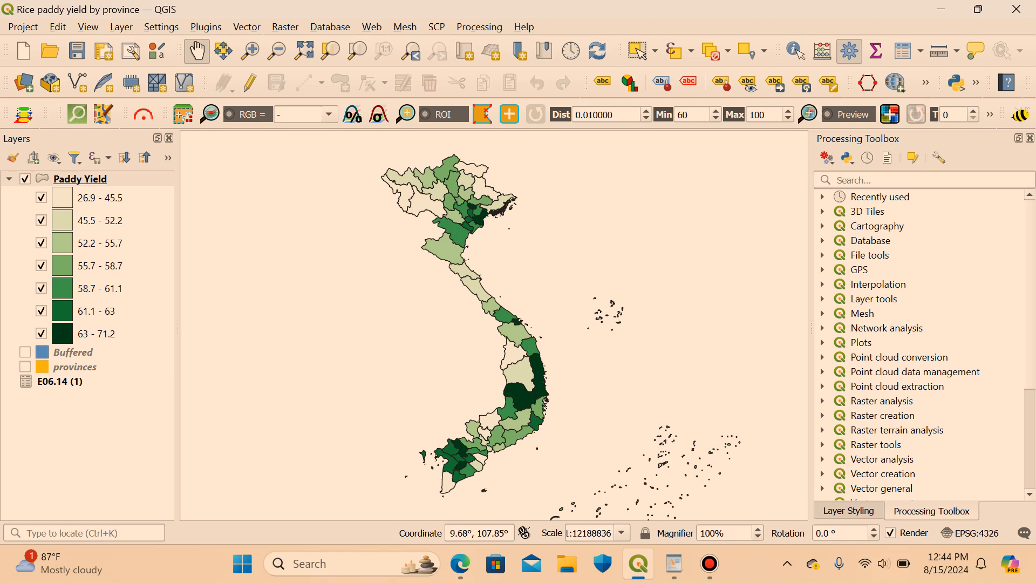
Check the workflow outline in WordPad and start a new blank project in QGIS.
click(674, 563)
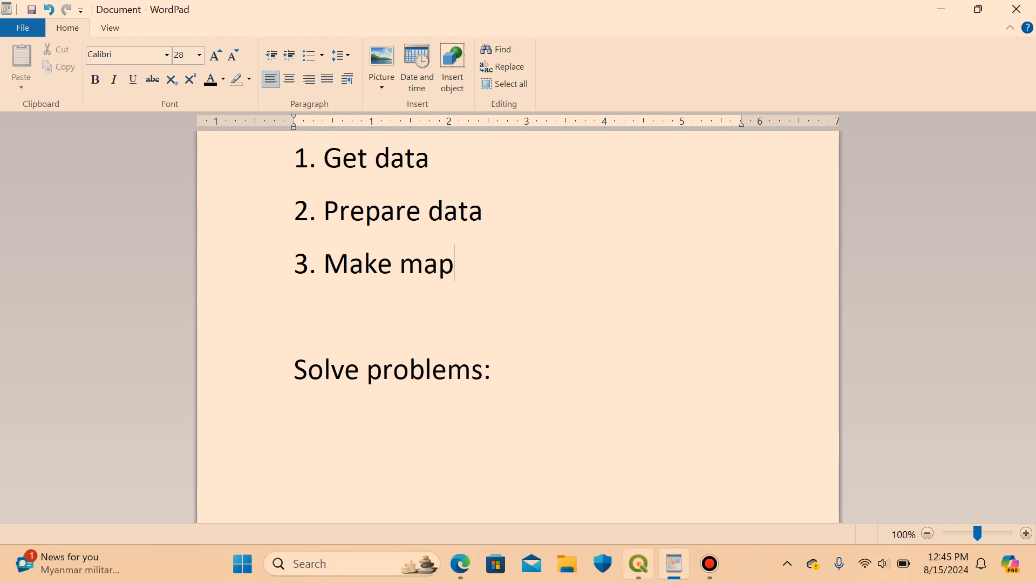
key(alt+Tab)
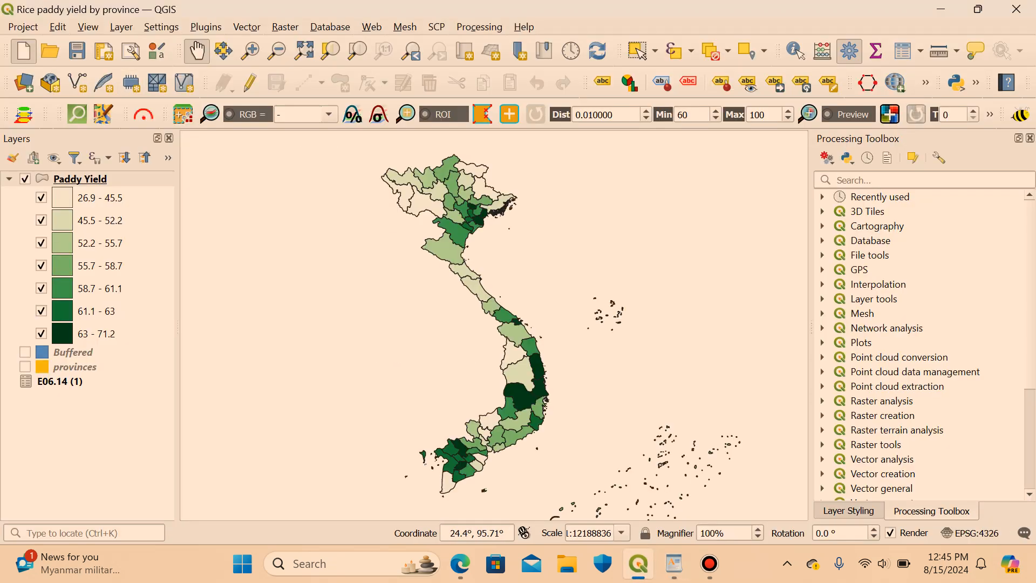
key(ctrl+n)
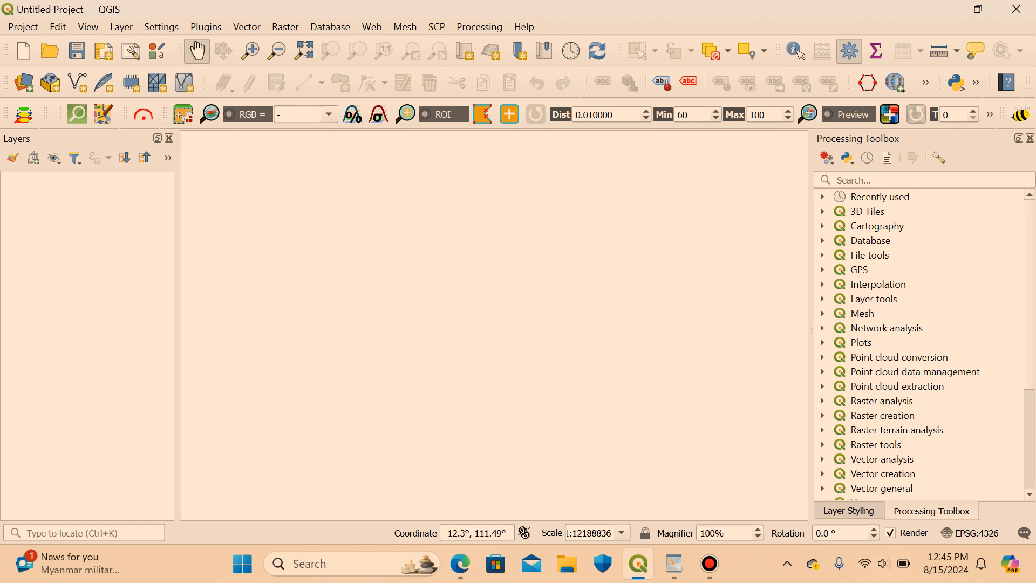
Switch to the Edge browser and open the HDX Viet Nam - Subnational Administrative Boundaries dataset from the Bing results, at its file list.
mouse_move(674, 564)
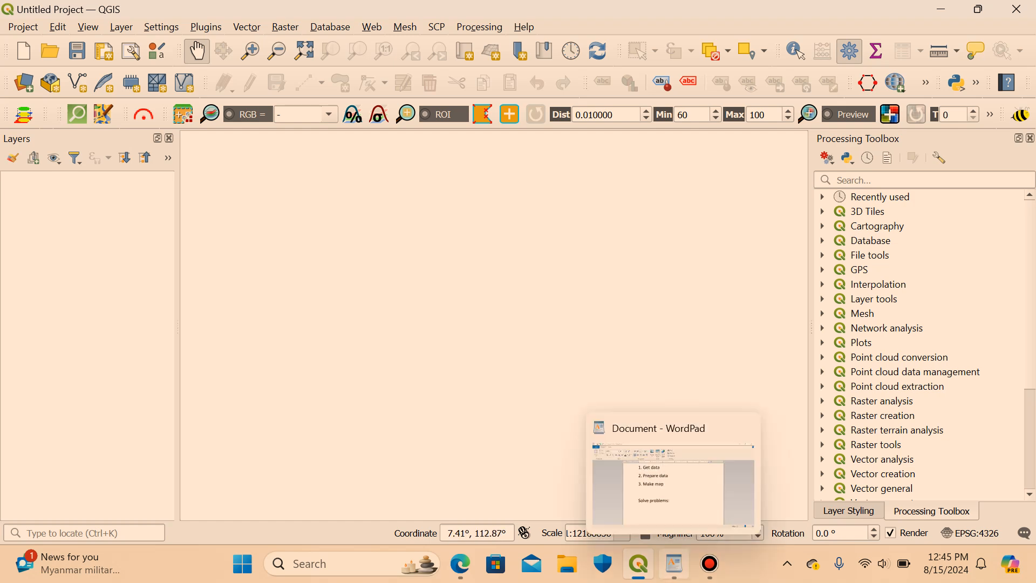
click(461, 563)
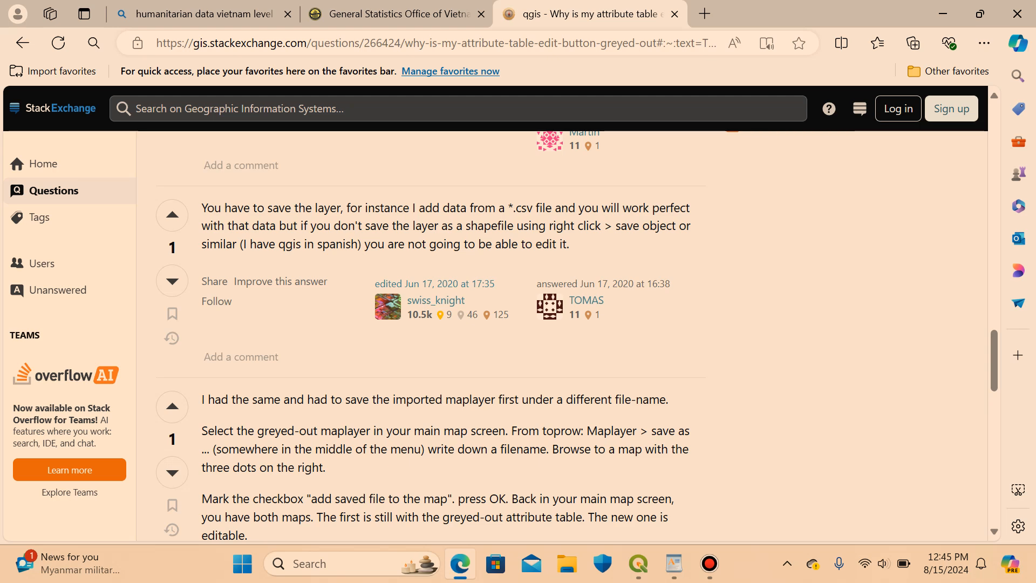
click(204, 13)
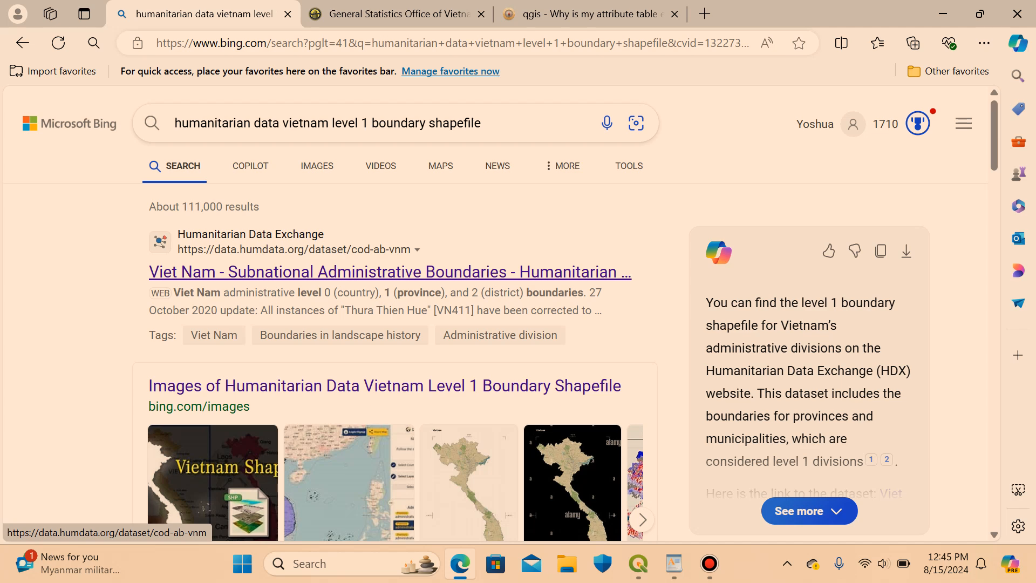
click(378, 272)
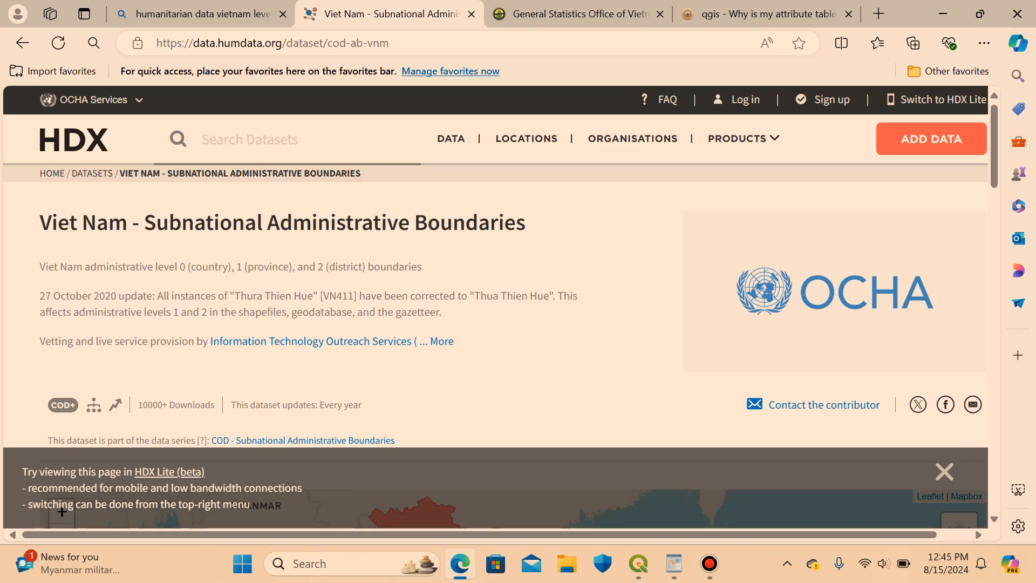
scroll(529, 143, down, 12)
scroll(529, 143, down, 1)
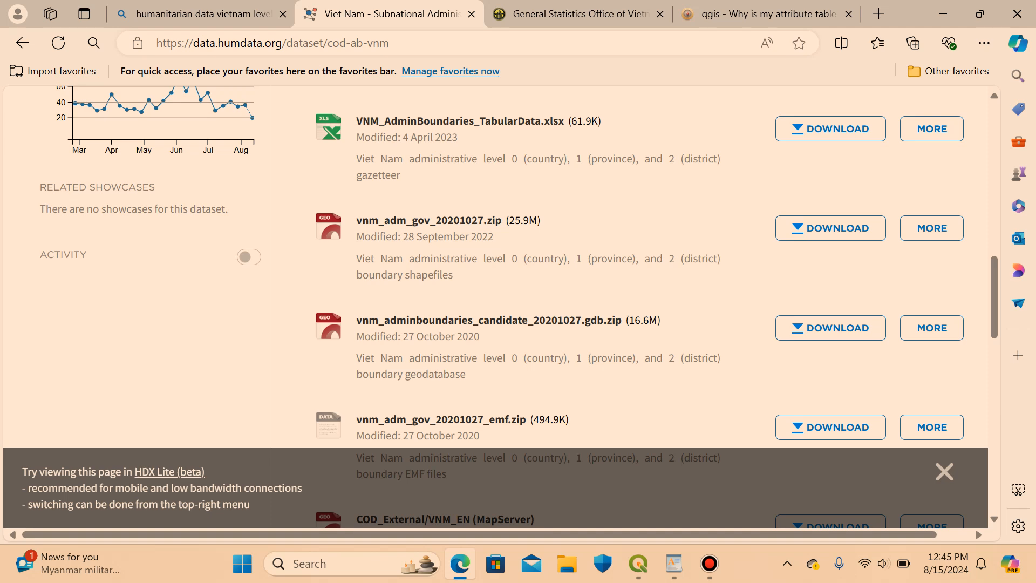
Dismiss the HDX Lite notice and download the boundary shapefile archive vnm_adm_gov_20201027.zip.
drag(409, 275, 456, 276)
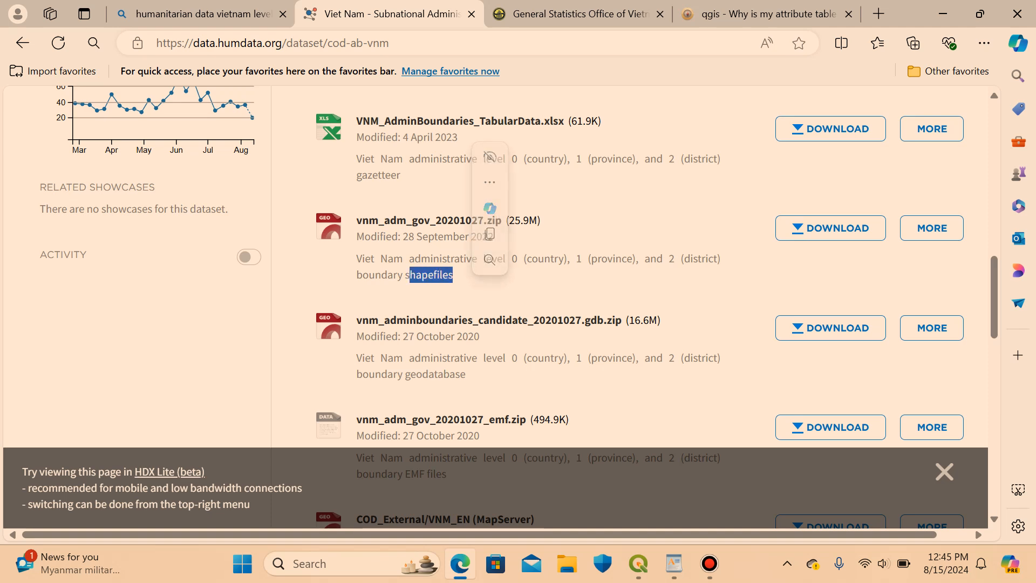
click(513, 288)
drag(576, 258, 638, 259)
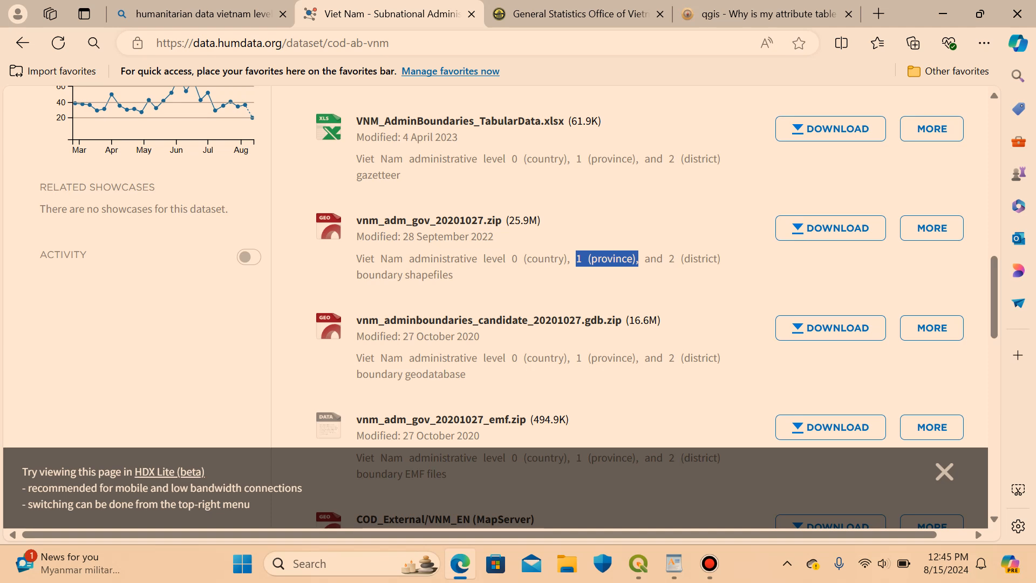
click(944, 472)
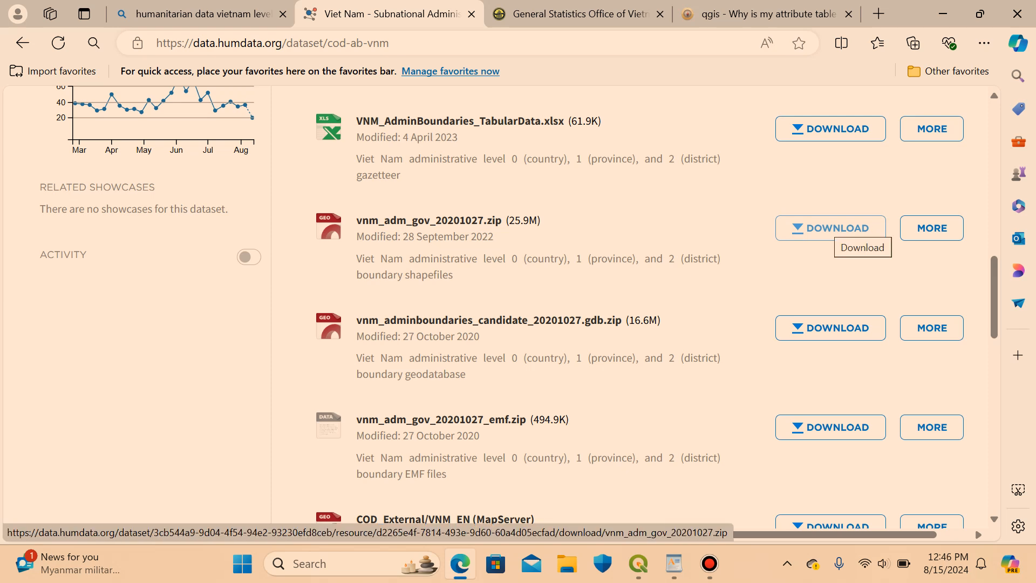
click(837, 231)
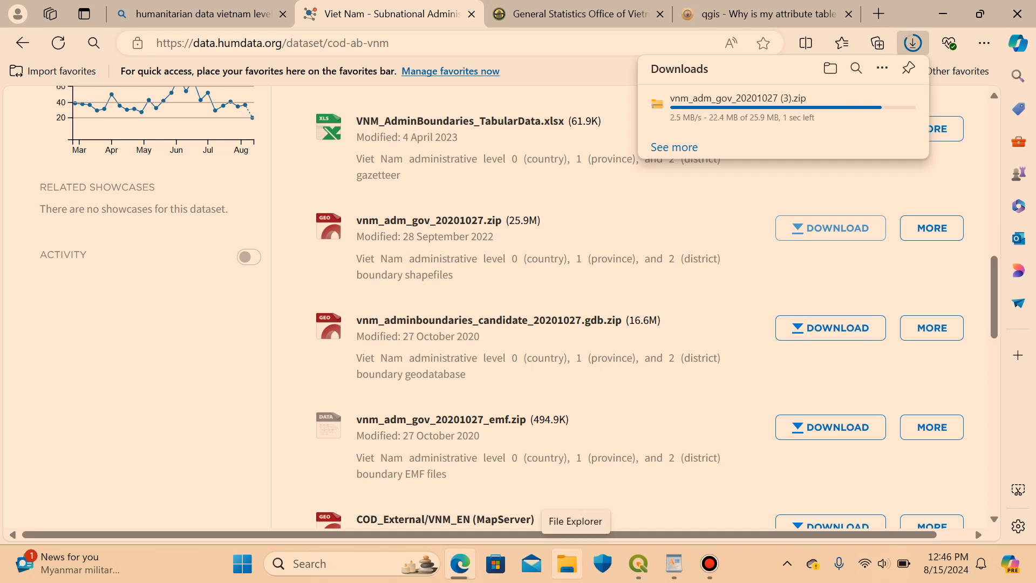
Switch to File Explorer and cut the downloaded vnm_adm_gov_20201027 (3) archive from the Downloads folder.
click(567, 563)
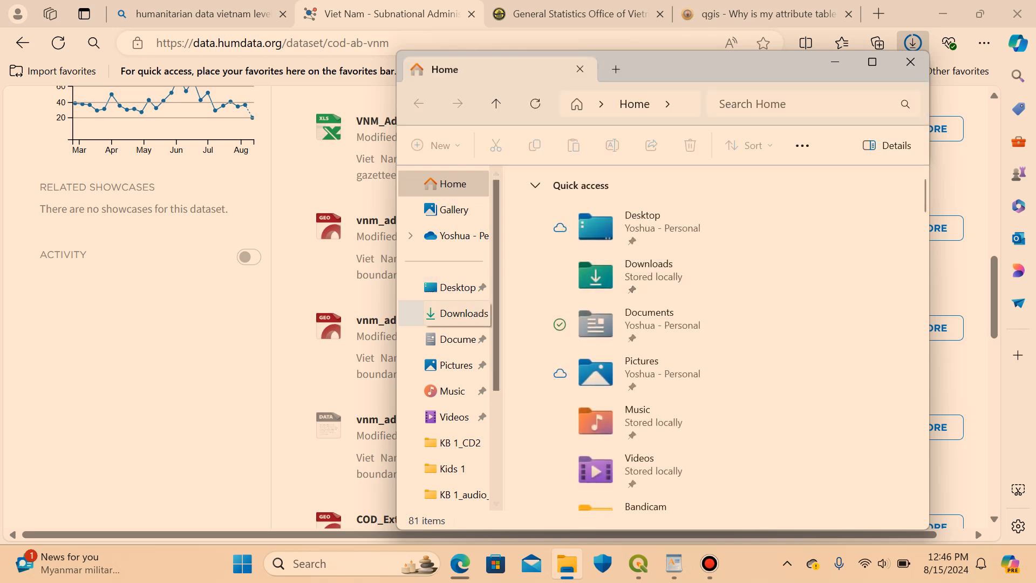
click(456, 313)
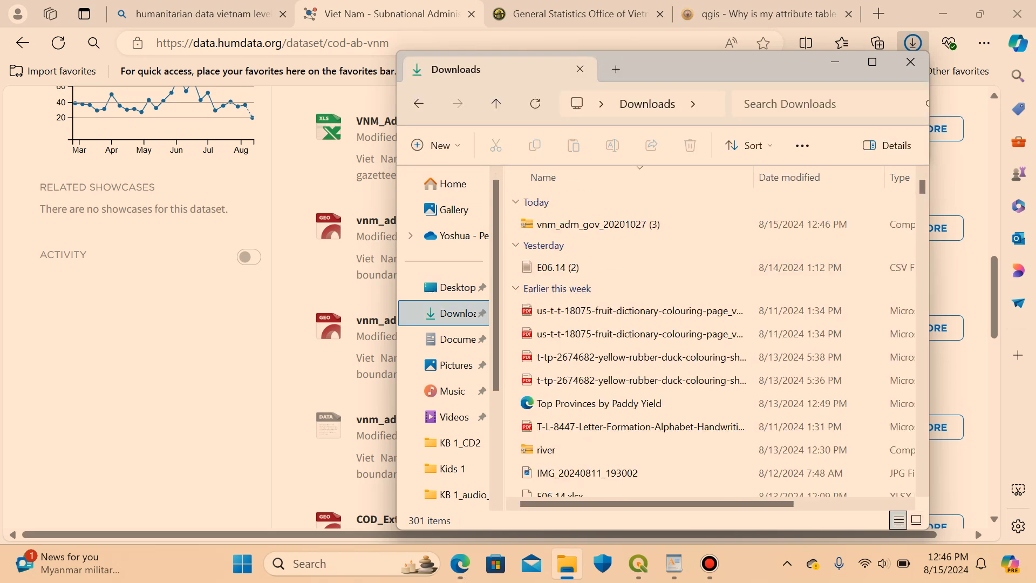
click(598, 224)
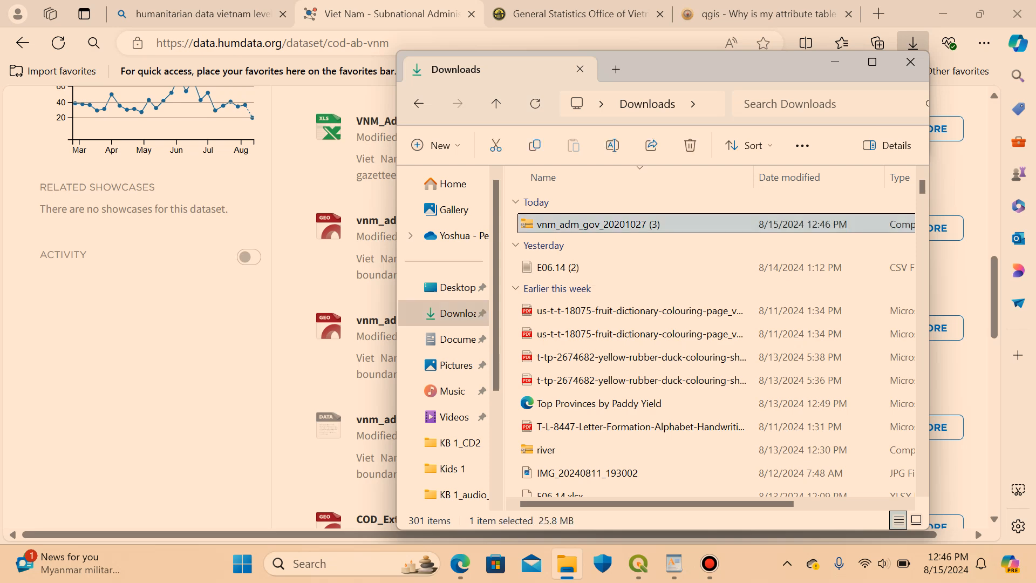
key(ctrl+x)
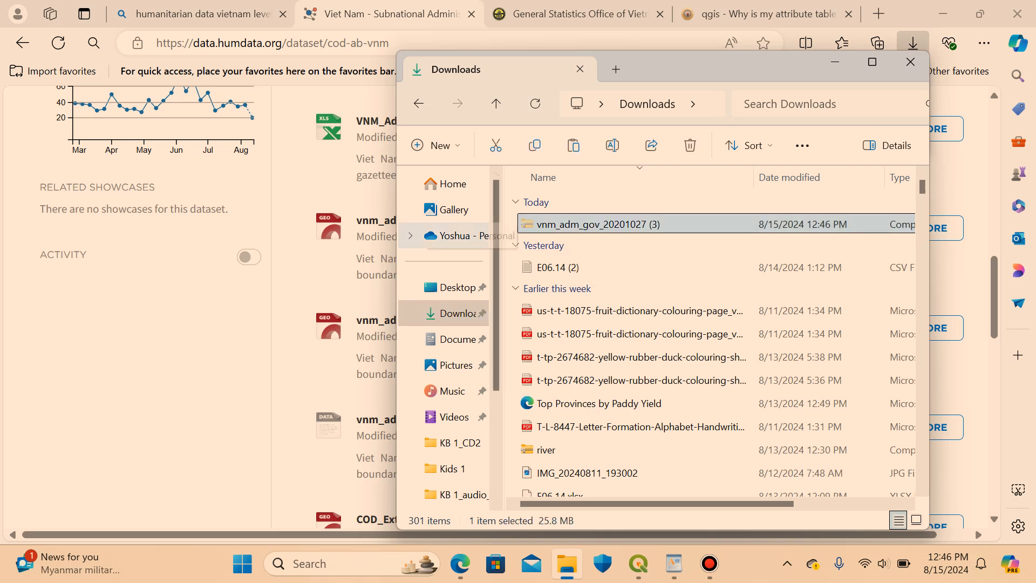
Create a folder named RicePaddy on the Desktop.
click(450, 287)
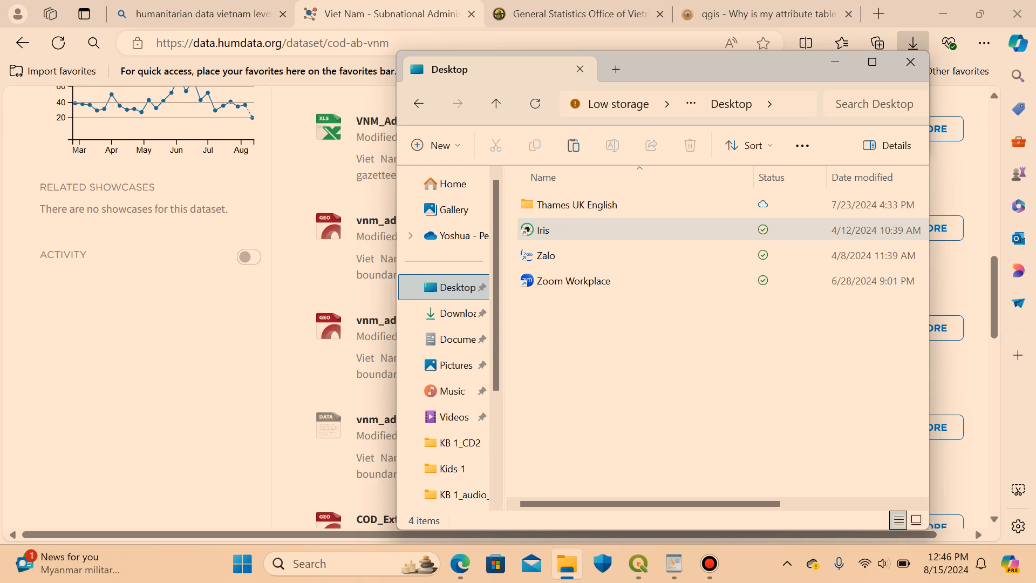
click(435, 145)
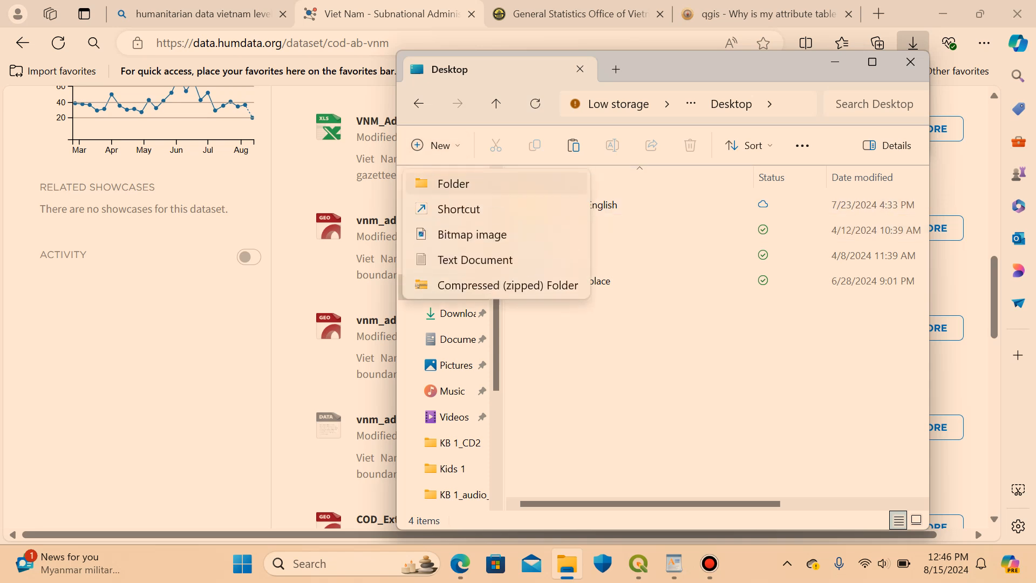
click(452, 183)
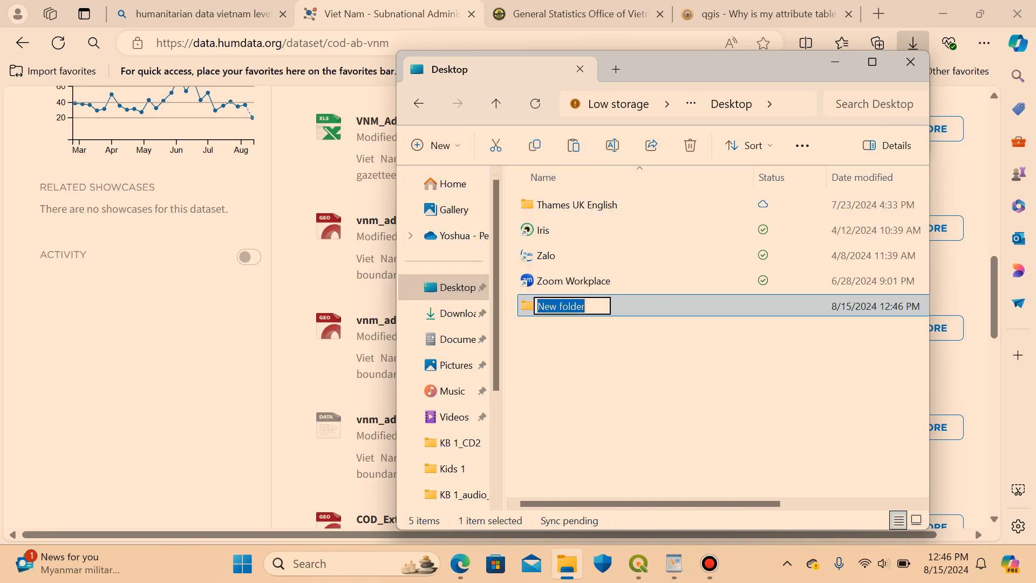
text(Ric)
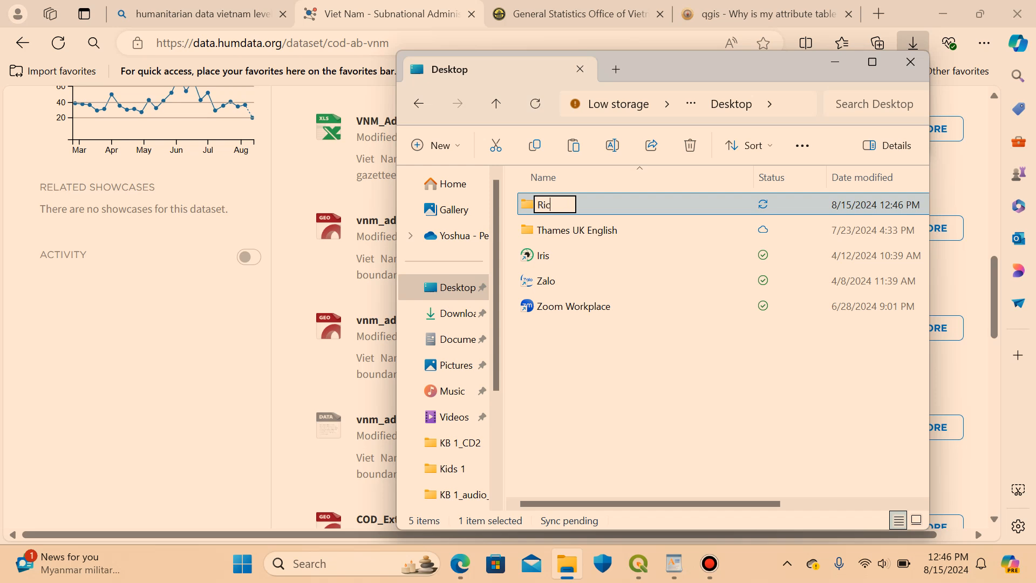
text(ePaddy)
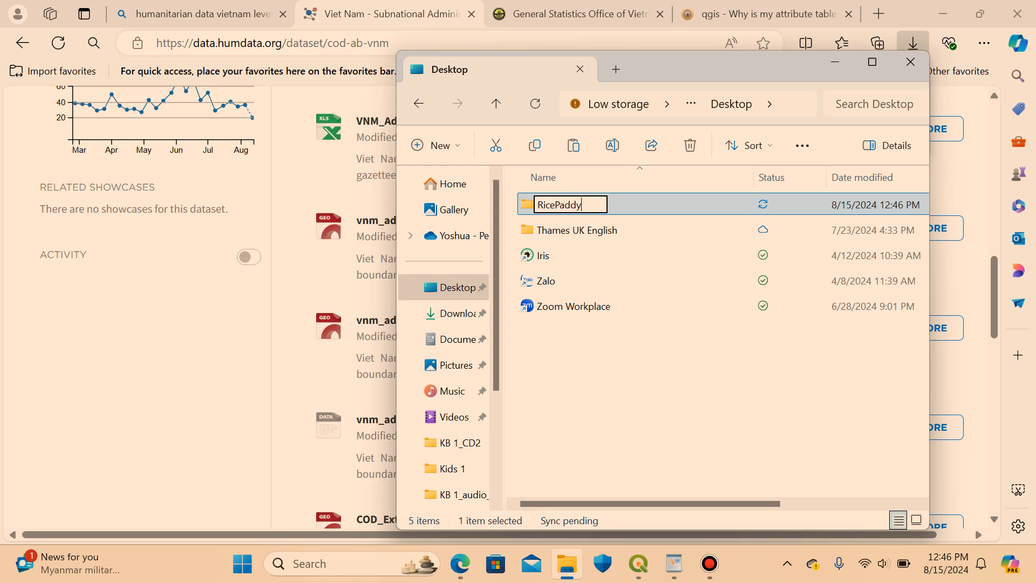
key(Return)
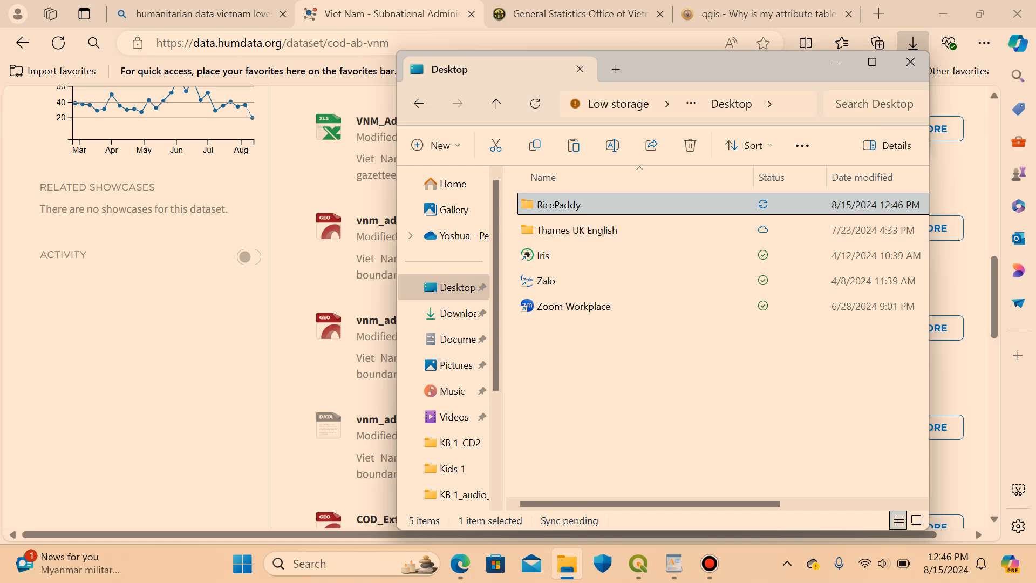
Open the RicePaddy folder and paste the cut boundary archive into it.
key(Return)
key(ctrl+v)
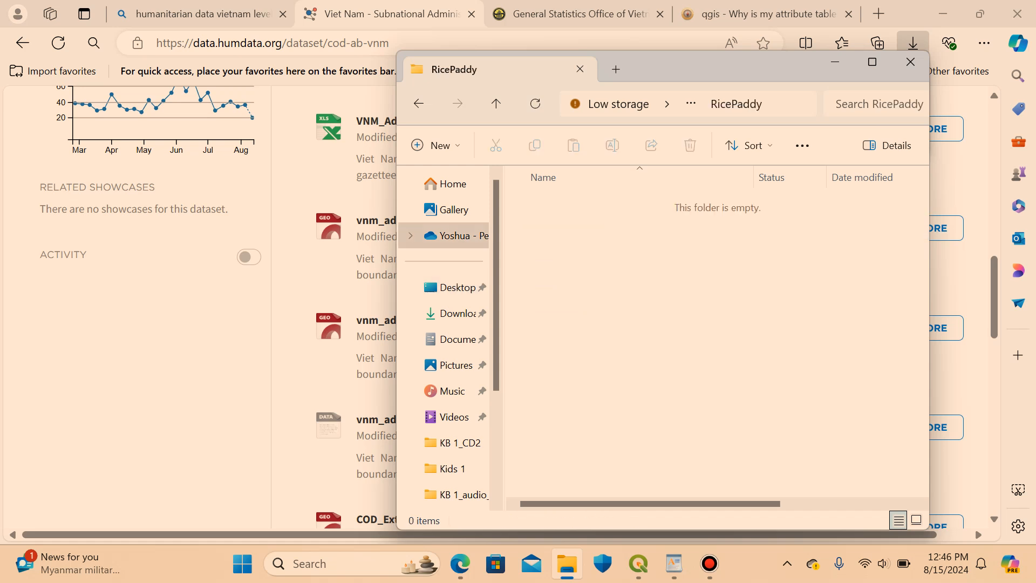
click(716, 335)
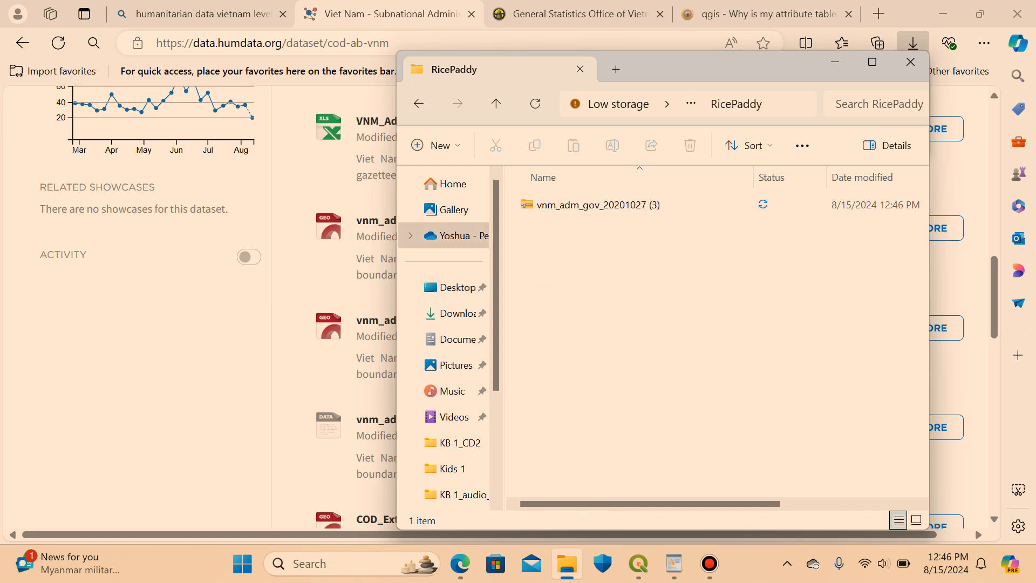
Add only the province-level layer vnm_admbnda_adm1_gov_20201027 from the zip archive in RicePaddy to the QGIS project.
click(639, 564)
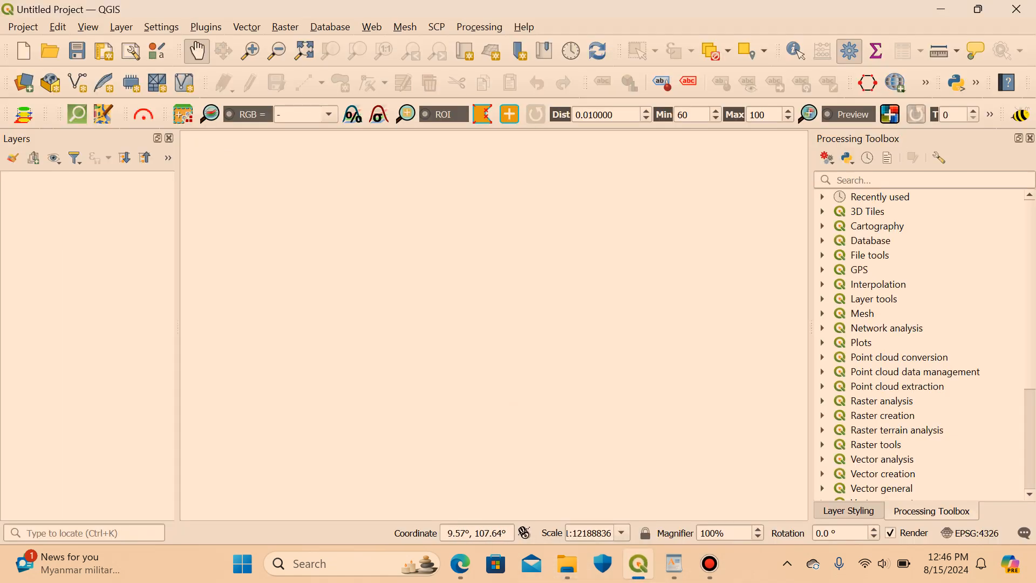
click(567, 563)
drag(593, 205, 324, 274)
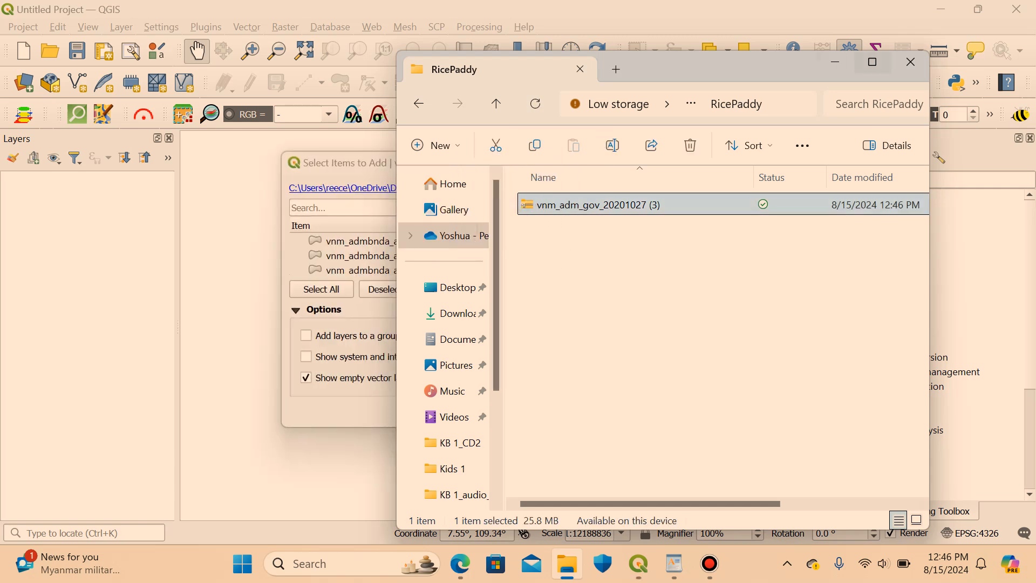
click(835, 62)
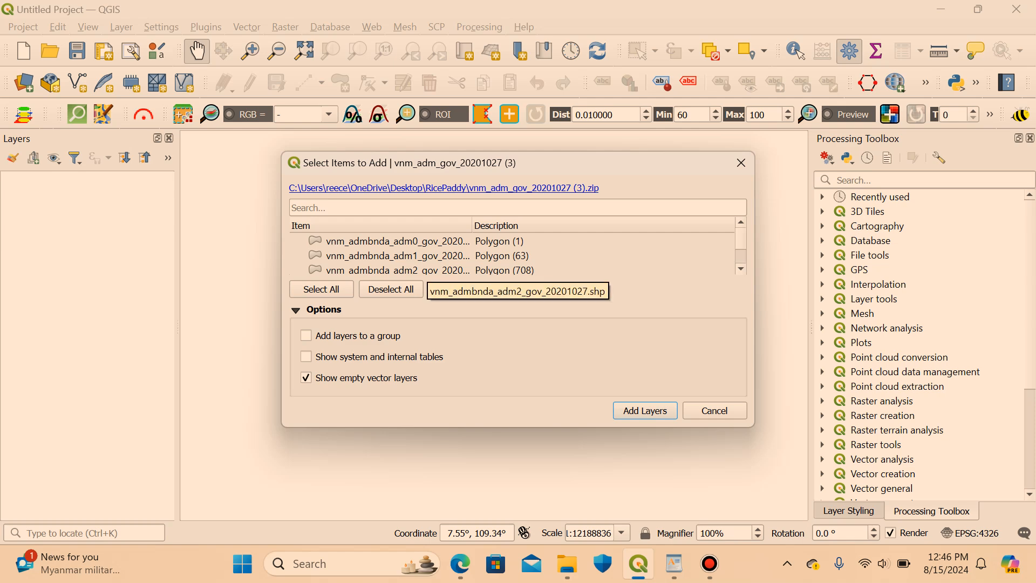
click(424, 256)
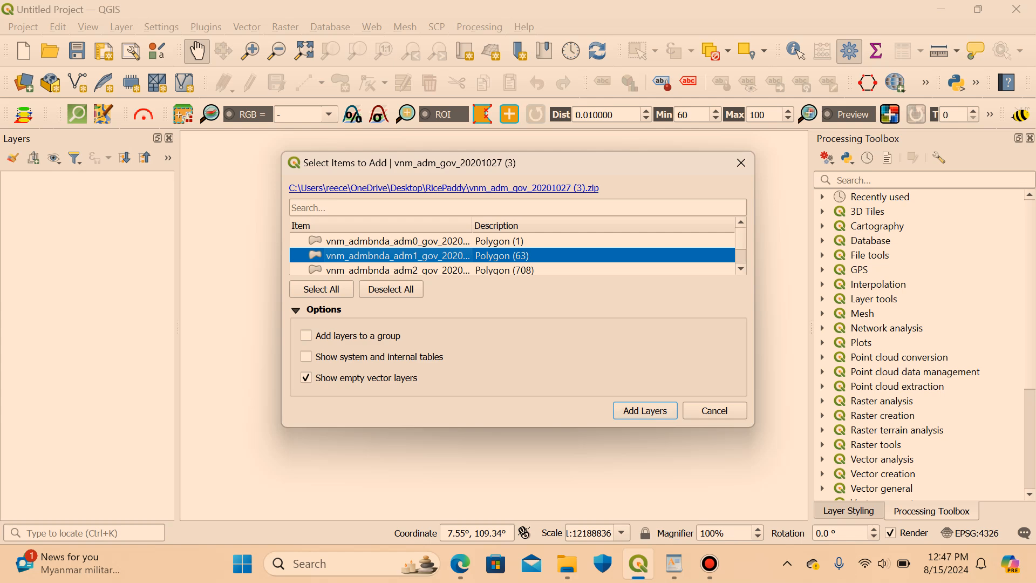
click(645, 411)
drag(518, 372, 601, 372)
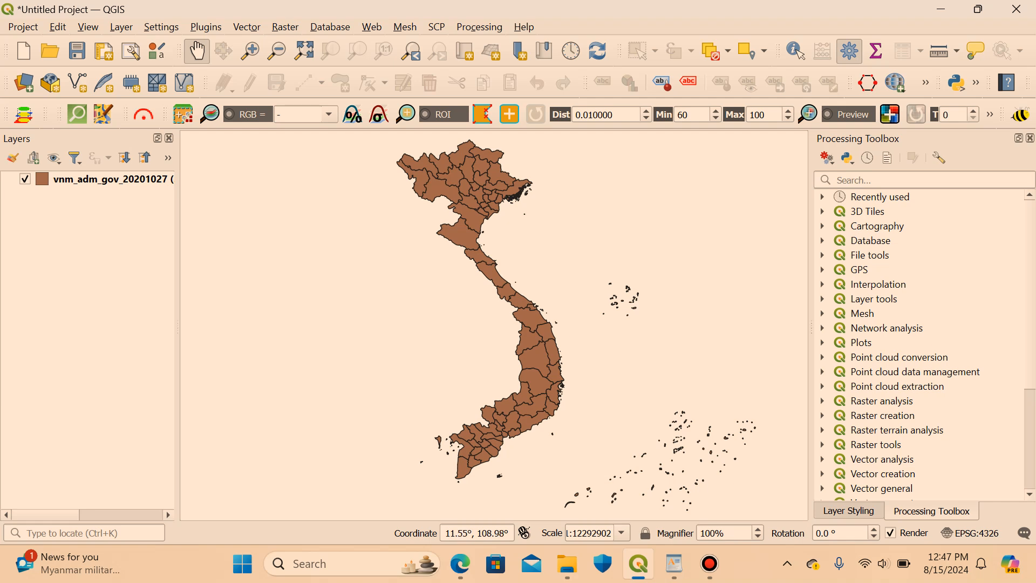
Add the OSM Standard basemap from QuickMapServices beneath the province layer.
click(372, 26)
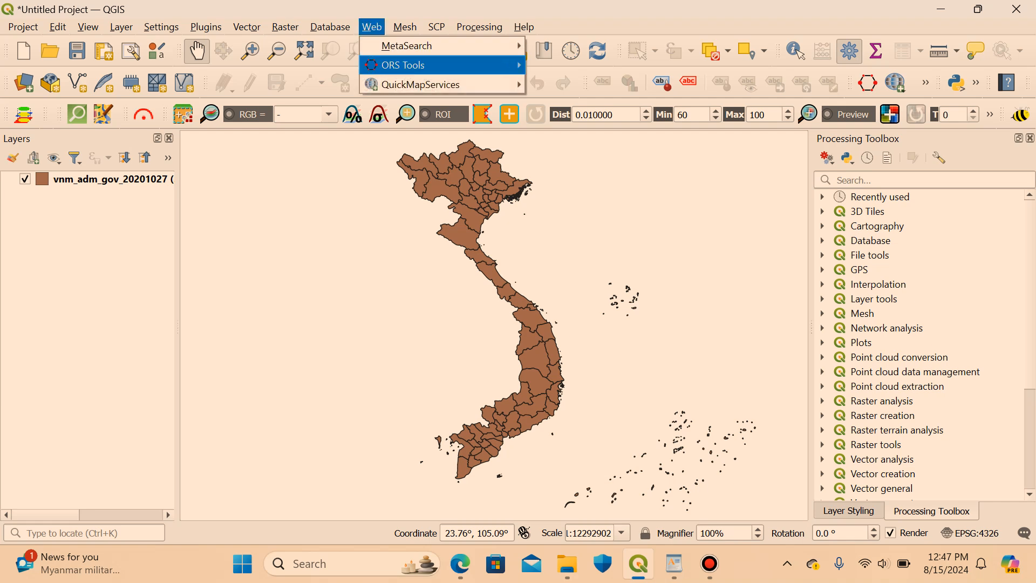
mouse_move(421, 84)
mouse_move(571, 279)
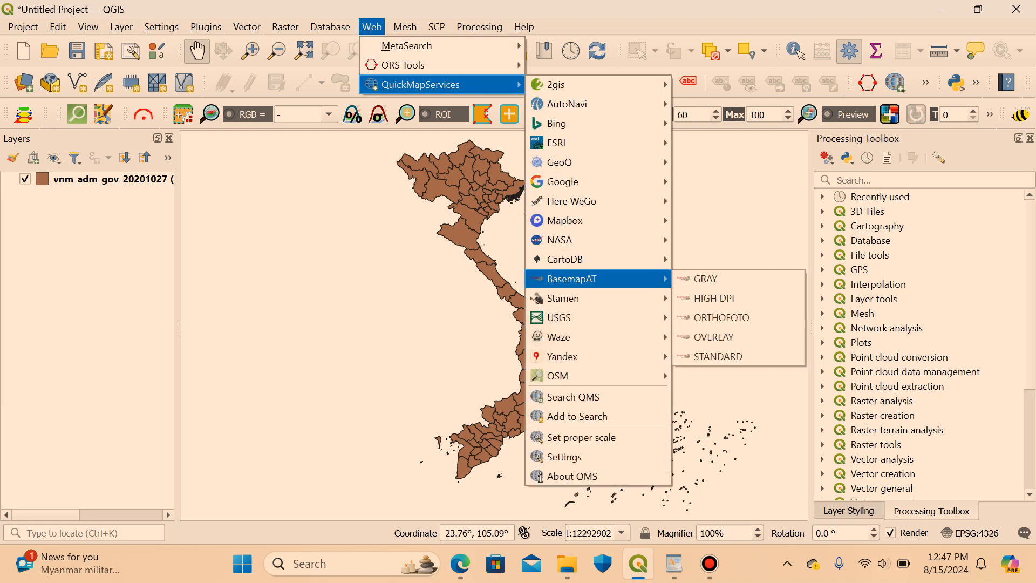
mouse_move(559, 318)
mouse_move(557, 376)
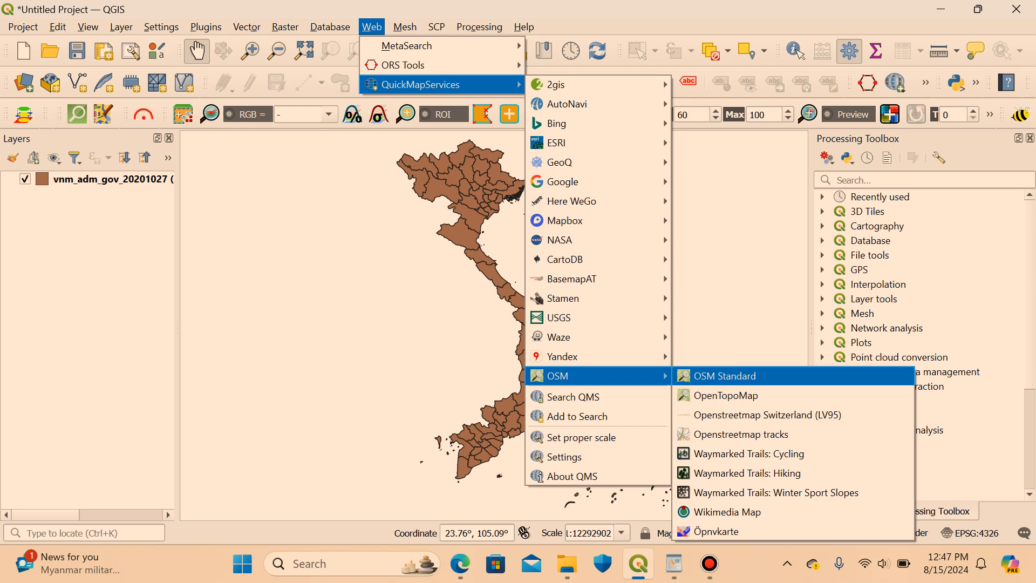
click(725, 376)
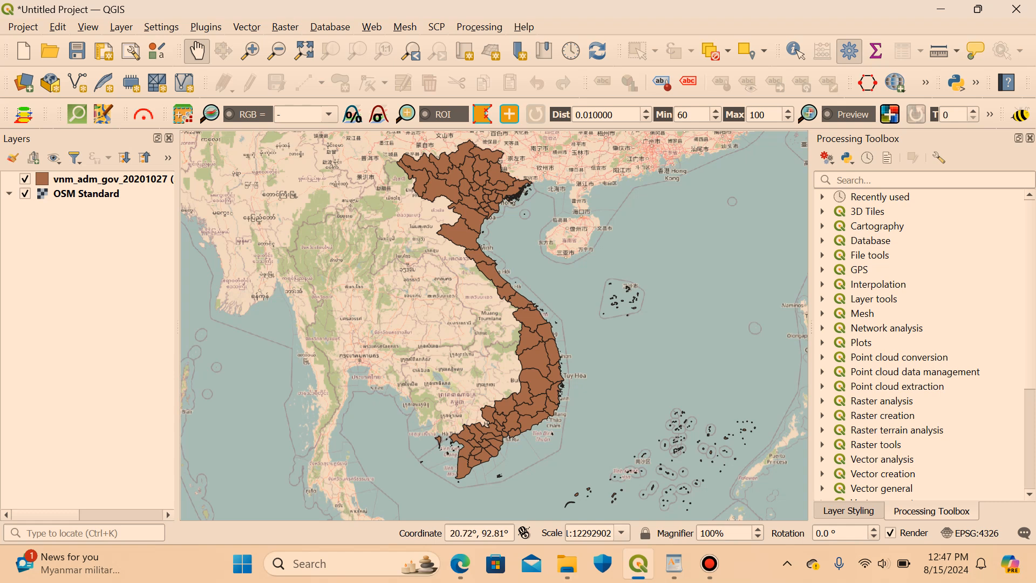
Remove the OSM Standard basemap layer from the project and confirm its removal.
right_click(100, 194)
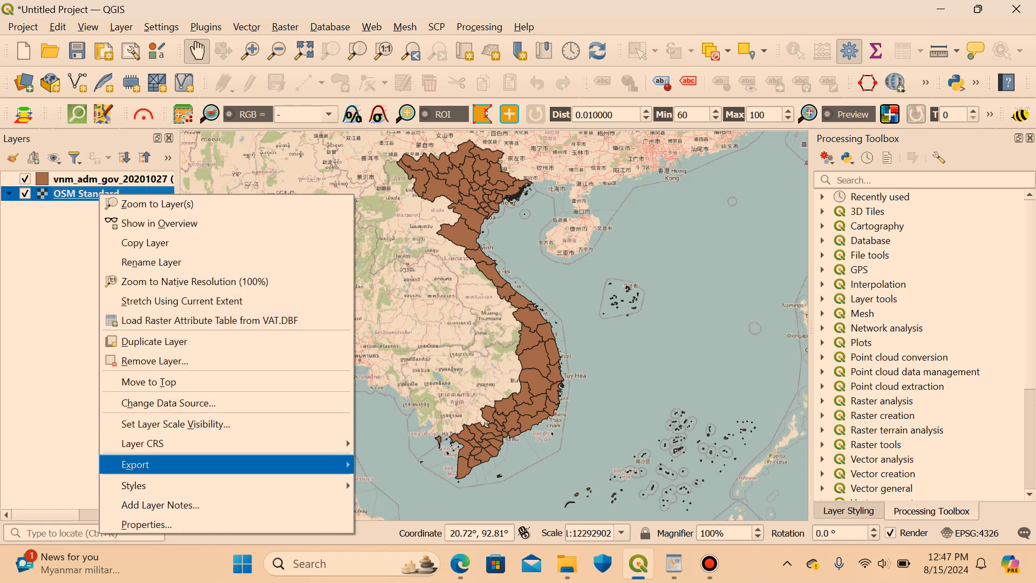
key(Return)
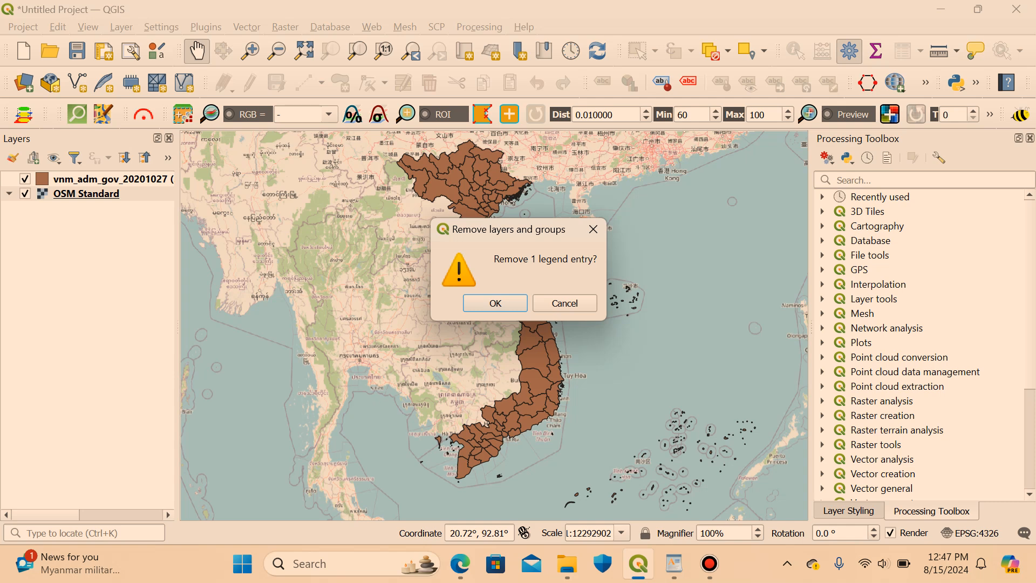
key(Return)
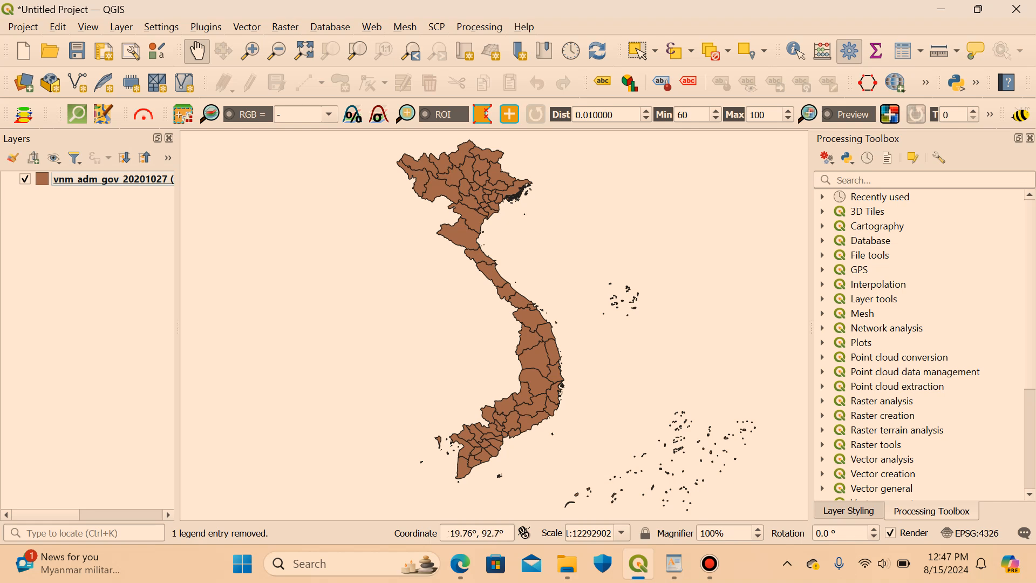
Open the province layer's attribute table, examine its columns from the province names through the validity dates, and close it.
right_click(108, 180)
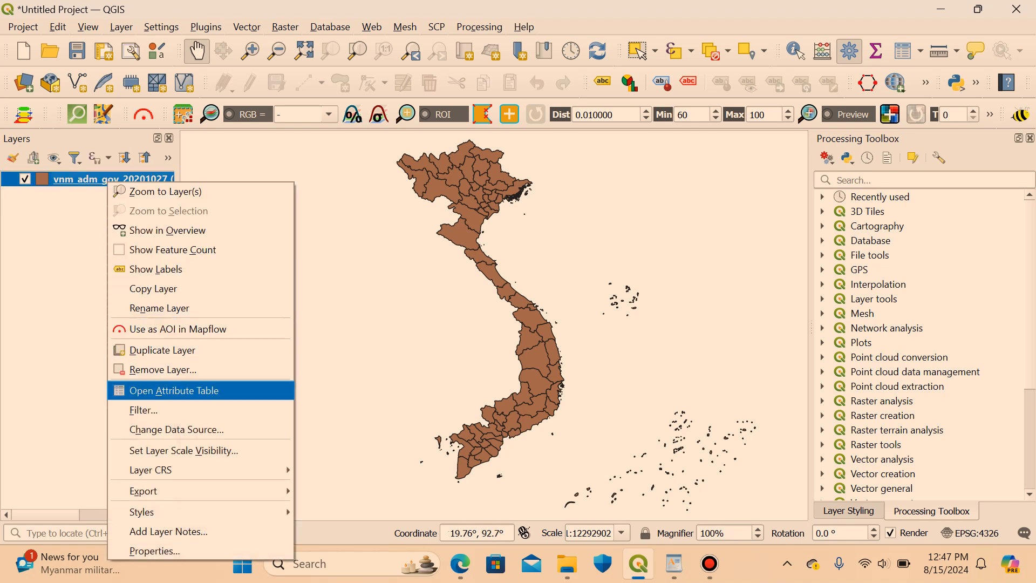
click(173, 390)
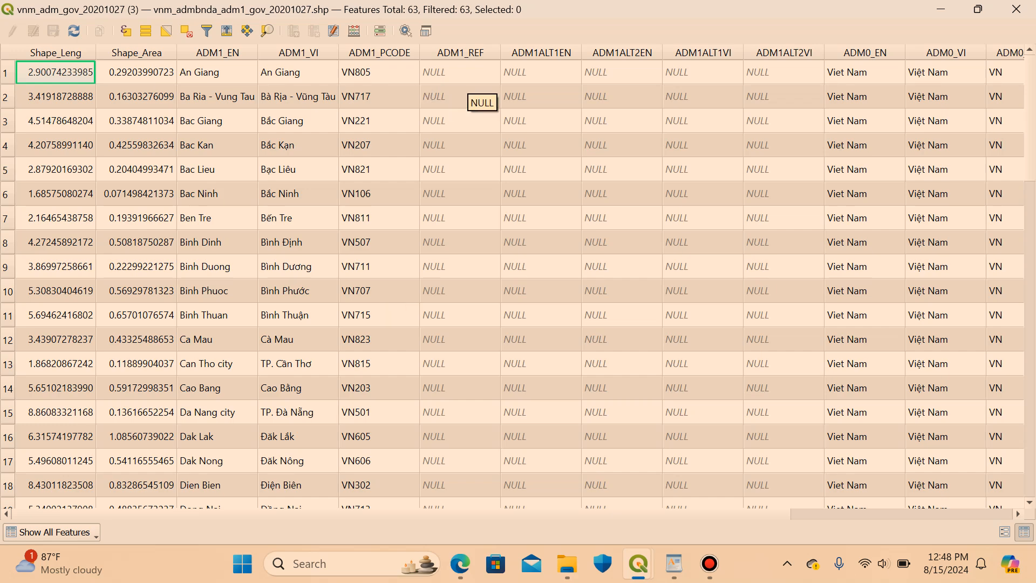
scroll(254, 494, right, 2)
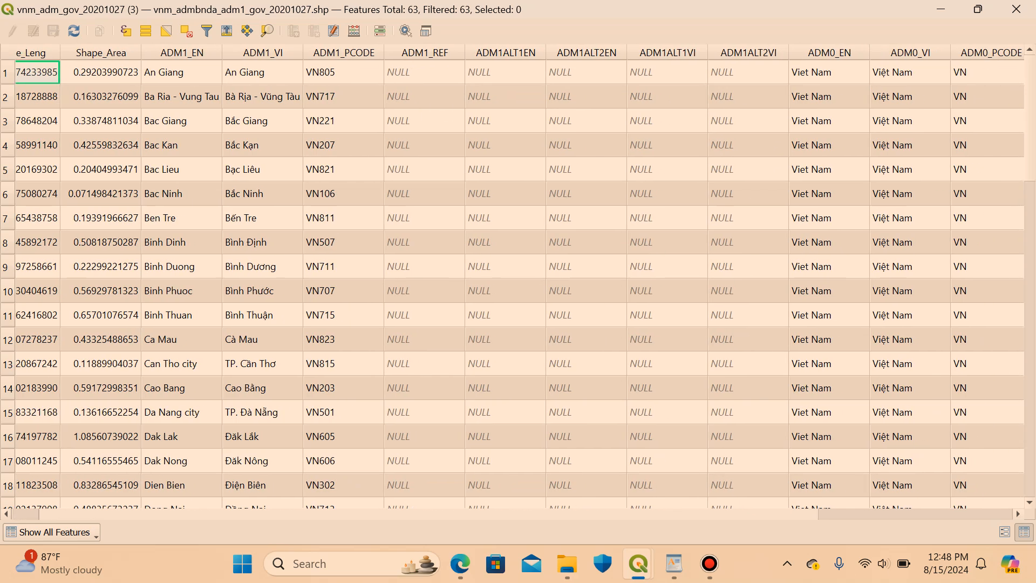
scroll(518, 282, right, 6)
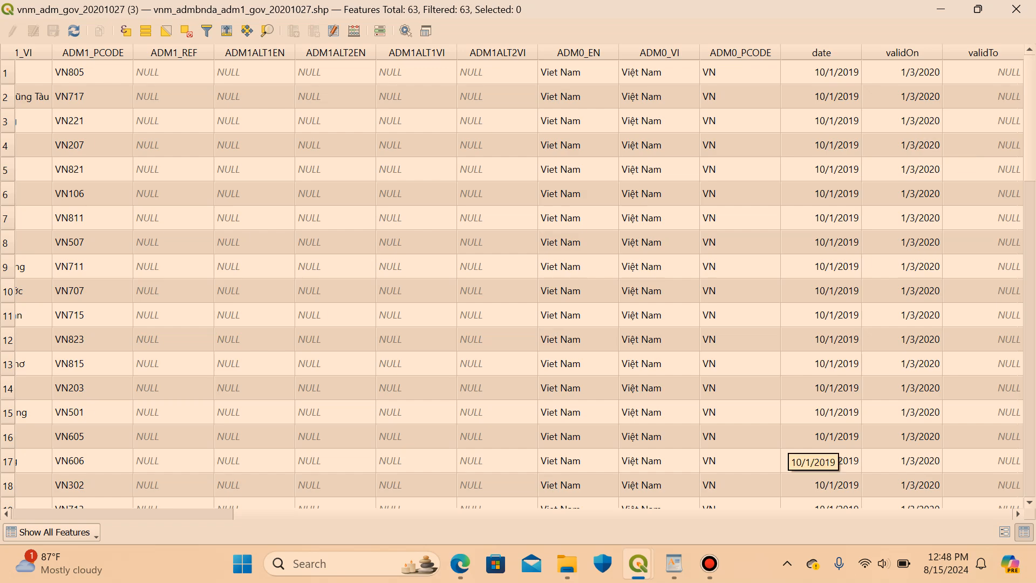
click(1016, 9)
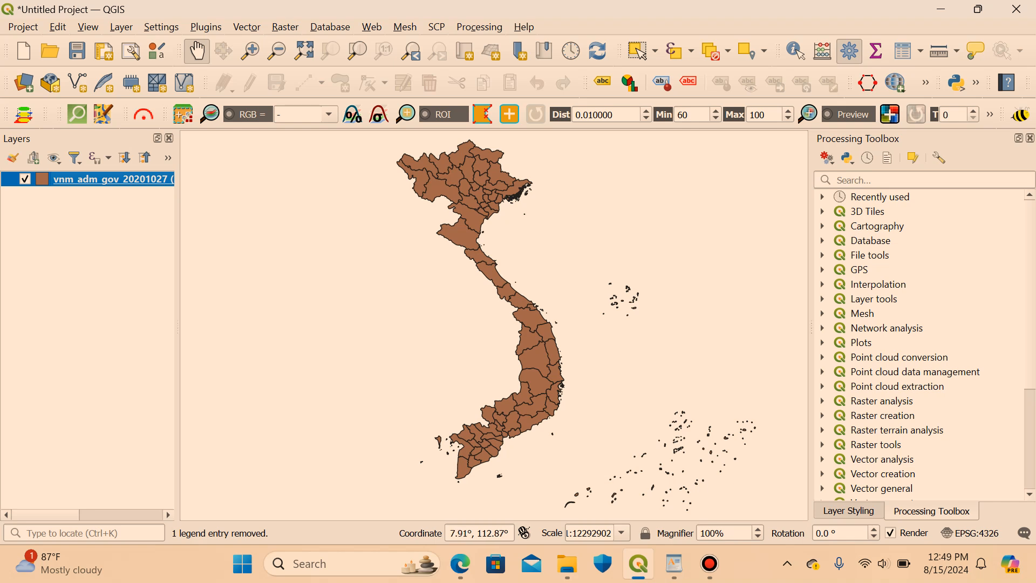
Switch to the WordPad outline and highlight the "Get data" item.
mouse_move(638, 564)
click(674, 564)
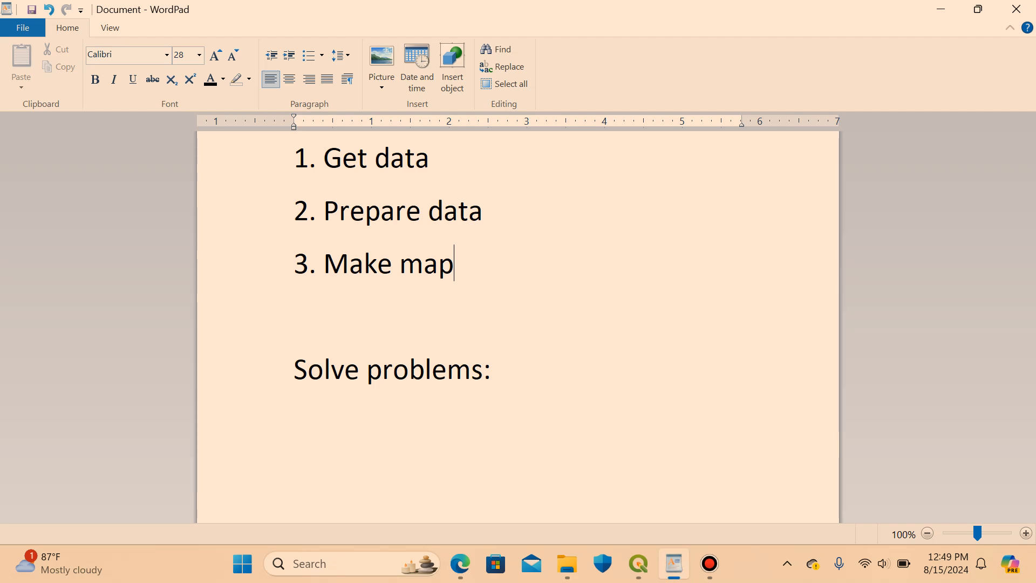
double_click(402, 159)
drag(376, 160, 326, 160)
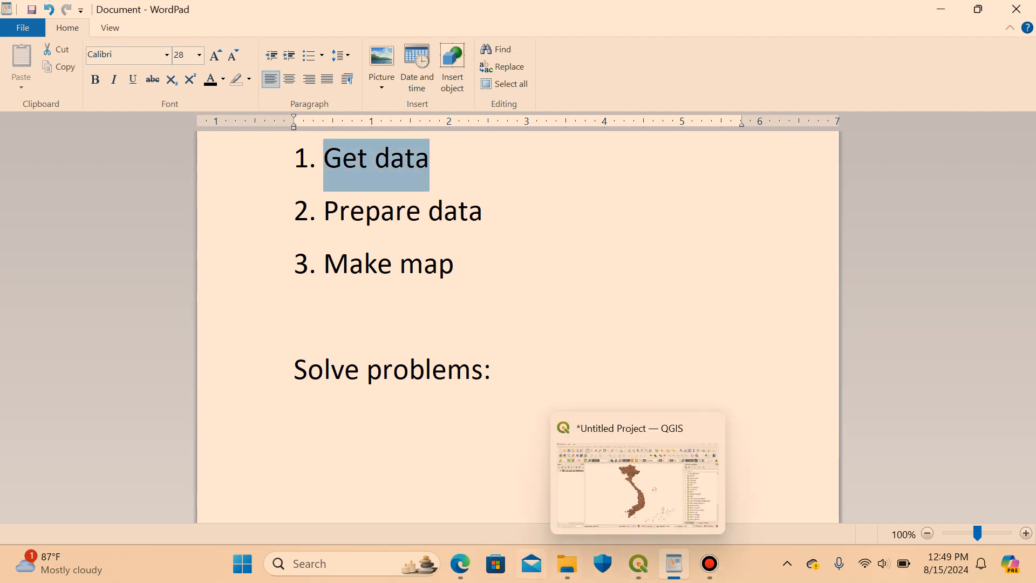
Switch to the General Statistics Office site in Edge and open its Agriculture, Forestry and Fishery page under Economy.
click(460, 564)
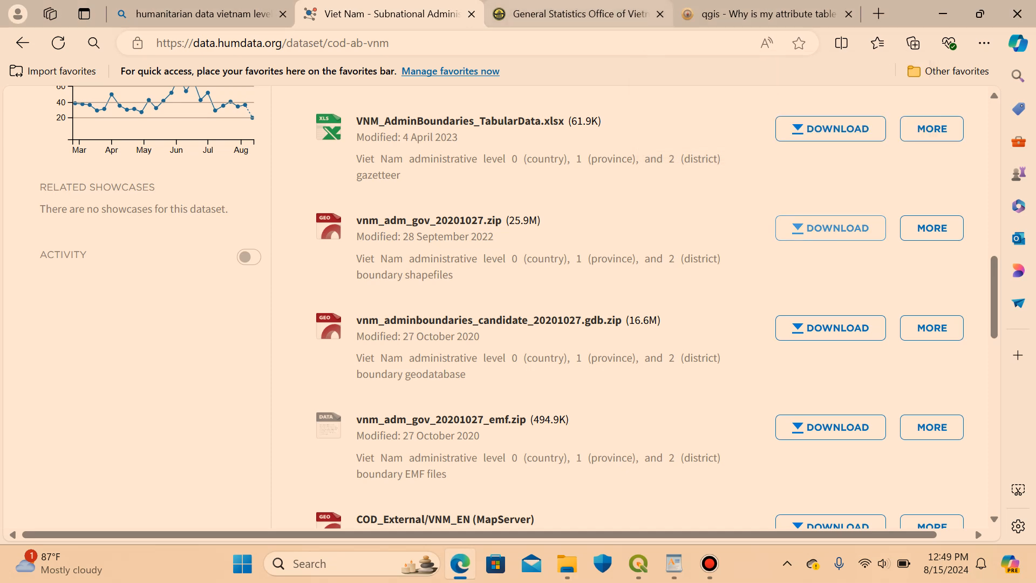
click(580, 14)
mouse_move(595, 183)
mouse_move(449, 185)
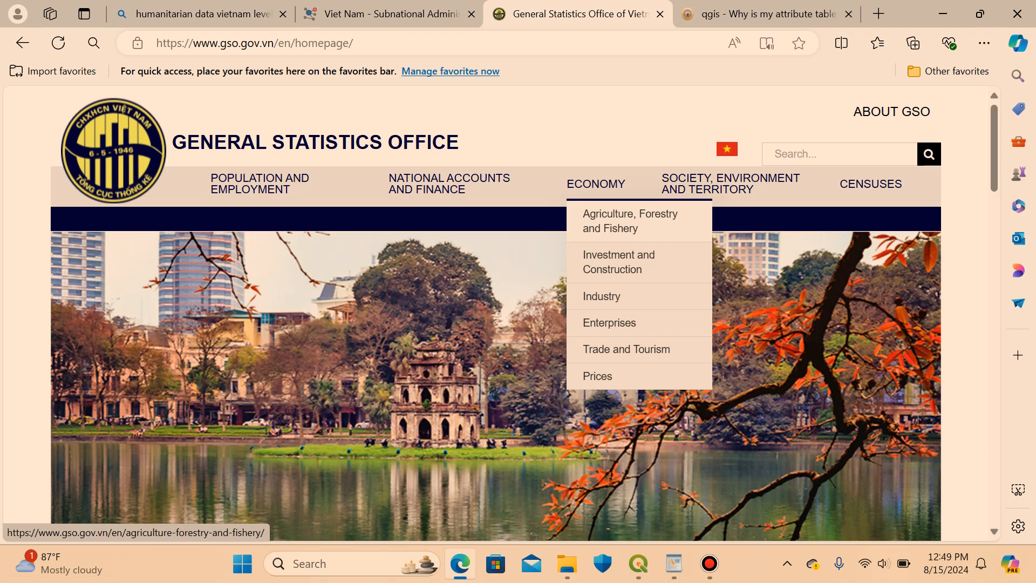
click(630, 221)
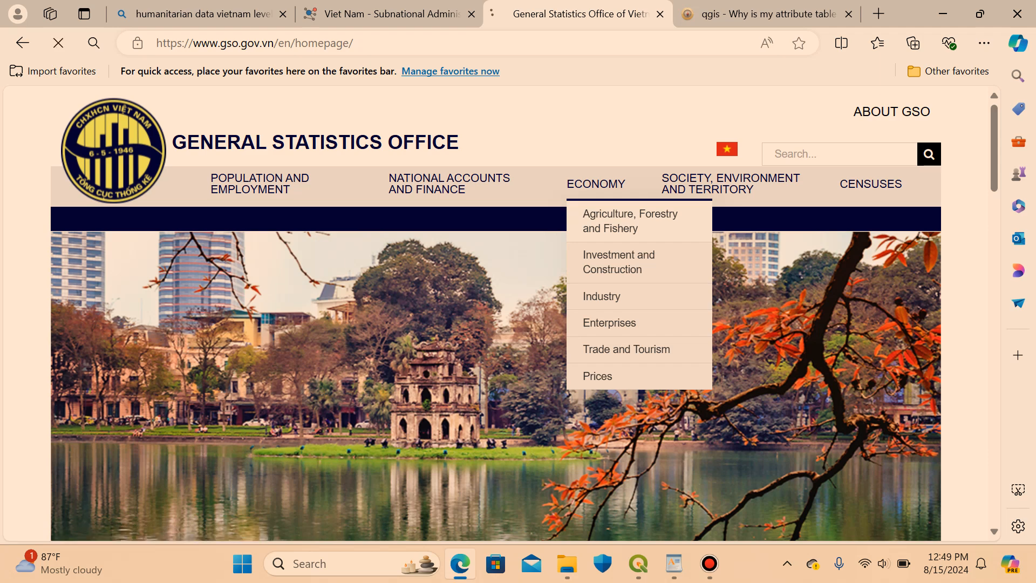
Look through the list of agricultural datasets and open "Yield of paddy by province".
scroll(497, 313, down, 3)
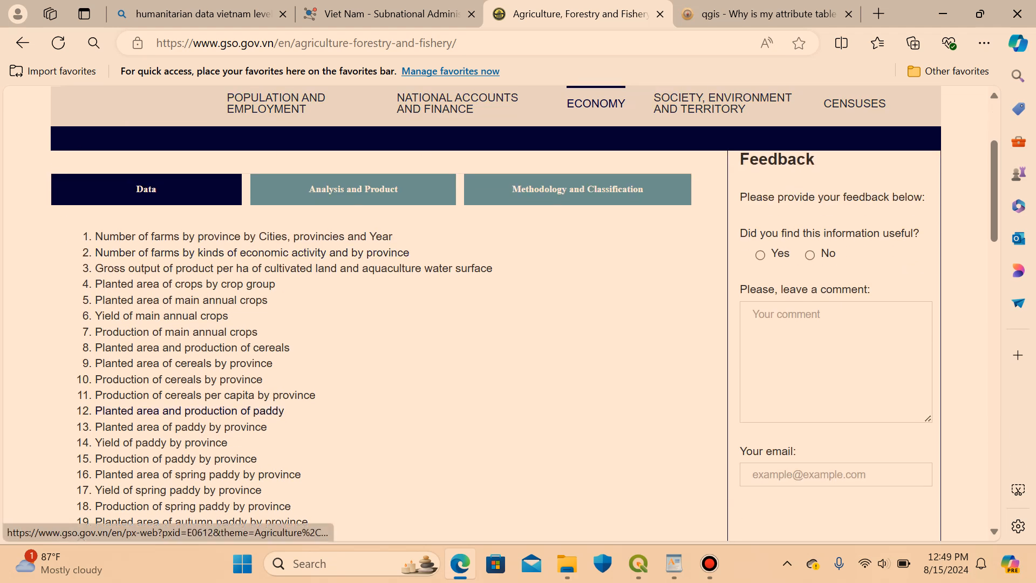
scroll(162, 442, down, 2)
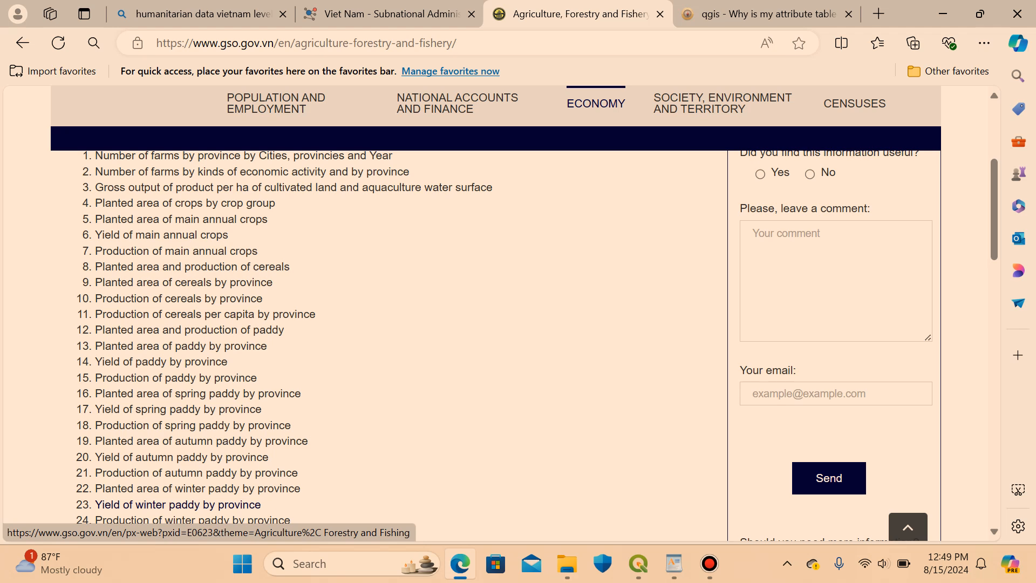
scroll(179, 504, down, 3)
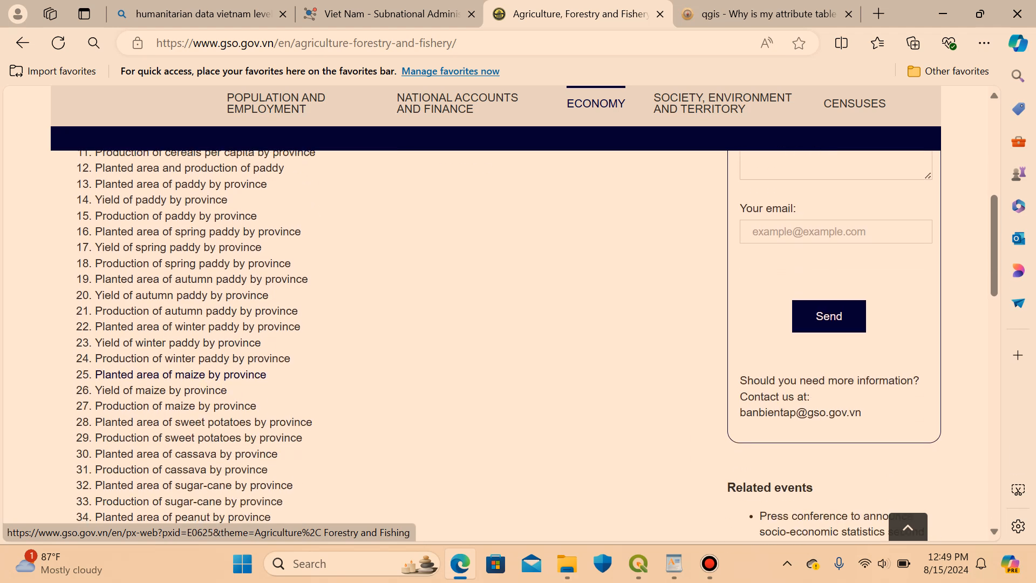
mouse_move(723, 103)
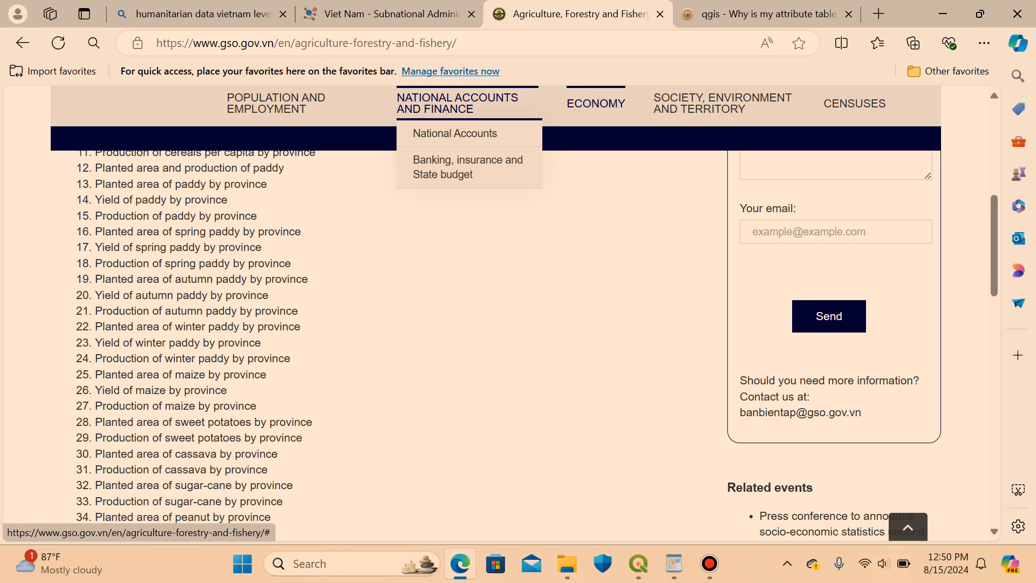
mouse_move(276, 103)
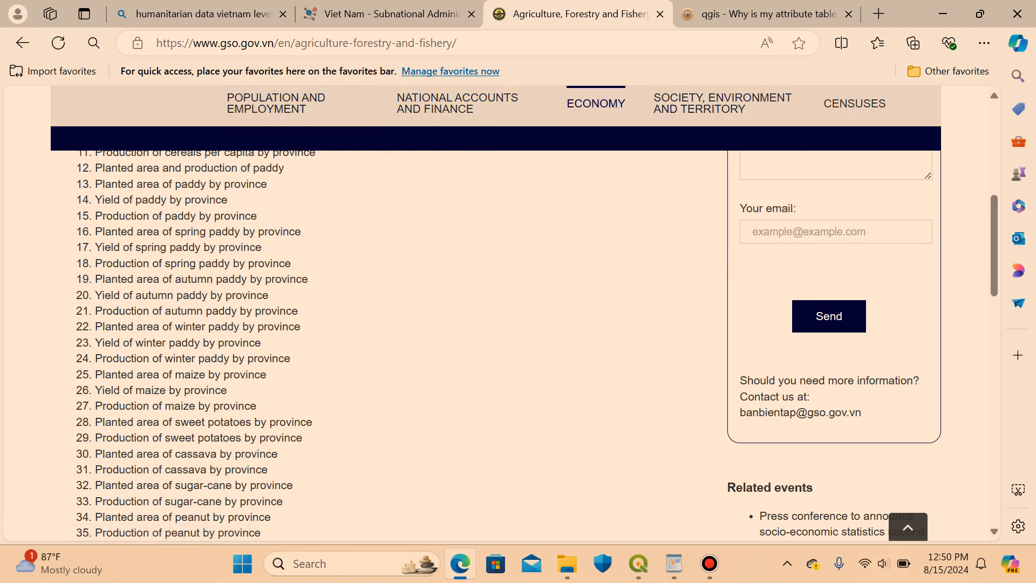
scroll(378, 345, up, 2)
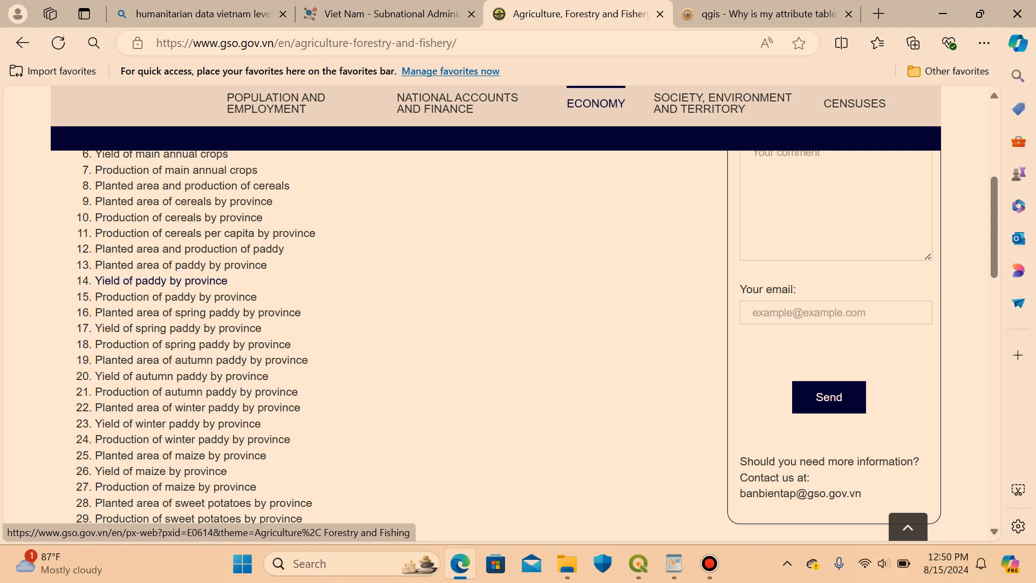
click(160, 280)
Select all cities and provinces and the year 2020 for the paddy yield table.
scroll(161, 281, down, 3)
scroll(270, 416, up, 2)
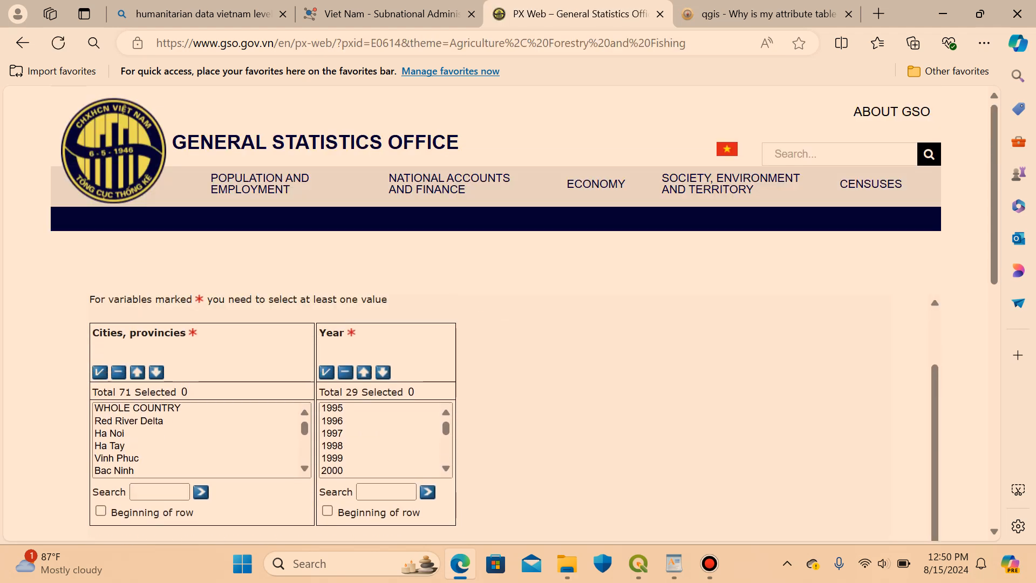
scroll(199, 438, down, 10)
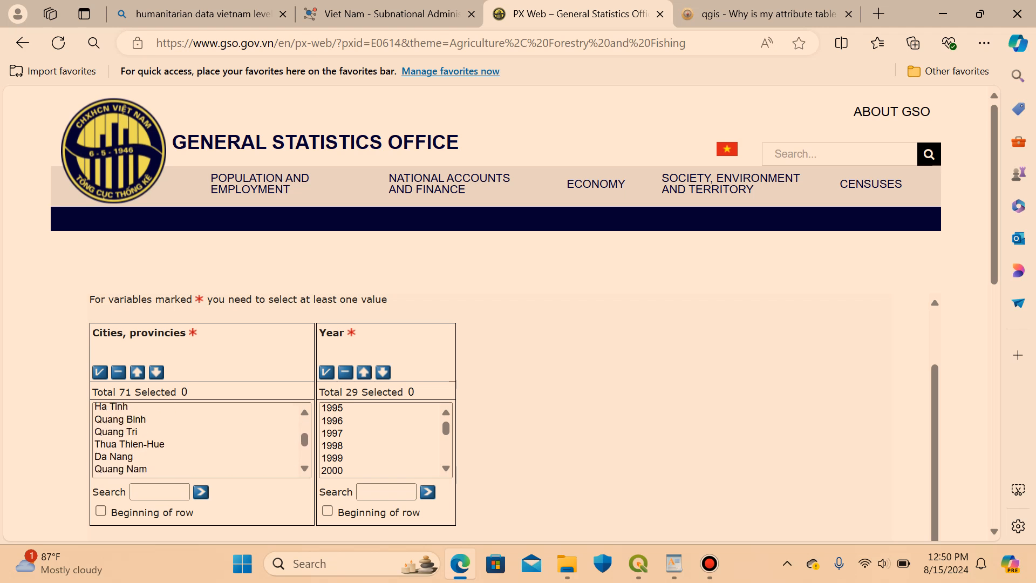
scroll(199, 438, up, 12)
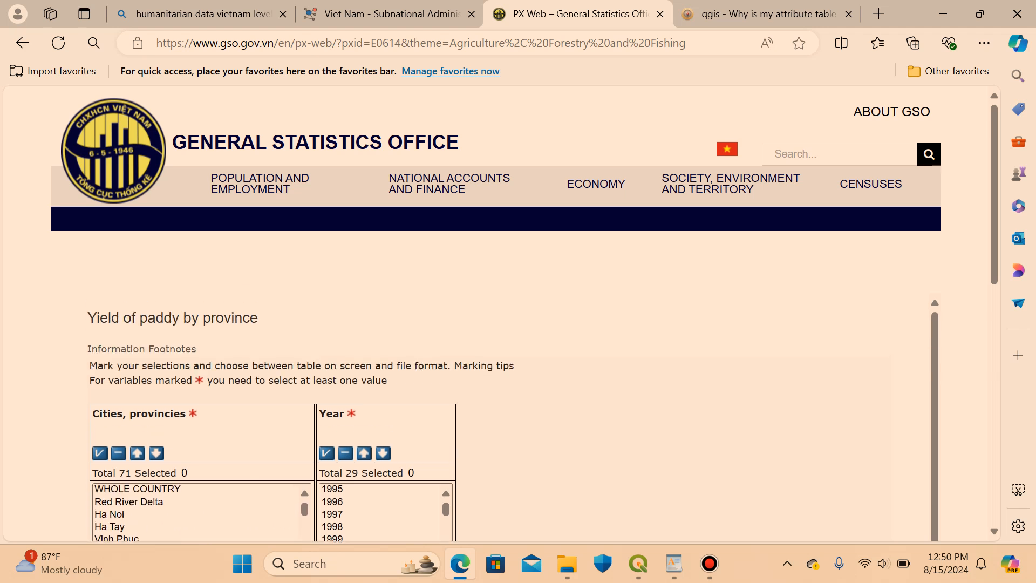
scroll(485, 421, down, 2)
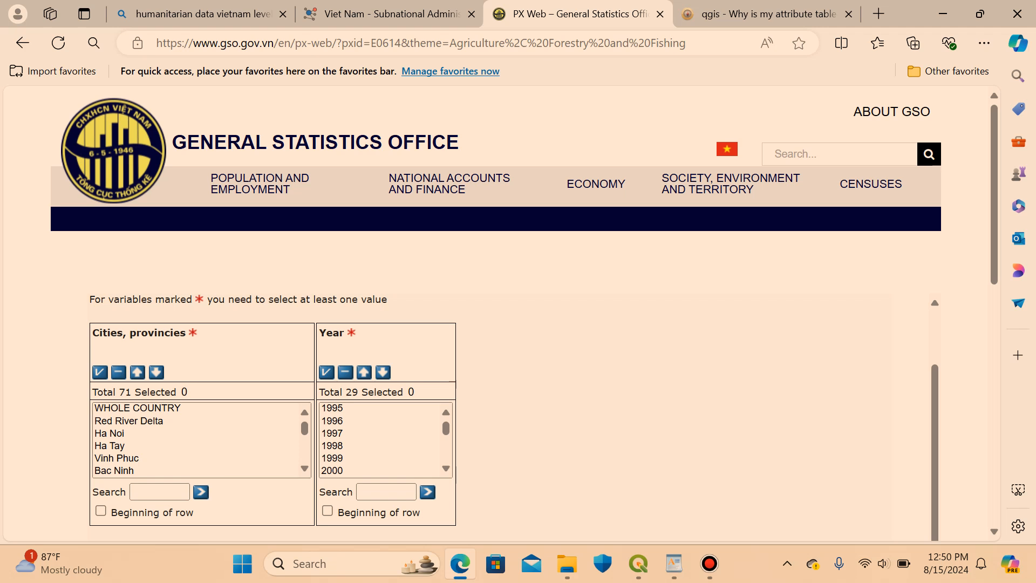
click(100, 372)
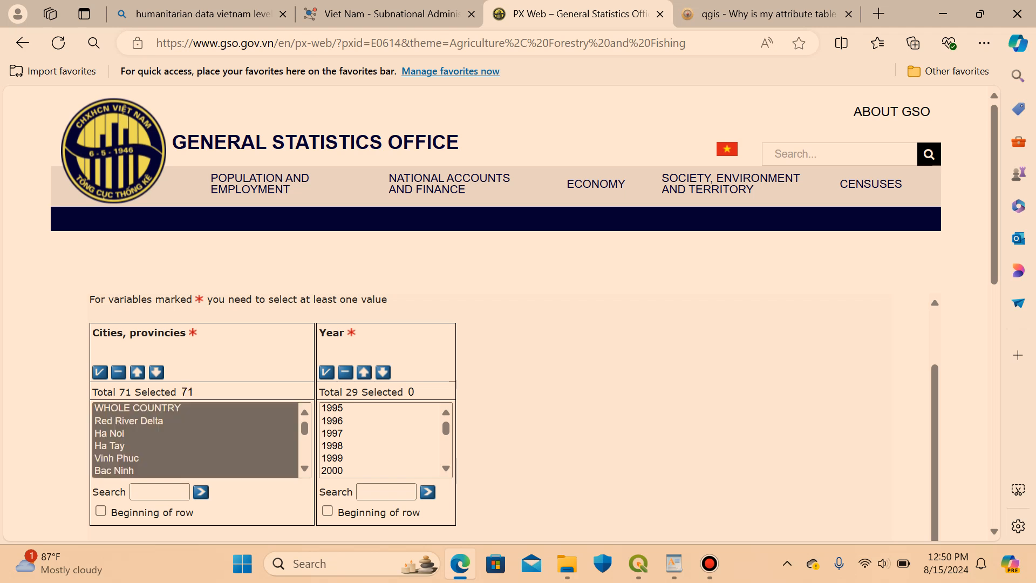
scroll(512, 415, down, 2)
scroll(380, 359, down, 8)
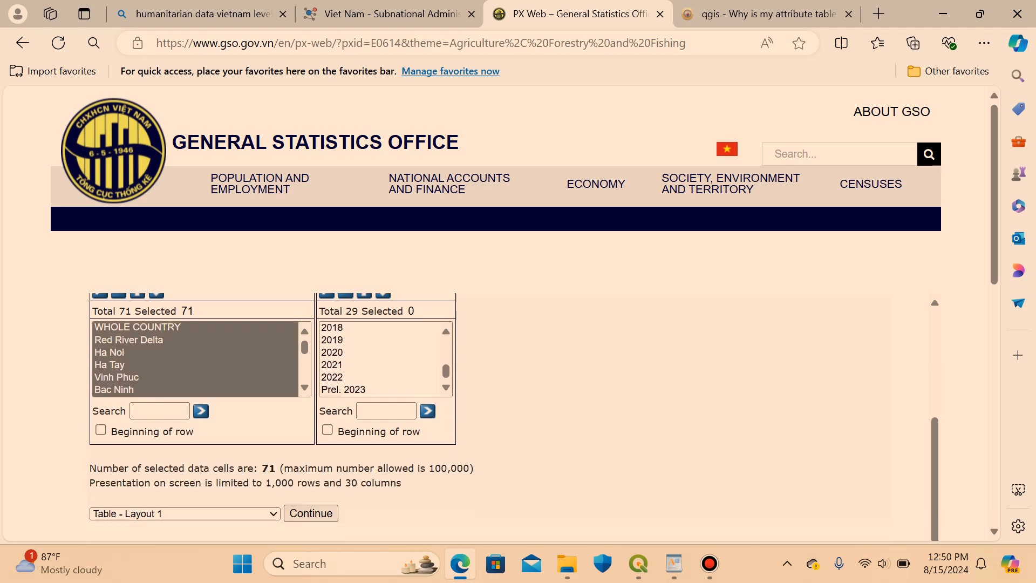
click(346, 353)
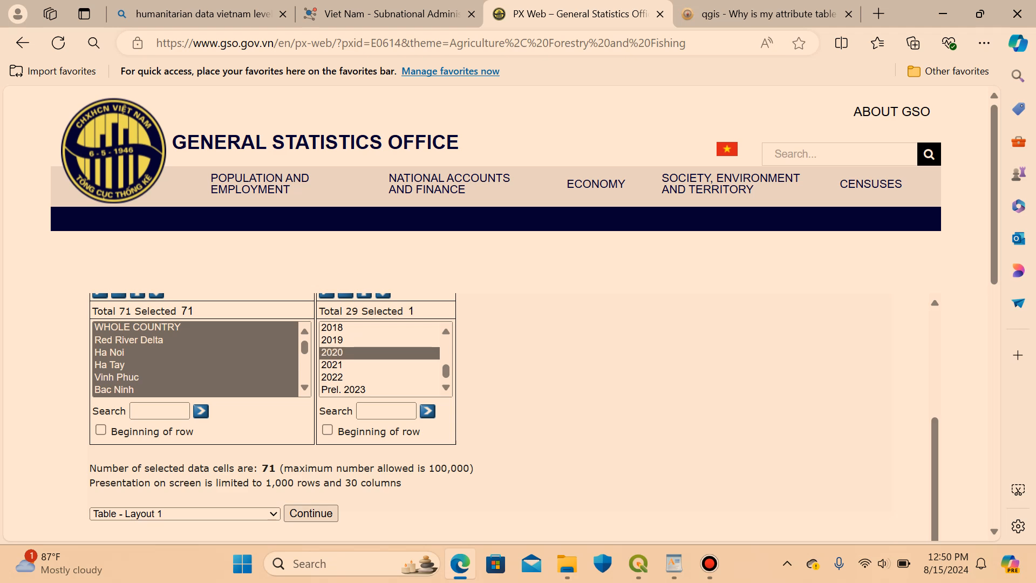
Set the output format to "Comma delimited with heading" and download the paddy yield table as a CSV file.
scroll(513, 412, down, 1)
scroll(178, 345, down, 5)
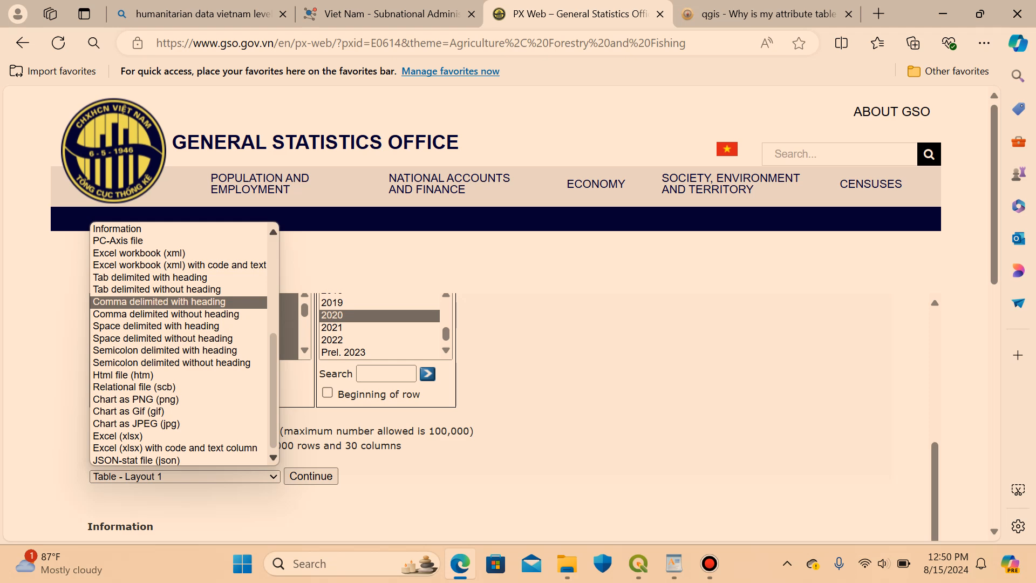
key(Return)
key(Tab)
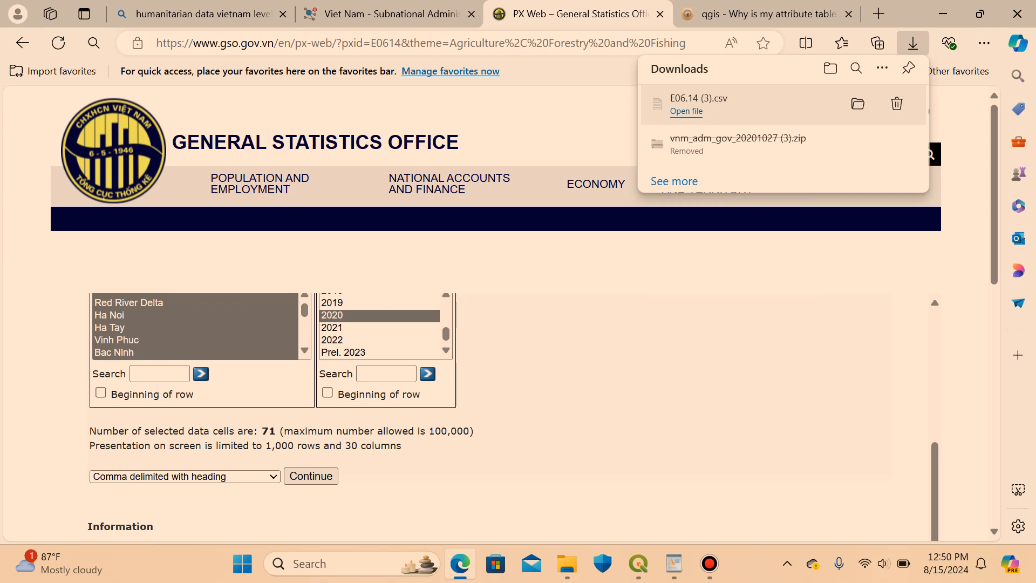
Open the downloaded CSV file E06.14 (3).csv, review its province and yield rows, and leave the text editor.
click(686, 111)
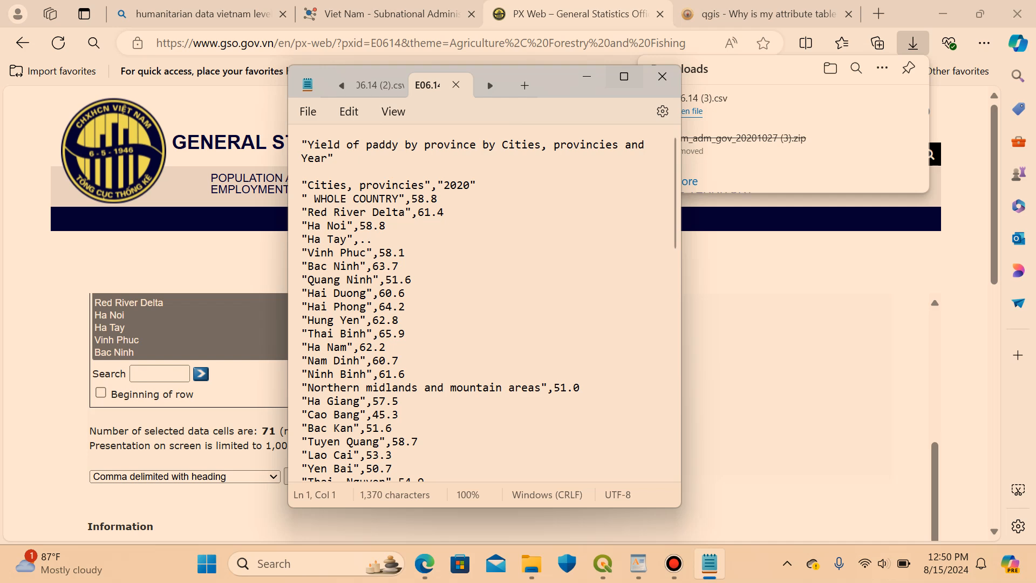
click(624, 76)
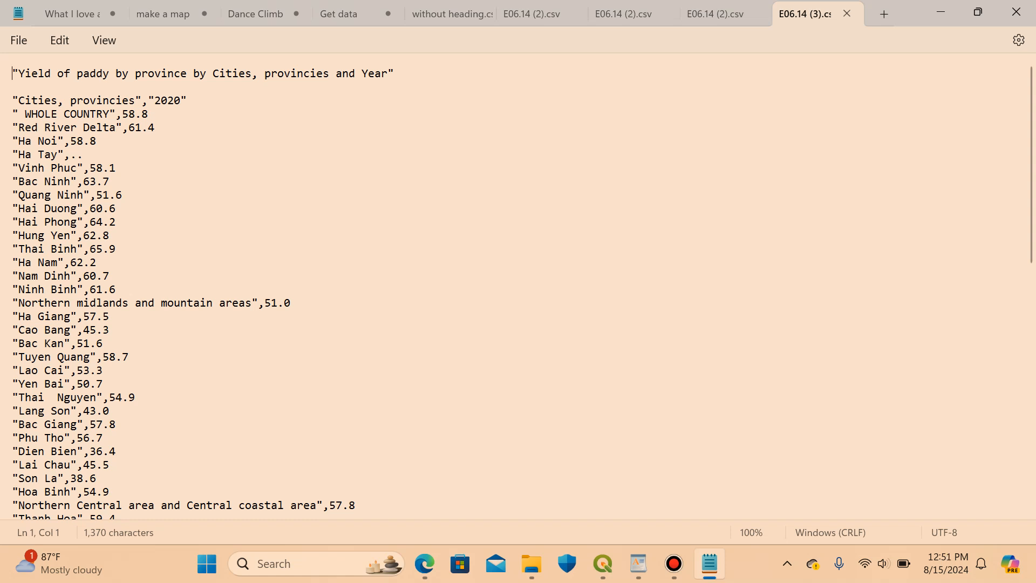
scroll(183, 286, down, 7)
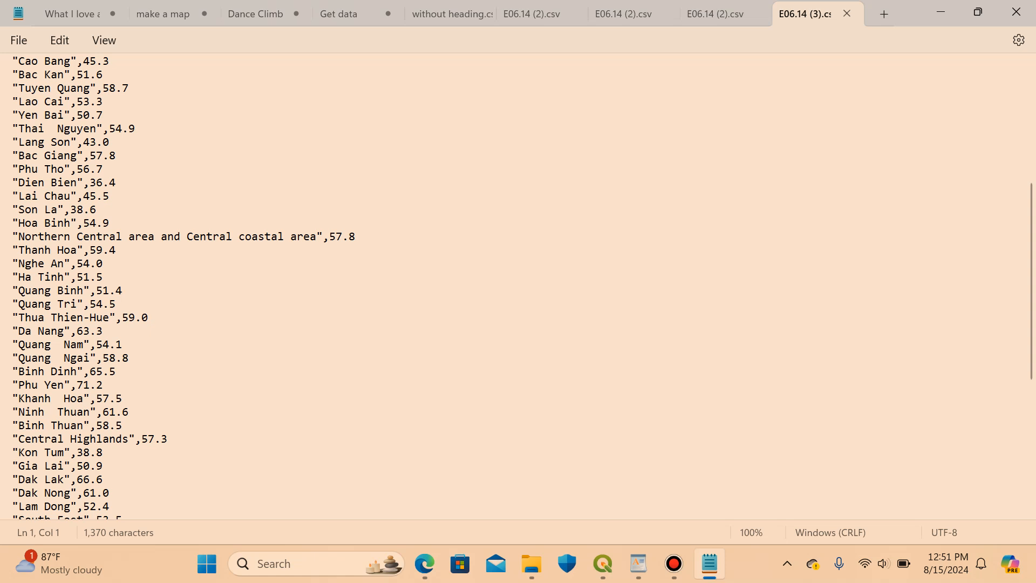
scroll(518, 286, up, 7)
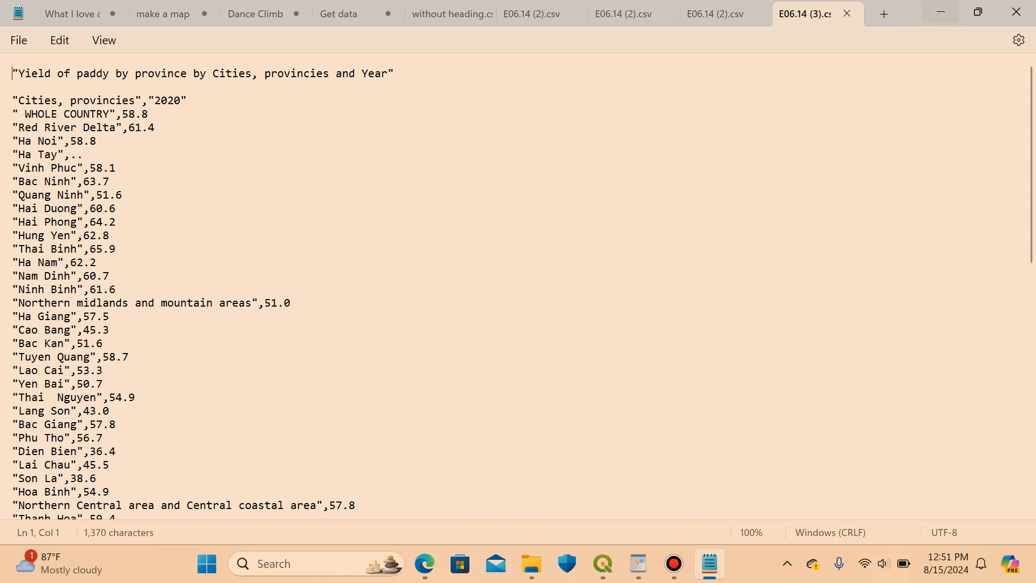
click(1016, 11)
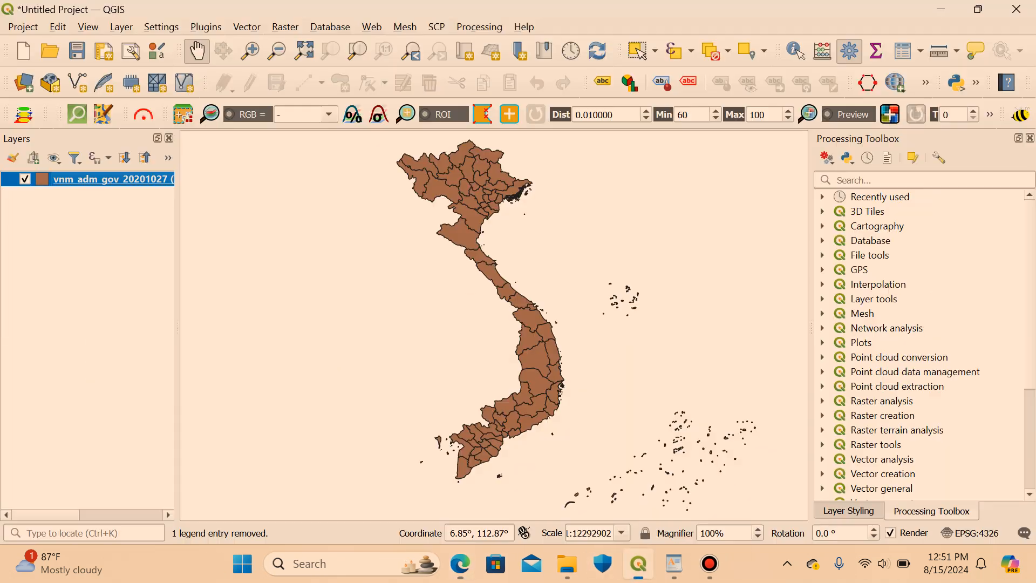
click(638, 563)
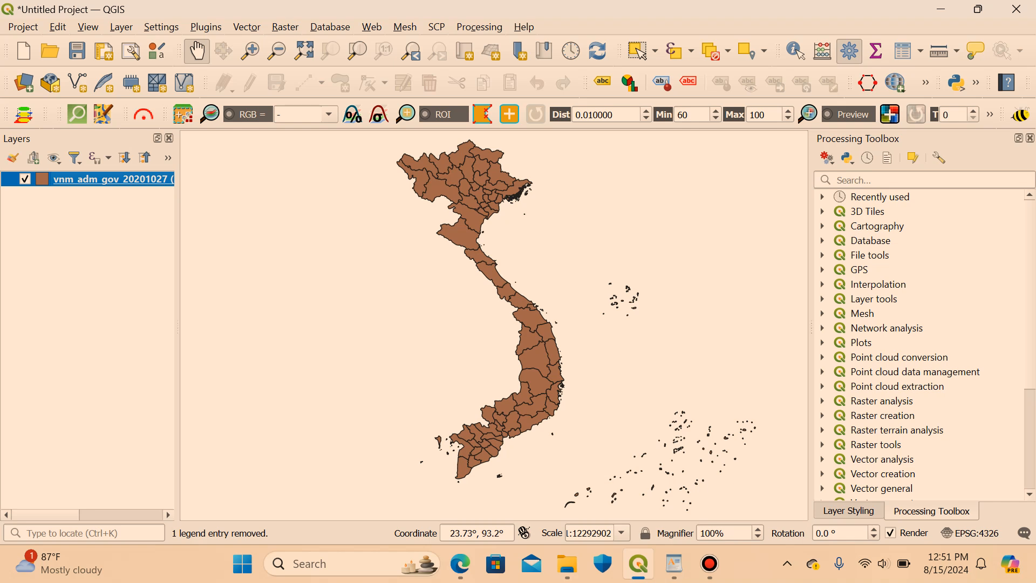
click(121, 27)
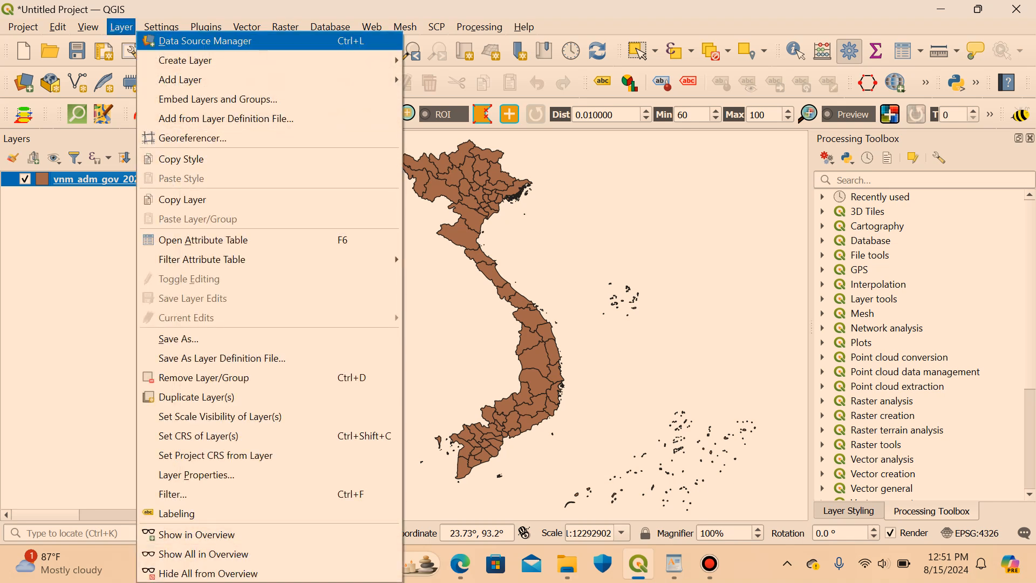
click(205, 41)
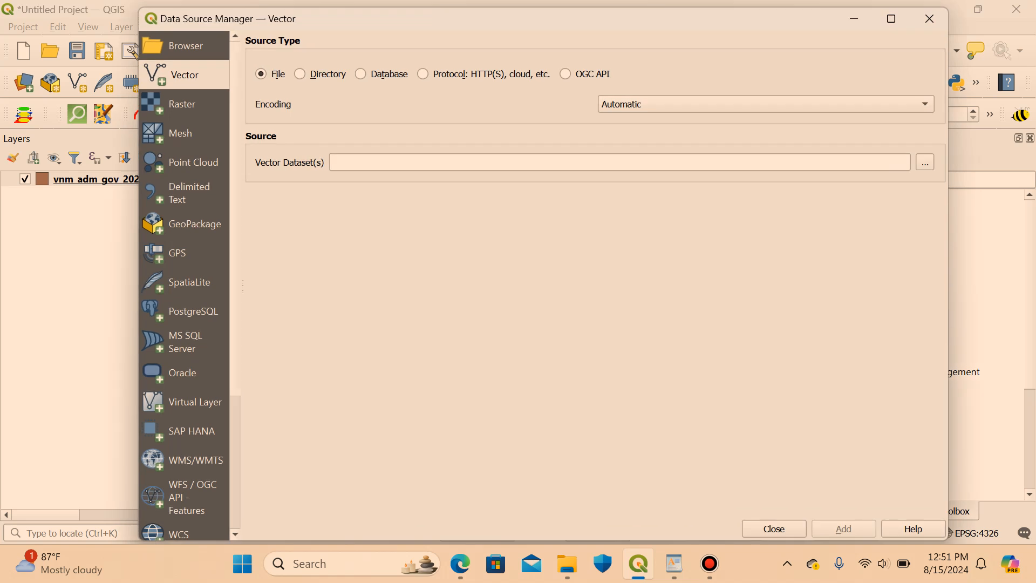
click(184, 193)
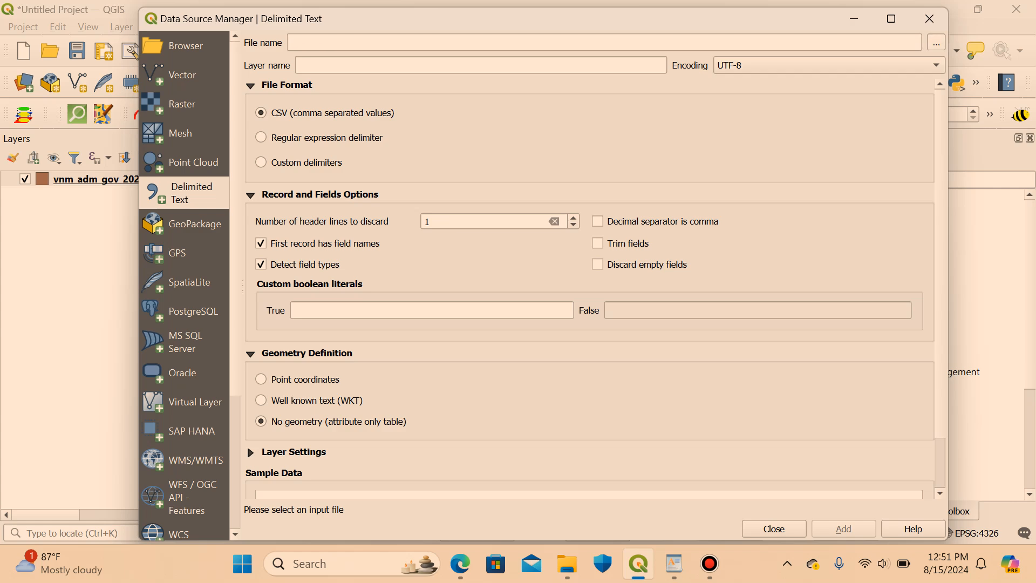
click(937, 42)
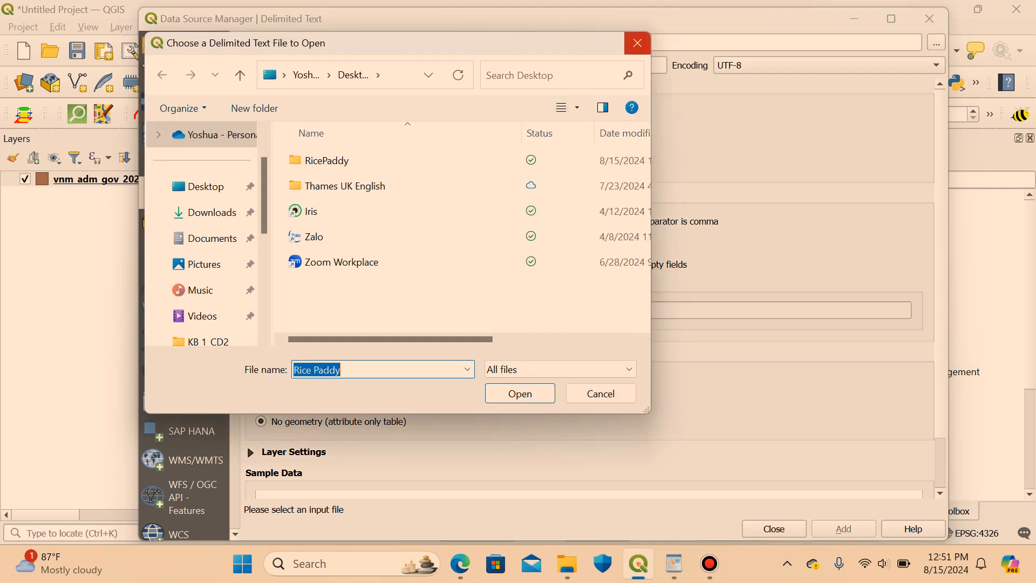
click(638, 42)
click(929, 18)
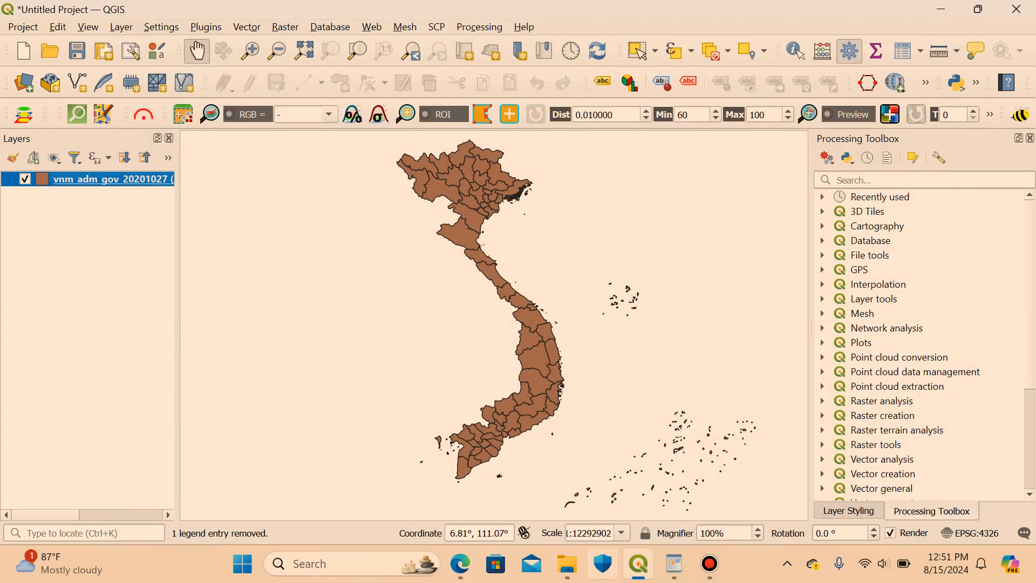
Copy the E06.14 (3) CSV file from Downloads into the RicePaddy folder using File Explorer.
click(568, 563)
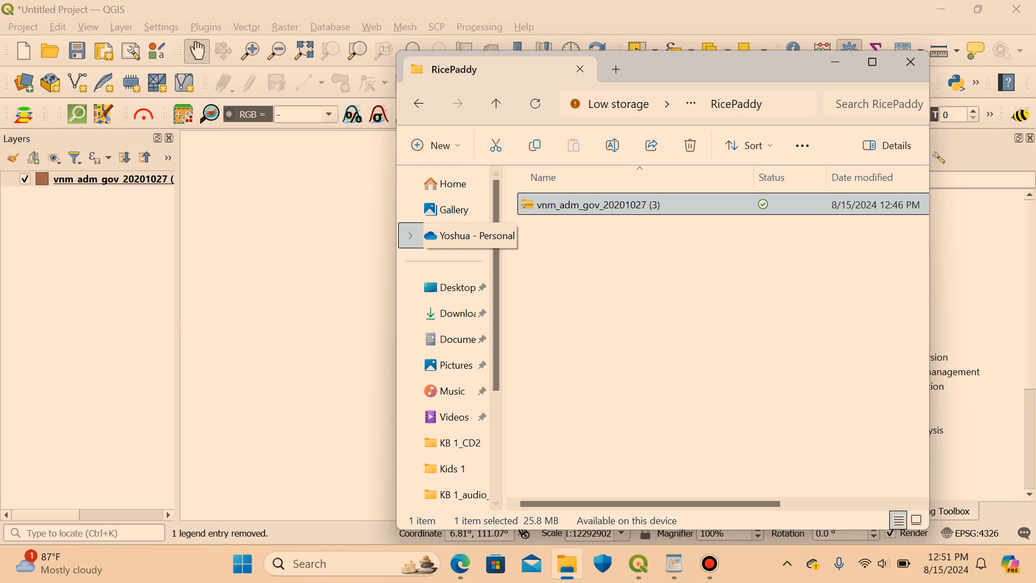
key(ctrl+t)
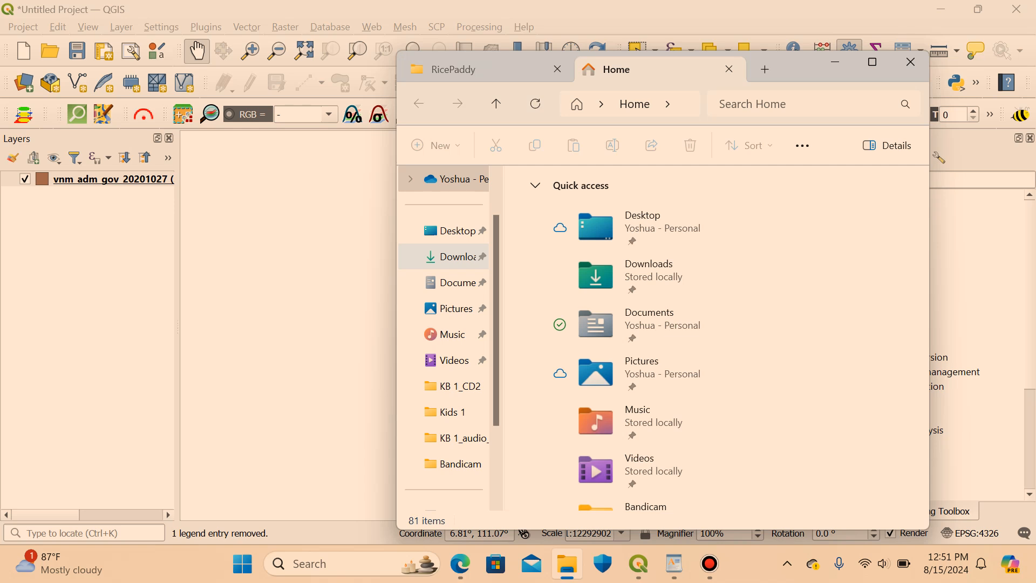
click(457, 256)
click(558, 224)
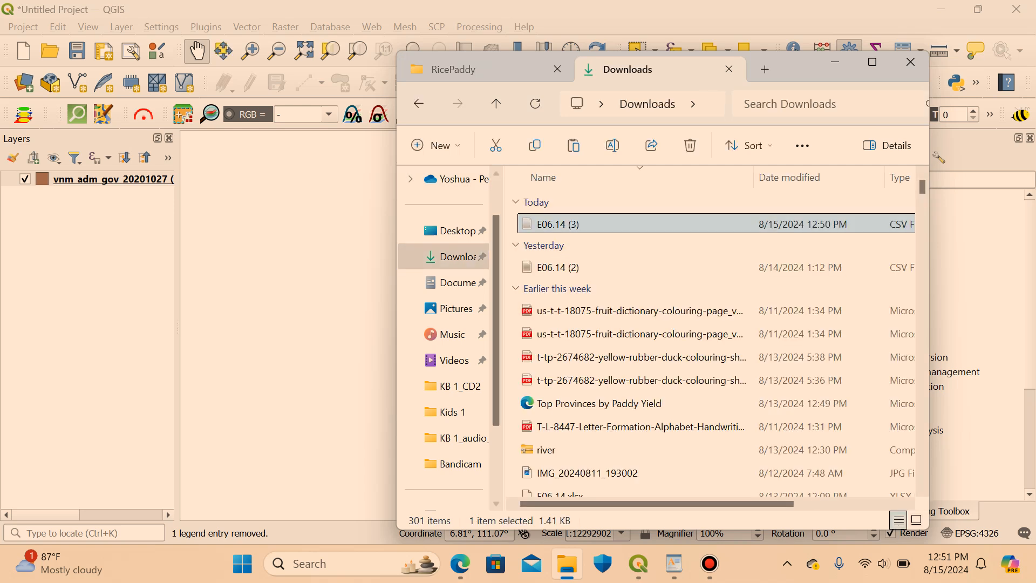
key(ctrl+c)
key(ctrl+Tab)
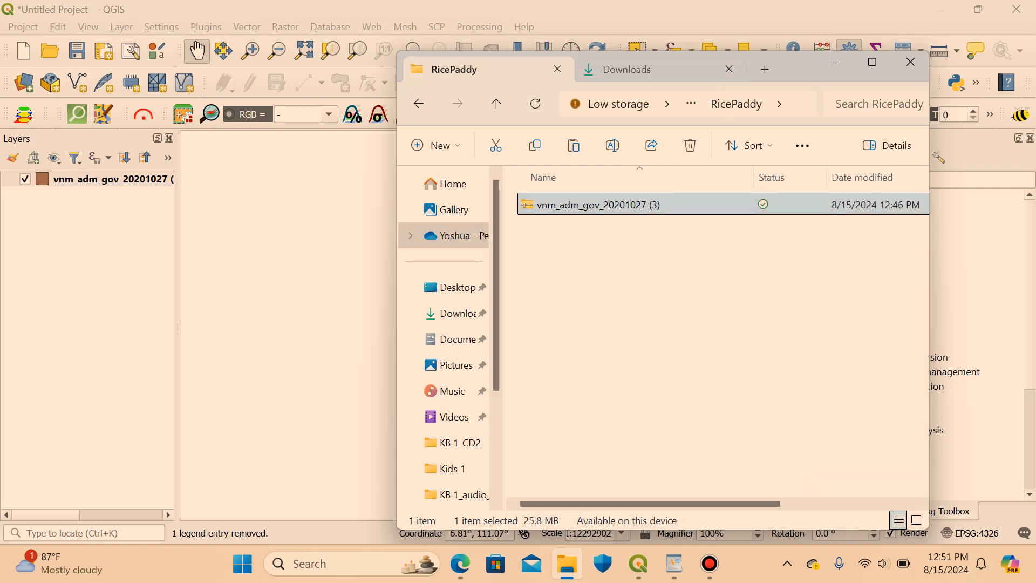
key(ctrl+v)
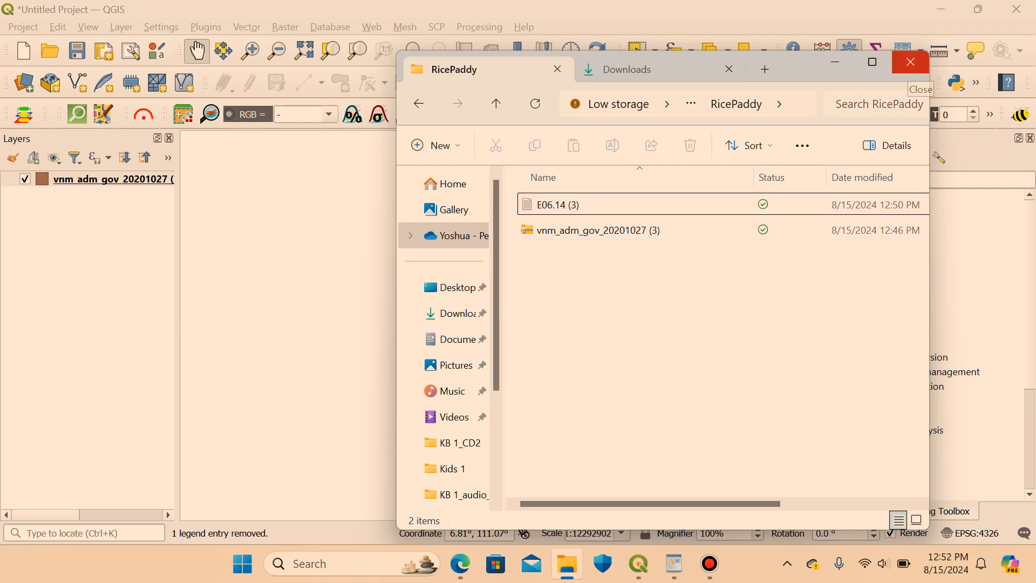
click(911, 61)
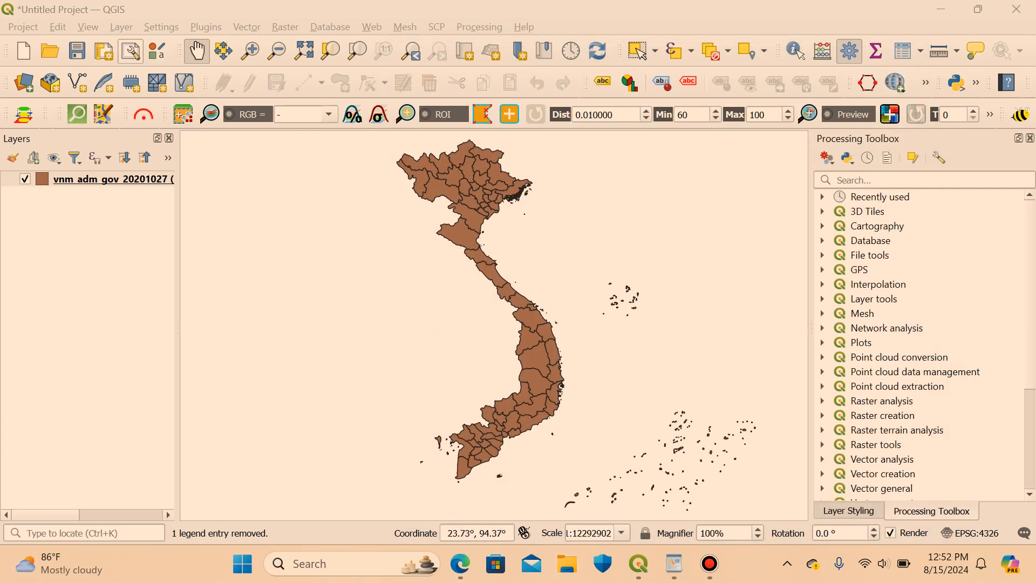
Add E06.14 (3).csv from the RicePaddy folder to the QGIS project as a delimited text layer.
click(121, 27)
click(205, 41)
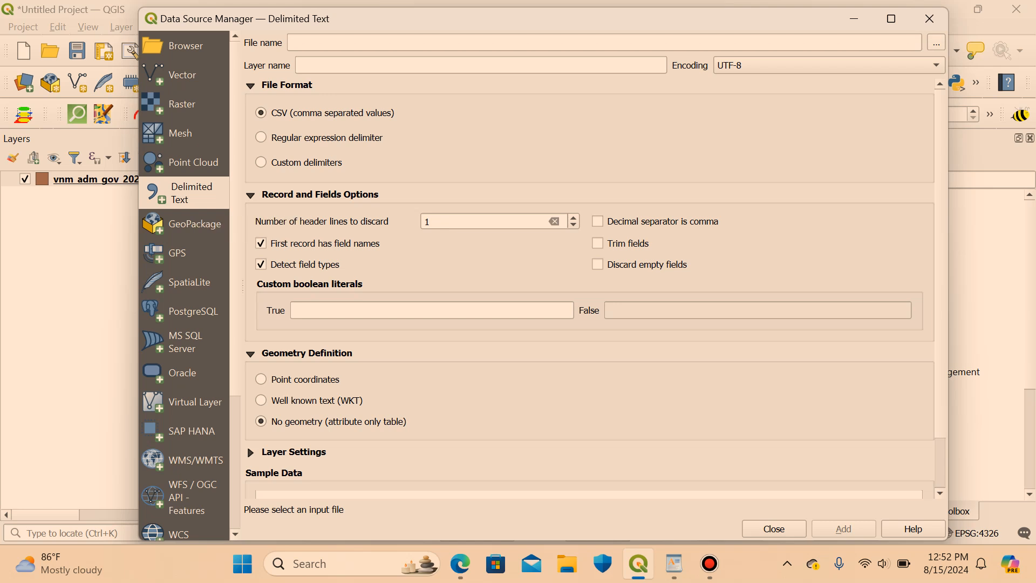
click(936, 42)
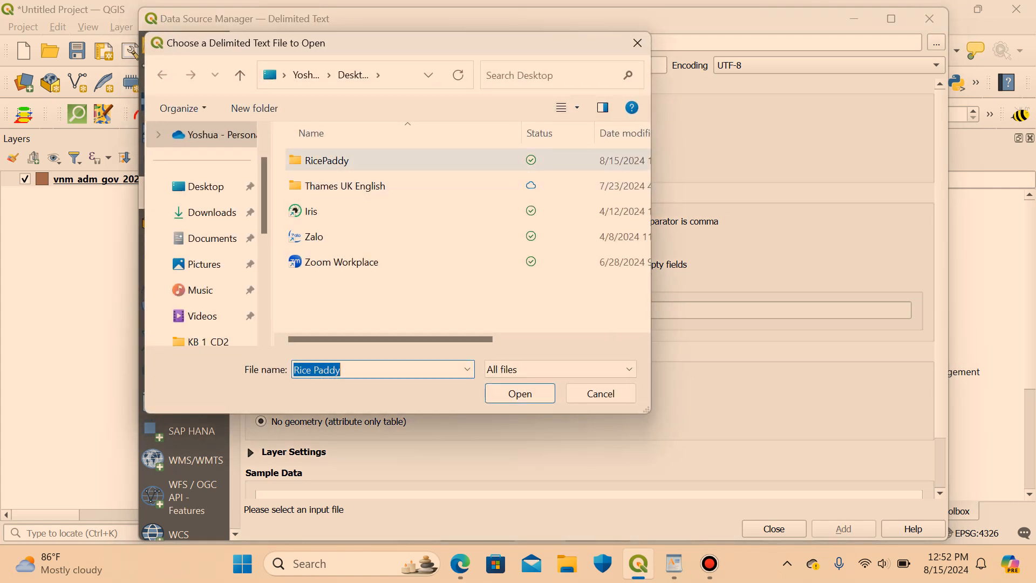
double_click(327, 160)
click(326, 161)
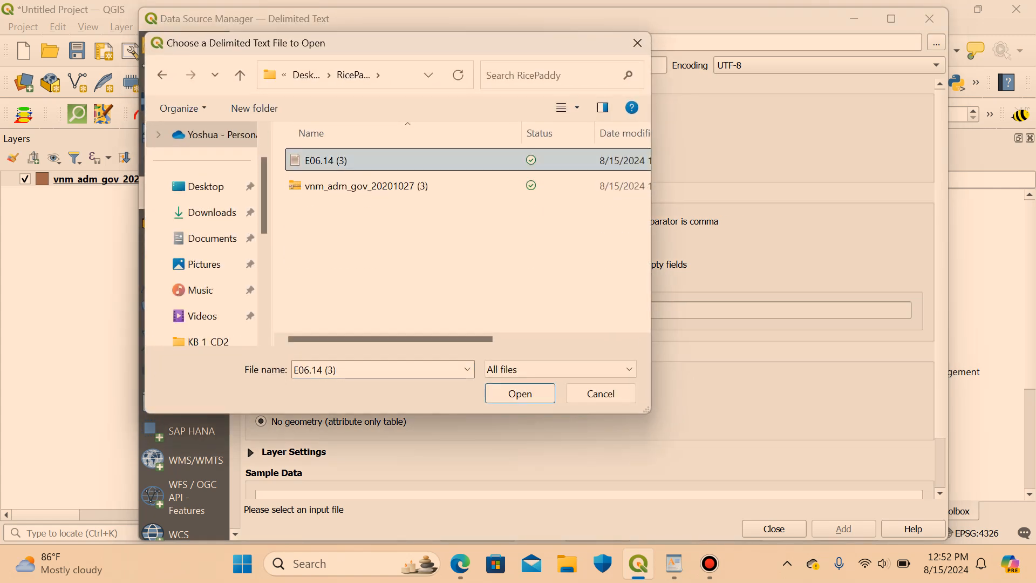
click(519, 393)
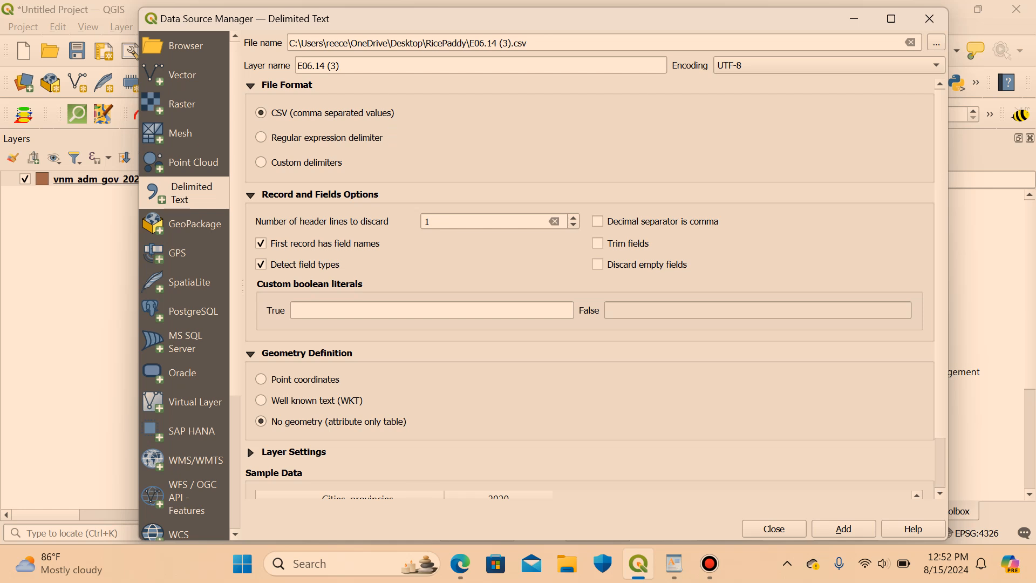
scroll(590, 288, down, 2)
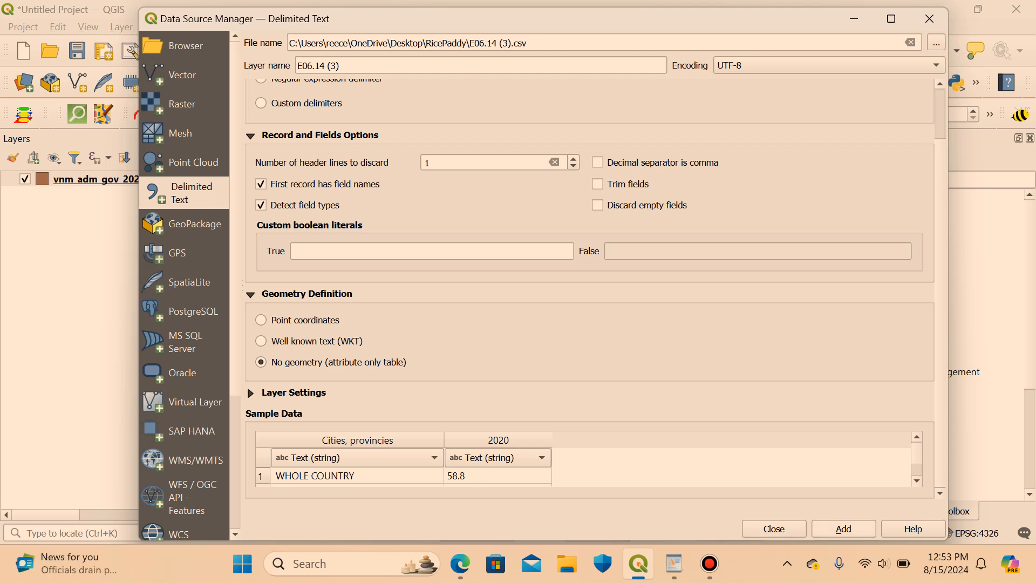
click(844, 529)
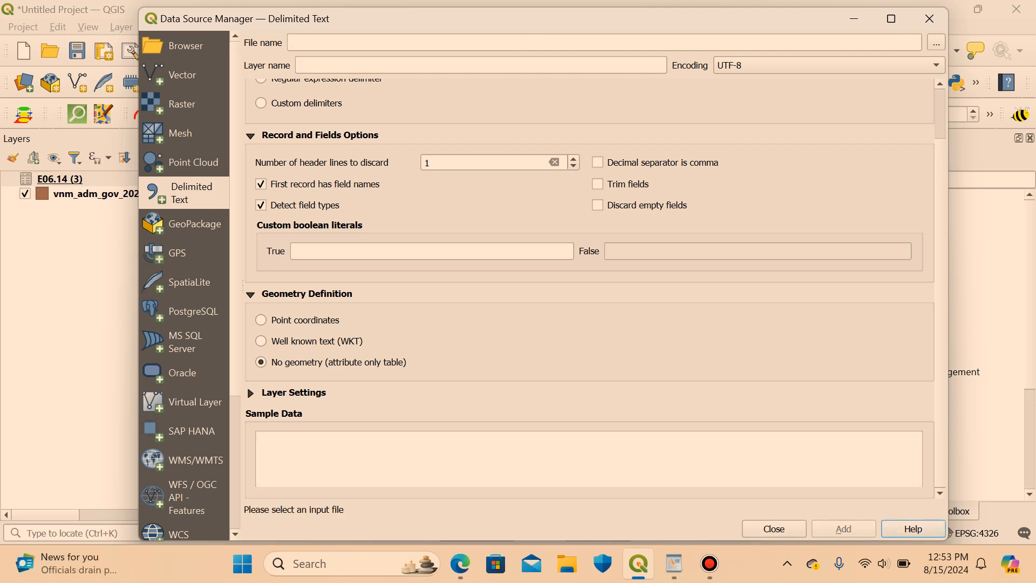
click(774, 529)
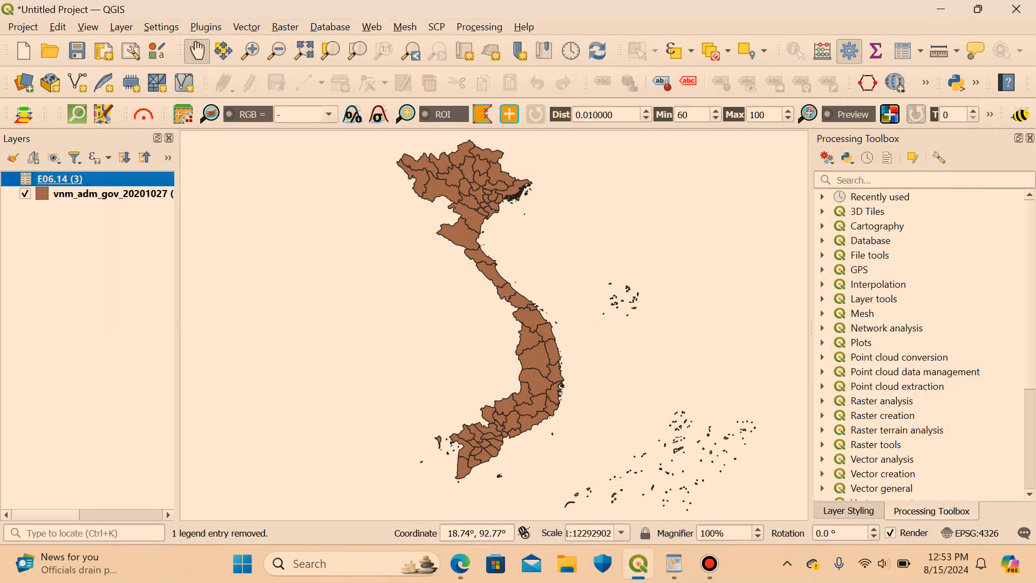
Review the province and 2020 yield rows in the E06.14 (3) attribute table, including its last rows, and close it.
right_click(64, 180)
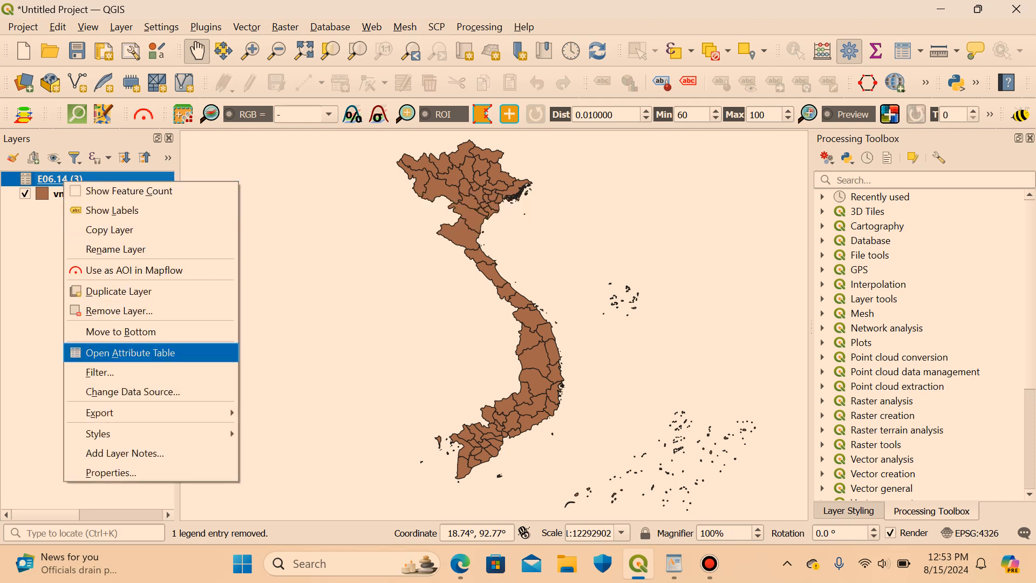
key(Return)
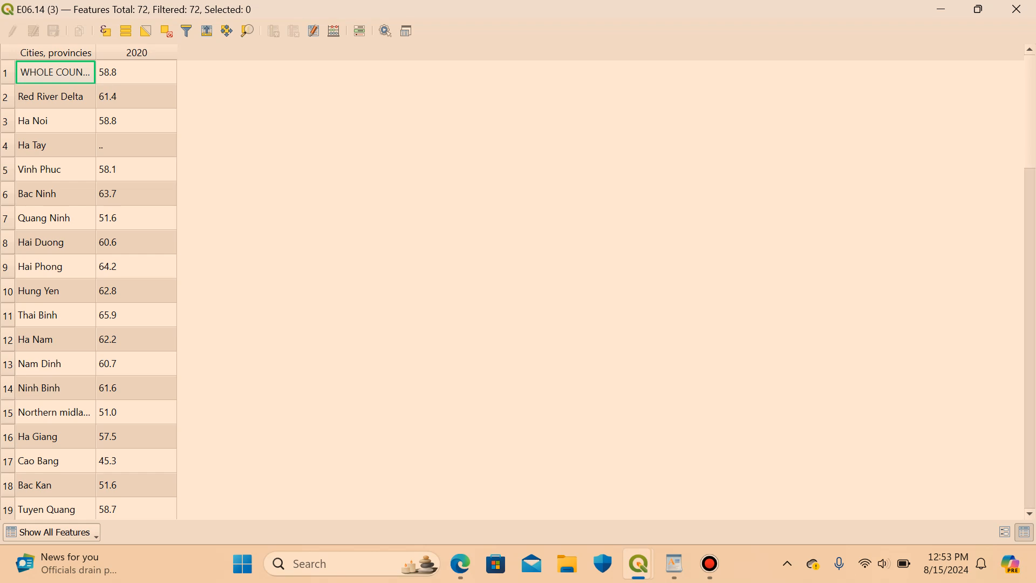
scroll(95, 290, down, 10)
scroll(95, 290, up, 6)
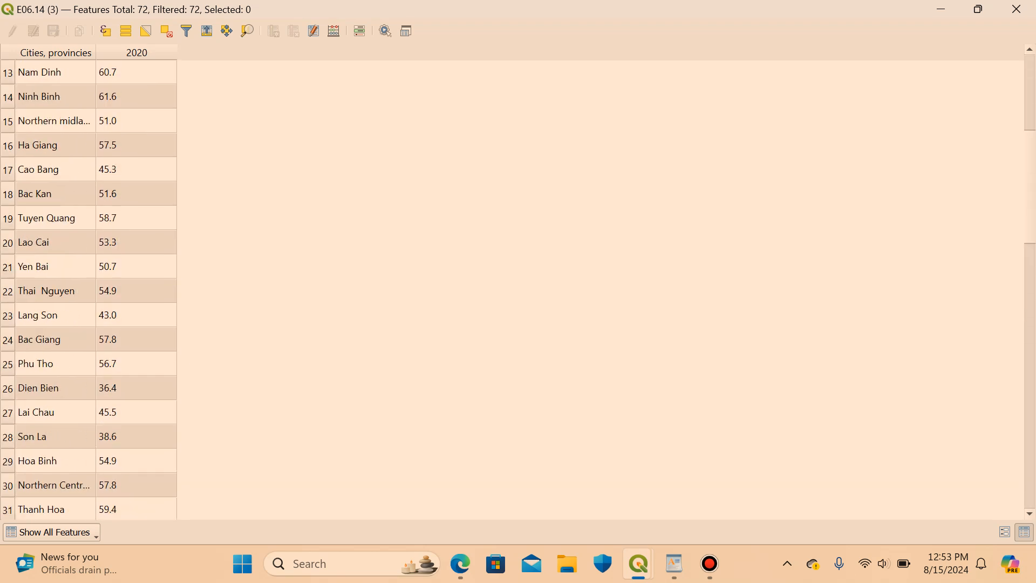
scroll(95, 290, up, 4)
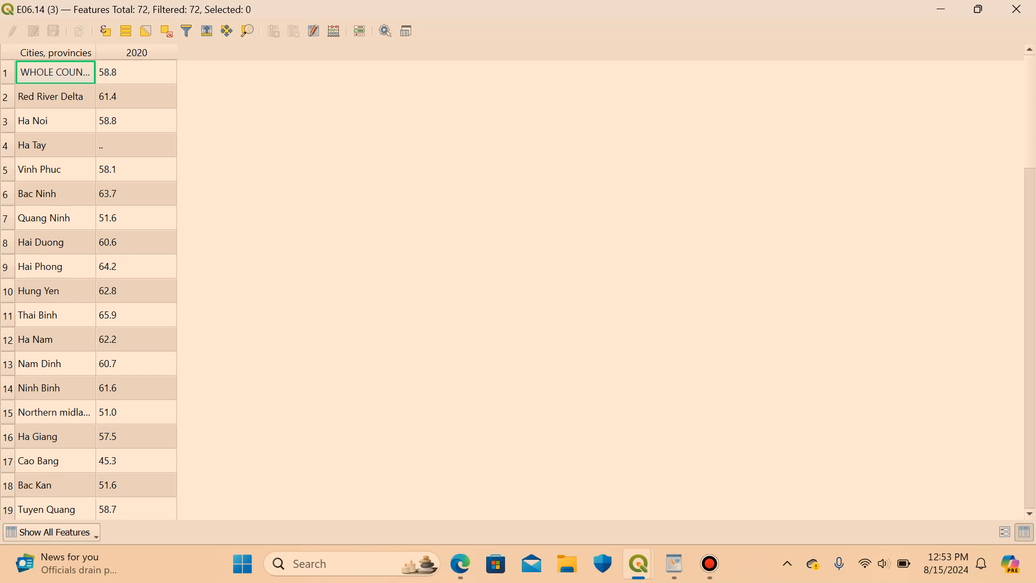
scroll(151, 469, down, 18)
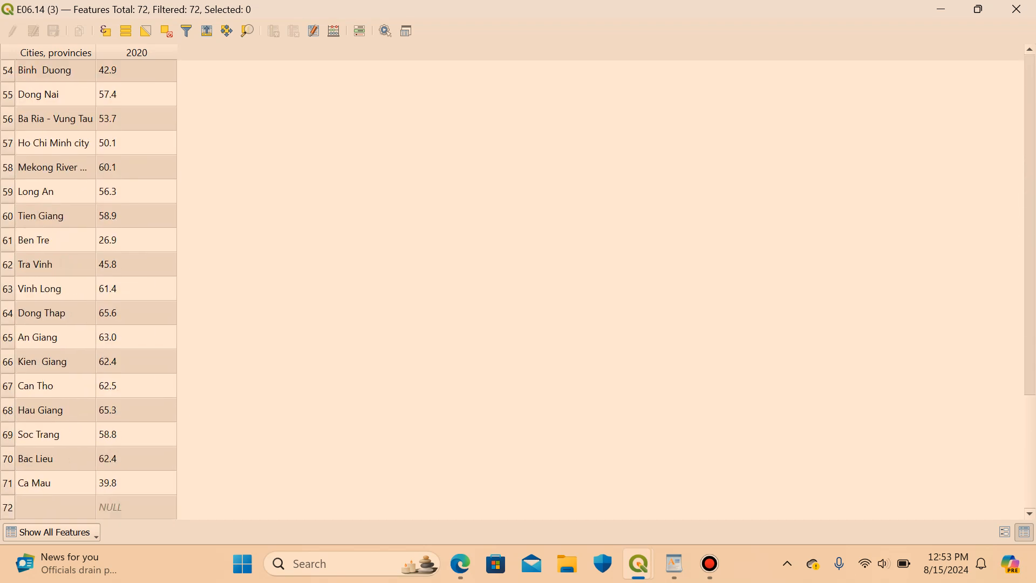
click(1016, 9)
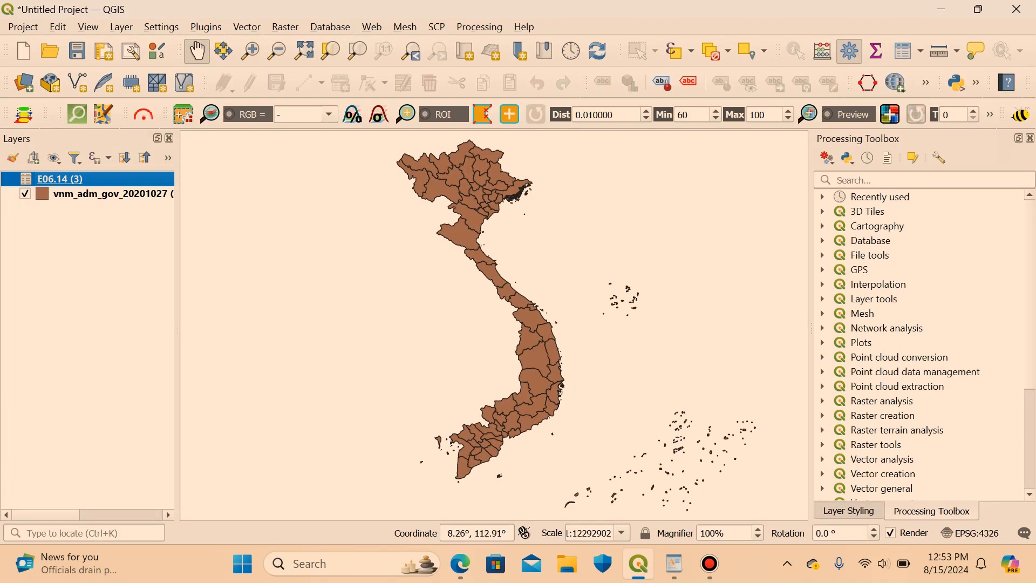
Check the map-making outline in the WordPad document and return to QGIS.
click(674, 564)
click(431, 162)
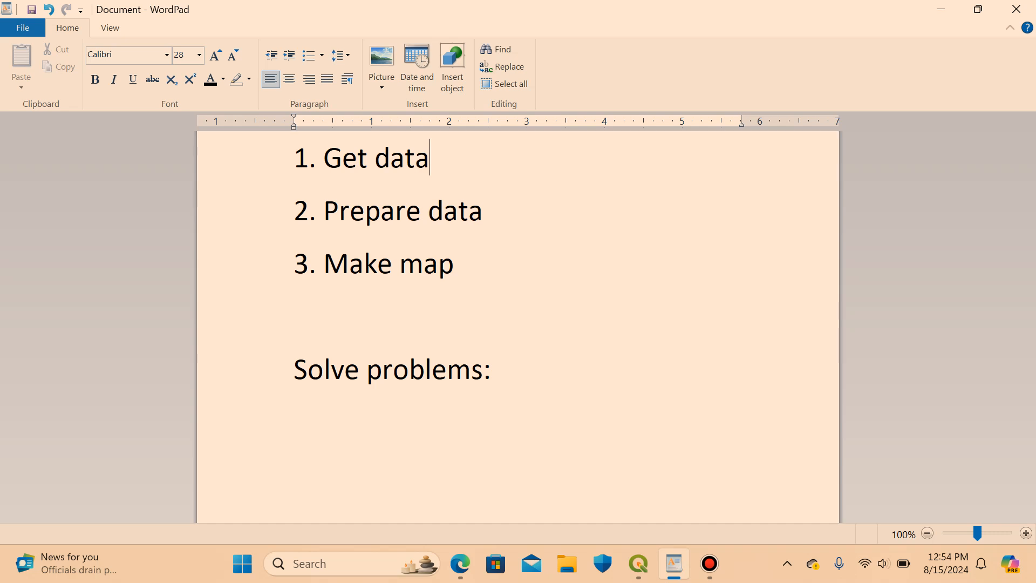
click(638, 564)
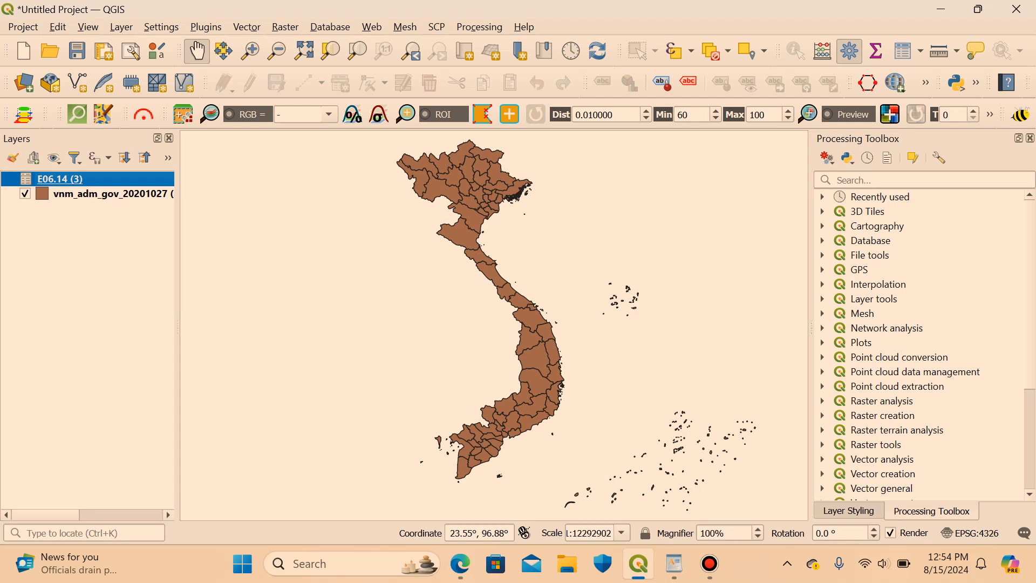
mouse_move(593, 11)
click(592, 10)
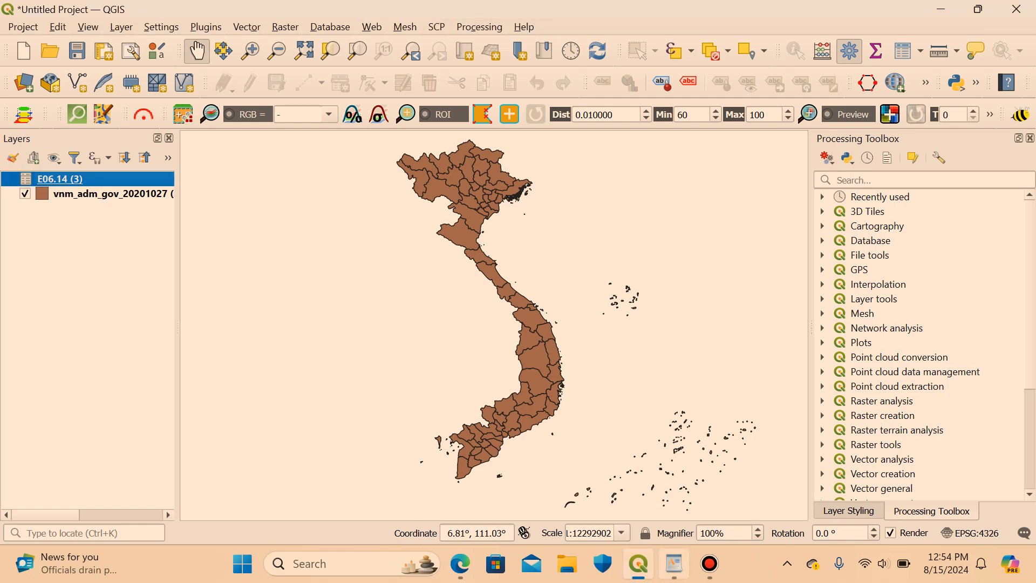
mouse_move(674, 563)
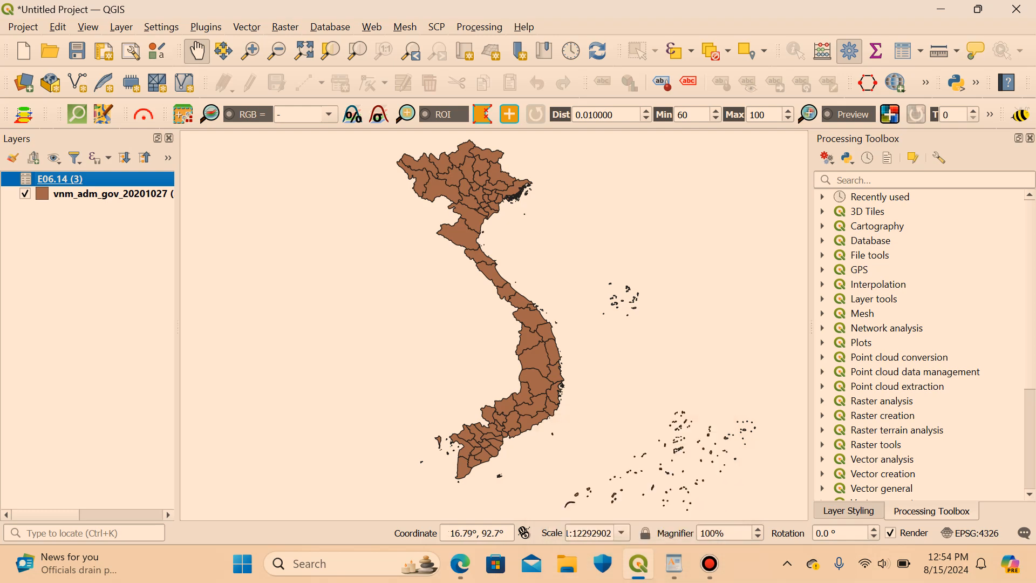
Compare the province names in the vnm_adm_gov_20201027 (3) and E06.14 (3) attribute tables side by side, and close both tables.
right_click(138, 193)
click(178, 230)
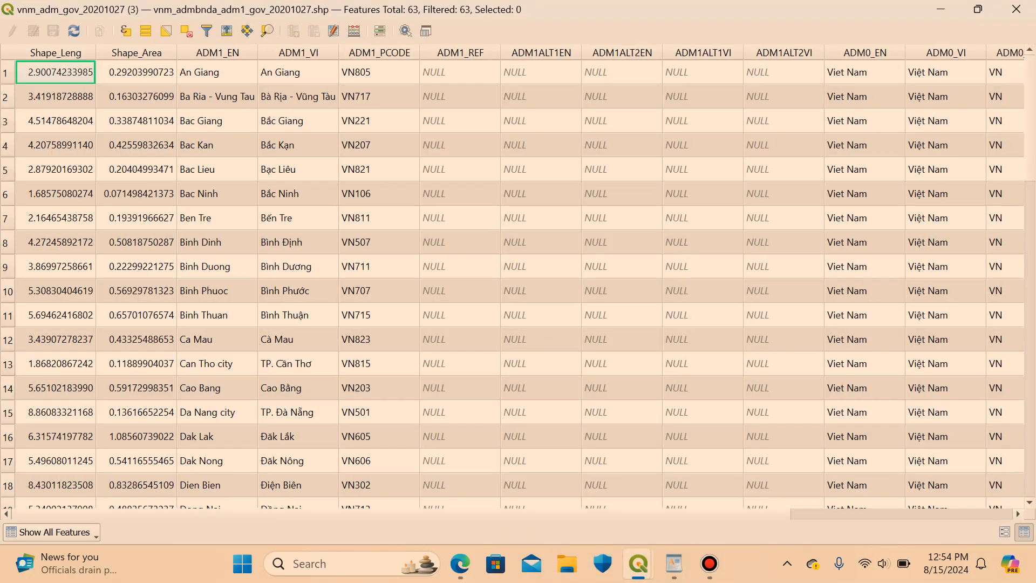
click(941, 9)
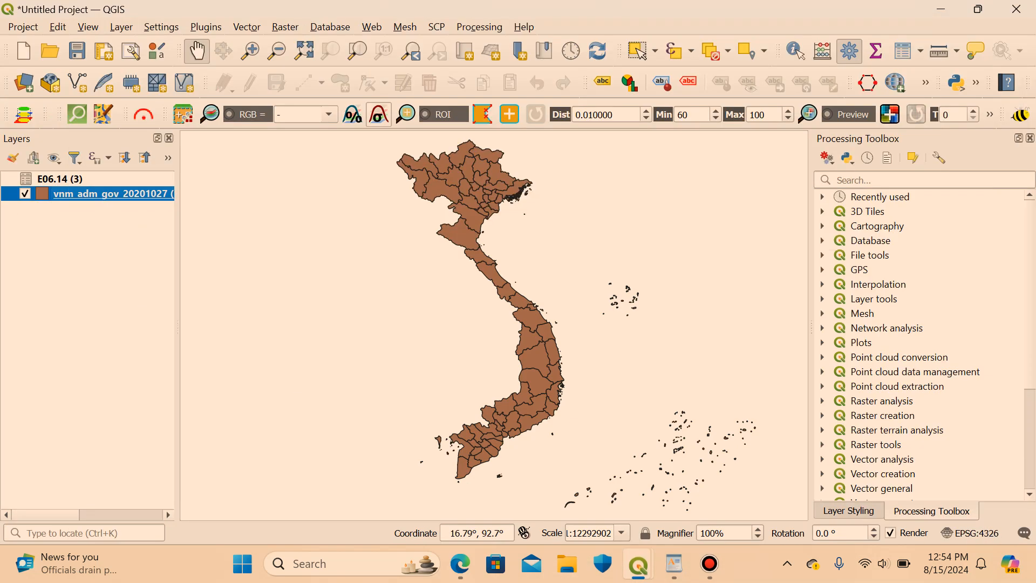
right_click(61, 179)
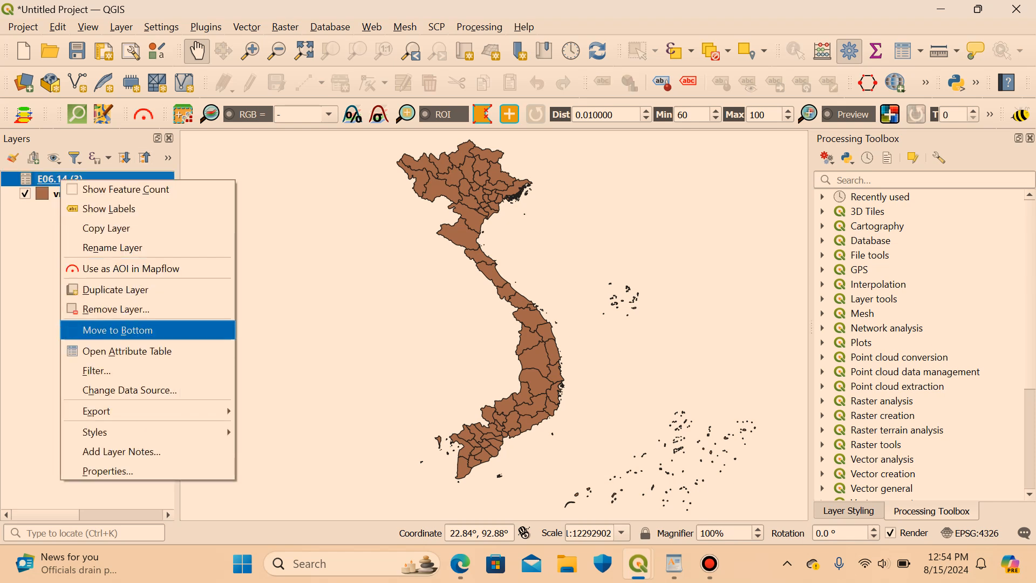
click(127, 350)
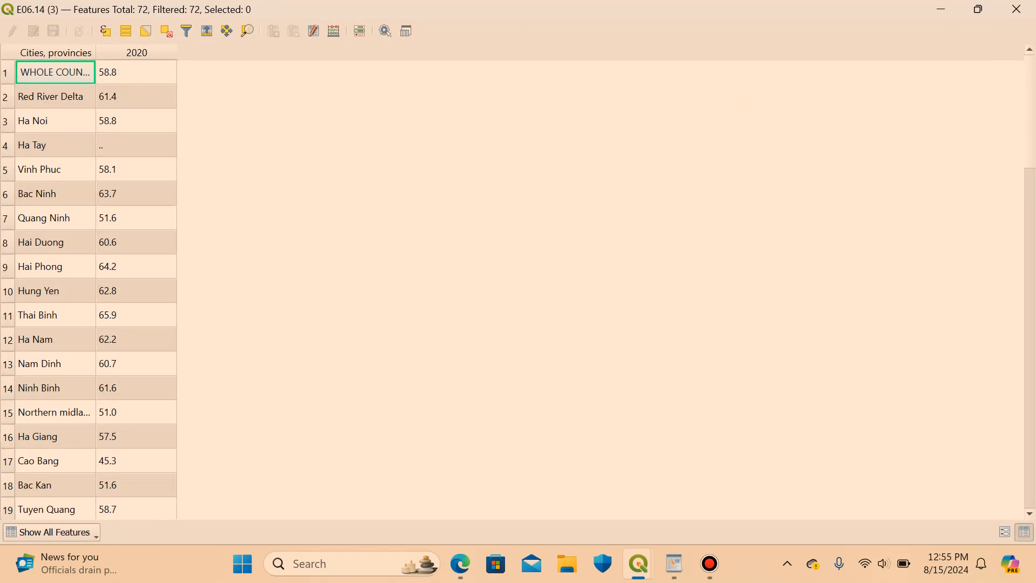
mouse_move(978, 9)
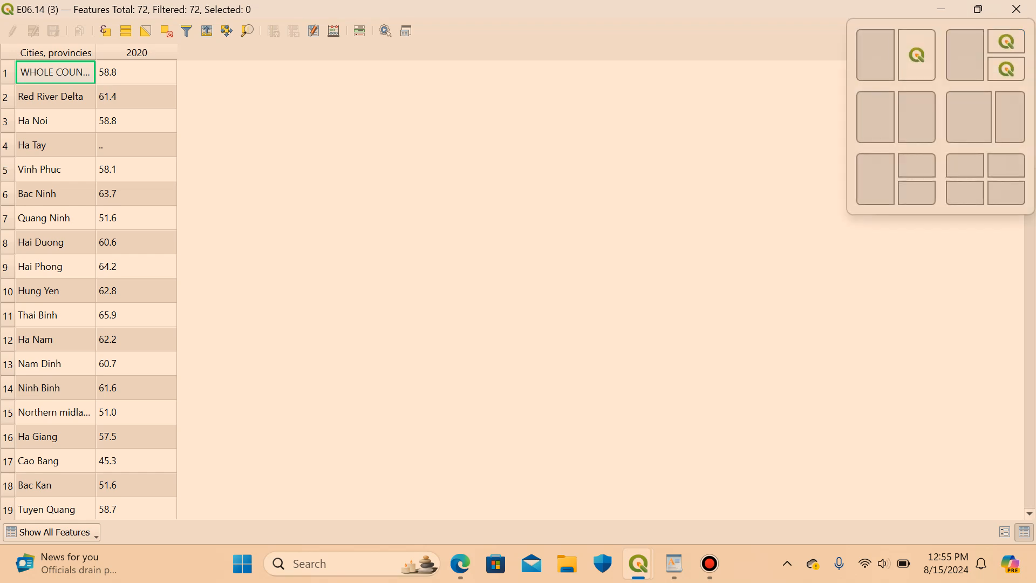
click(916, 52)
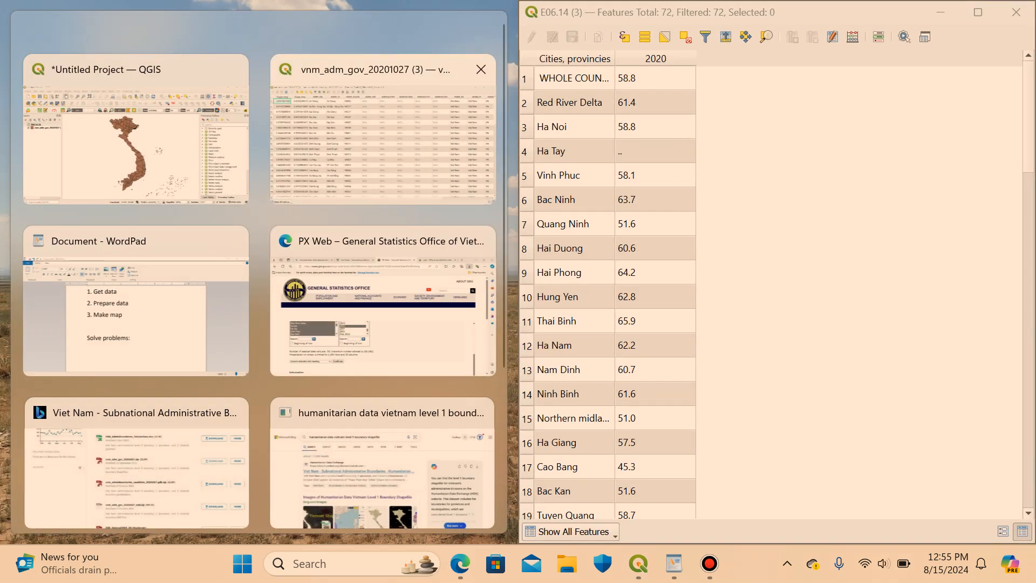
click(383, 140)
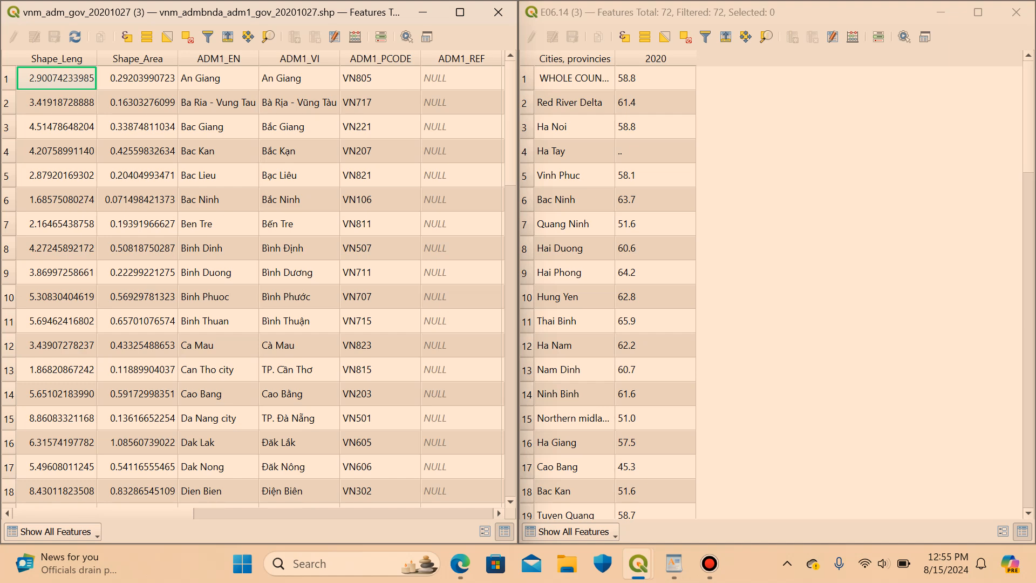
scroll(259, 287, down, 3)
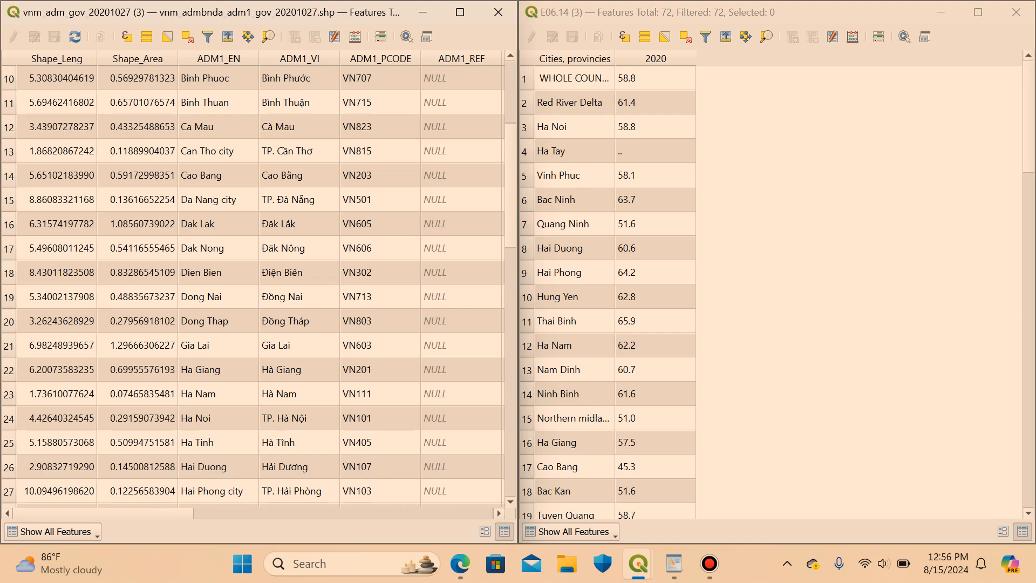
click(498, 12)
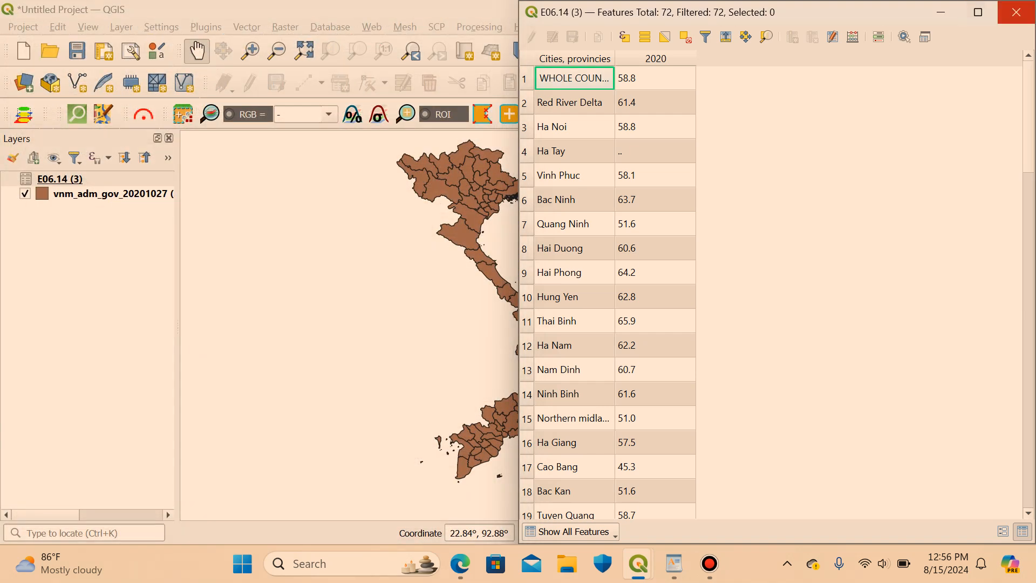
click(1017, 12)
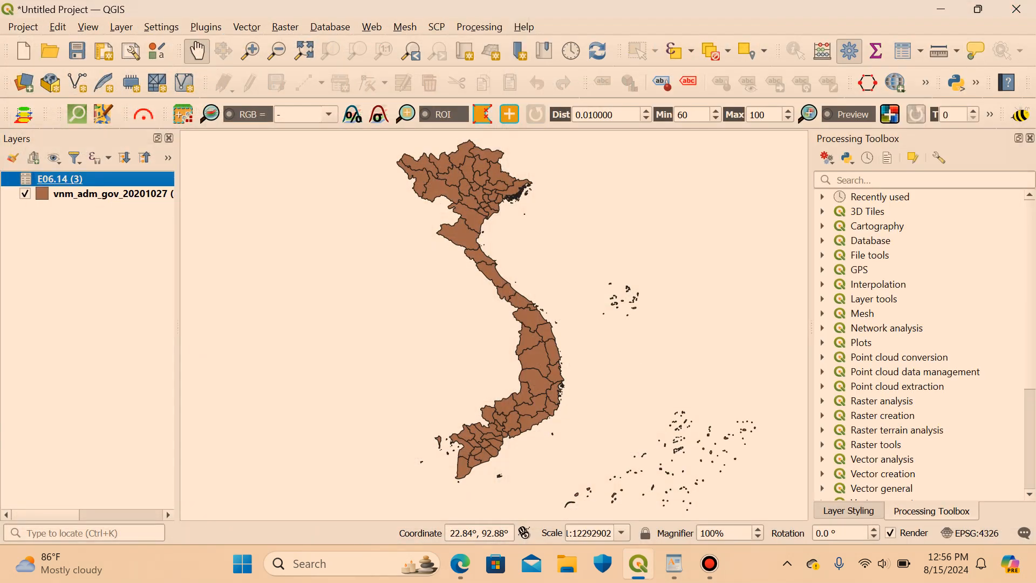
Search the processing algorithms for "join".
click(874, 181)
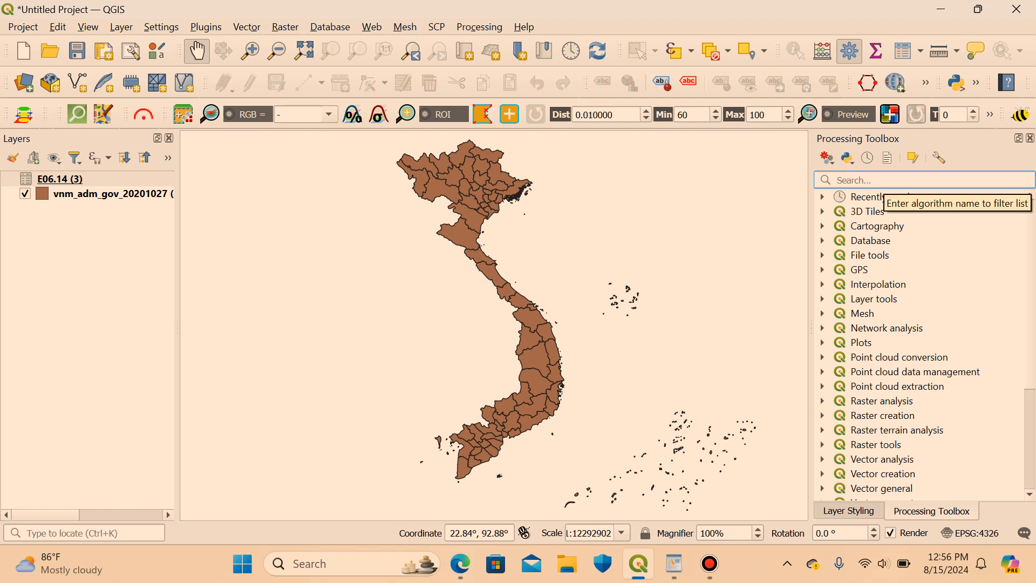
text(join)
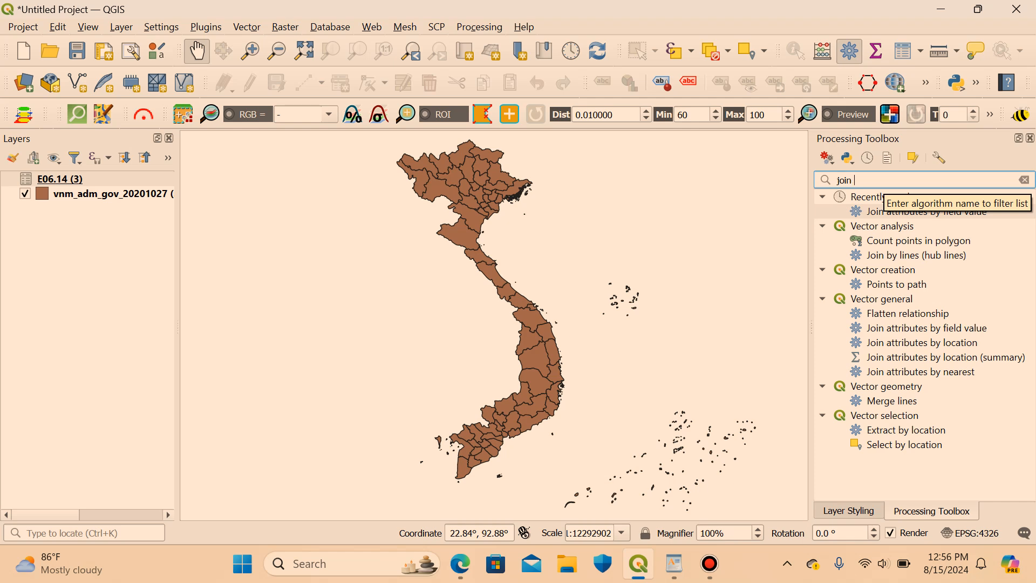
key(Down)
key(Return)
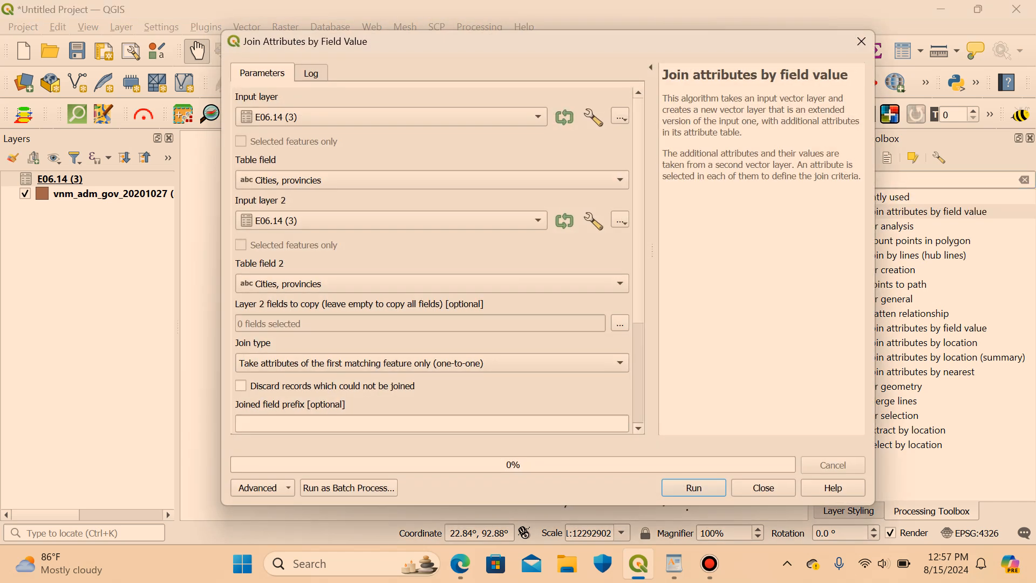
click(391, 117)
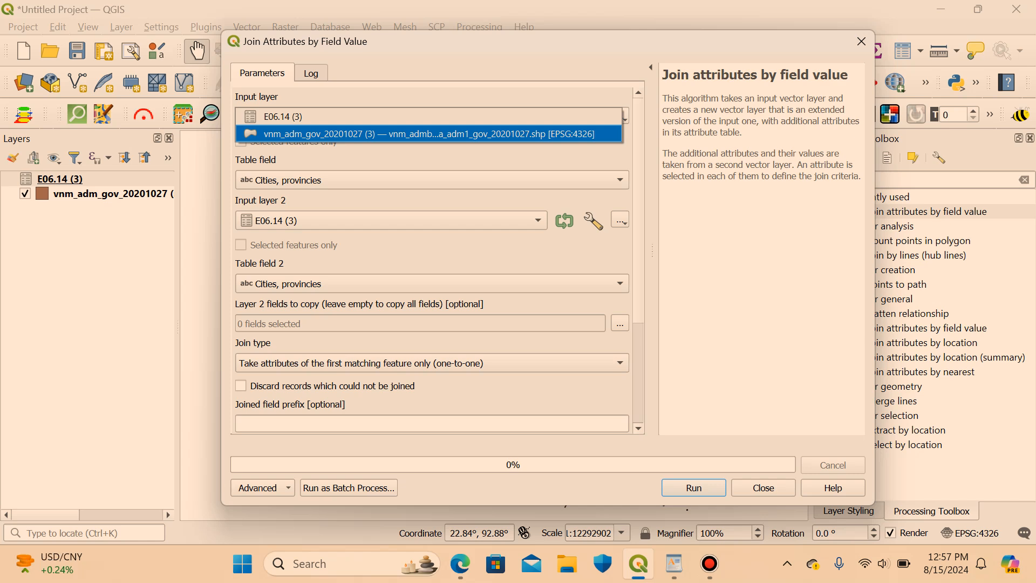
key(Return)
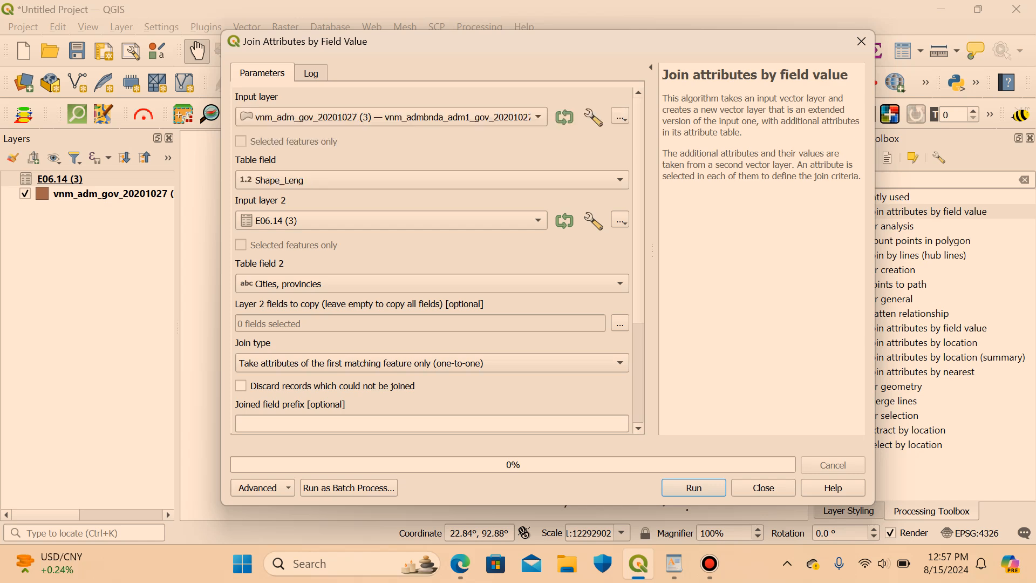
click(862, 42)
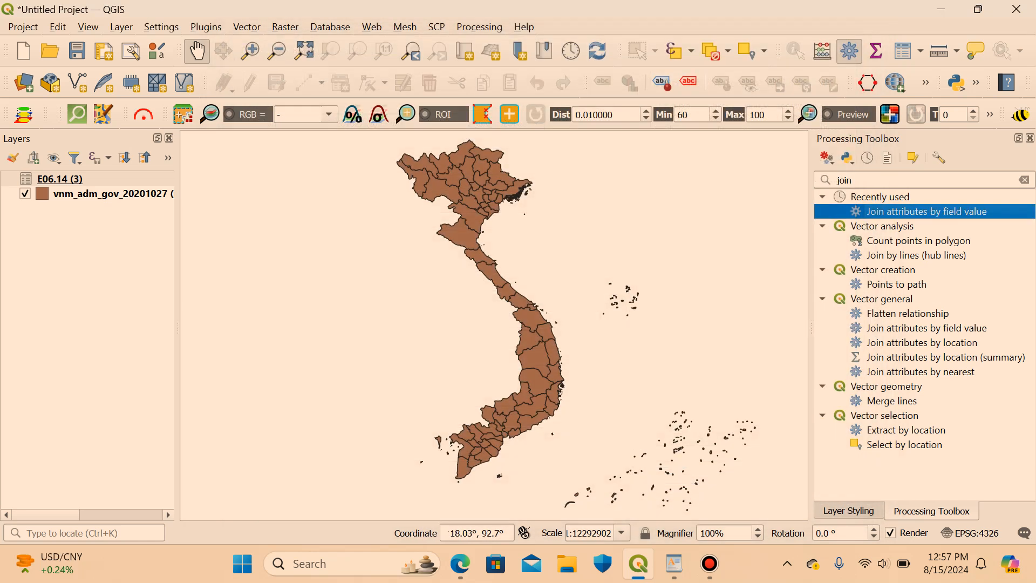
Rename the vnm_adm_gov_20201027 (3) boundary layer to Provinces.
right_click(70, 193)
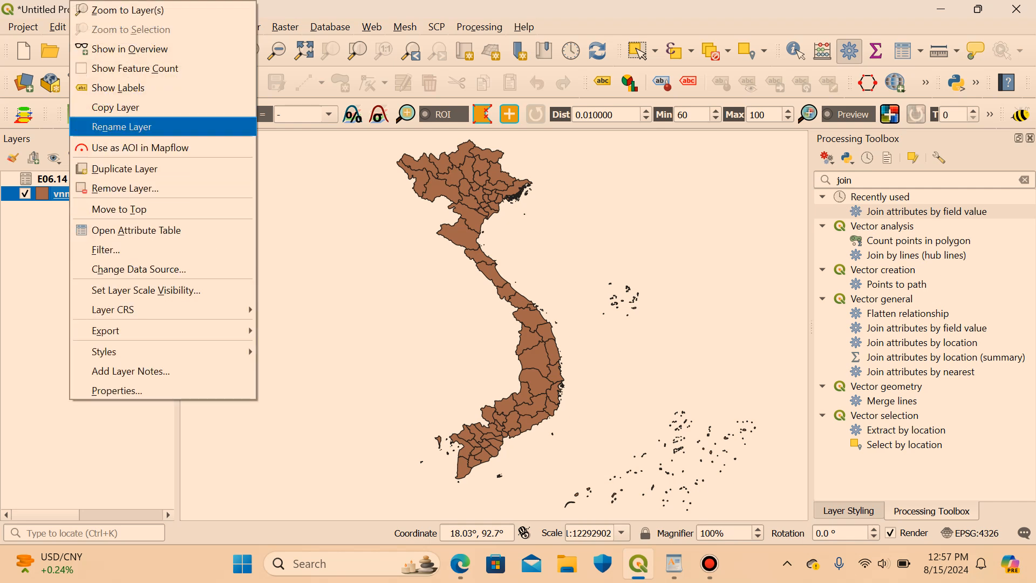
click(121, 126)
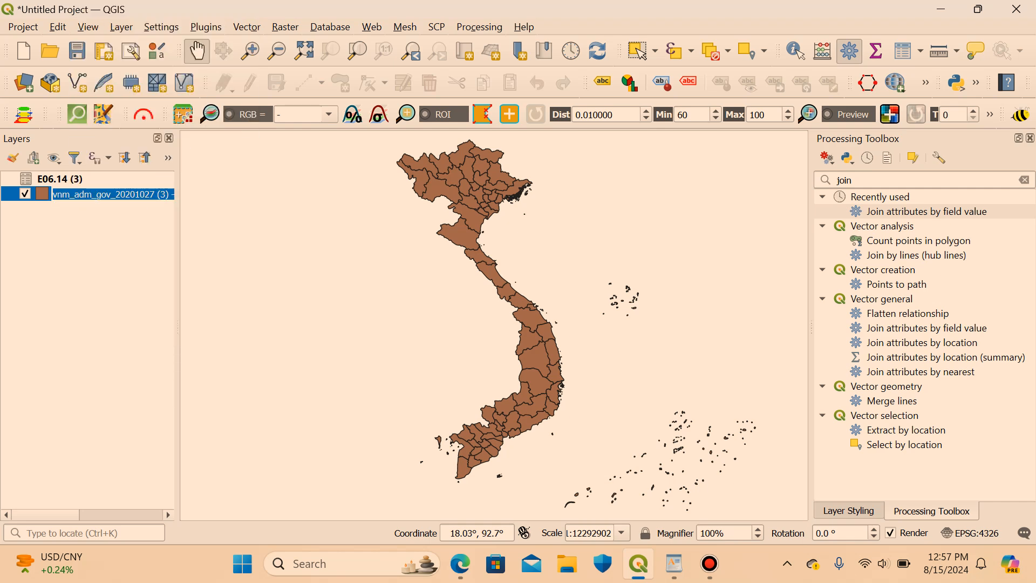
text(Provinces)
key(Return)
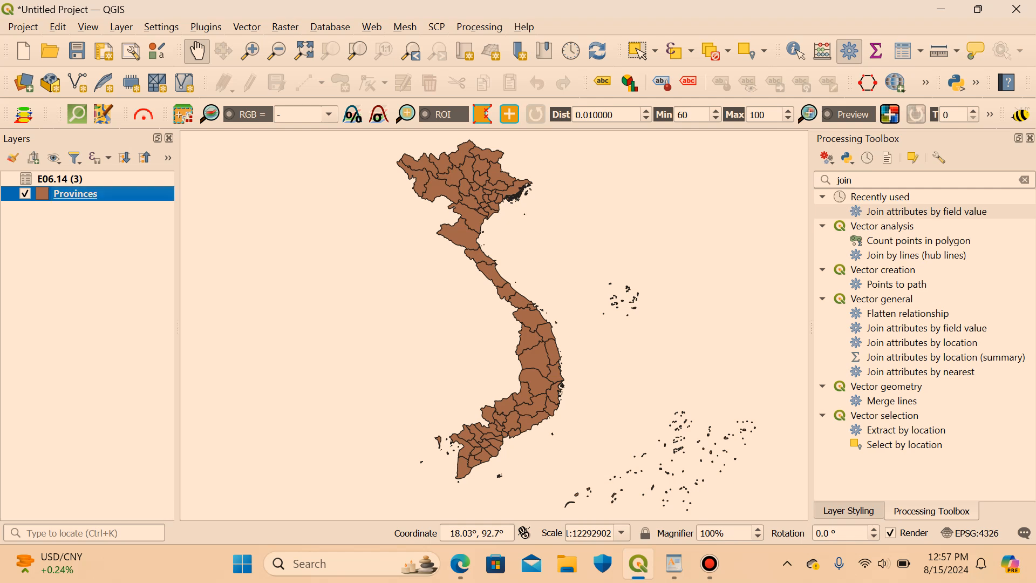
Rename the E06.14 (3) table layer to Paddy yield.
right_click(77, 178)
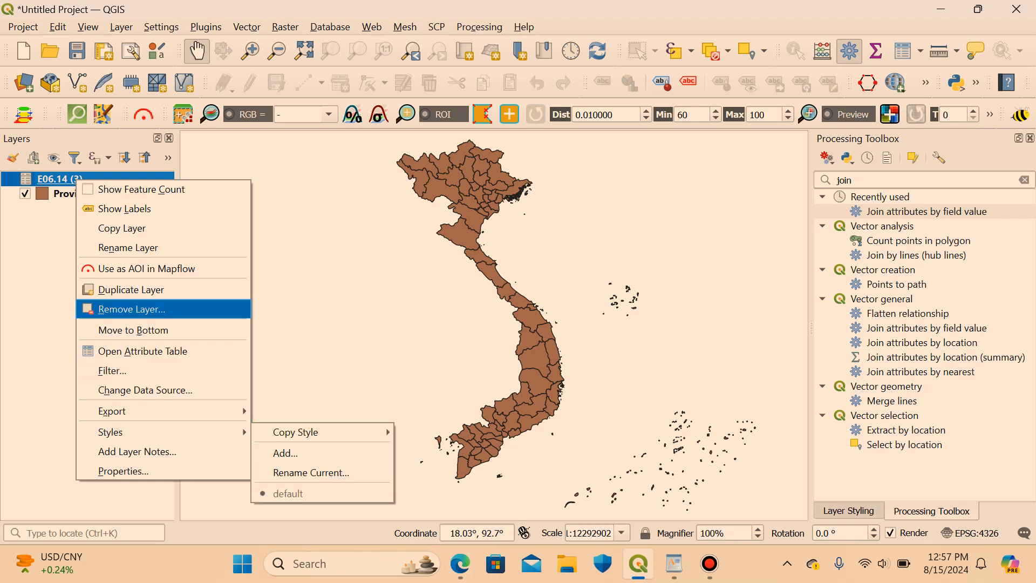
click(128, 248)
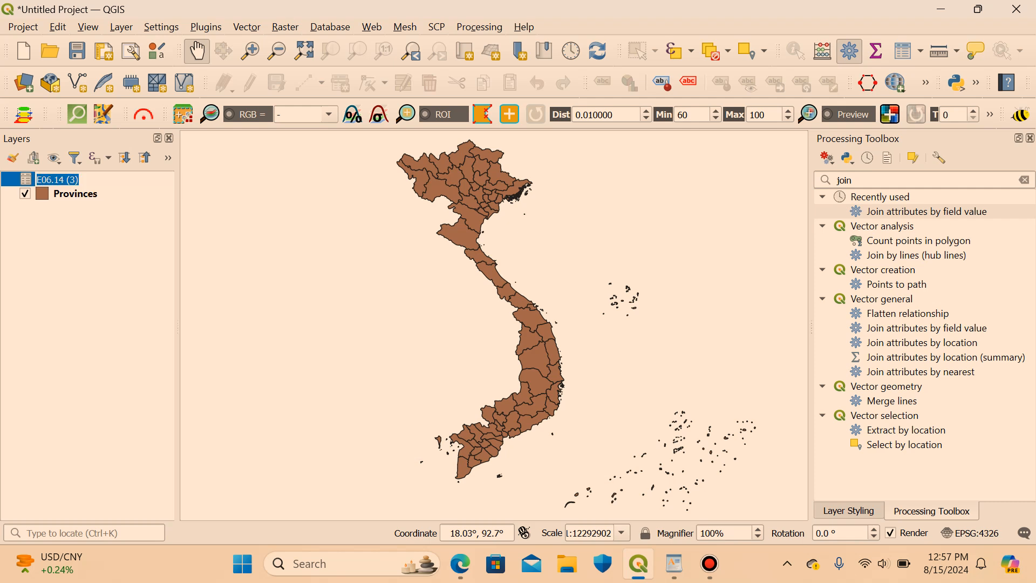
text(Paddy yield)
key(Return)
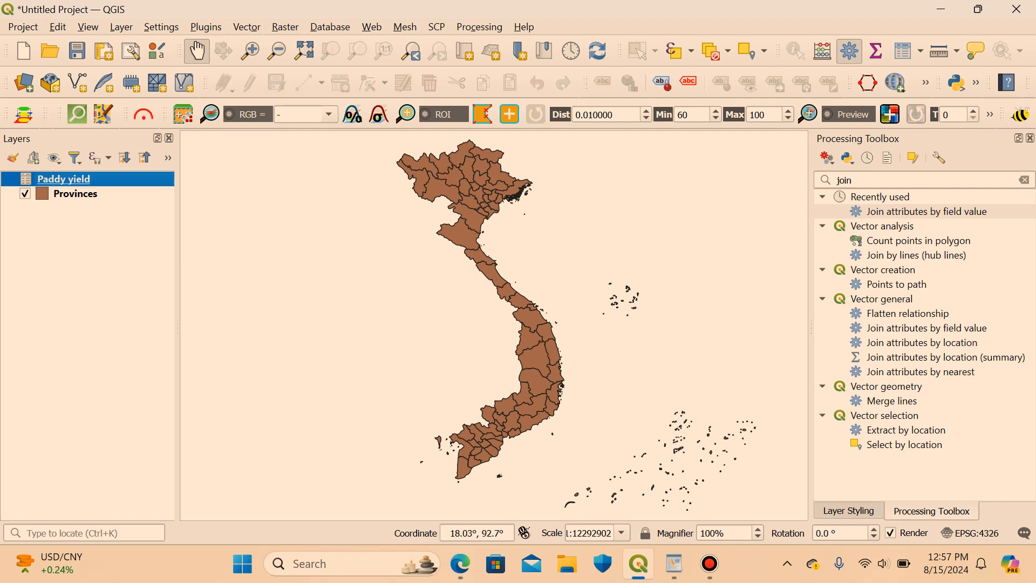
Start Join attributes by field value with Provinces as the input layer and ADM1_EN as its table field.
double_click(926, 211)
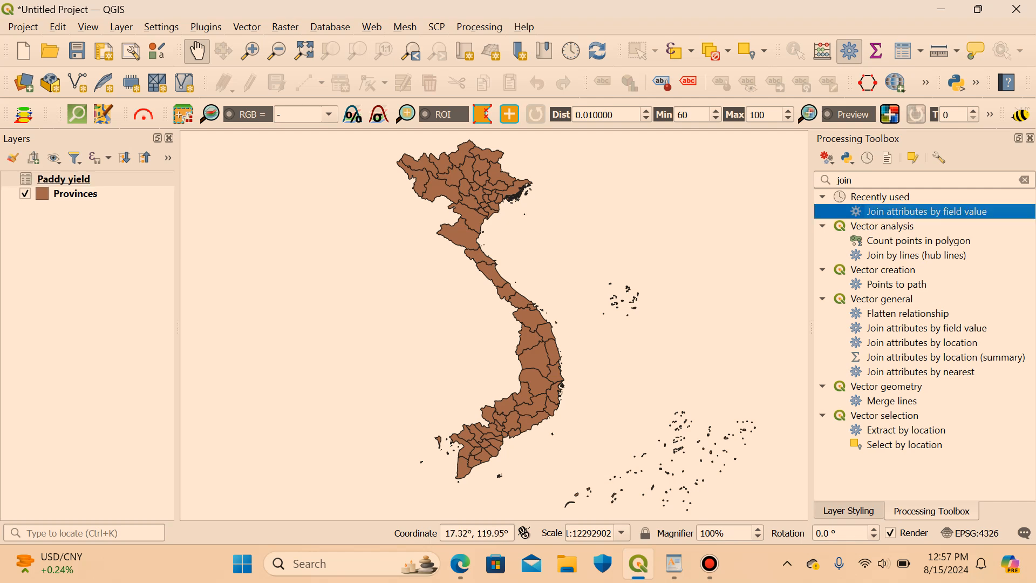
click(391, 117)
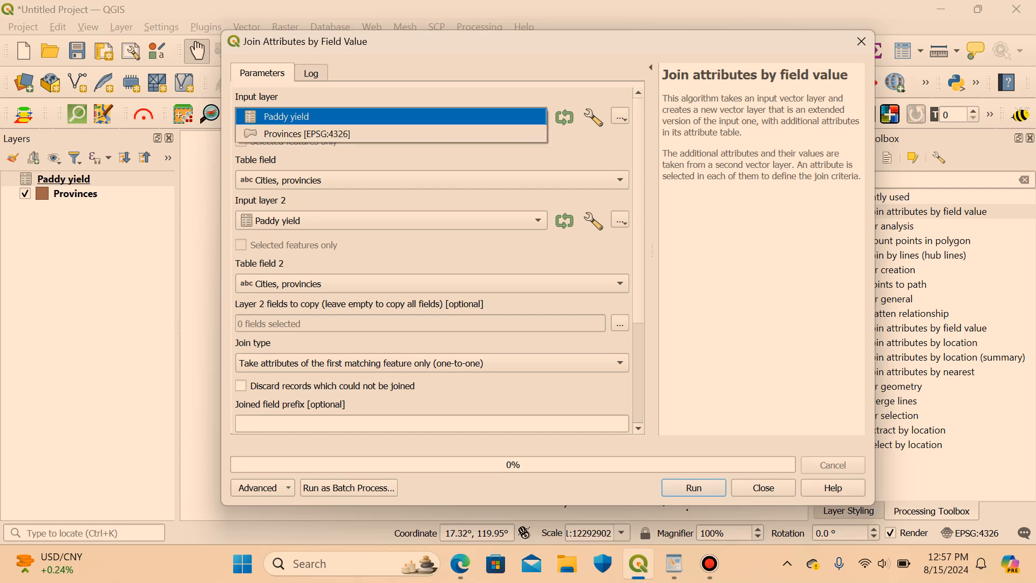
click(345, 134)
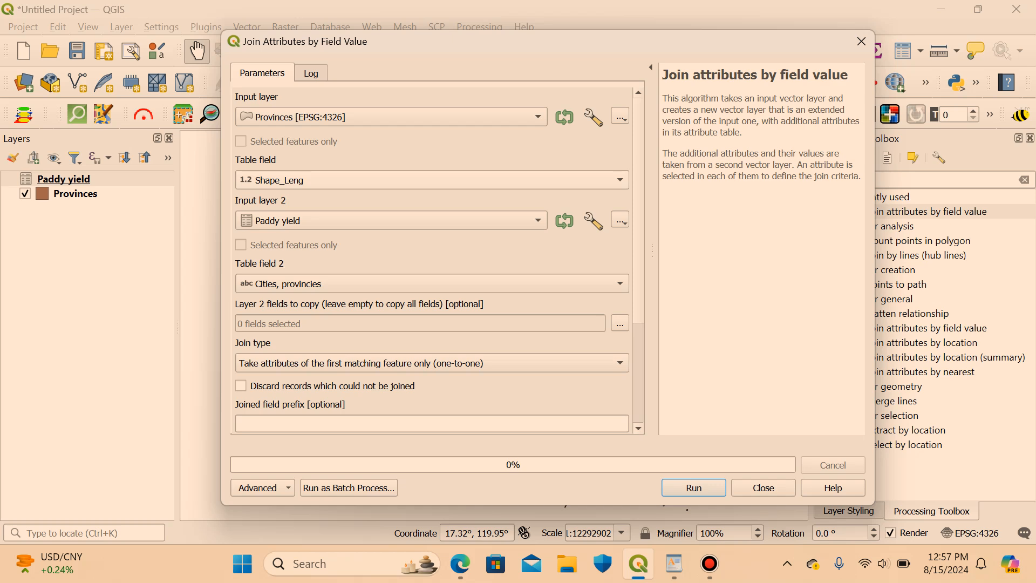
click(384, 180)
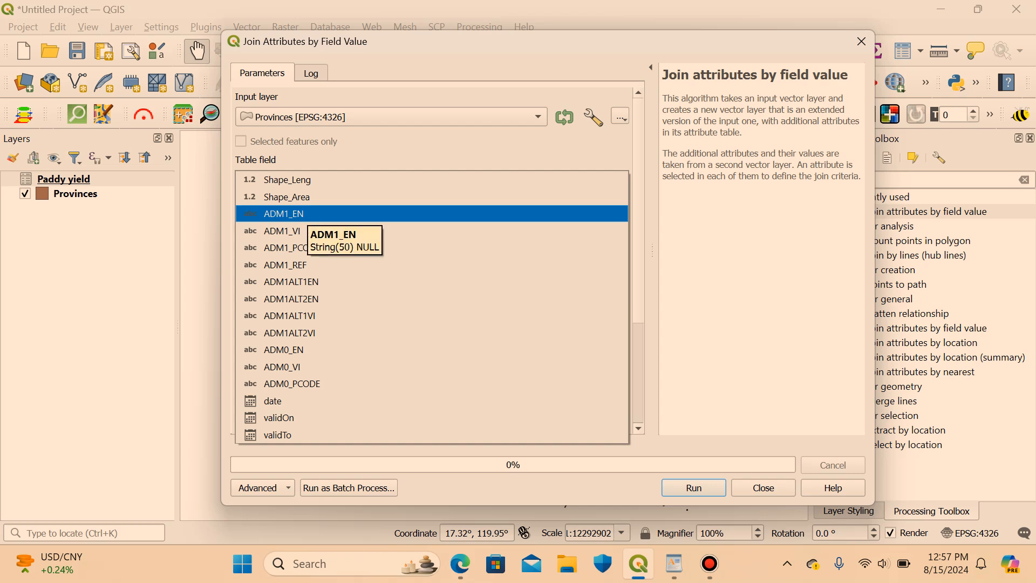
click(306, 214)
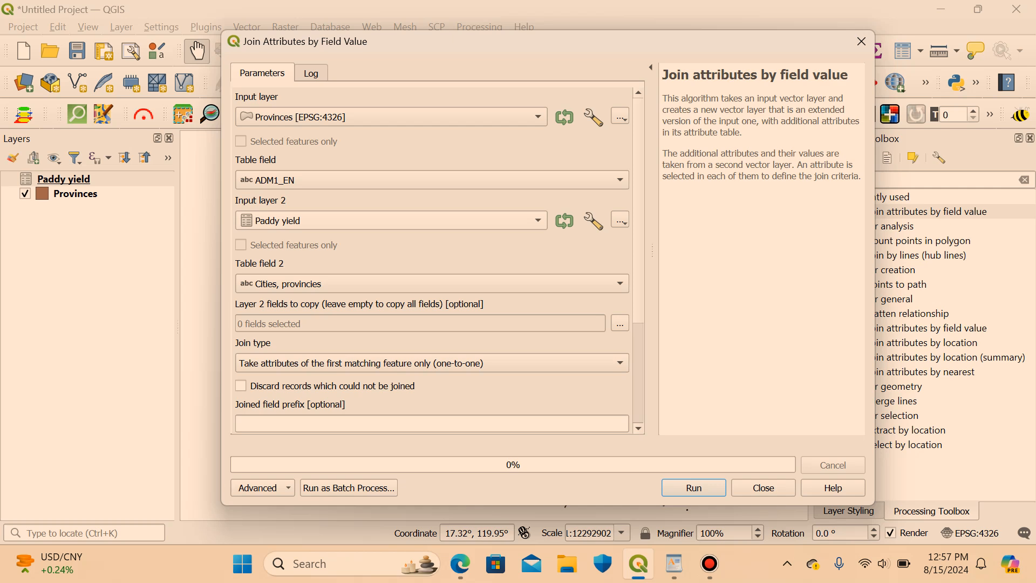
Set Paddy yield as the join's second input layer, with "Cities, provincies" as its matching field.
click(310, 221)
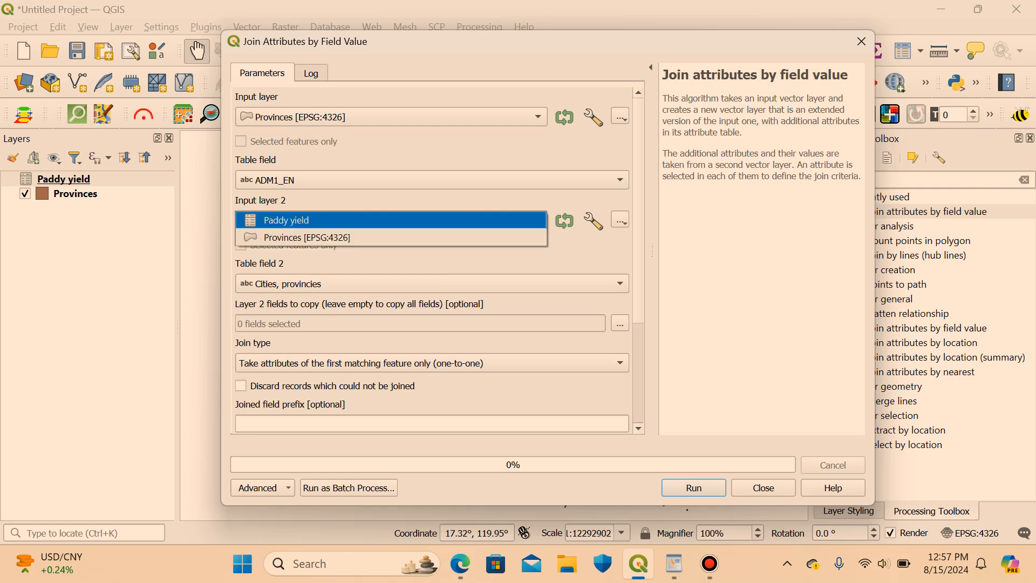
click(310, 221)
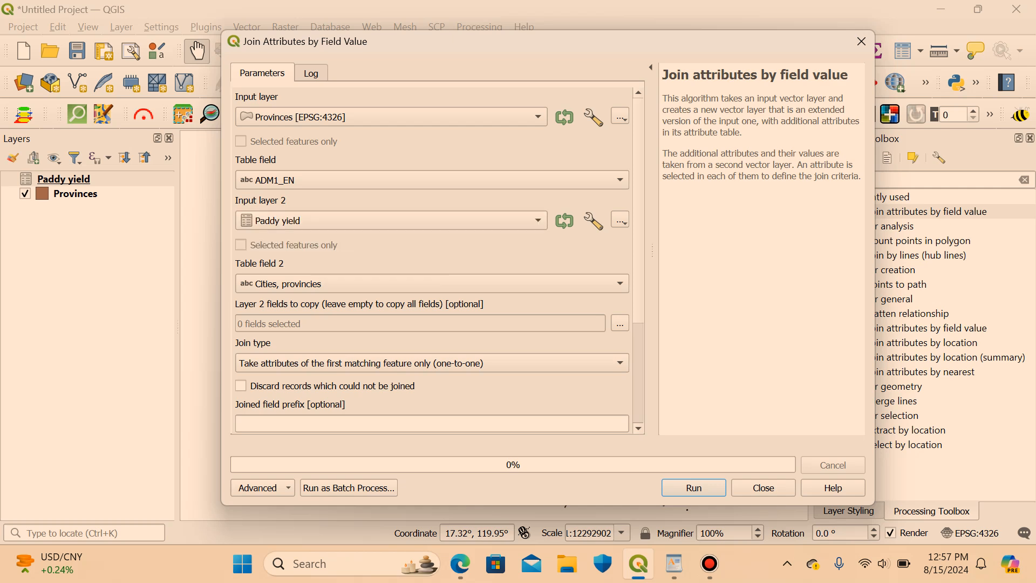
click(270, 283)
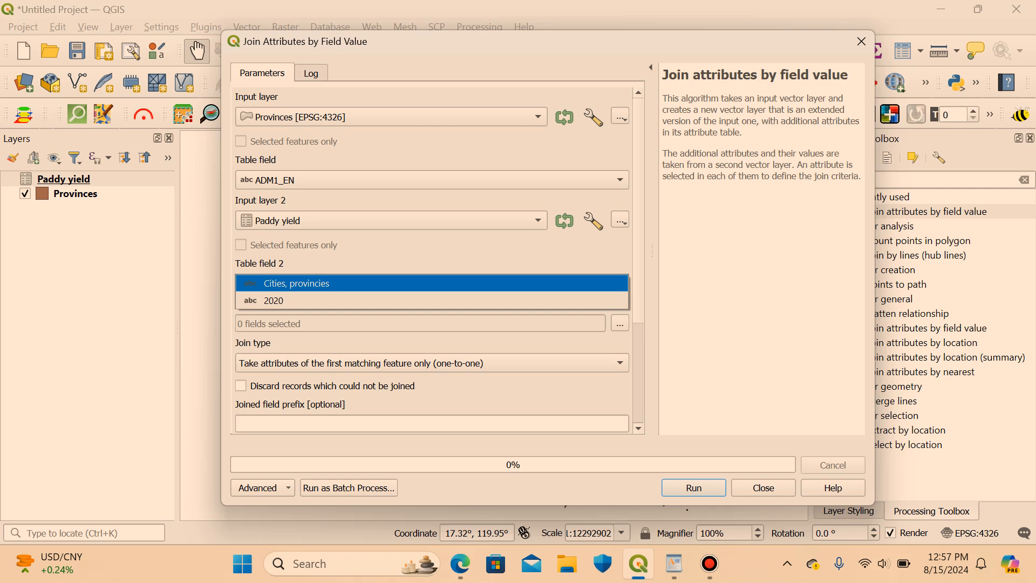
click(287, 284)
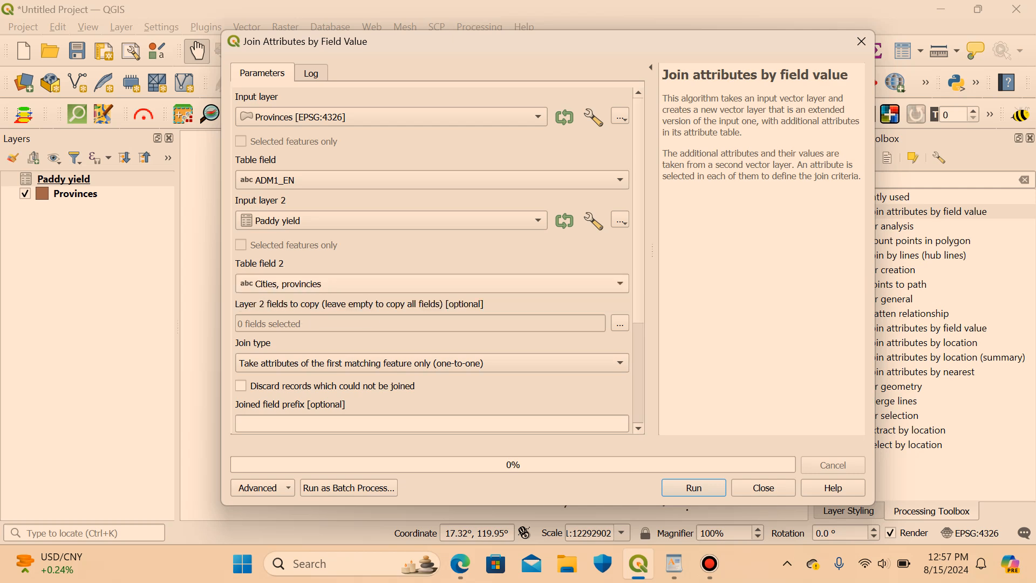
Choose only the 2020 field of Paddy yield as the layer 2 field to copy in the join.
click(620, 323)
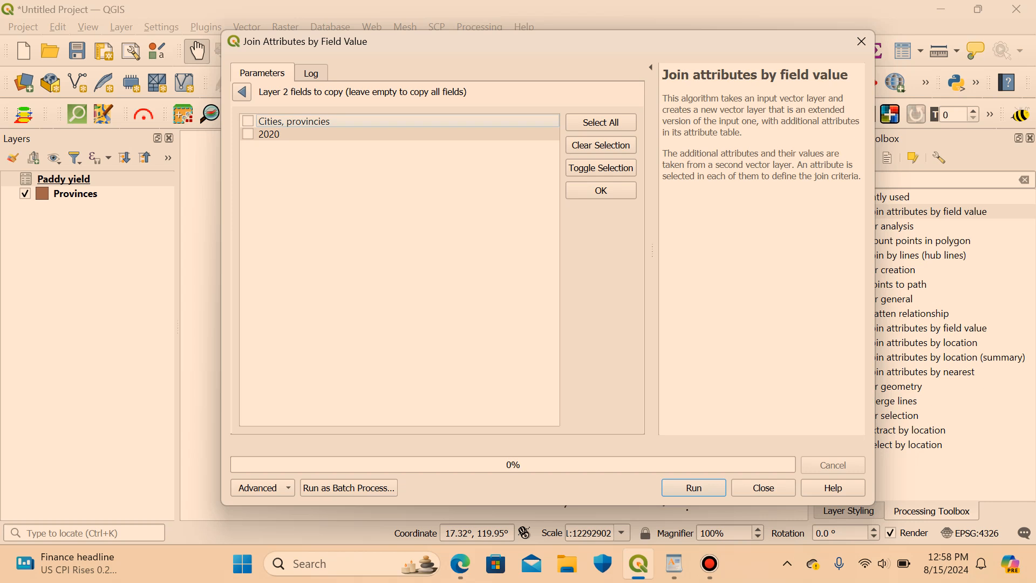
click(248, 135)
click(601, 190)
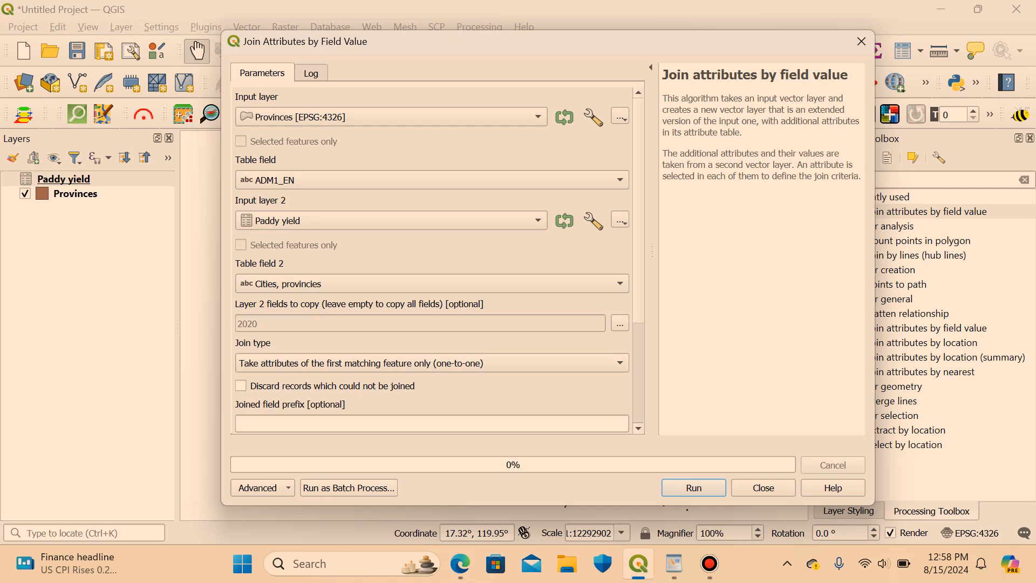
scroll(440, 261, down, 1)
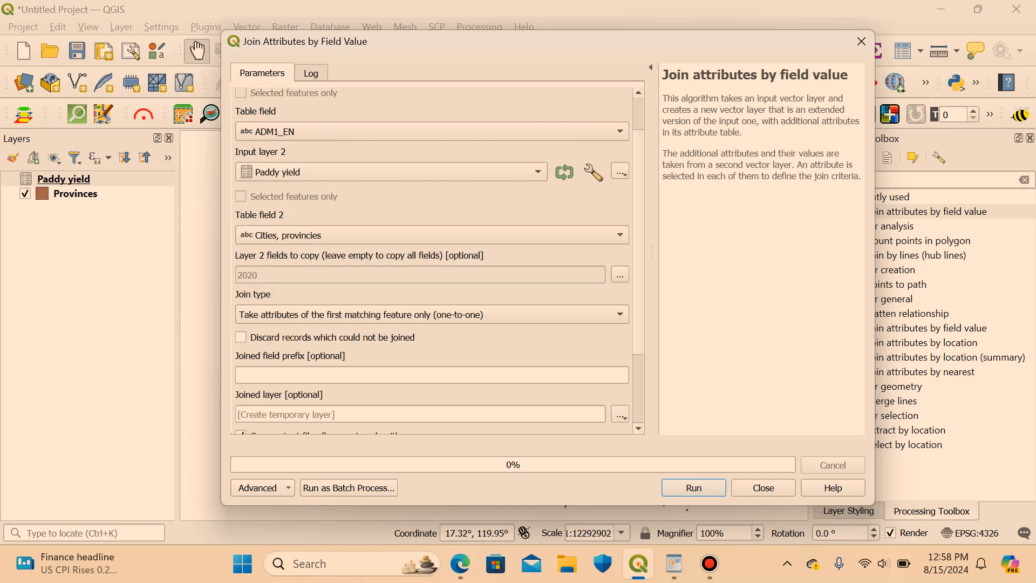
scroll(431, 259, down, 1)
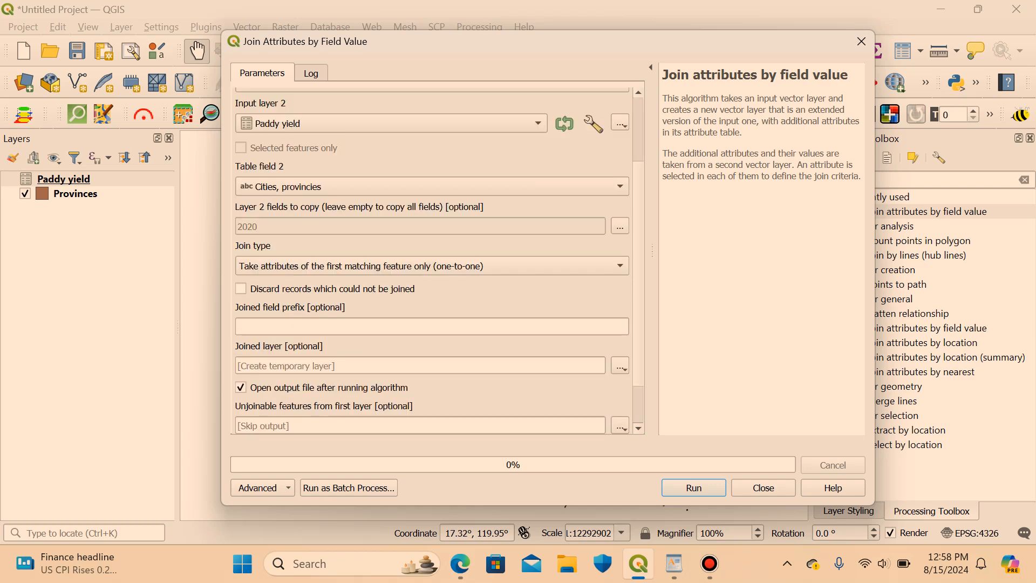
Discard records that cannot be joined, output the unjoinable features as a temporary layer, and run the join.
scroll(439, 261, down, 1)
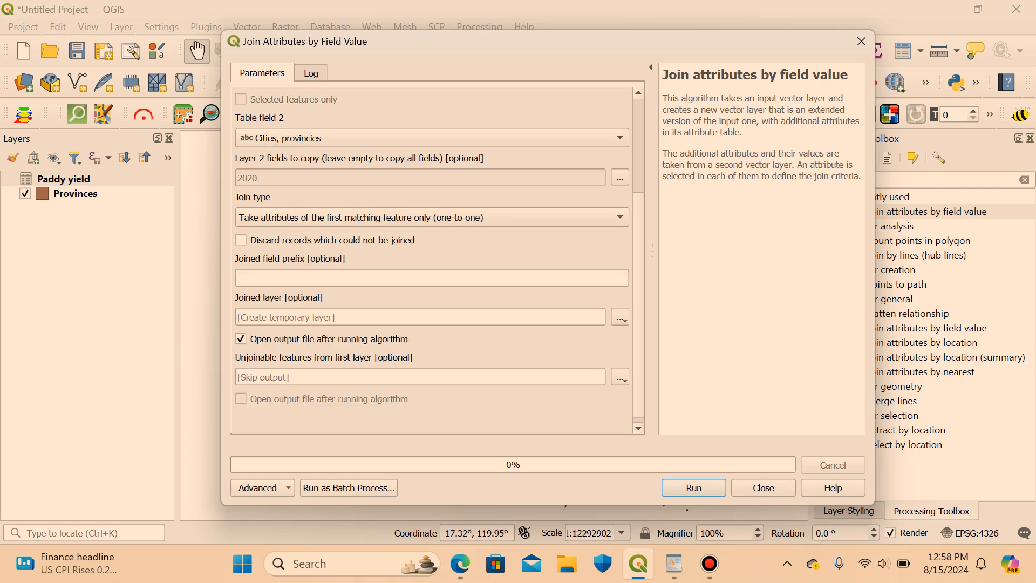
click(241, 240)
scroll(439, 261, down, 1)
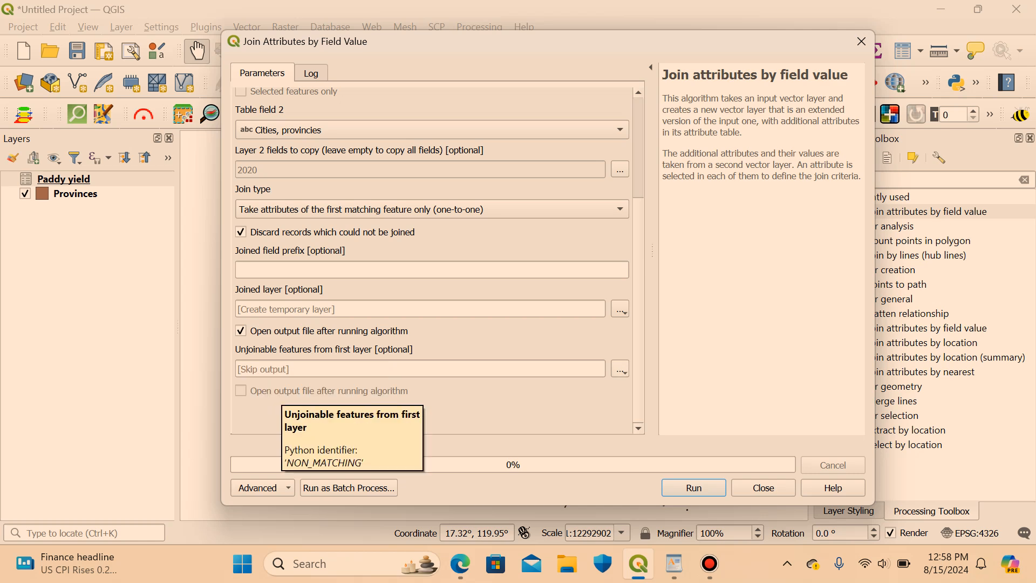
click(620, 369)
click(683, 406)
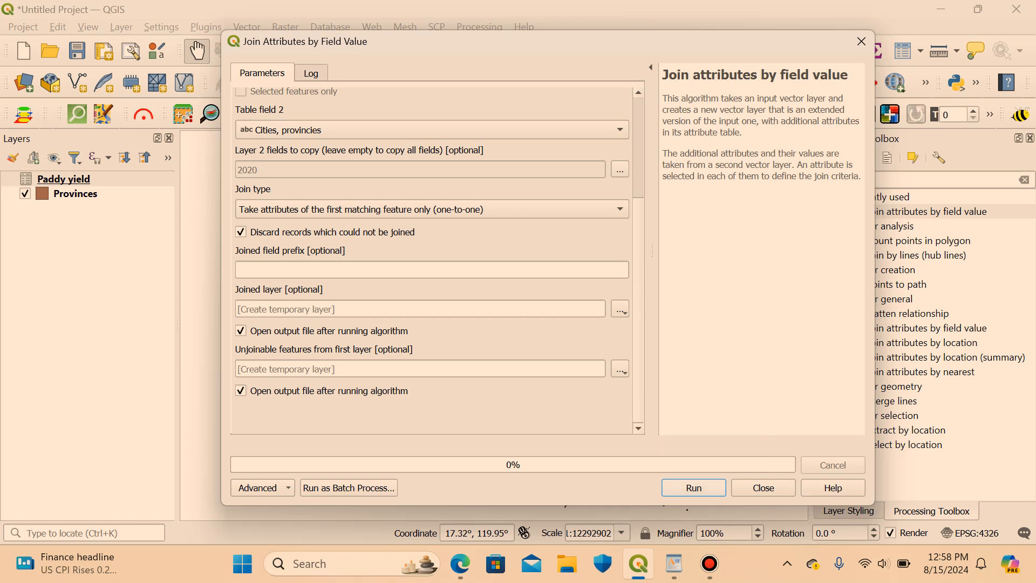
click(693, 488)
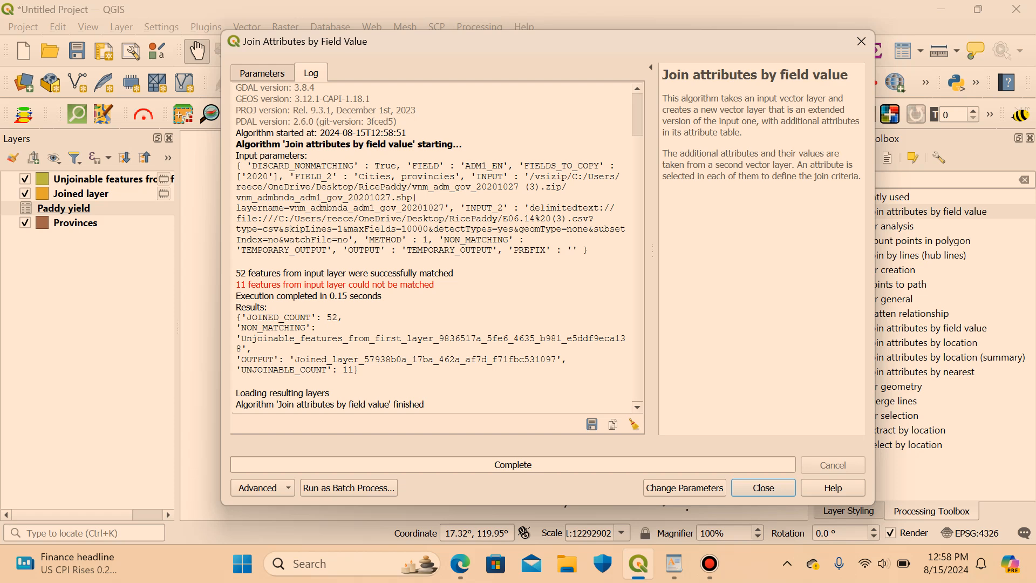
Check the join log for the matched and unmatched feature counts and close the join dialog.
scroll(439, 248, up, 1)
scroll(438, 248, down, 1)
drag(249, 284, 435, 285)
click(436, 285)
drag(241, 273, 451, 274)
drag(241, 284, 432, 284)
click(763, 488)
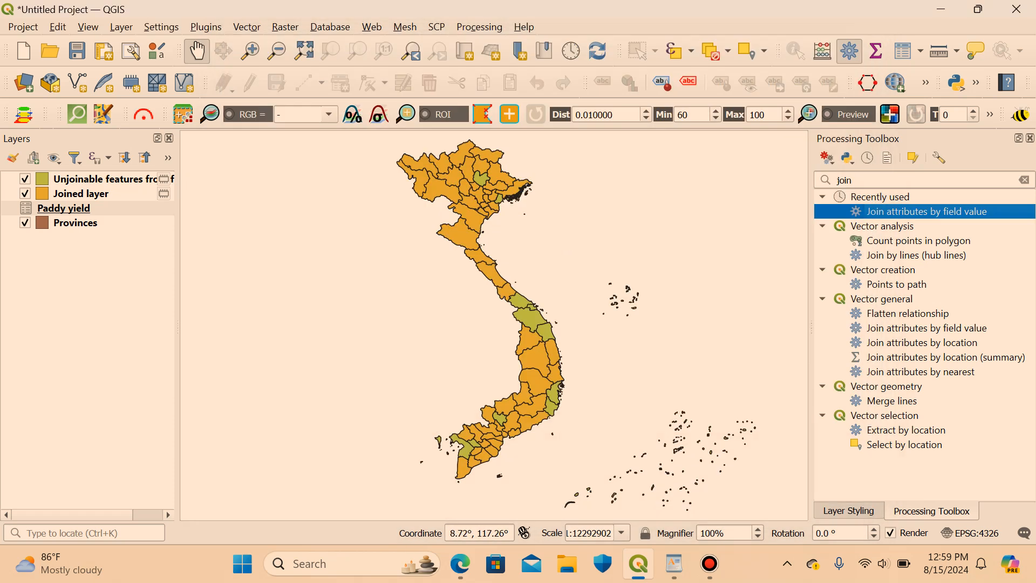
Compare the join outputs on the map and leave only the unjoinable features layer visible, hiding Joined layer and Provinces.
click(25, 223)
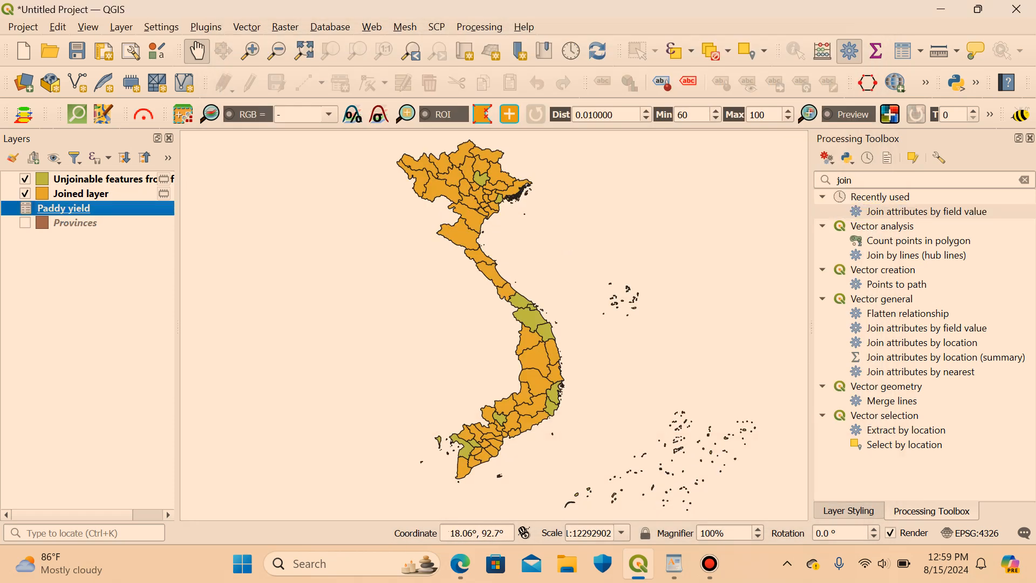
click(25, 193)
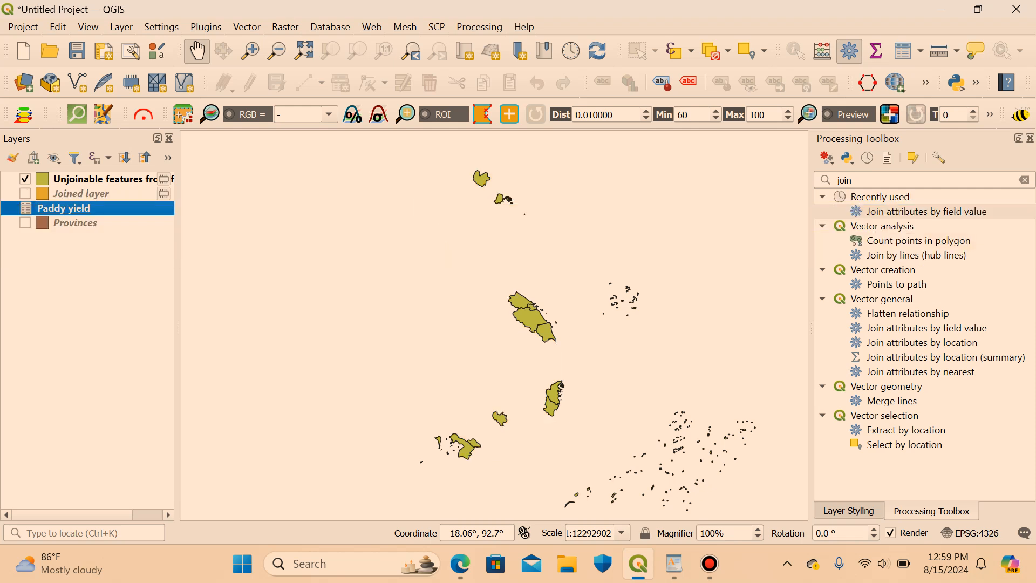
click(24, 179)
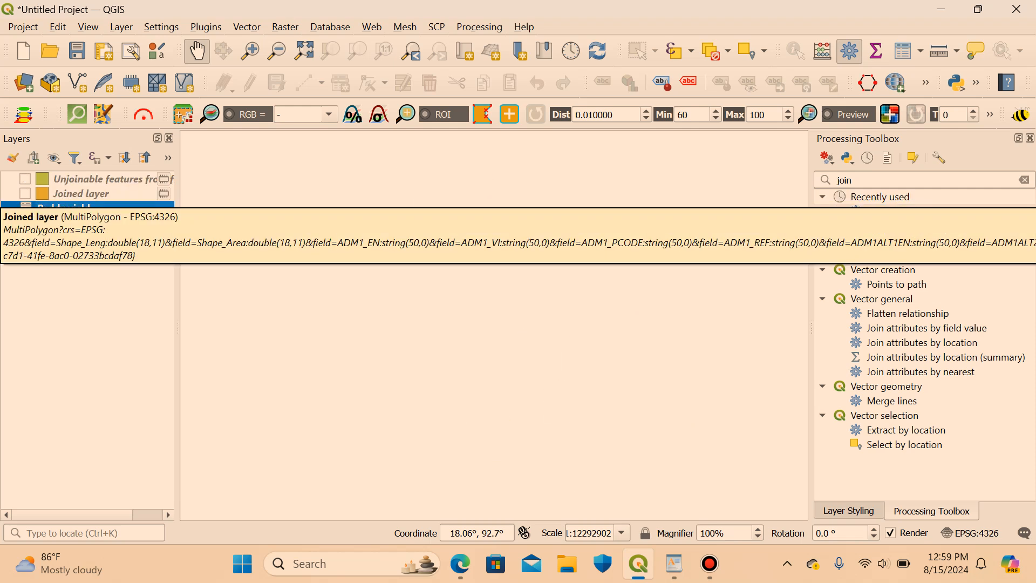
click(25, 193)
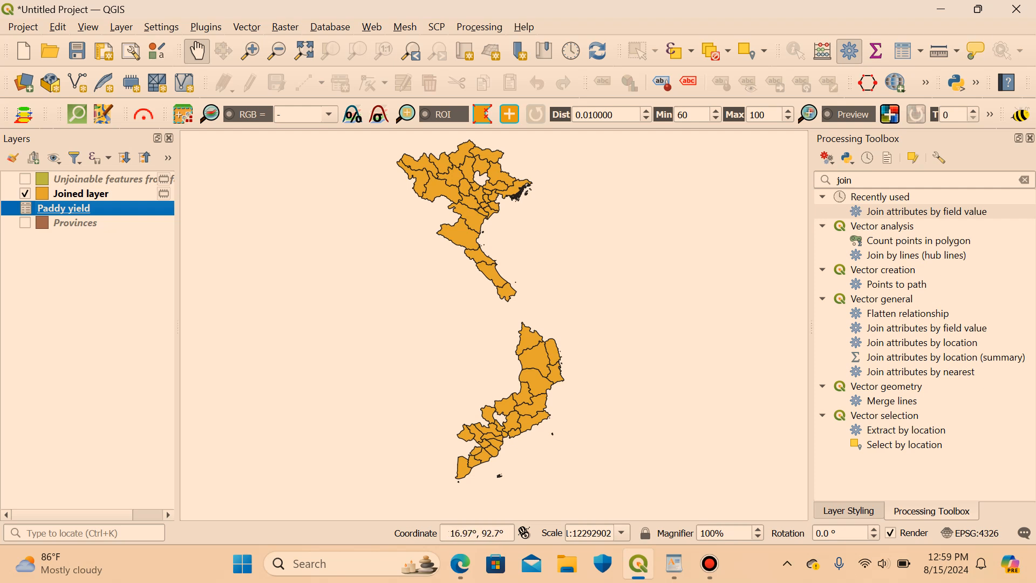
click(24, 194)
click(24, 179)
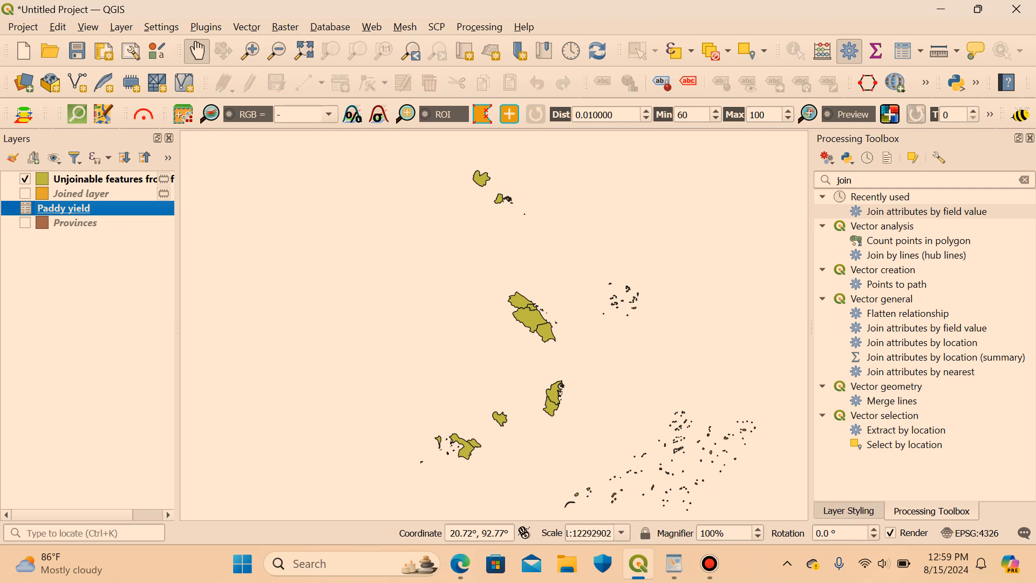
Open the attribute tables of Paddy yield and Provinces and arrange them side by side.
right_click(47, 208)
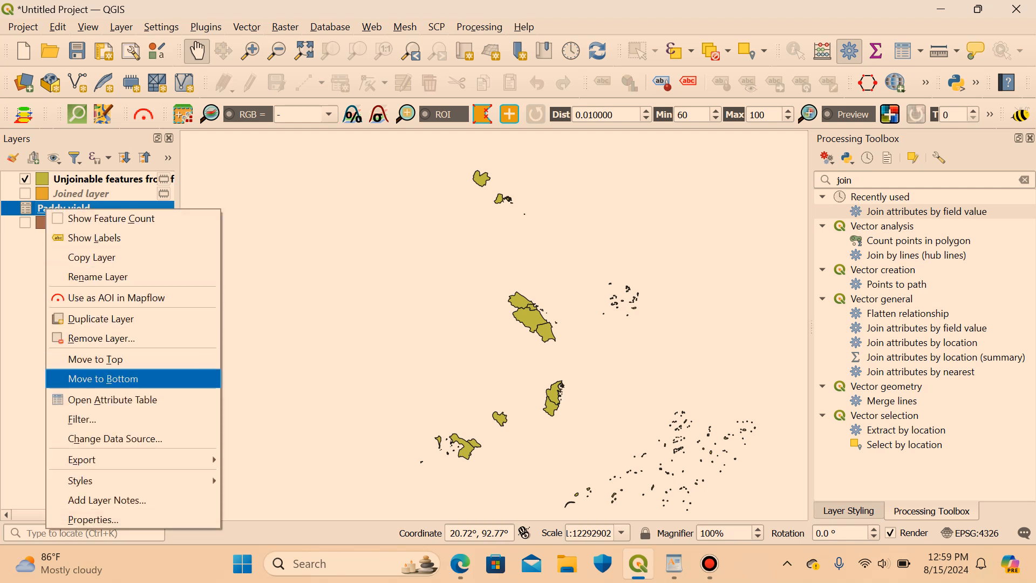
click(98, 399)
right_click(62, 222)
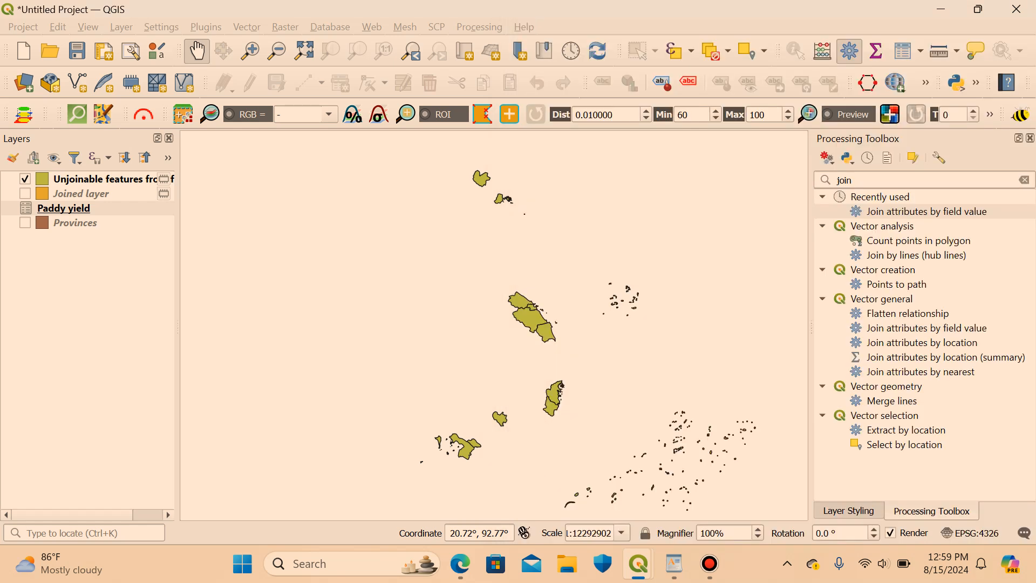
click(129, 413)
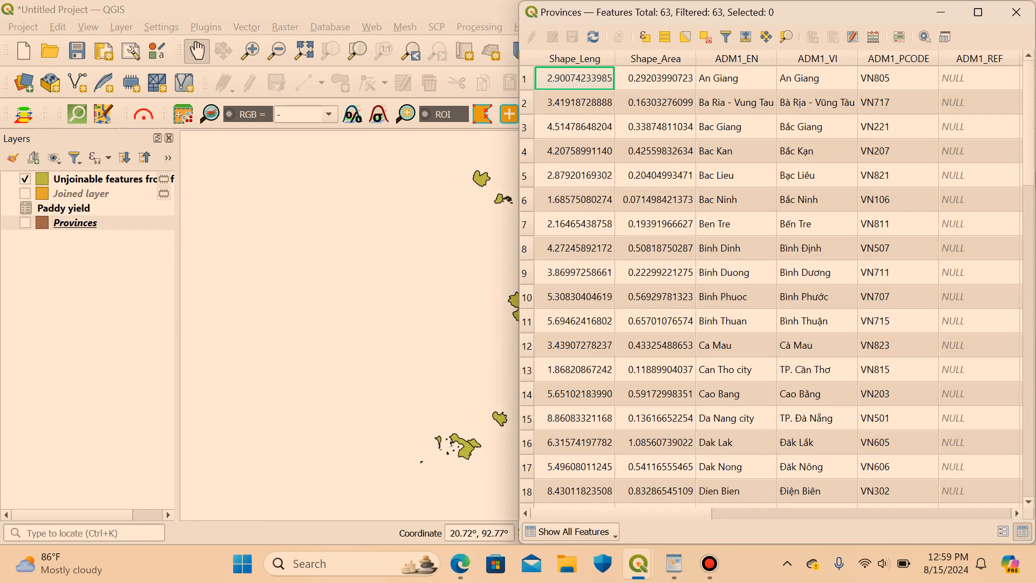
mouse_move(978, 12)
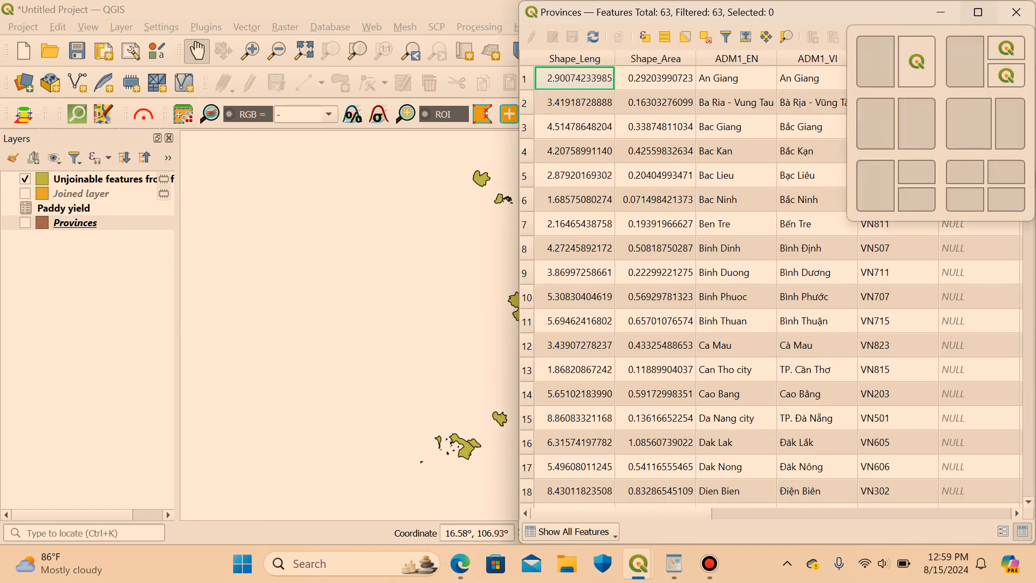
click(875, 125)
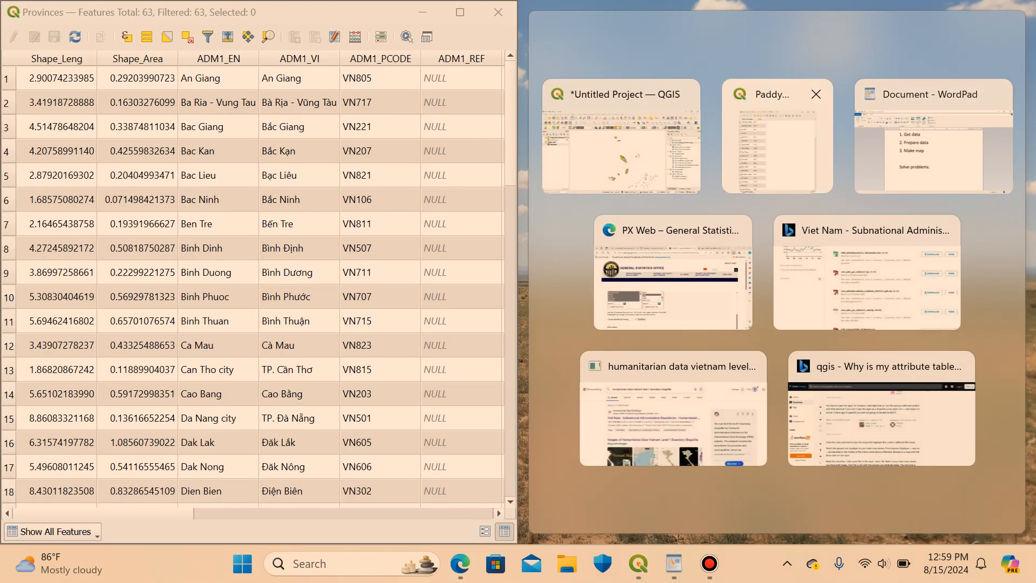
click(777, 138)
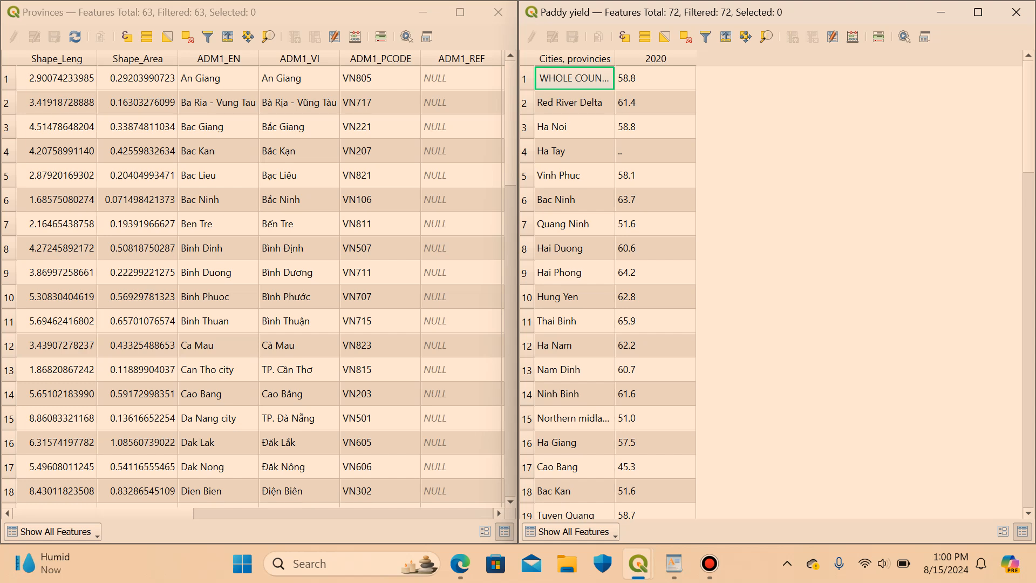
Sort the Provinces table by ADM1_EN in descending order, compare its names with the Paddy yield names, and minimize both tables.
click(219, 59)
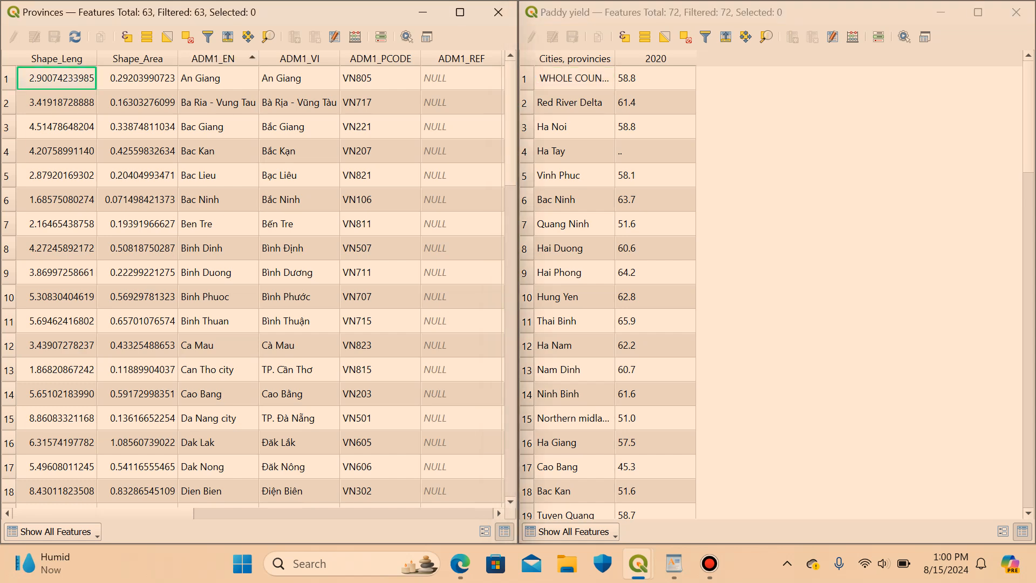
click(219, 58)
drag(219, 148, 219, 176)
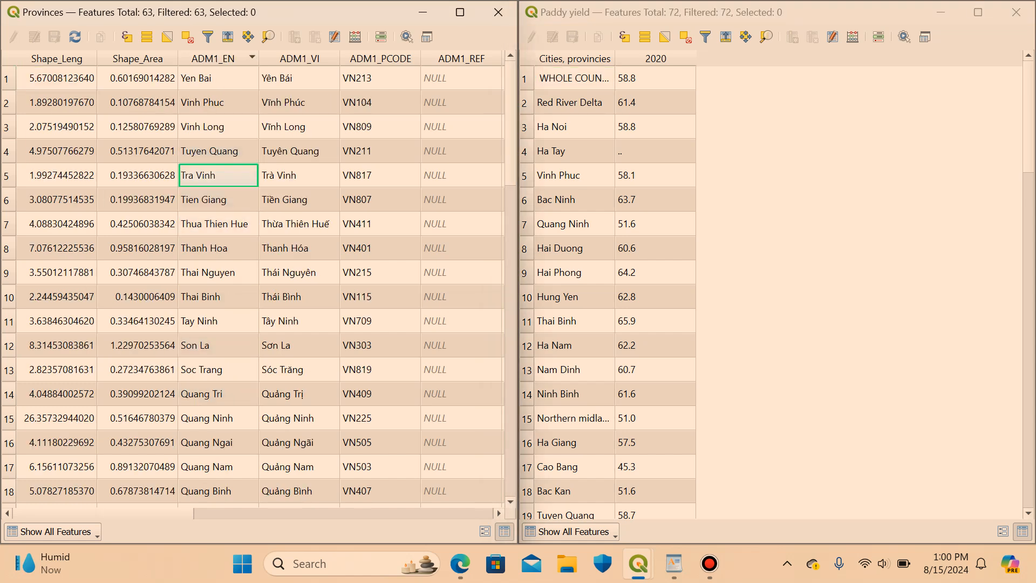
drag(575, 148, 575, 394)
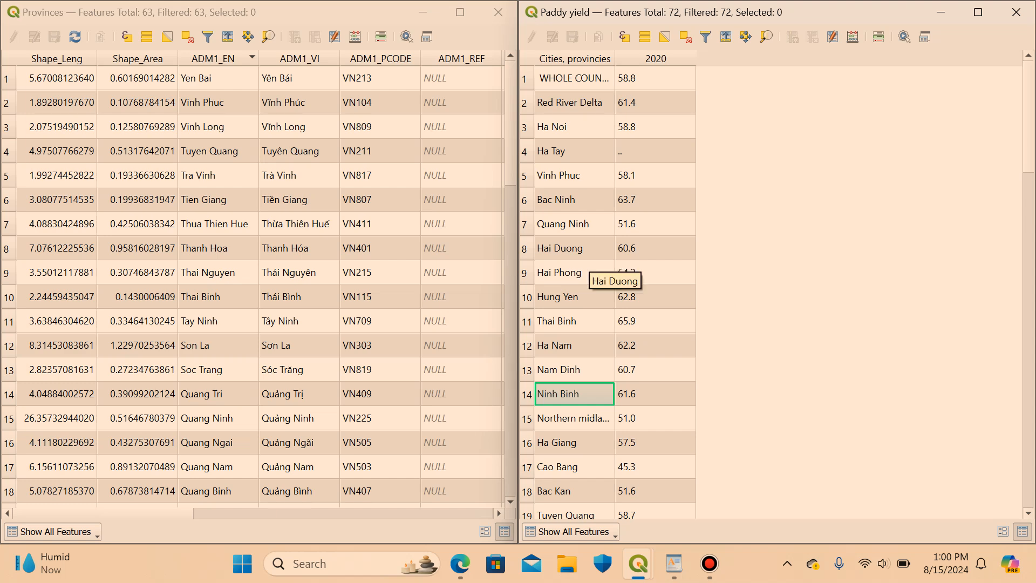
drag(218, 346, 218, 492)
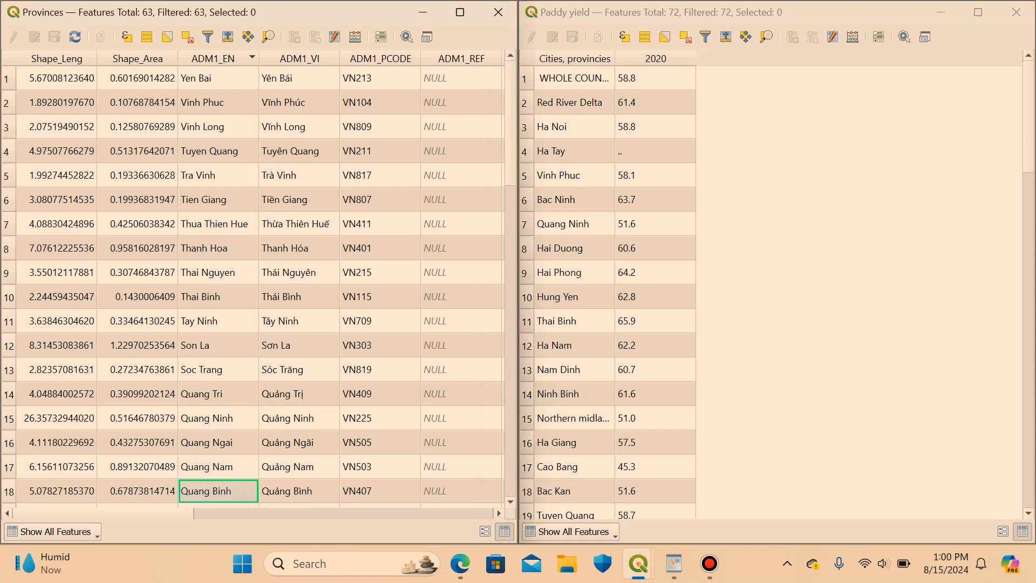
drag(574, 297, 574, 442)
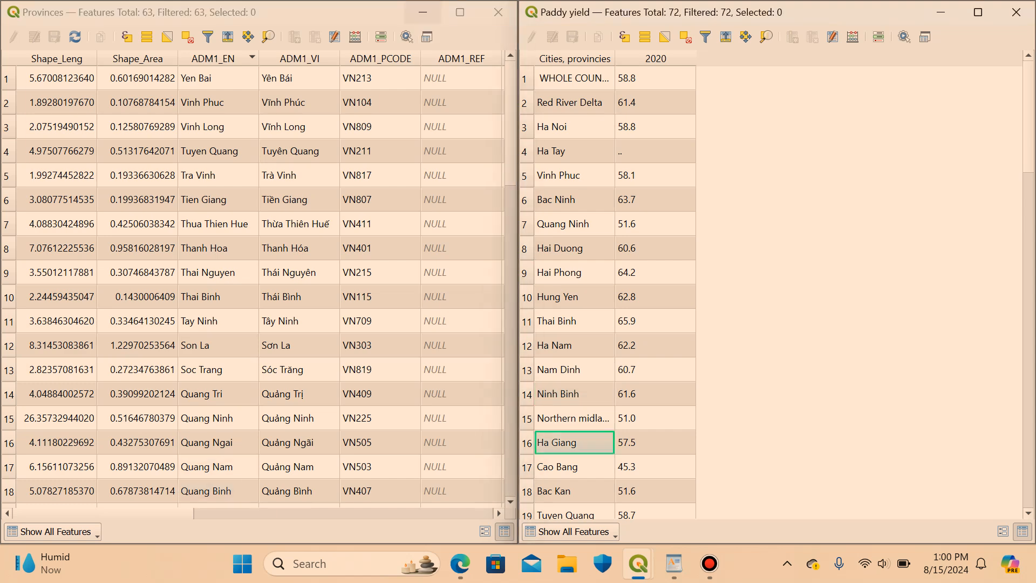
click(423, 12)
click(940, 12)
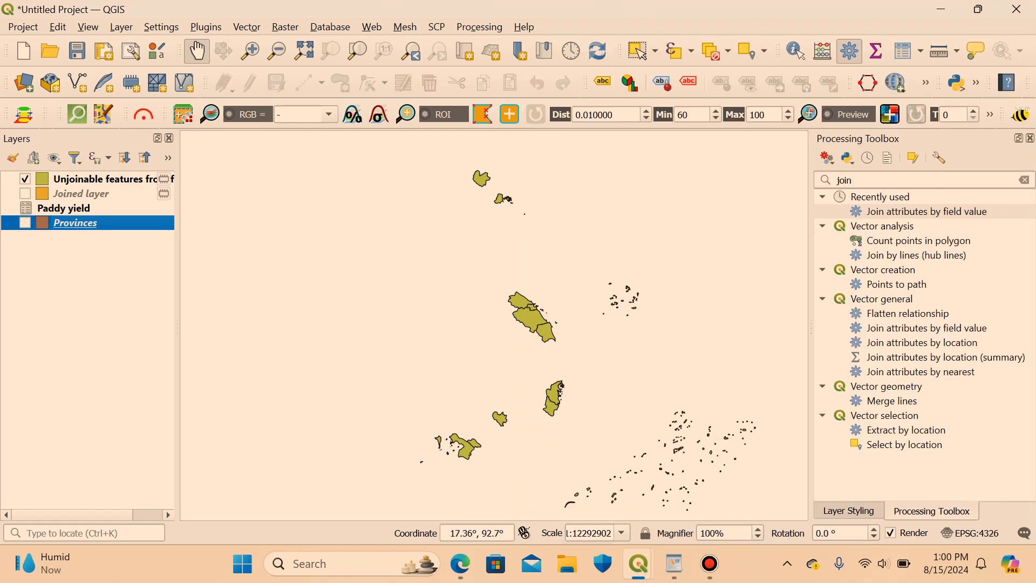
Identify the northernmost unjoined province on the map to read its ADM1_EN name.
scroll(515, 234, down, 1)
scroll(516, 233, up, 1)
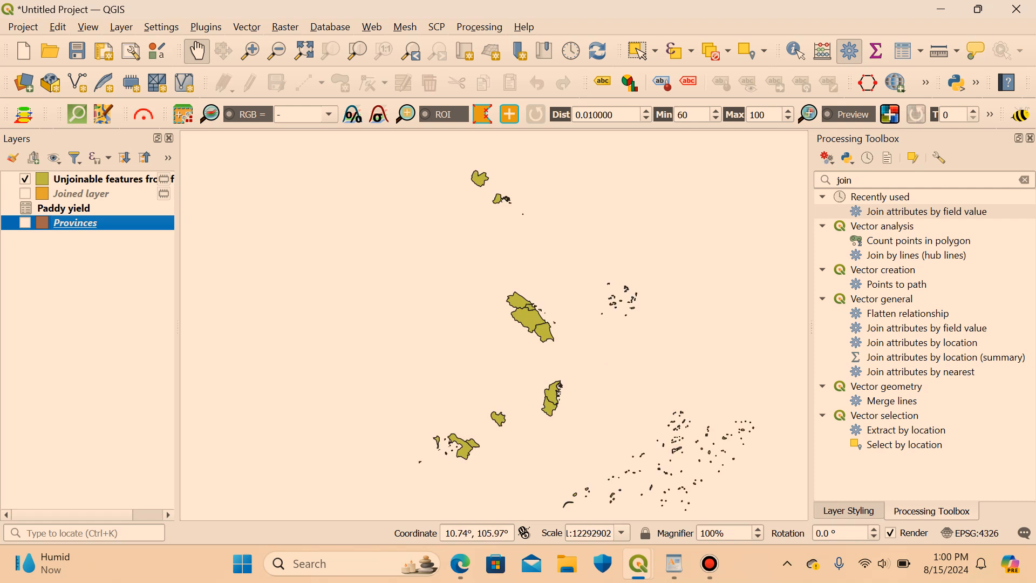
click(796, 51)
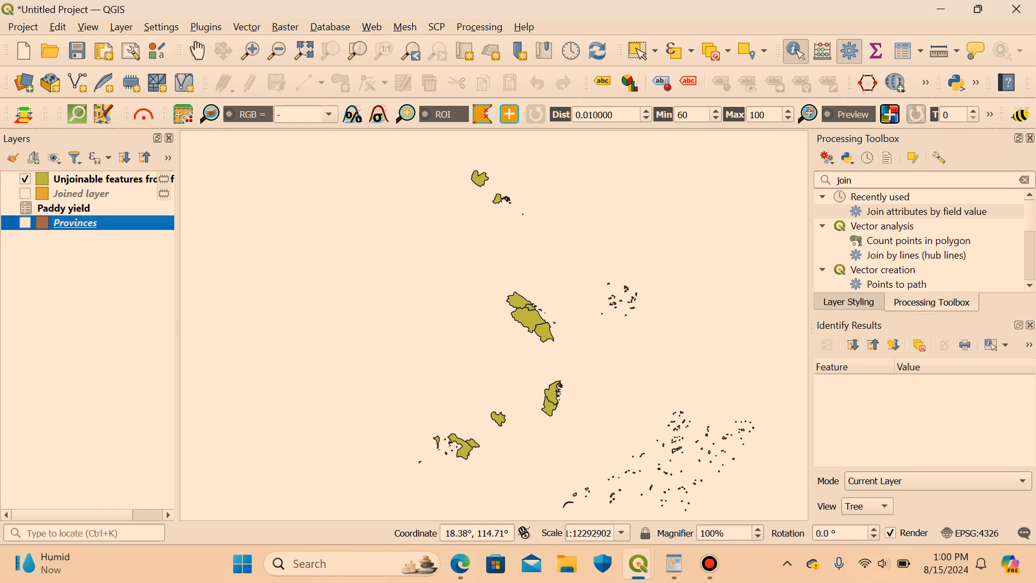
click(481, 181)
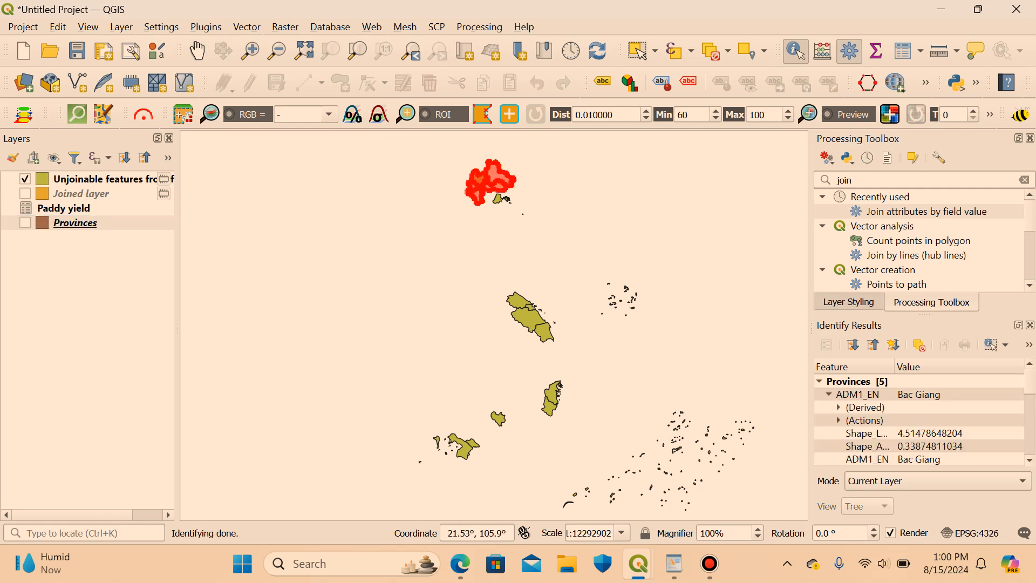
click(563, 209)
scroll(479, 180, up, 2)
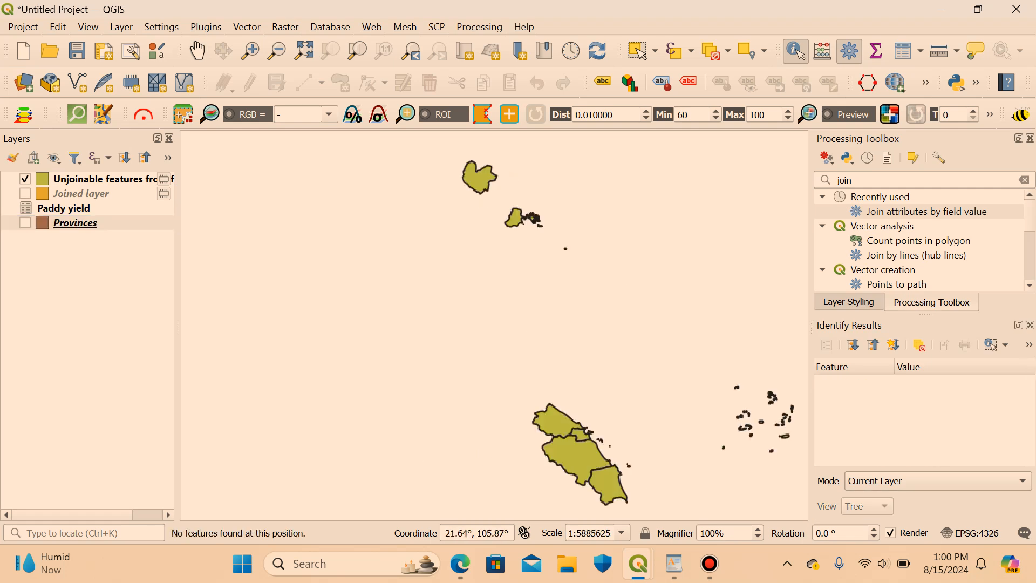
scroll(480, 180, up, 1)
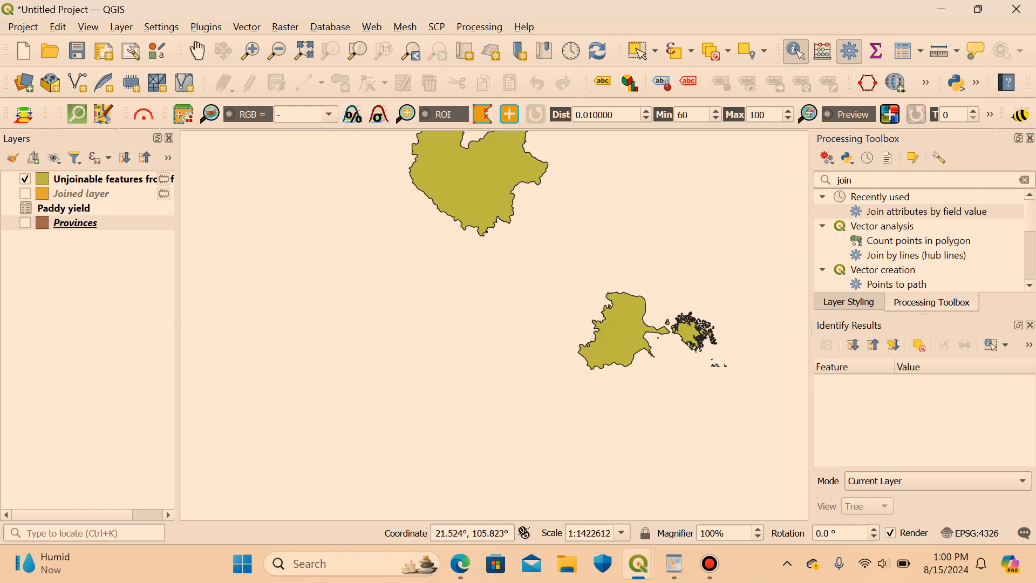
click(481, 180)
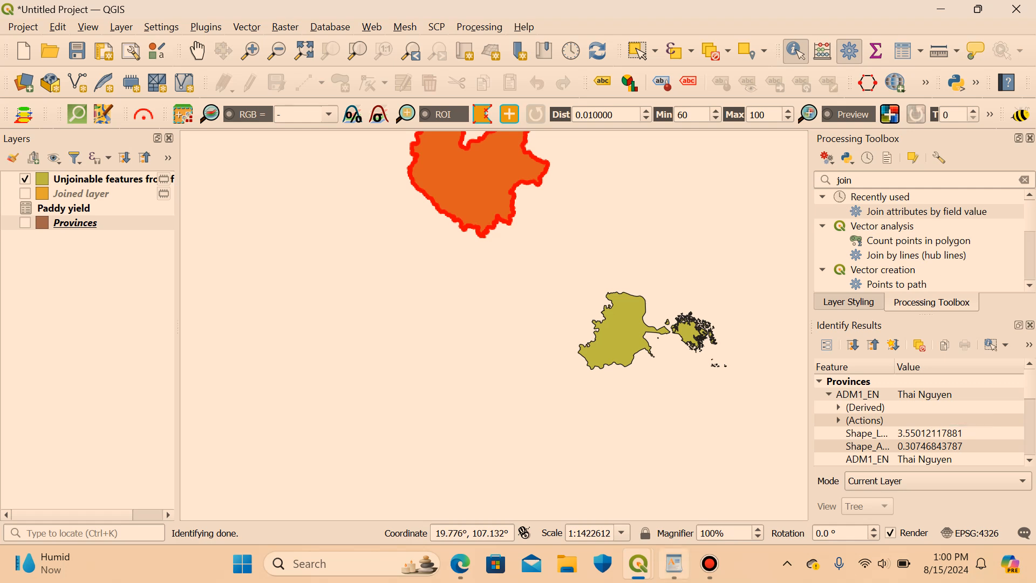
Bring back the attribute tables and filter Provinces to ADM1_EN containing Thai Nguyen.
mouse_move(638, 564)
click(456, 483)
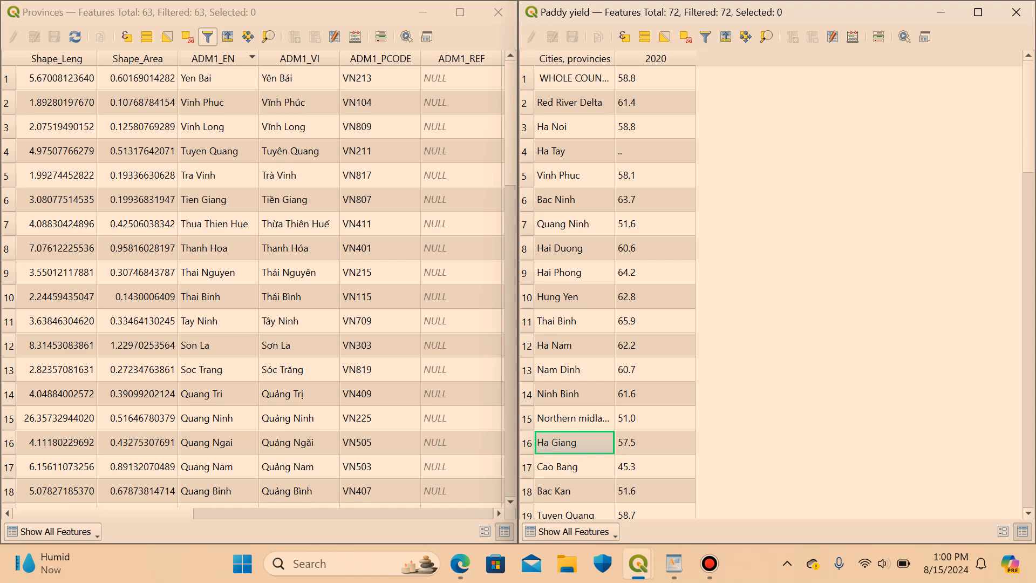
click(208, 37)
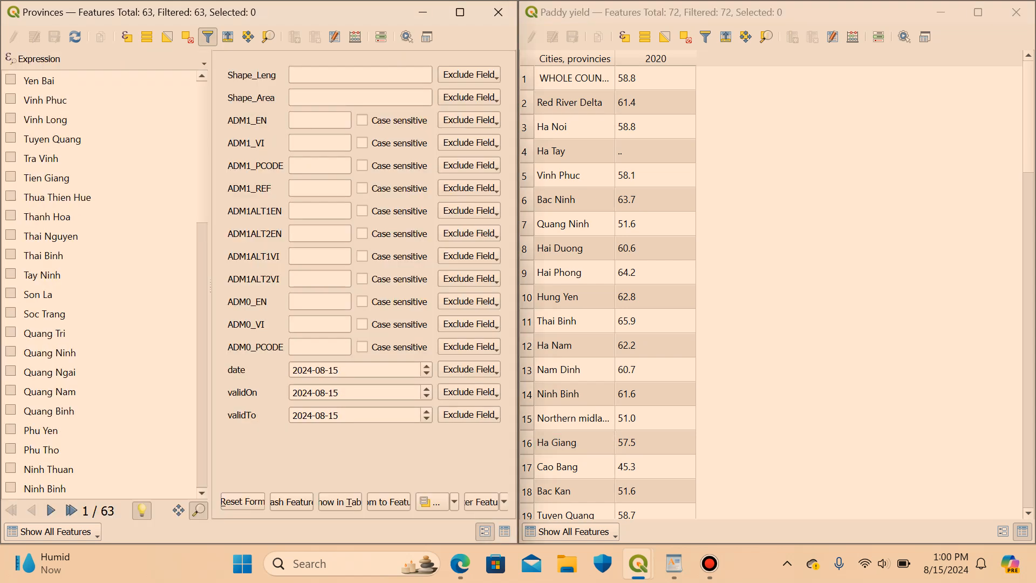
click(319, 120)
text(thai)
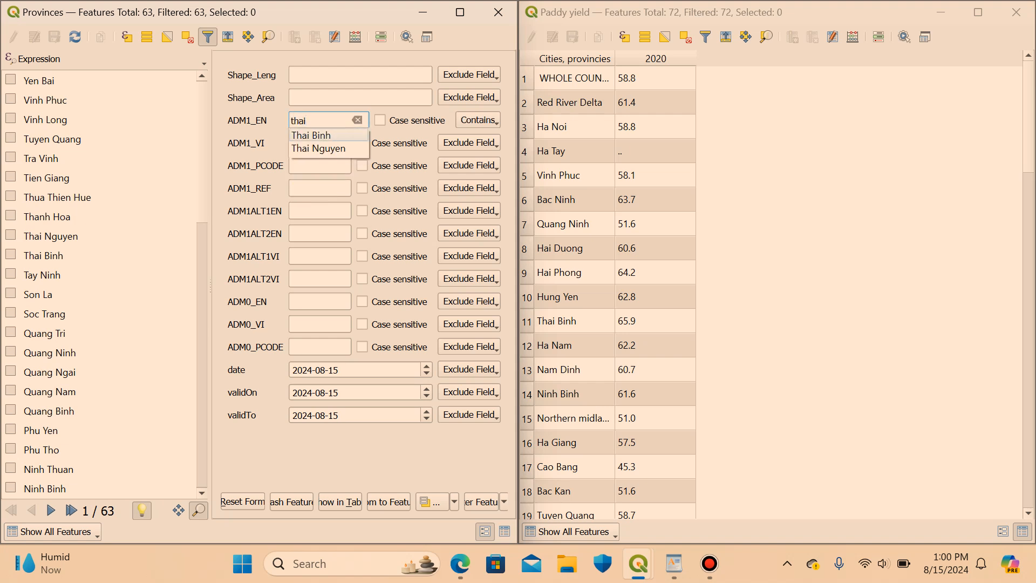
key(Down)
key(Return)
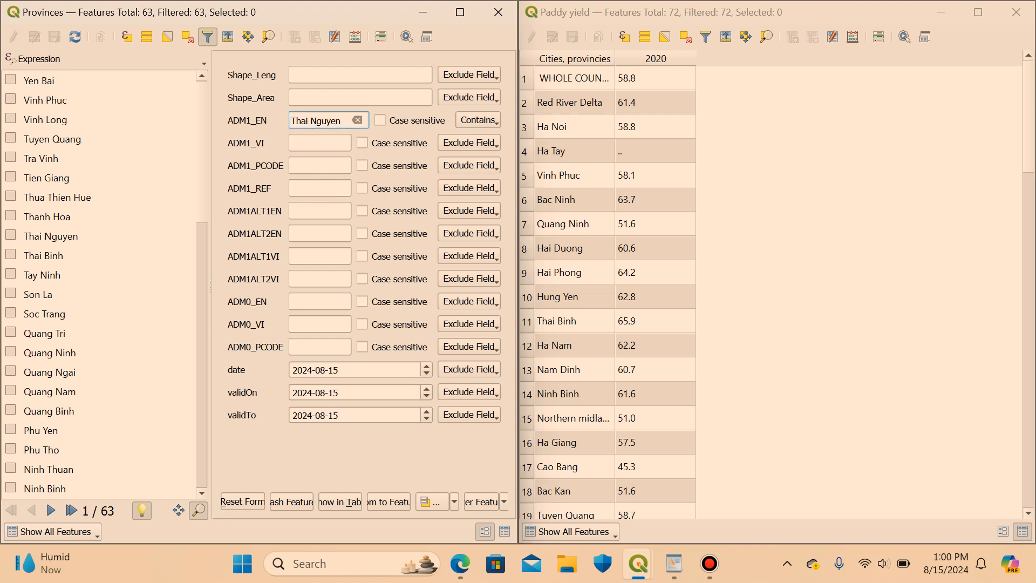
key(Return)
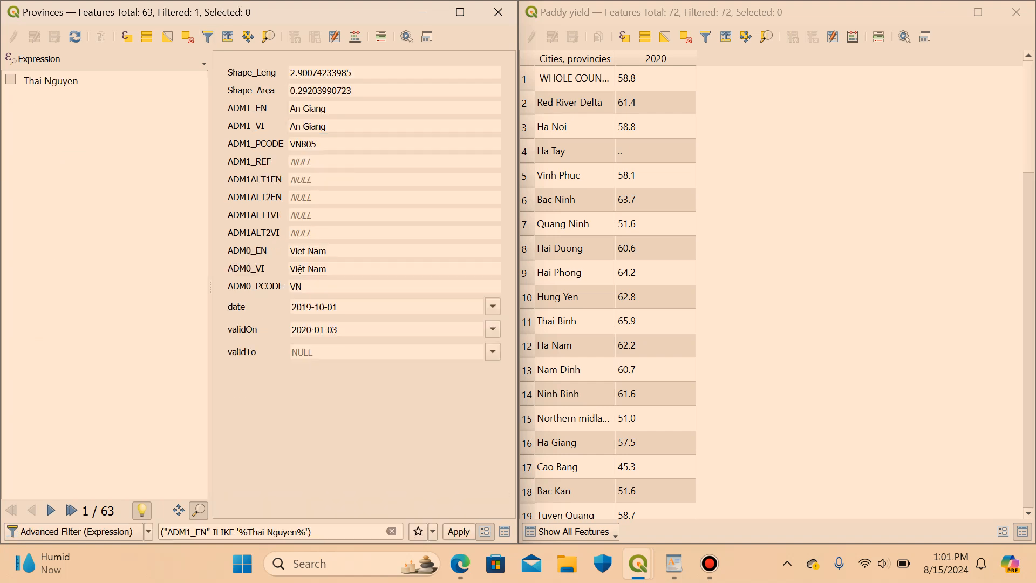
Filter the Paddy yield table to Cities, provinces containing "Thai Nguyen", using the name suggested from the table's own values.
click(705, 37)
click(843, 75)
text(thai n)
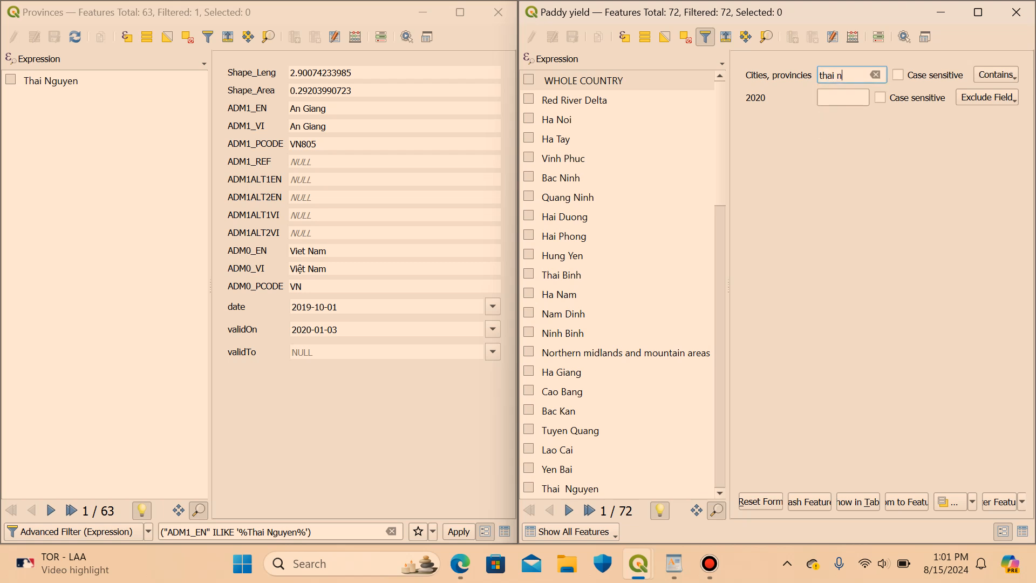
key(BackSpace)
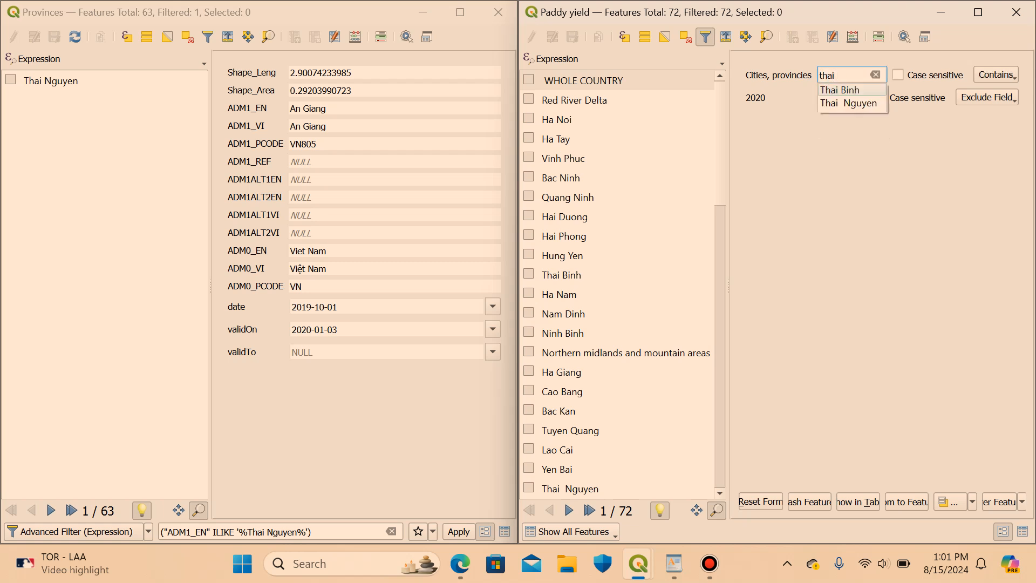
key(Down)
key(Return)
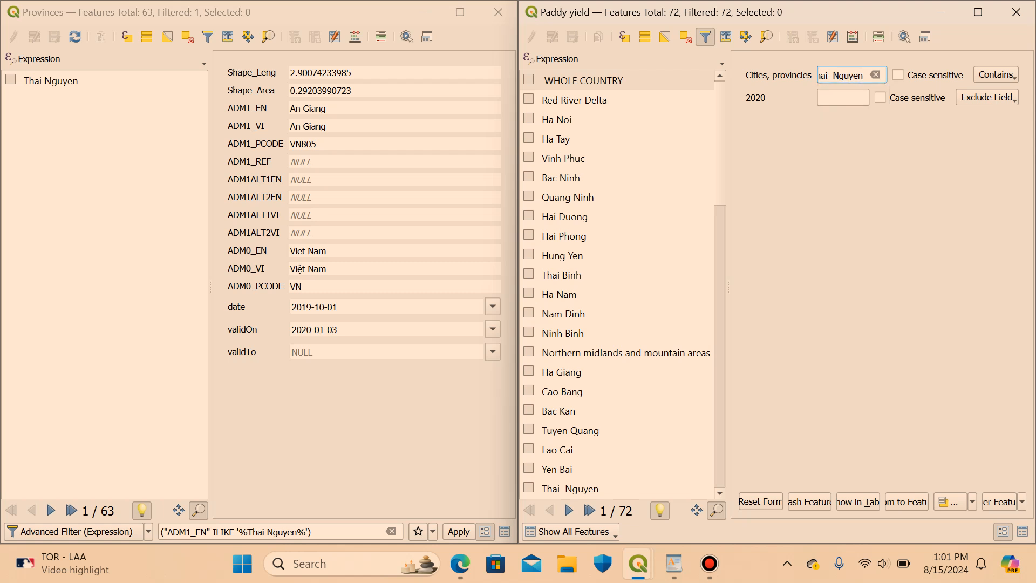
key(Return)
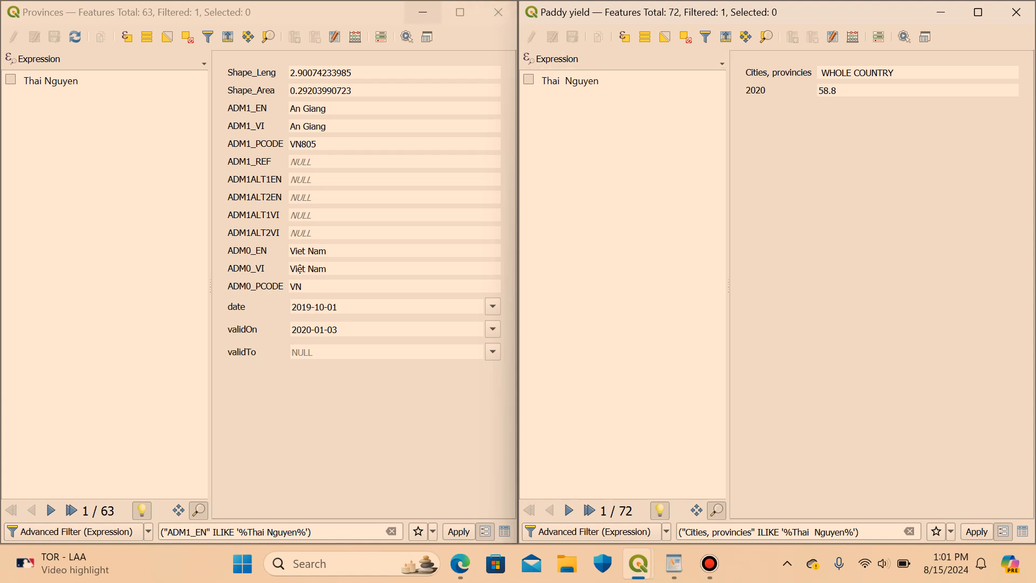
Minimize both attribute tables and identify the northernmost province of the central coast's unjoined group to read its ADM1_EN name.
click(423, 12)
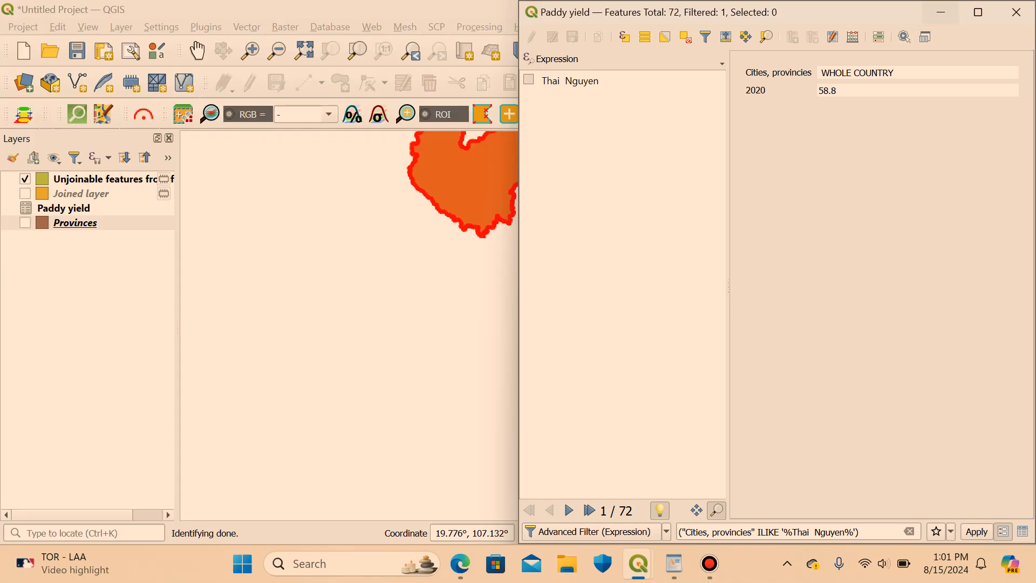
click(941, 12)
click(560, 266)
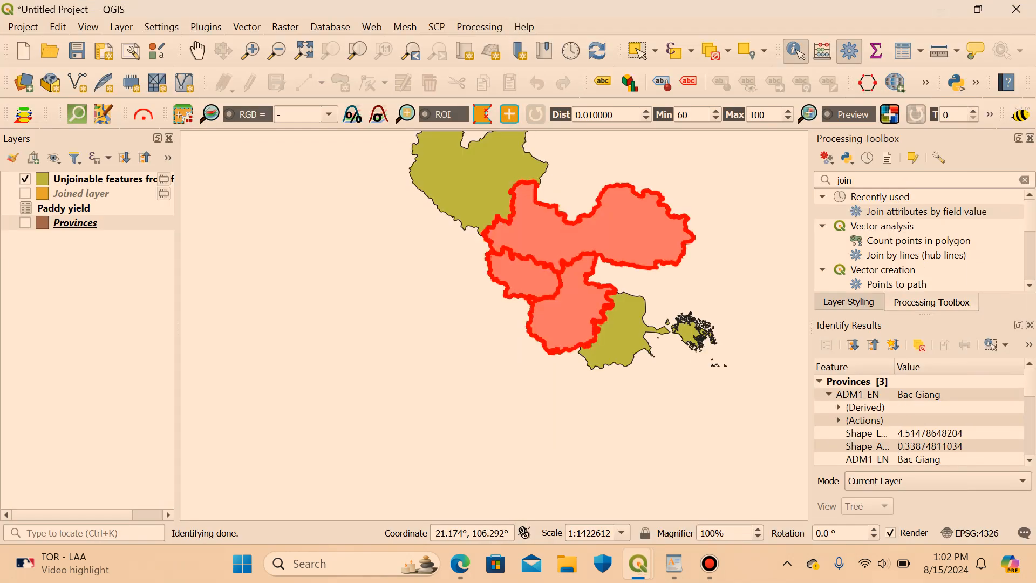
scroll(273, 253, down, 2)
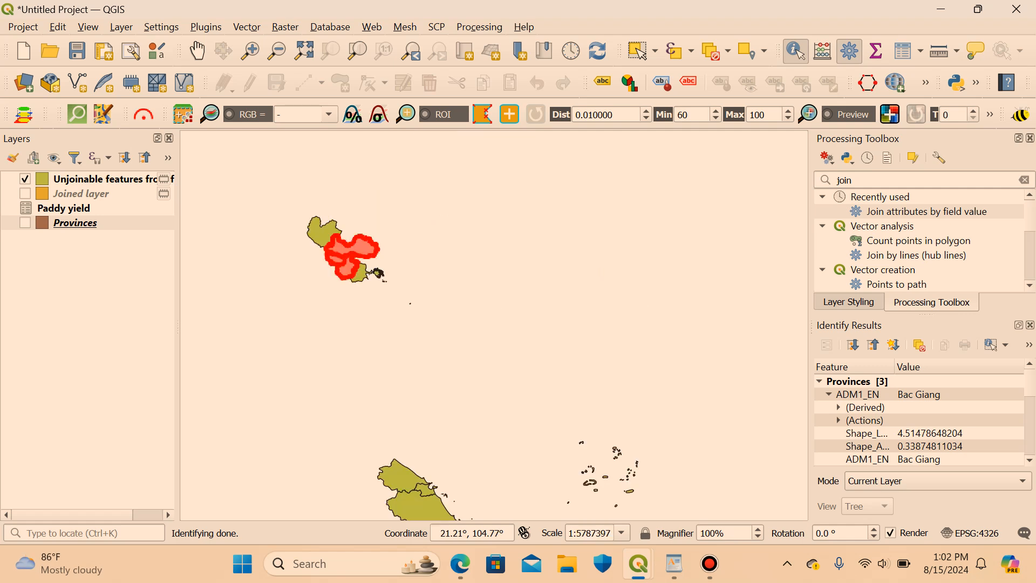
drag(369, 379, 435, 139)
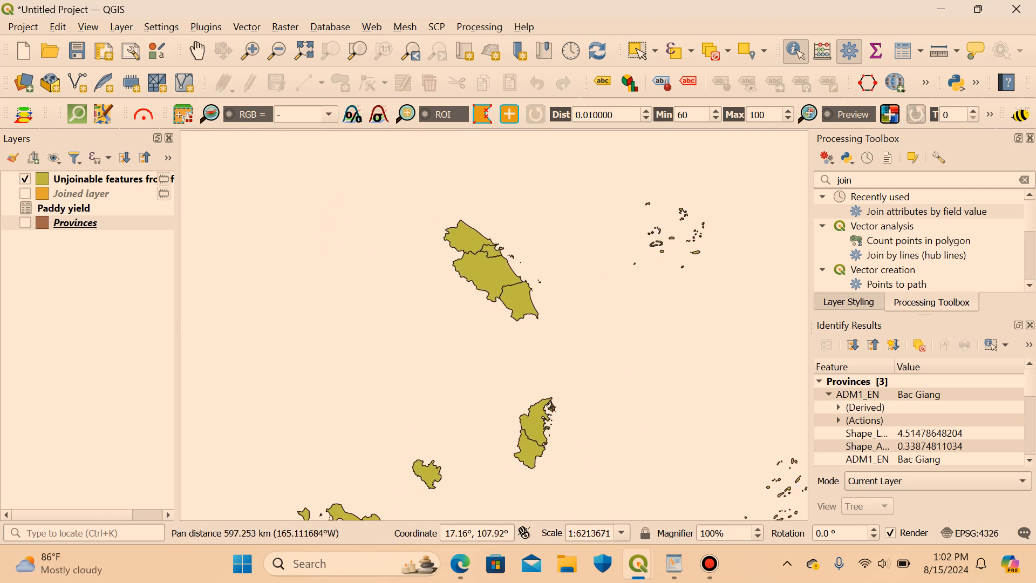
scroll(473, 241, up, 1)
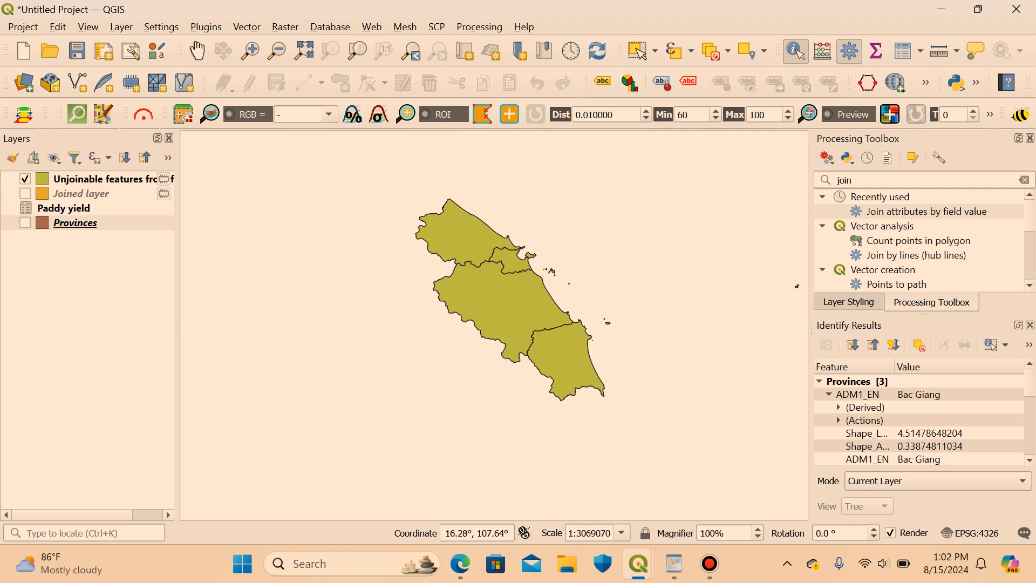
click(474, 241)
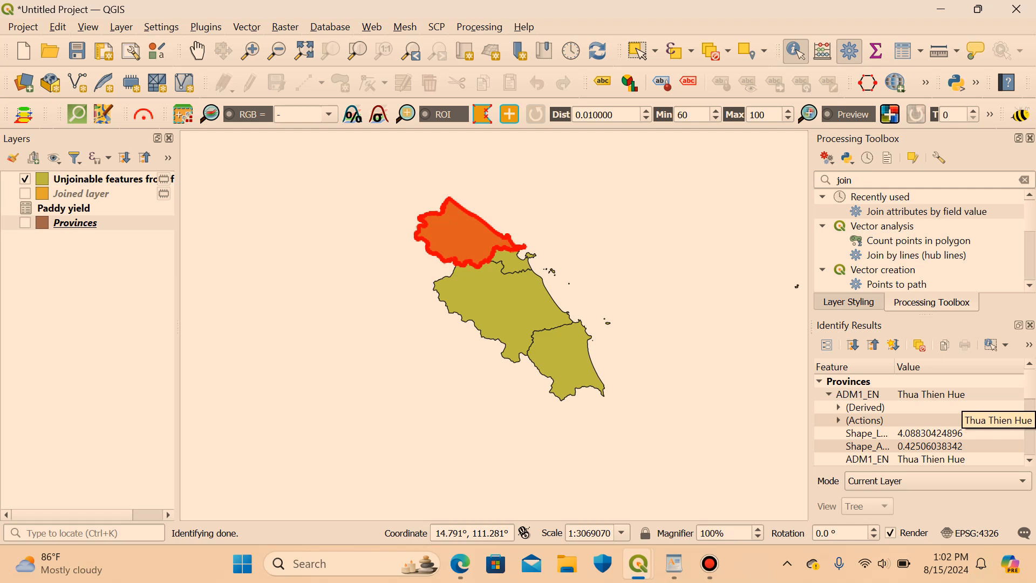
Bring back both attribute tables and filter Provinces to ADM1_EN containing Thua Thien Hue.
mouse_move(675, 564)
mouse_move(639, 564)
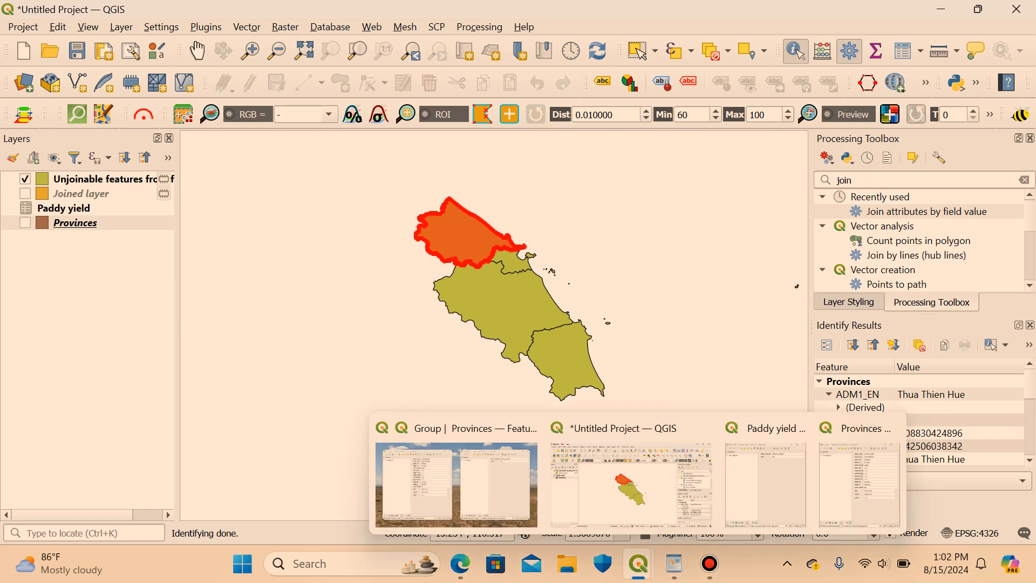
click(459, 475)
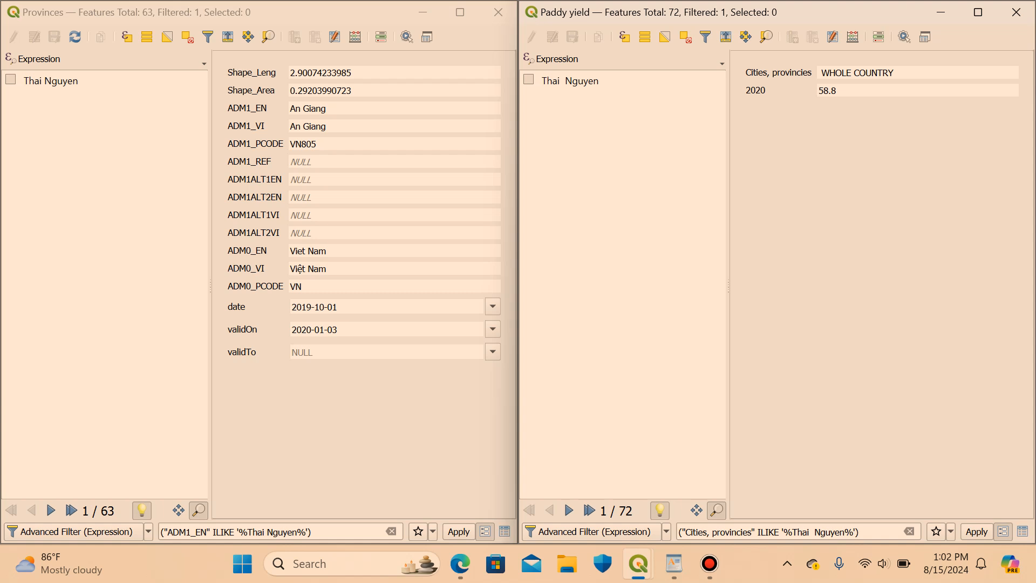
click(207, 37)
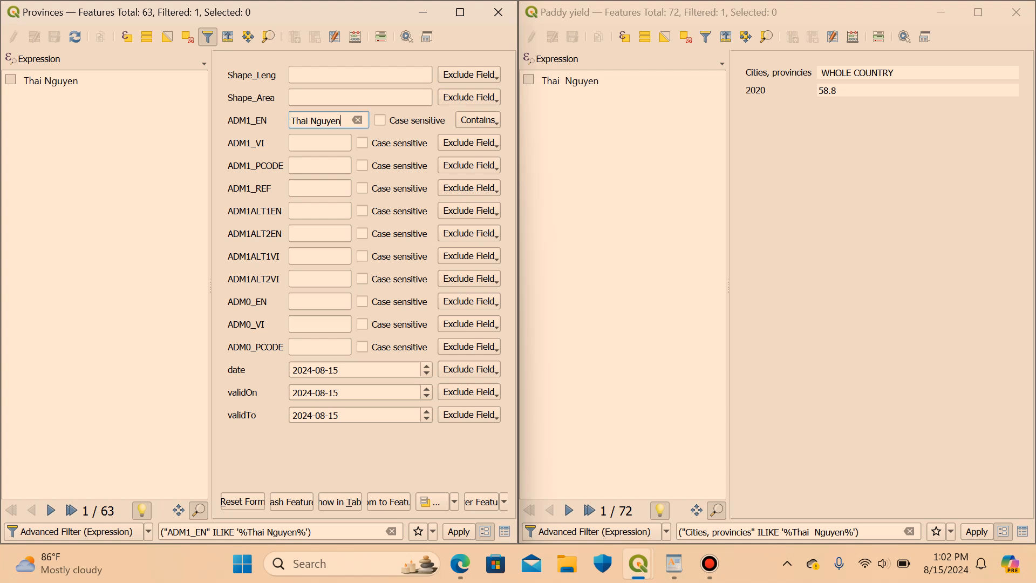
key(ctrl+a)
key(BackSpace)
text(thua)
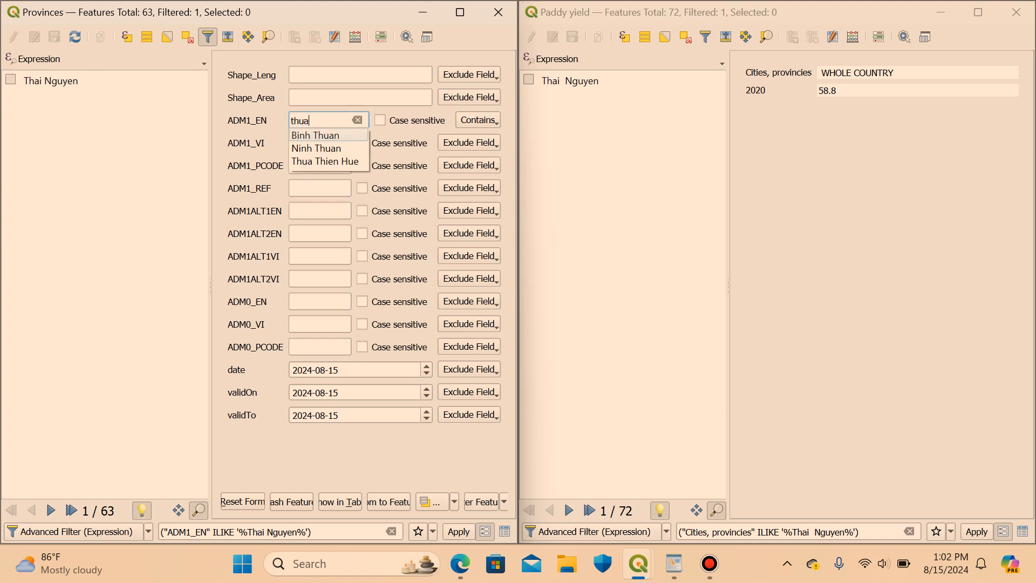
key(Down)
key(Down)
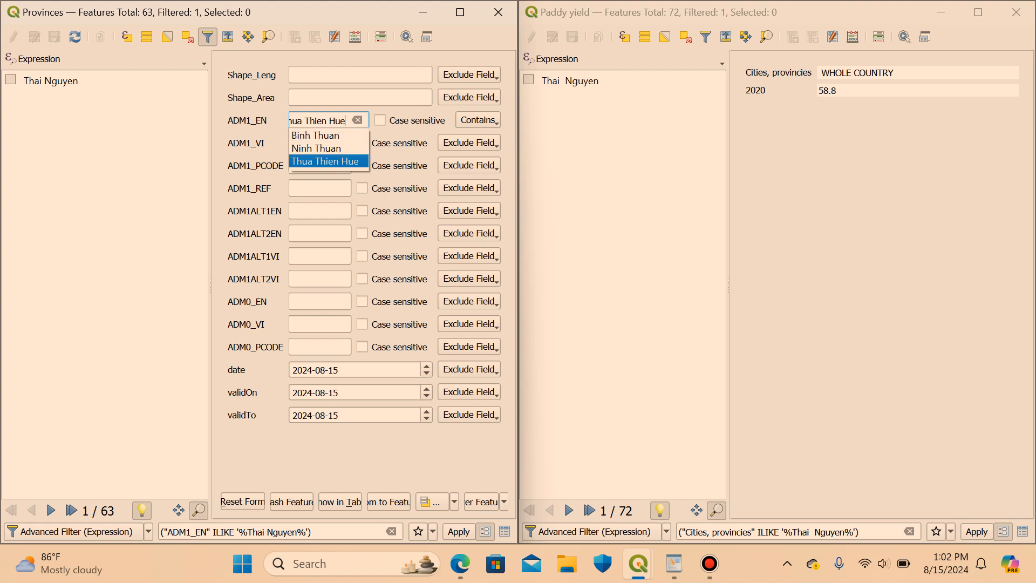
key(Return)
key(Return)
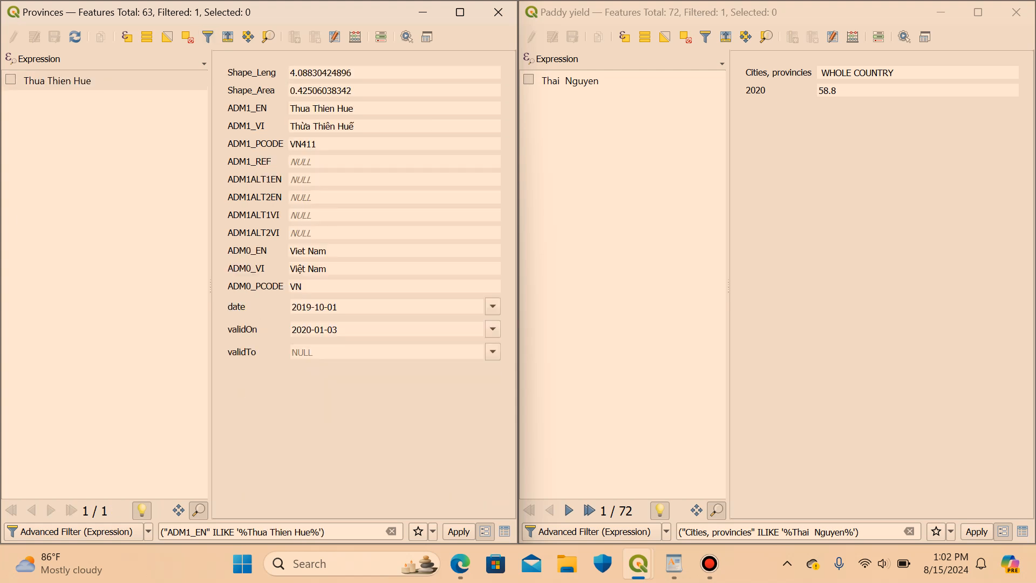
Filter the Paddy yield table to Cities, provinces containing Thua Thien-Hue.
click(705, 36)
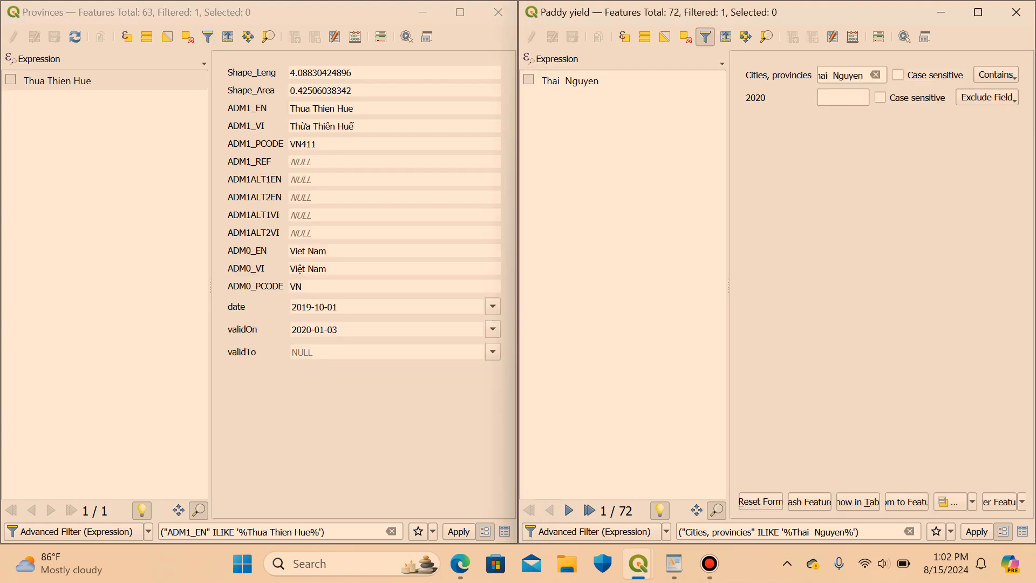
click(876, 75)
text(thua)
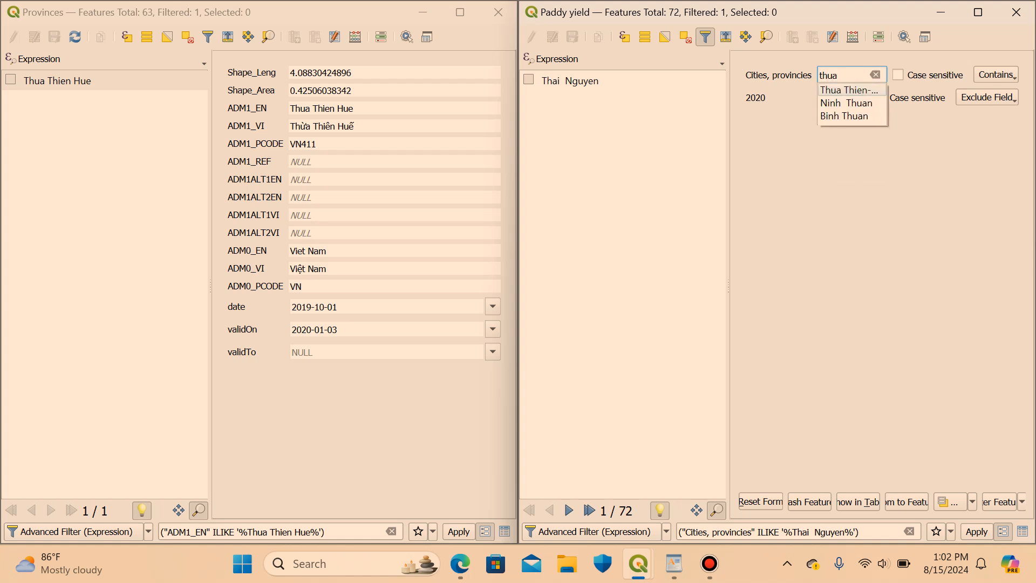
key(Return)
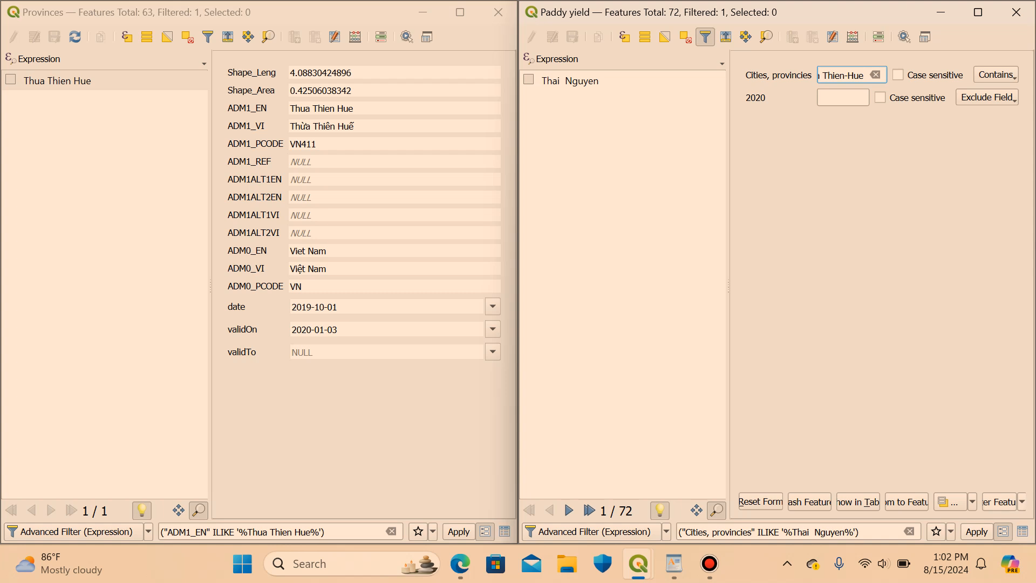
click(999, 502)
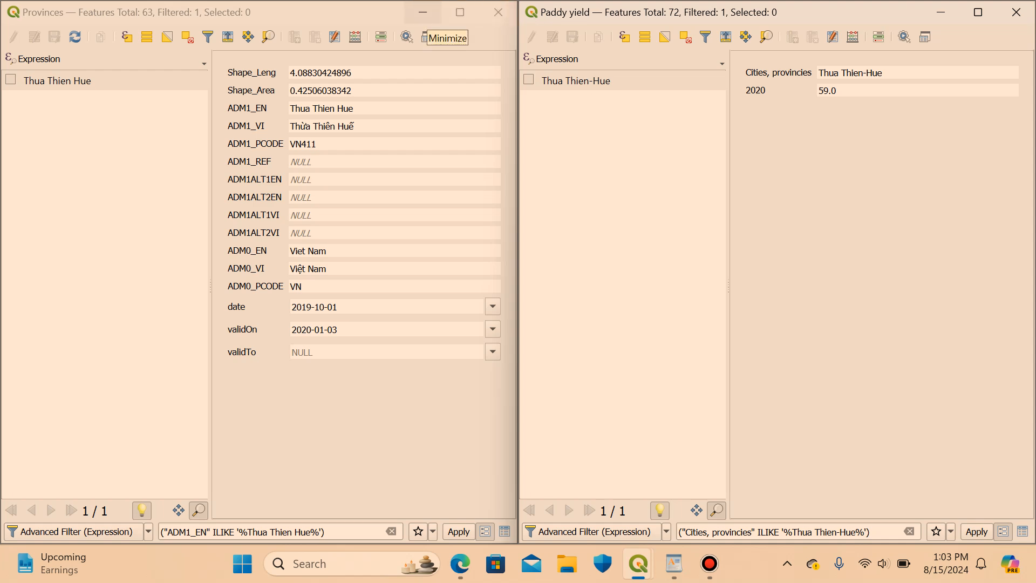
Minimize both attribute tables and identify the small coastal province just southeast of Thua Thien Hue to read its ADM1_EN name.
click(423, 12)
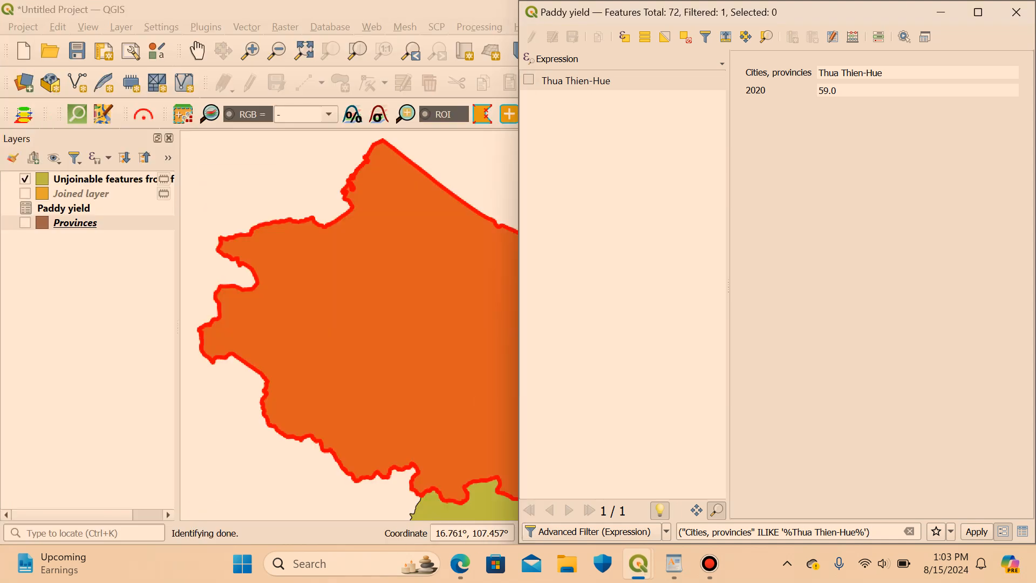
click(465, 167)
scroll(404, 256, down, 1)
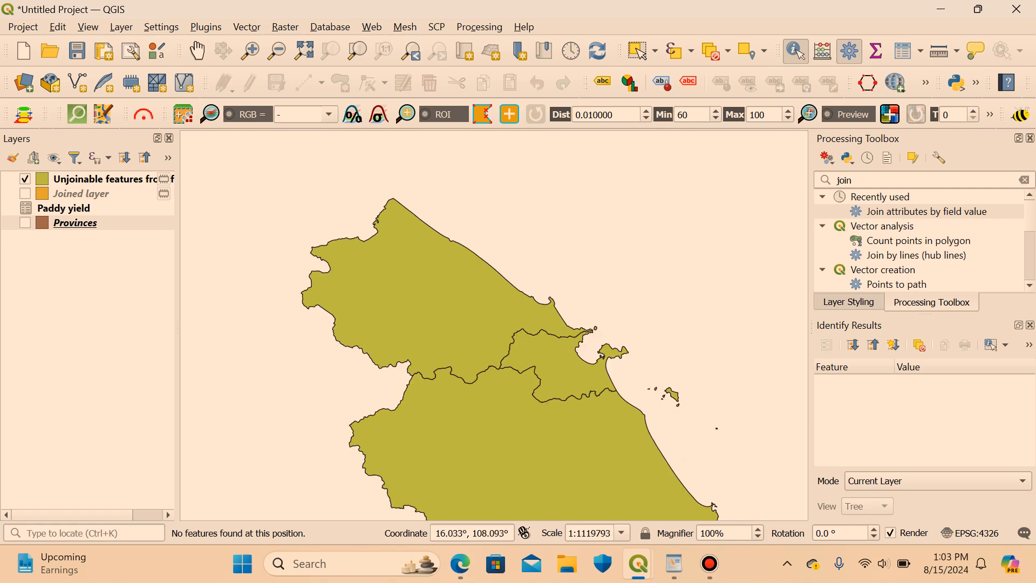
click(560, 370)
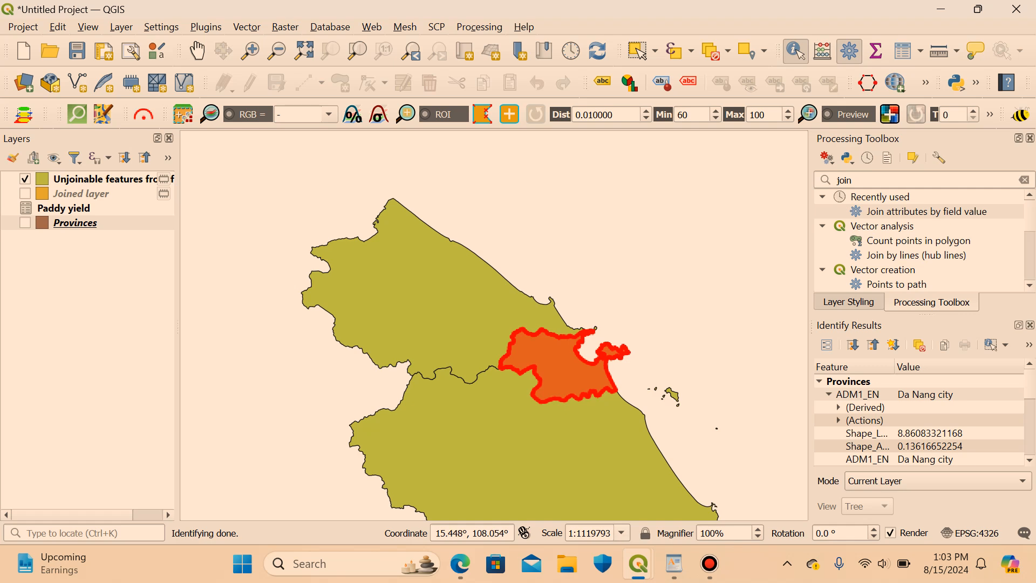
Bring back both attribute tables and filter Provinces to ADM1_EN containing Da Nang city.
mouse_move(639, 563)
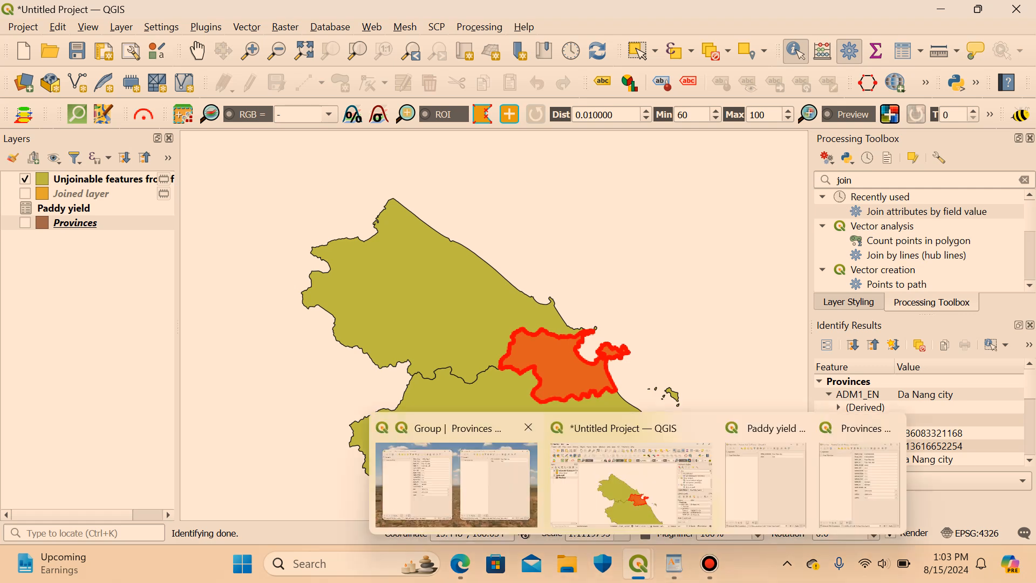
click(461, 483)
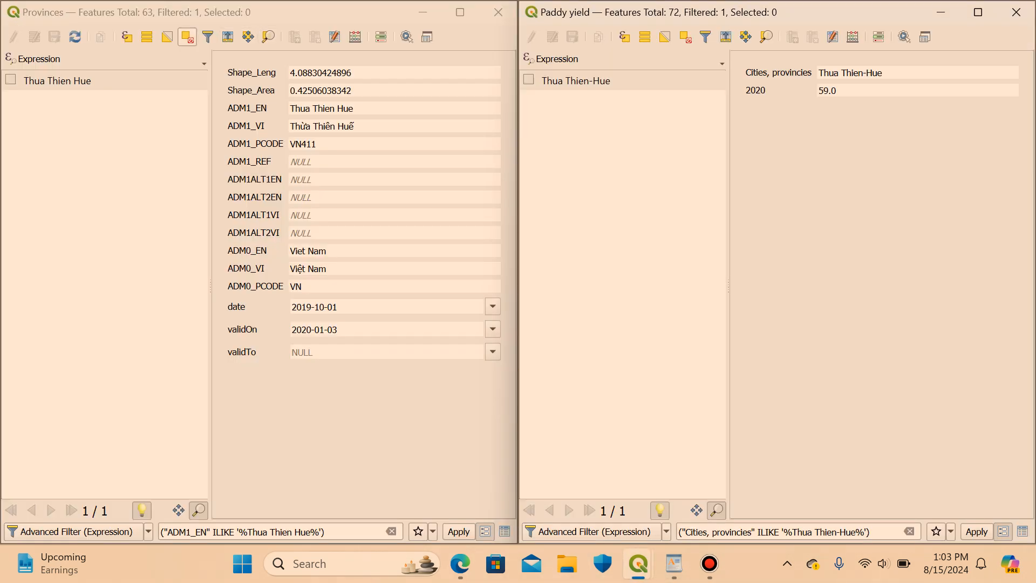
click(208, 37)
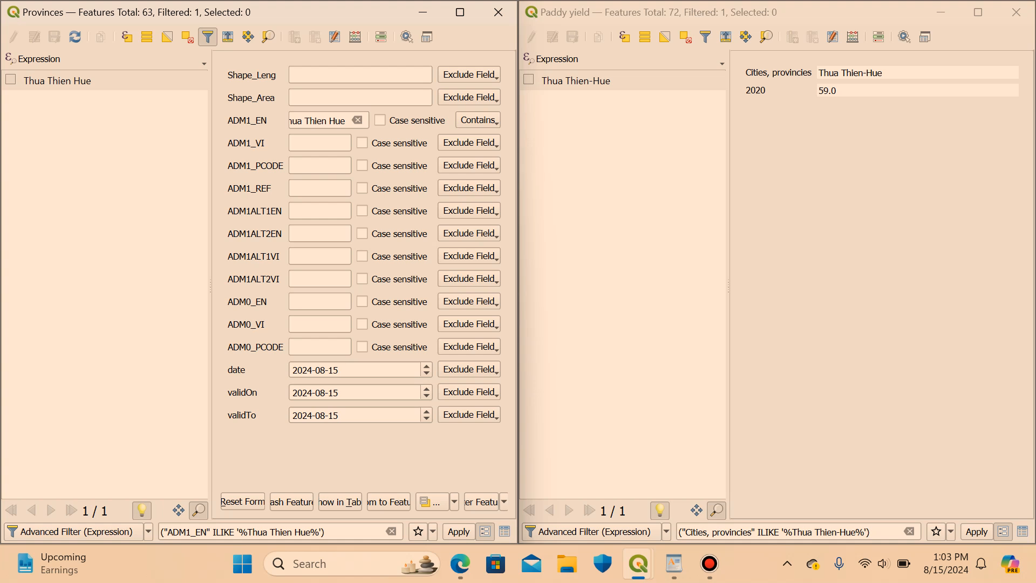
click(357, 120)
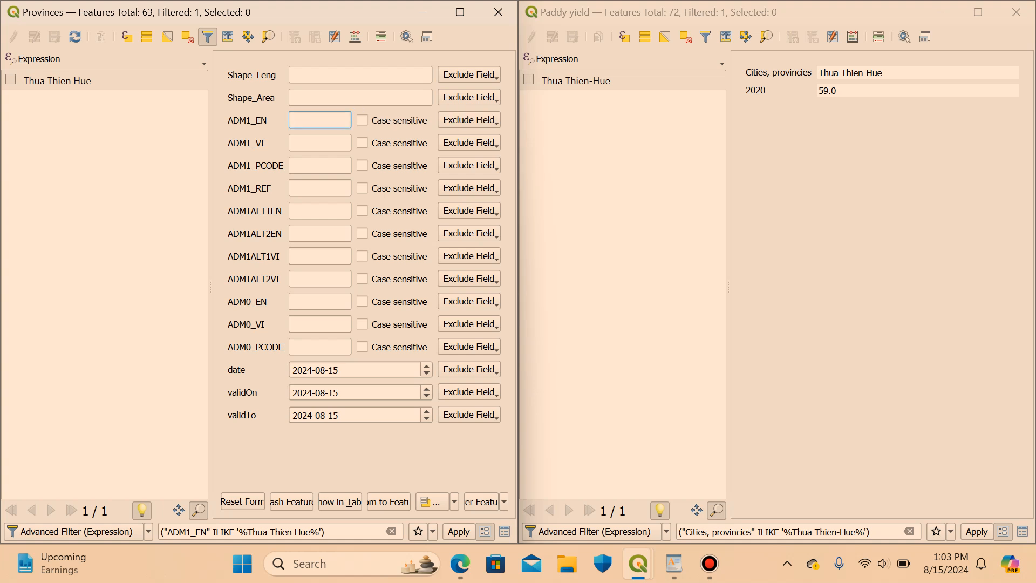
text(Da Nang city)
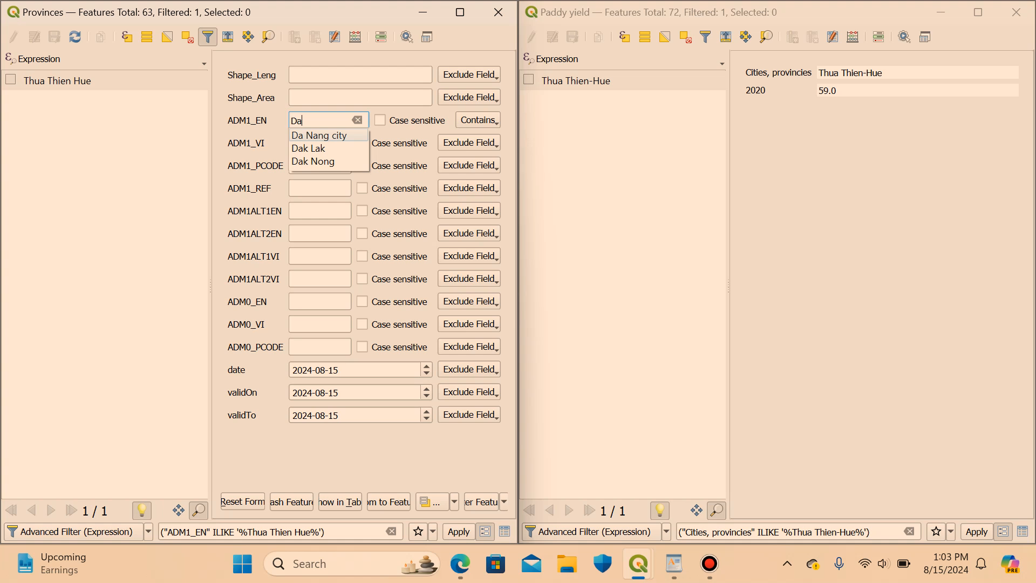
click(319, 136)
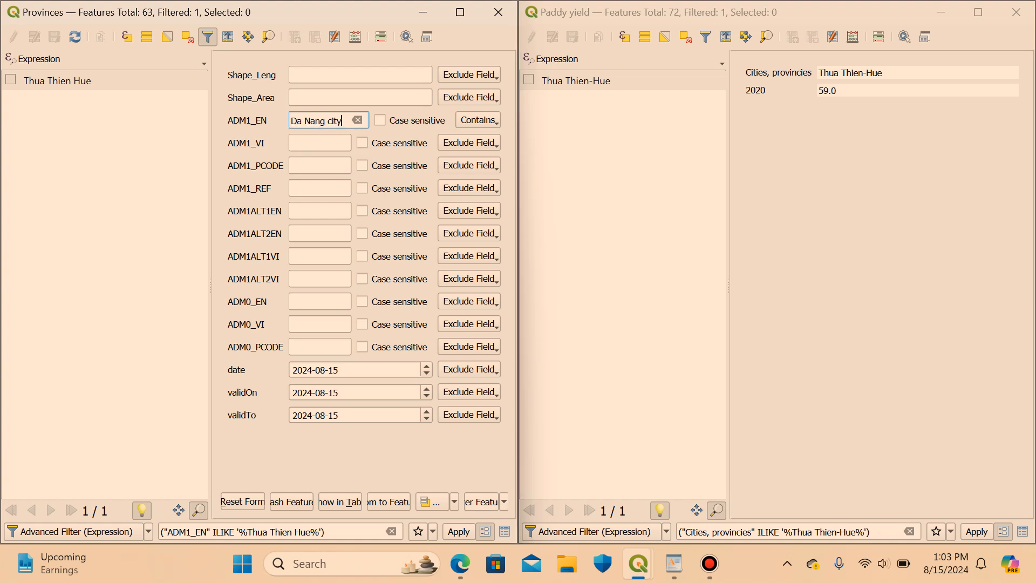
click(482, 501)
Filter the Paddy yield table to Cities, provinces containing Da Nang.
click(705, 37)
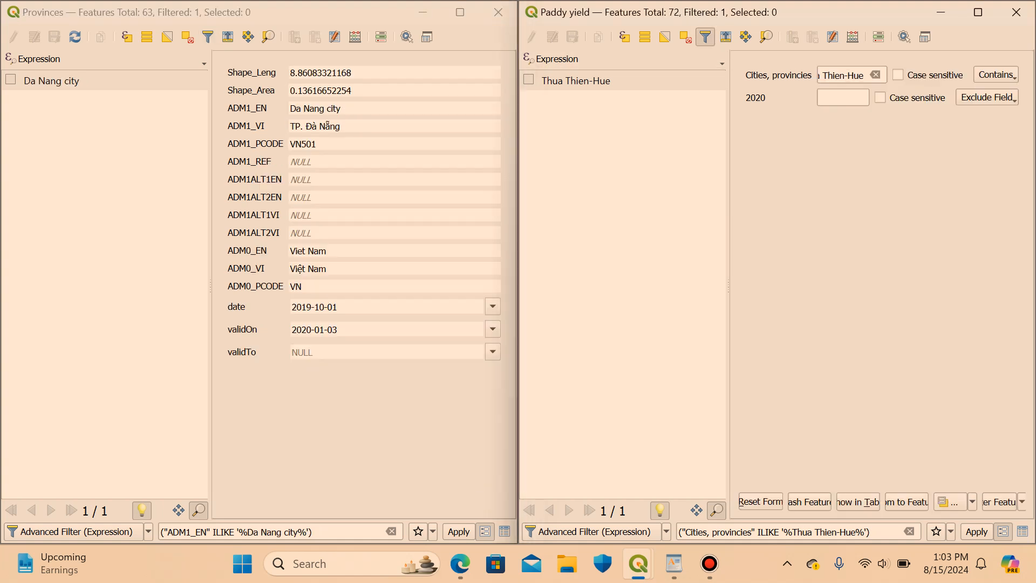
click(876, 75)
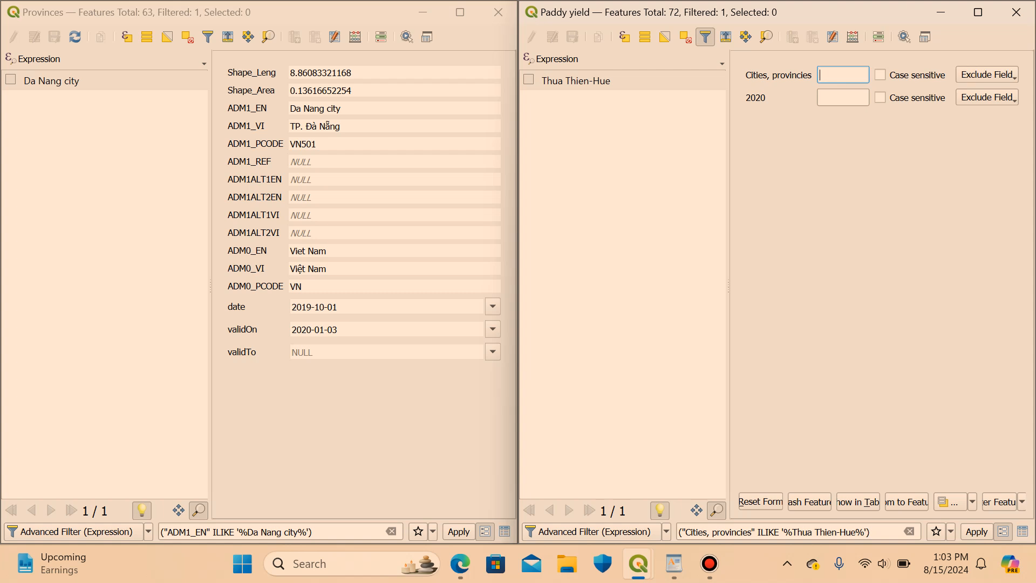
text(Da)
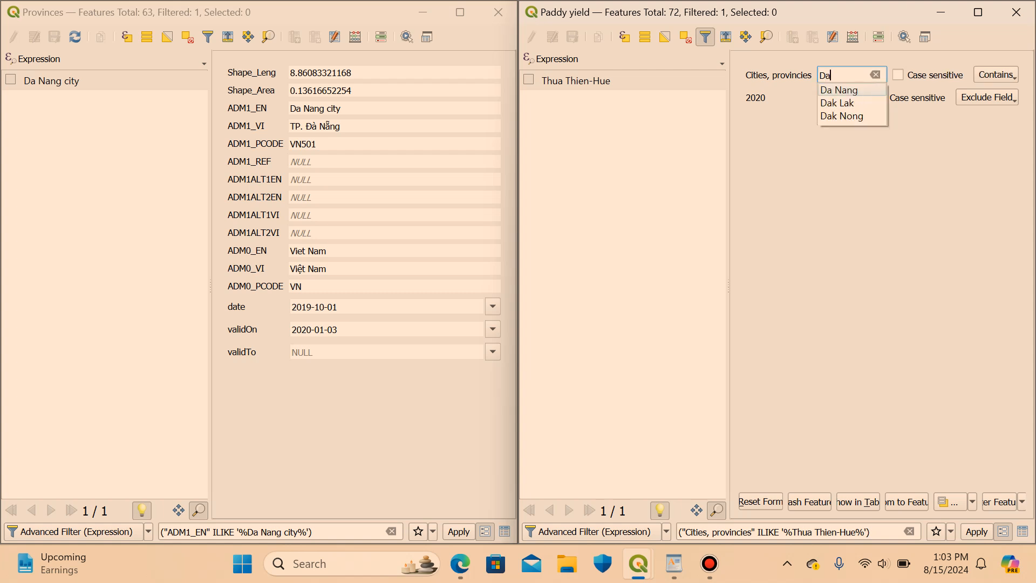
key(Down)
key(Return)
key(Return)
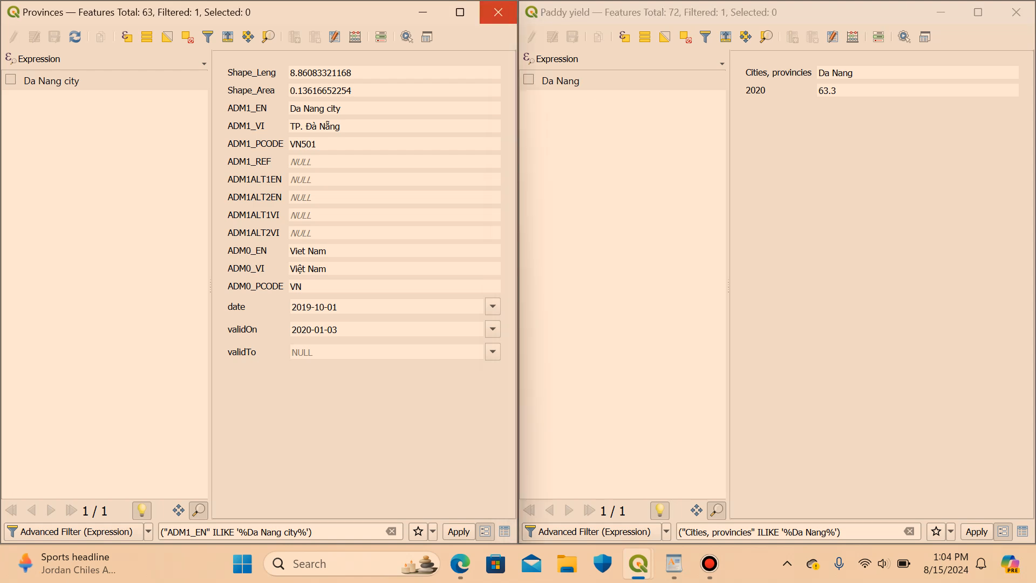
Close both attribute tables and clear the identified province's highlight from the map.
click(498, 12)
click(1016, 12)
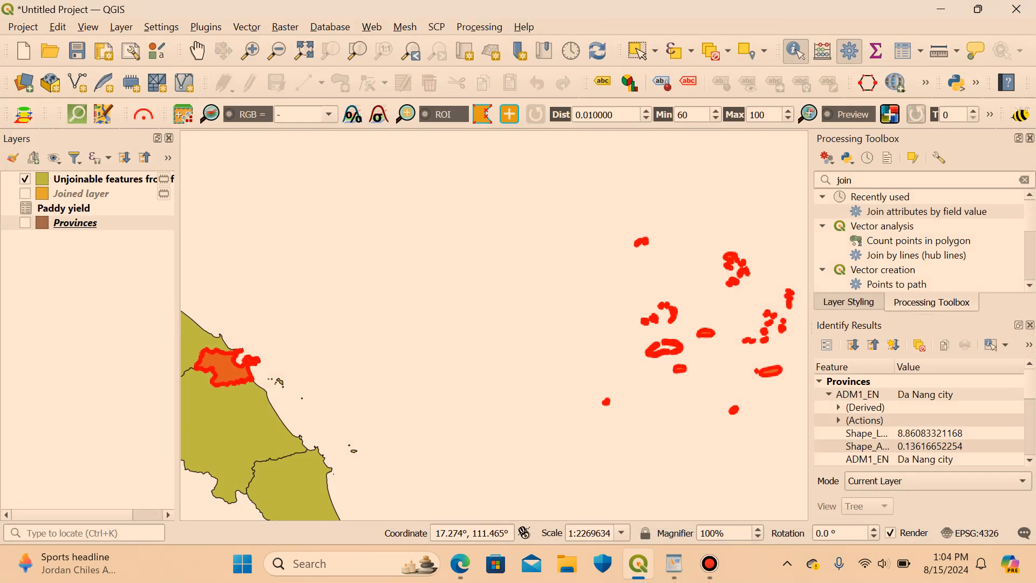
click(485, 296)
scroll(505, 289, down, 1)
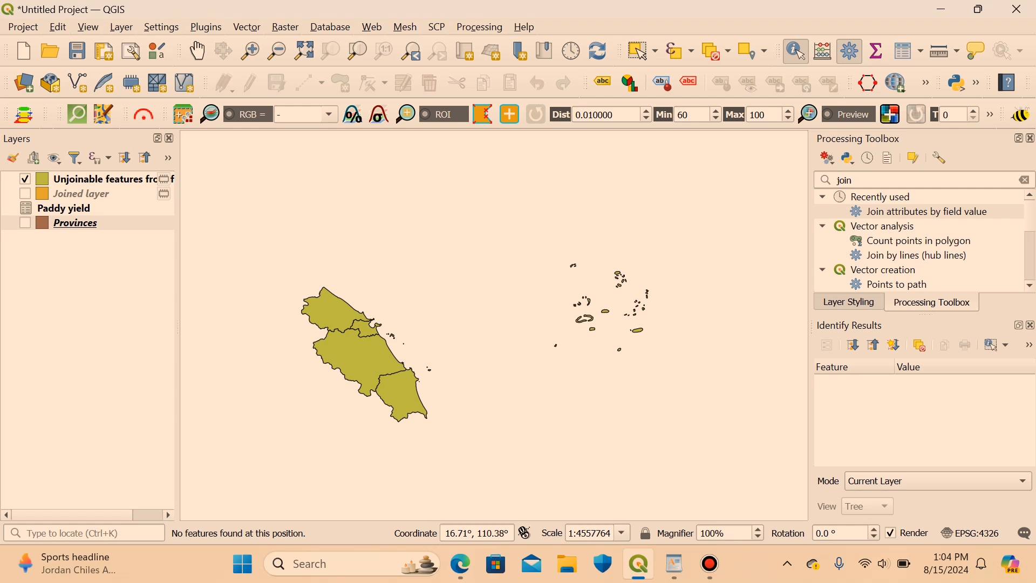
Remove the Joined layer from the project.
scroll(505, 292, down, 1)
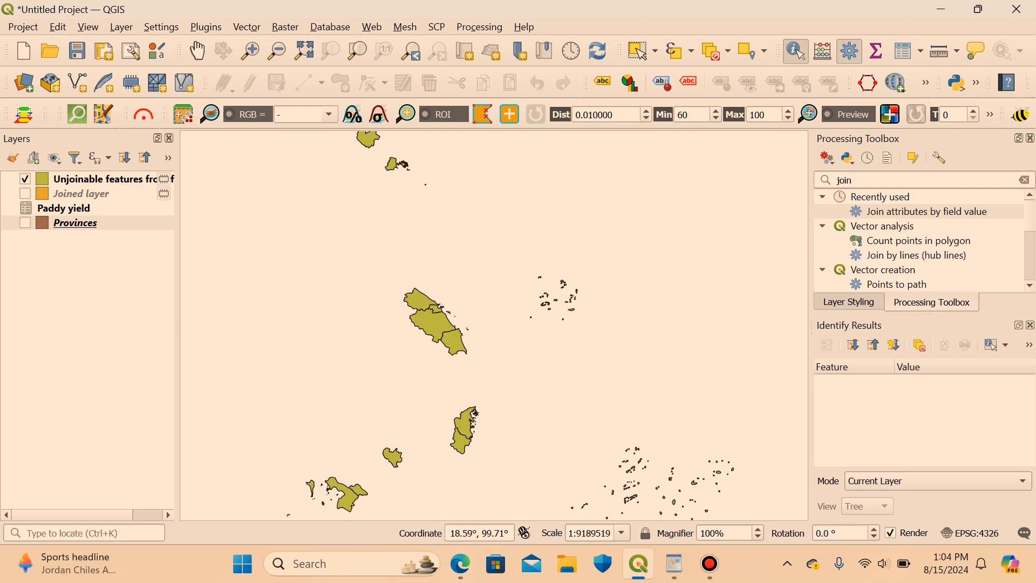
right_click(95, 193)
click(162, 188)
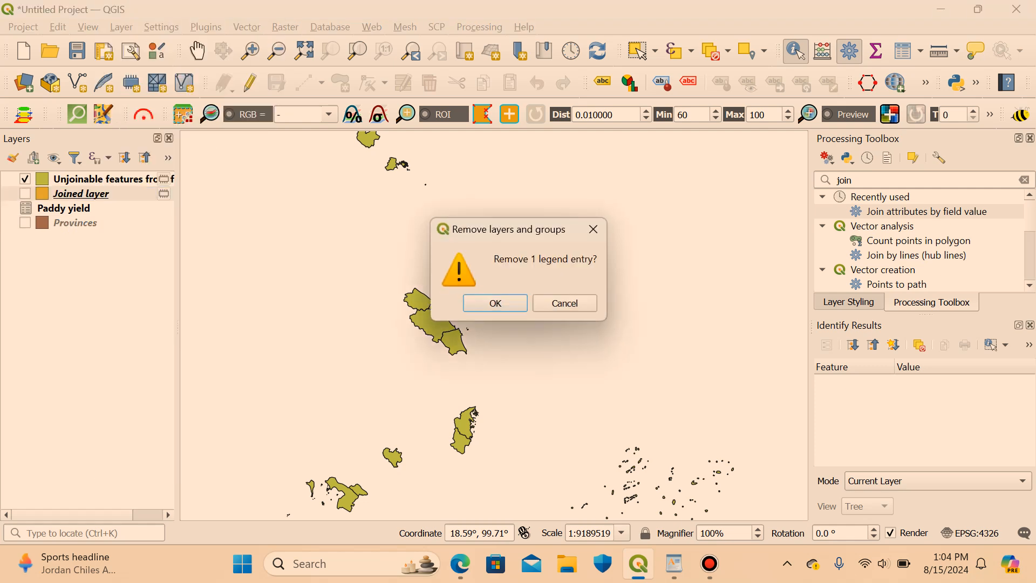
key(Return)
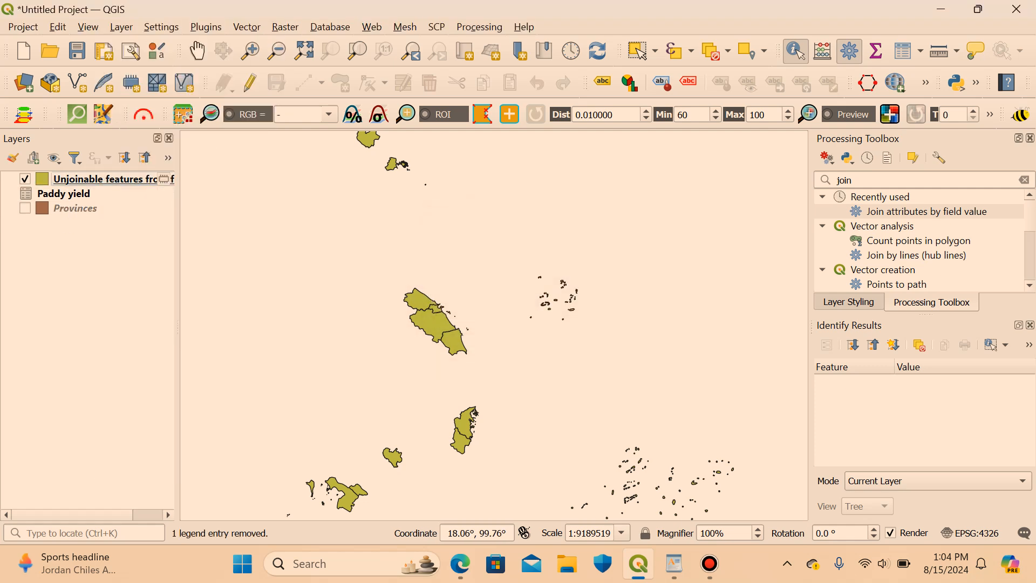
scroll(479, 251, down, 1)
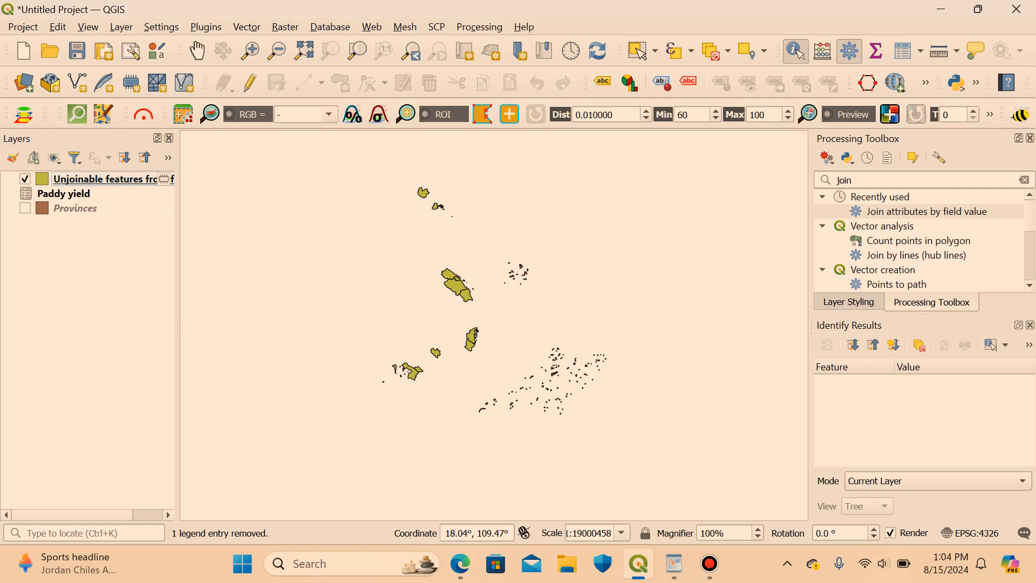
drag(478, 251, 520, 264)
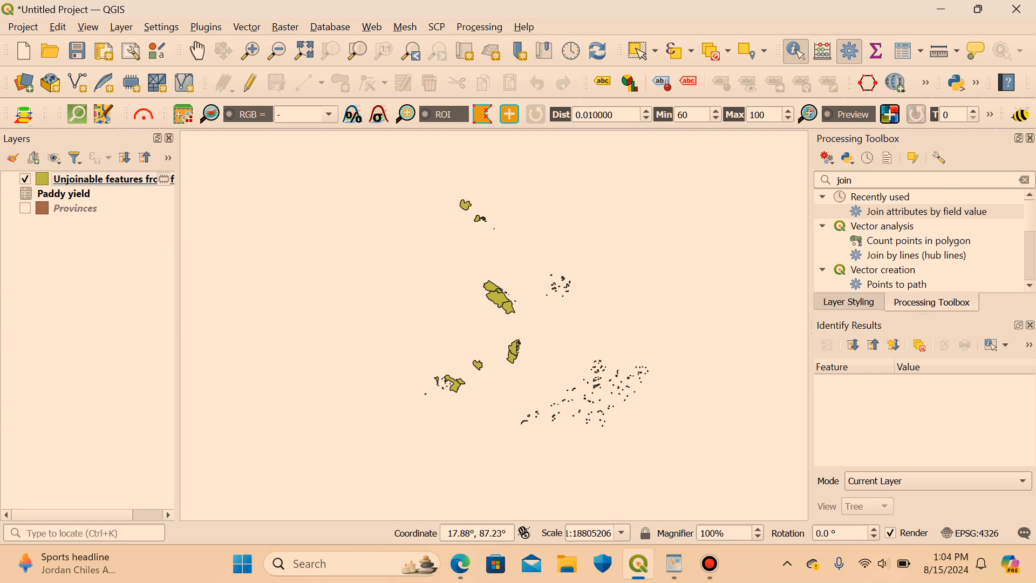
Switch to the WordPad document, add the line "-non-matching feature names" under "Solve problems:", and minimize the document.
right_click(77, 193)
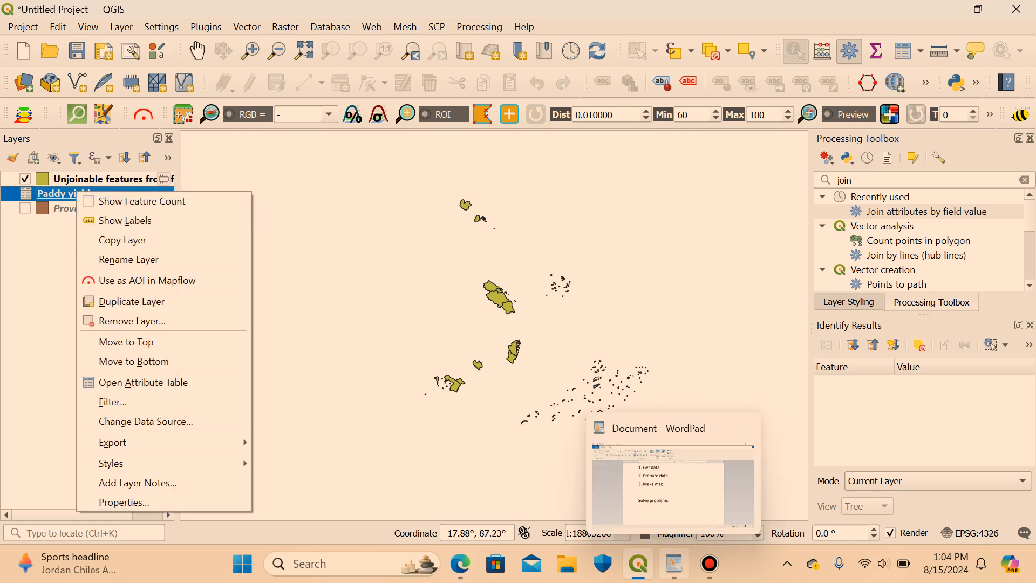
click(674, 563)
click(492, 370)
key(Return)
text(-)
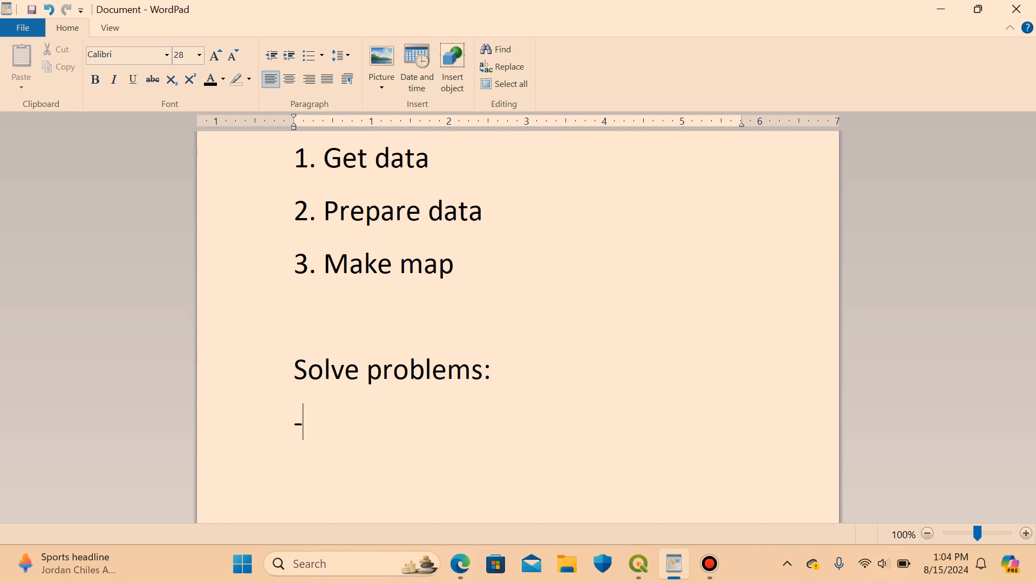
text(non-mat c)
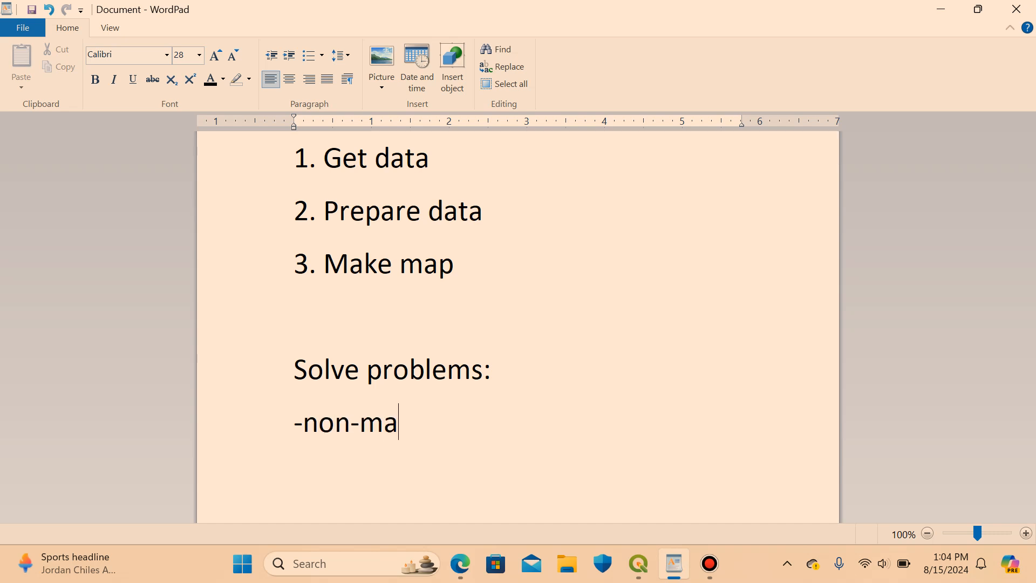
key(BackSpace)
key(BackSpace)
text(chin)
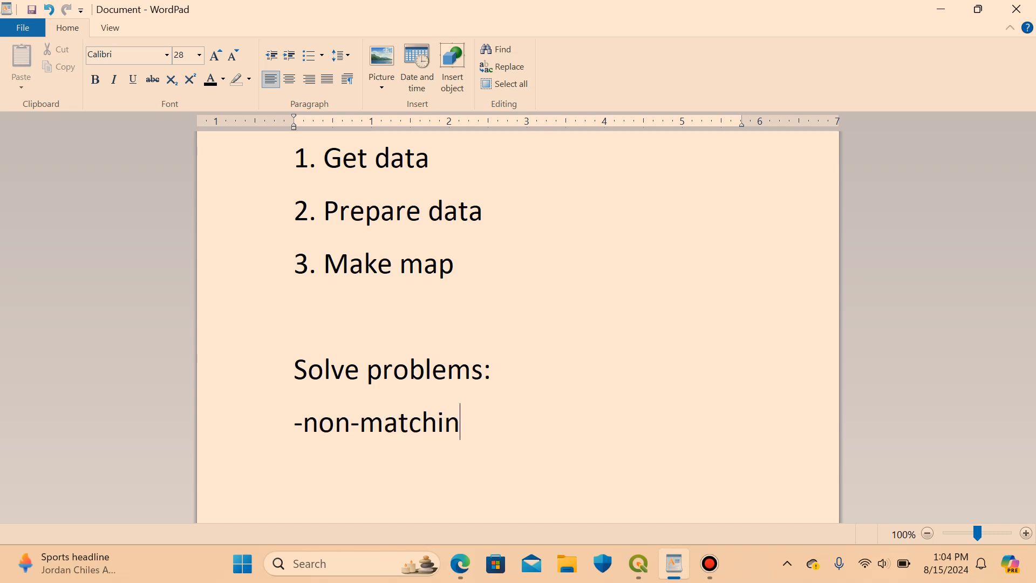
text(g feature names)
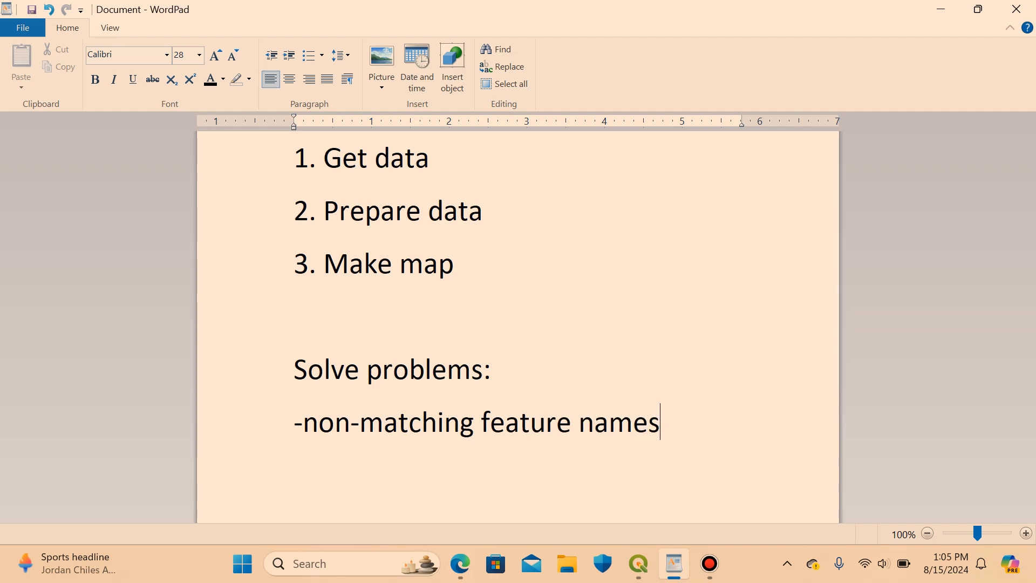
click(941, 10)
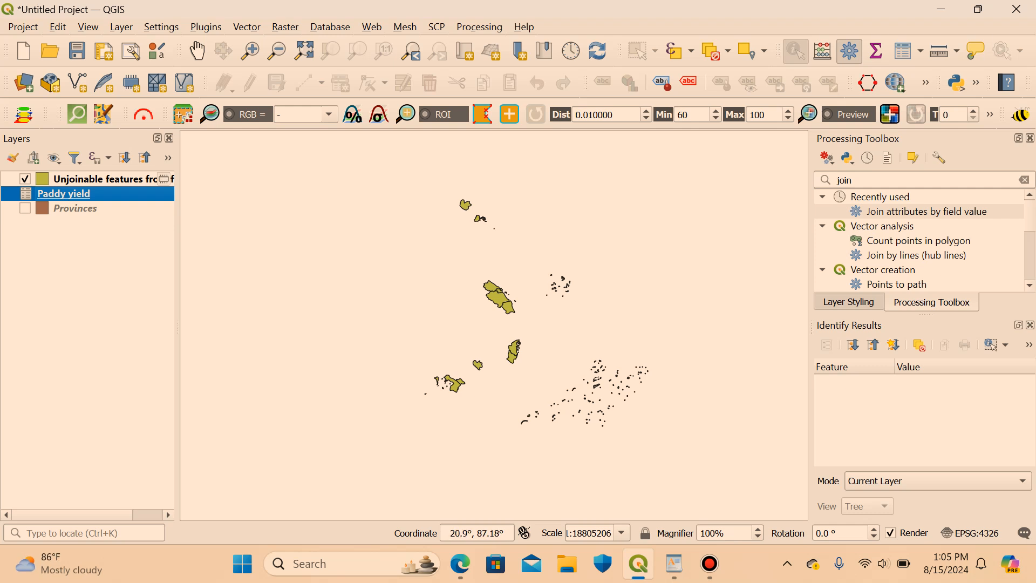
Open the Paddy yield attribute table and show it in table view.
right_click(76, 194)
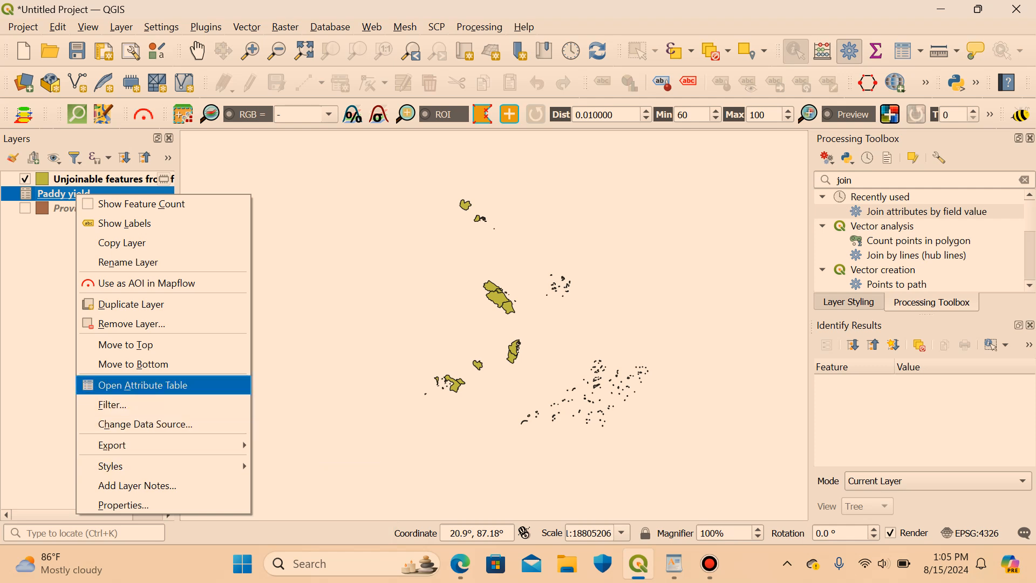
click(142, 385)
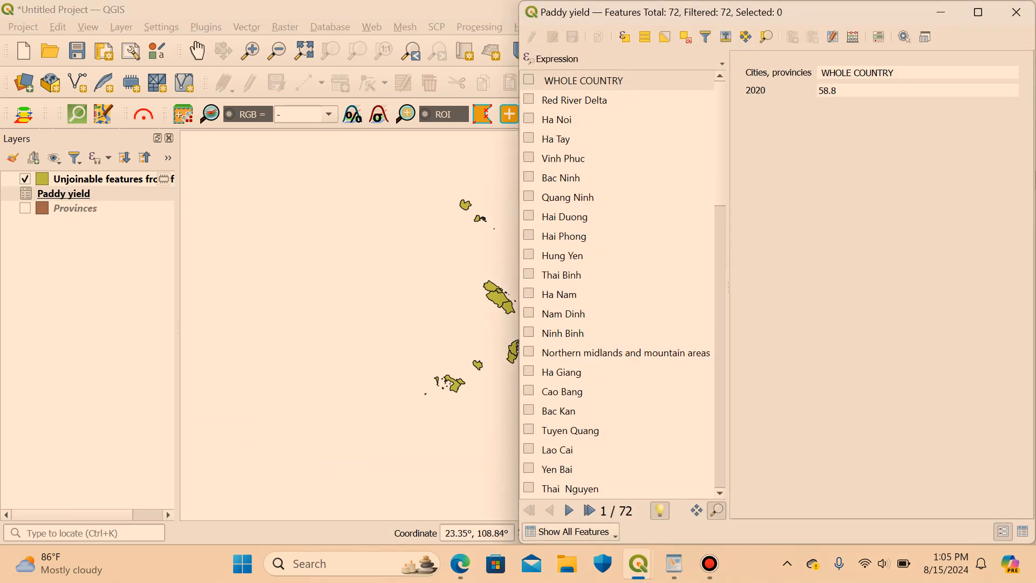
click(1023, 532)
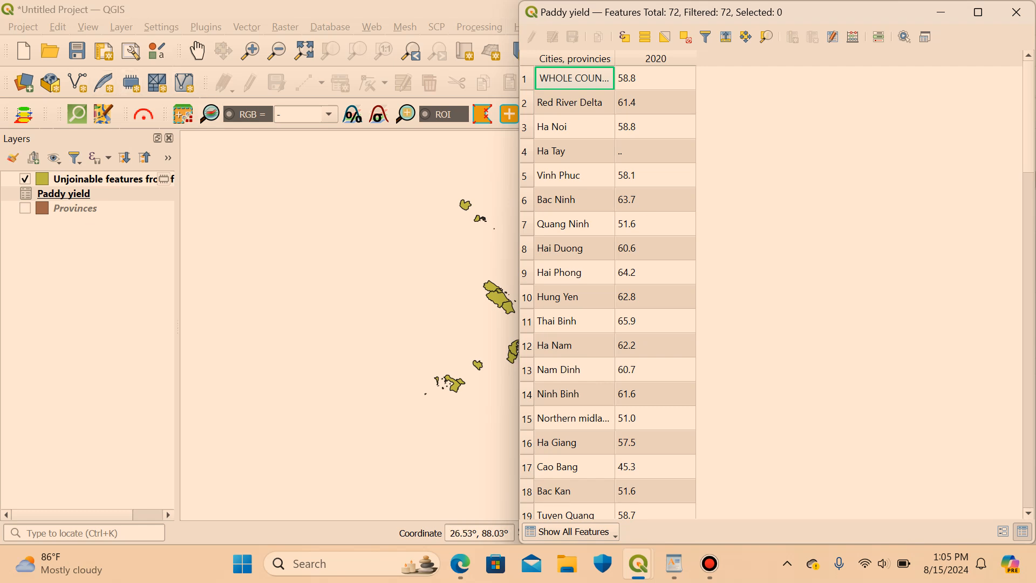
Identify the southwestern coastal province with offshore islands in the Unjoinable features layer to read its ADM1_EN name.
click(341, 269)
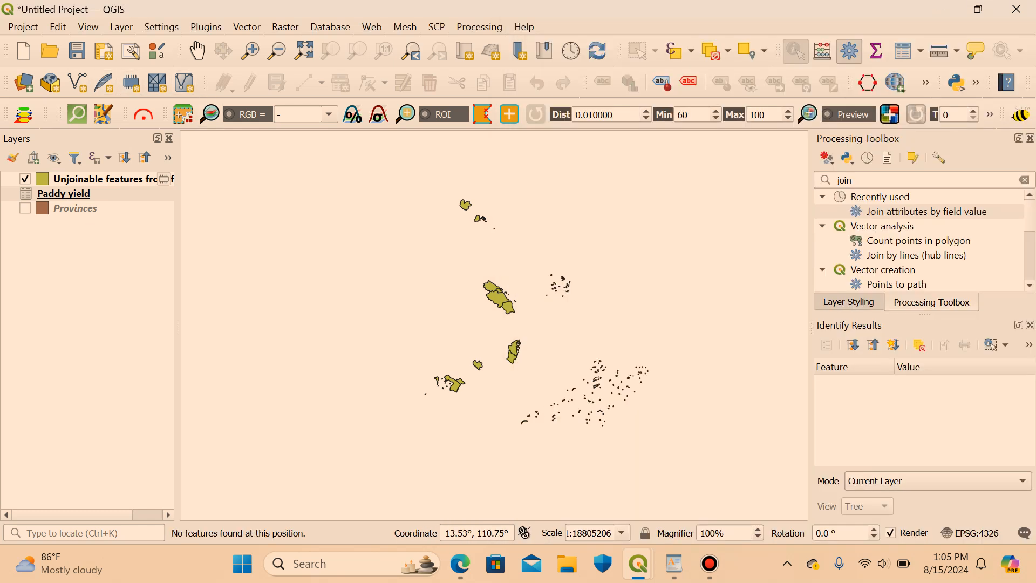
scroll(440, 397, up, 3)
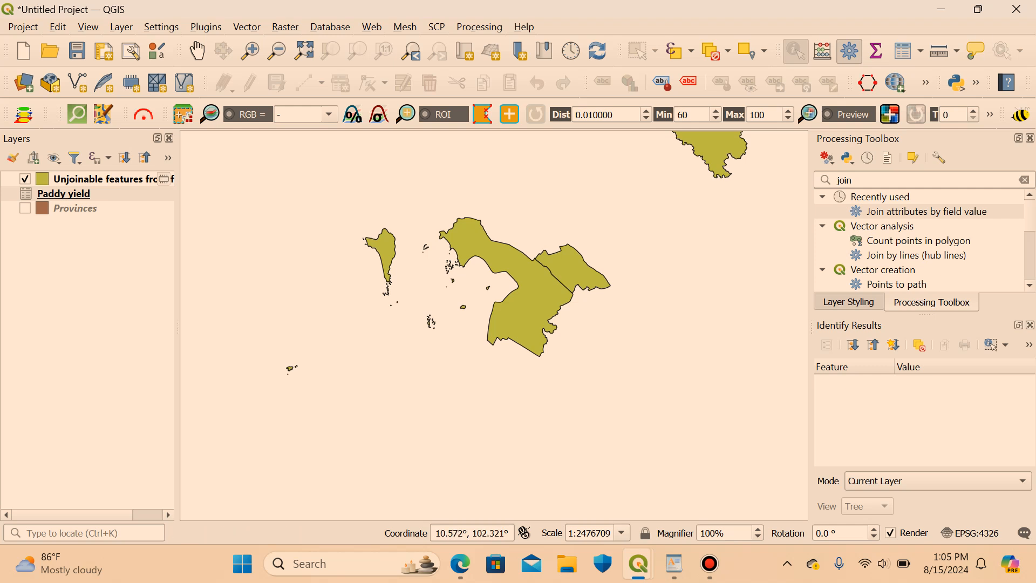
click(108, 180)
click(387, 249)
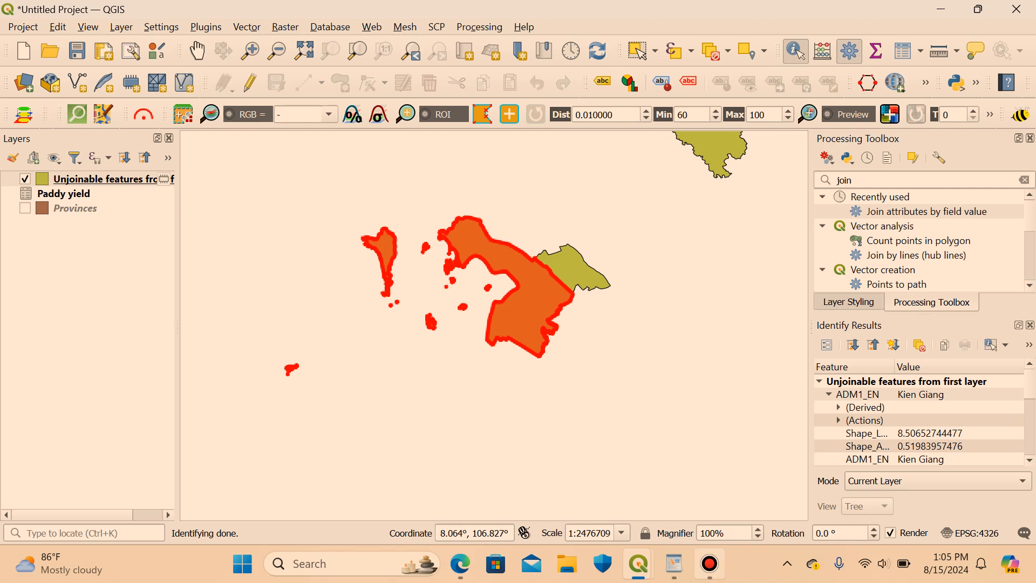
Filter the Paddy yield table to Cities, provinces containing "Kien Giang" and show the result in table view.
mouse_move(674, 564)
mouse_move(639, 564)
click(725, 475)
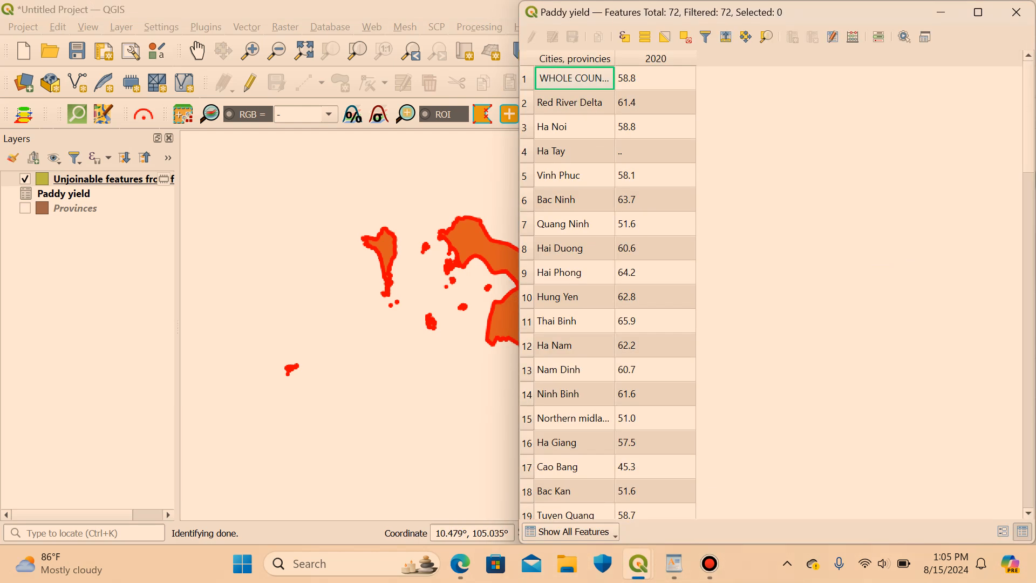
click(705, 36)
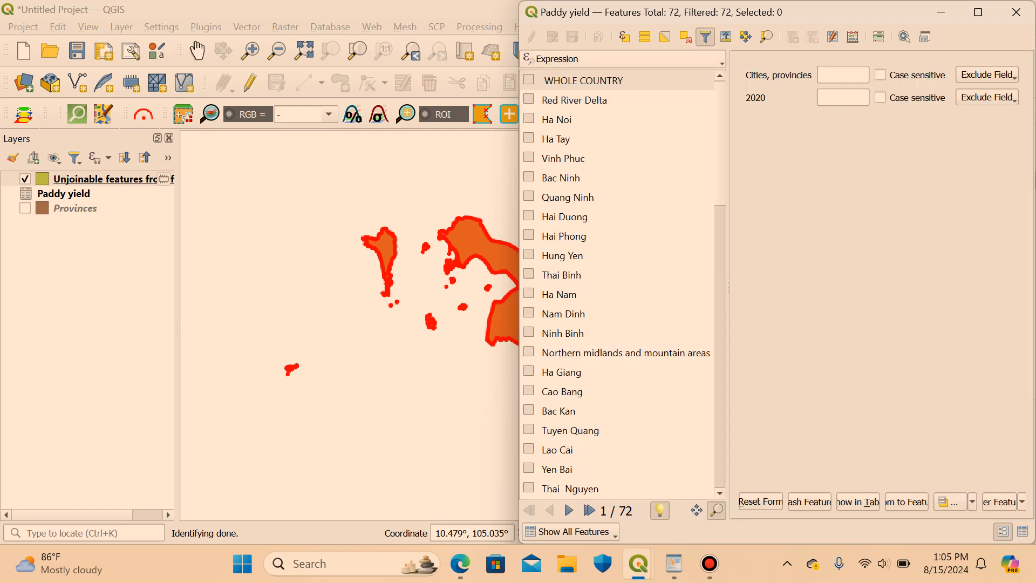
click(843, 75)
text(k)
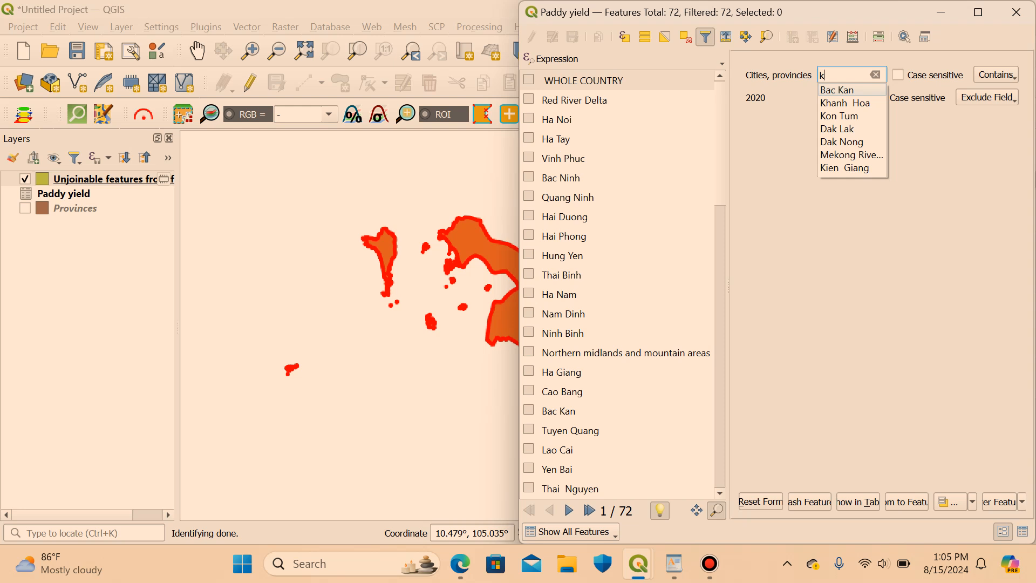
click(845, 168)
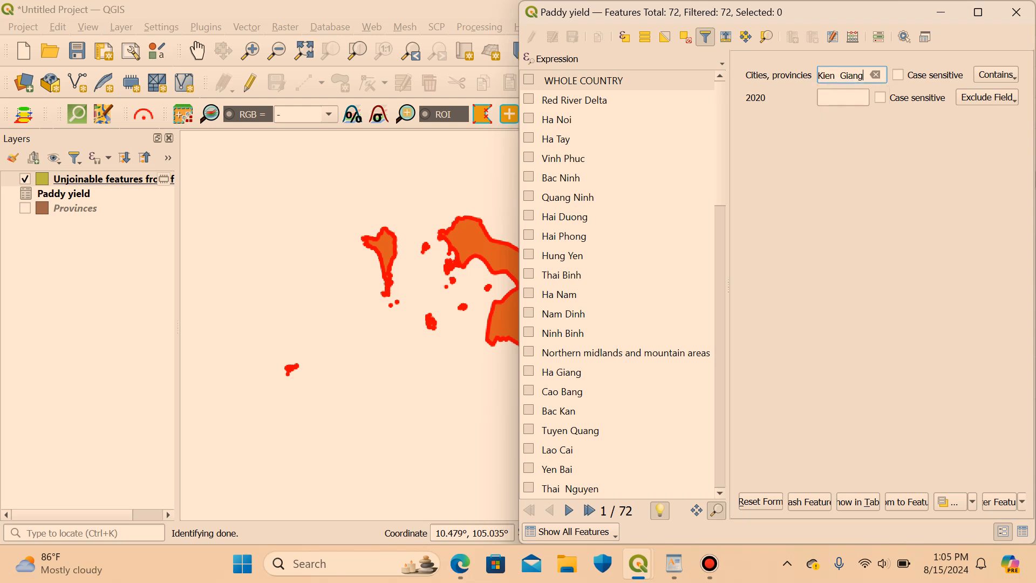
key(Return)
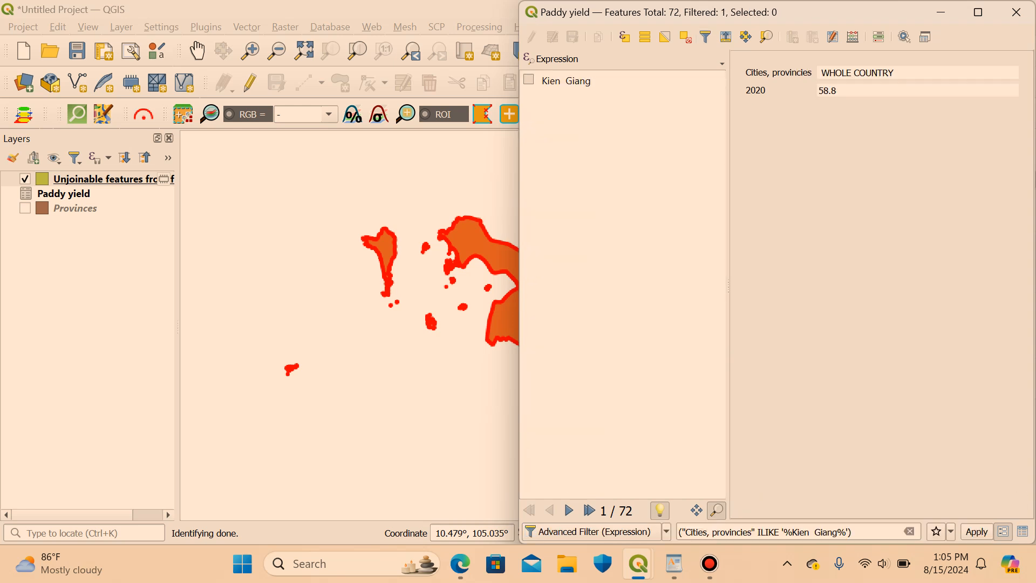
click(1023, 531)
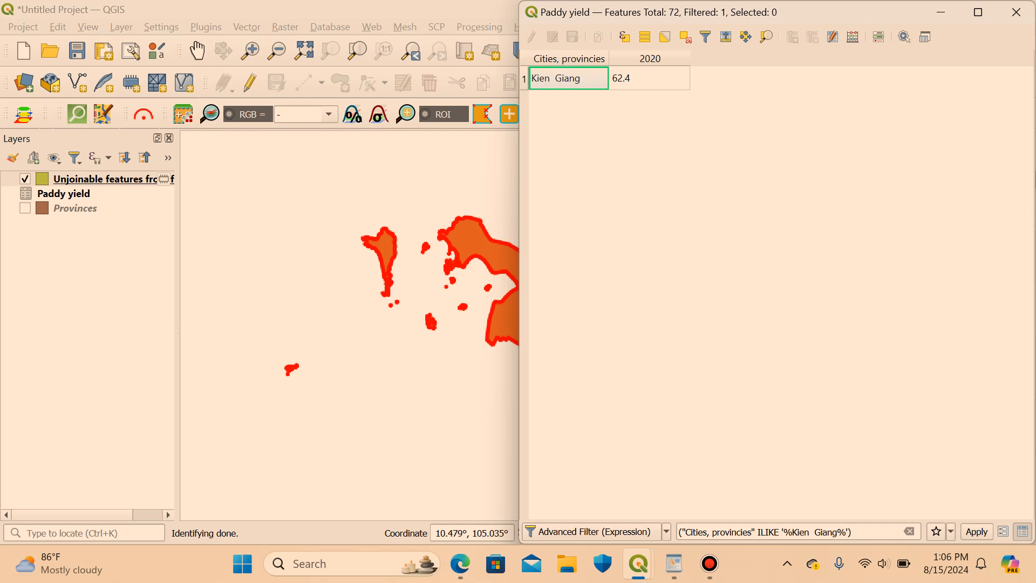
right_click(562, 83)
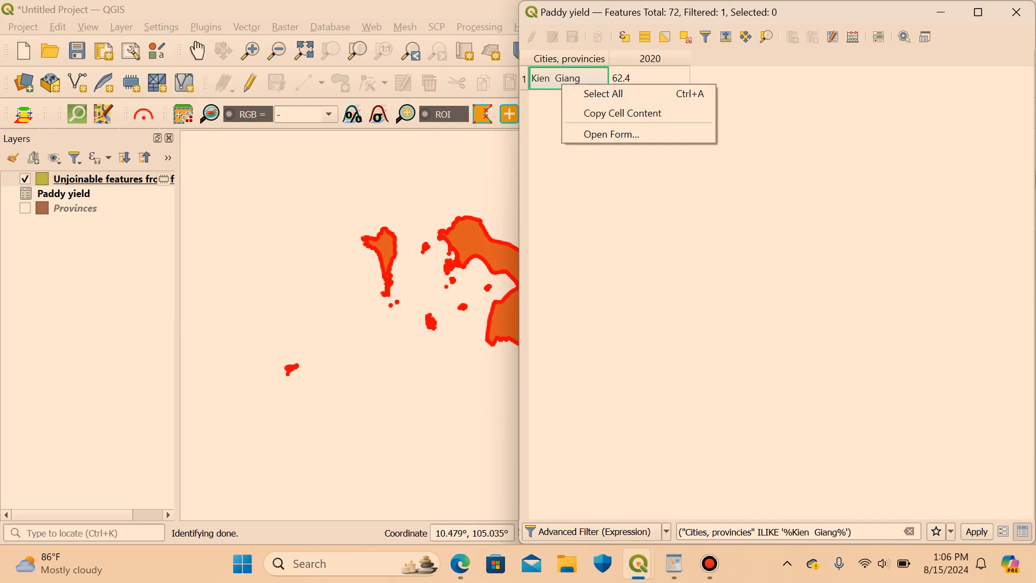
key(Escape)
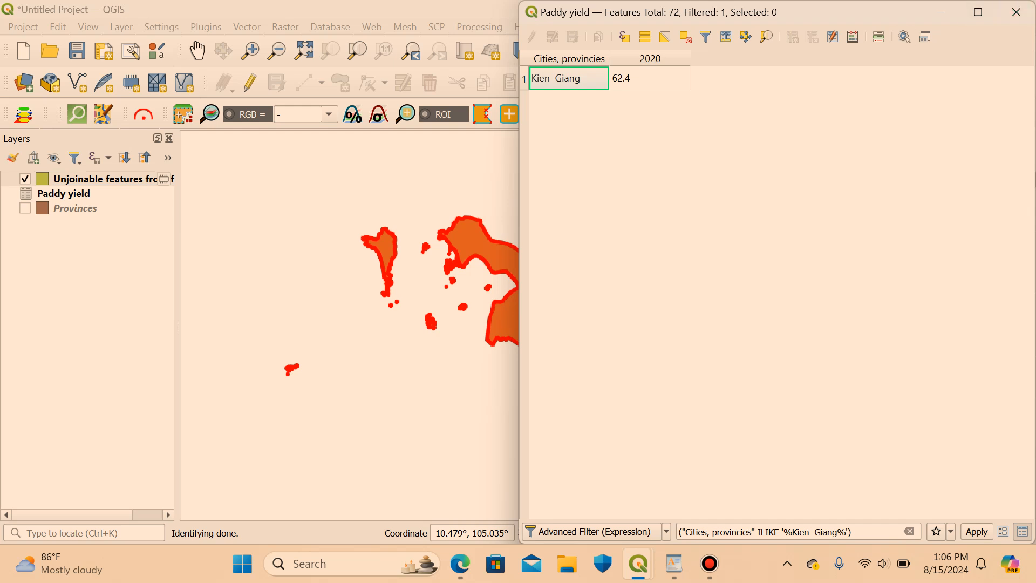
Switch to Edge and read the Stack Exchange question and answers on why the attribute table edit button is greyed out.
mouse_move(638, 564)
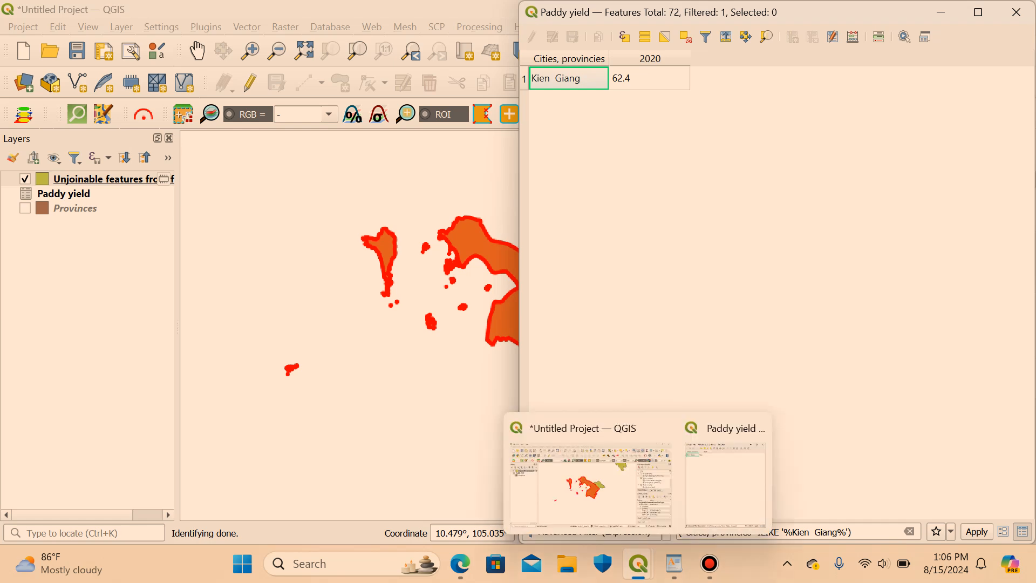
click(460, 564)
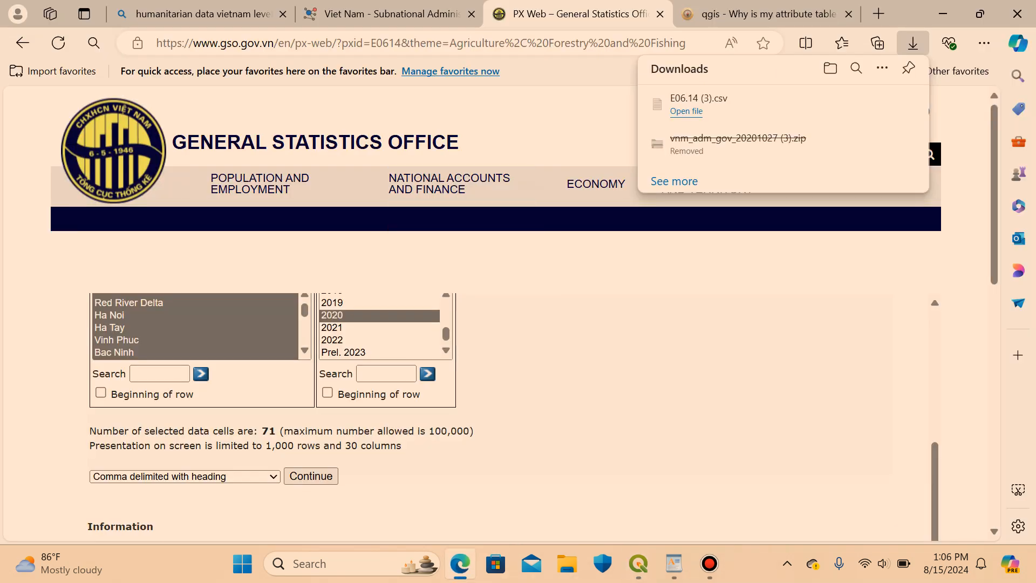
click(761, 13)
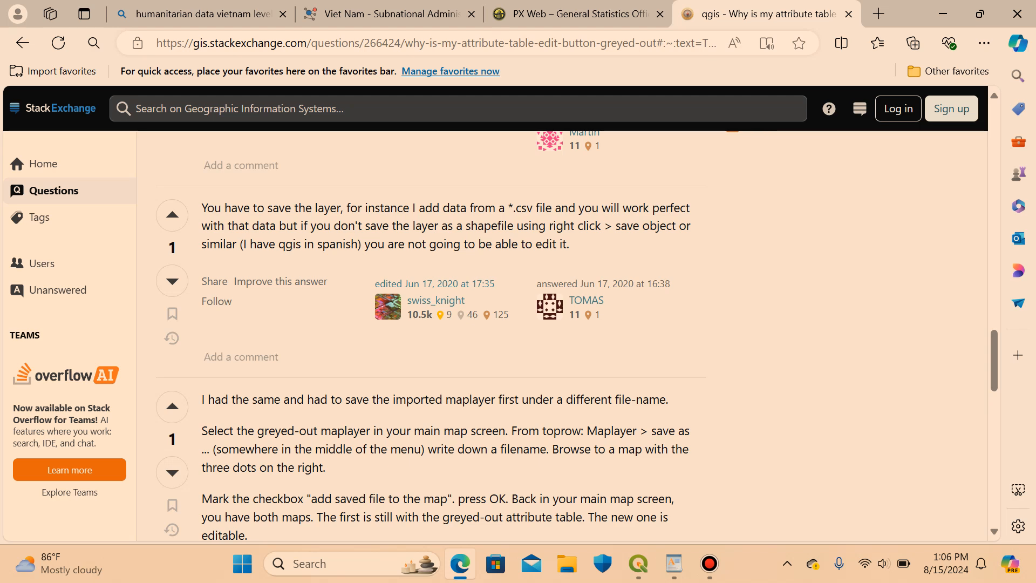
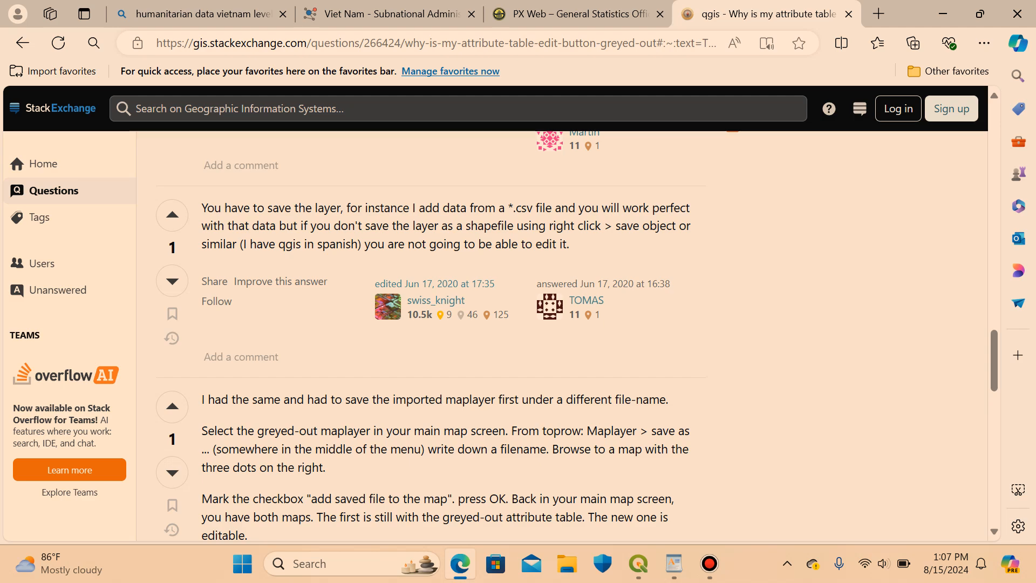
scroll(837, 521, up, 20)
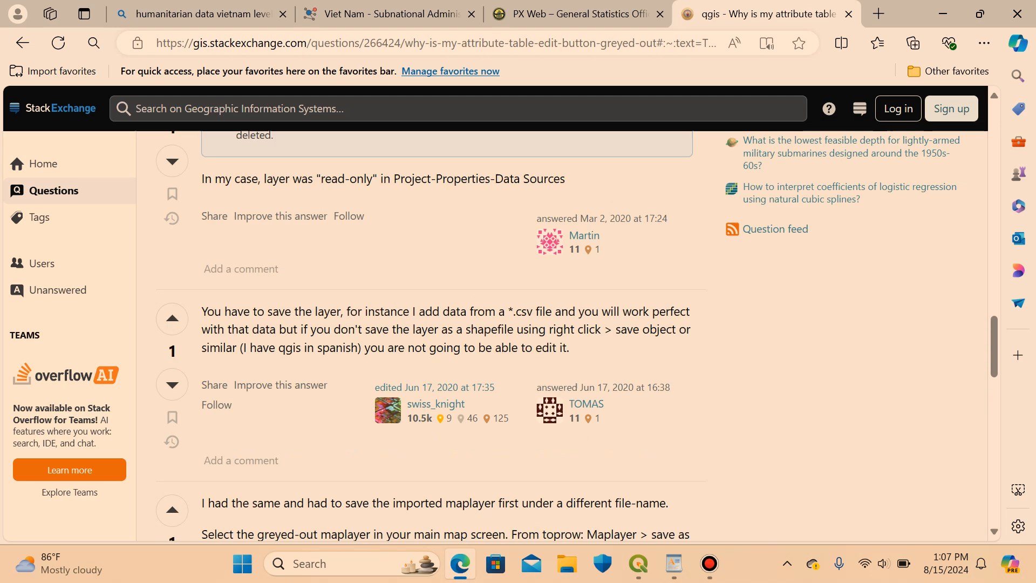
scroll(837, 521, up, 10)
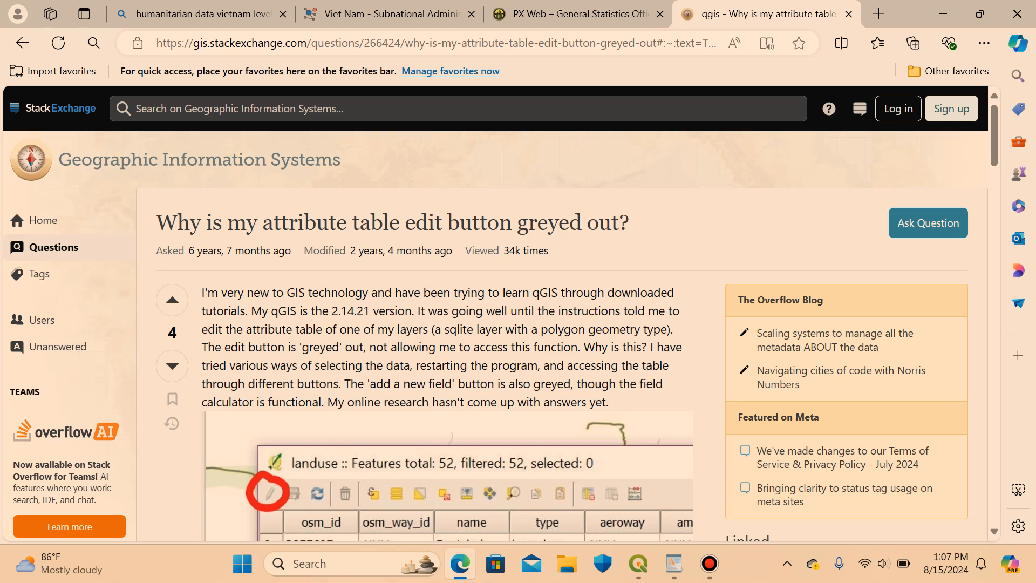
scroll(448, 378, down, 3)
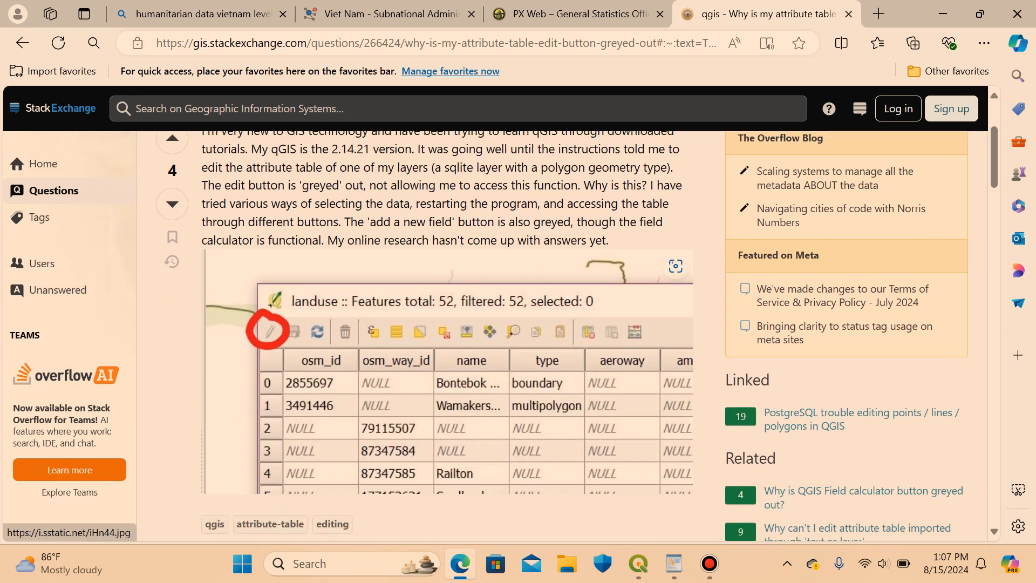
scroll(448, 378, down, 10)
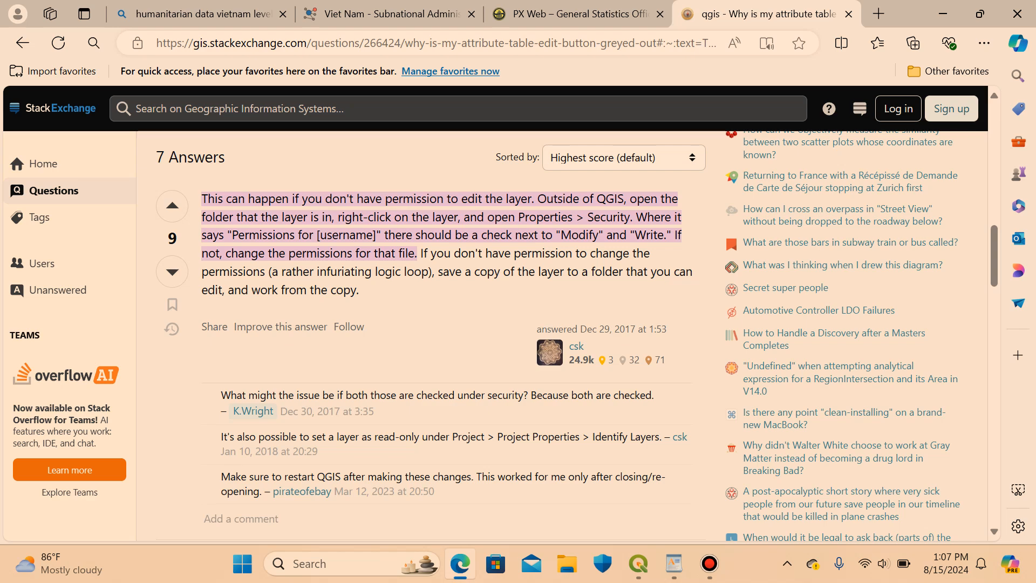
scroll(561, 334, down, 15)
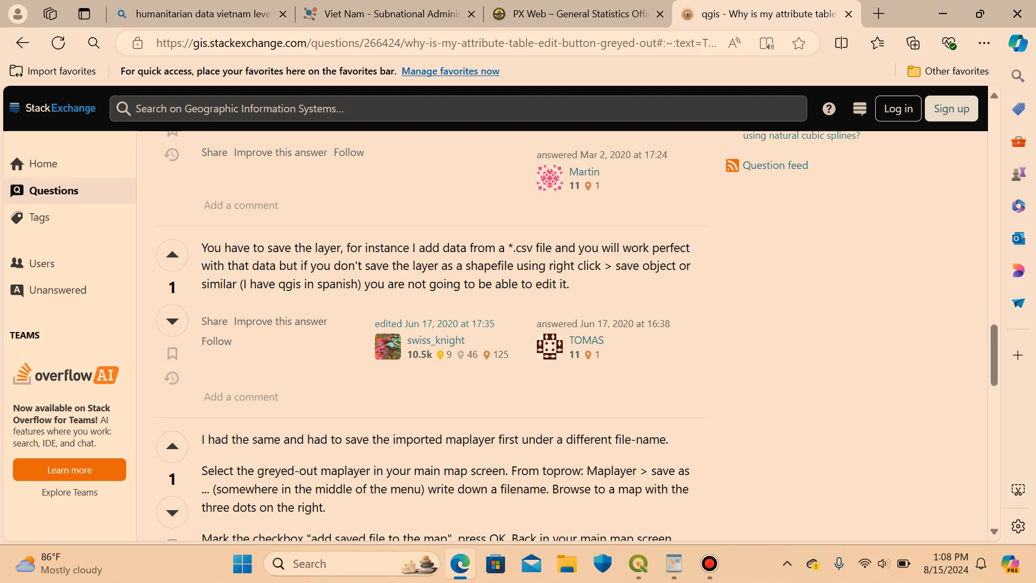
mouse_move(639, 563)
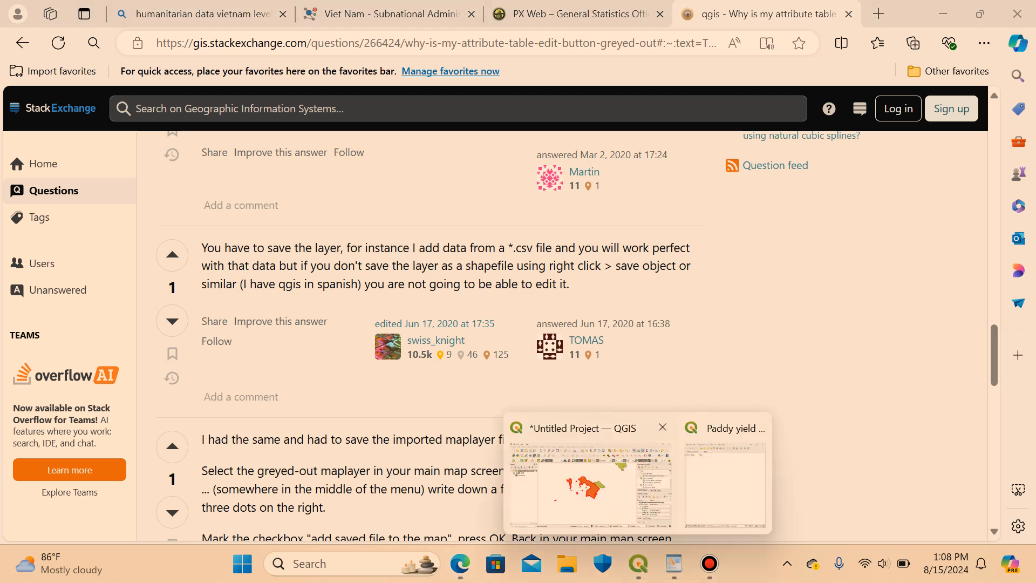
Switch back to the QGIS project's main window.
click(662, 426)
click(514, 369)
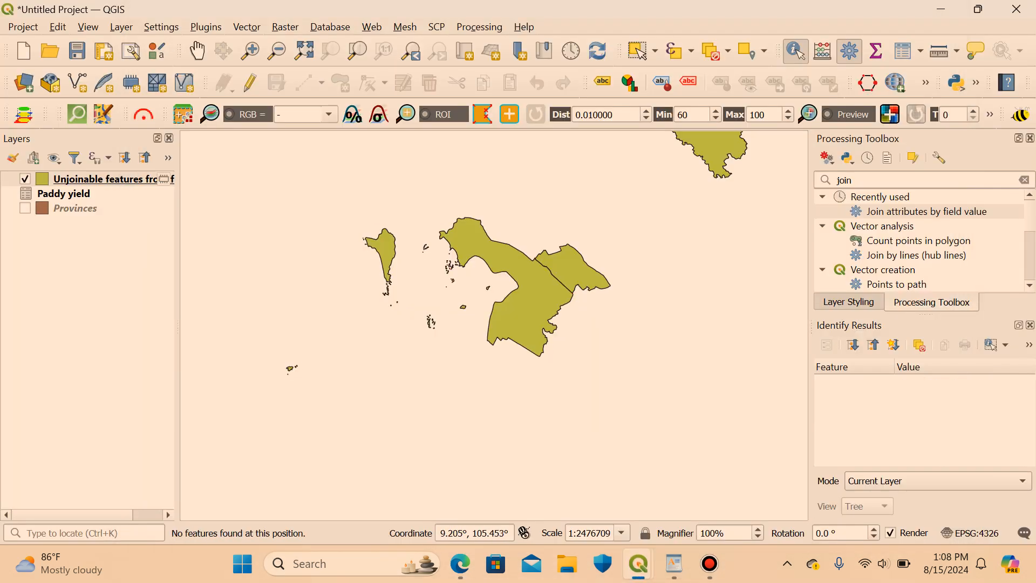
scroll(470, 293, down, 1)
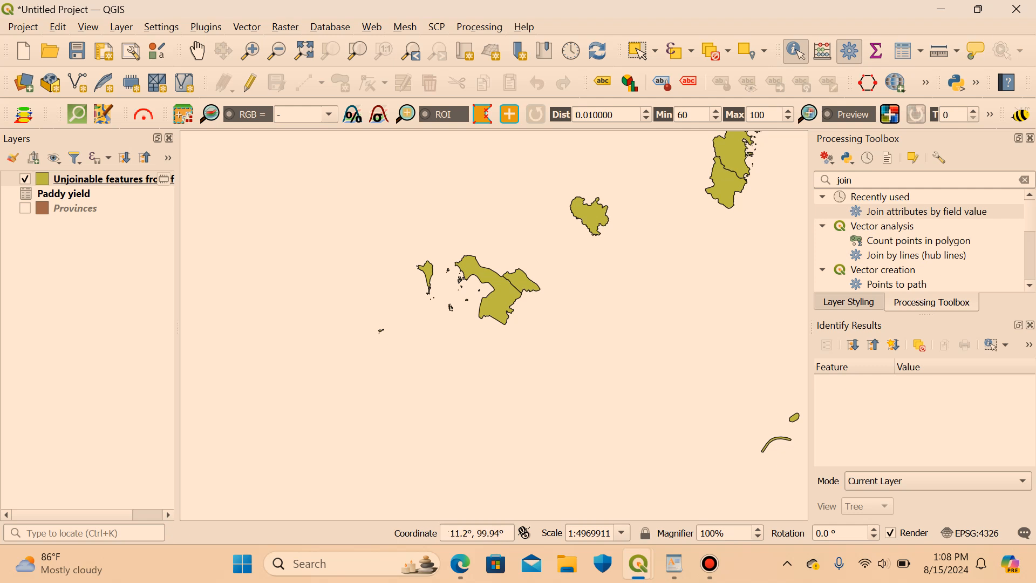
Start exporting the Paddy yield table as an ESRI Shapefile named "Paddy yield shapefile" in the RicePaddy folder.
click(64, 193)
right_click(79, 193)
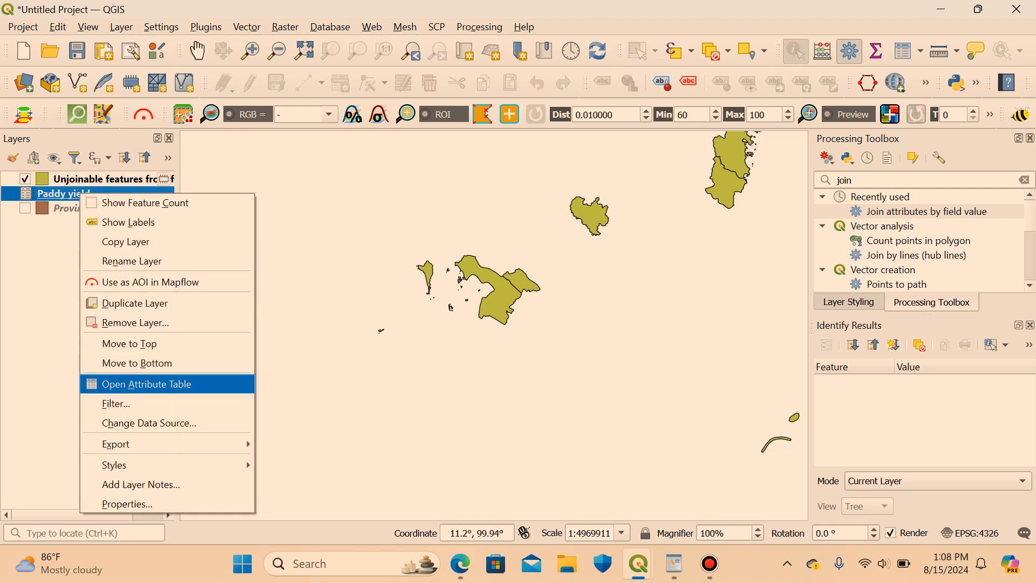
mouse_move(135, 444)
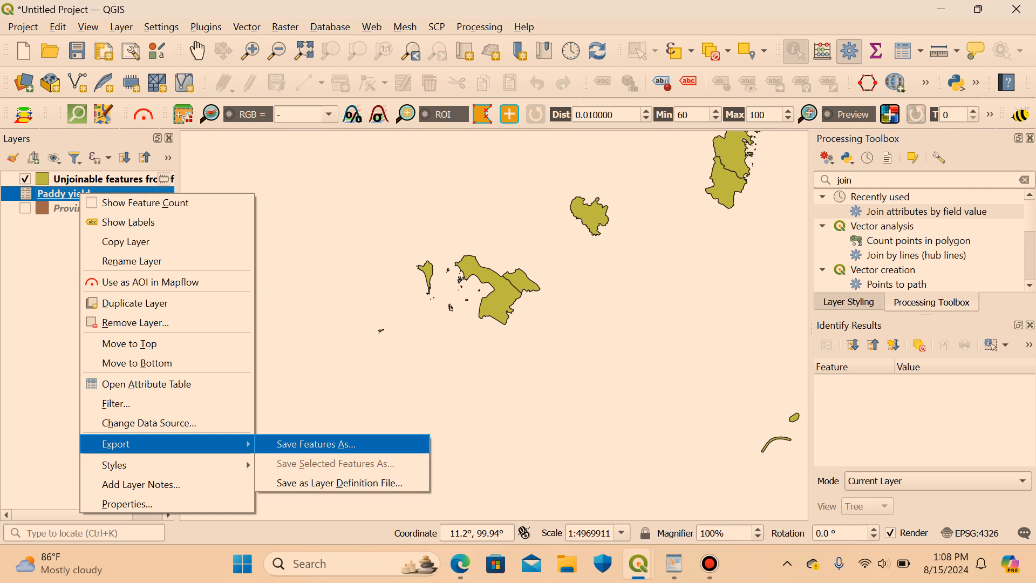
click(316, 445)
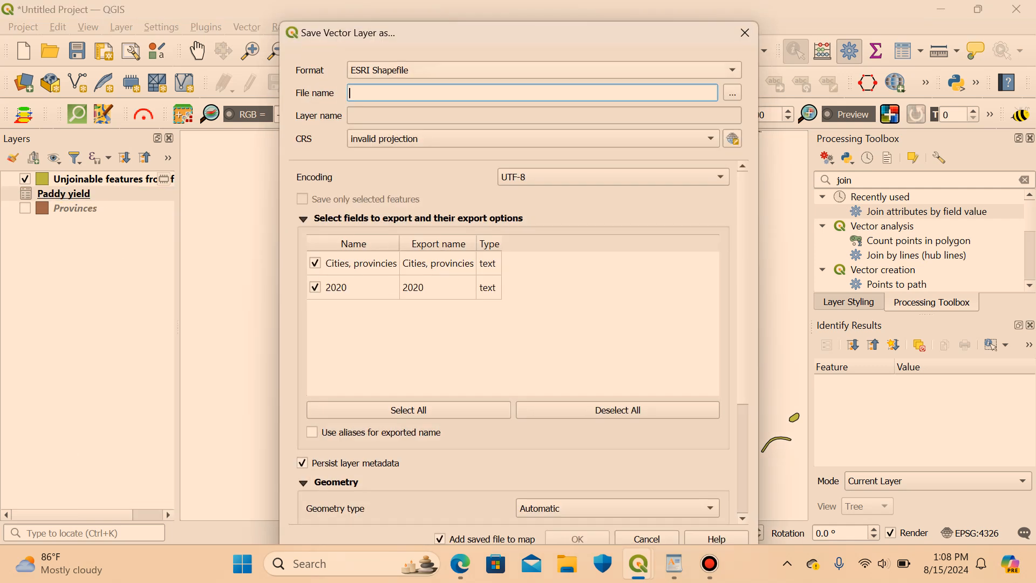
click(733, 92)
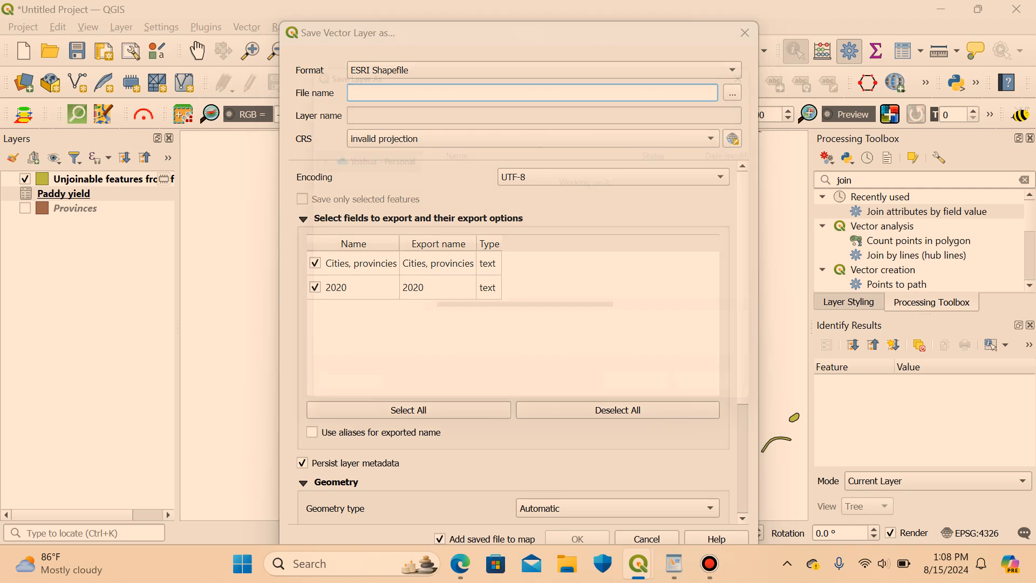
double_click(470, 174)
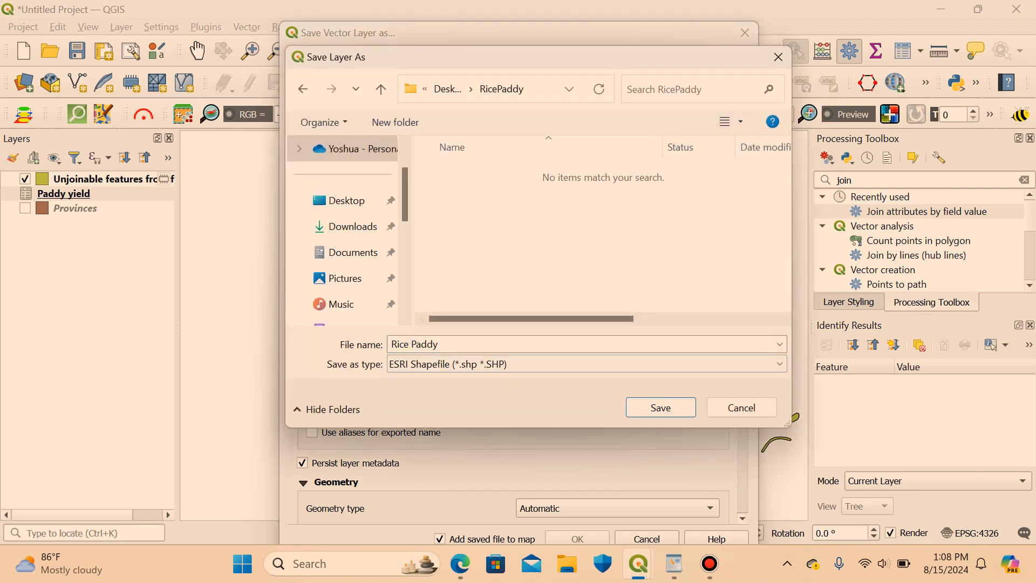
click(485, 344)
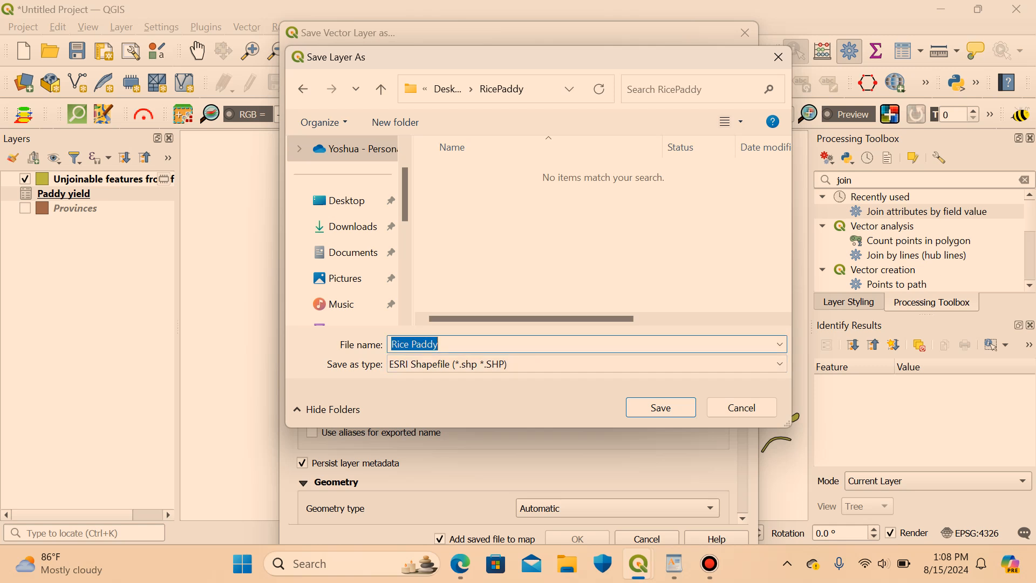
text(Pa)
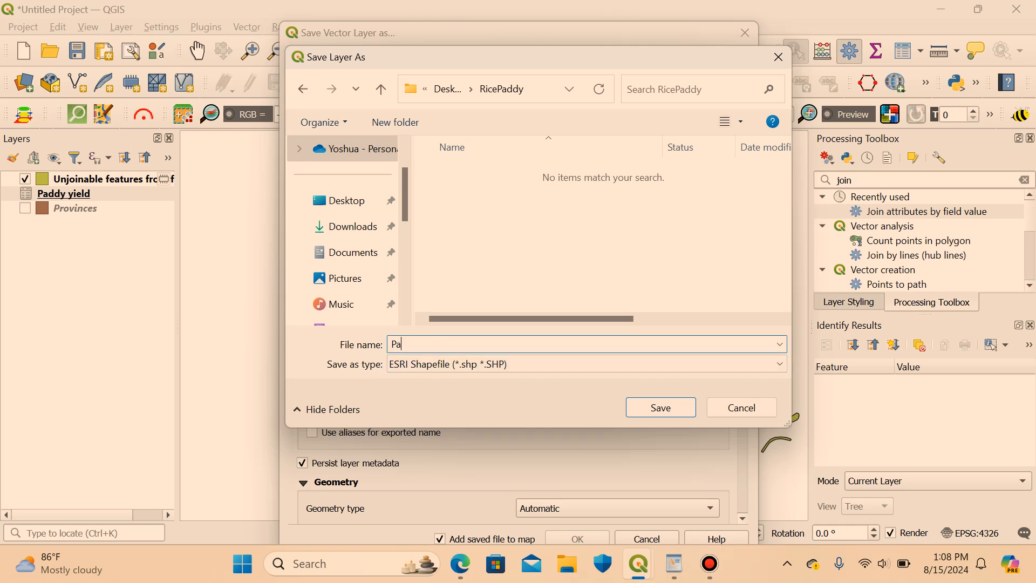
text(ddy yield shapefile)
click(661, 408)
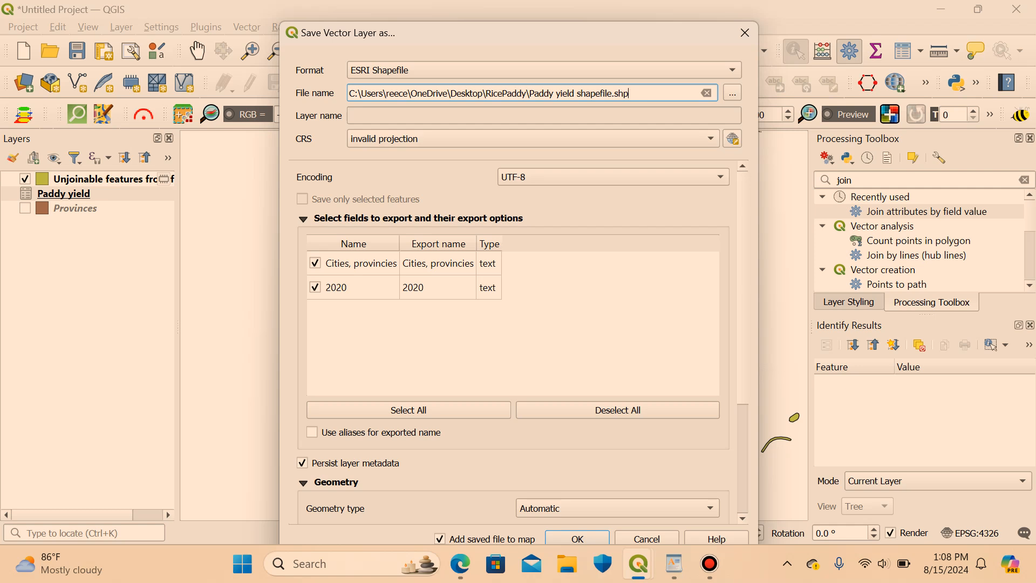
Try to export the table with geometry type No Geometry and layer metadata persisted, and dismiss the error.
scroll(512, 345, down, 1)
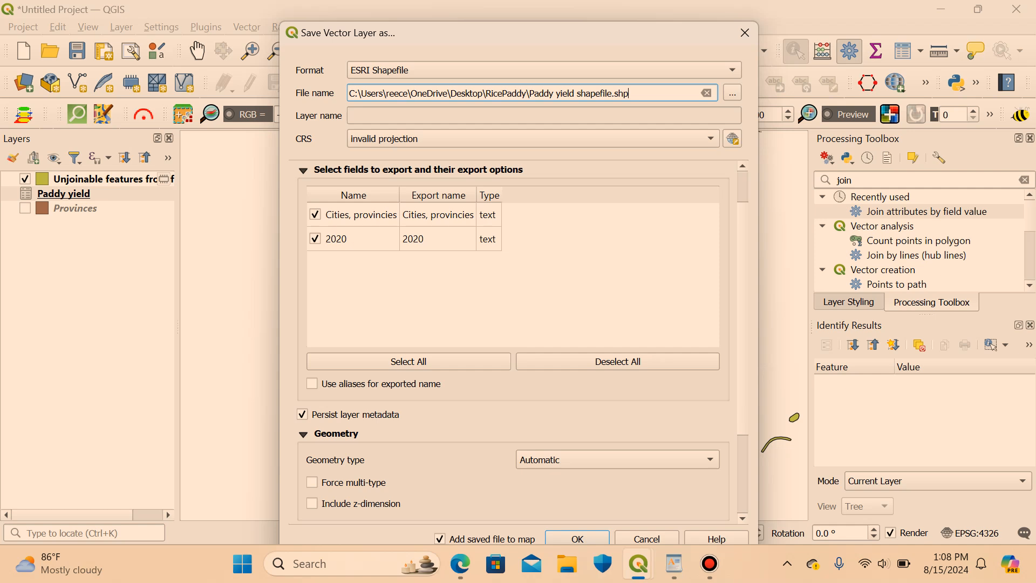
scroll(513, 340, down, 3)
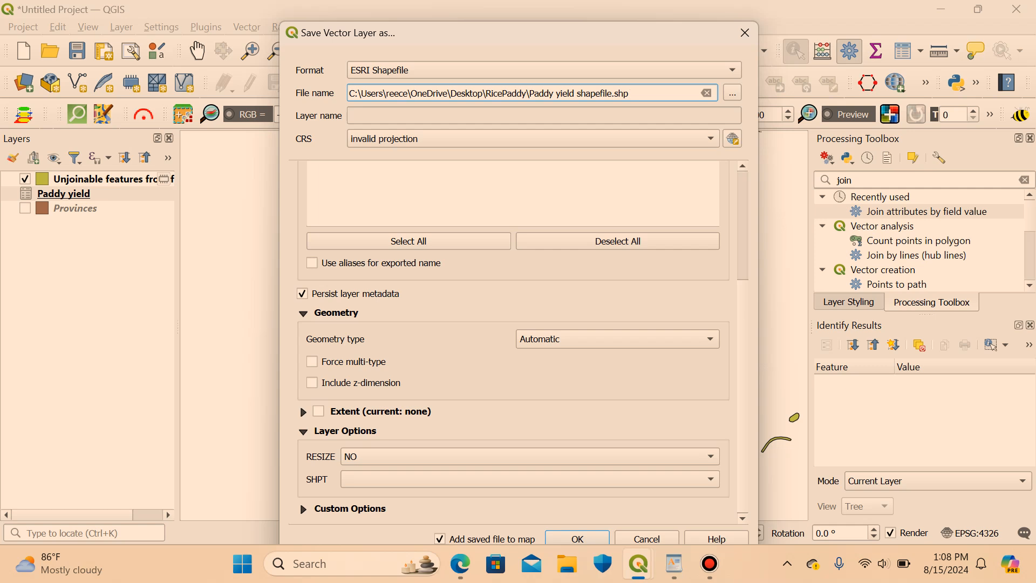
click(617, 339)
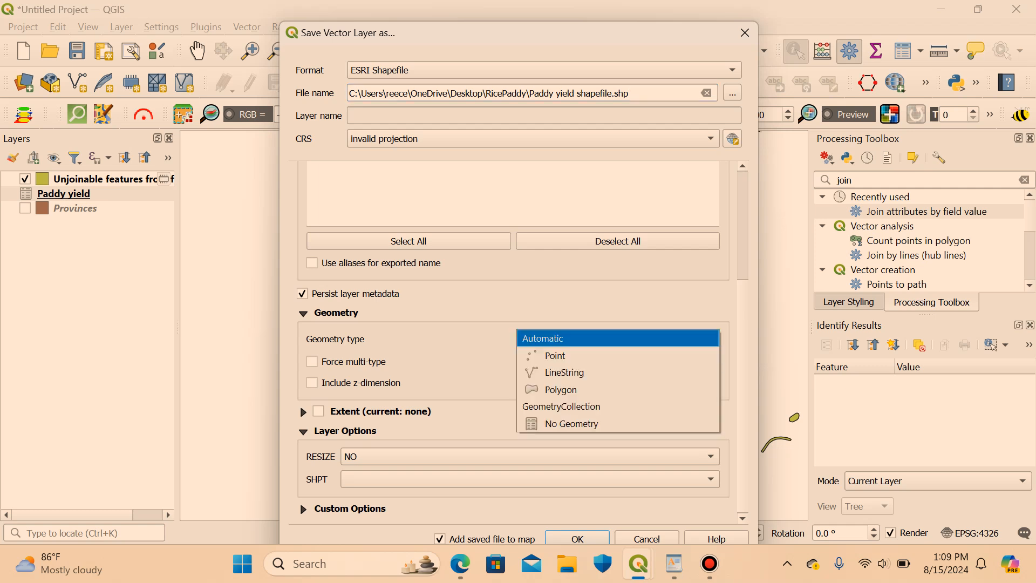
click(572, 424)
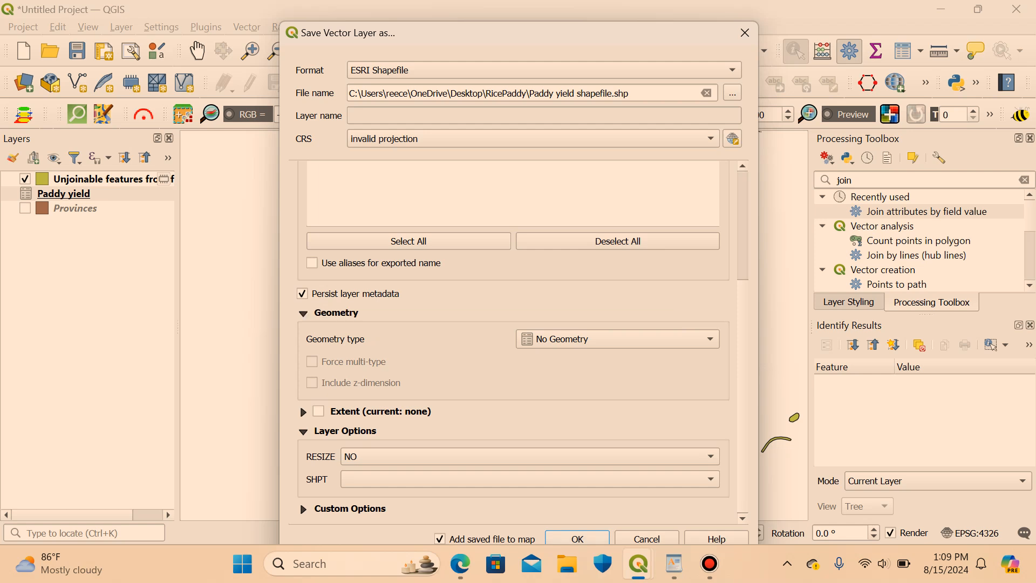
click(578, 539)
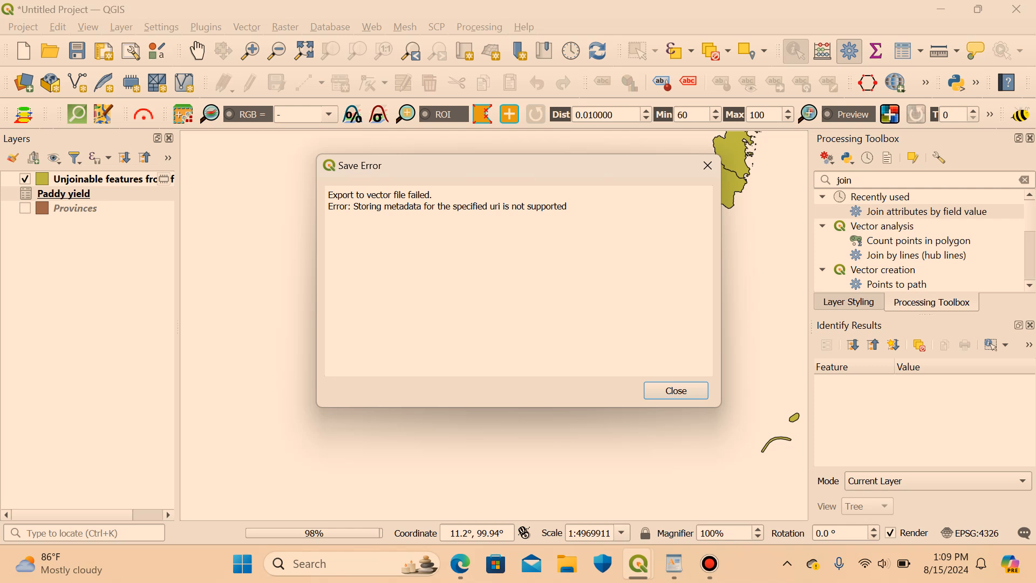
drag(425, 206, 381, 206)
click(676, 390)
Start another ESRI Shapefile export of the Paddy yield table, named PaddyYieldShp, in the RicePaddy folder.
right_click(87, 194)
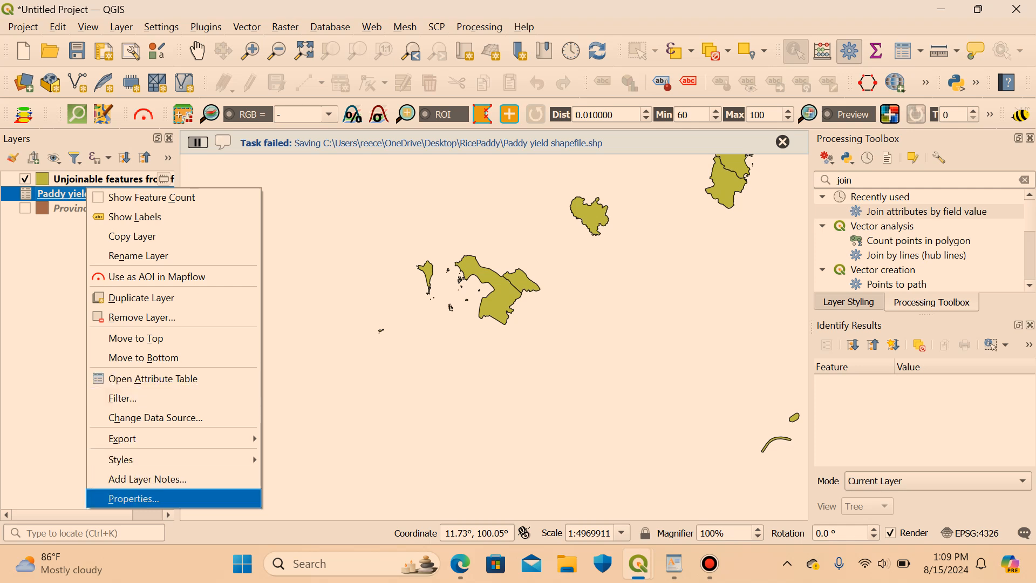
mouse_move(227, 439)
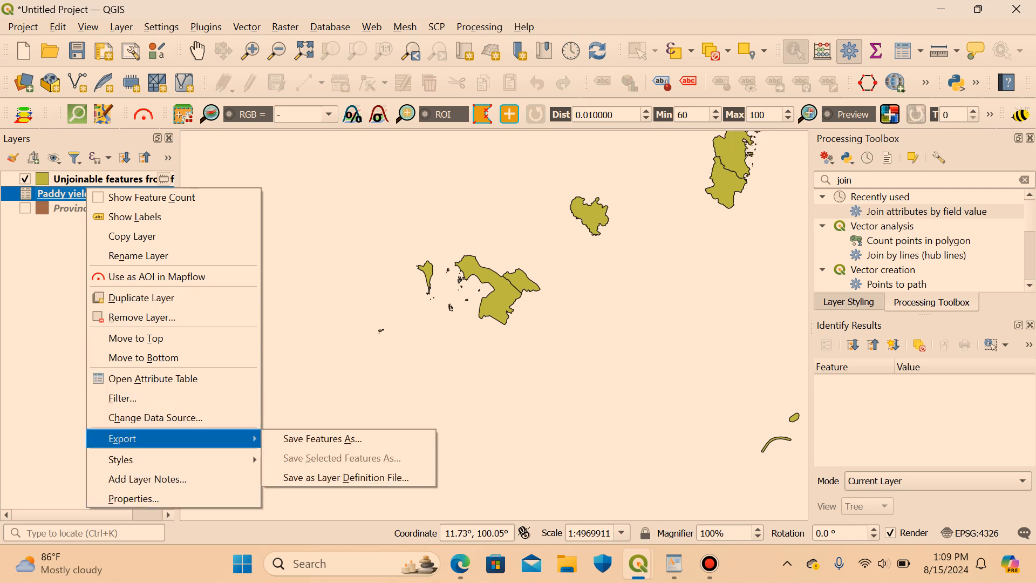
click(319, 438)
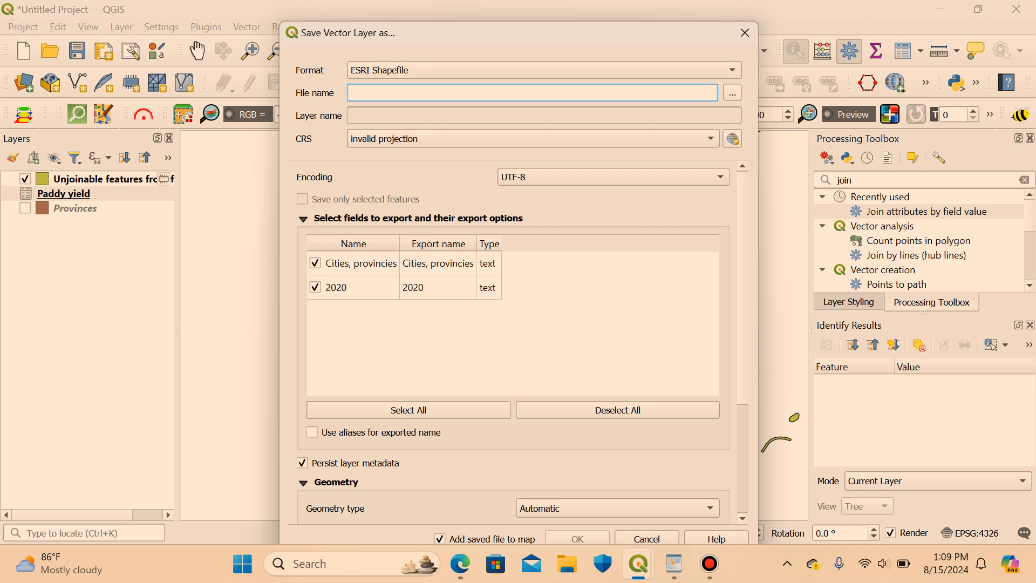
click(732, 93)
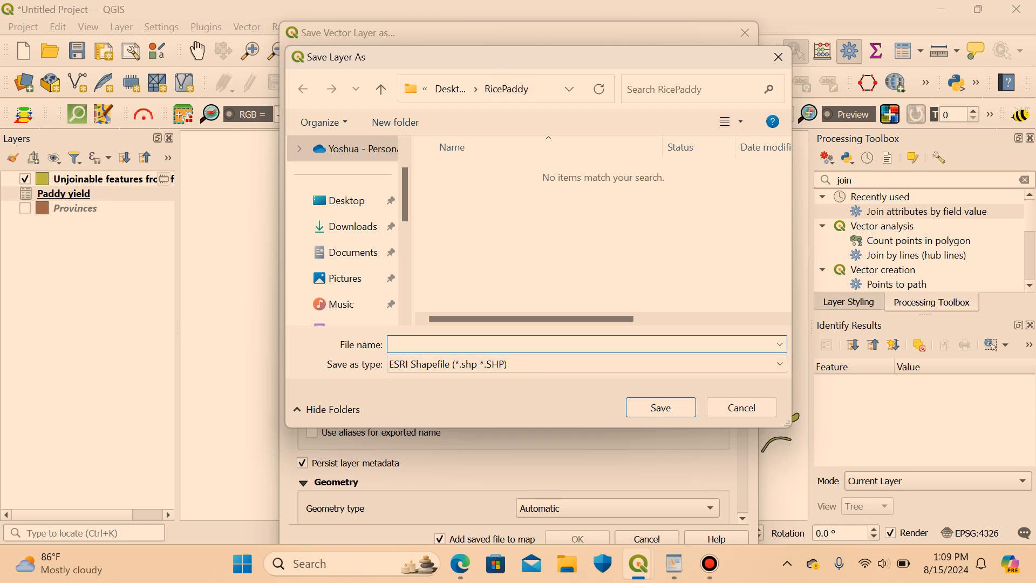
text(Pa)
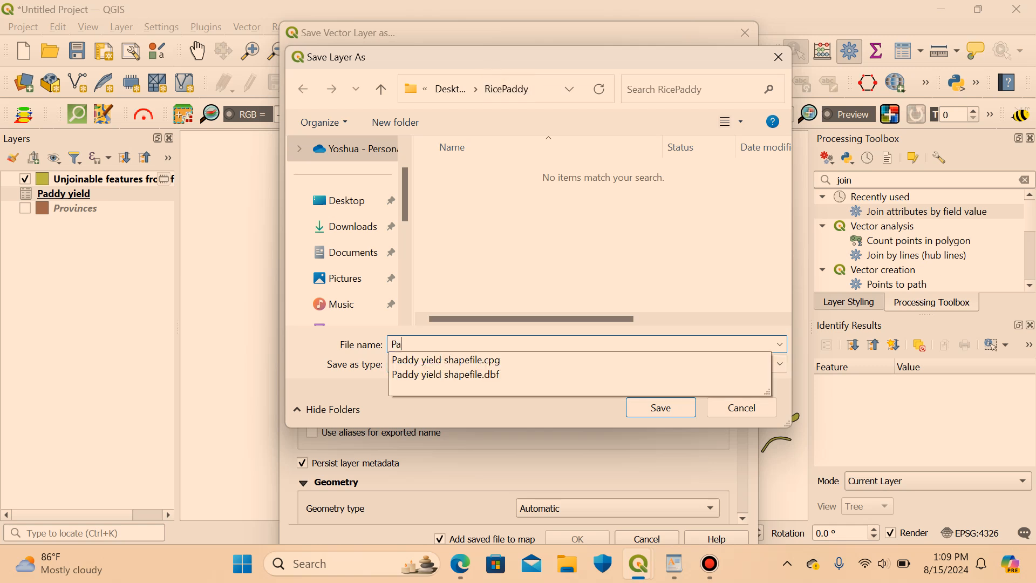
text(ddyYie)
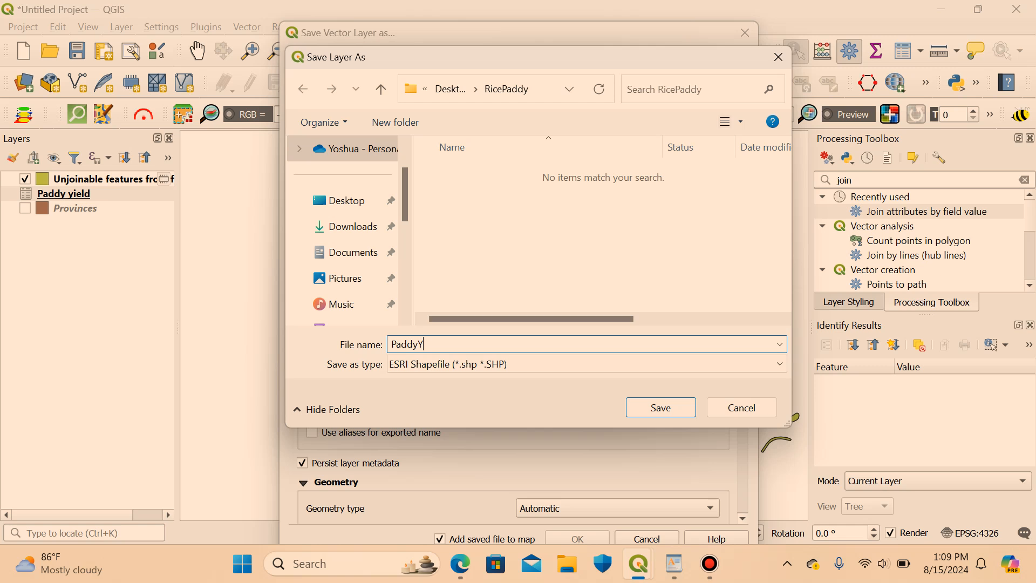
key(BackSpace)
key(BackSpace)
text(ieldShp)
key(Return)
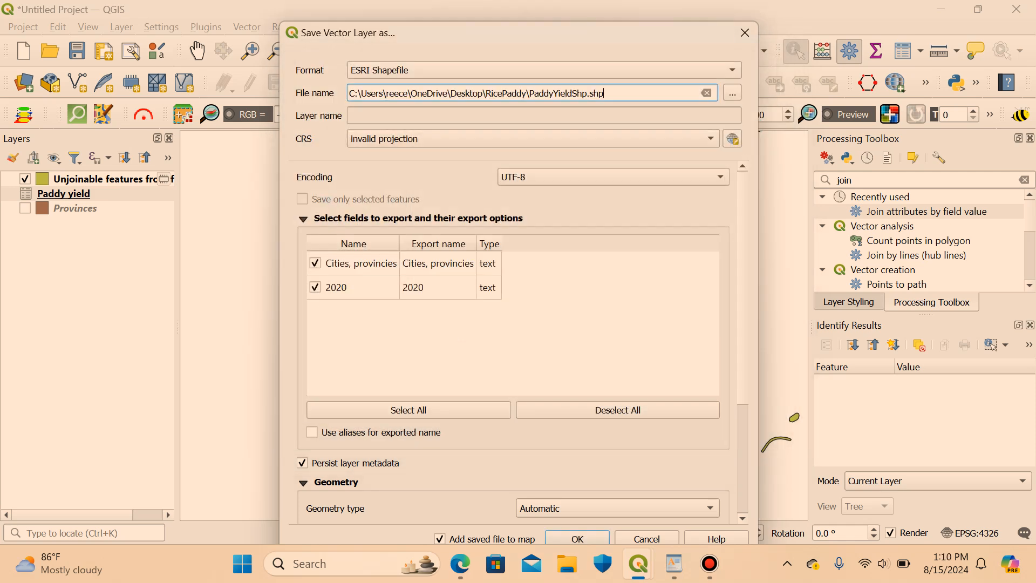
Turn off persisting layer metadata, set the geometry type to No Geometry, and run the export.
scroll(512, 340, down, 2)
click(302, 415)
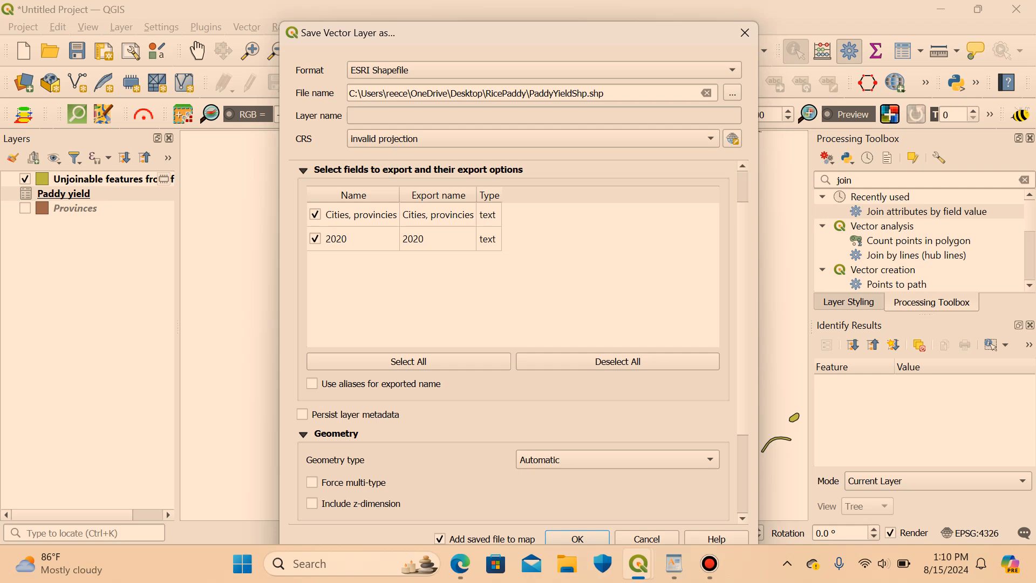
scroll(512, 340, down, 2)
click(617, 410)
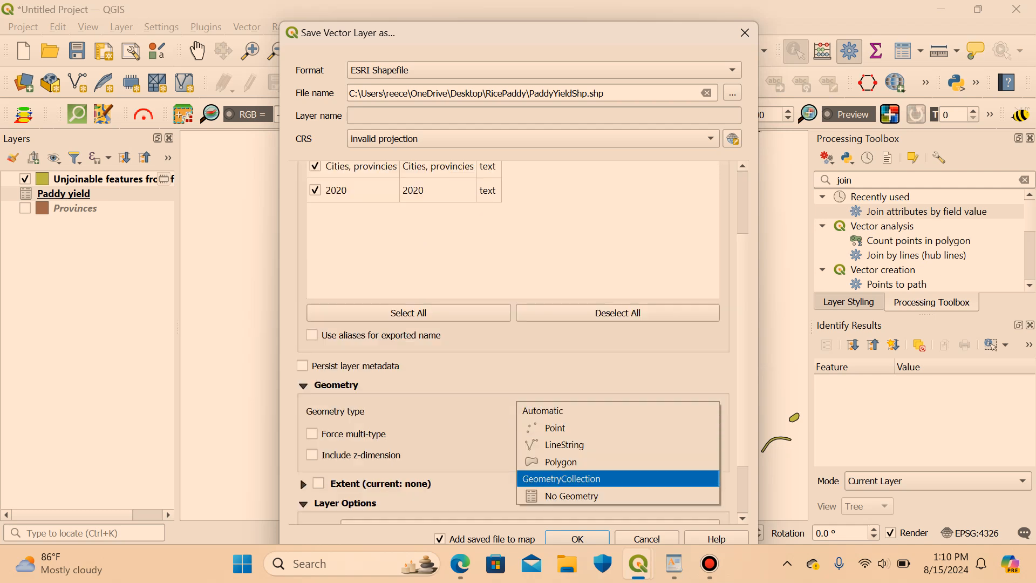
click(567, 495)
scroll(512, 340, down, 2)
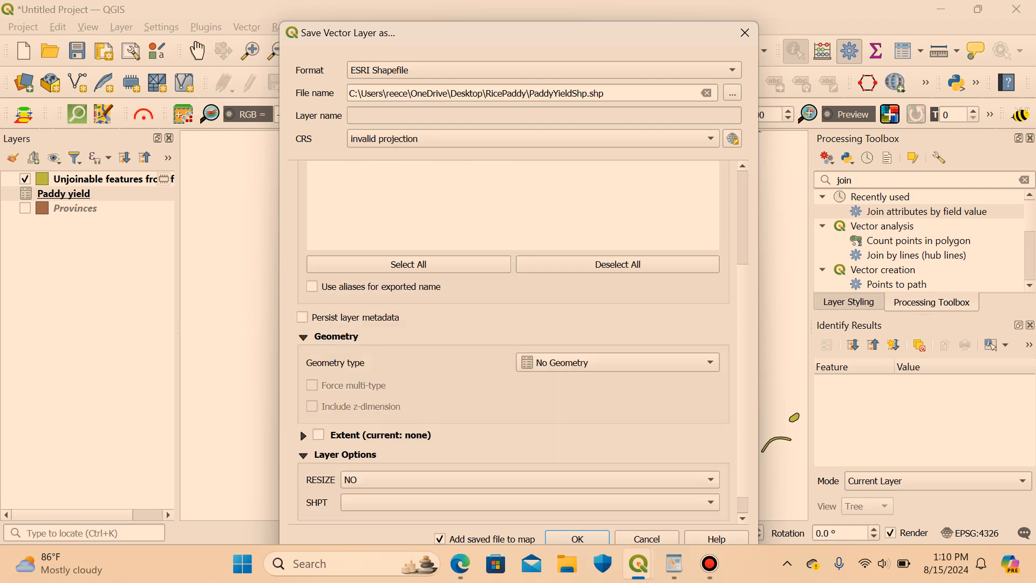
scroll(523, 372, down, 1)
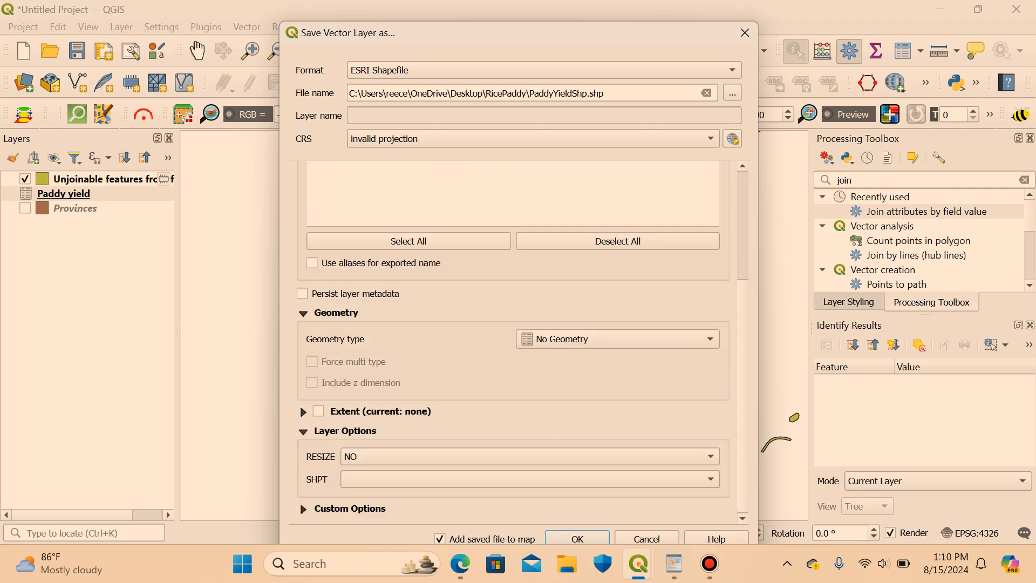
click(577, 538)
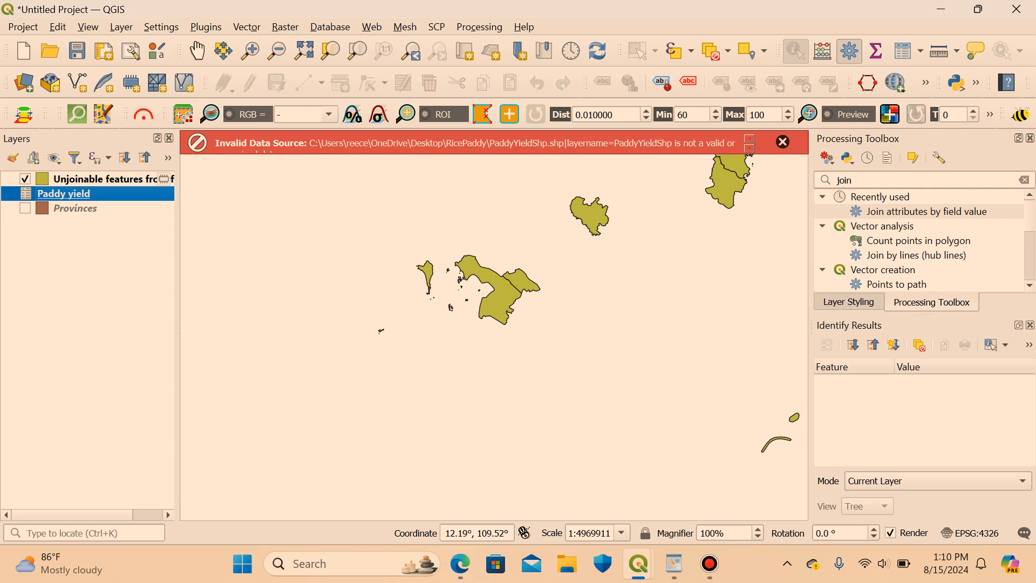
scroll(405, 284, down, 1)
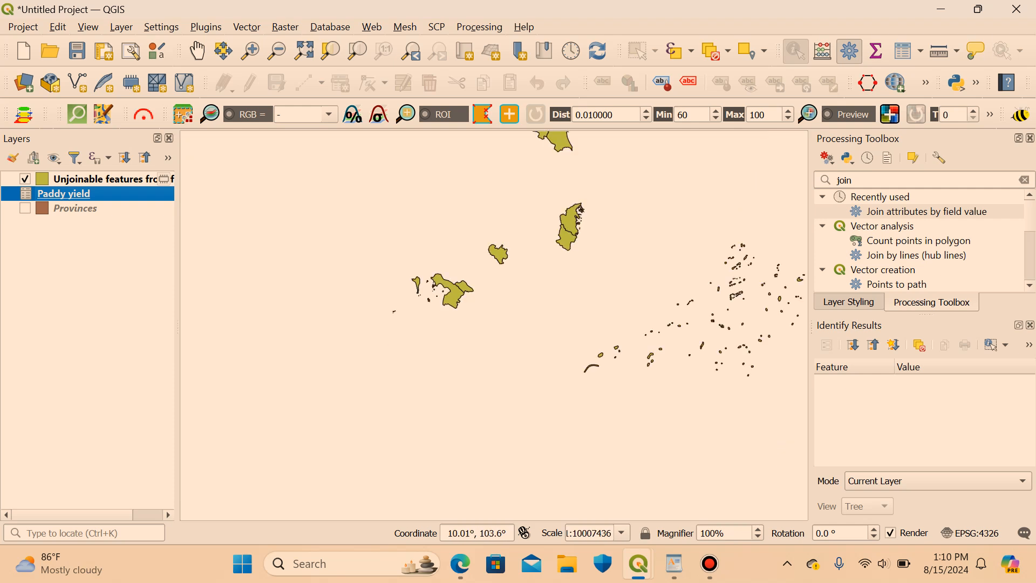
scroll(410, 290, down, 1)
drag(459, 272, 464, 385)
Open the RicePaddy folder on the Desktop in File Explorer.
key(super+e)
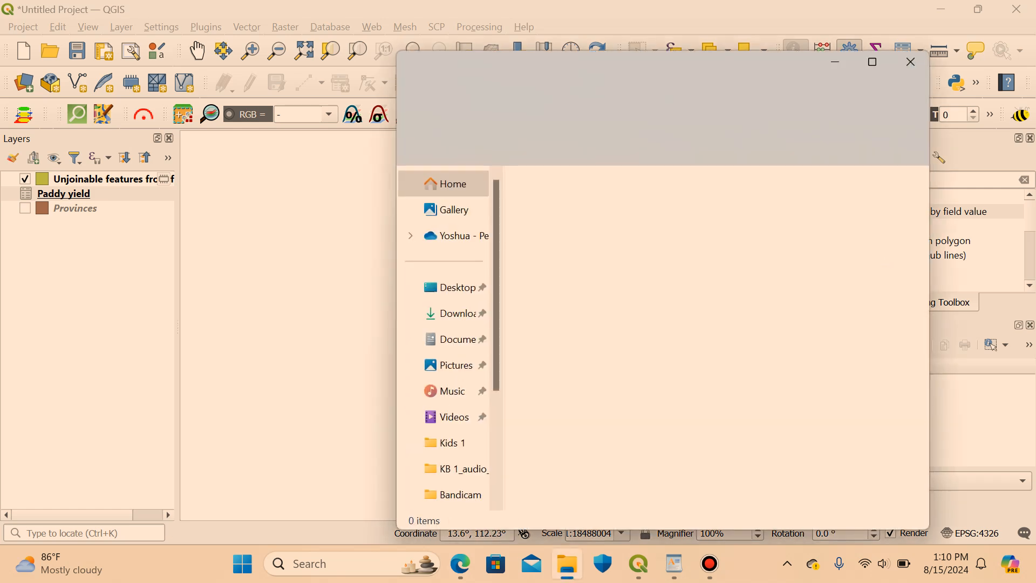
click(456, 288)
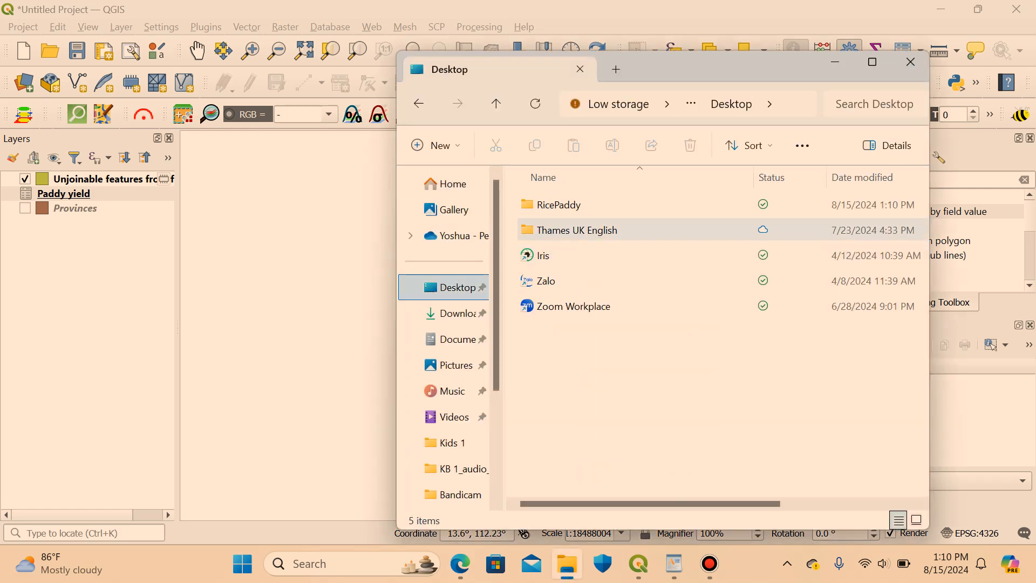
double_click(559, 204)
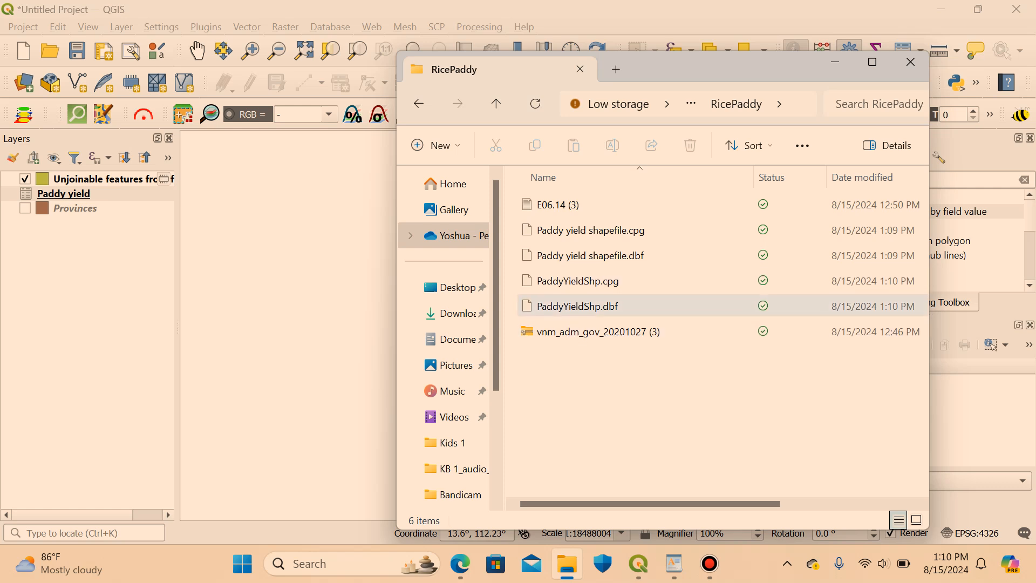
Delete Paddy yield shapefile.cpg and Paddy yield shapefile.dbf from the RicePaddy folder.
drag(627, 256, 653, 327)
ctrl+click(600, 230)
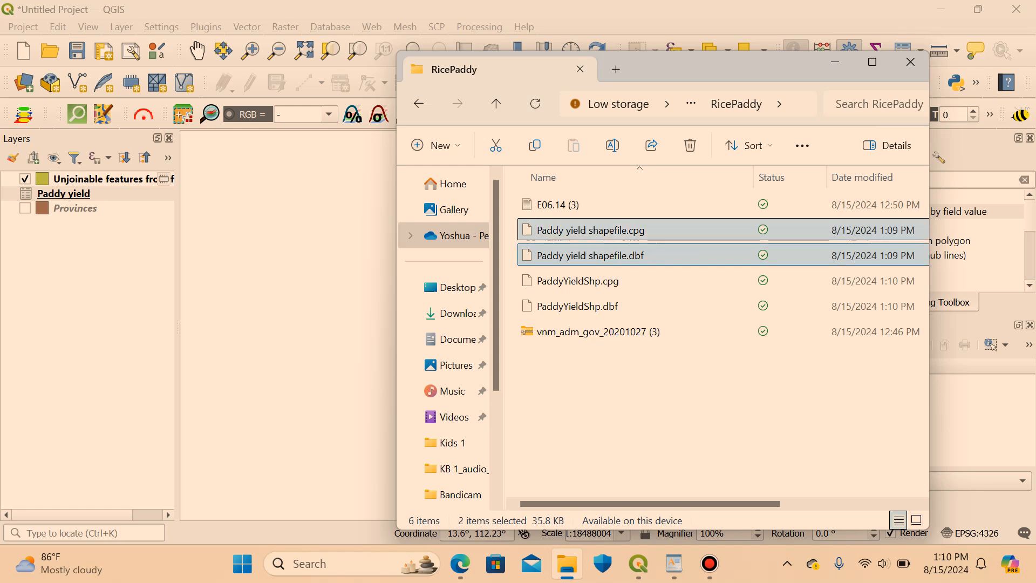
right_click(600, 230)
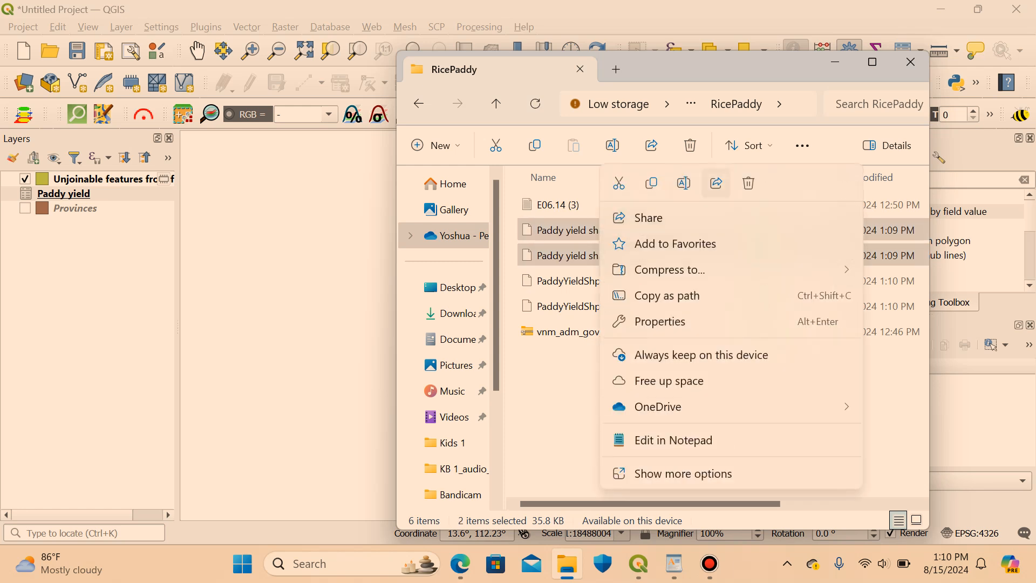
key(Delete)
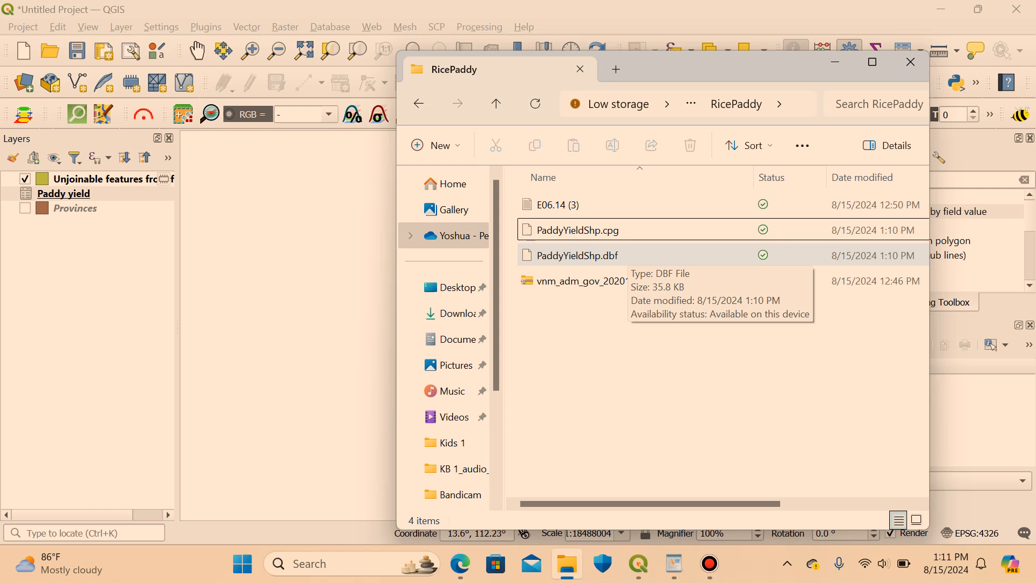
Add PaddyYieldShp.dbf from the RicePaddy folder to the QGIS project as a table layer.
drag(621, 255, 92, 291)
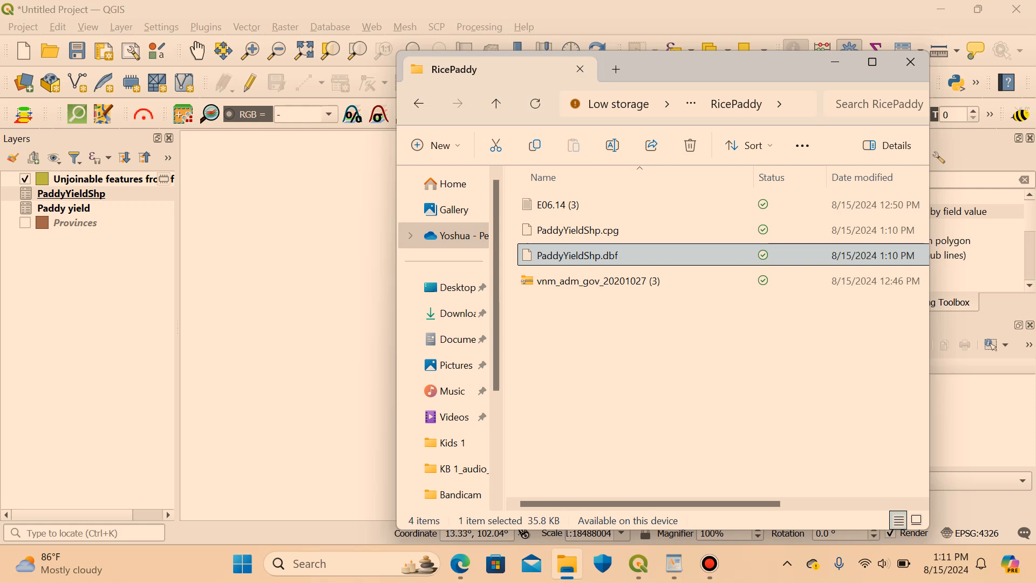
Close the file browser and examine the attribute table of the PaddyYieldShp layer in a full-size window.
click(910, 61)
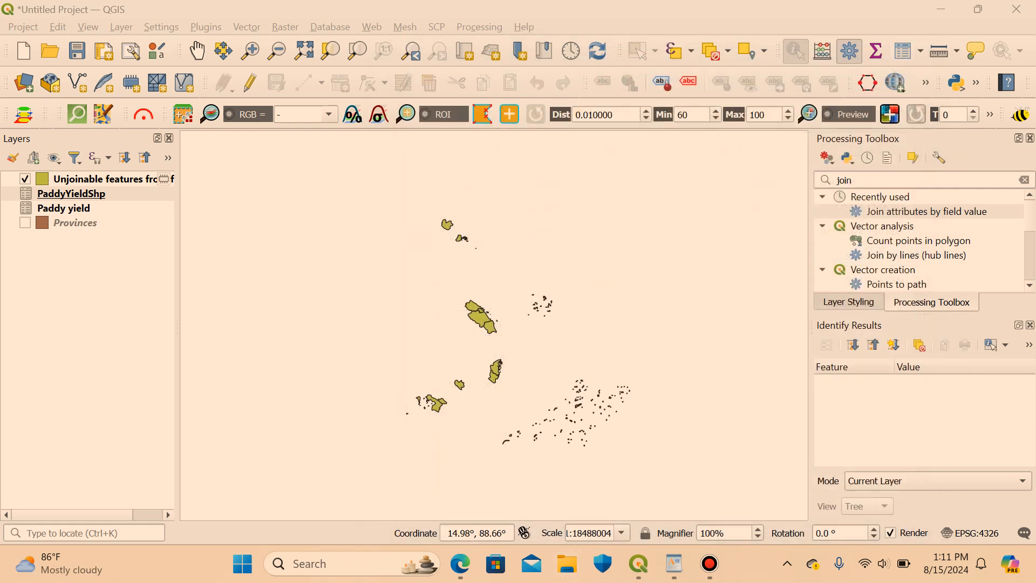
right_click(66, 194)
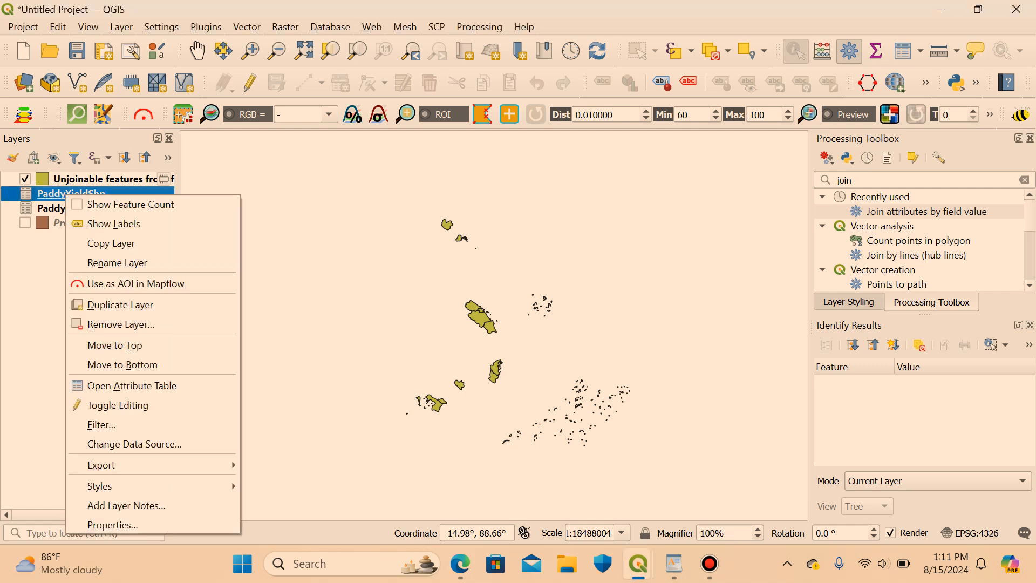
click(132, 386)
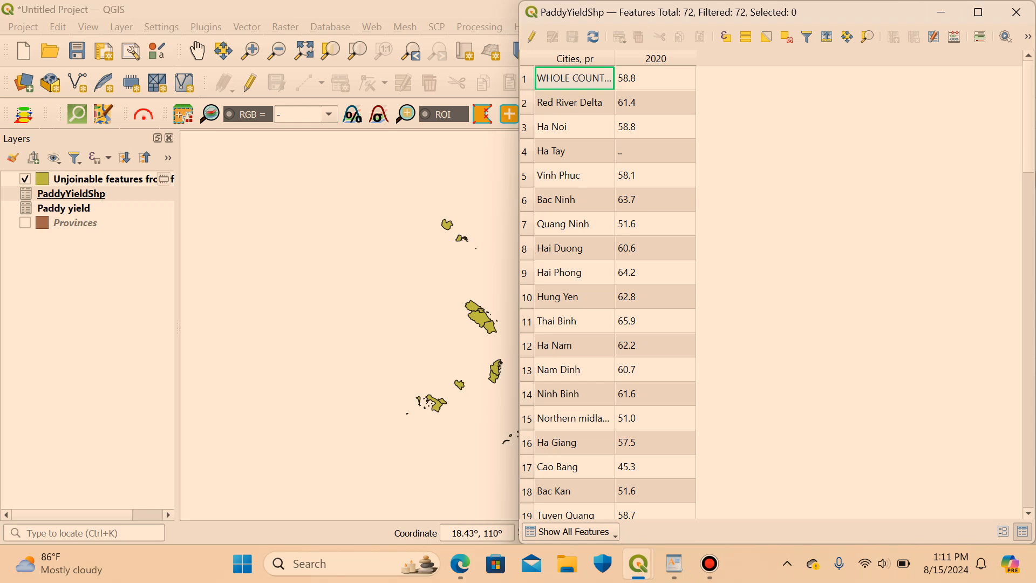
click(978, 12)
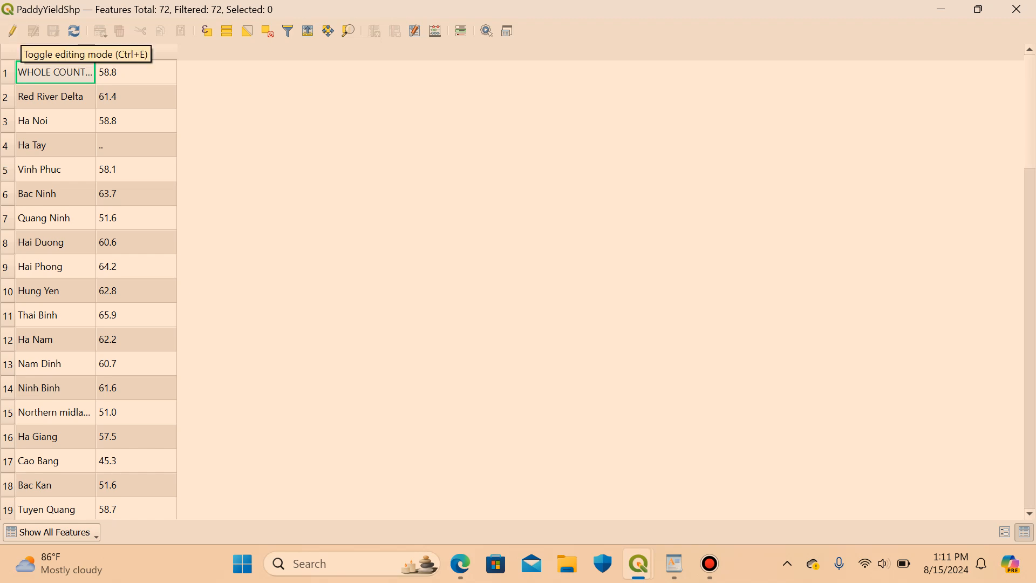
click(941, 9)
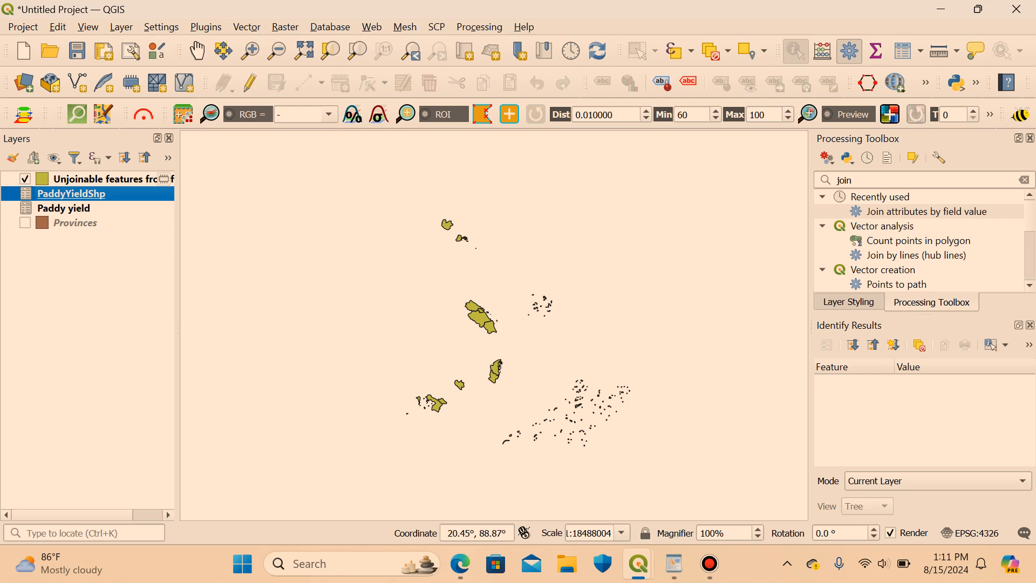
Move the Paddy yield layer below Provinces and identify the large southwestern coastal polygon in the unjoinable features layer.
drag(64, 208, 67, 242)
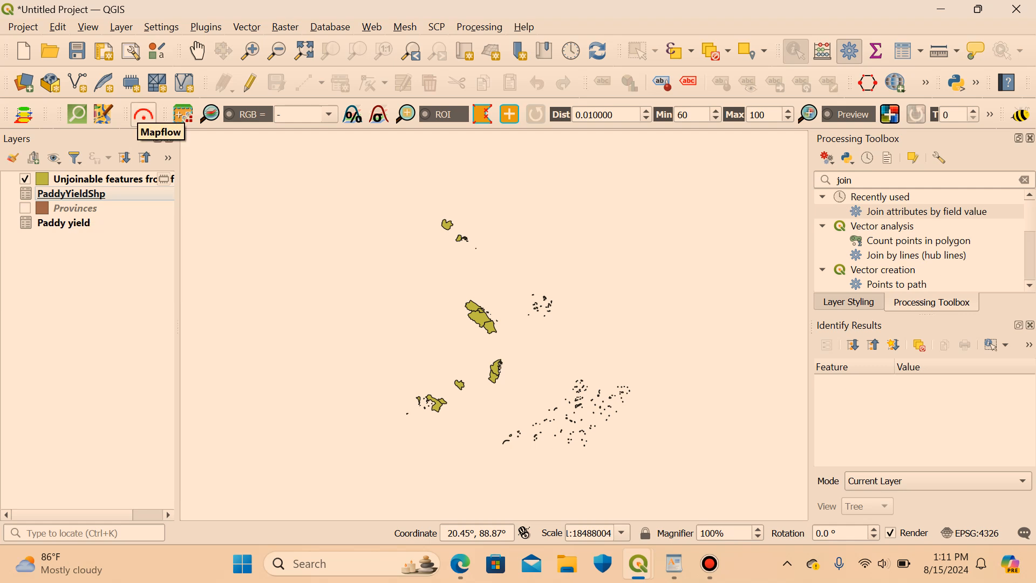
scroll(412, 429, up, 2)
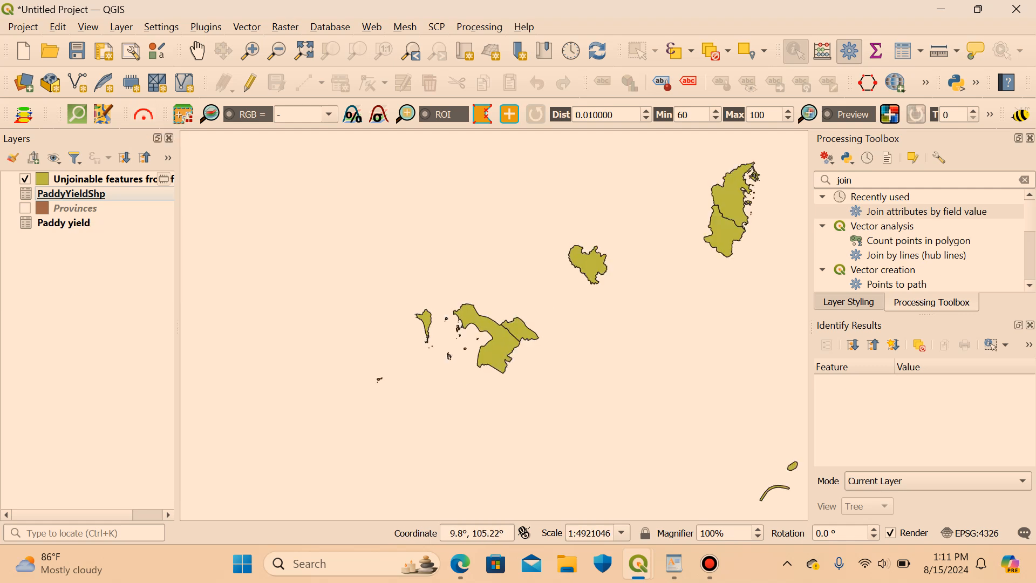
scroll(500, 348, up, 1)
click(499, 348)
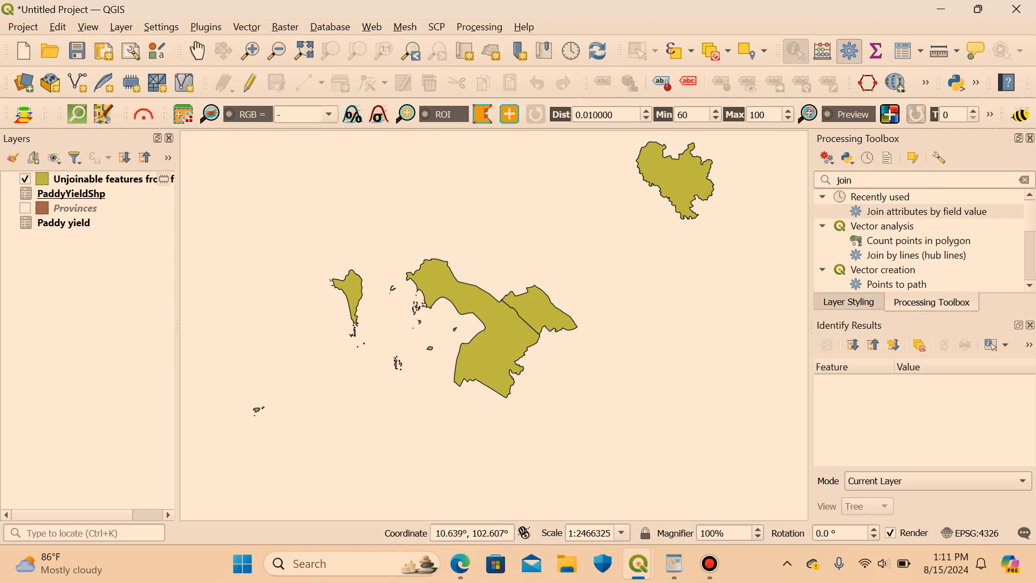
click(106, 179)
click(500, 344)
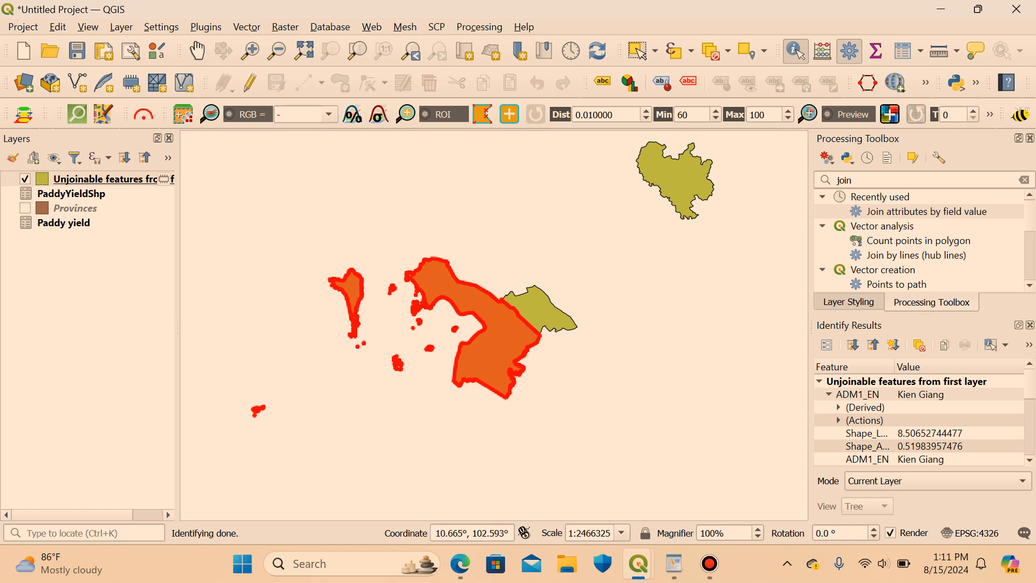
Look up Kien Giang in the original Paddy yield attribute table by filtering on the province name, and close the table.
right_click(60, 222)
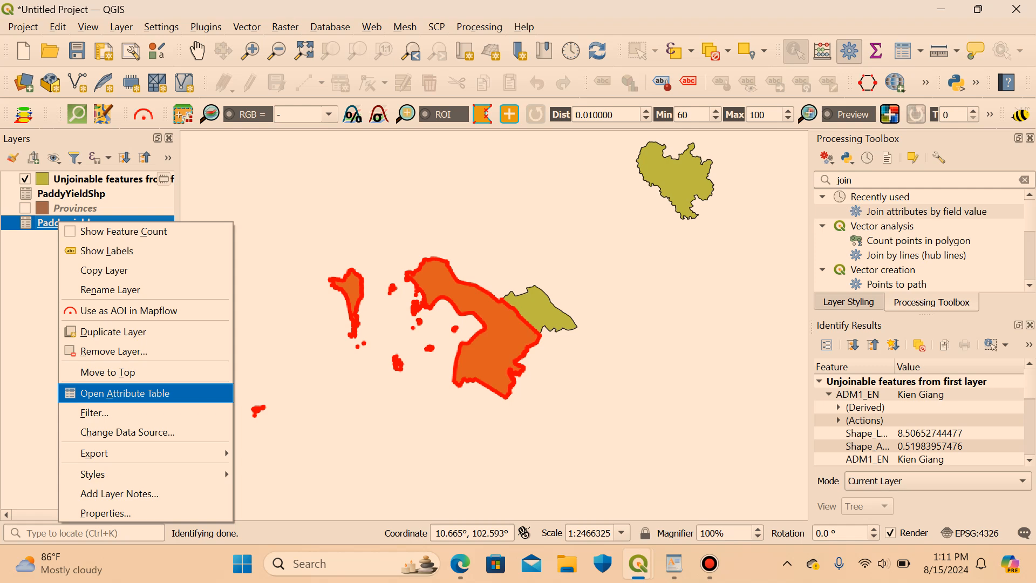
click(124, 393)
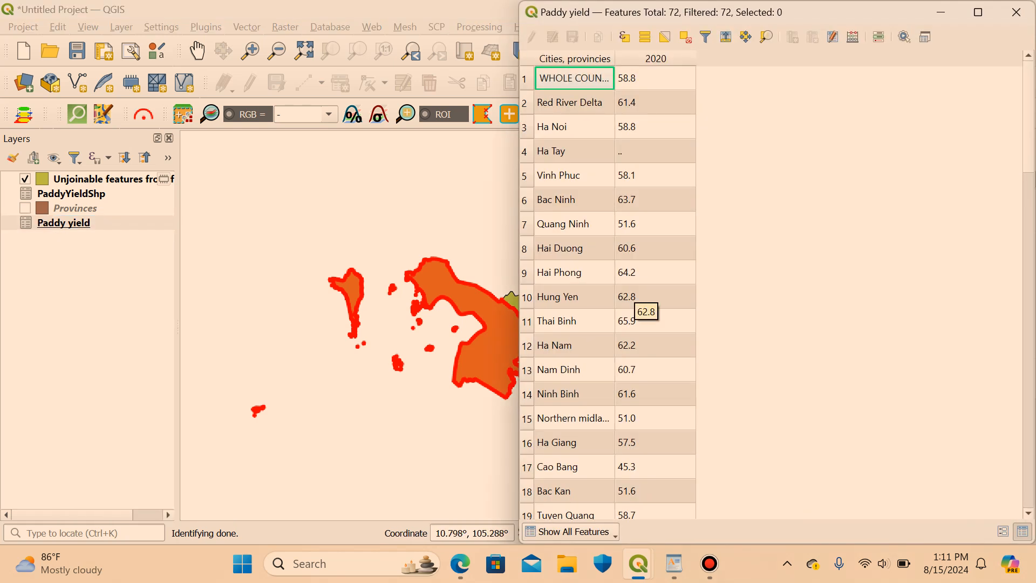
scroll(634, 299, down, 1)
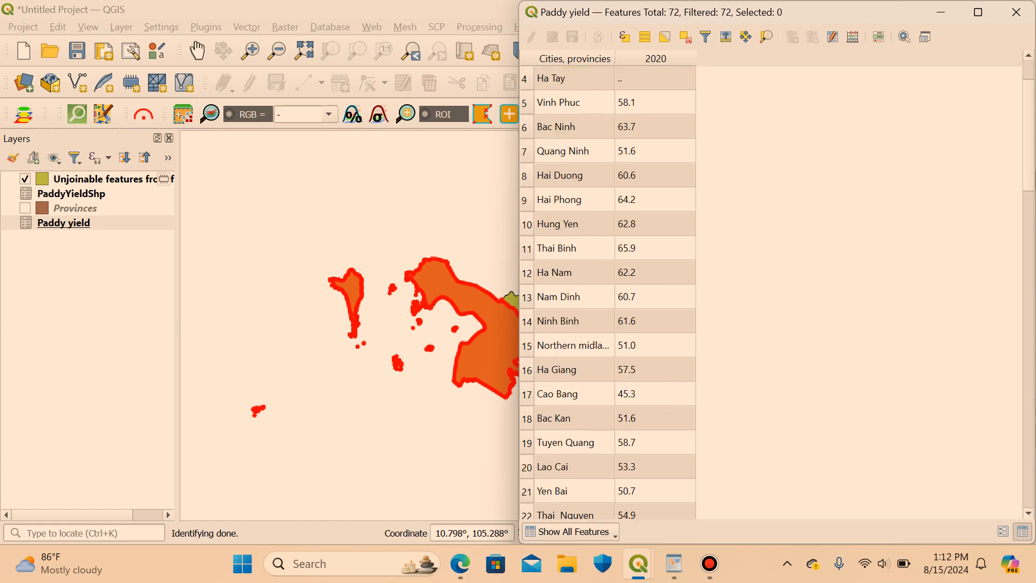
scroll(616, 291, down, 9)
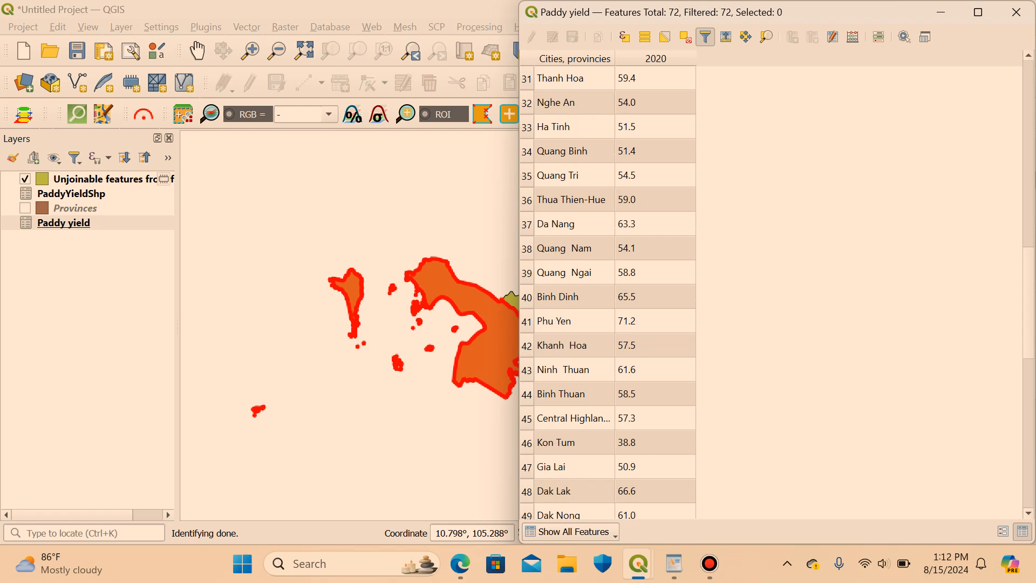
click(705, 37)
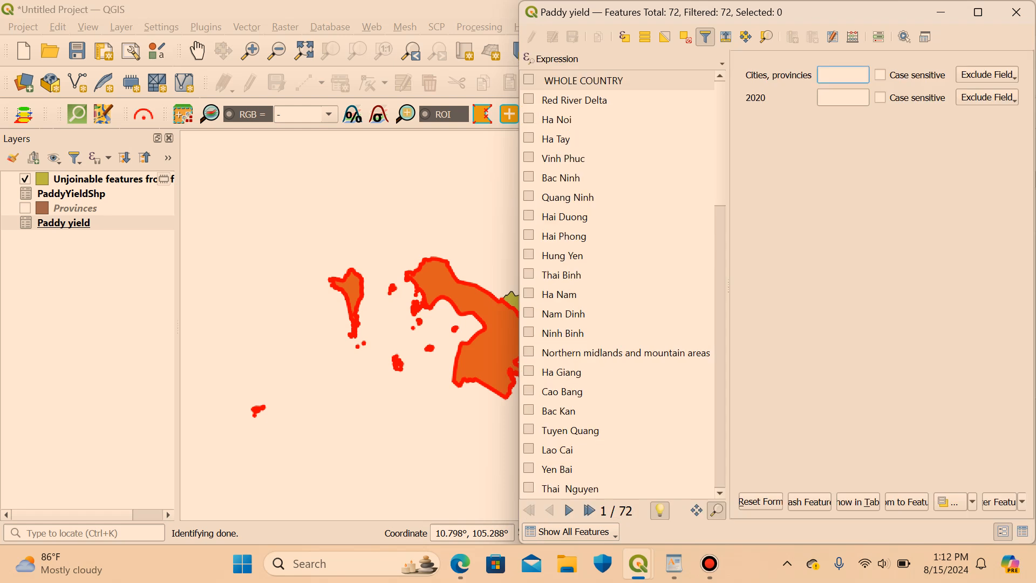
text(kien)
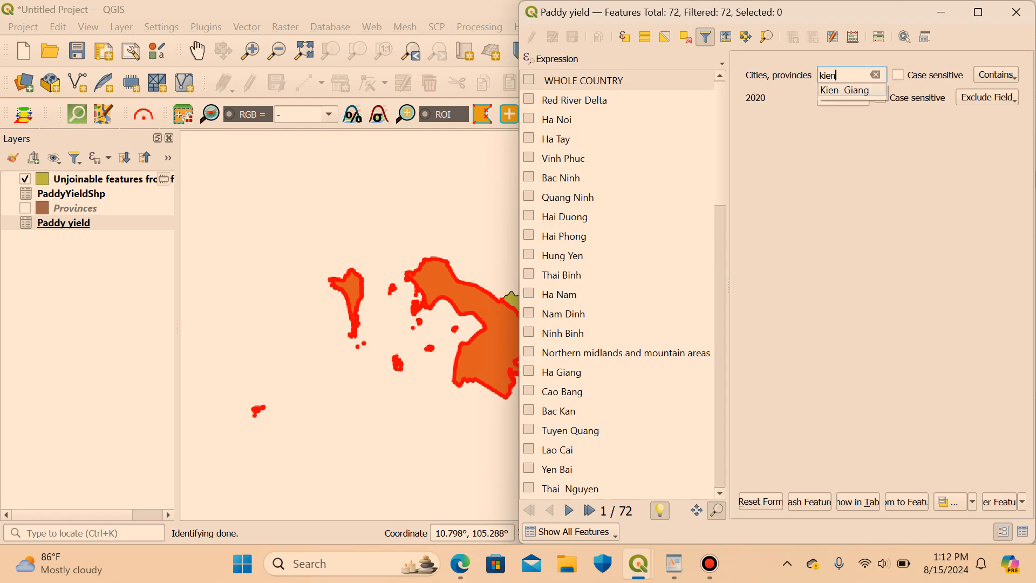
click(845, 91)
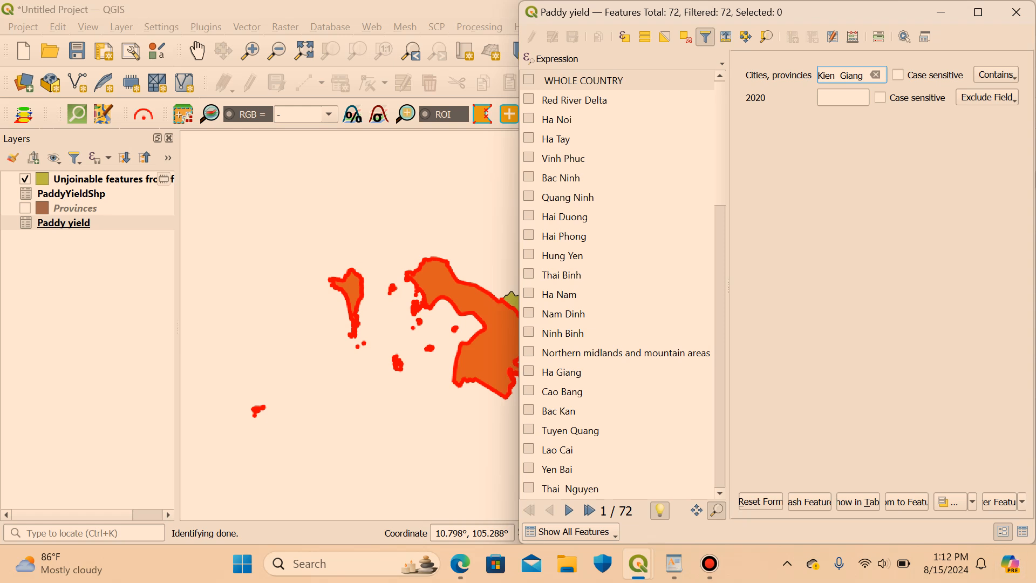
key(Return)
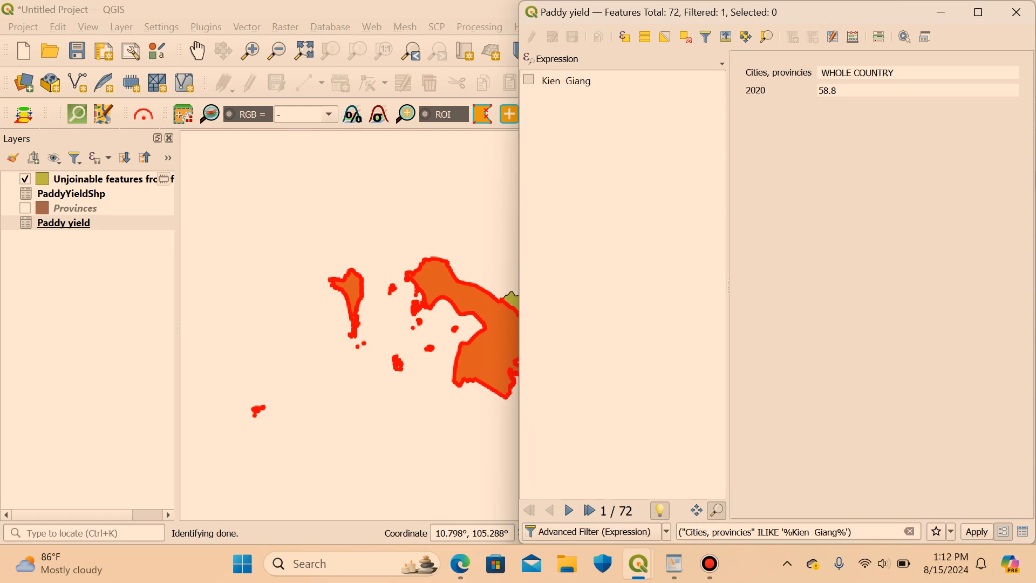
click(566, 81)
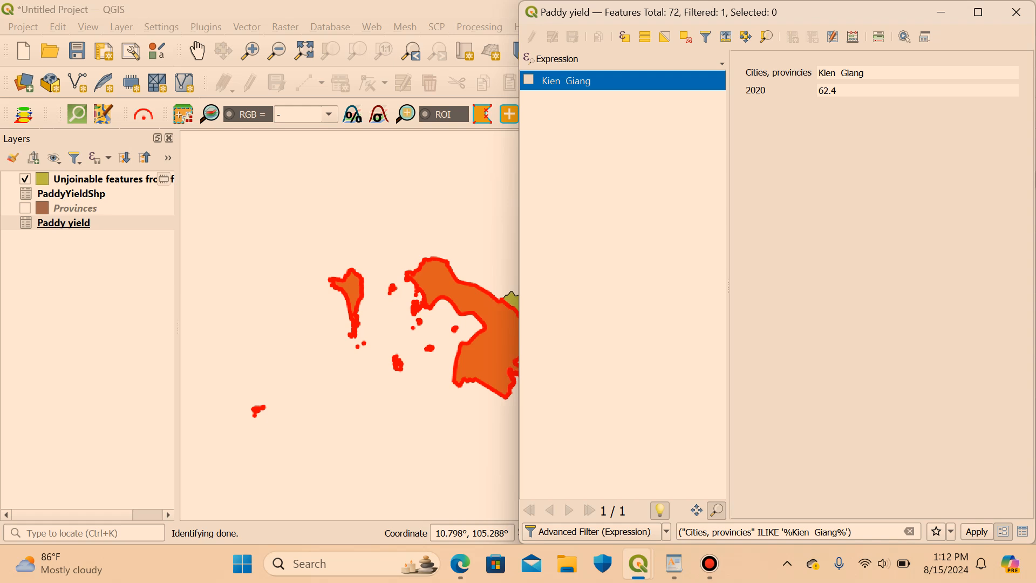
click(1023, 532)
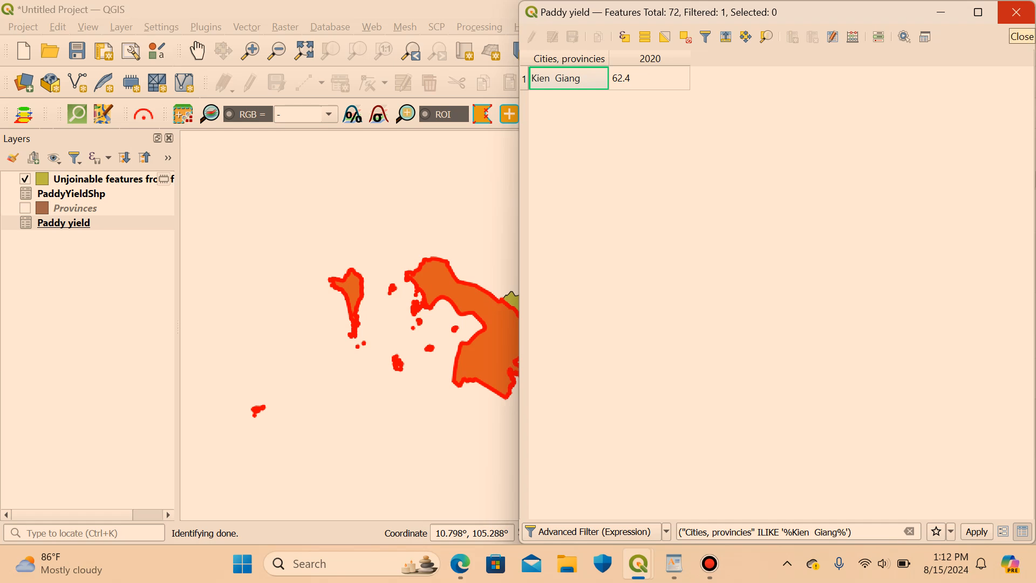
click(1016, 12)
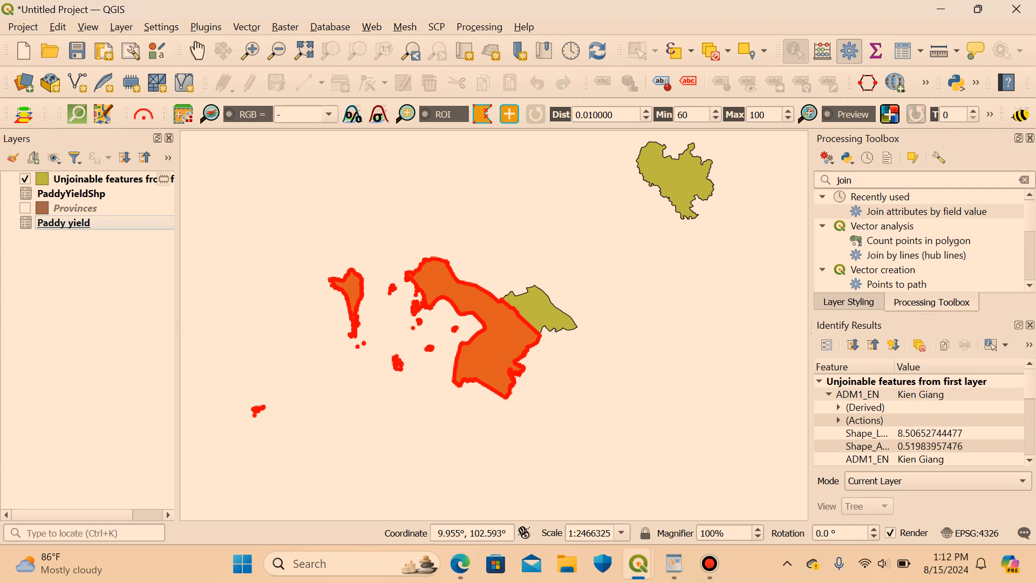
Filter the PaddyYieldShp attribute table to the Kien Giang record and show it in table view.
click(71, 193)
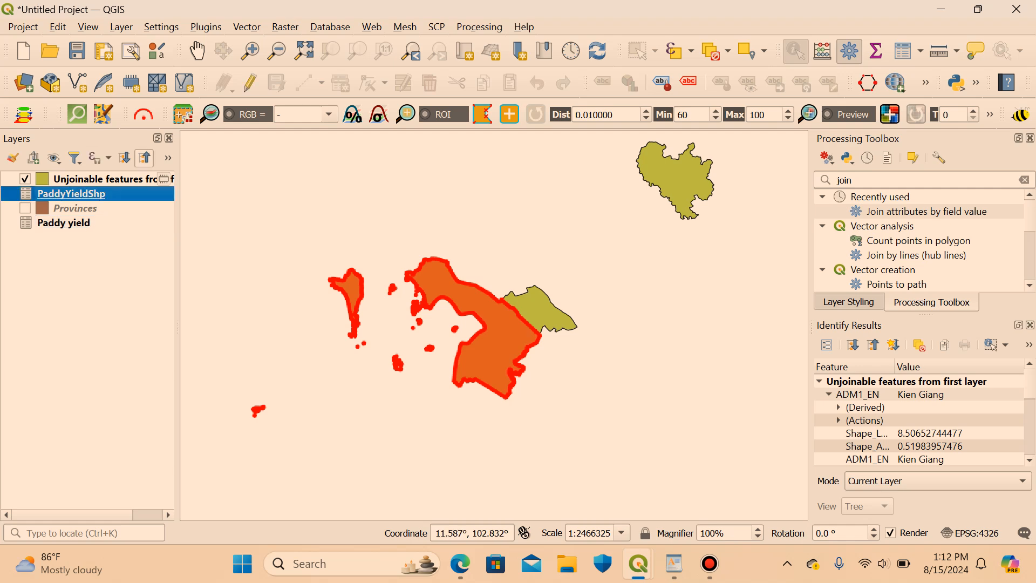
right_click(82, 193)
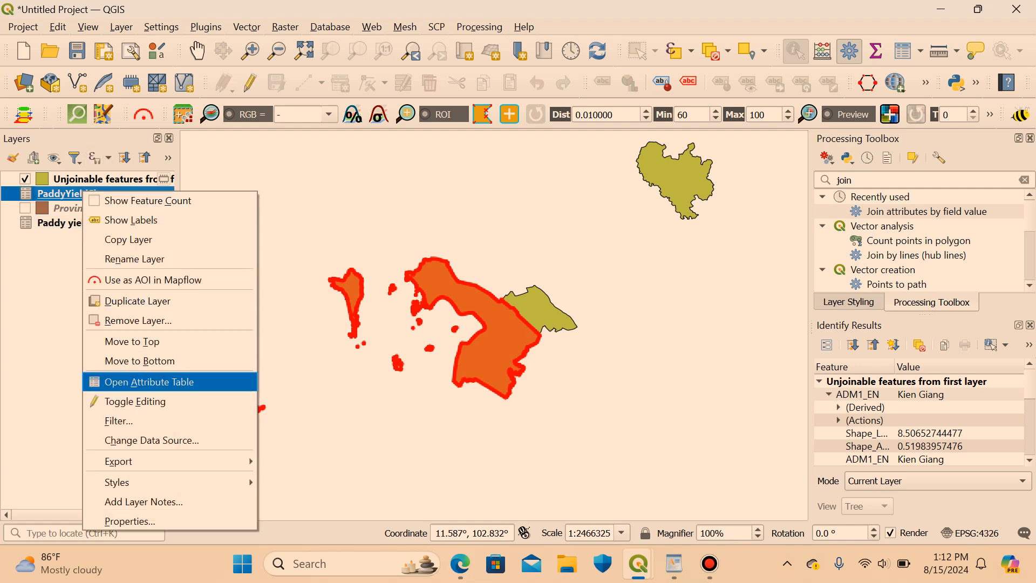
click(149, 381)
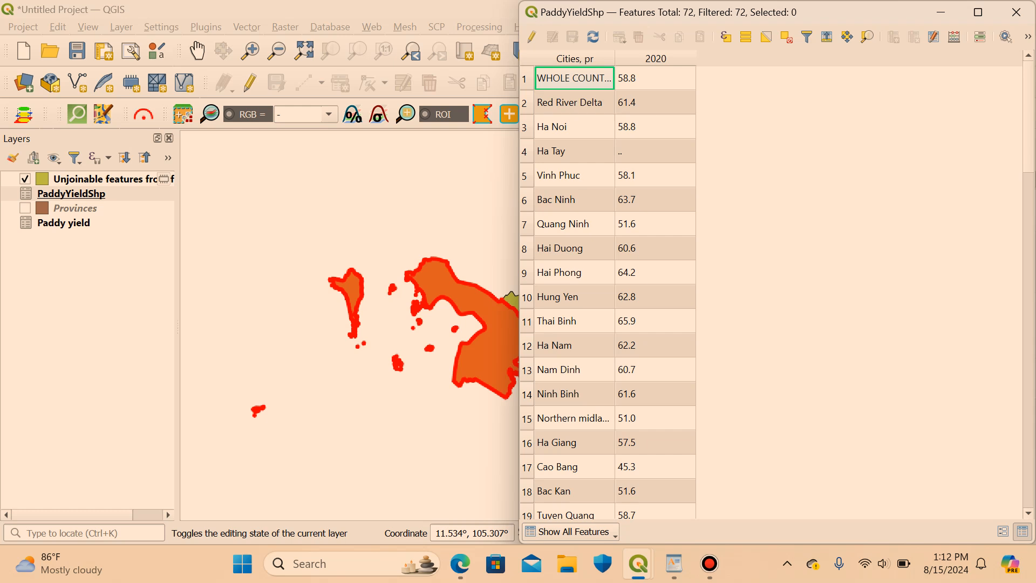
click(806, 36)
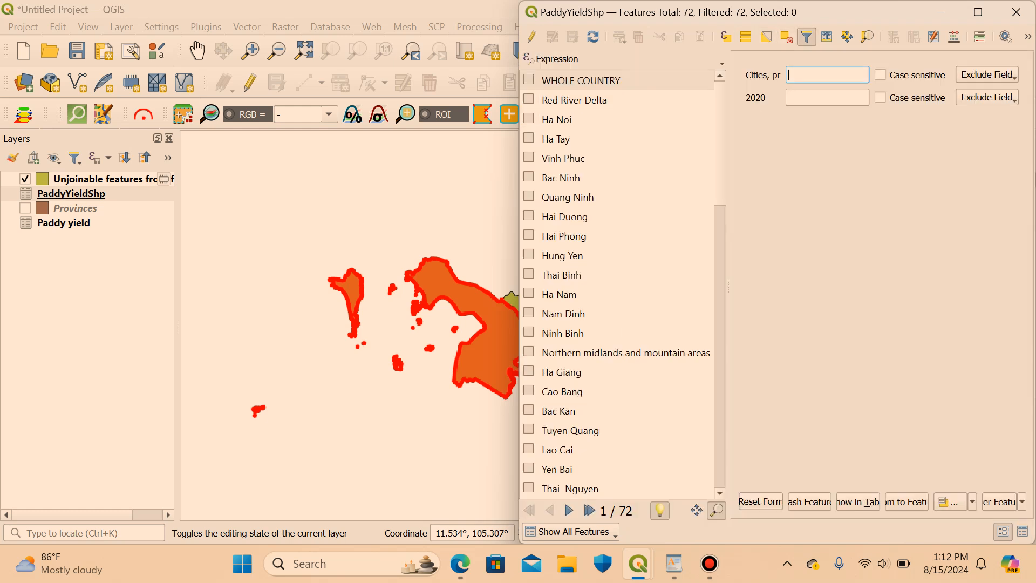
text(kien)
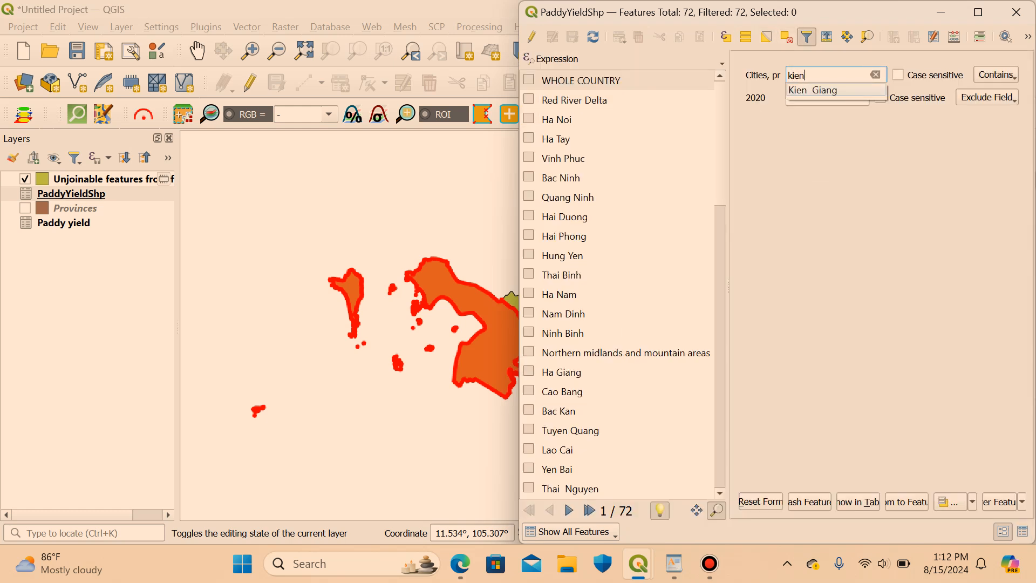
click(814, 90)
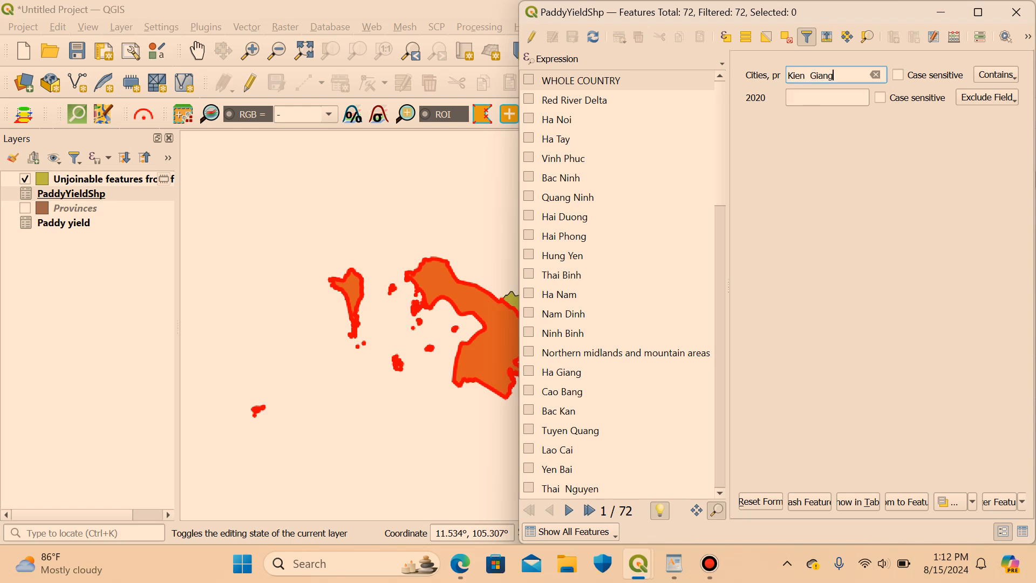
key(Return)
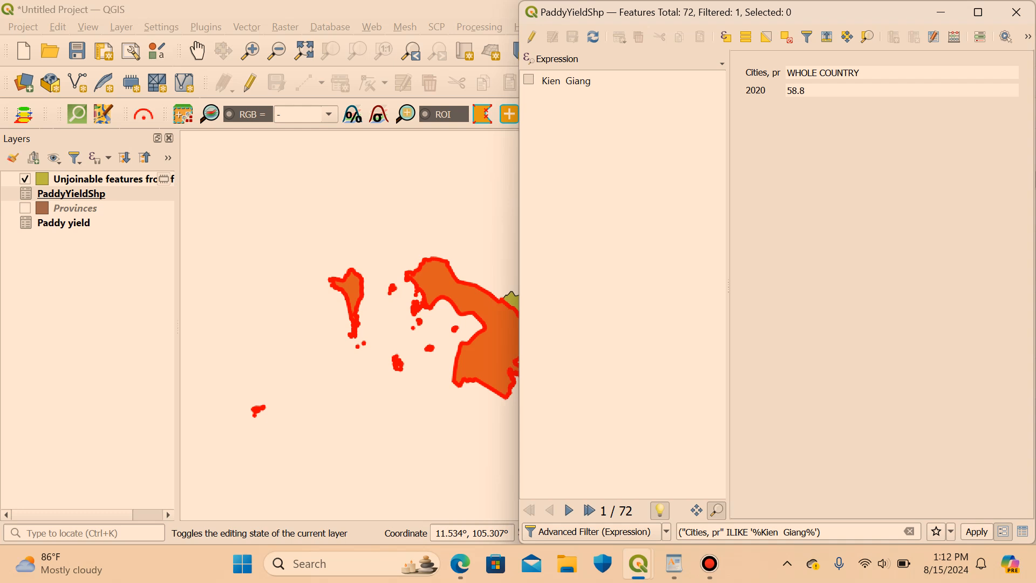
click(1022, 531)
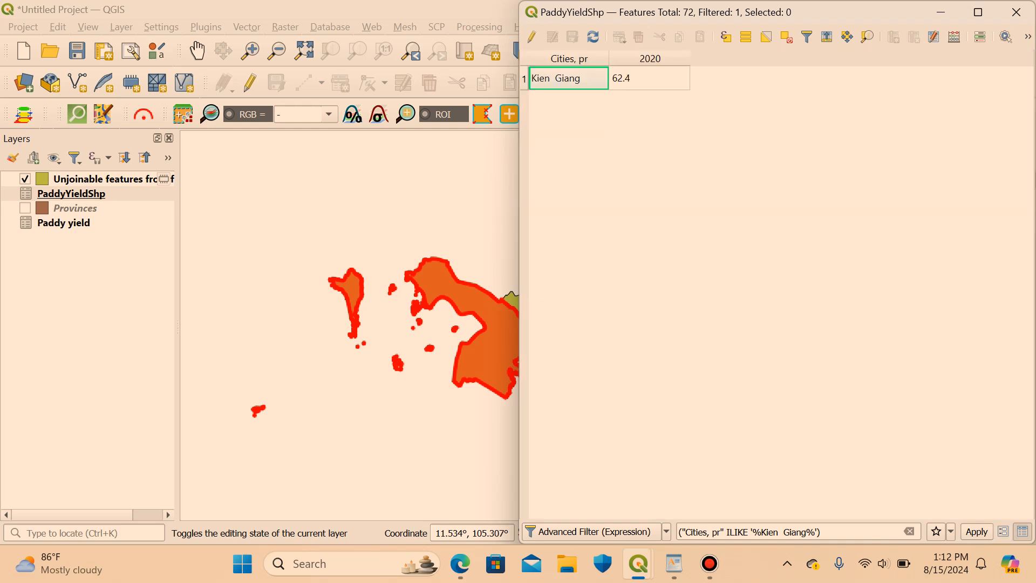
Enable editing on PaddyYieldShp and remove the extra space in the province name so it reads "Kien Giang".
click(532, 36)
double_click(581, 102)
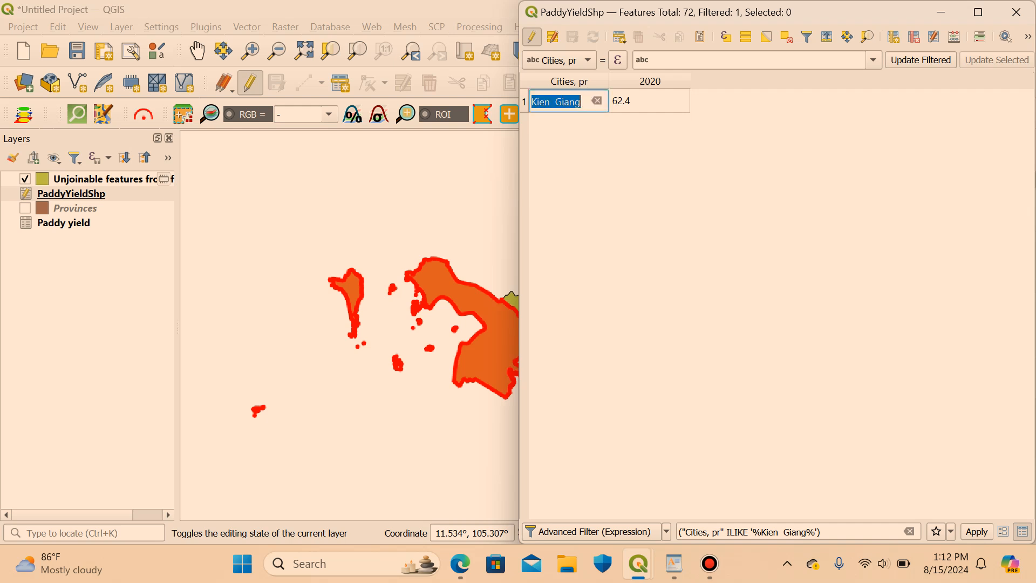
click(556, 102)
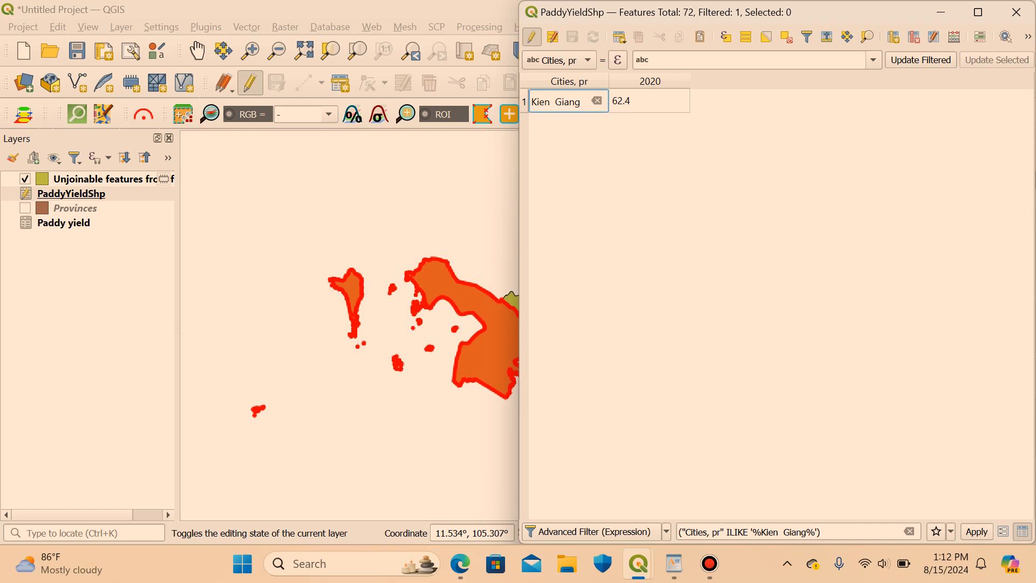
key(BackSpace)
key(Return)
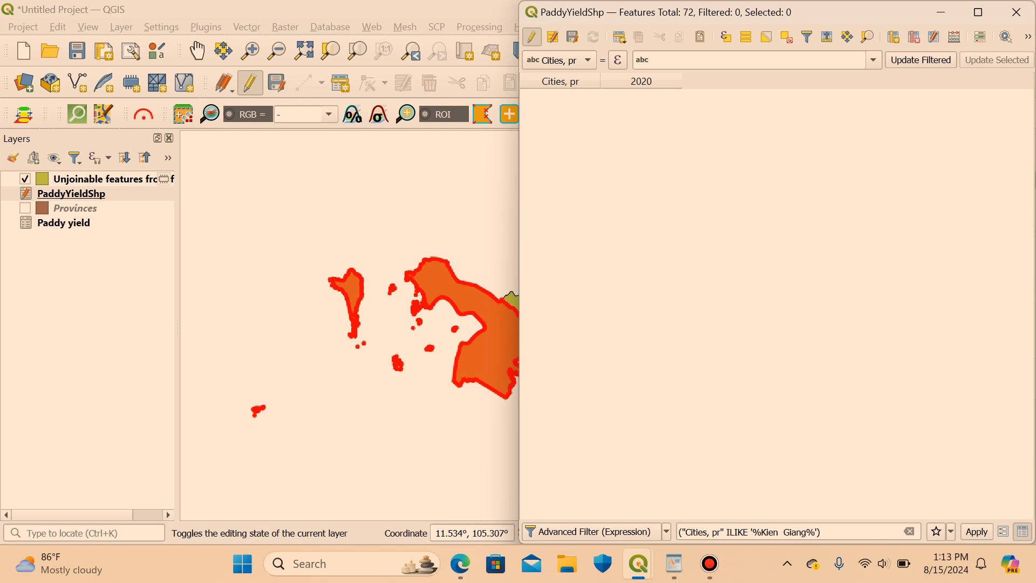
Filter the PaddyYieldShp attribute table to names containing Kien Giang in form view, and save the layer edits.
click(1003, 532)
click(807, 37)
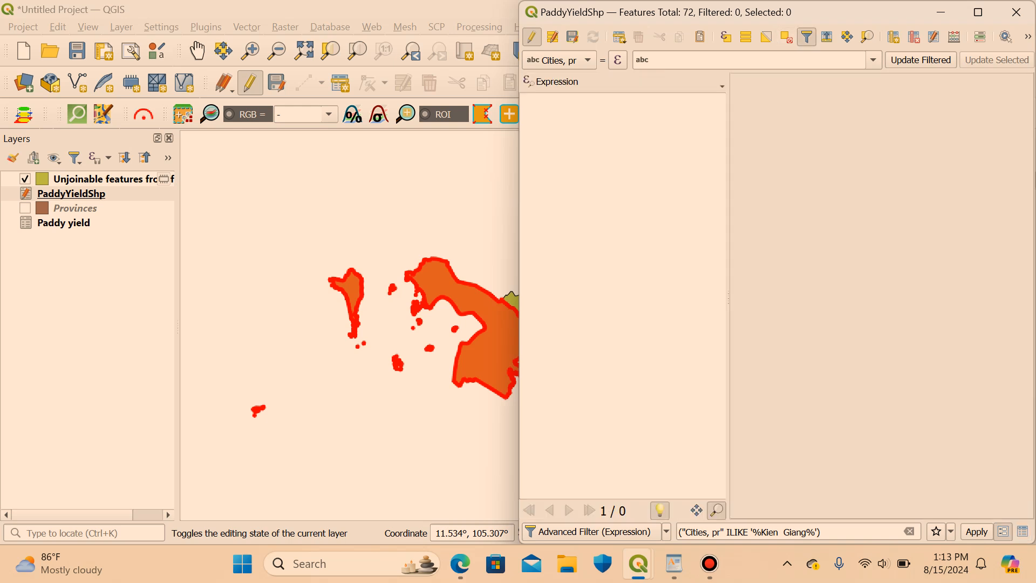
click(874, 98)
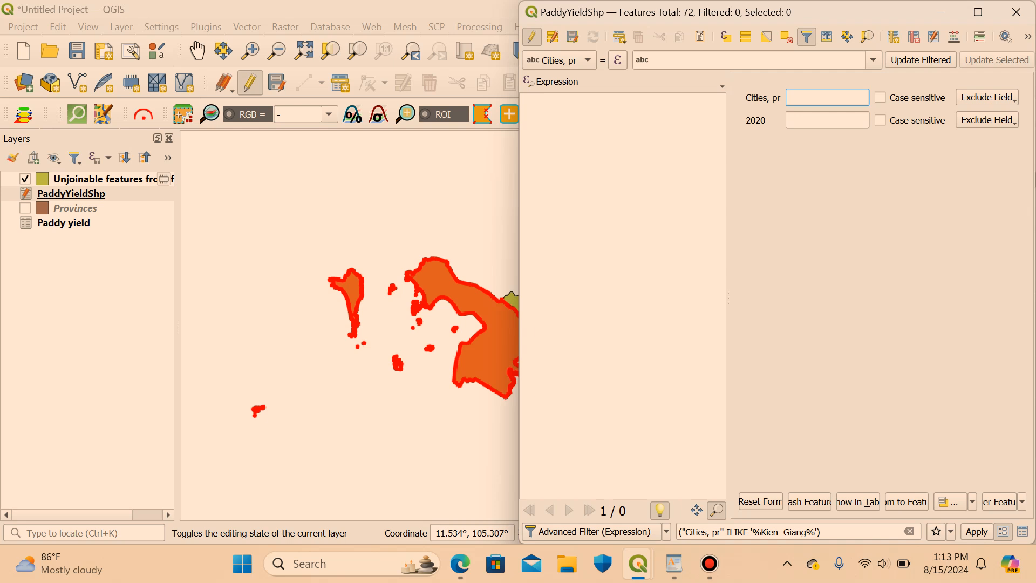
text(kien)
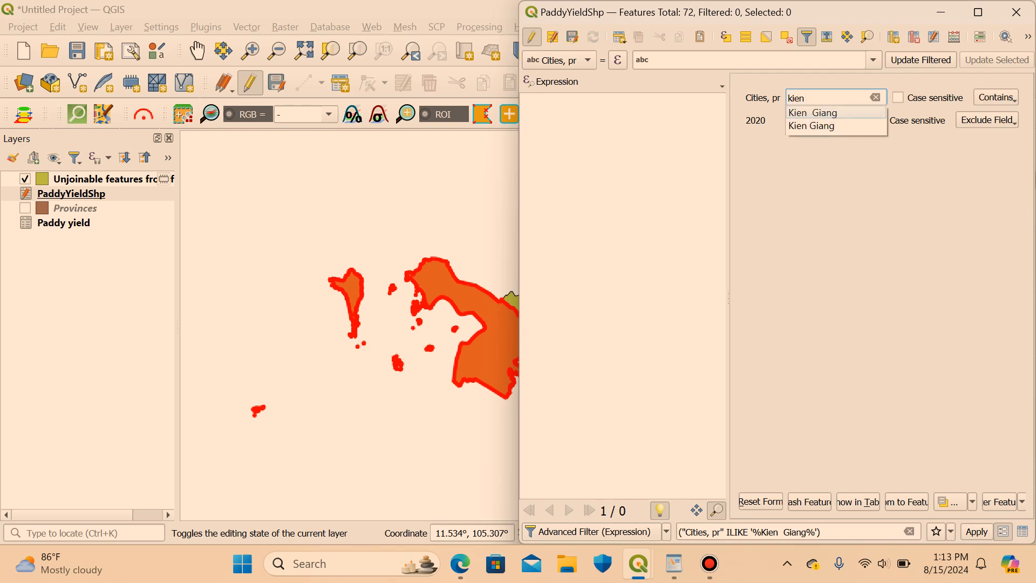
click(812, 126)
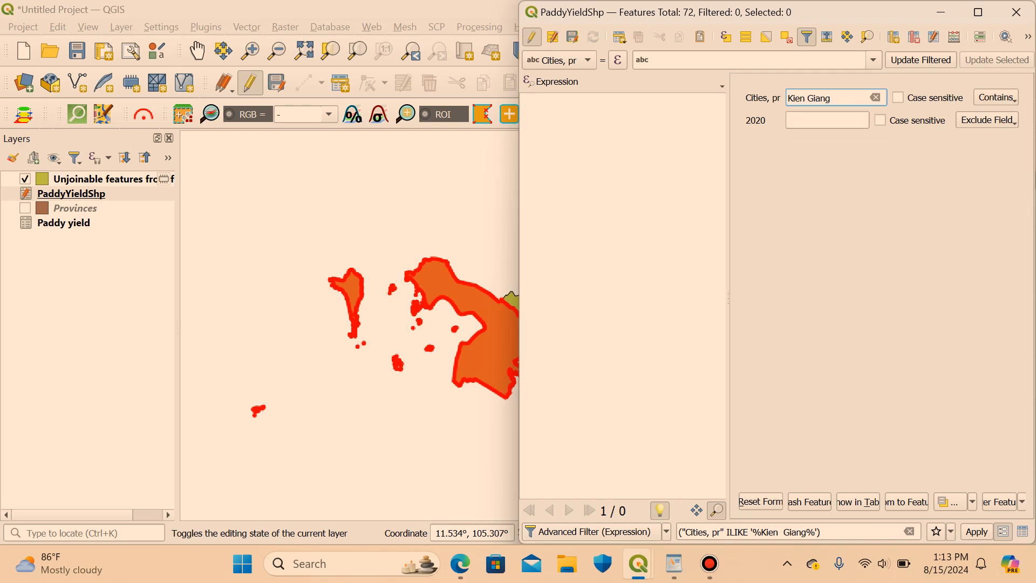
click(999, 502)
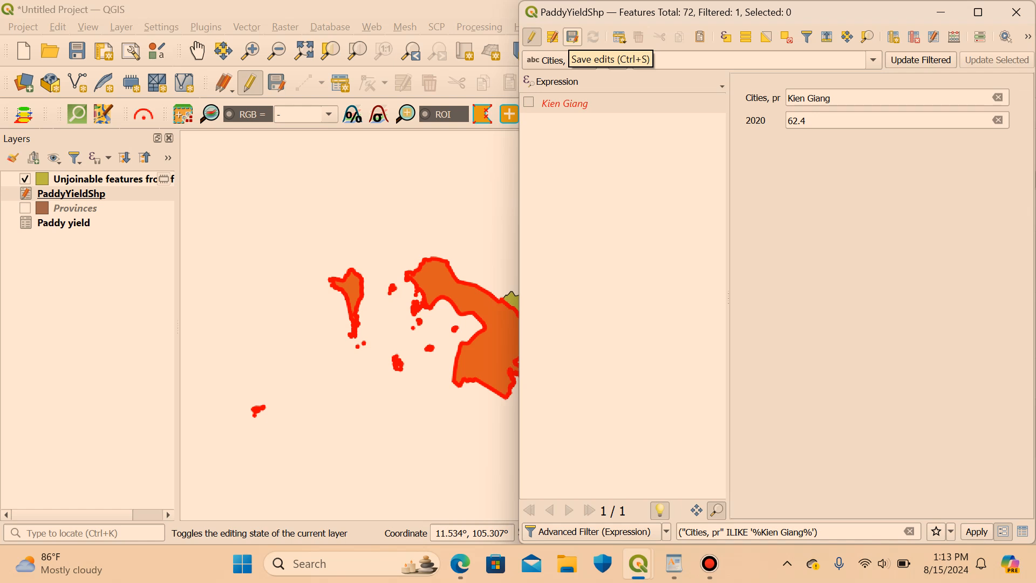
click(572, 36)
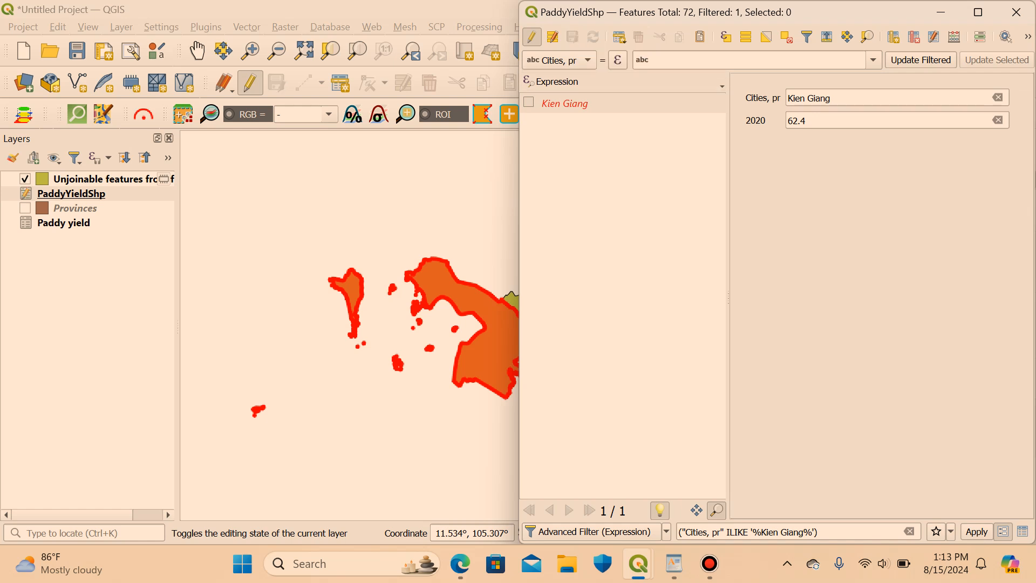
Clear the record's Cities, pr value, filter the PaddyYieldShp table on Kien Giang again, and close the table.
click(997, 97)
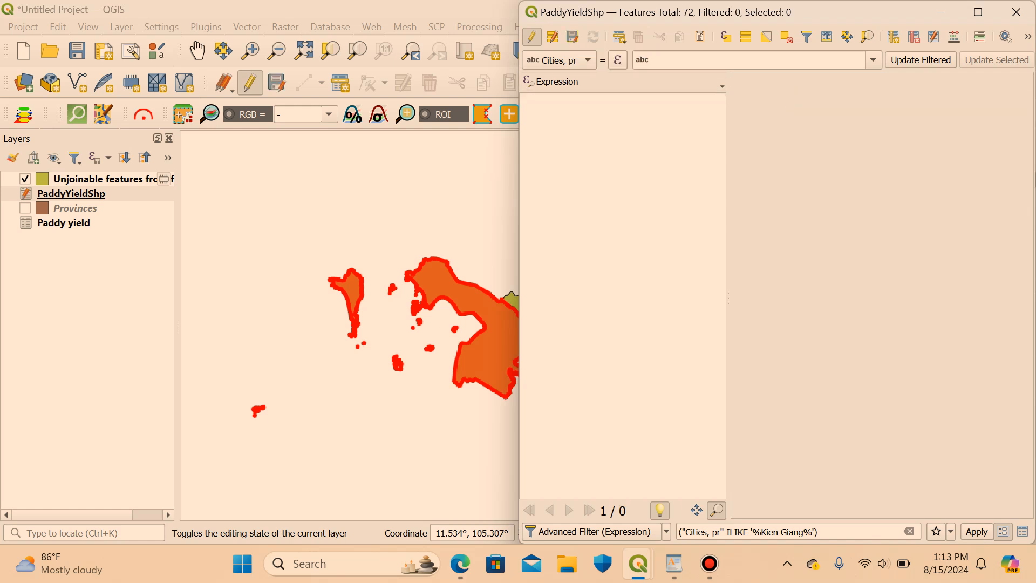
click(1022, 532)
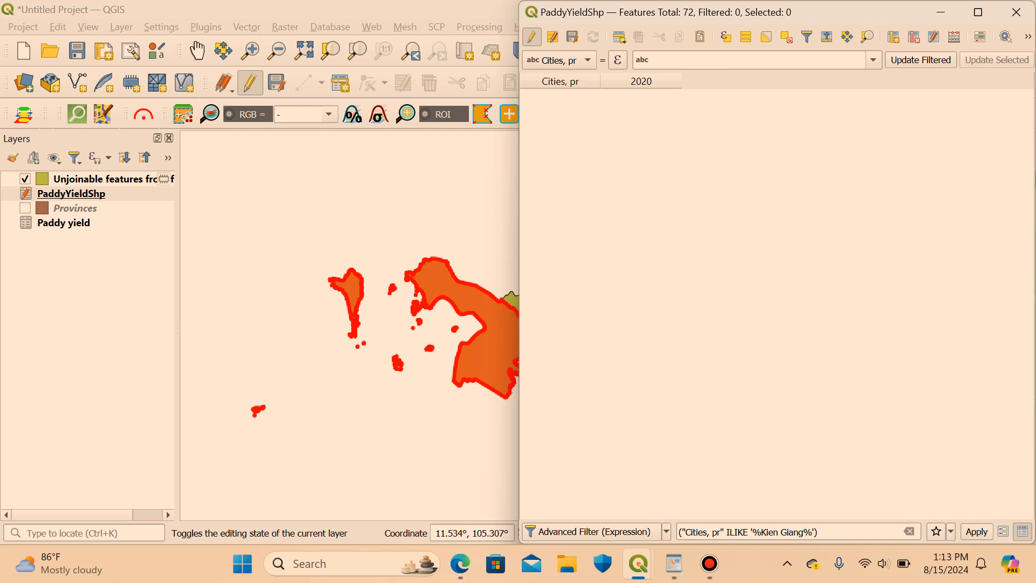
click(807, 36)
click(876, 98)
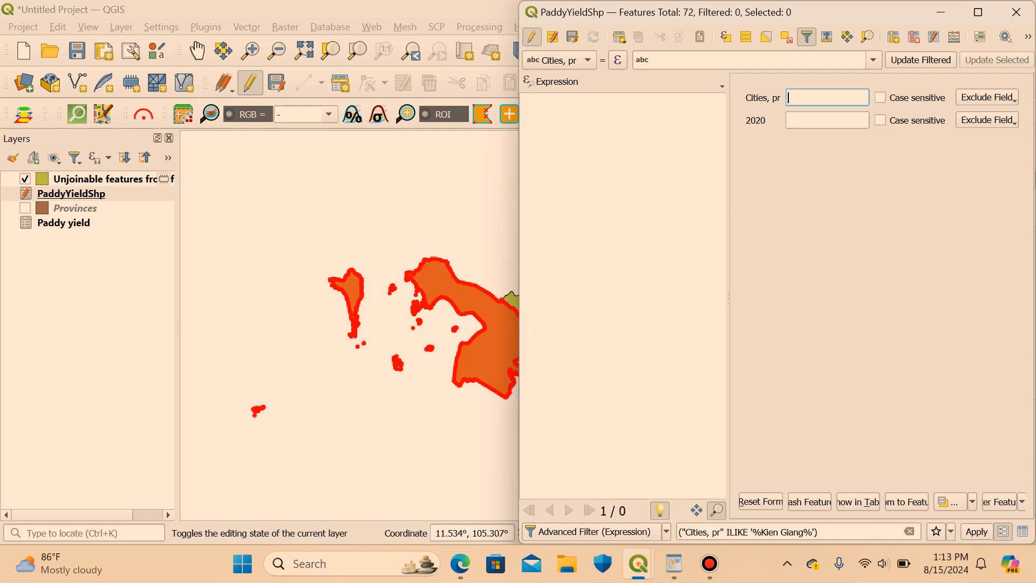
text(kien)
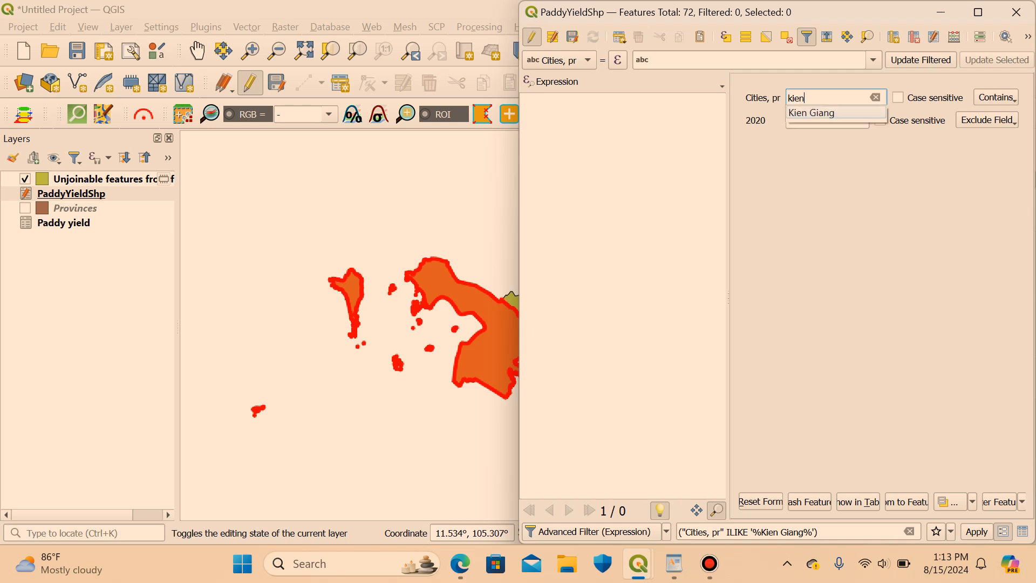
click(832, 113)
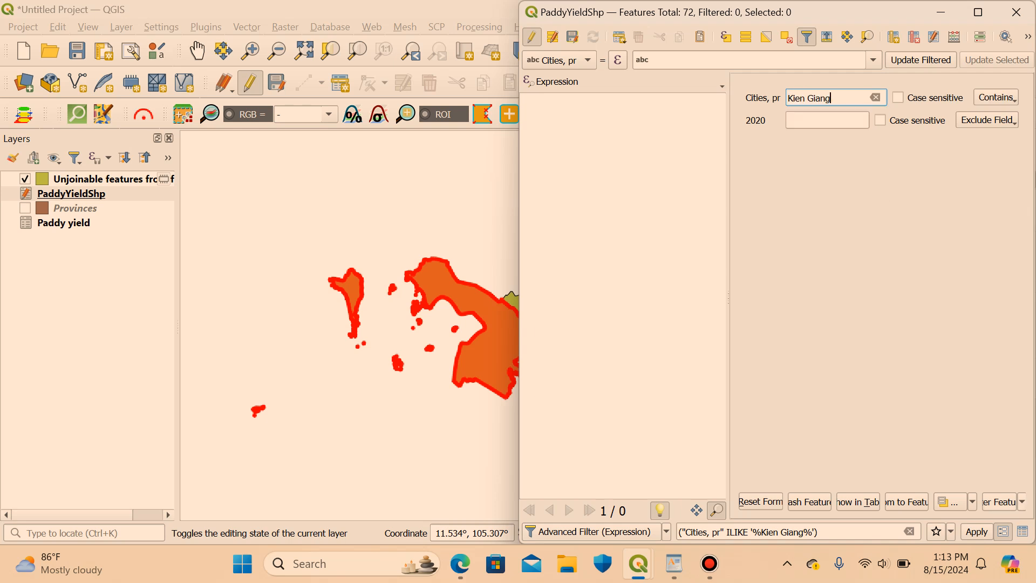
key(Return)
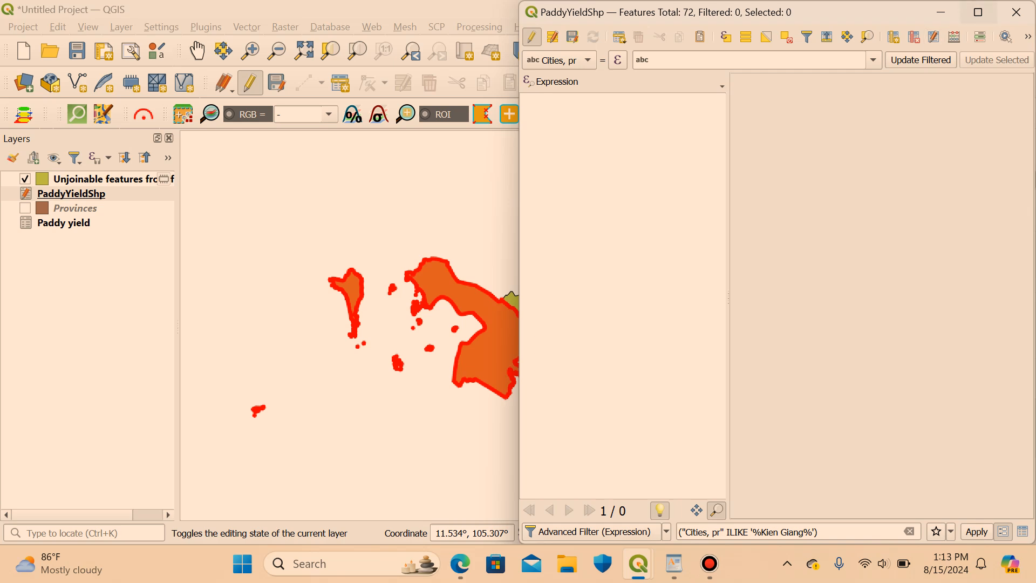
click(1016, 12)
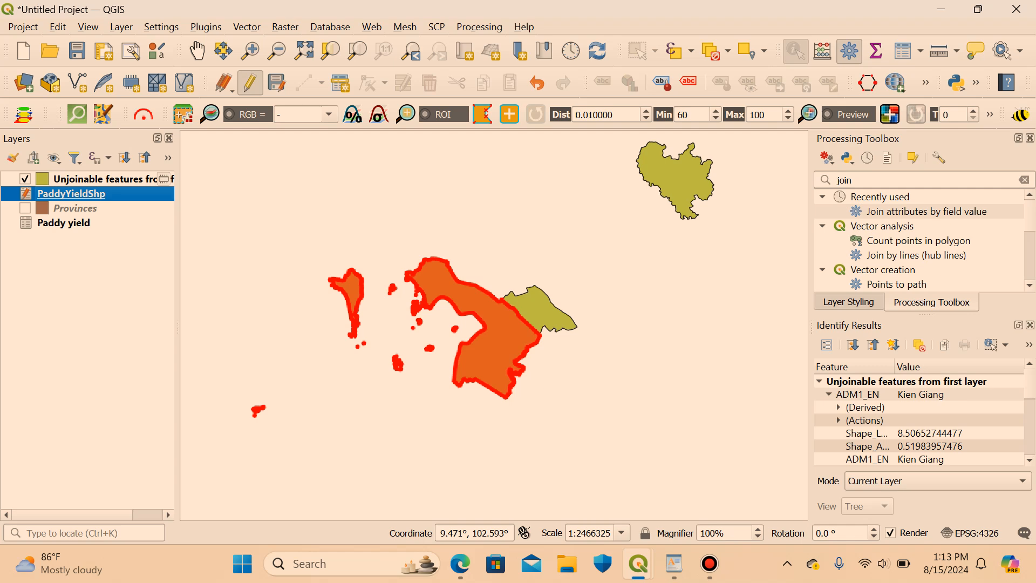
Reopen the PaddyYieldShp attribute table, look up Kien Giang by filtering on the province name, and close the table.
right_click(67, 193)
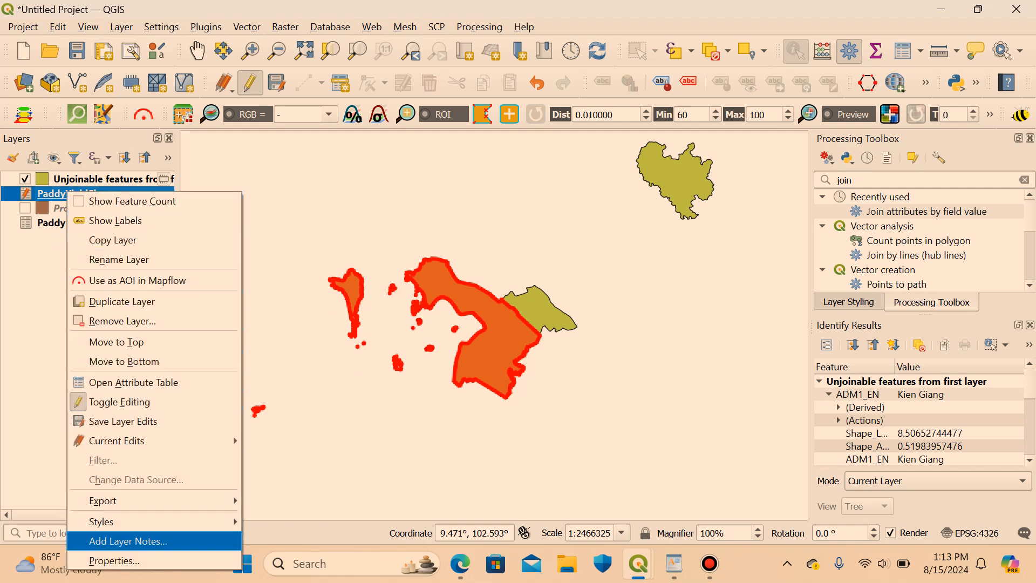
click(133, 382)
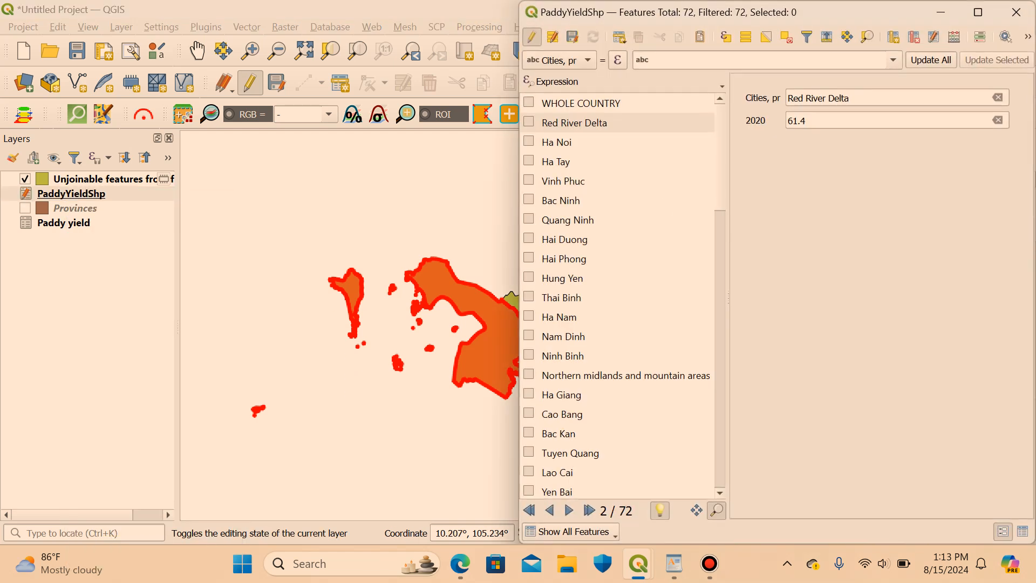
click(1011, 564)
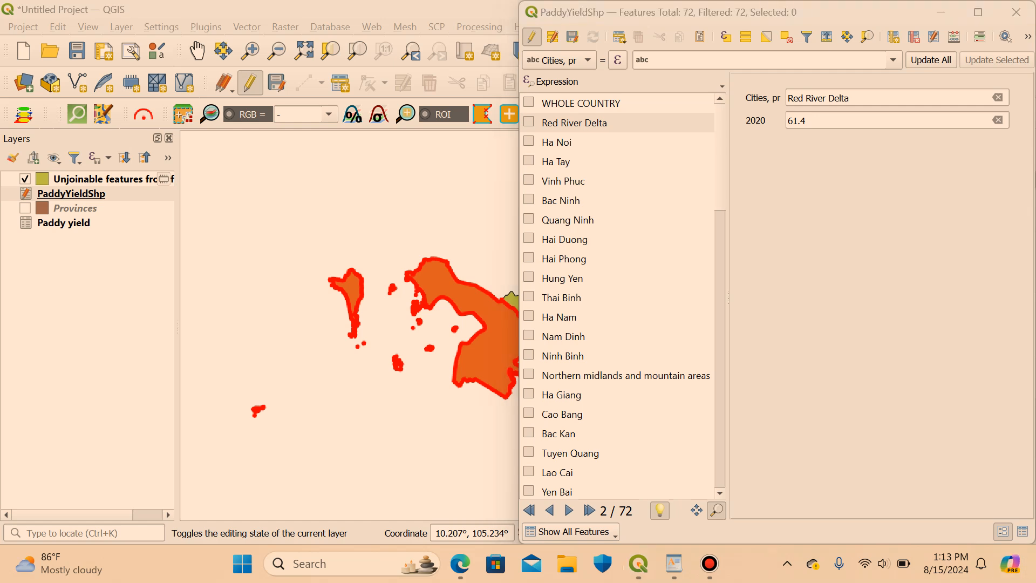
click(1014, 21)
click(807, 36)
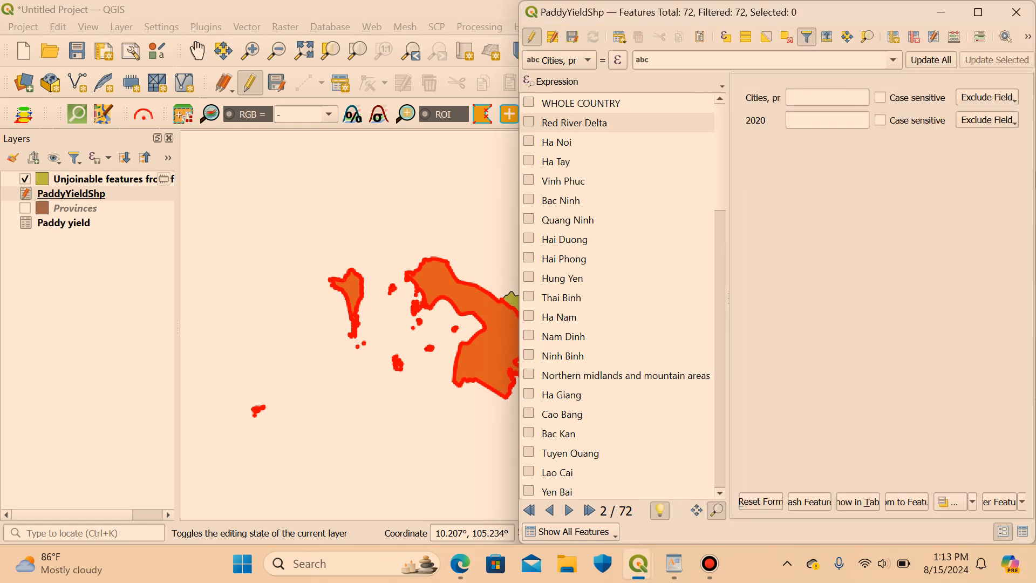
click(827, 98)
text(kien)
key(Down)
key(Return)
key(Return)
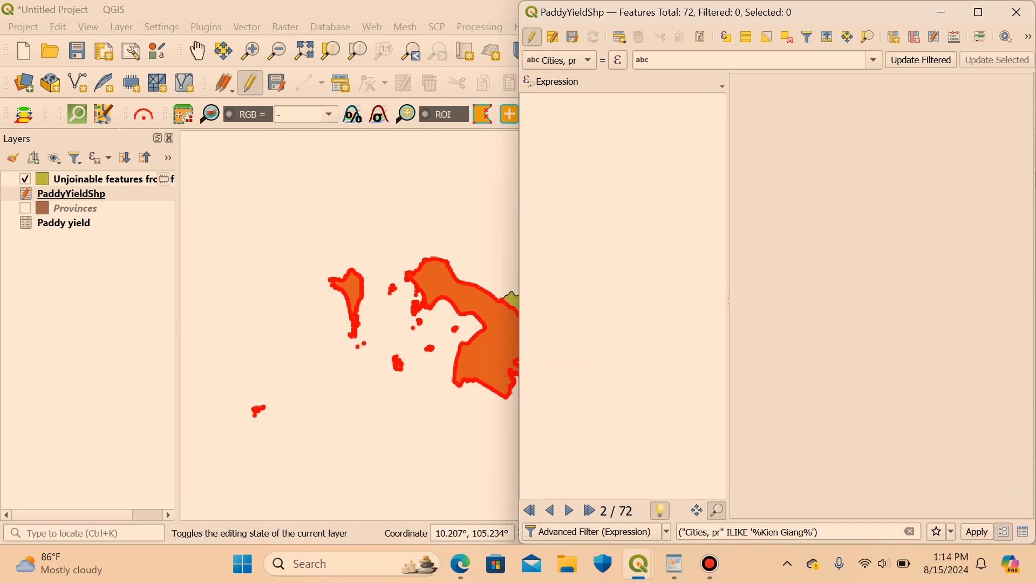
click(1016, 12)
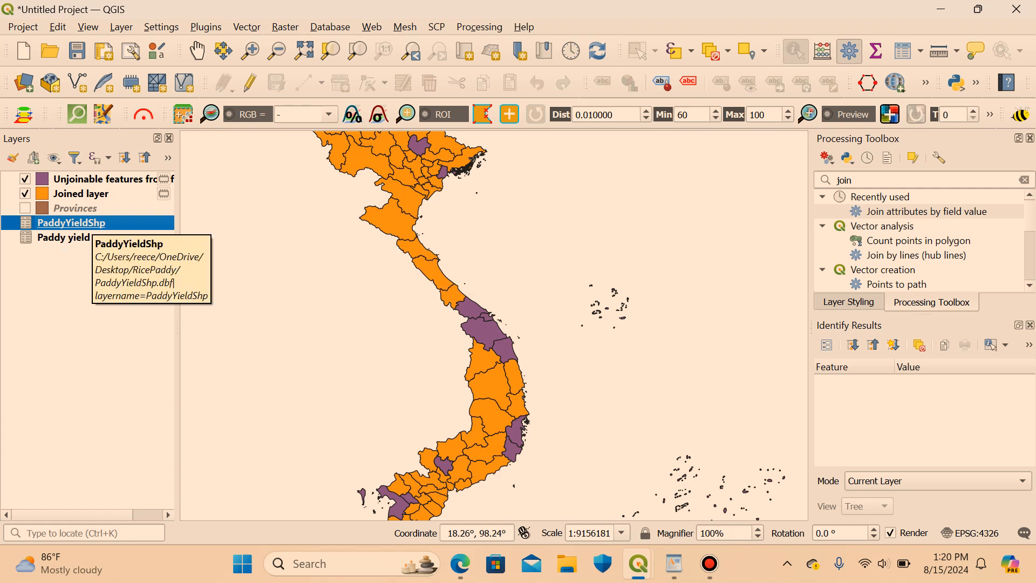
Remove the Paddy yield layer from the project.
right_click(88, 237)
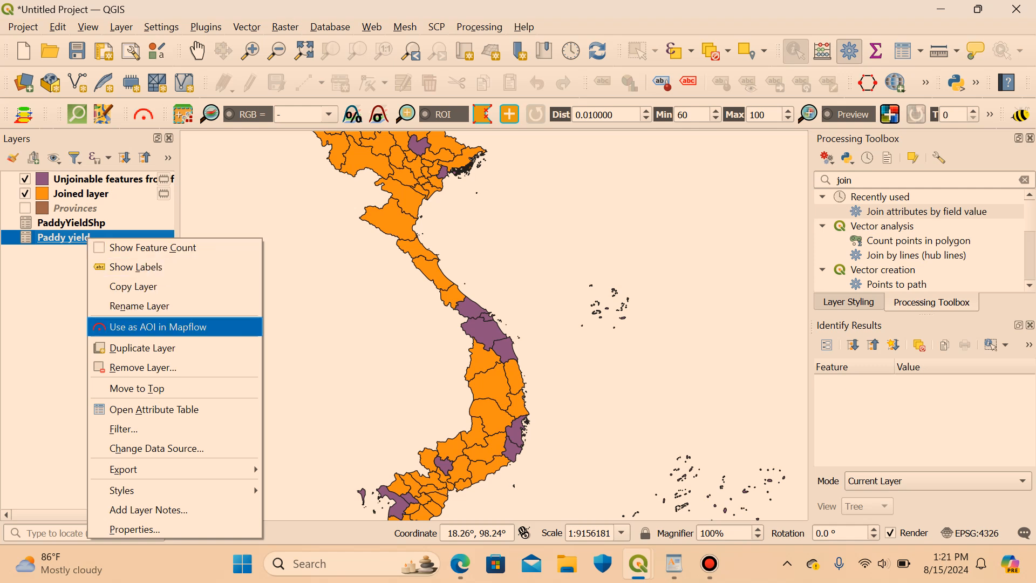
click(143, 367)
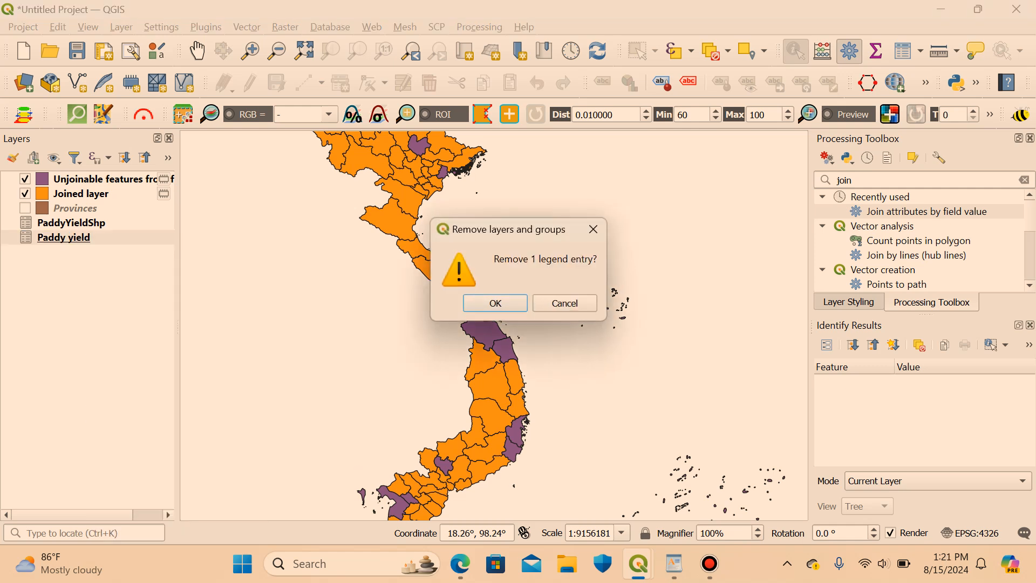
click(495, 303)
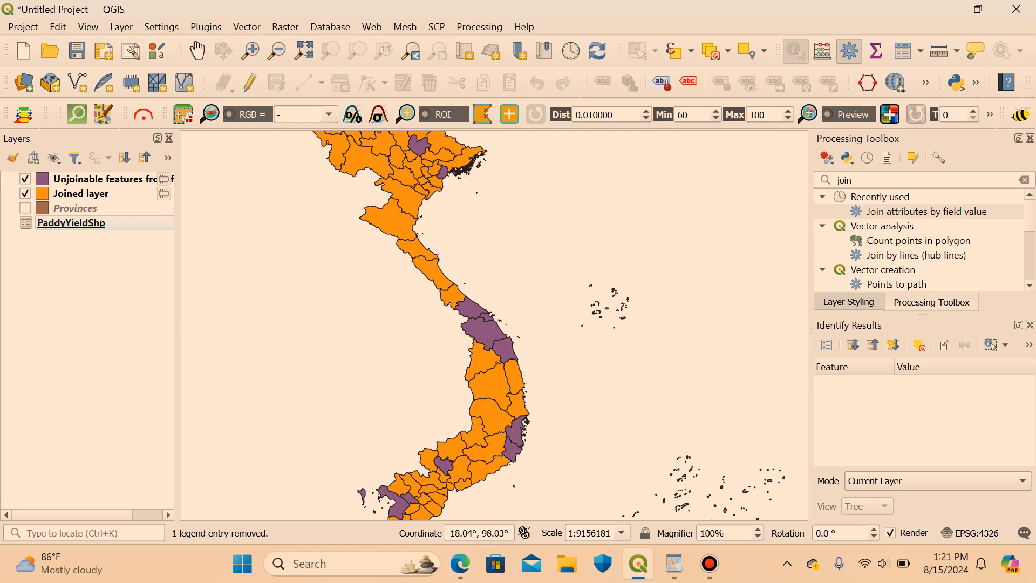
Toggle the unjoinable features layer and the Joined layer off and on to compare their coverage on the map.
click(25, 179)
click(25, 179)
click(25, 194)
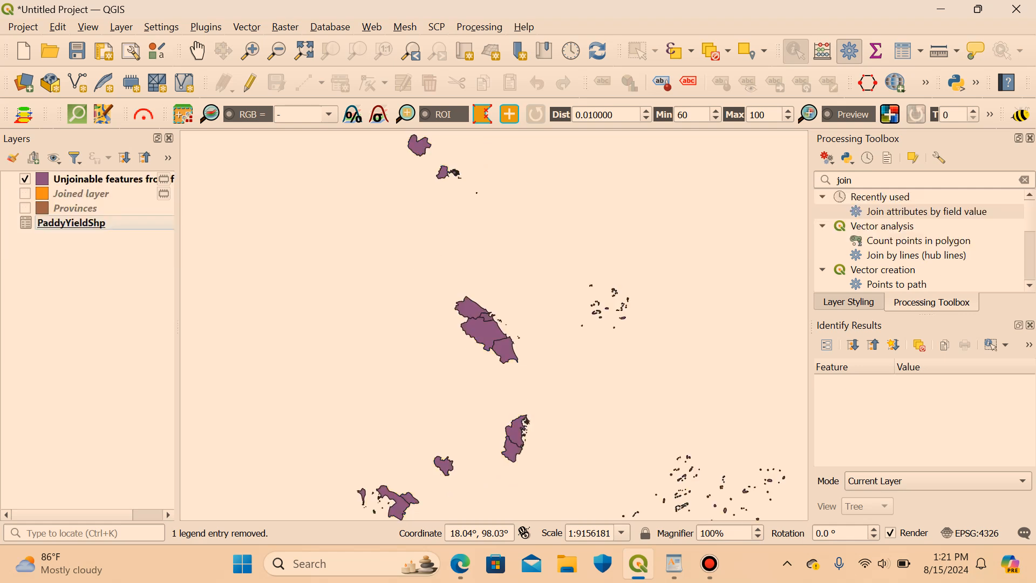
click(25, 194)
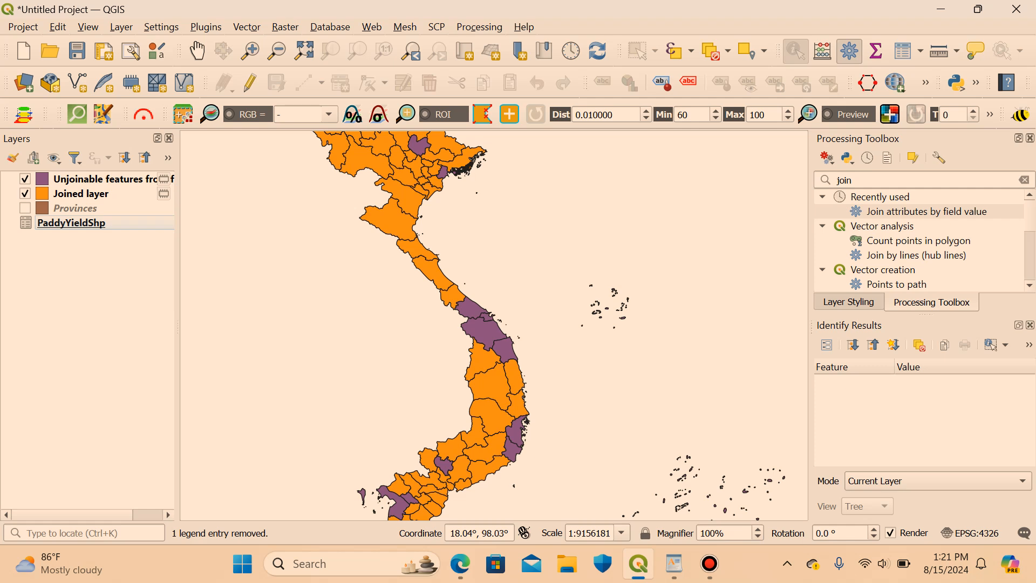
Hide the Joined layer and identify the large southwestern coastal polygon in the unjoinable features layer.
click(25, 193)
drag(450, 428, 491, 335)
scroll(447, 418, up, 2)
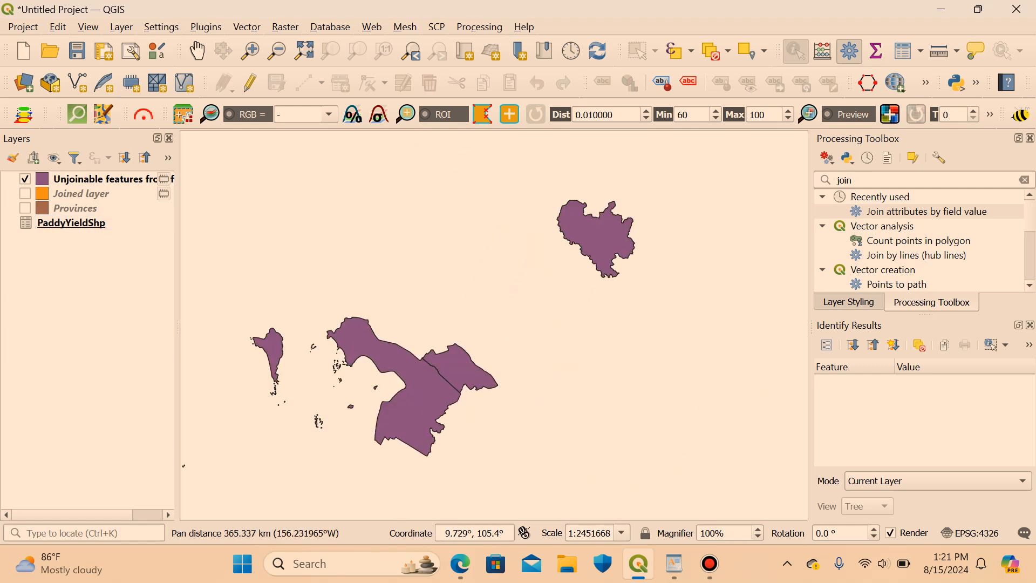
click(429, 403)
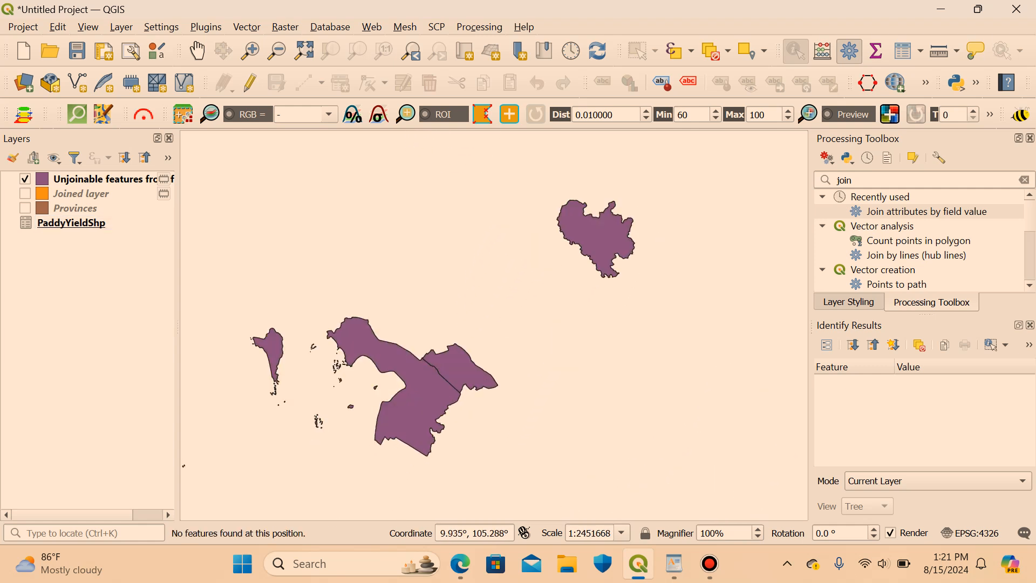
click(81, 193)
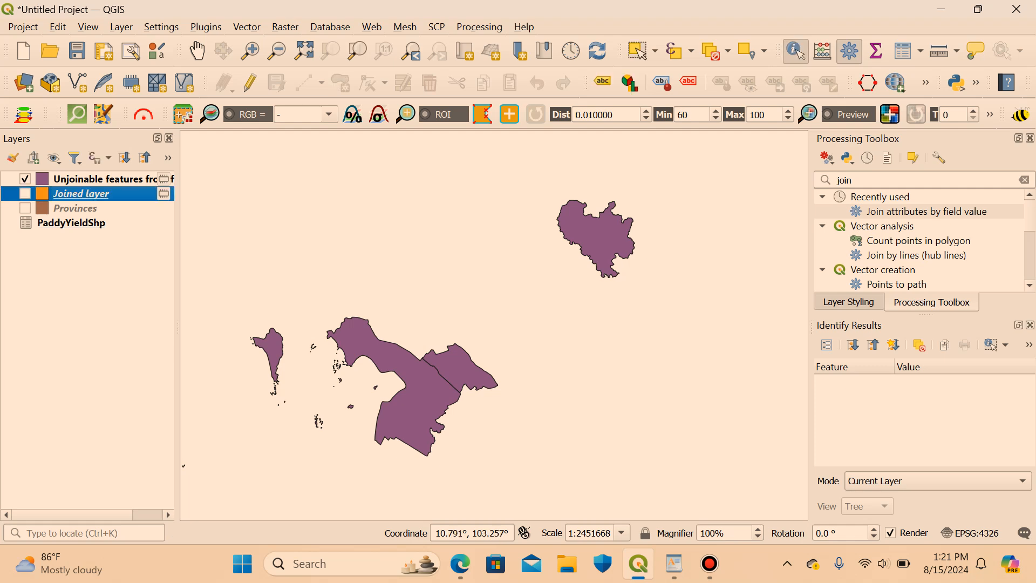
key(Up)
click(317, 422)
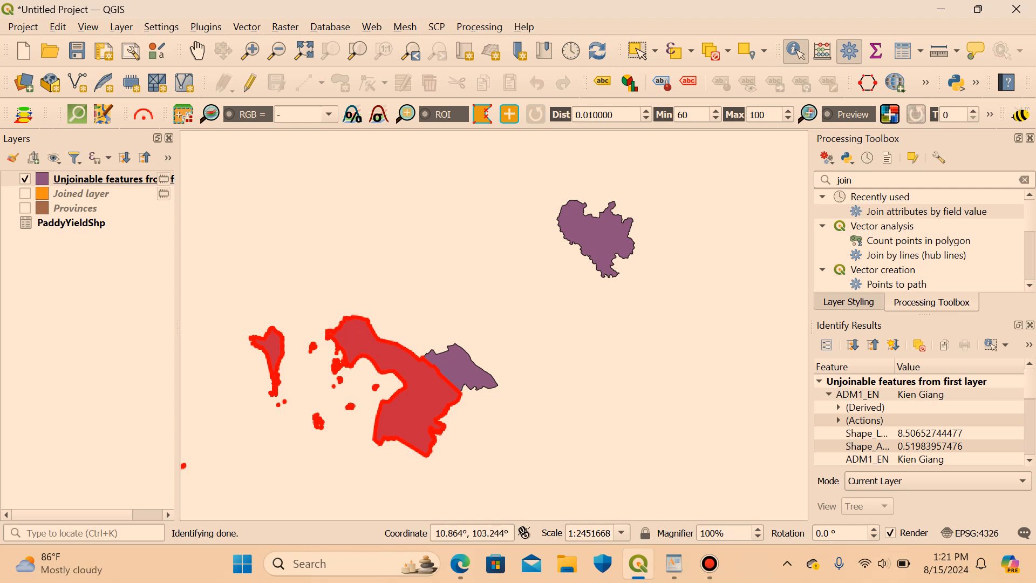
Open the Provinces and PaddyYieldShp attribute tables side by side and show the Provinces records in table view.
click(81, 208)
right_click(81, 208)
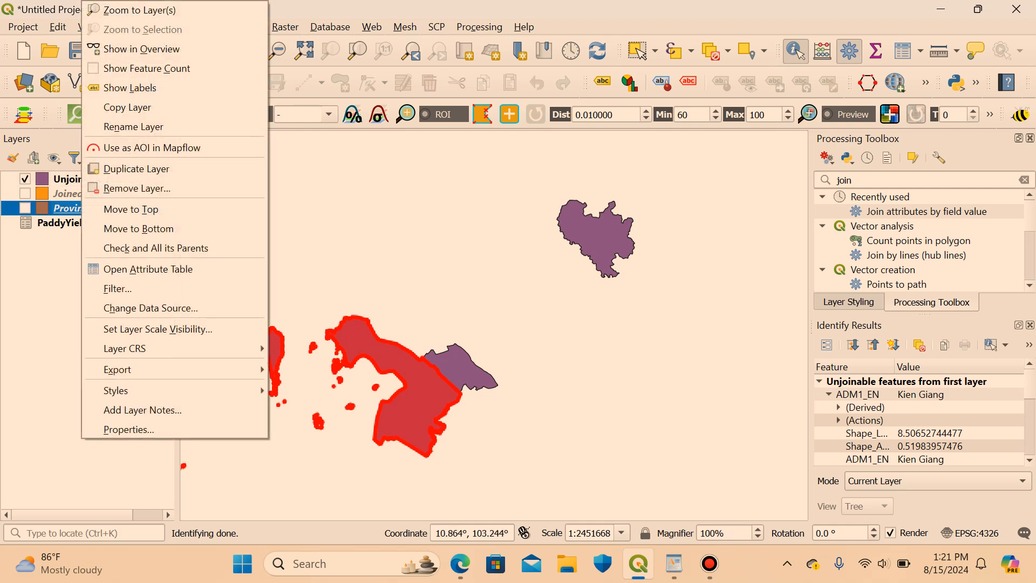
click(140, 269)
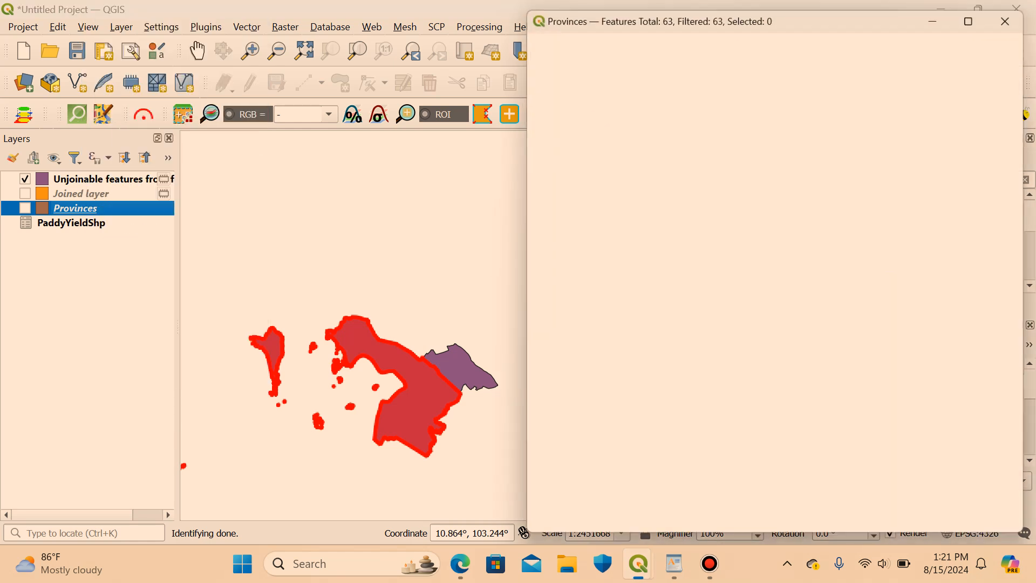
right_click(74, 223)
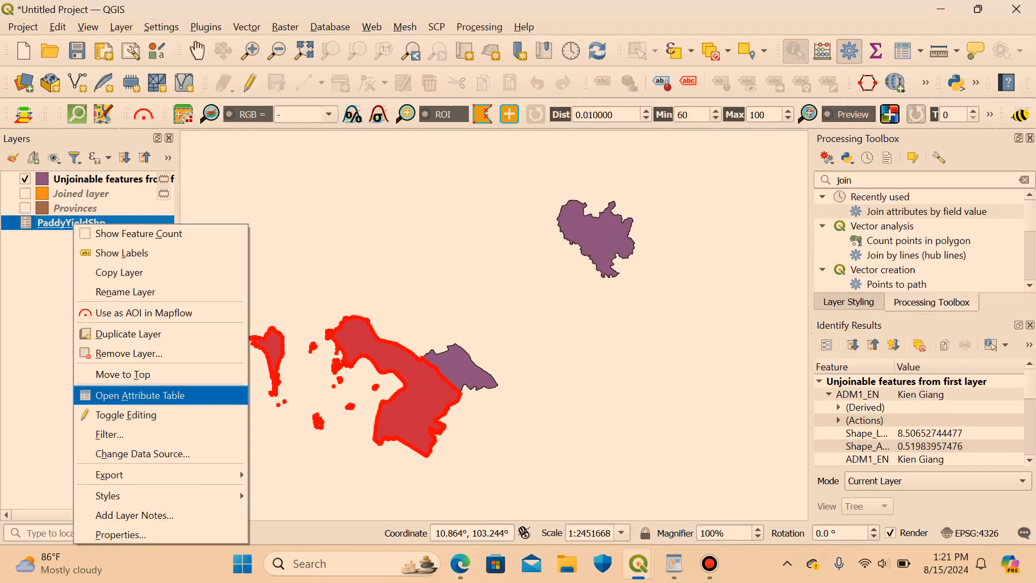
click(141, 395)
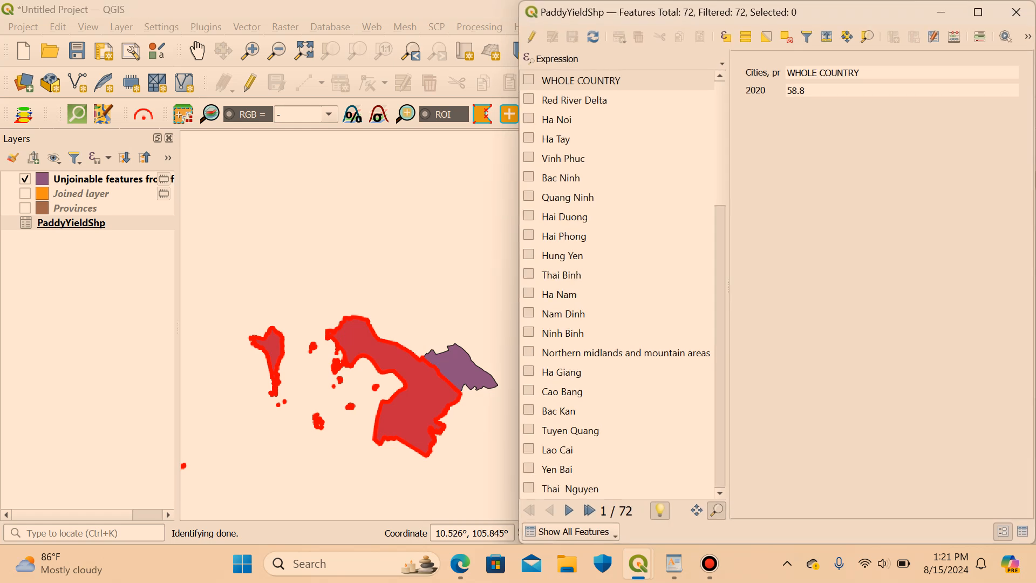
mouse_move(978, 12)
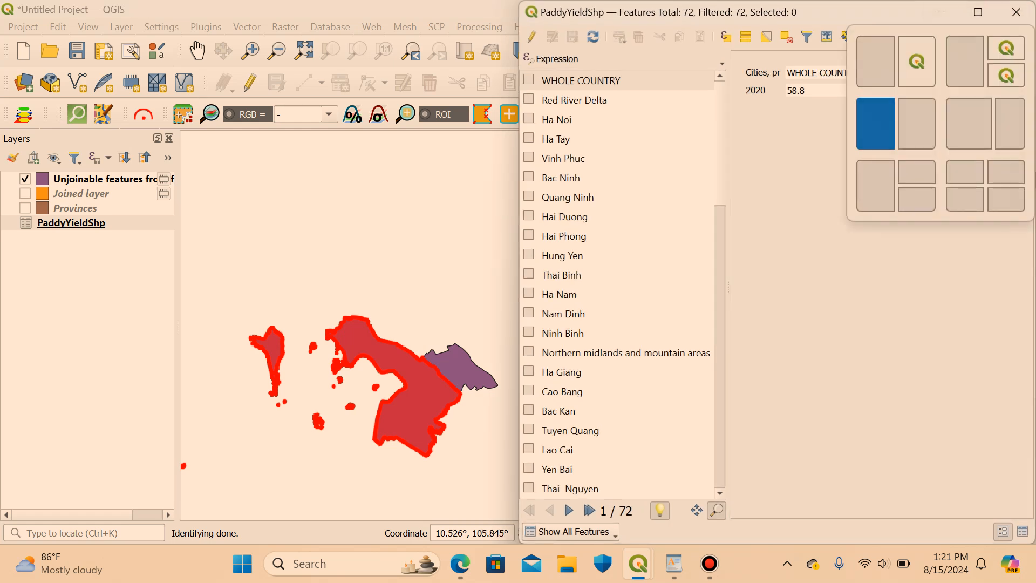
click(875, 124)
click(777, 146)
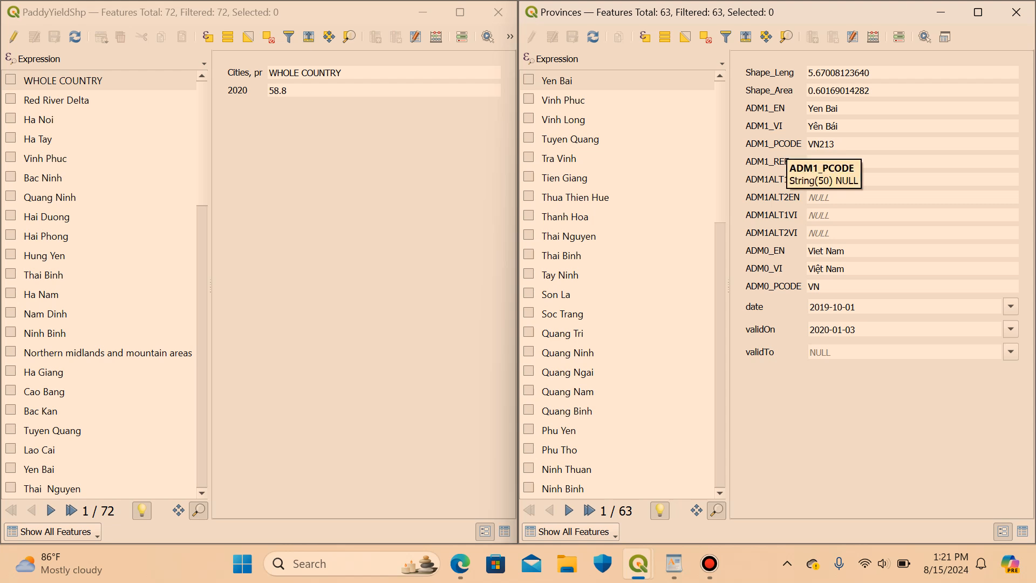
click(1023, 531)
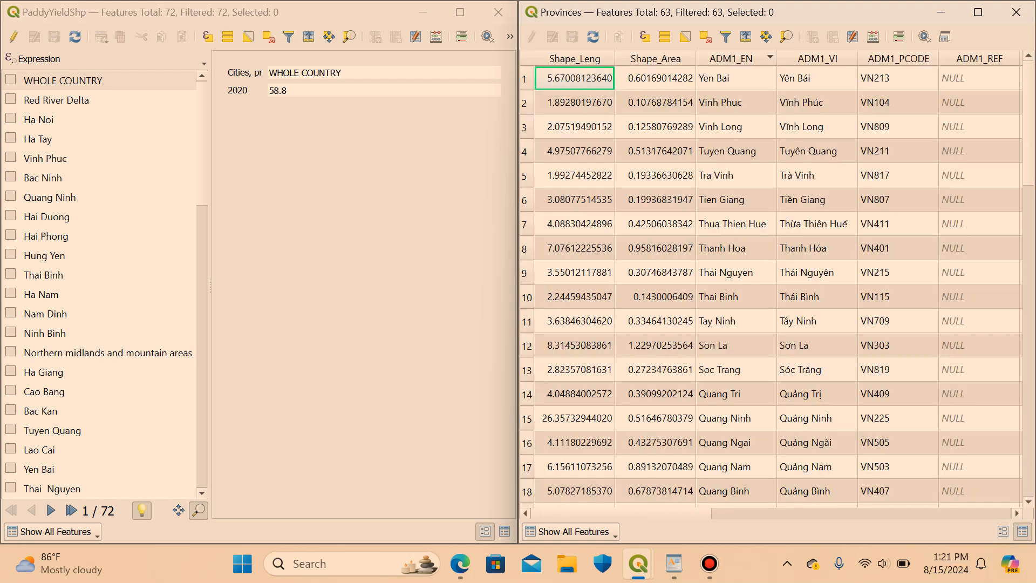
Show the PaddyYieldShp records in table view and arrange the Provinces and PaddyYieldShp tables in two equal halves of the screen.
click(505, 532)
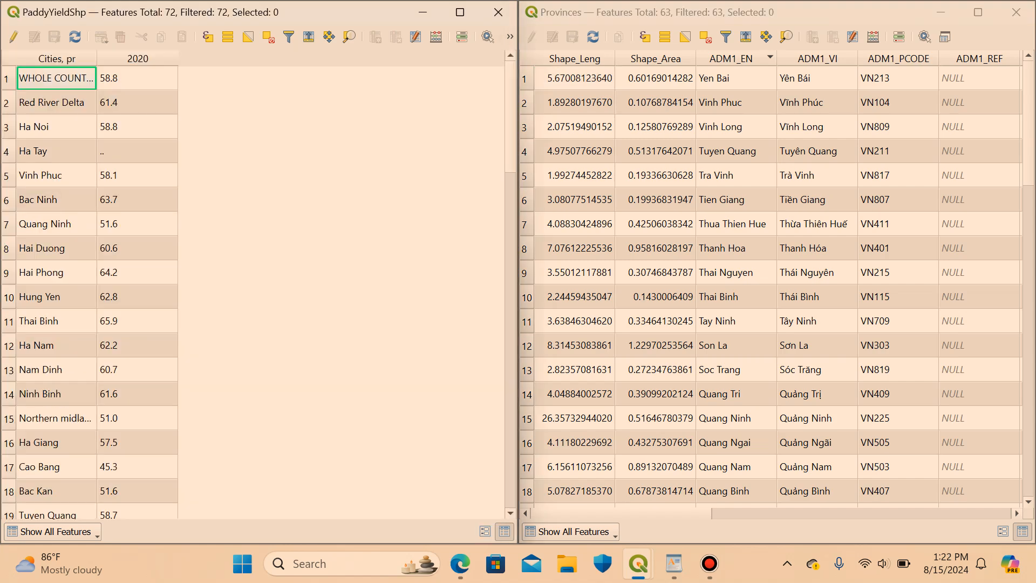
mouse_move(978, 11)
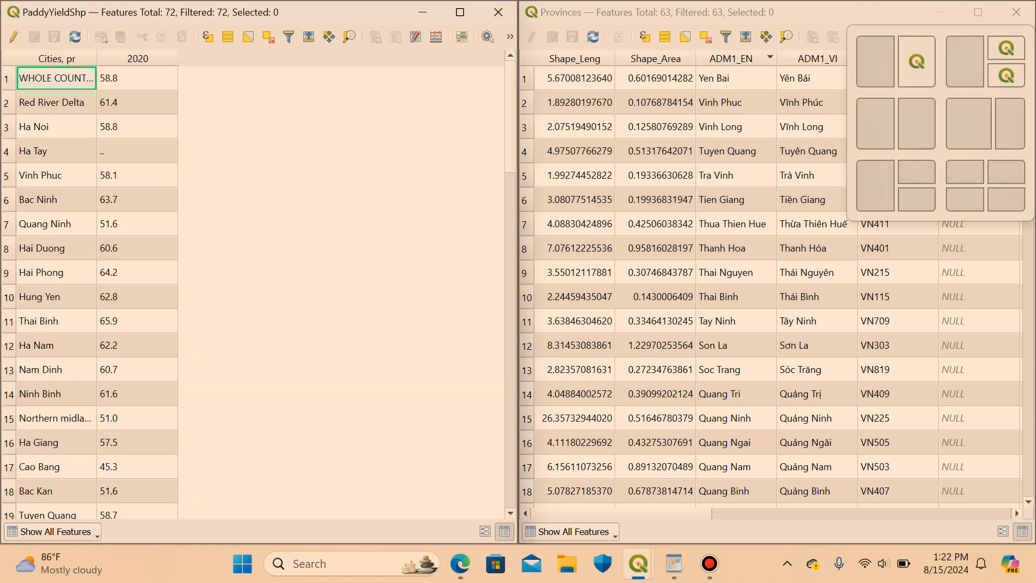
click(874, 123)
click(598, 143)
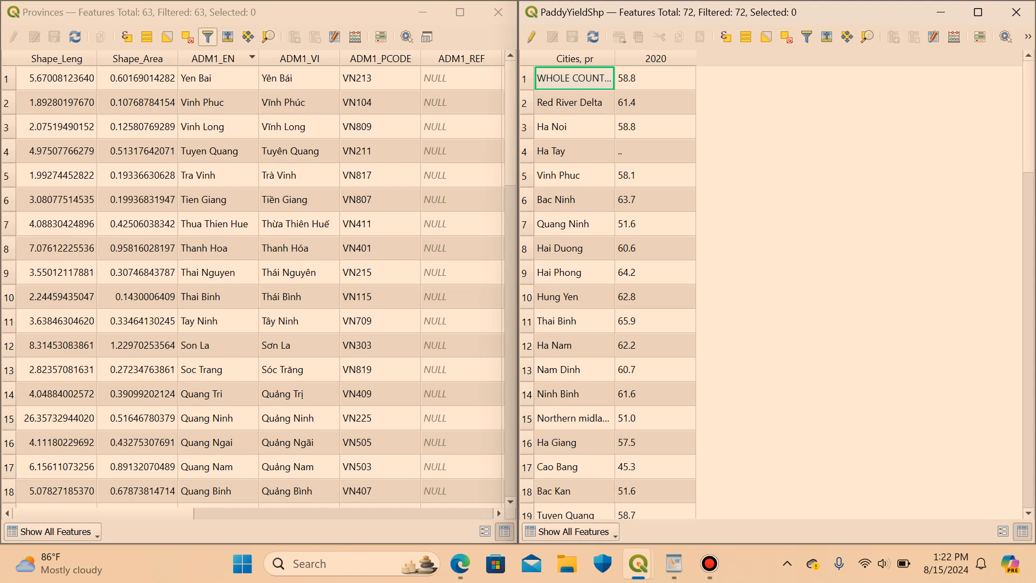
Filter the Provinces table to records whose ADM1_EN contains Kien Giang.
click(208, 36)
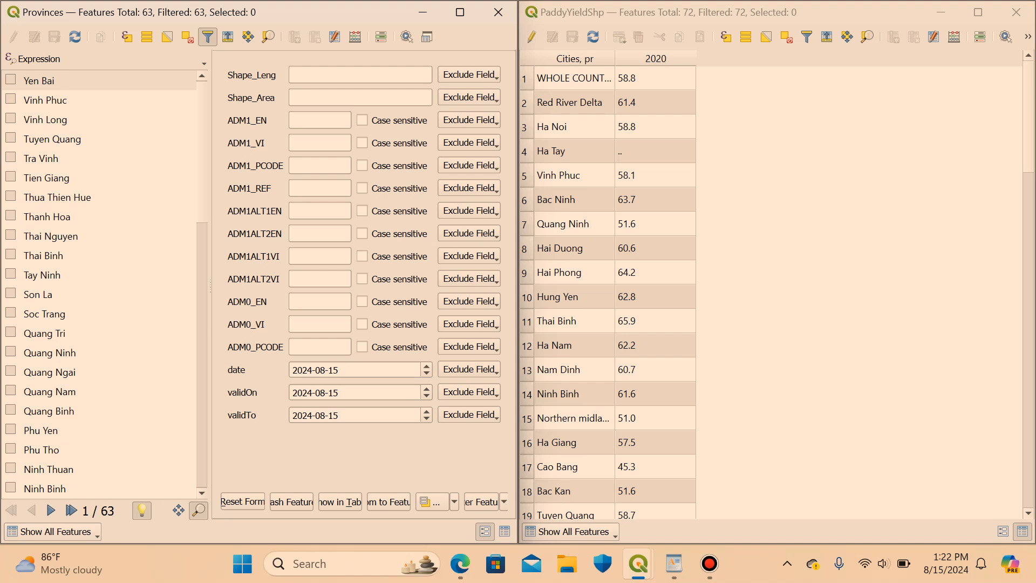
click(320, 120)
text(kien)
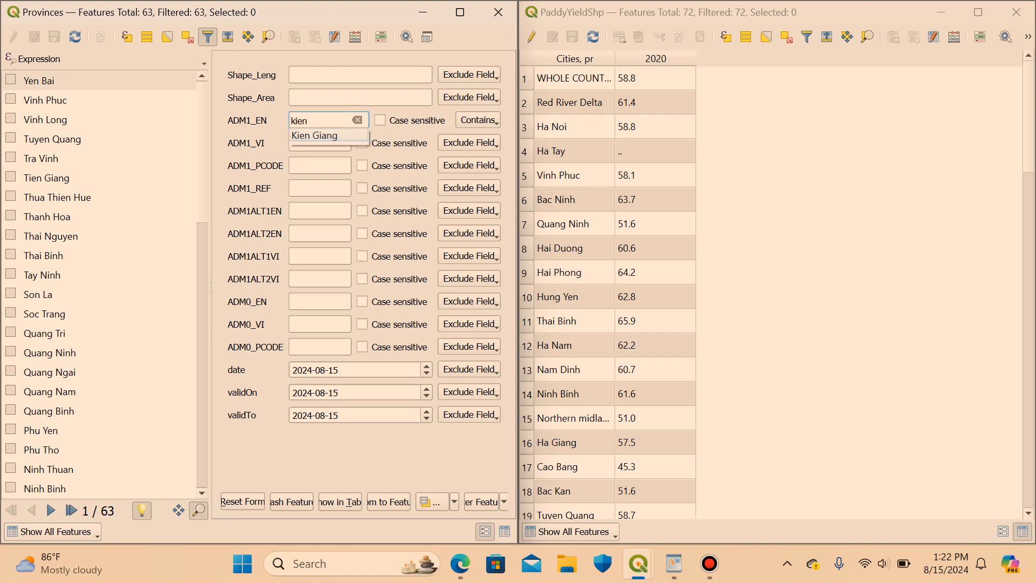
key(Down)
key(Return)
key(Return)
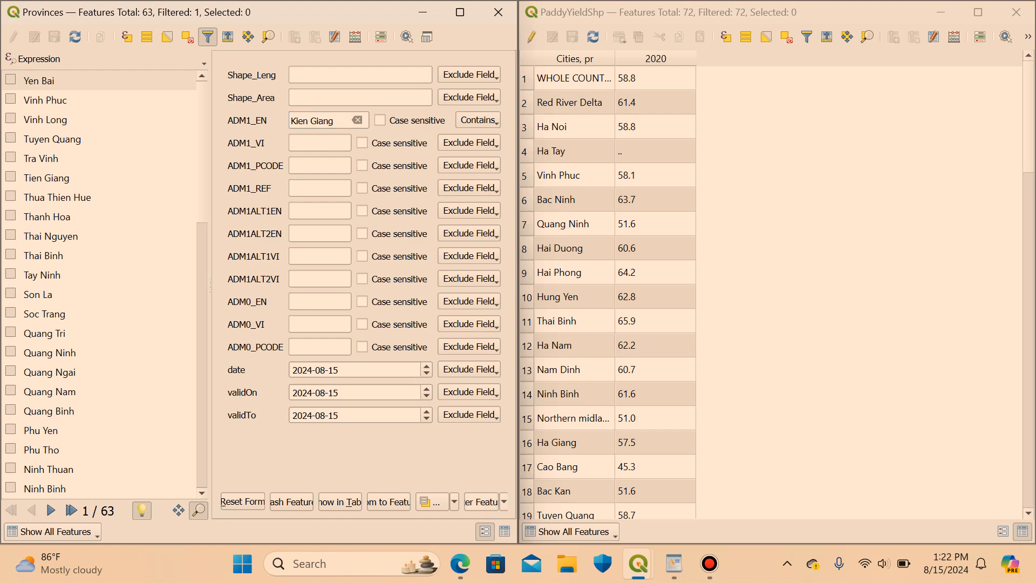
Filter the PaddyYieldShp table by the double-spaced name "Kien Giang" in the Cities, pr field and open the matching record.
click(807, 36)
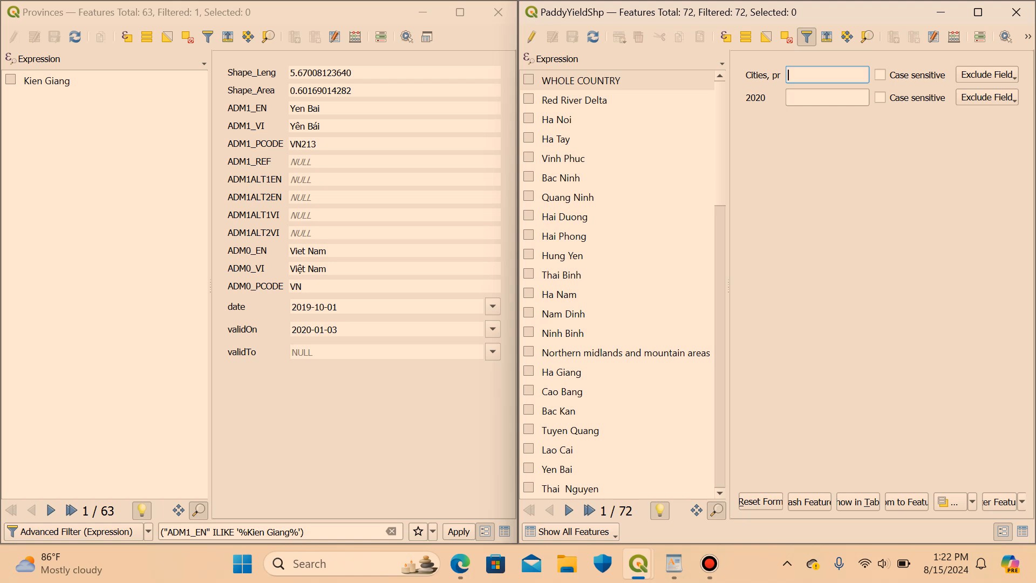
text(kien)
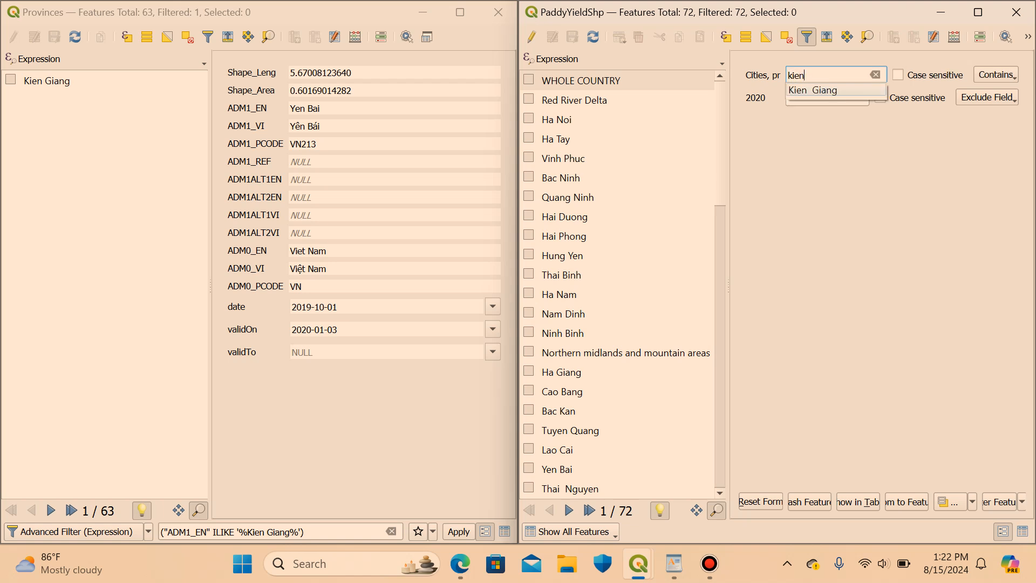
key(Down)
key(Return)
key(Return)
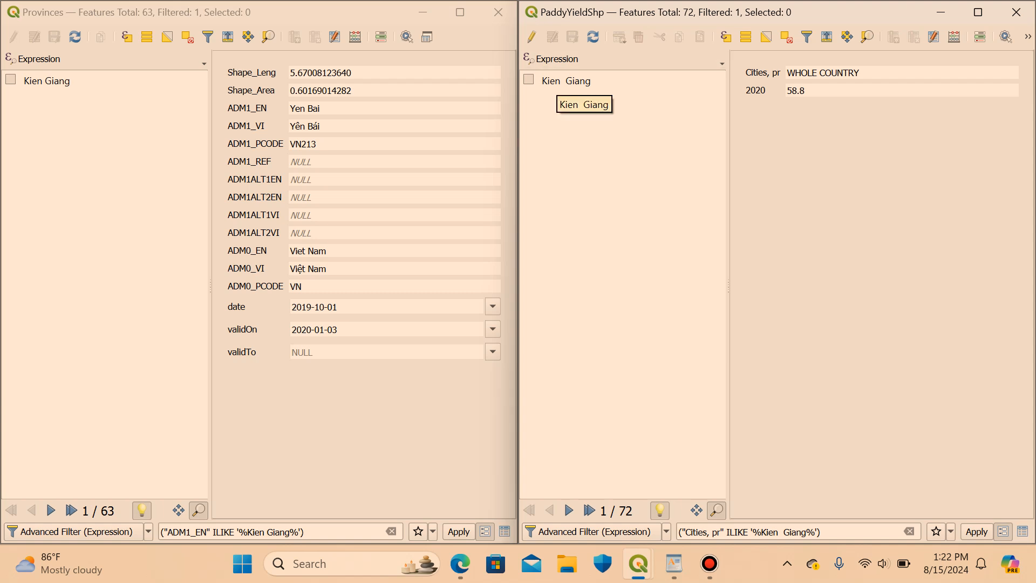
click(564, 80)
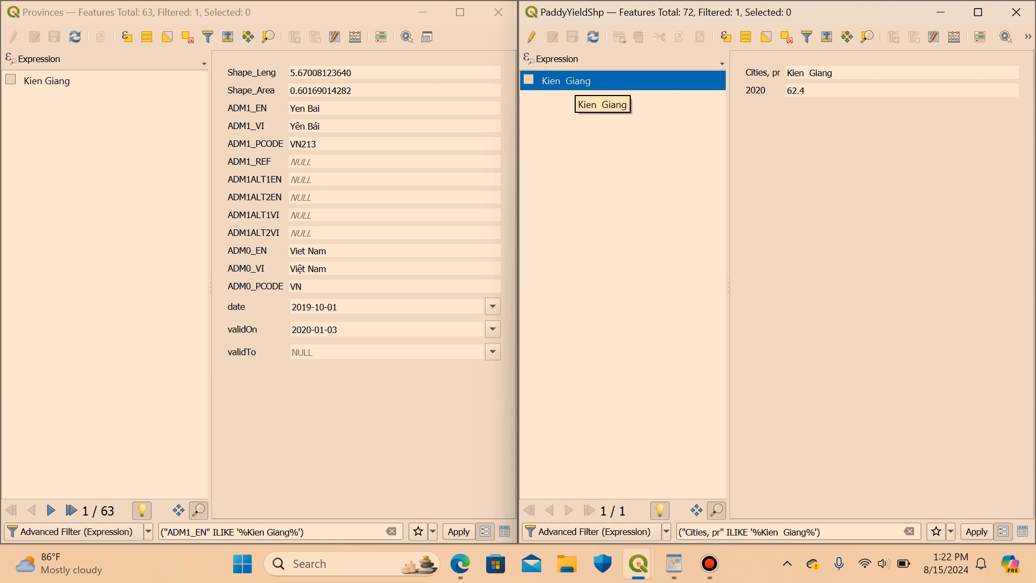
Enable editing on PaddyYieldShp and remove the extra space from the record's Cities, pr value so it reads "Kien Giang".
click(532, 36)
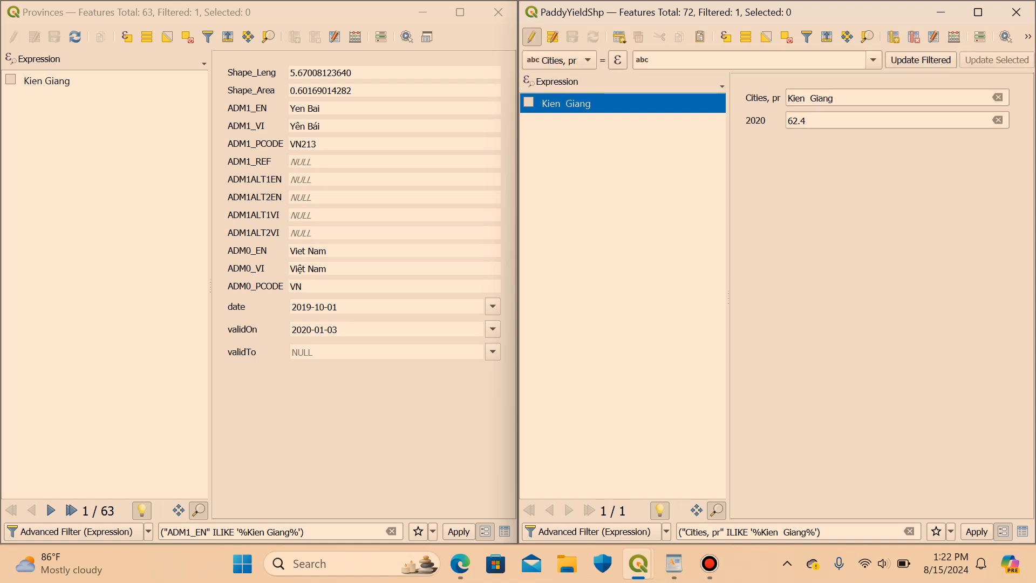
click(808, 98)
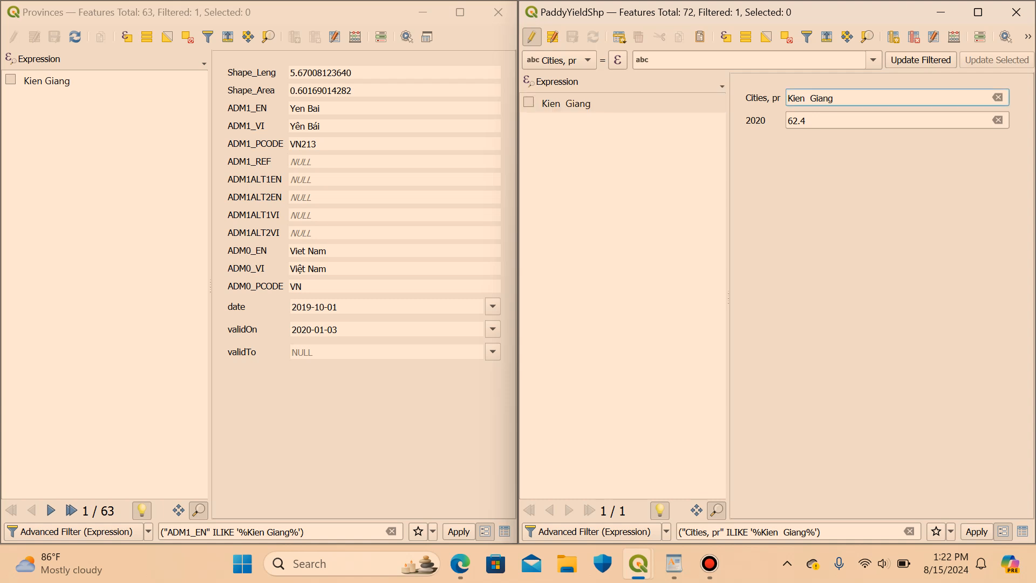
key(BackSpace)
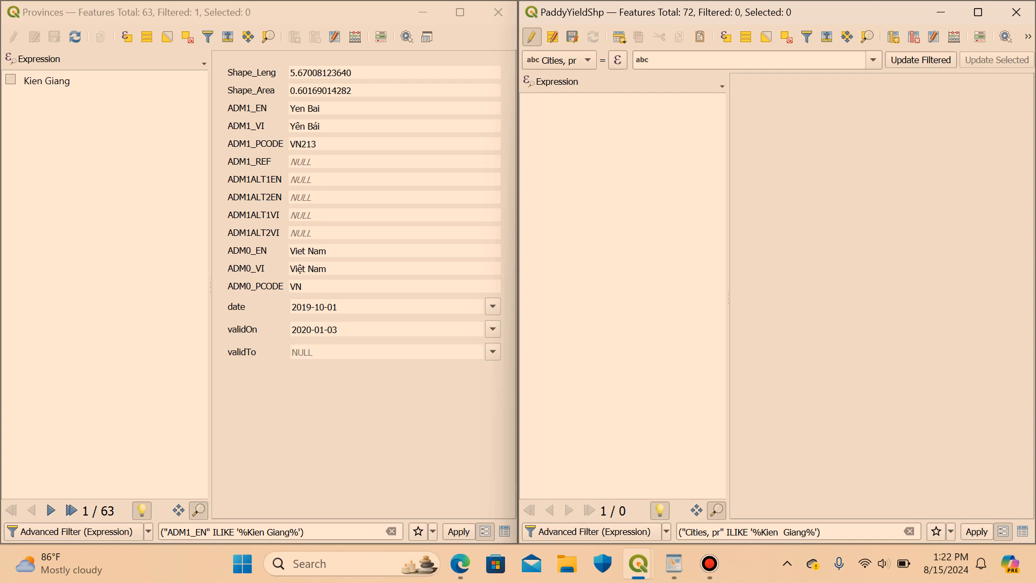
Filter PaddyYieldShp by the single-spaced name "Kien Giang" and save the layer edits.
click(1023, 532)
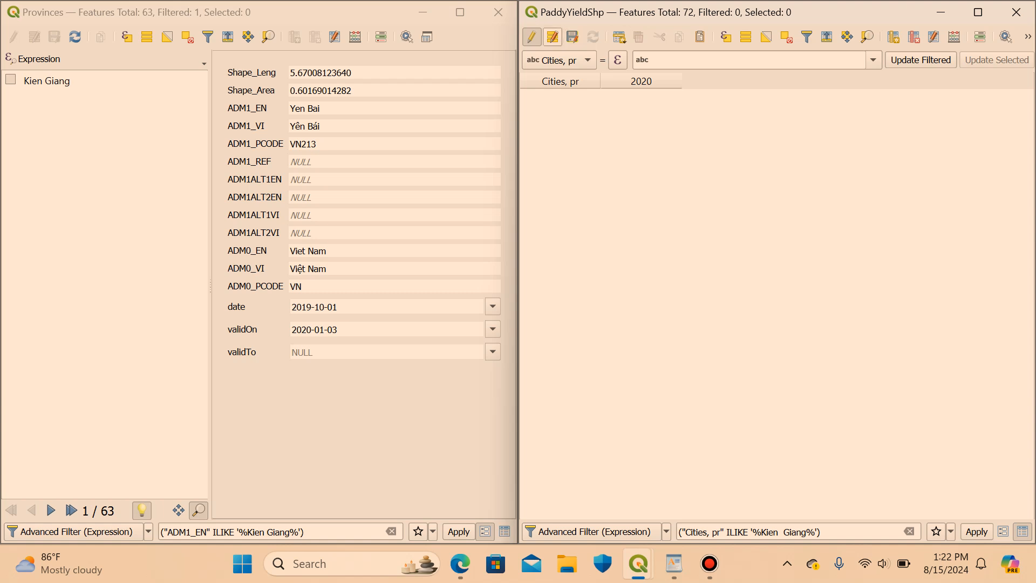
click(806, 37)
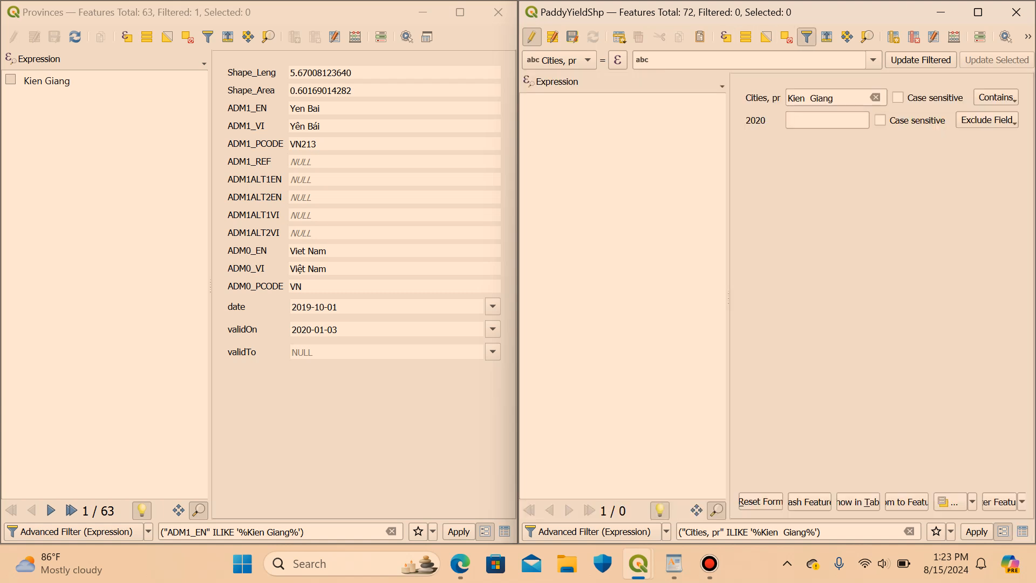
click(808, 99)
key(BackSpace)
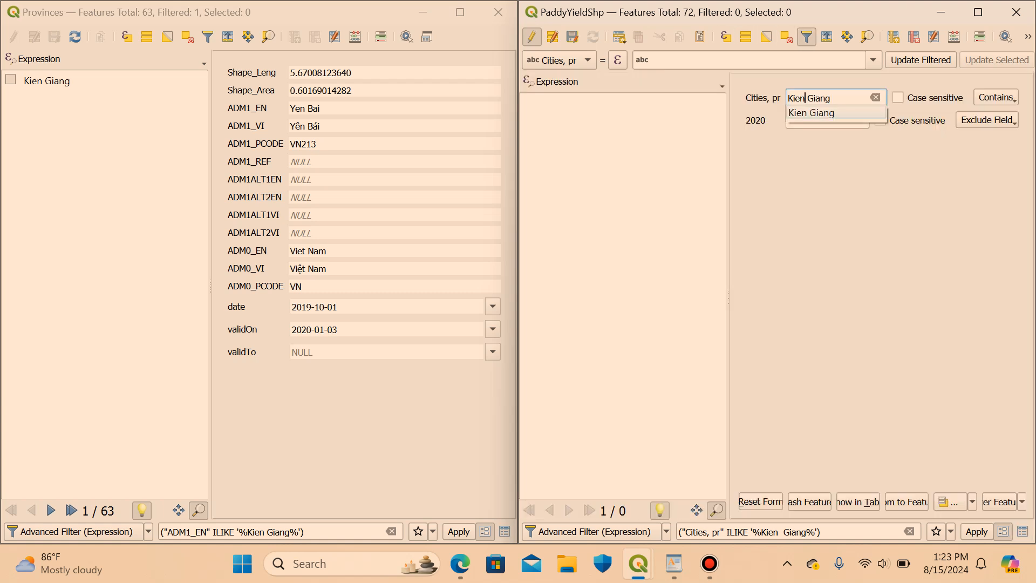
key(Return)
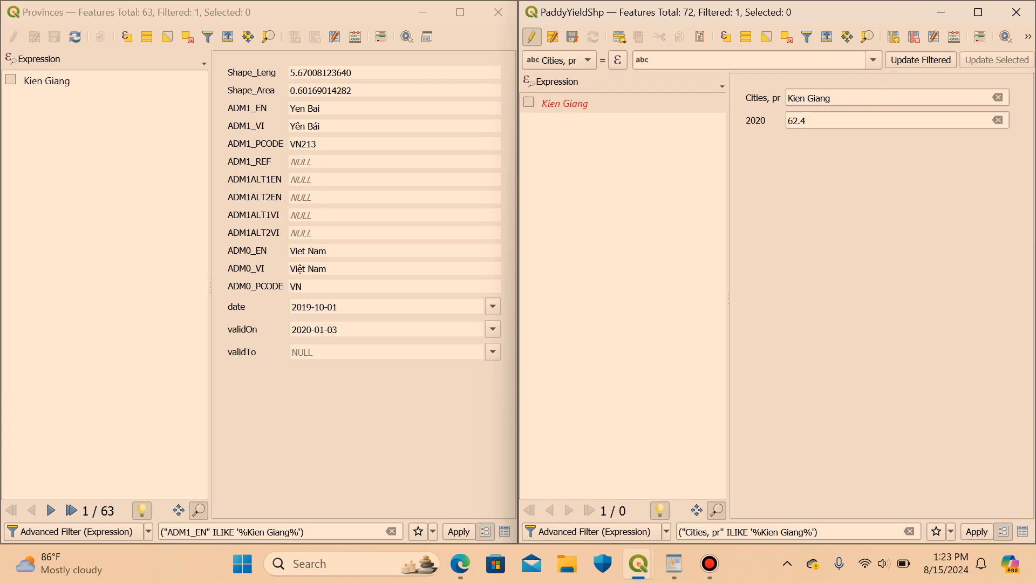
click(565, 103)
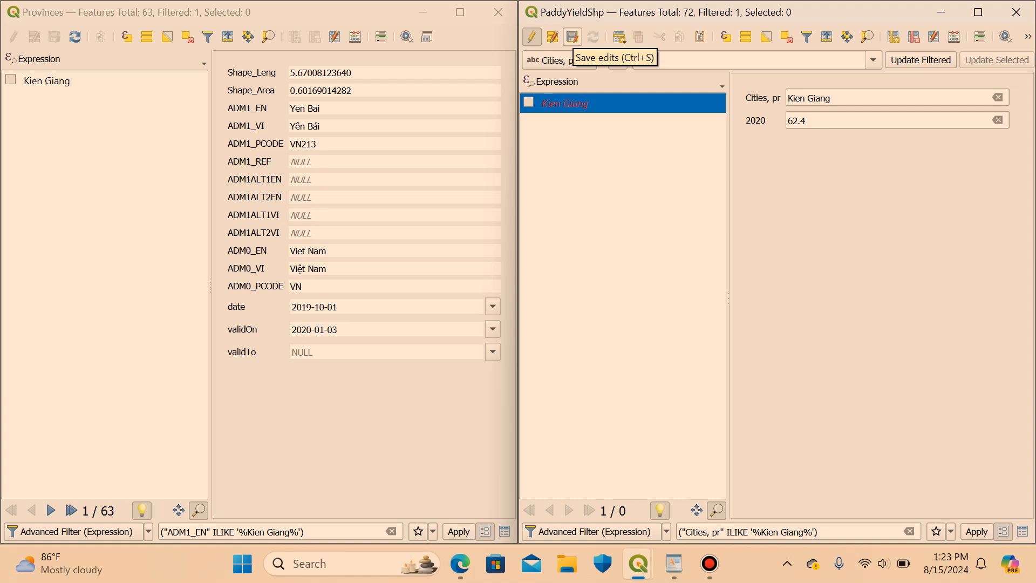
click(572, 37)
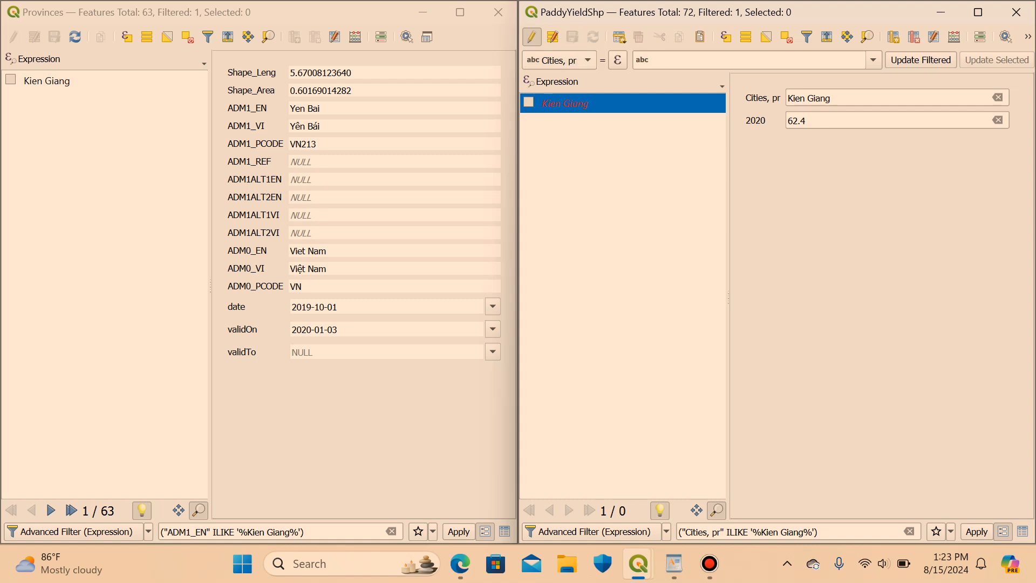
Delete the space between Kien and Giang in the PaddyYieldShp record's Cities, pr value.
click(806, 99)
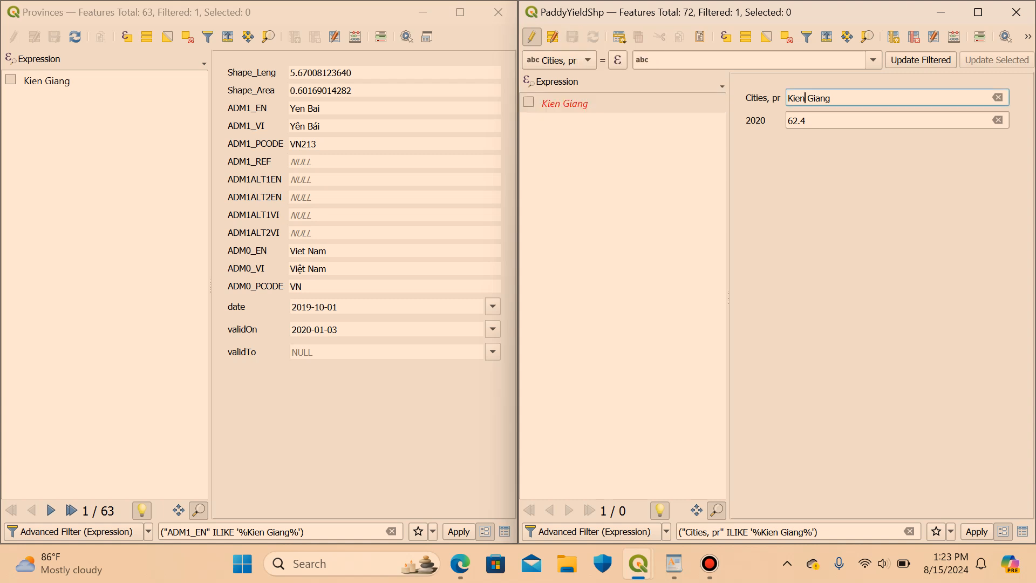
key(BackSpace)
Return to the map and identify the small polygon bordering Kien Giang on the northeast in the unjoinable features layer.
click(423, 12)
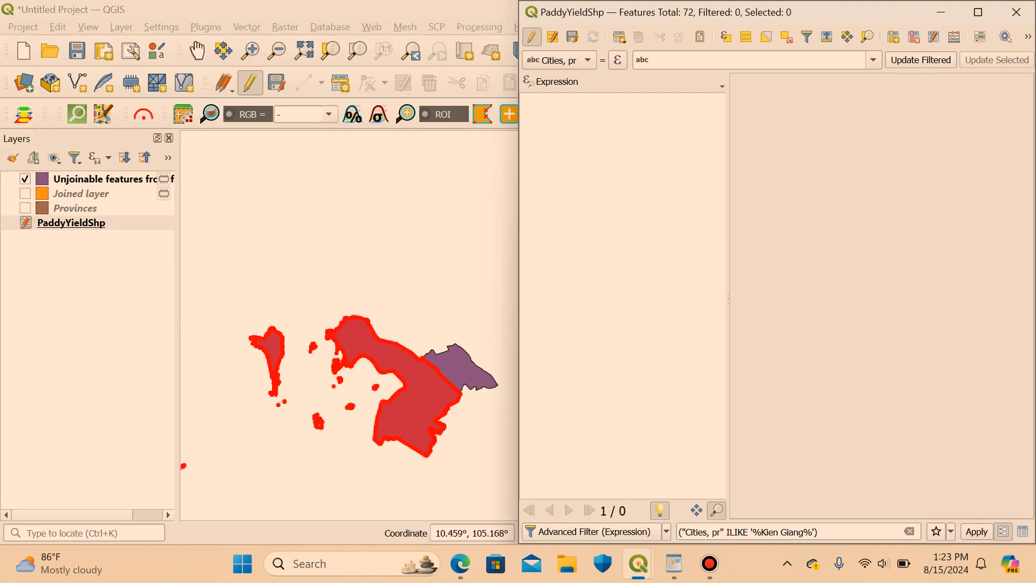
click(465, 369)
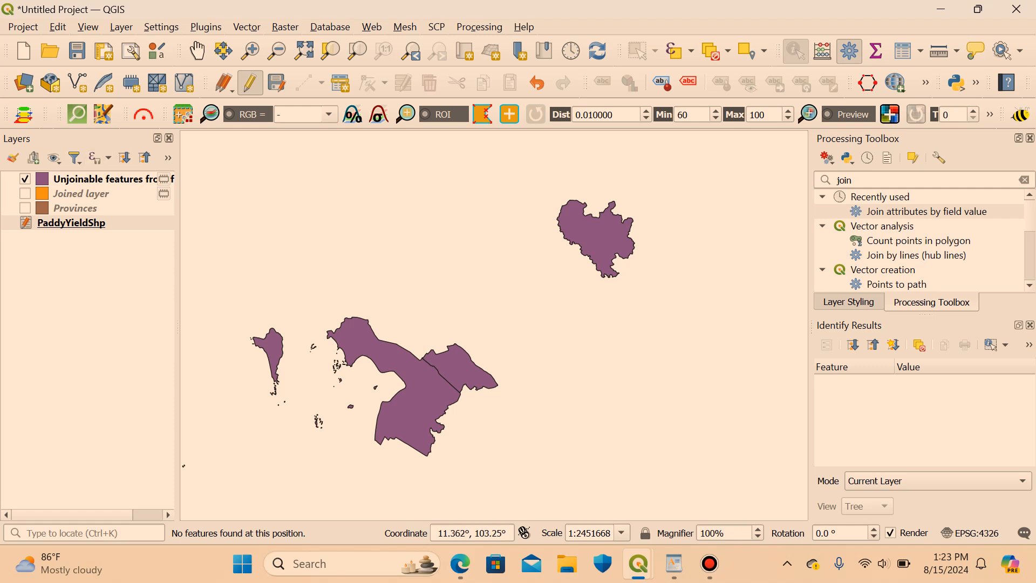
click(102, 180)
click(461, 367)
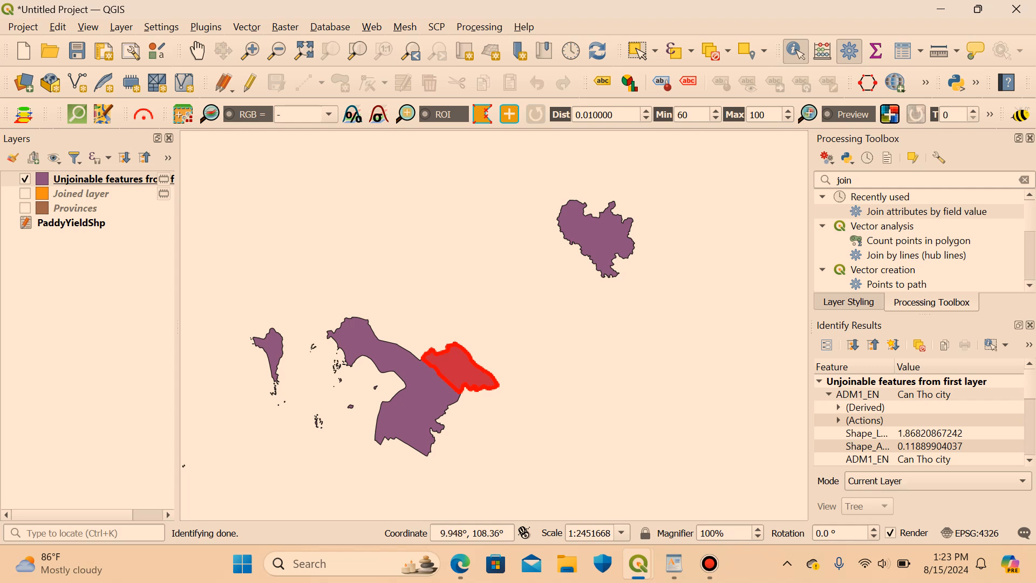
Bring back the paired attribute tables and filter Provinces to records whose ADM1_EN contains Can Tho city.
mouse_move(639, 564)
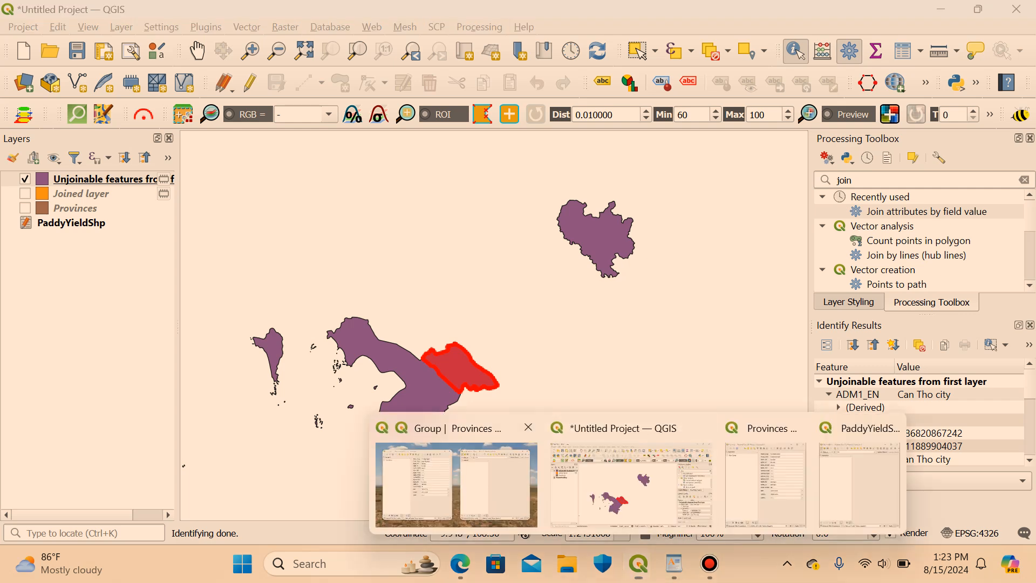
click(456, 483)
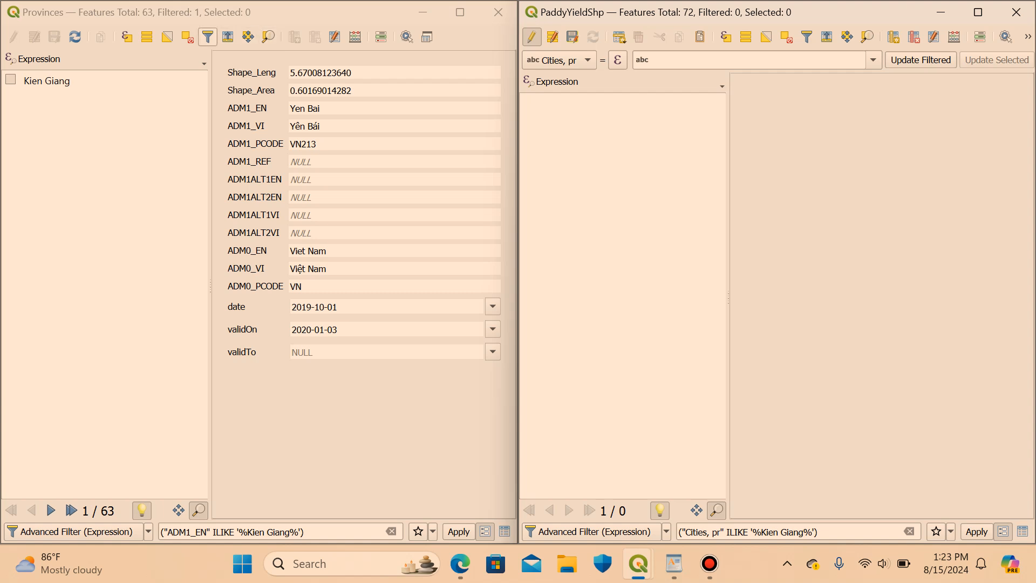
click(207, 37)
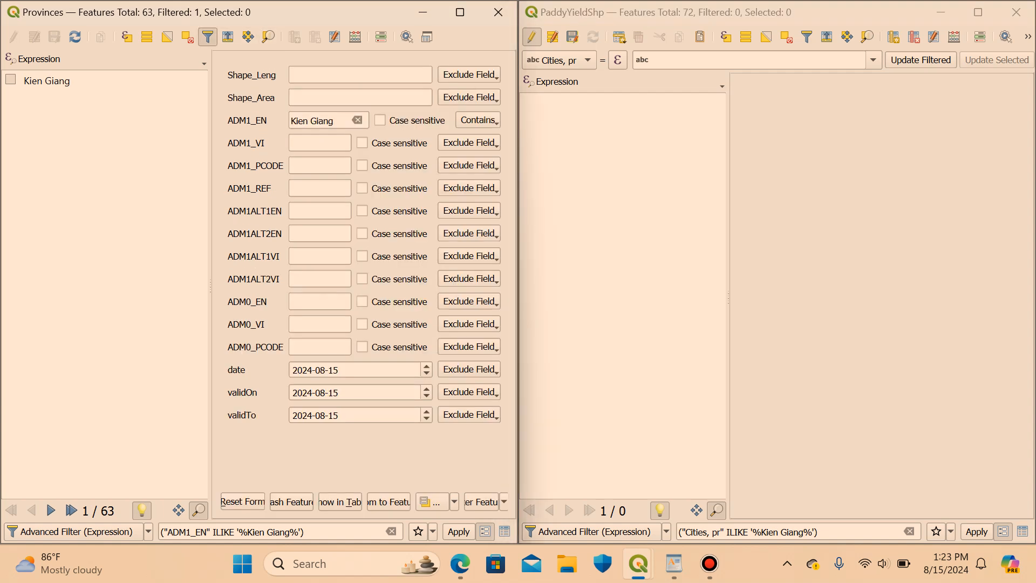
click(357, 121)
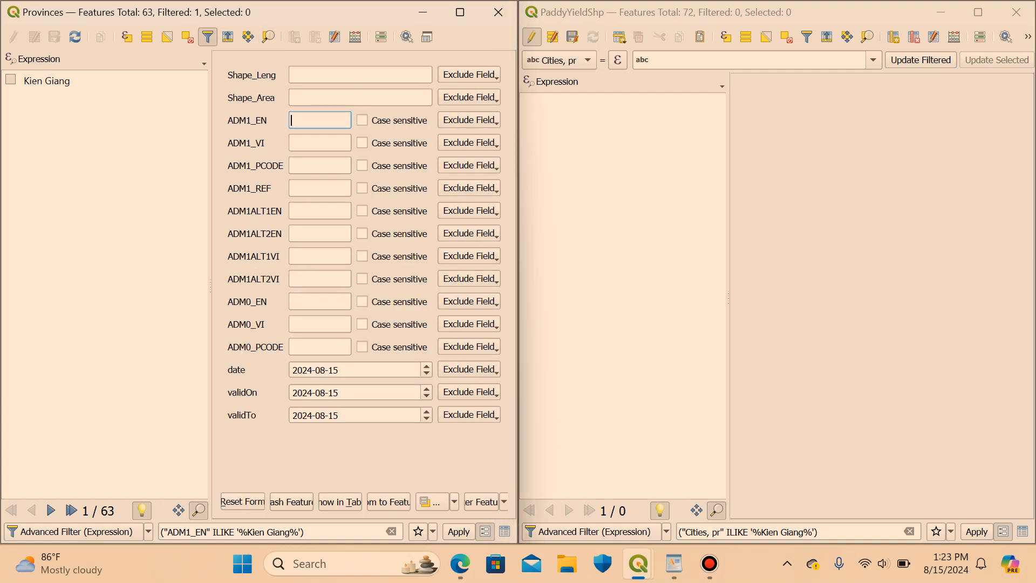
text(can)
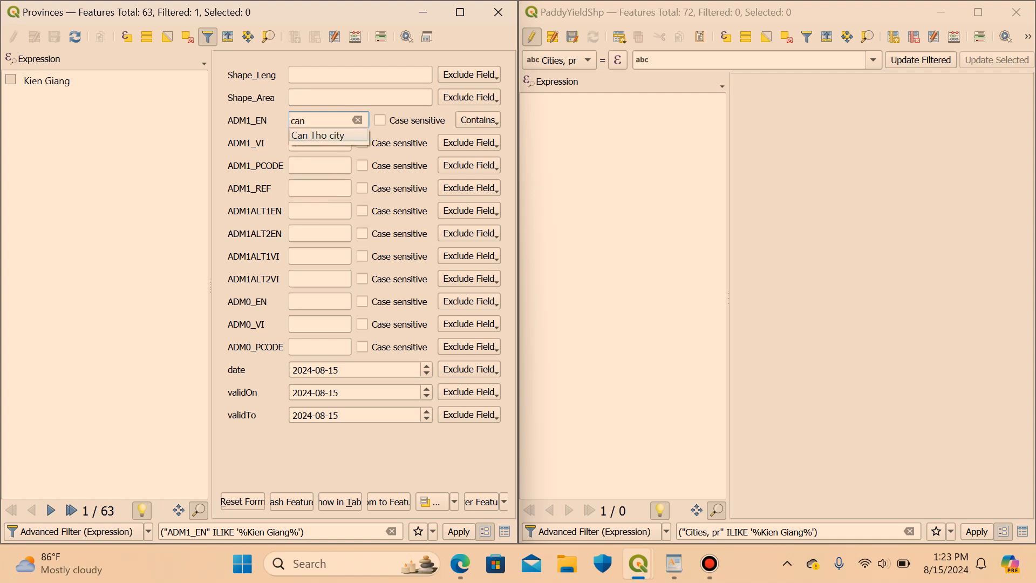
key(Down)
key(Return)
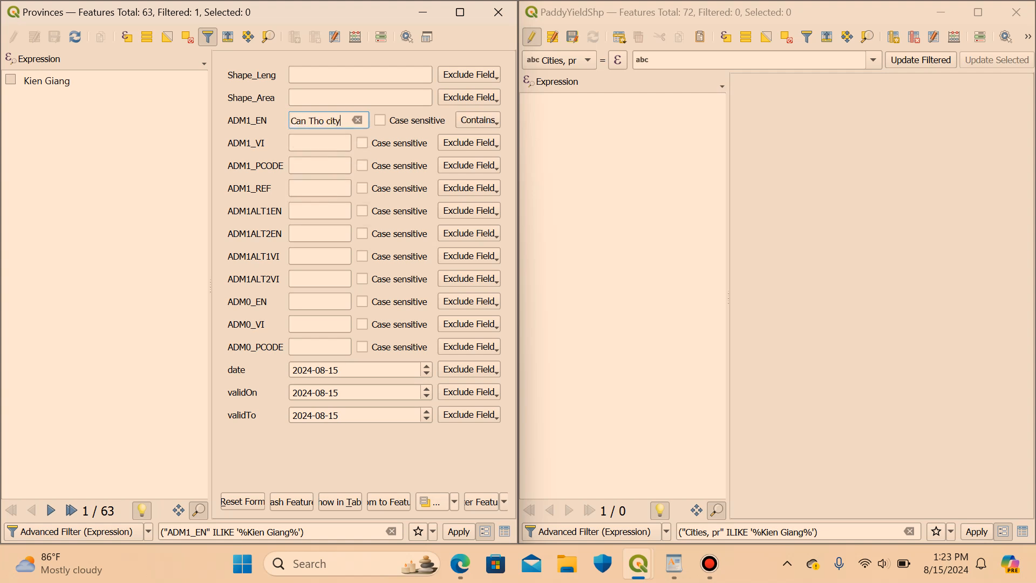
key(Return)
Open the field filter form of the PaddyYieldShp table.
click(807, 36)
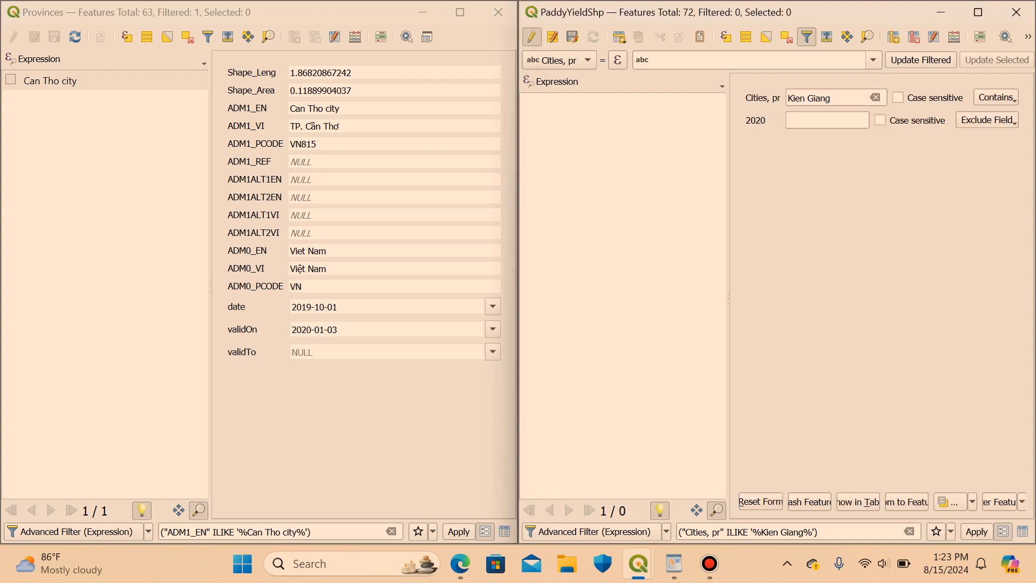
Filter the PaddyYieldShp attribute table to records whose Cities, pr field contains "Can Tho".
key(ctrl+a)
key(BackSpace)
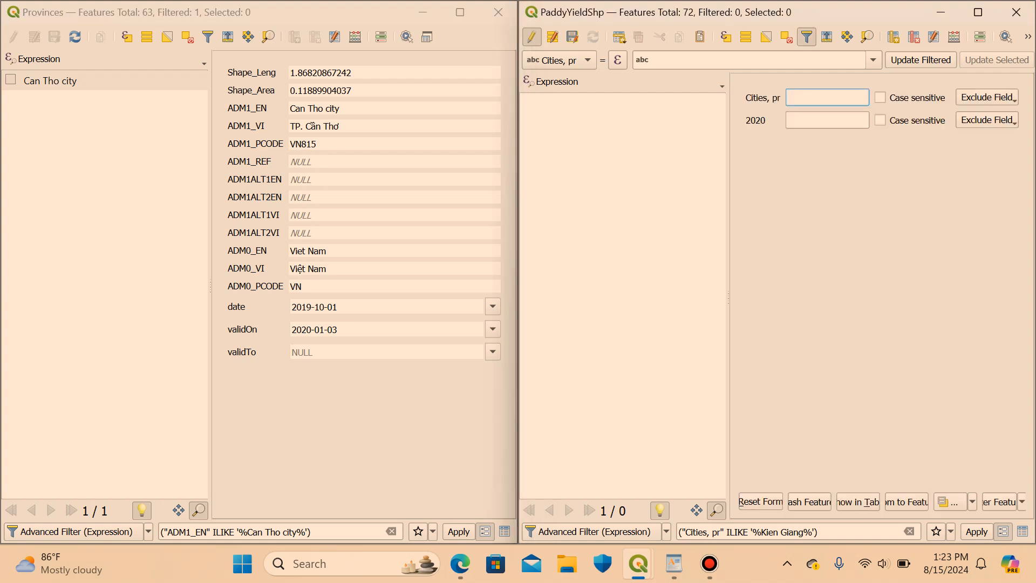
text(can)
key(Down)
key(Return)
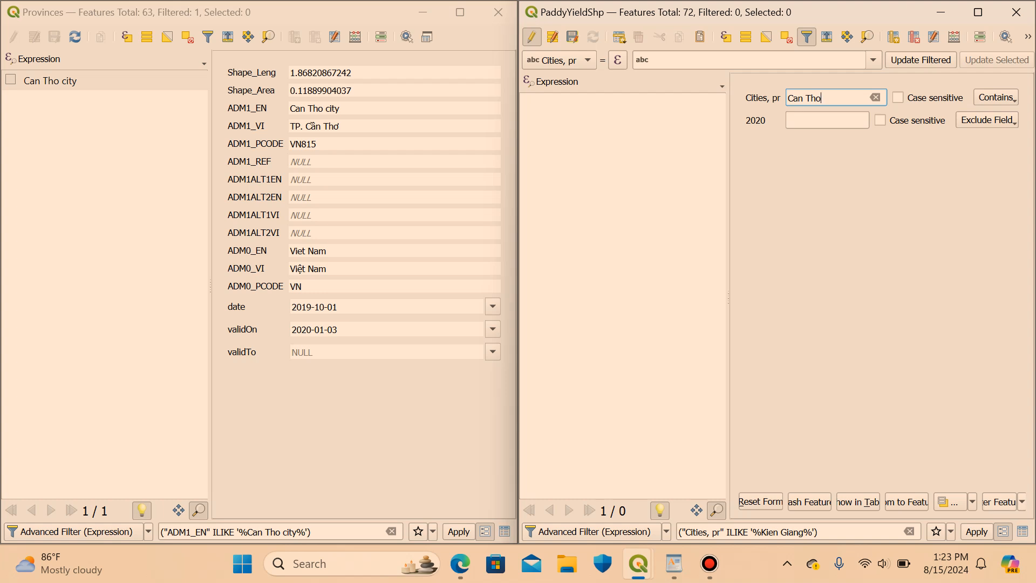
key(Return)
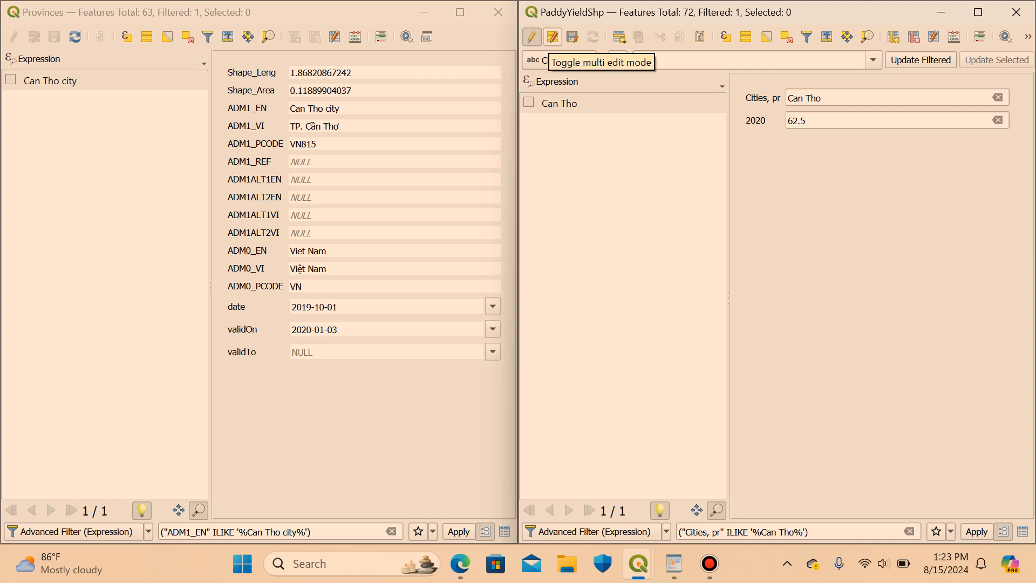
Show the PaddyYieldShp record in table view and change its Cities, pr value to "Can Tho city".
click(1023, 531)
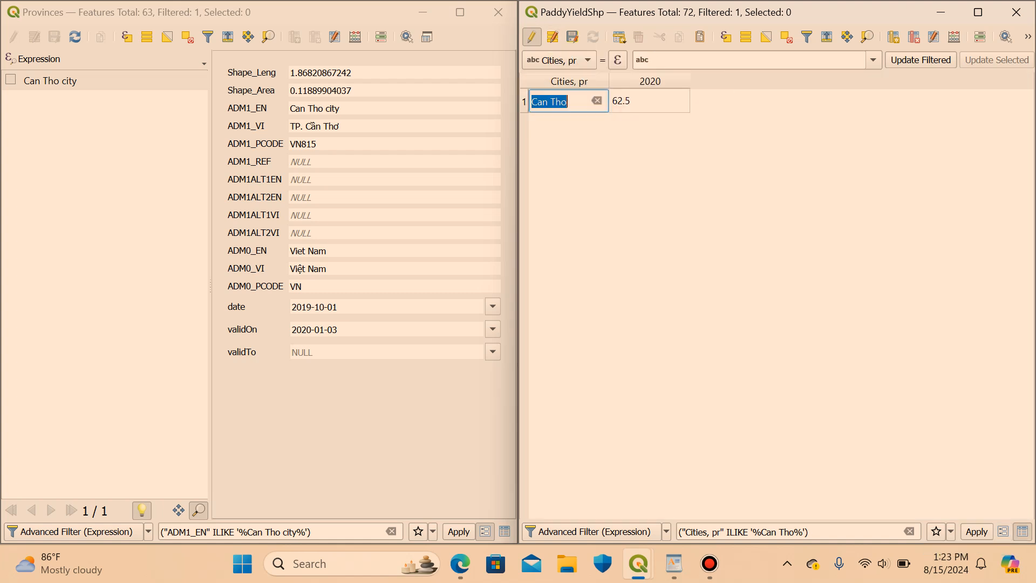
click(568, 101)
text(city)
key(Return)
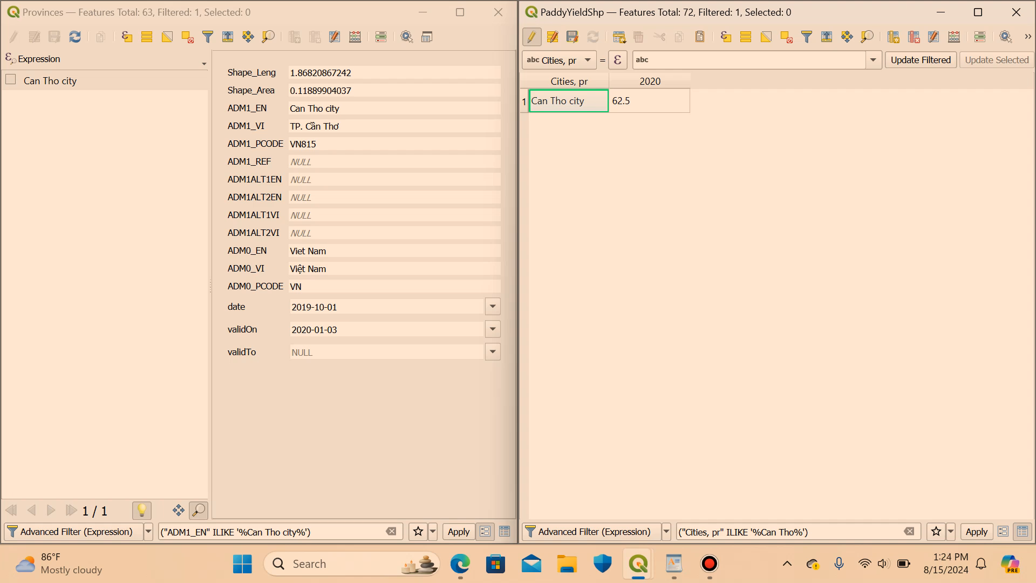
Return to the map and identify the isolated unjoinable province northeast of Can Tho city.
click(548, 472)
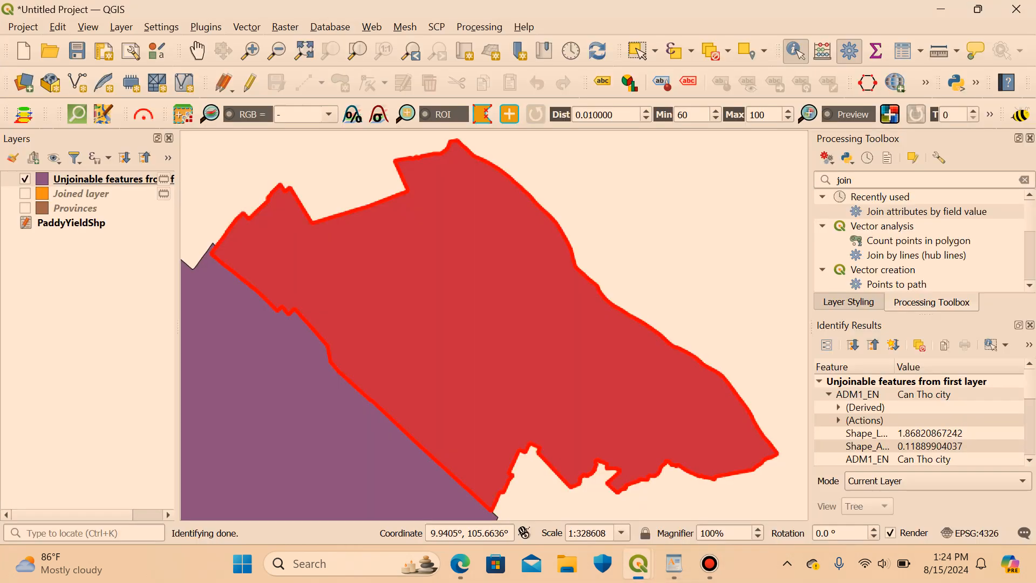
scroll(490, 355, down, 3)
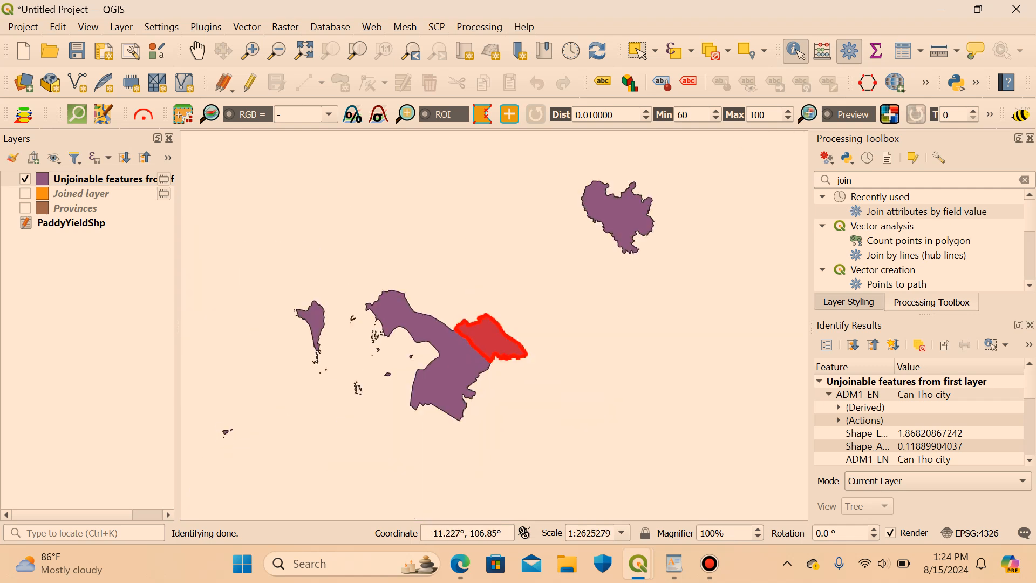
click(627, 221)
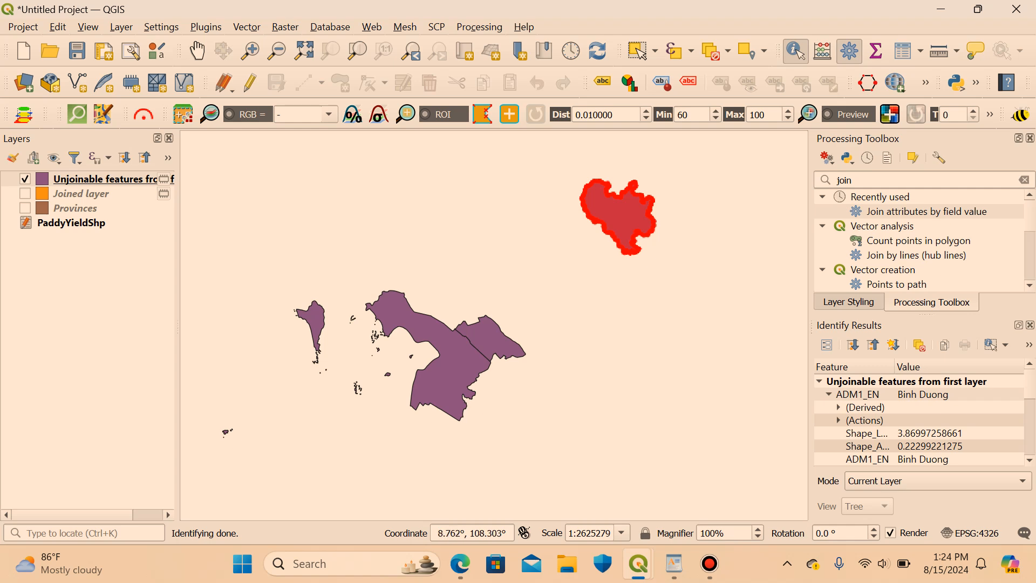
Filter the Provinces attribute table to the feature whose ADM1_EN field contains "Binh Duong".
mouse_move(639, 564)
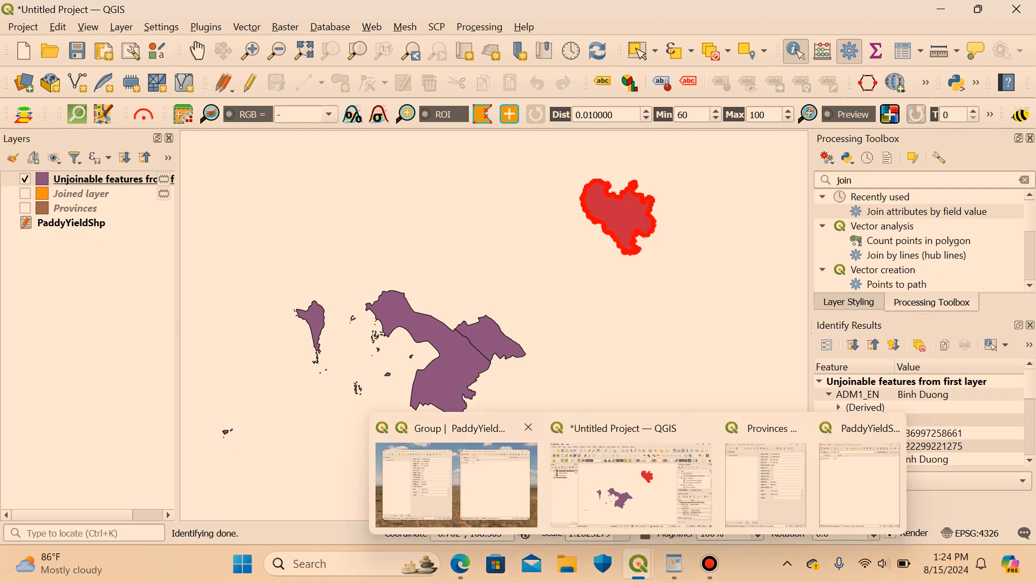
click(456, 481)
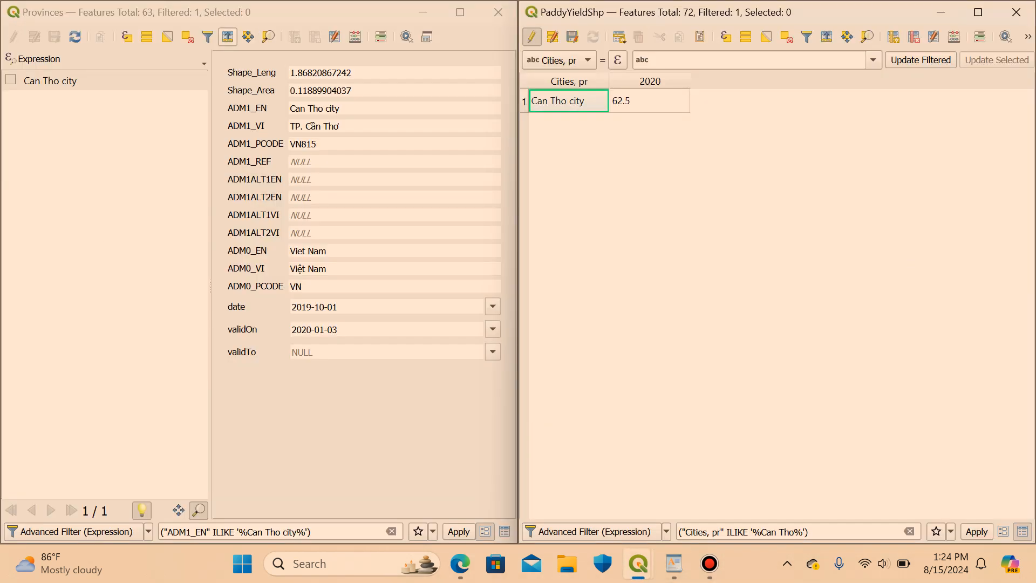
click(208, 37)
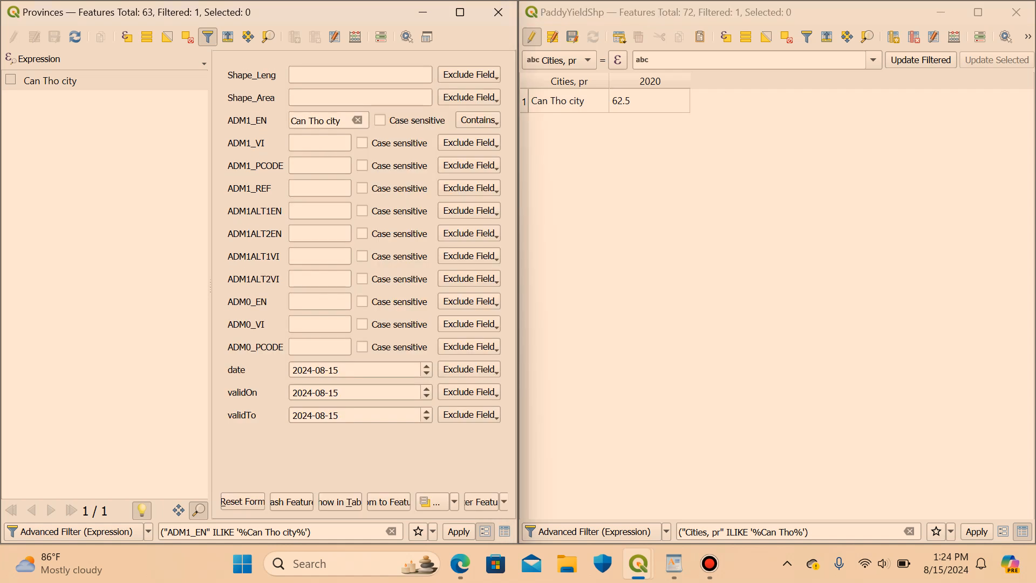
click(356, 120)
text(Binh)
key(Down)
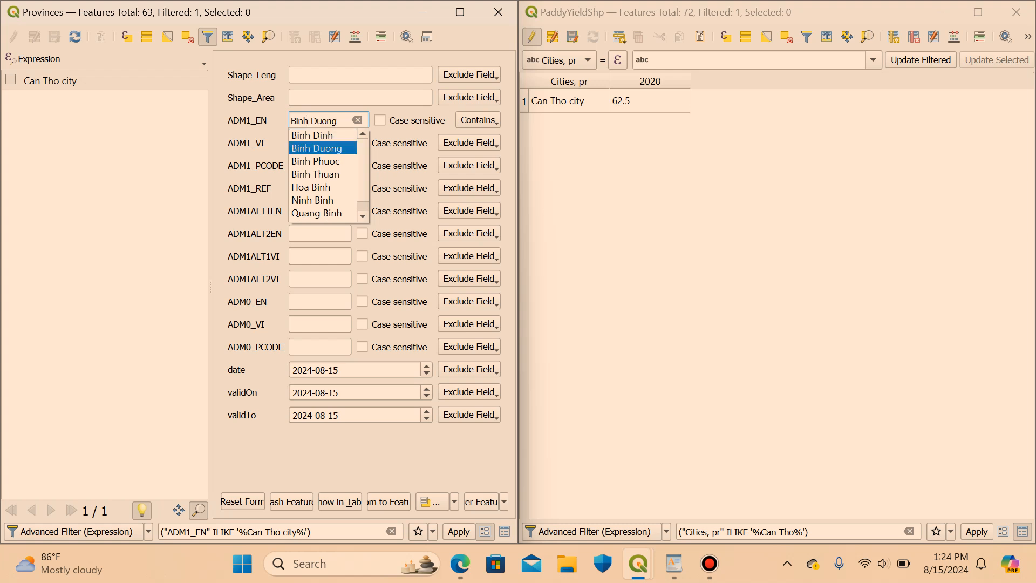
key(Return)
key(Return)
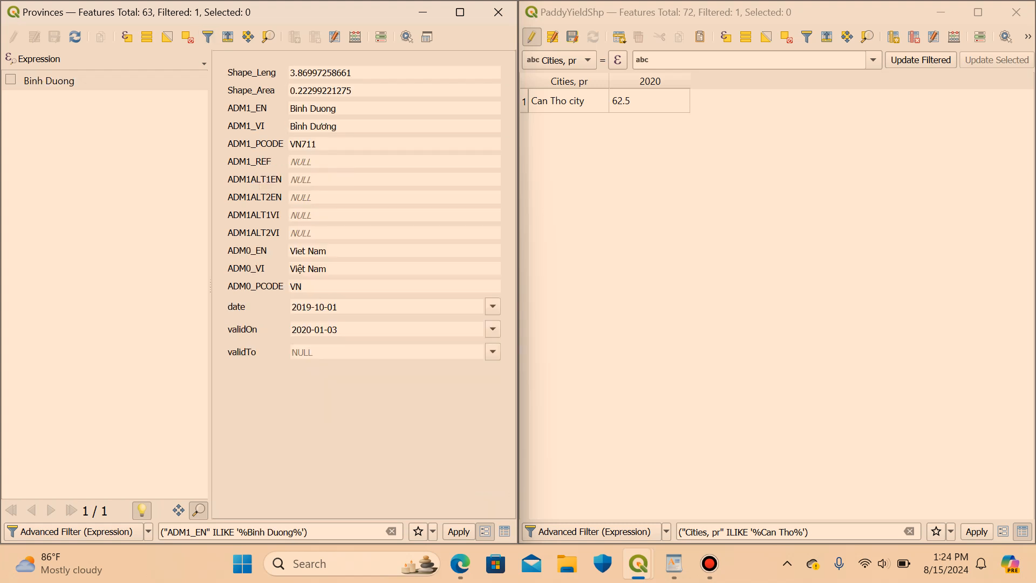
Filter the PaddyYieldShp table by the Cities, pr value "Binh Duong", spelled with a double space.
click(807, 36)
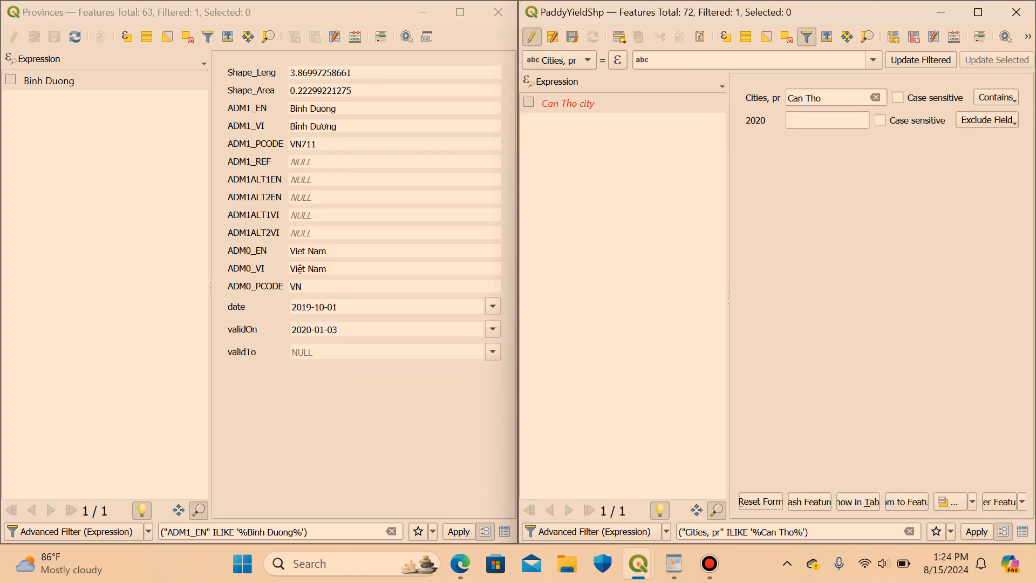
click(875, 98)
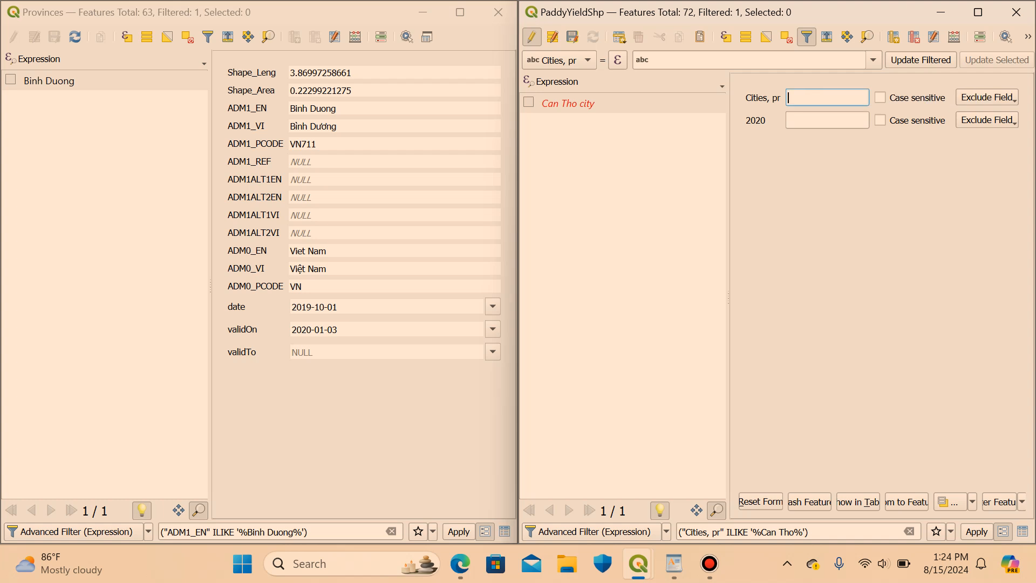
text(Binh)
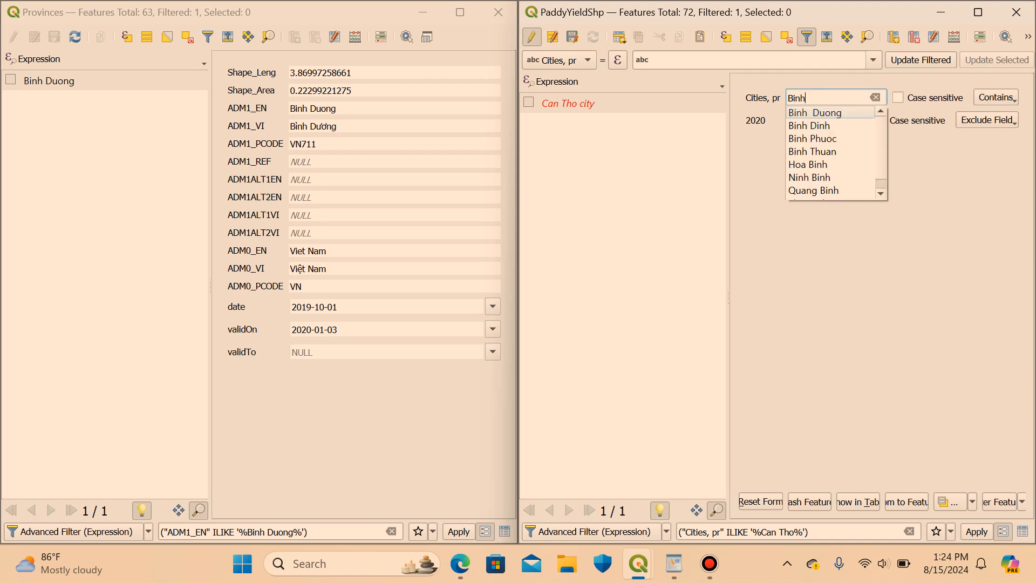
key(Return)
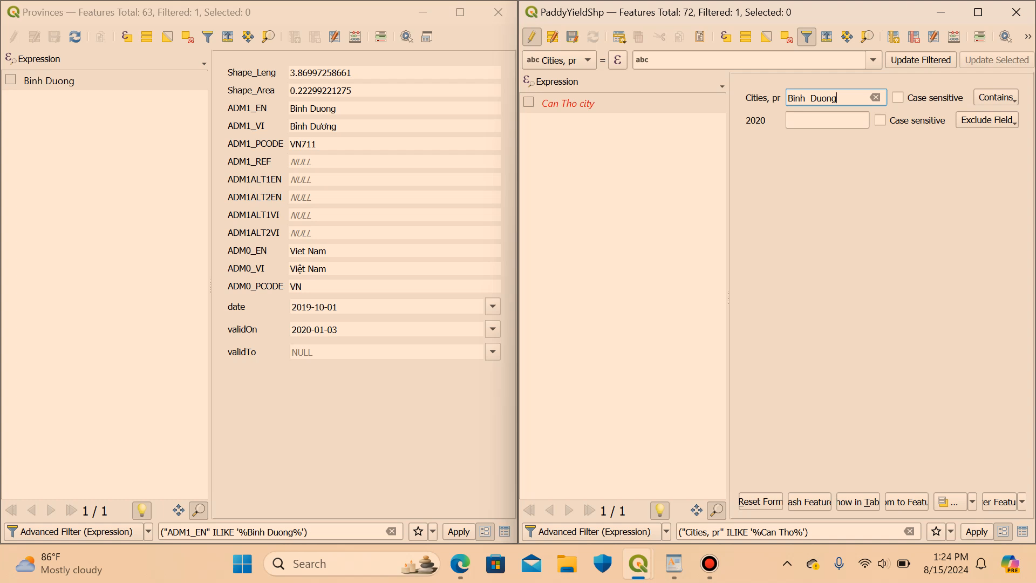
key(Return)
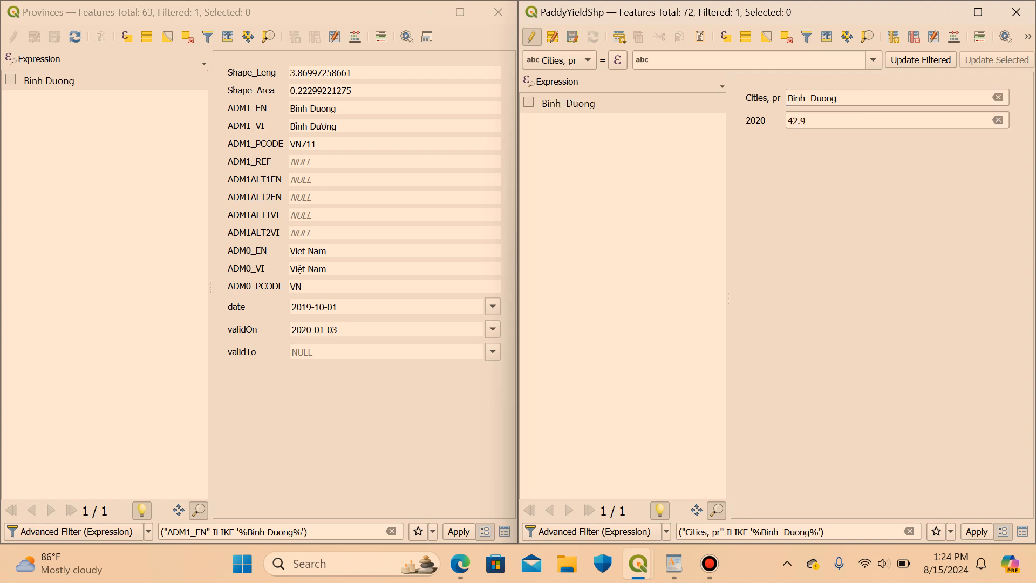
Remove the extra space from the Cities, pr value in the PaddyYieldShp table so it reads "Binh Duong".
click(578, 103)
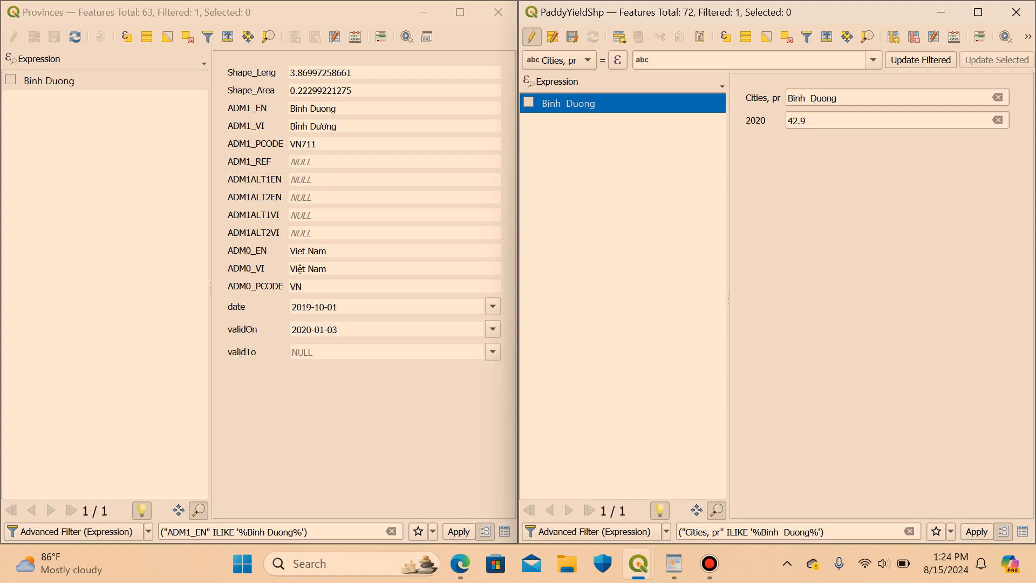
click(1023, 532)
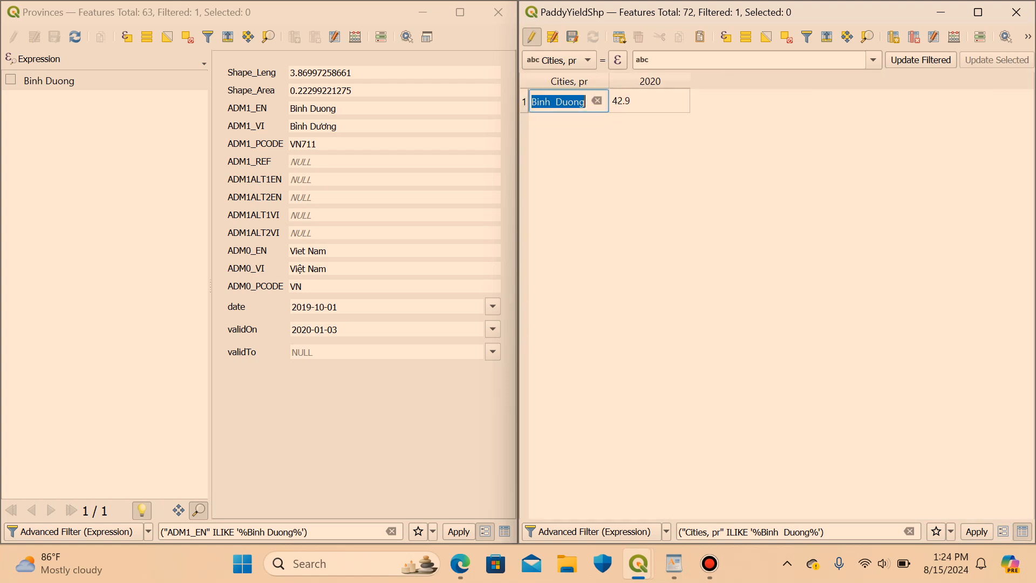
click(556, 102)
key(BackSpace)
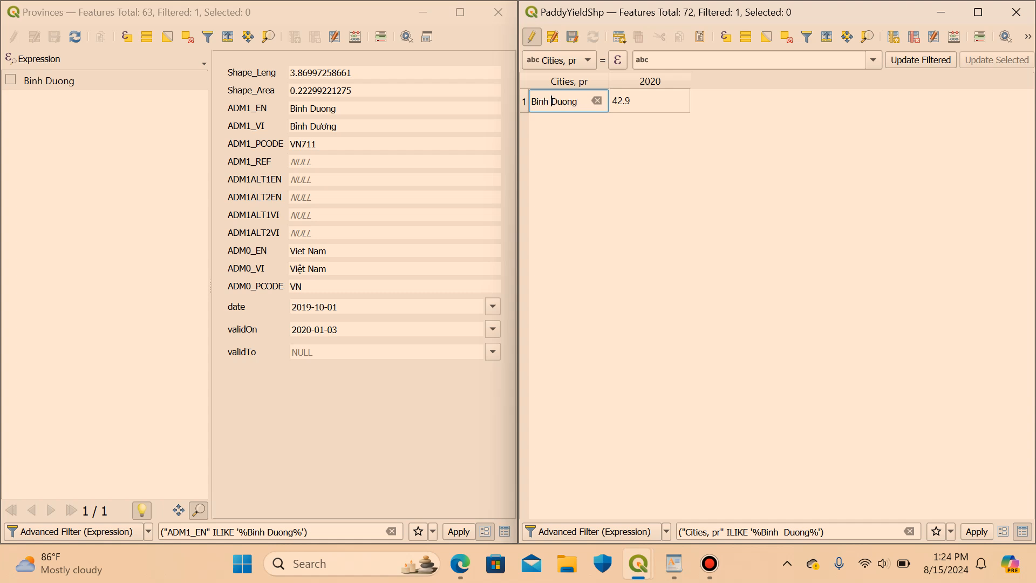
key(Return)
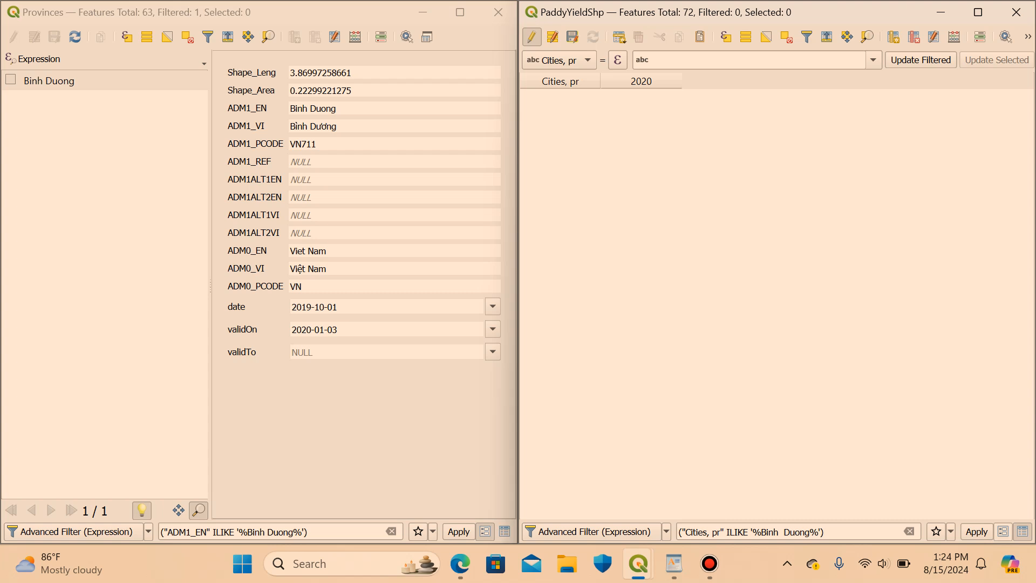
Return to the map and identify the southern polygon of the two adjoining coastal provinces northeast of Binh Duong.
mouse_move(639, 564)
click(629, 474)
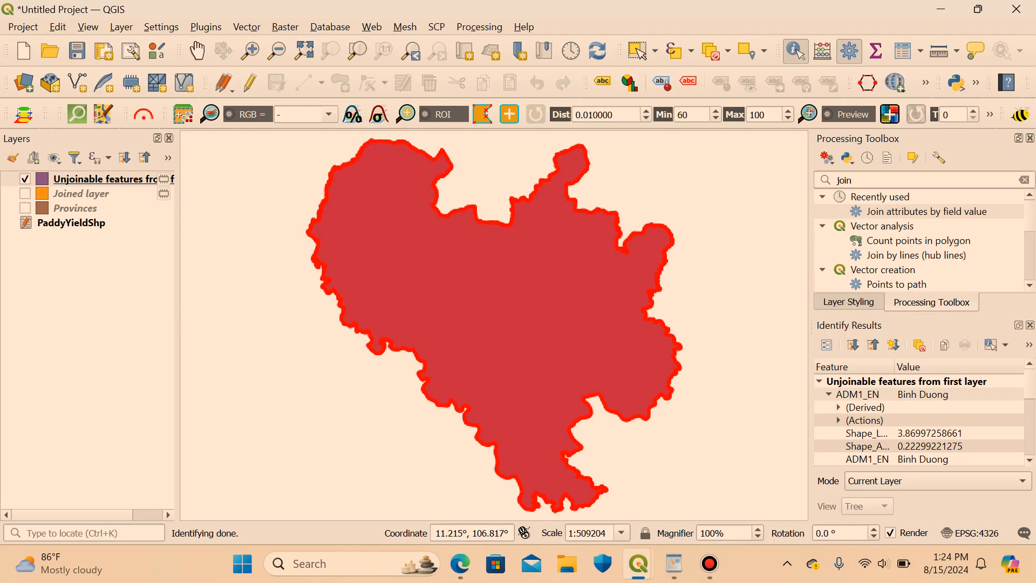
scroll(591, 307, down, 2)
click(658, 272)
scroll(658, 271, down, 1)
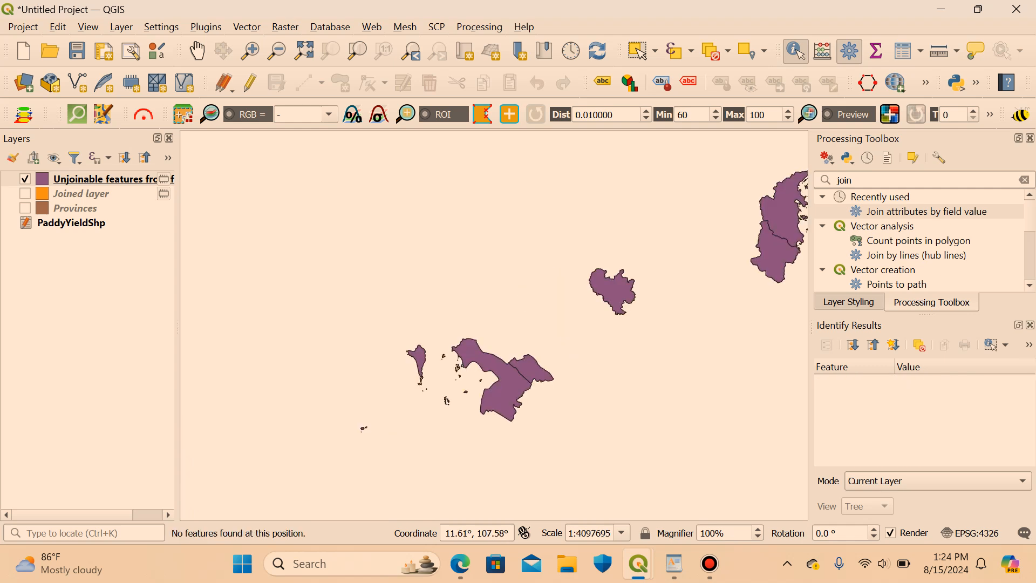
click(765, 260)
drag(764, 259, 556, 350)
scroll(556, 350, down, 1)
scroll(565, 361, up, 2)
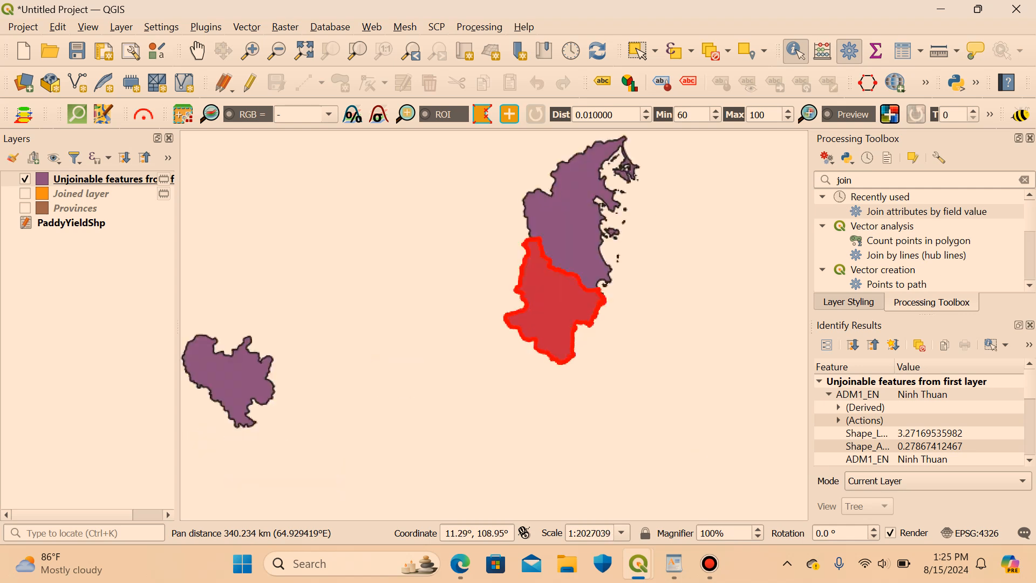
mouse_move(710, 563)
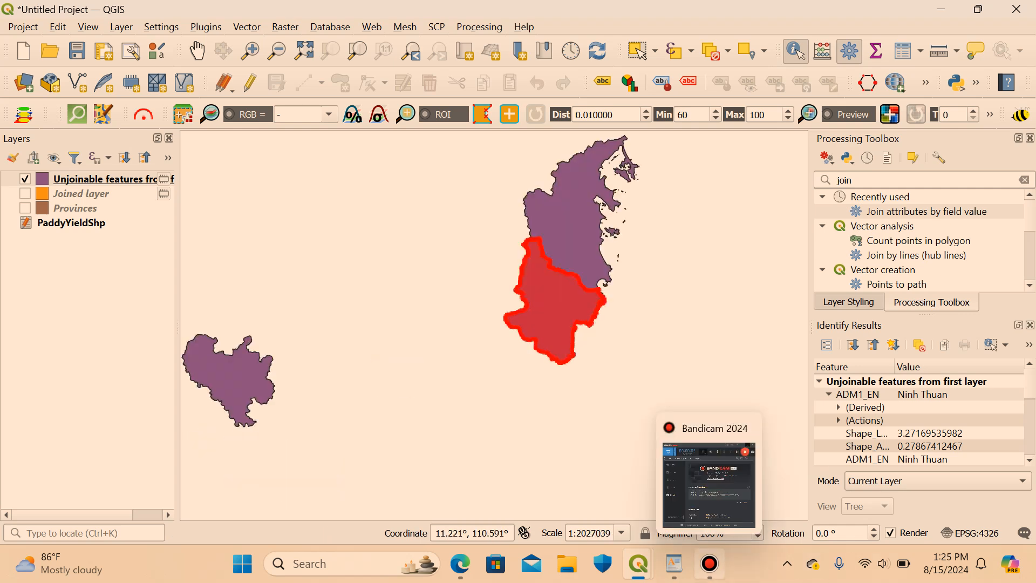
Filter the Provinces attribute table to the feature whose ADM1_EN field contains "Ninh Thuan".
mouse_move(638, 564)
click(464, 475)
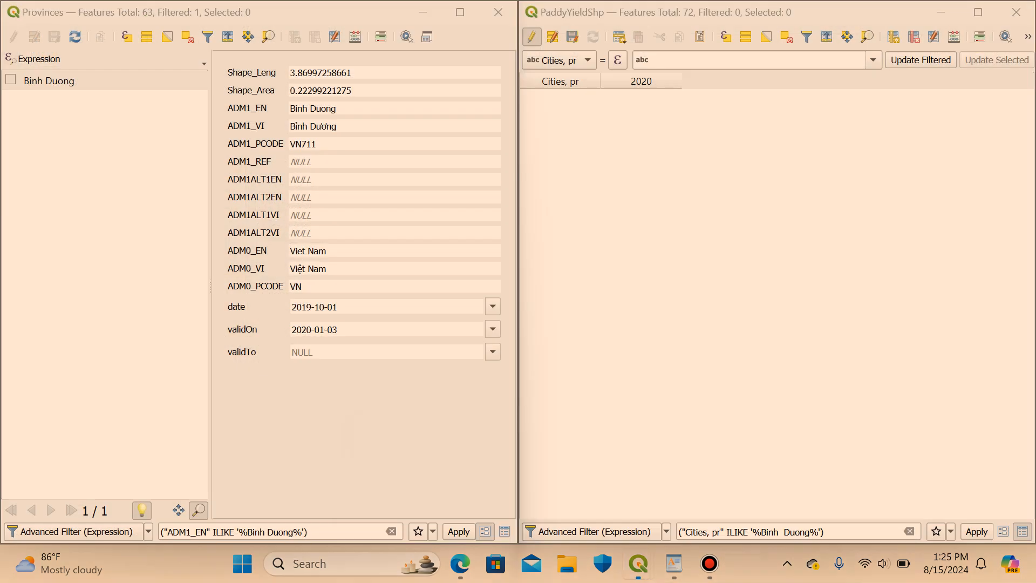
click(207, 37)
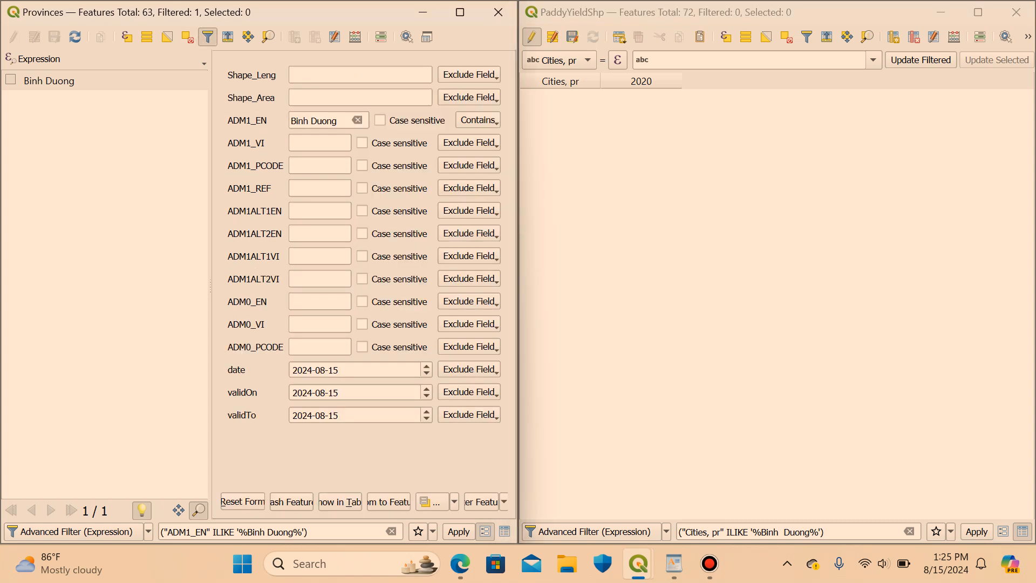
click(357, 120)
text(Ninh)
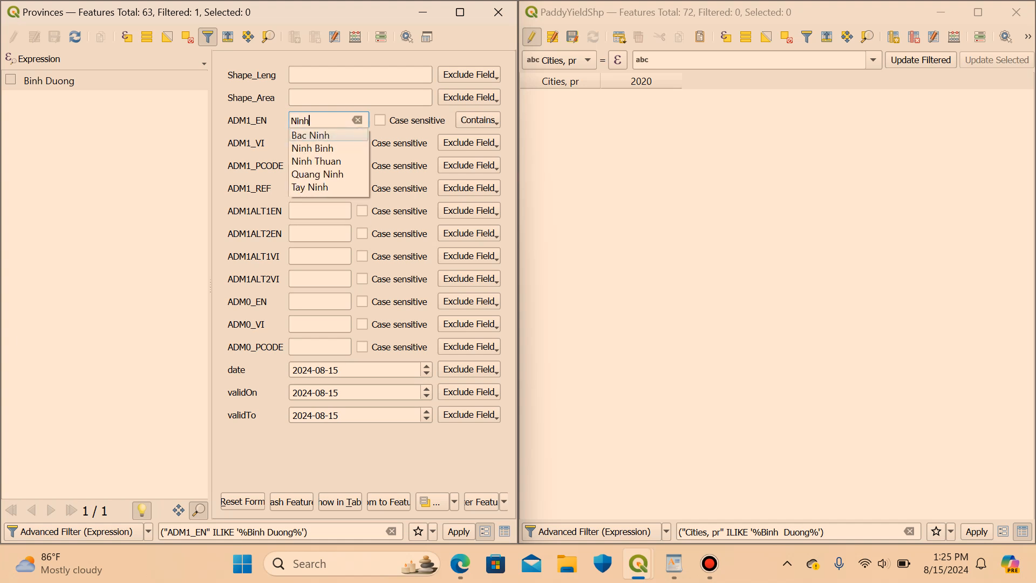
key(Down)
key(Down)
key(Return)
click(482, 502)
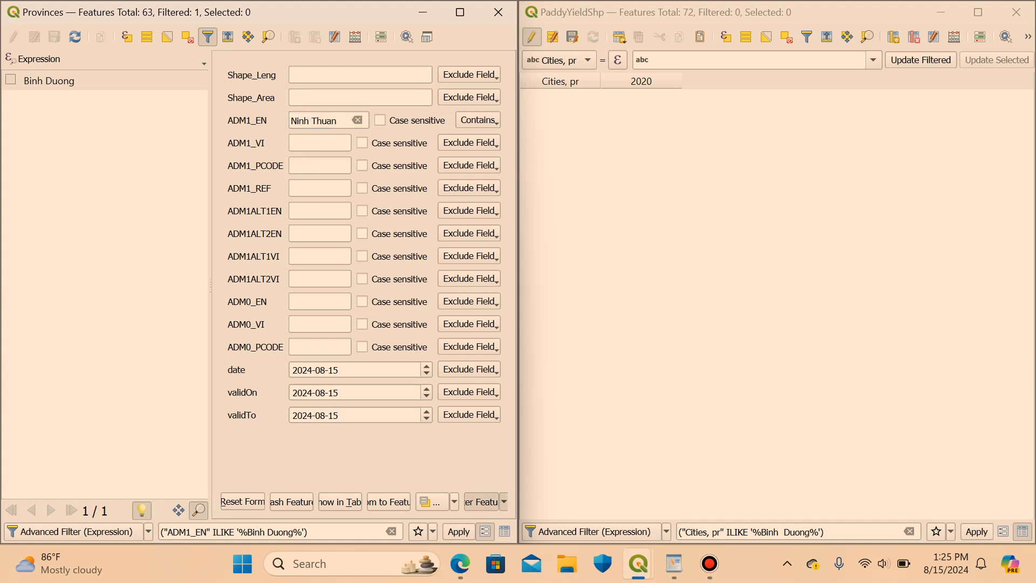
Filter the PaddyYieldShp table by the Cities, pr value "Ninh Thuan", spelled with a double space.
click(807, 37)
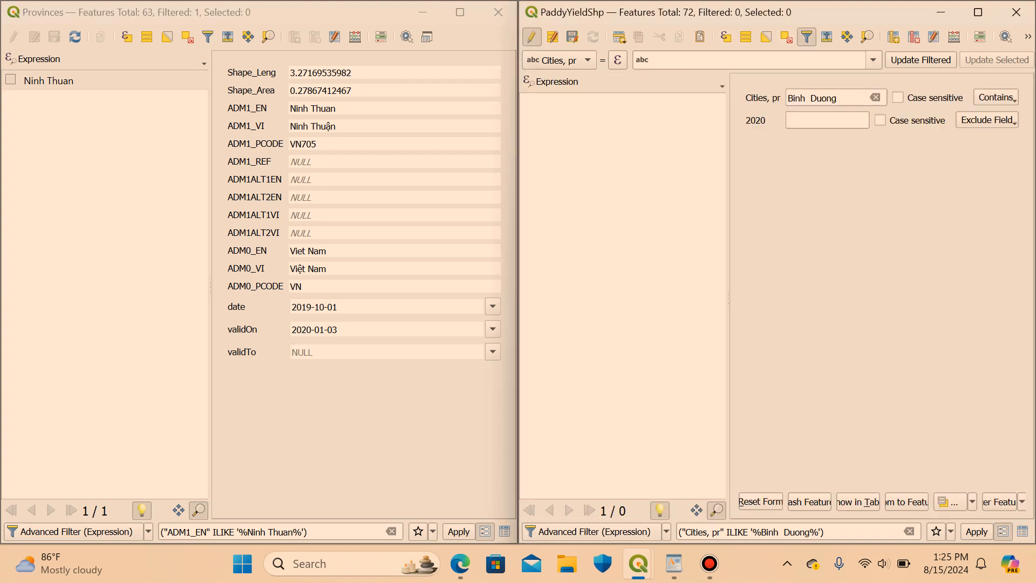
key(ctrl+a)
key(BackSpace)
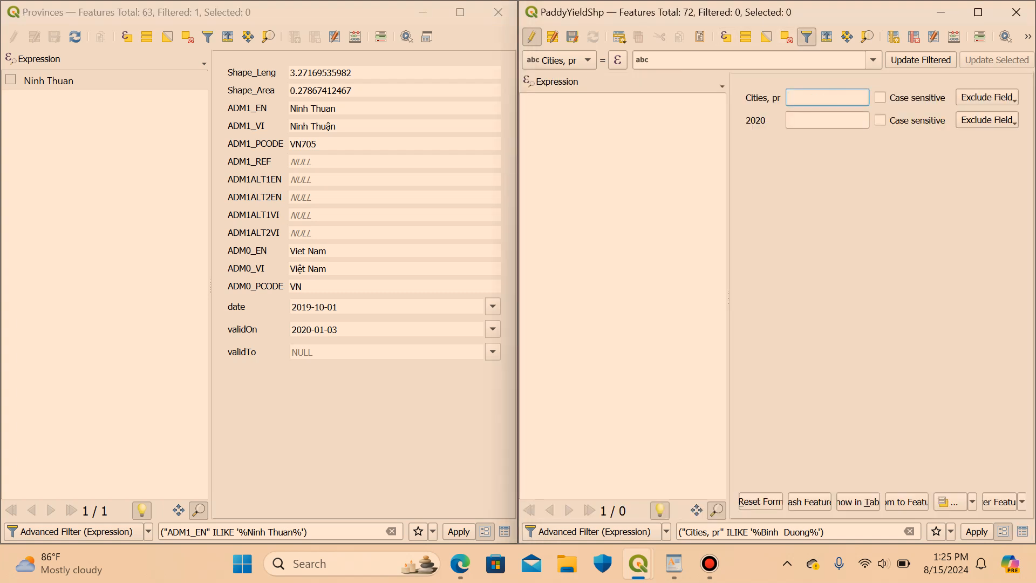
text(Ninh)
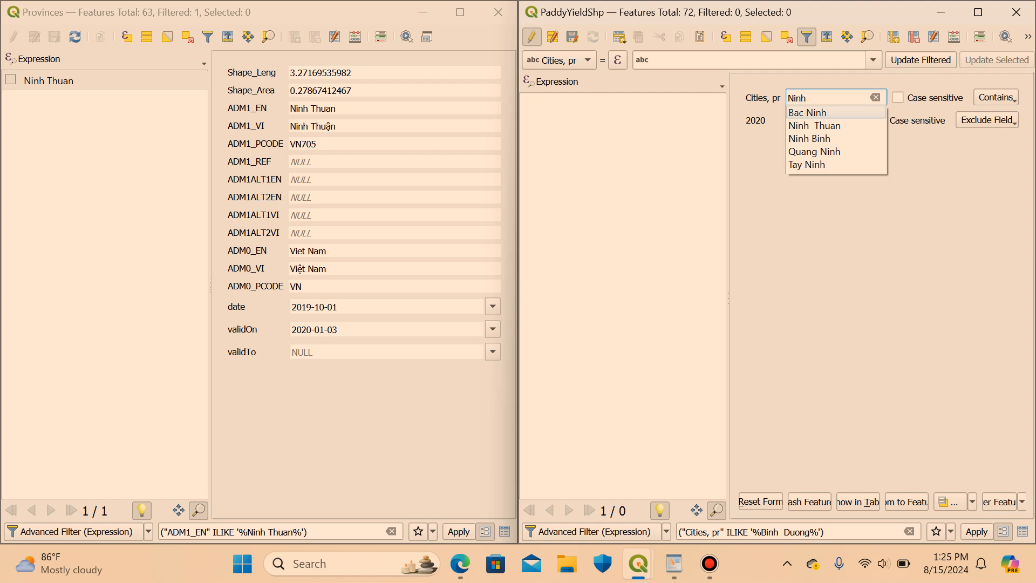
click(815, 125)
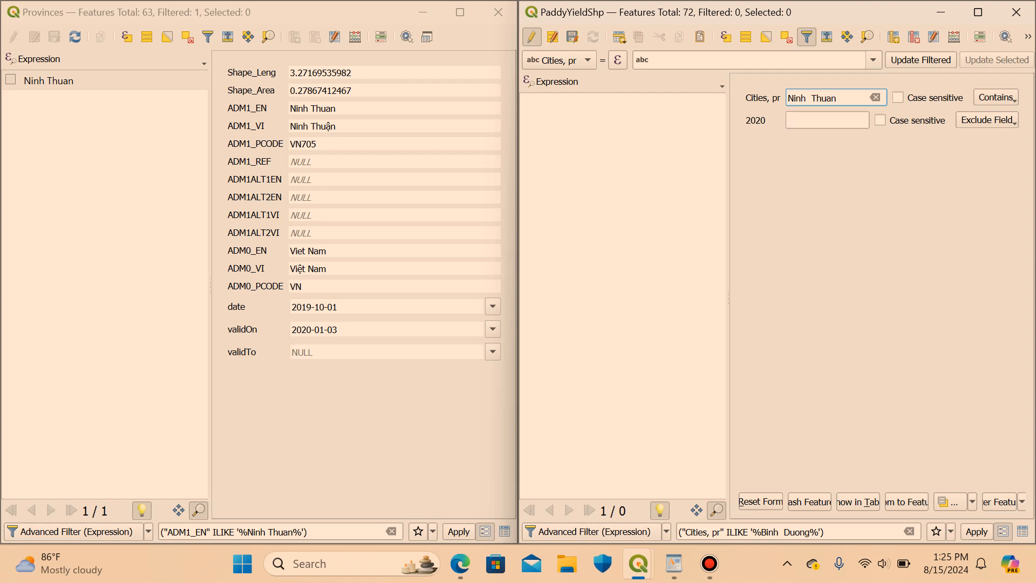
key(Return)
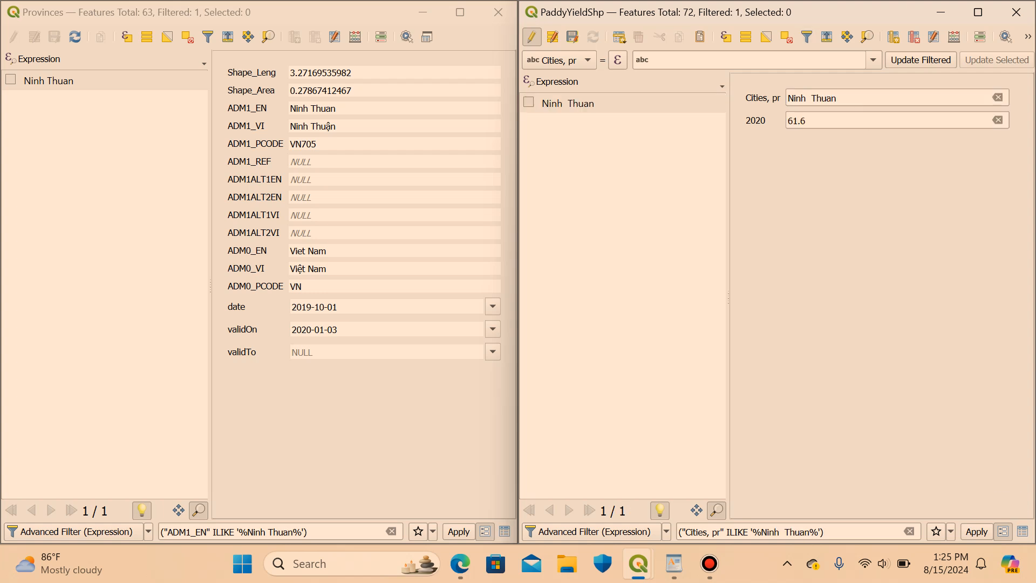
Remove the extra space from the Cities, pr value in the PaddyYieldShp table so it reads "Ninh Thuan".
click(568, 103)
click(1022, 532)
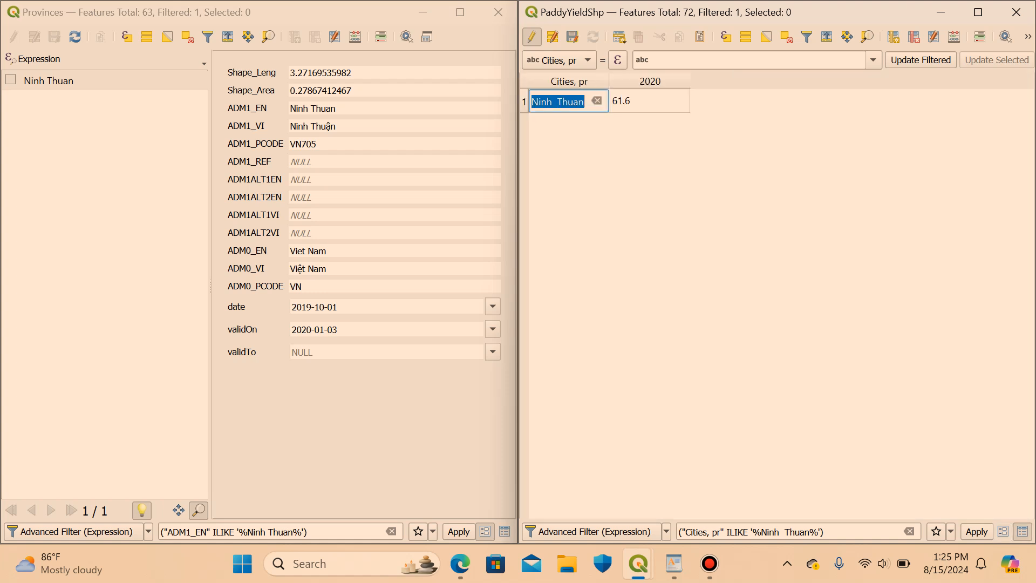
click(555, 101)
key(BackSpace)
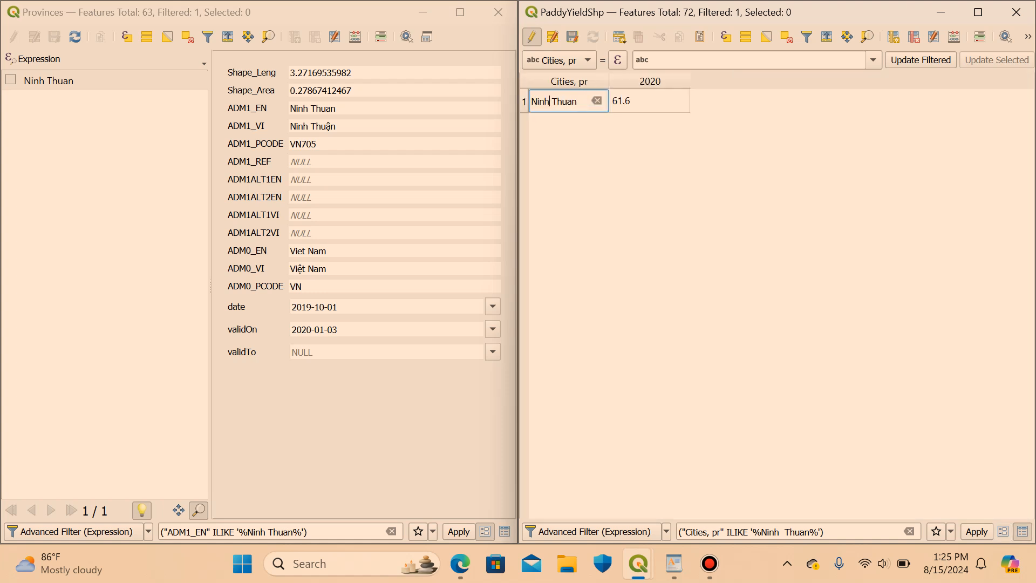
key(Return)
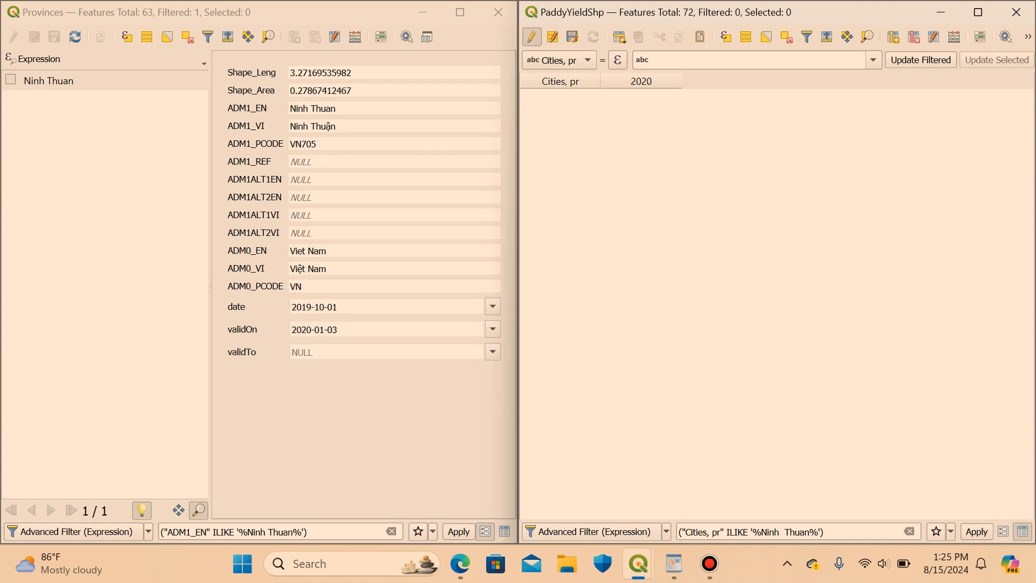
Check the corrected record by filtering the PaddyYieldShp table's Cities, pr field for "Ninh Thuan", spelled with a single space.
click(807, 36)
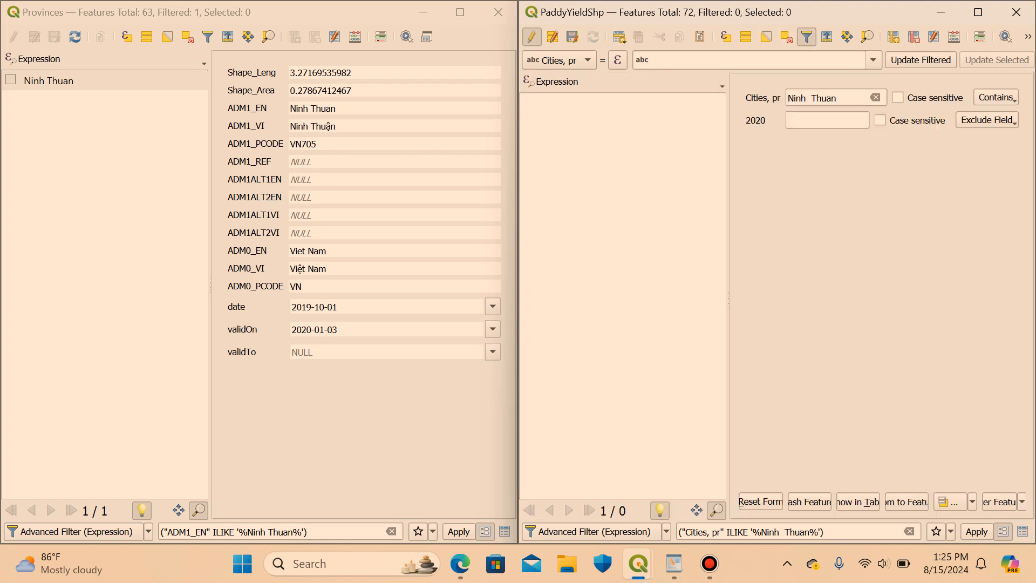
click(809, 98)
key(BackSpace)
key(Escape)
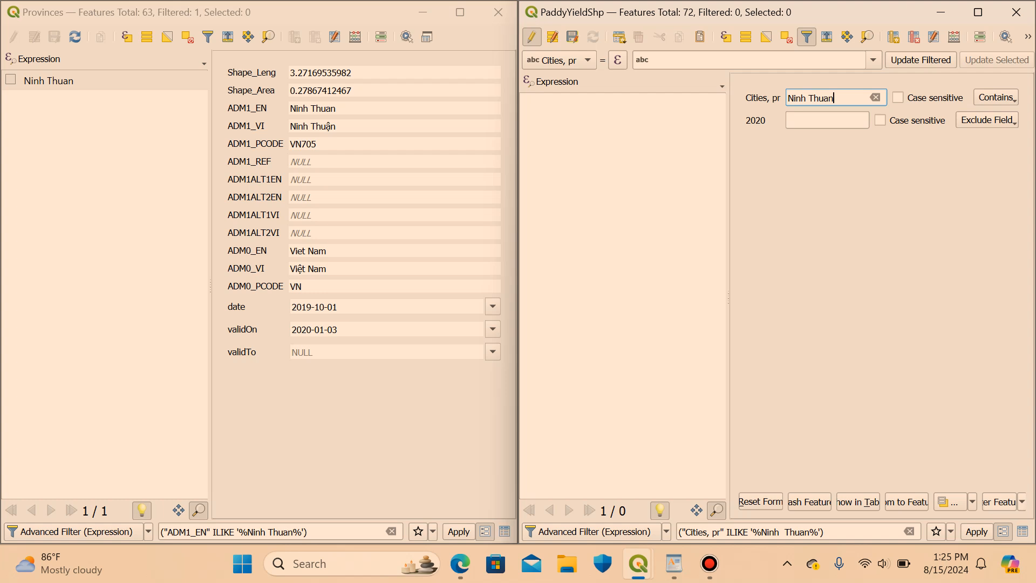
key(Return)
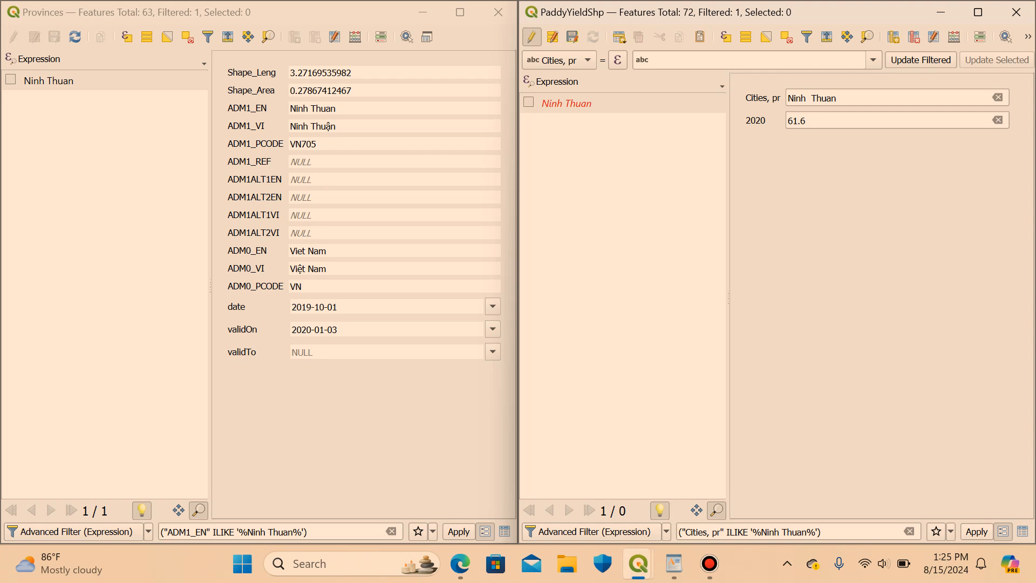
Return to the map and identify the coastal province polygon adjoining Ninh Thuan on its northern side.
mouse_move(639, 563)
click(631, 486)
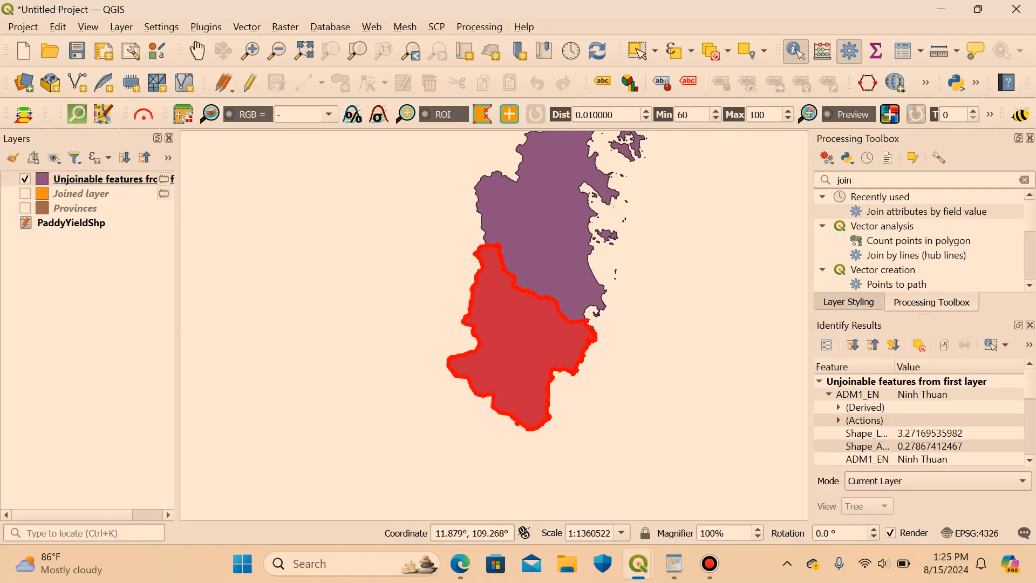
drag(567, 267, 533, 449)
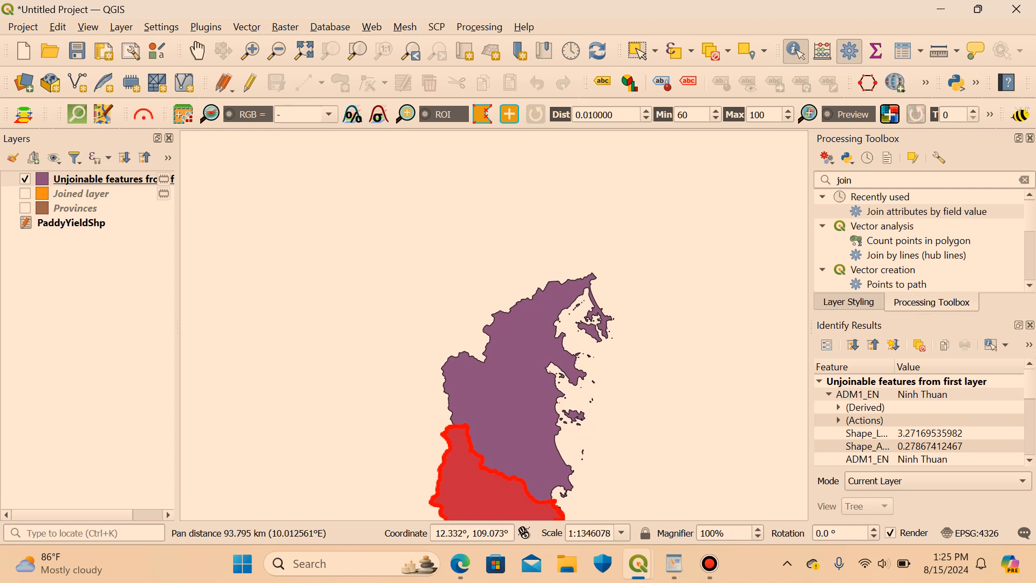
click(534, 449)
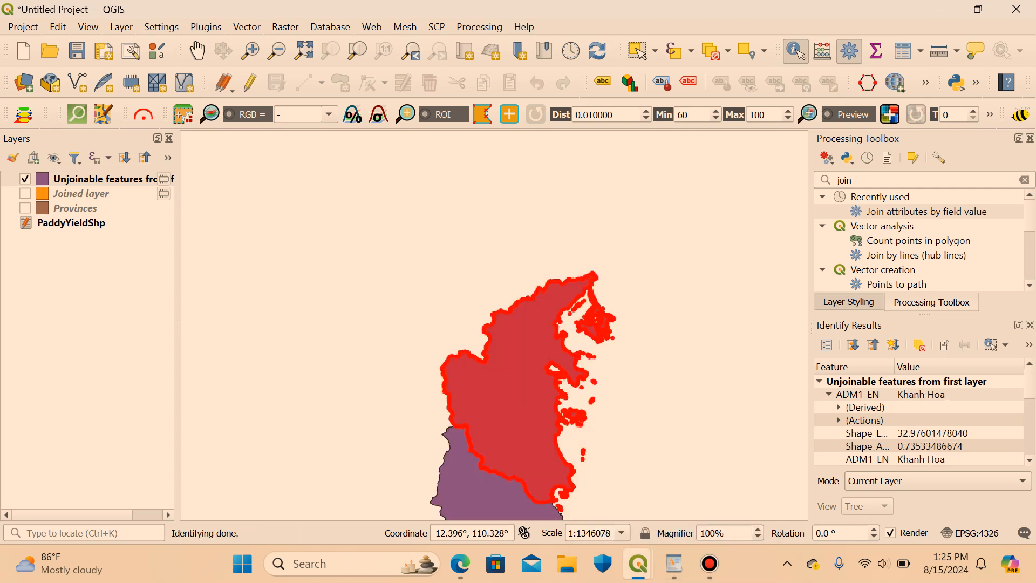
Go back to the attribute tables and filter Provinces to the feature whose ADM1_EN field contains "Khanh Hoa".
mouse_move(639, 563)
click(456, 475)
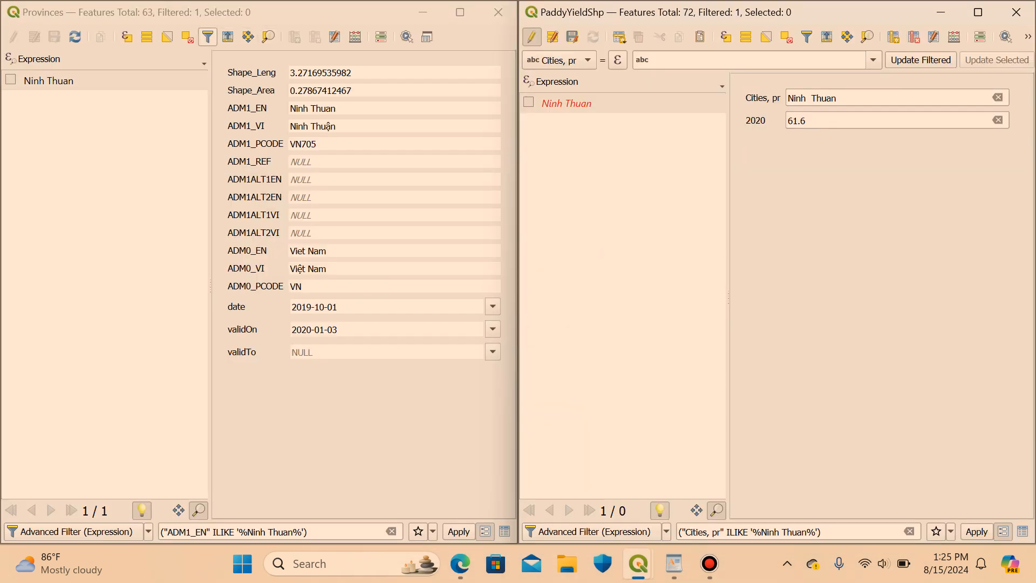
click(208, 36)
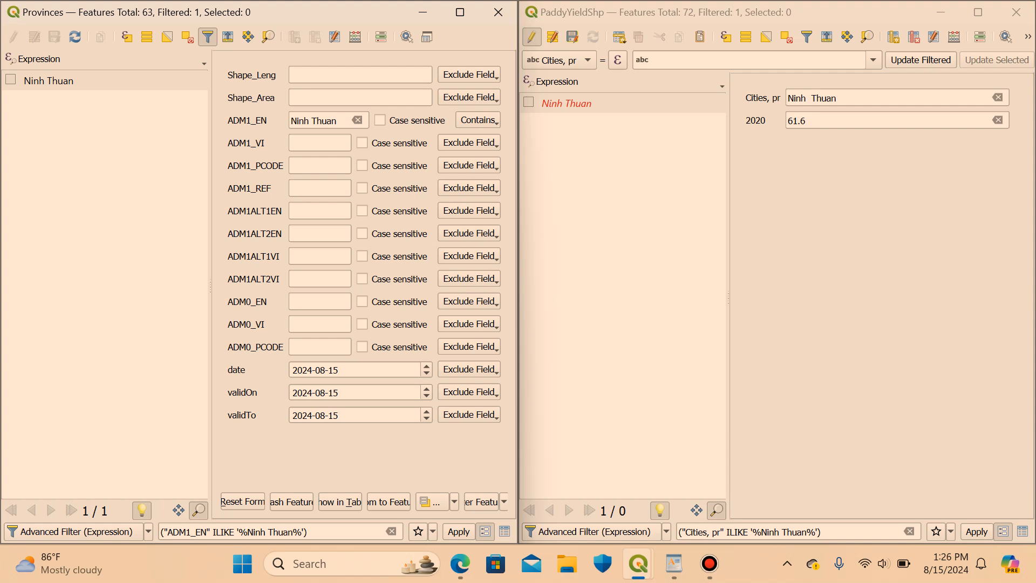
click(358, 120)
text(K)
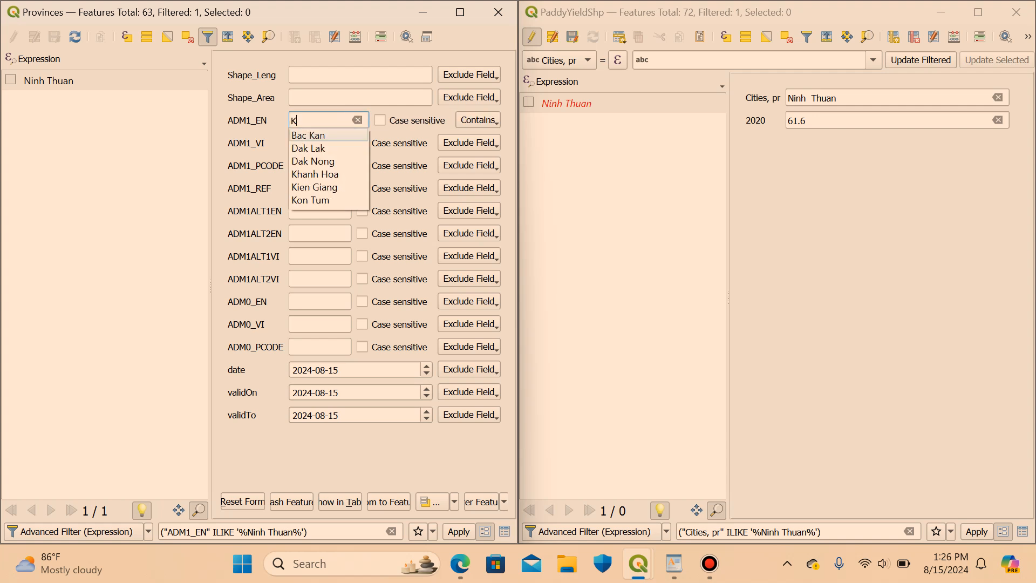
text(h)
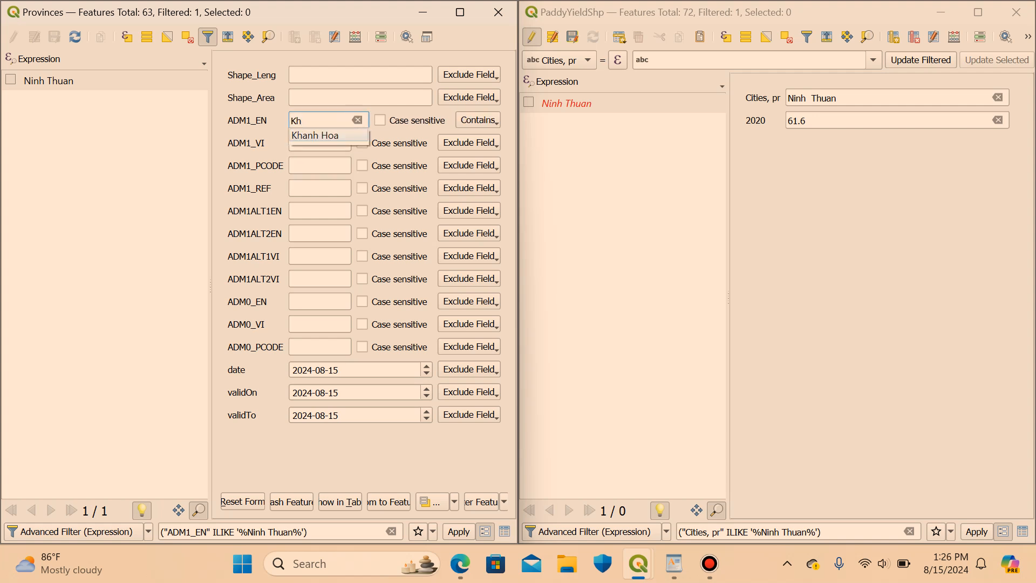
click(330, 136)
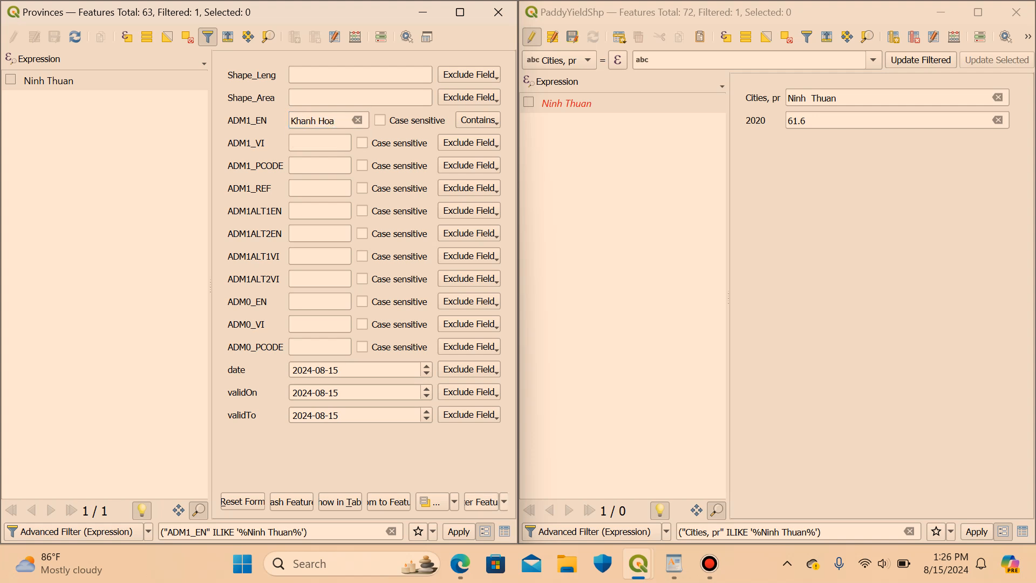
key(Return)
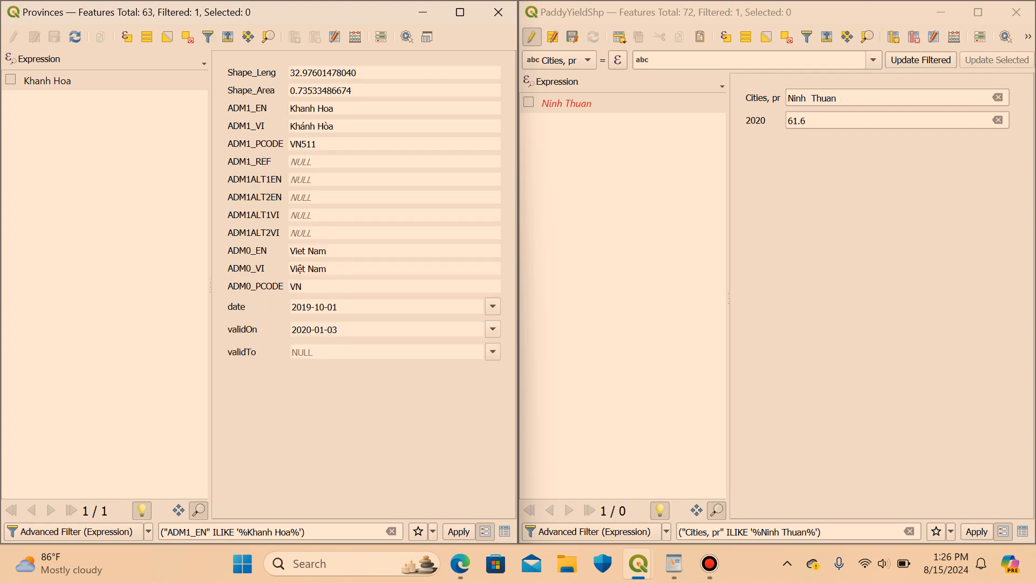
Filter the PaddyYieldShp table by the Cities, pr value "Khanh Hoa", spelled with a double space.
click(807, 37)
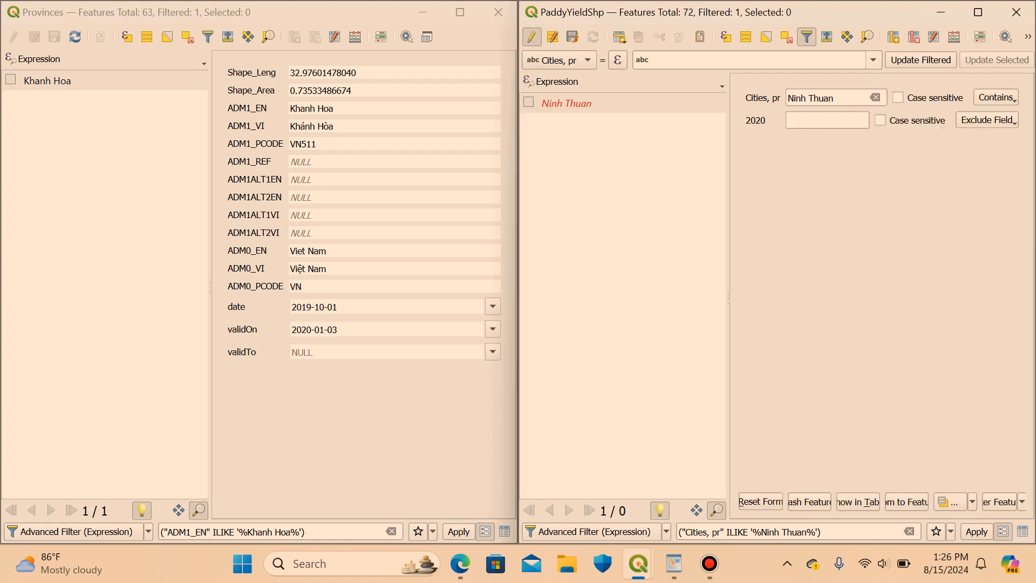
click(876, 97)
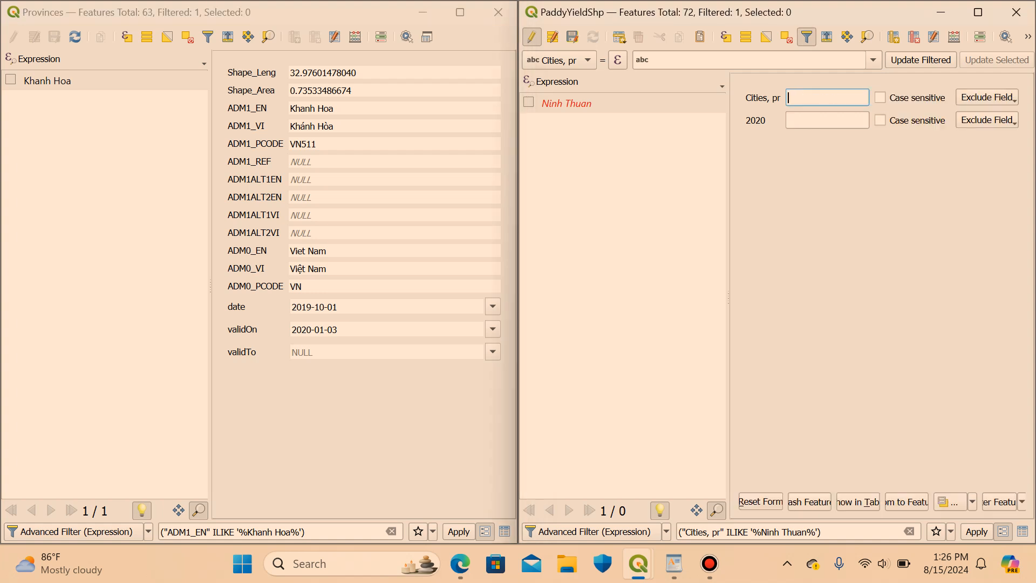
text(Kh)
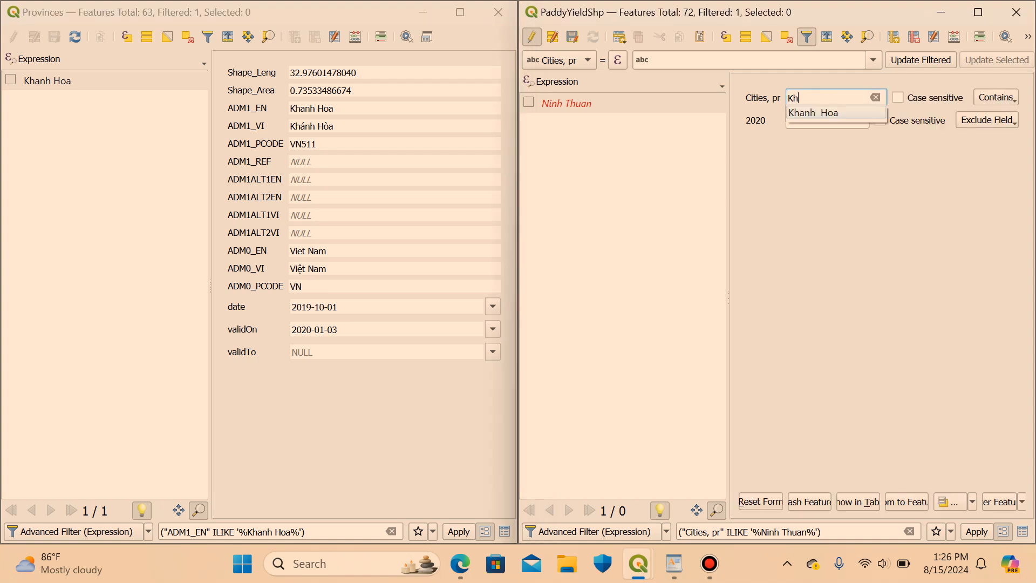
key(Down)
key(Return)
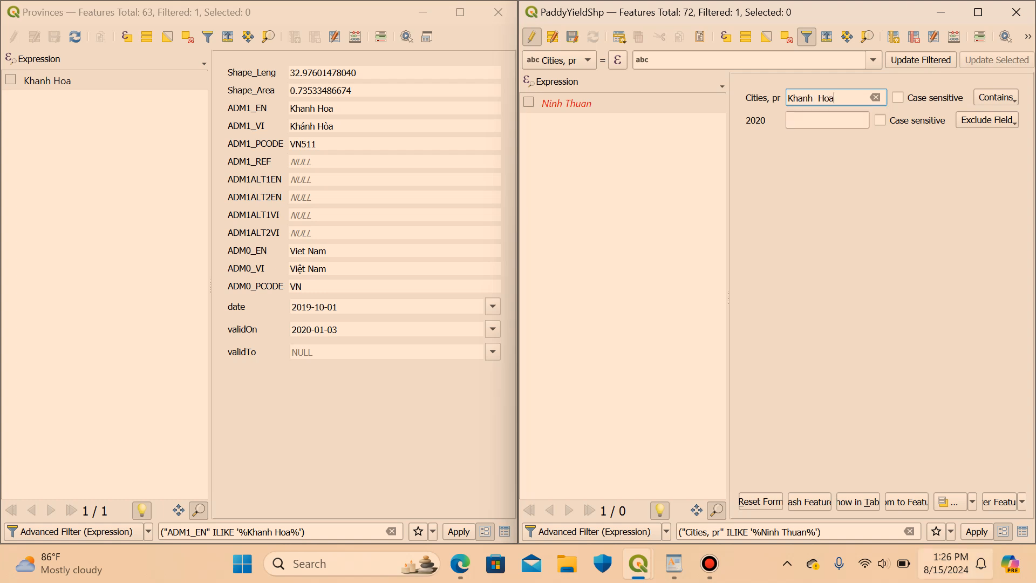
key(Return)
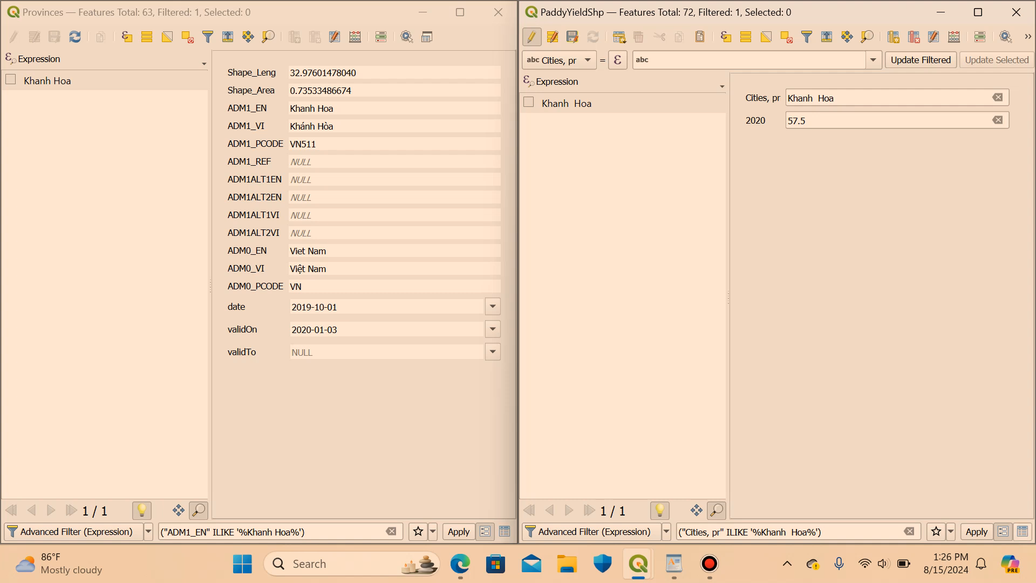
Remove the extra space from the Cities, pr value in the PaddyYieldShp table so it reads "Khanh Hoa".
click(1022, 531)
click(562, 102)
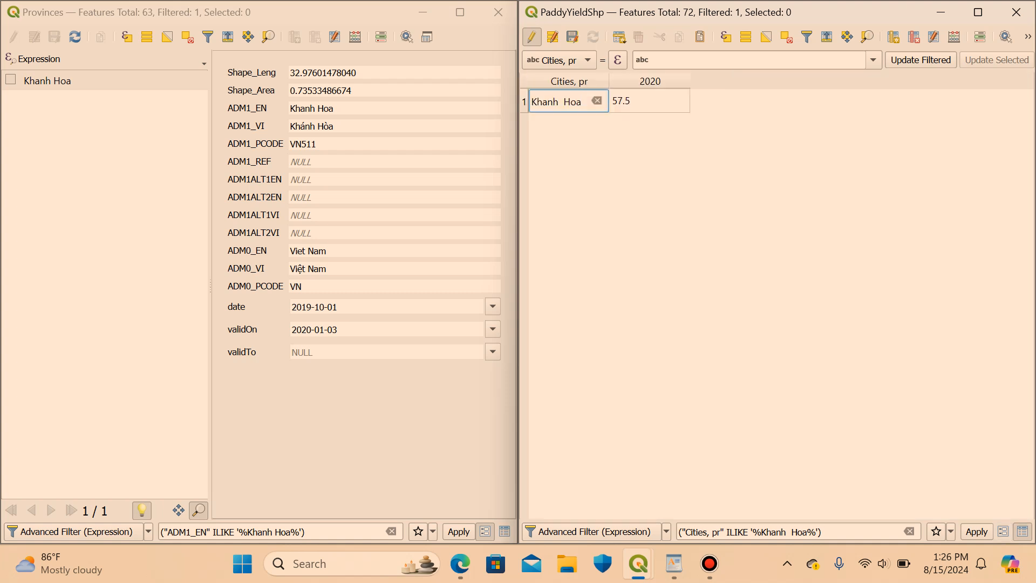
key(BackSpace)
key(Return)
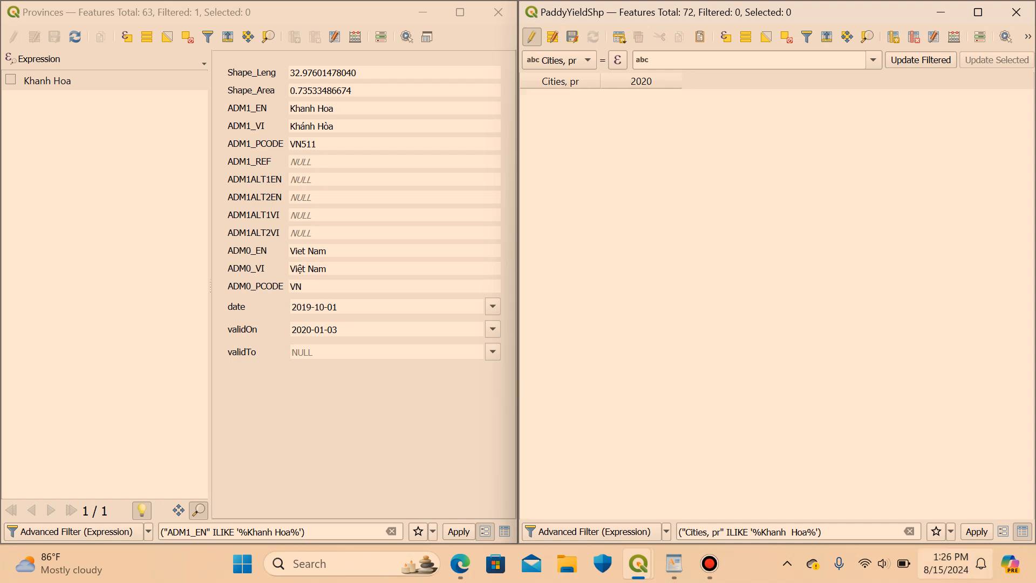
Return to the map and identify the southernmost polygon in the cluster of adjoining unjoinable provinces north of Khanh Hoa.
mouse_move(639, 564)
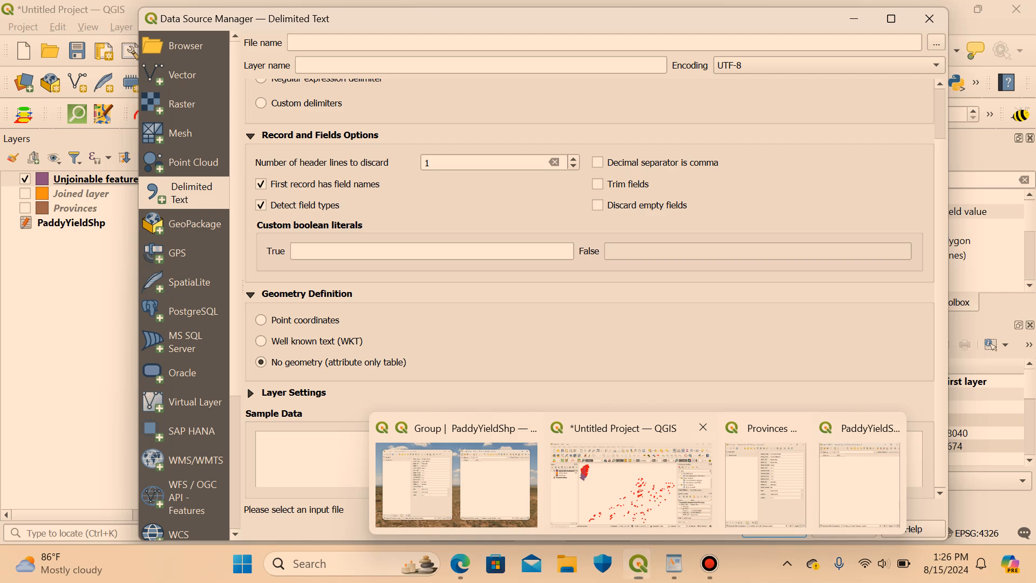
click(631, 477)
drag(539, 270, 641, 411)
scroll(551, 354, down, 1)
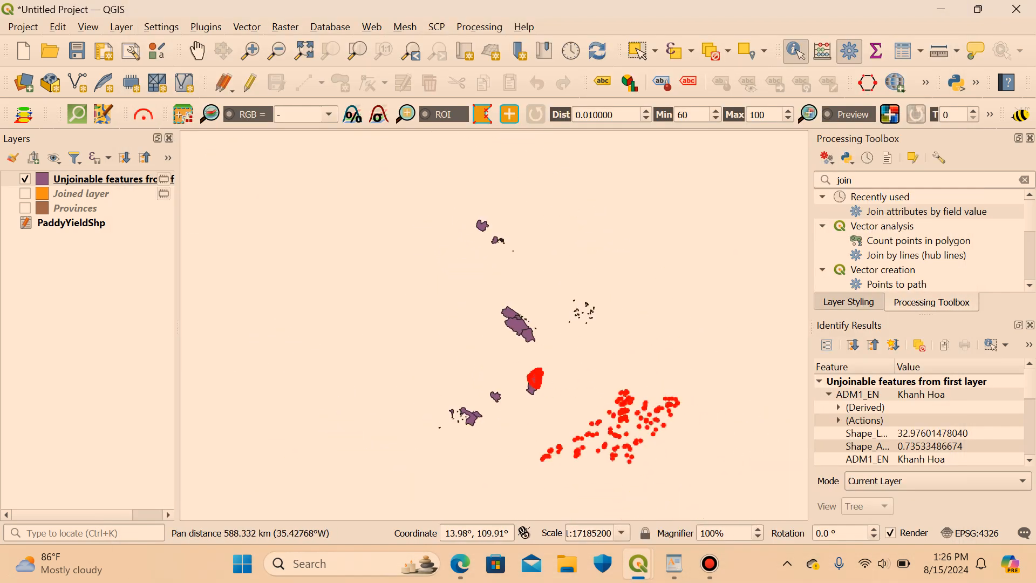
scroll(524, 335, up, 1)
scroll(527, 335, up, 1)
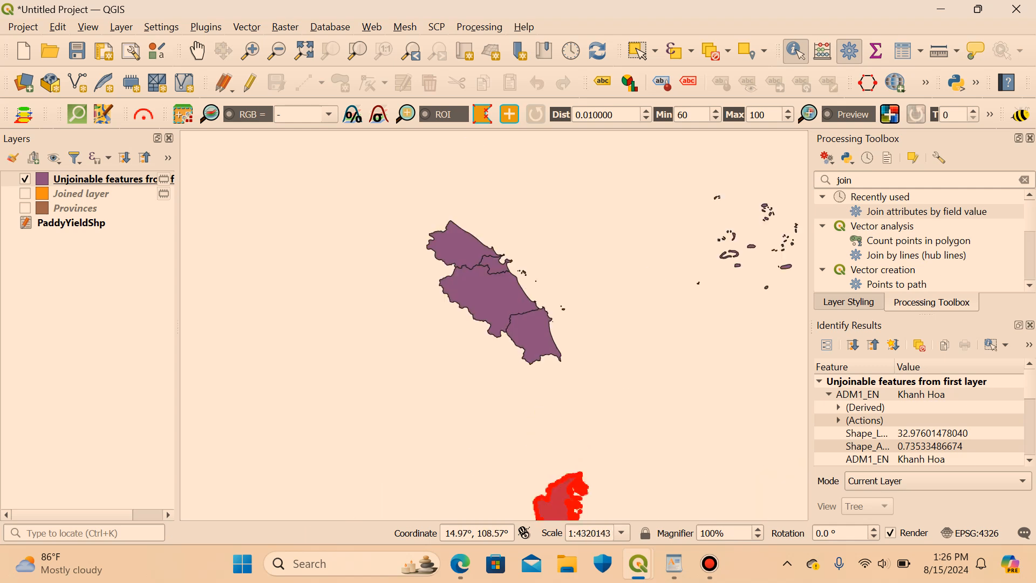
click(529, 335)
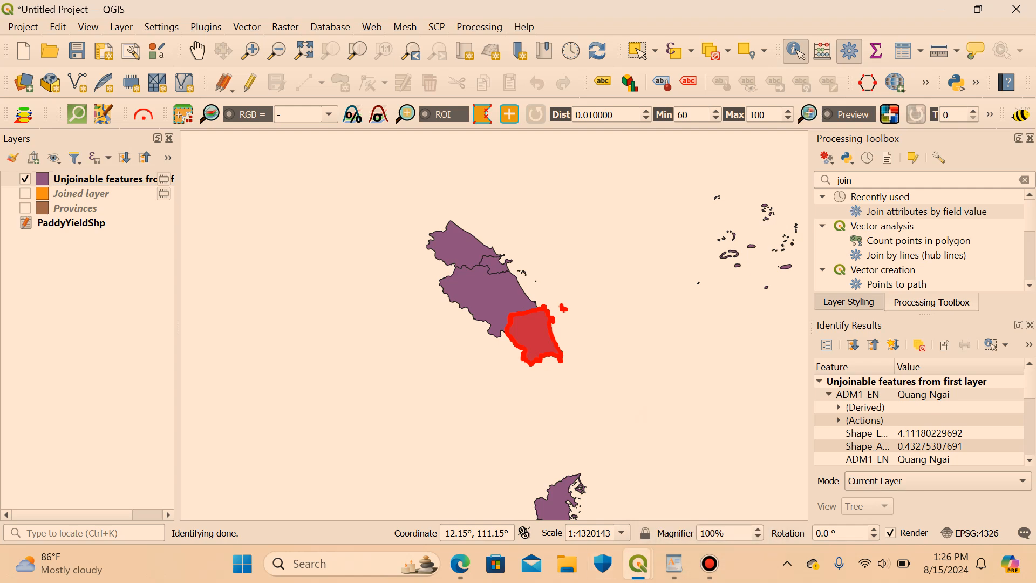
Go back to the attribute tables and filter Provinces to the feature whose ADM1_EN field contains "Quang Ngai".
mouse_move(638, 563)
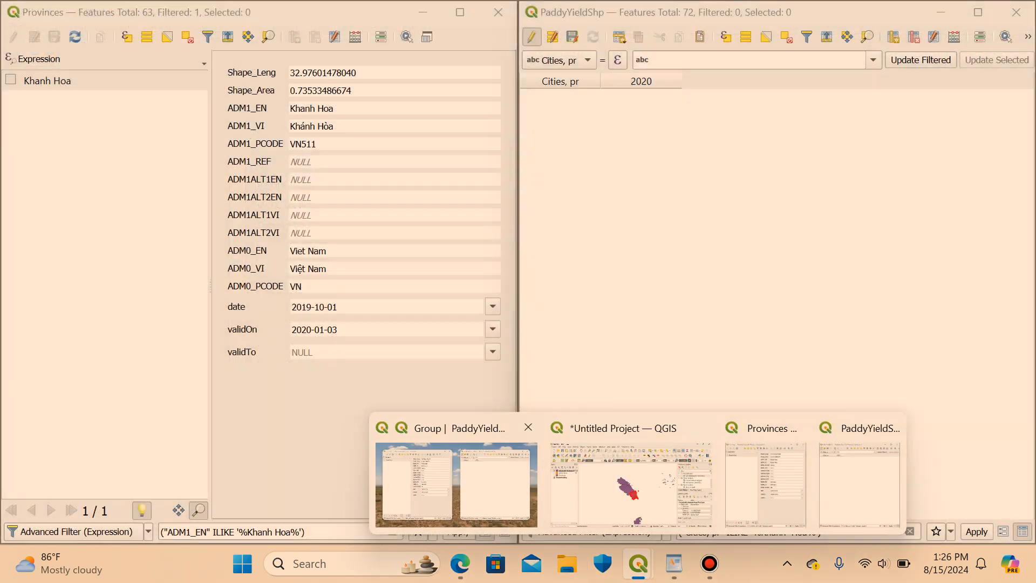
click(456, 483)
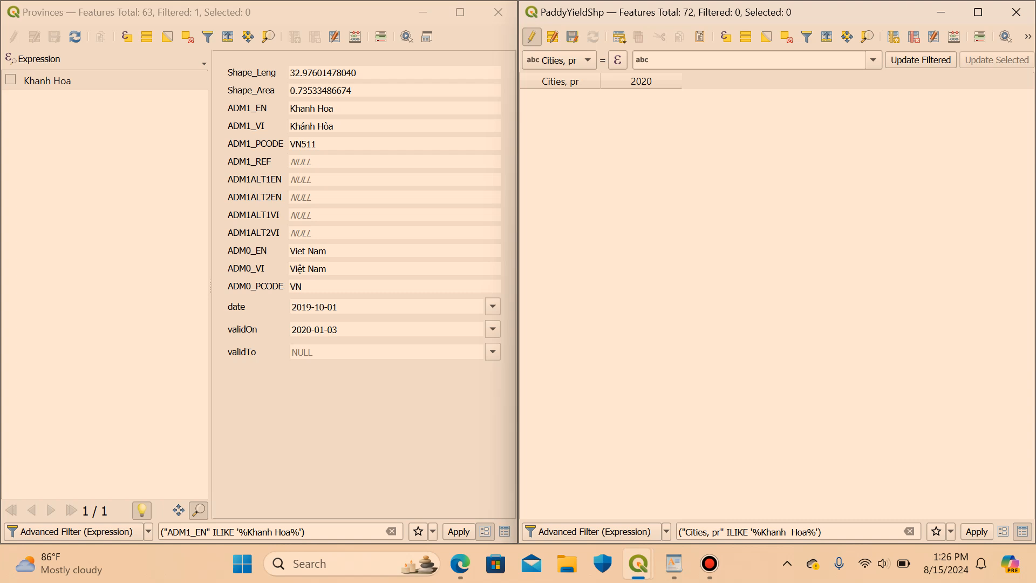
click(208, 37)
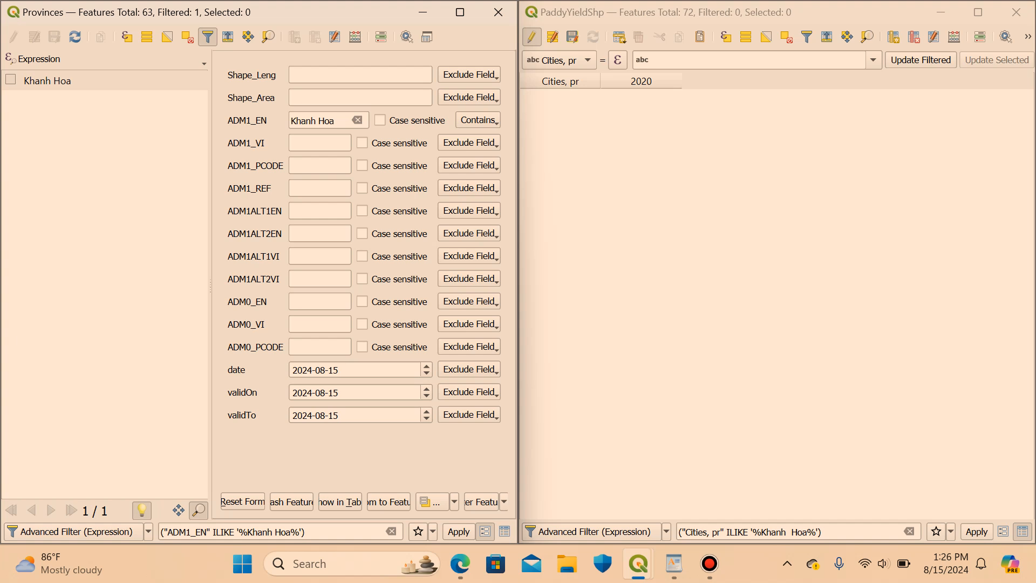
click(357, 120)
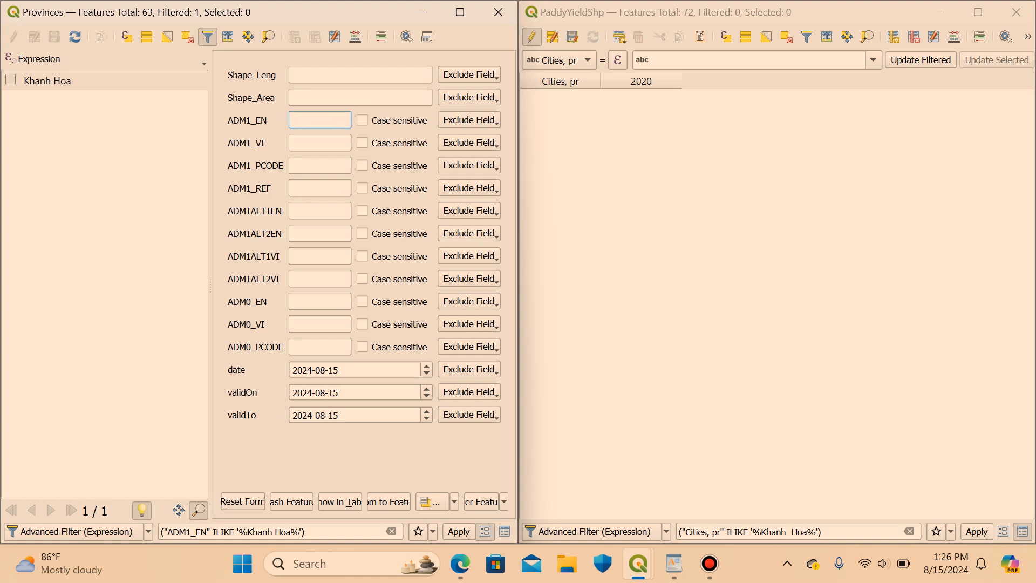
text(Quan)
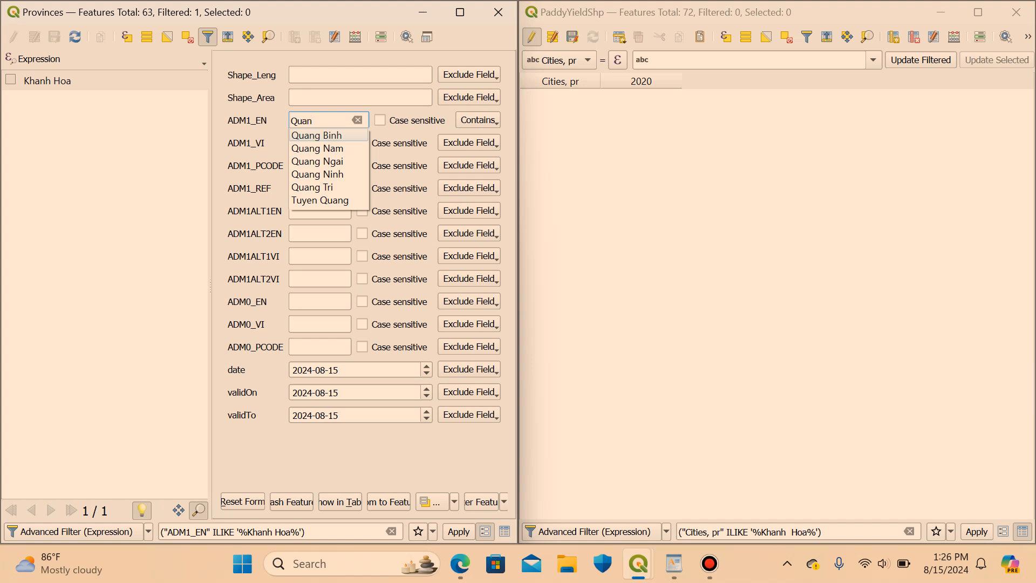
key(Down)
key(Down)
key(Return)
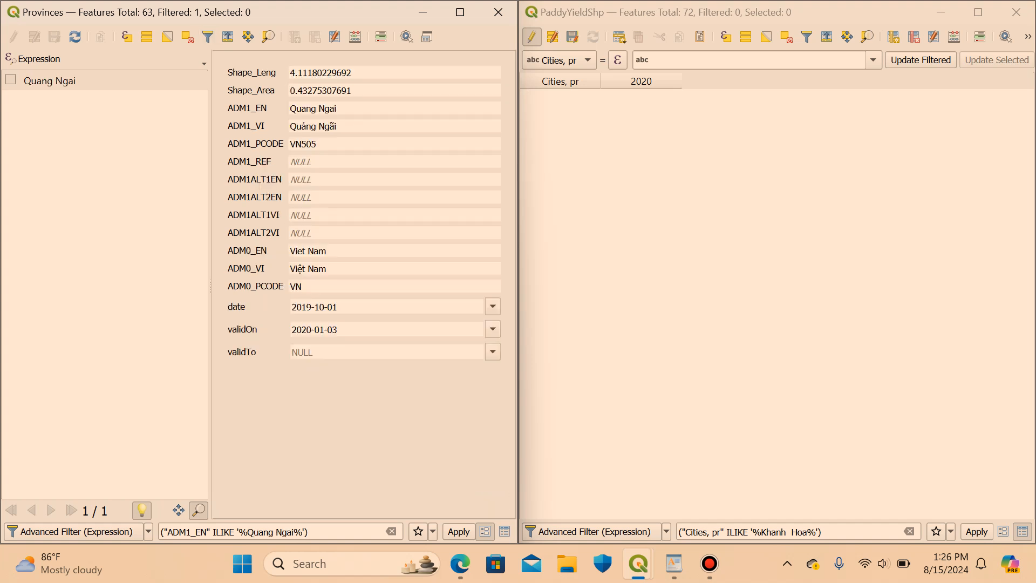
Filter the PaddyYieldShp table by the Cities, pr value "Quang Ngai", spelled with a double space.
click(807, 36)
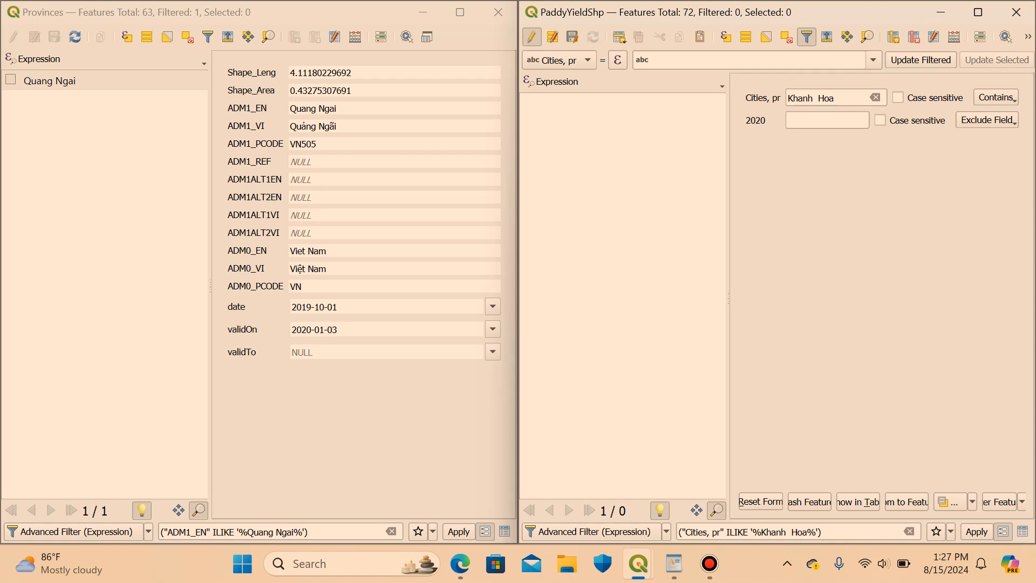
click(875, 98)
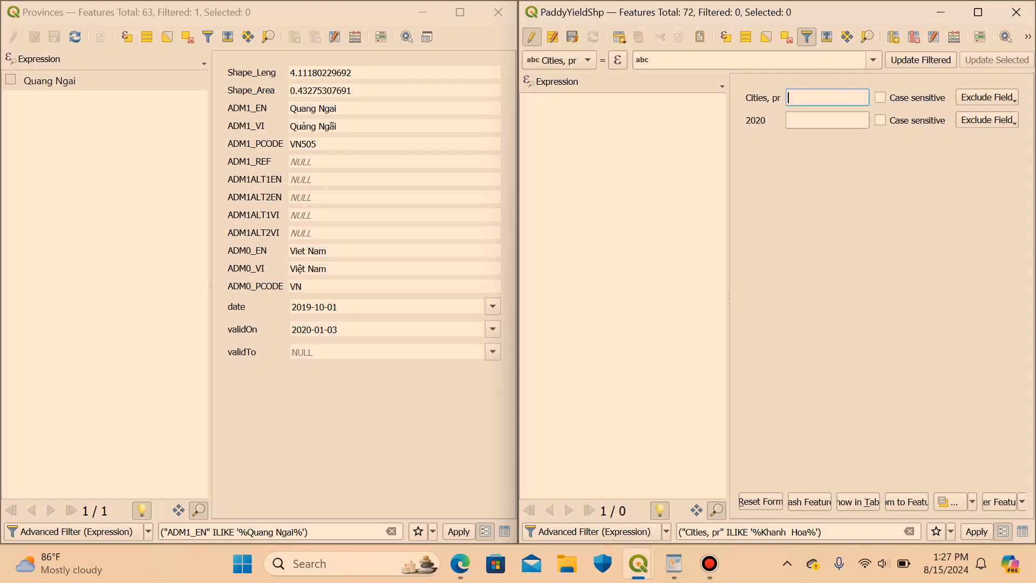
text(Quang)
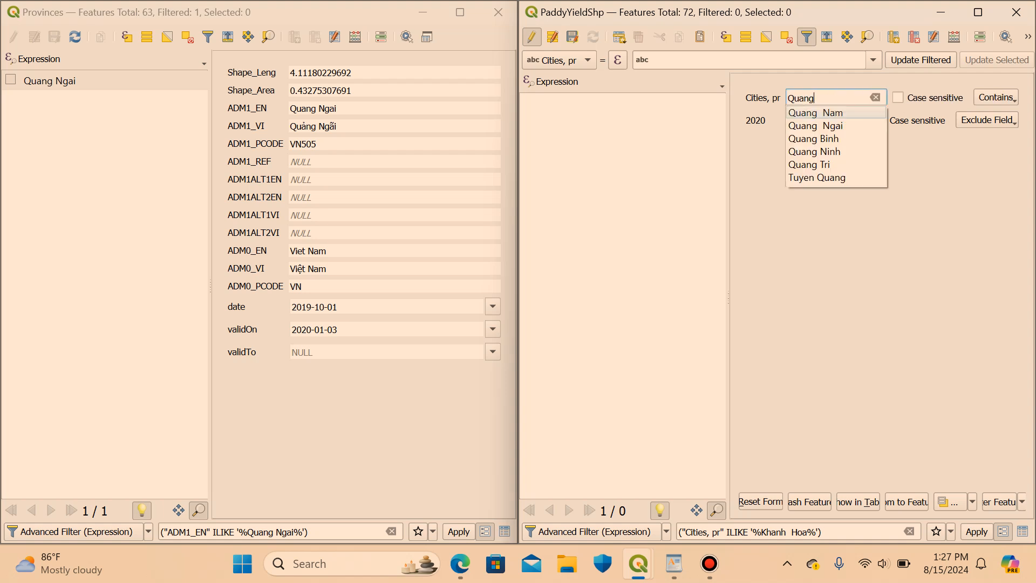
click(816, 126)
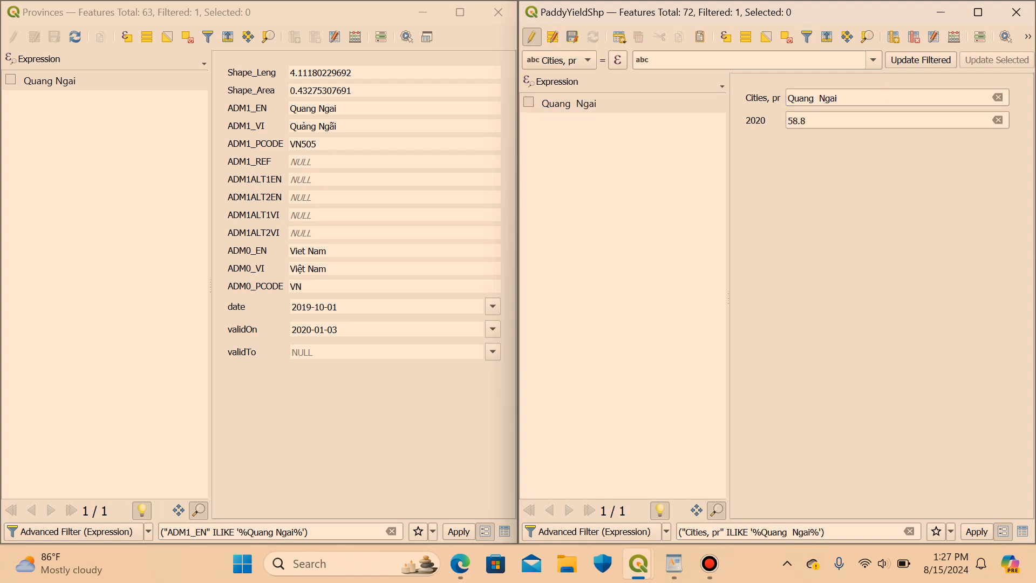
click(623, 103)
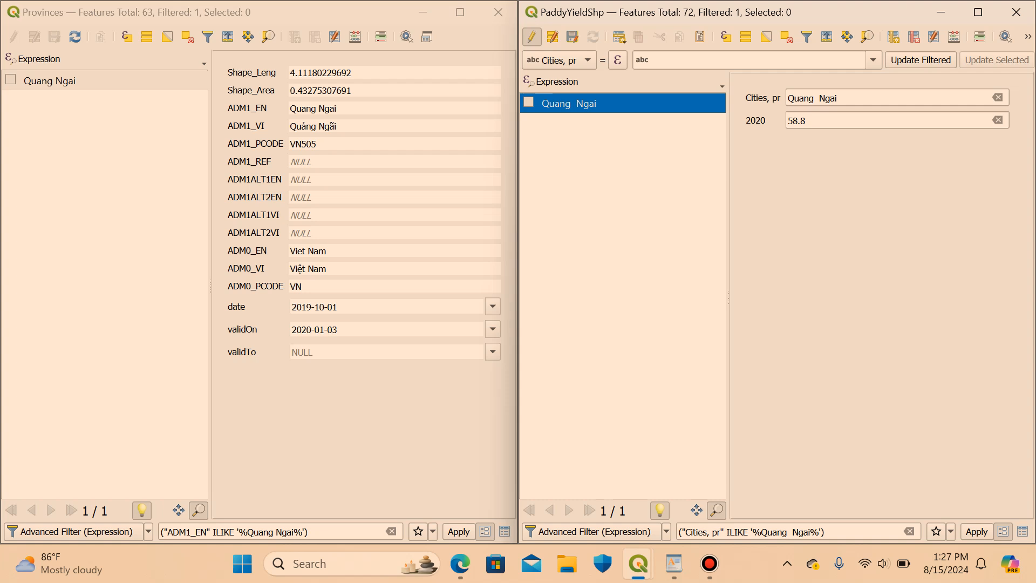
click(105, 80)
click(622, 103)
Remove the extra space from the filtered Cities, pr value in the PaddyYieldShp table so it reads "Quang Ngai".
click(1023, 531)
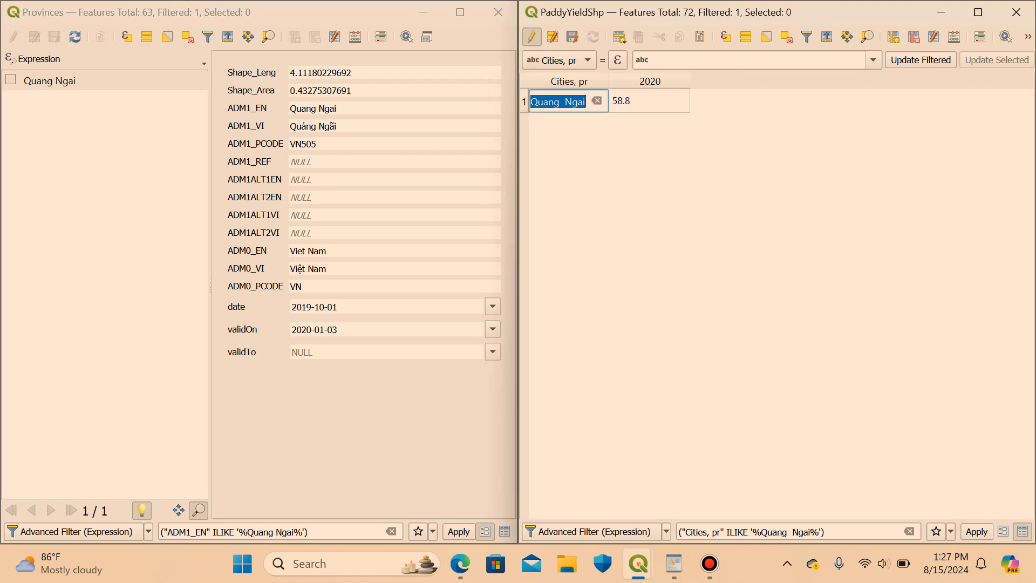
click(563, 102)
key(BackSpace)
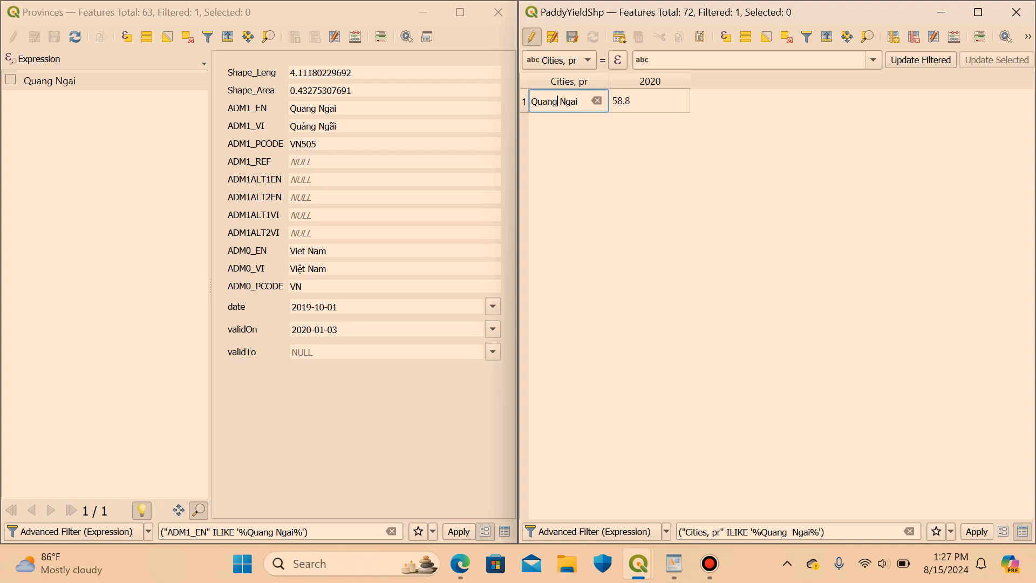
key(Return)
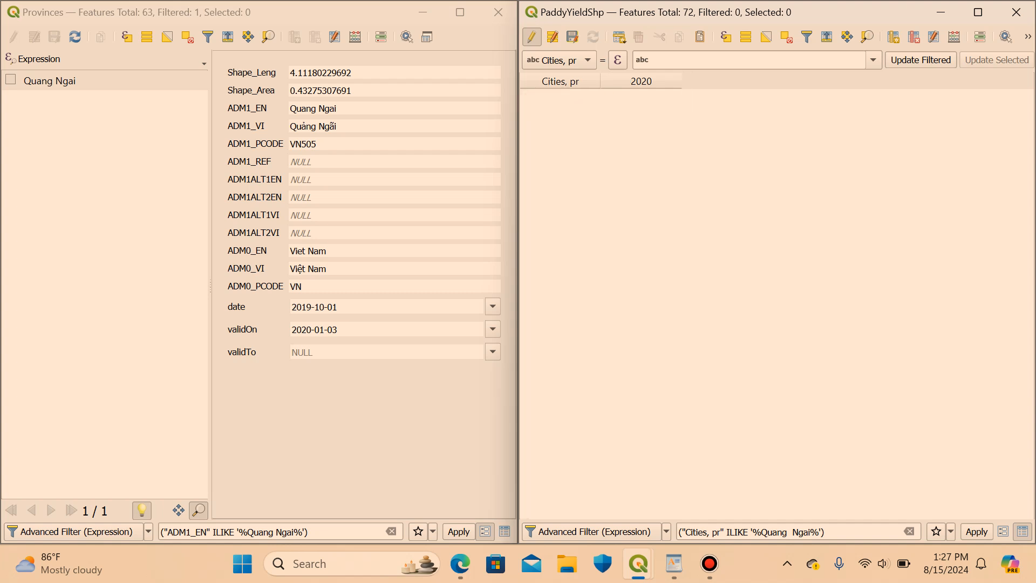
Return to the map and identify the unjoinable province adjoining Quang Ngai to the north.
mouse_move(674, 563)
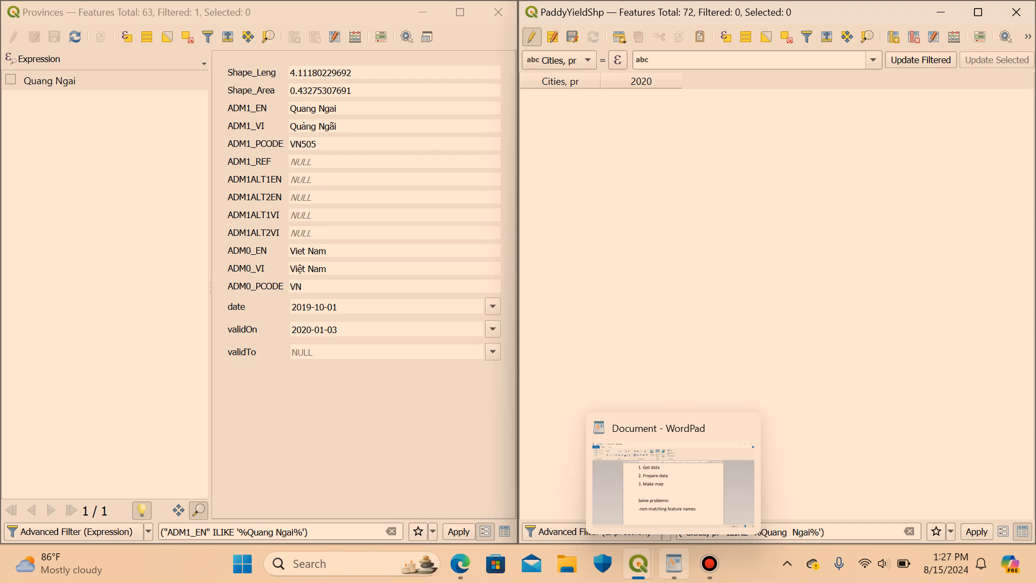
click(460, 565)
click(460, 564)
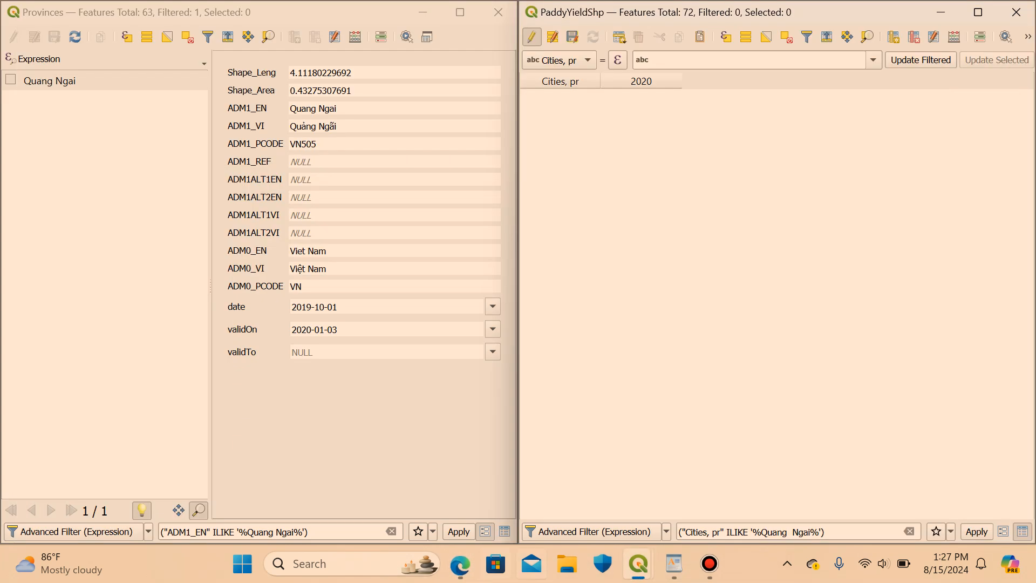
mouse_move(639, 563)
click(631, 483)
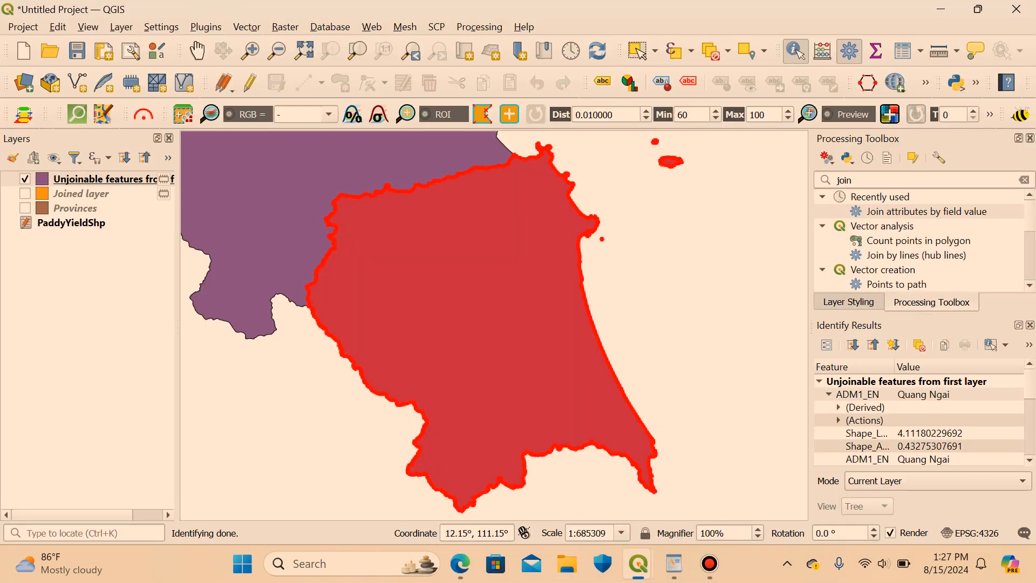
drag(345, 266, 623, 469)
click(460, 242)
scroll(462, 241, down, 1)
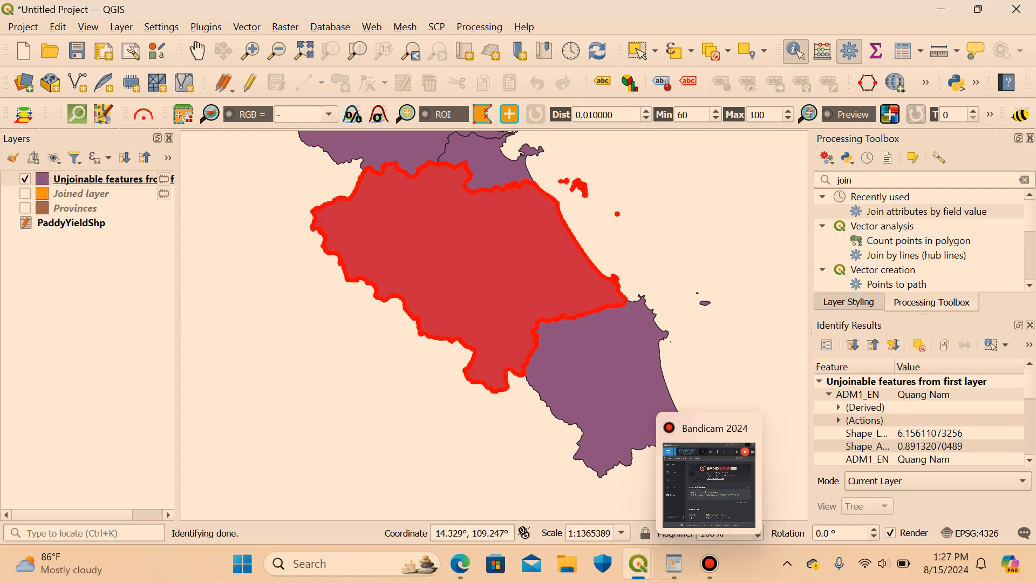
Go back to the attribute tables and filter Provinces to the feature whose ADM1_EN field contains "Quang Nam".
mouse_move(639, 564)
click(457, 483)
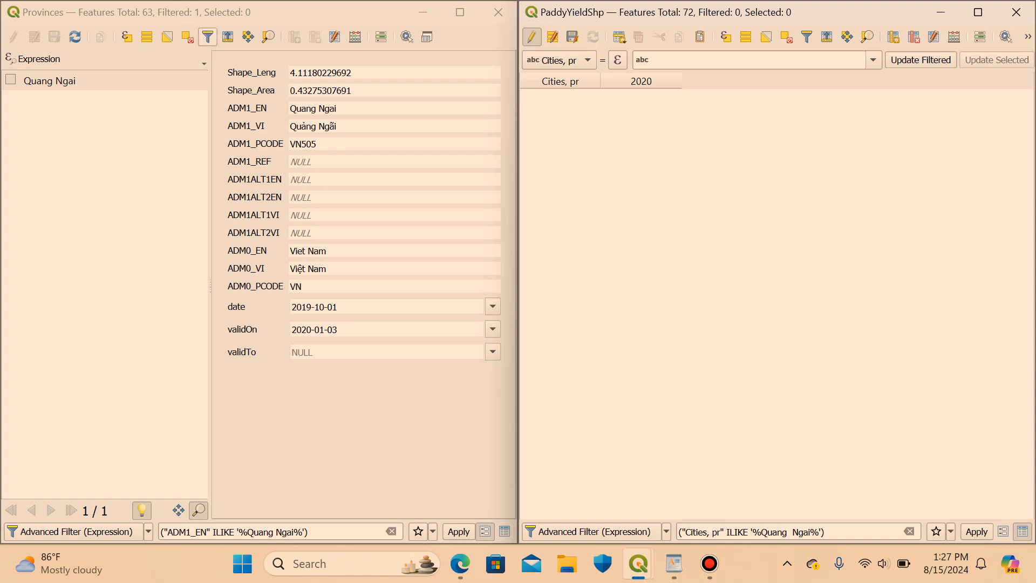
click(207, 37)
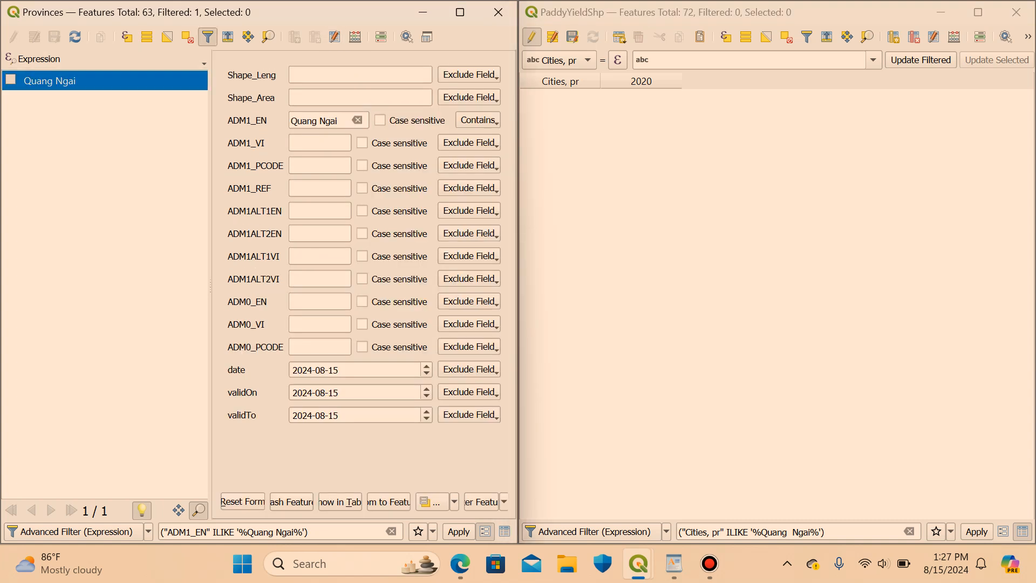
click(357, 121)
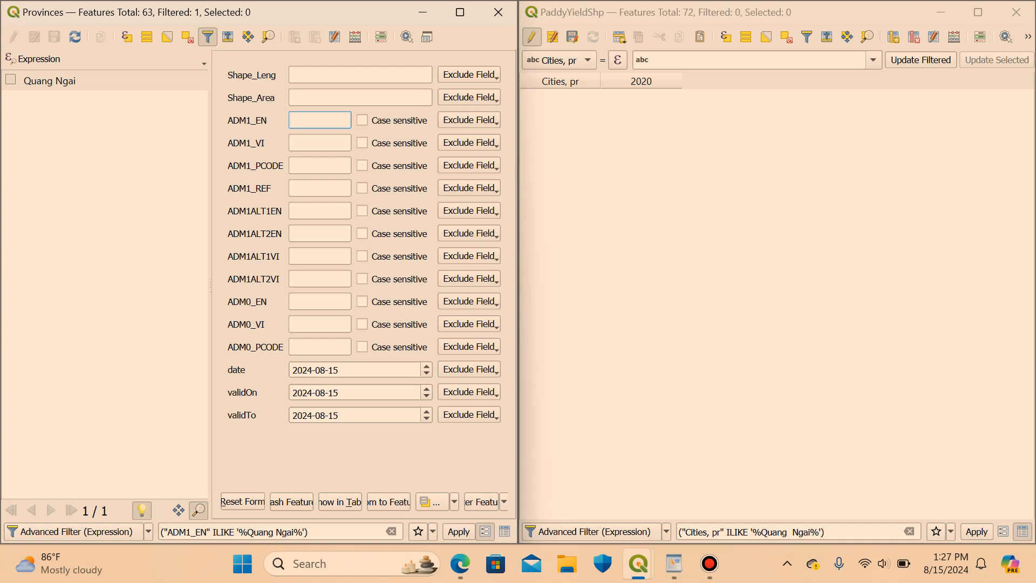
text(Quan)
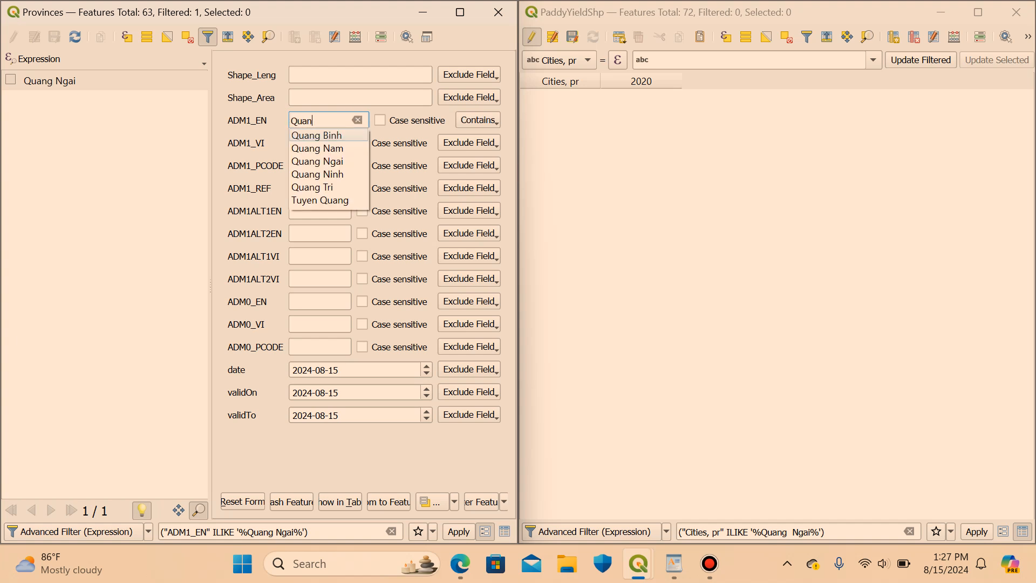
click(317, 149)
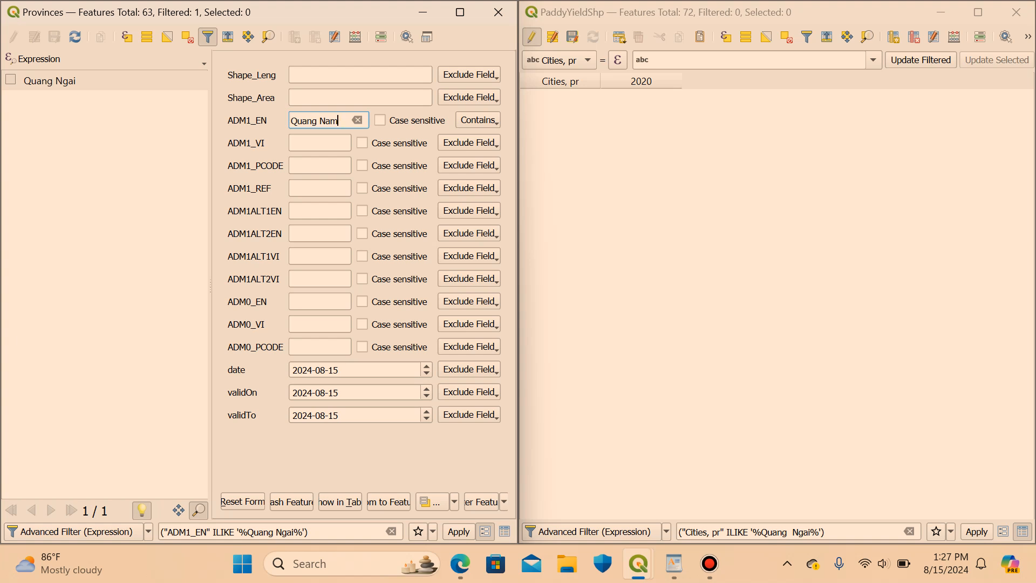
click(482, 501)
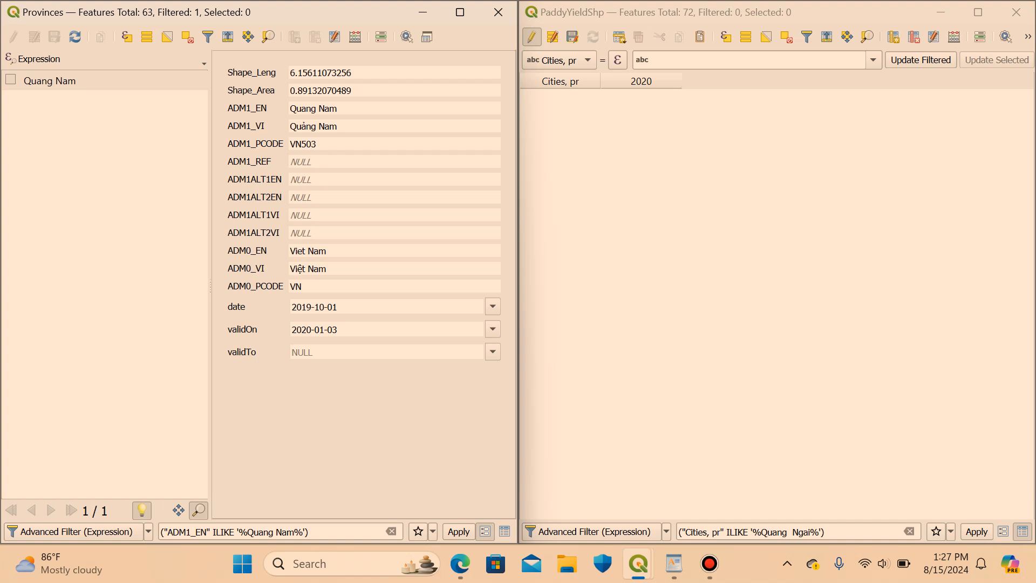
Filter the PaddyYieldShp table by the Cities, pr value "Quang Nam", spelled with a double space.
click(807, 37)
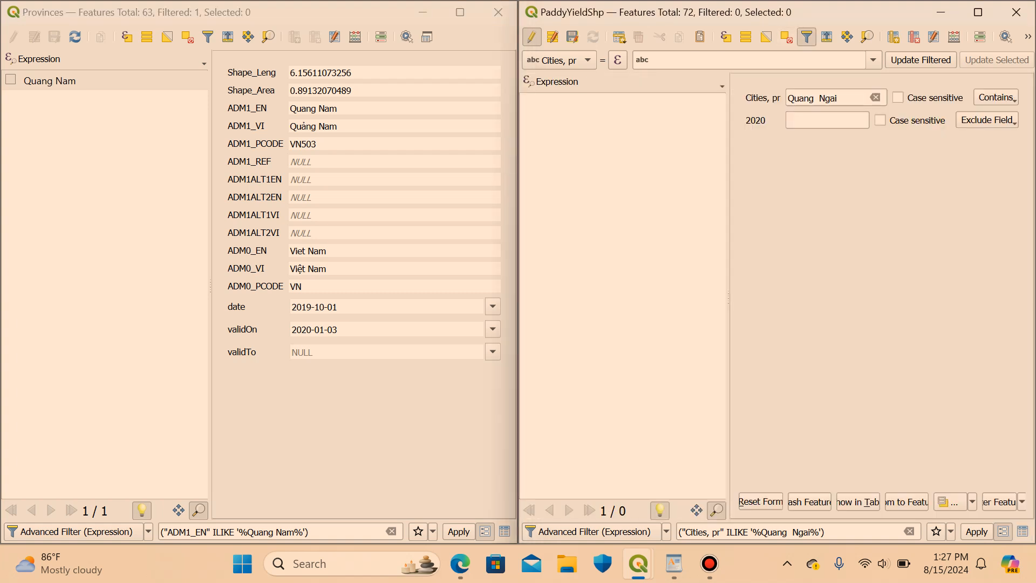
click(875, 98)
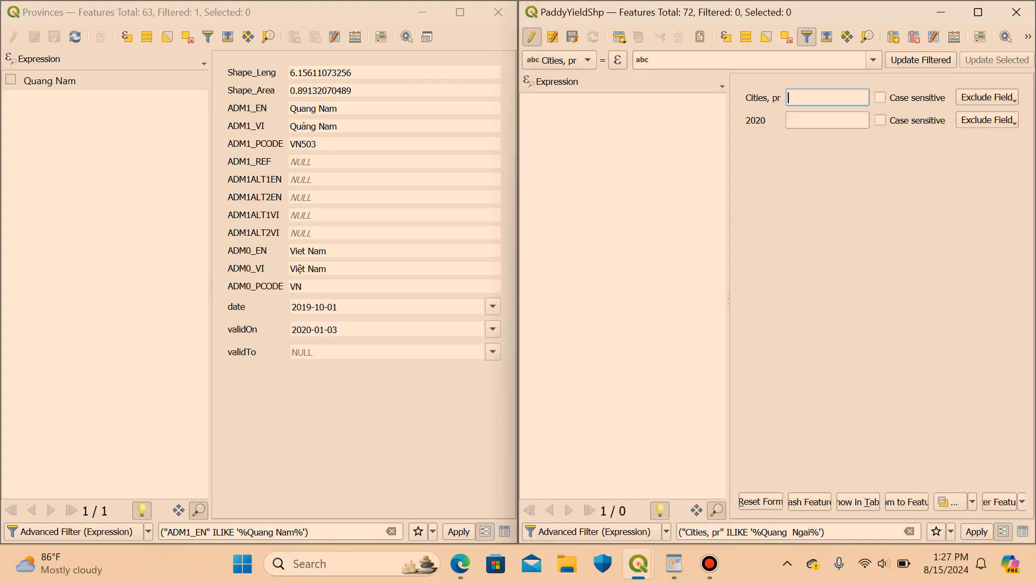
text(Quan)
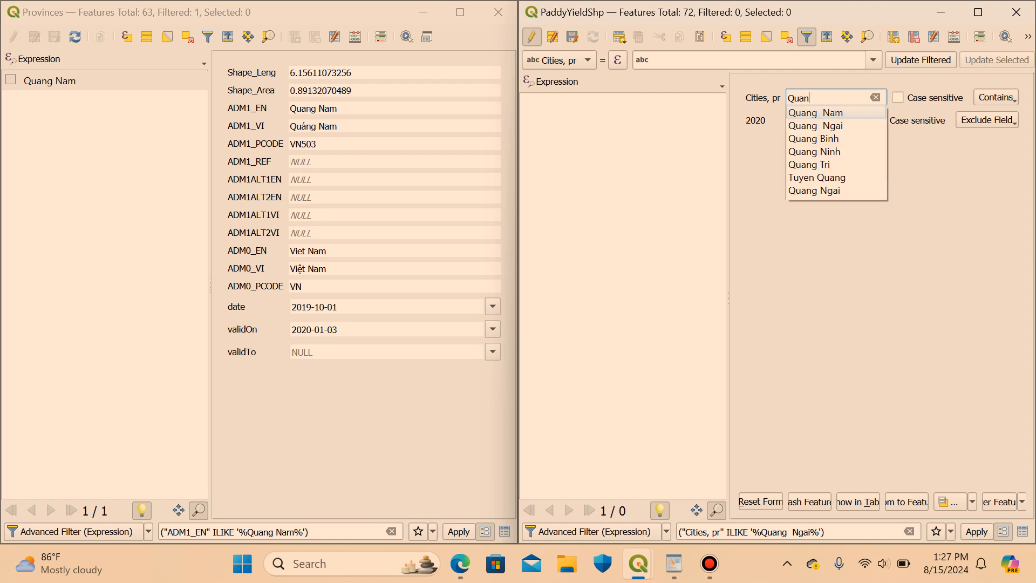
key(Down)
key(Return)
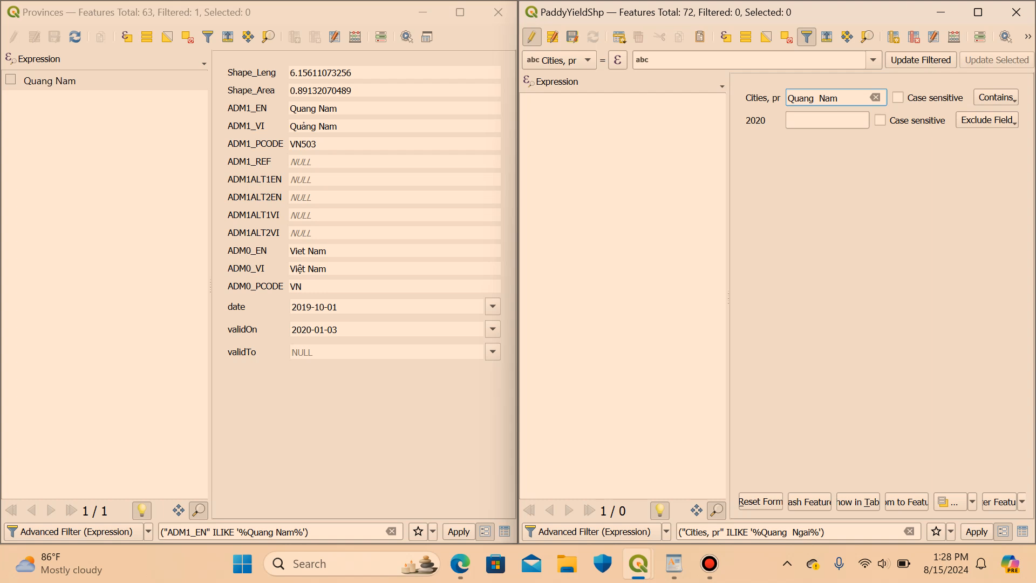
key(Return)
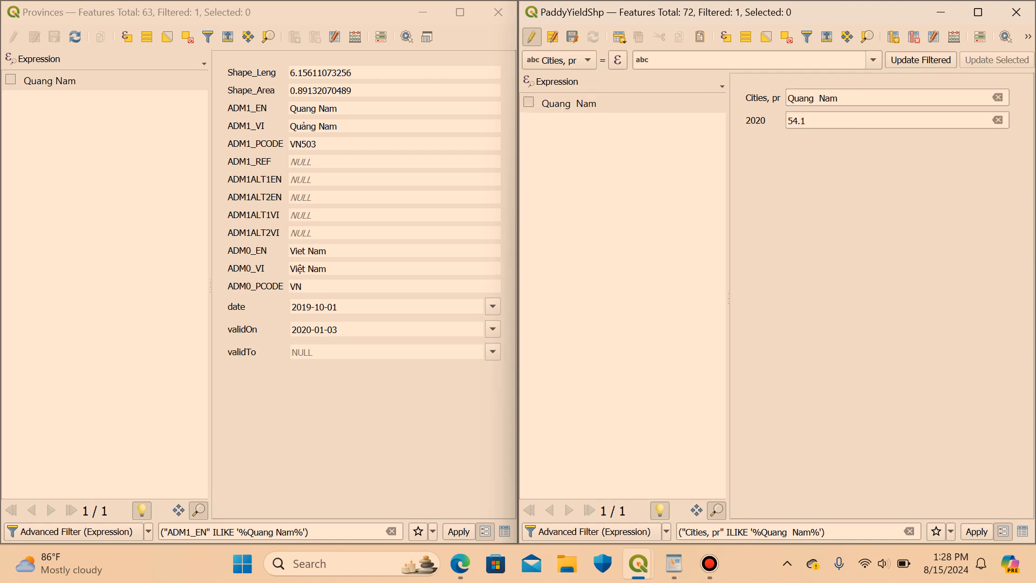
Remove the extra space from the filtered Cities, pr value in the PaddyYieldShp table so it reads "Quang Nam".
click(1022, 532)
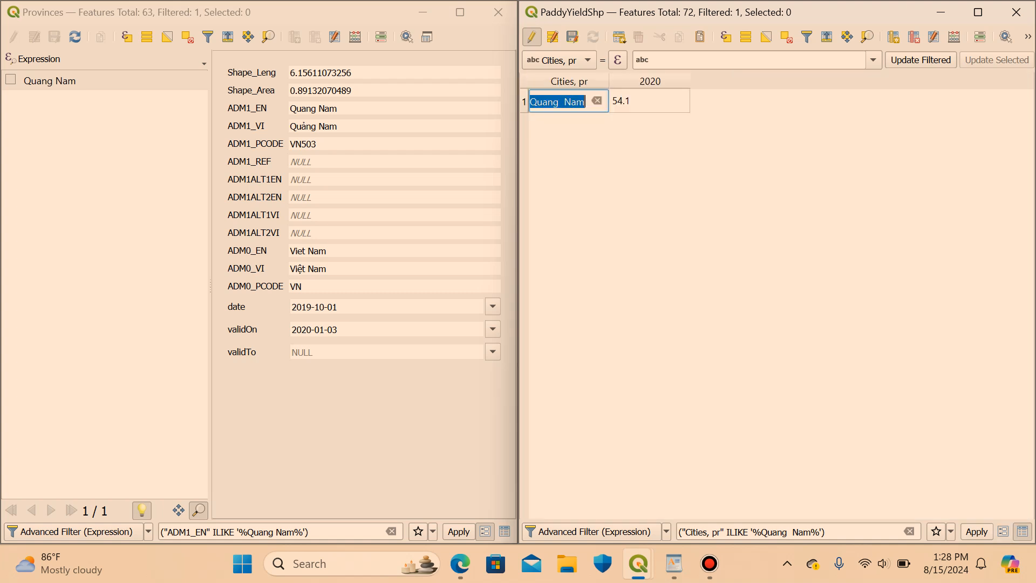
click(560, 102)
double_click(558, 102)
click(559, 102)
key(BackSpace)
key(Return)
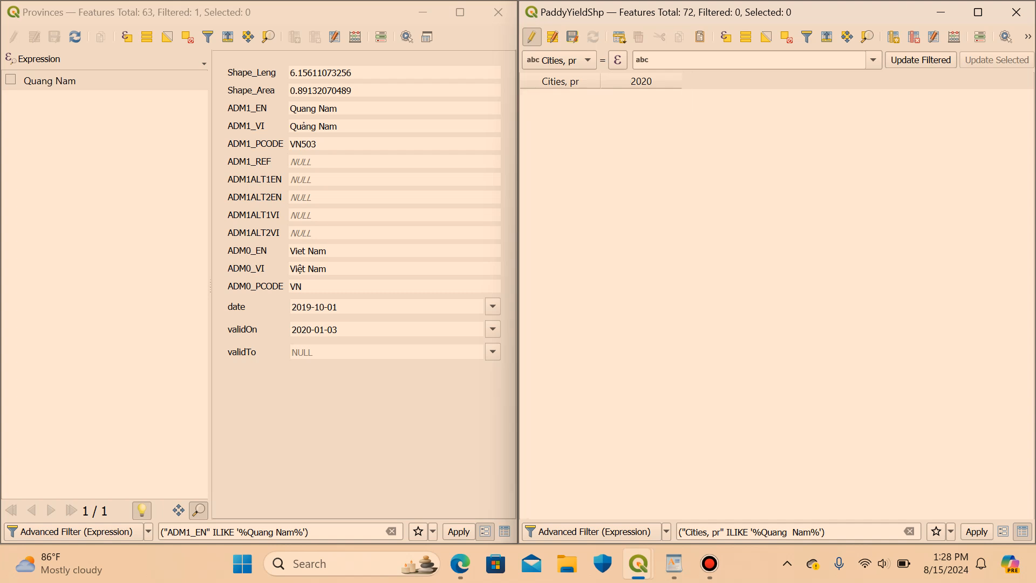
Return to the map and identify the small unjoinable coastal polygon directly north of Quang Nam.
mouse_move(639, 563)
click(648, 464)
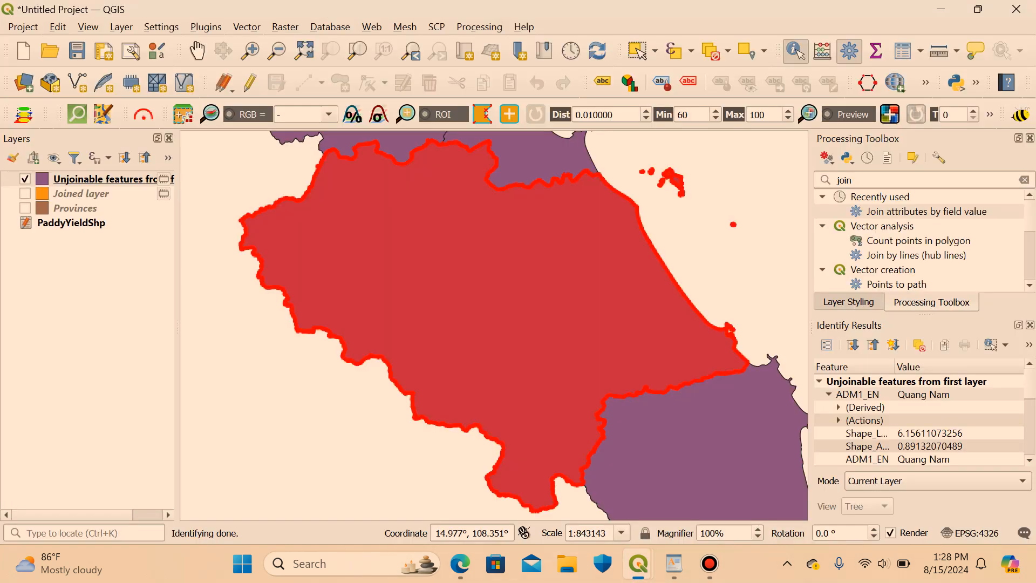
drag(487, 239, 531, 401)
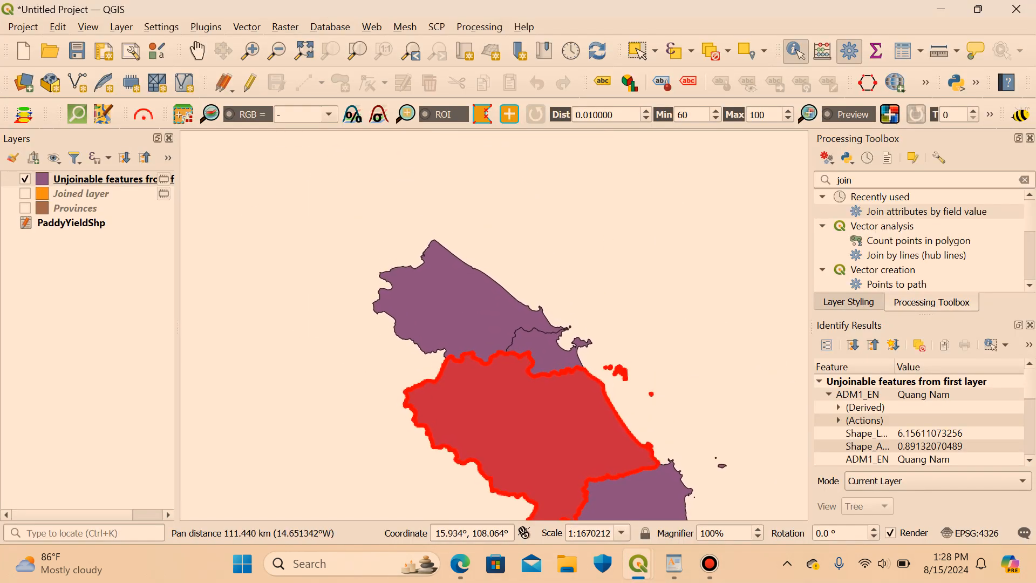
click(553, 353)
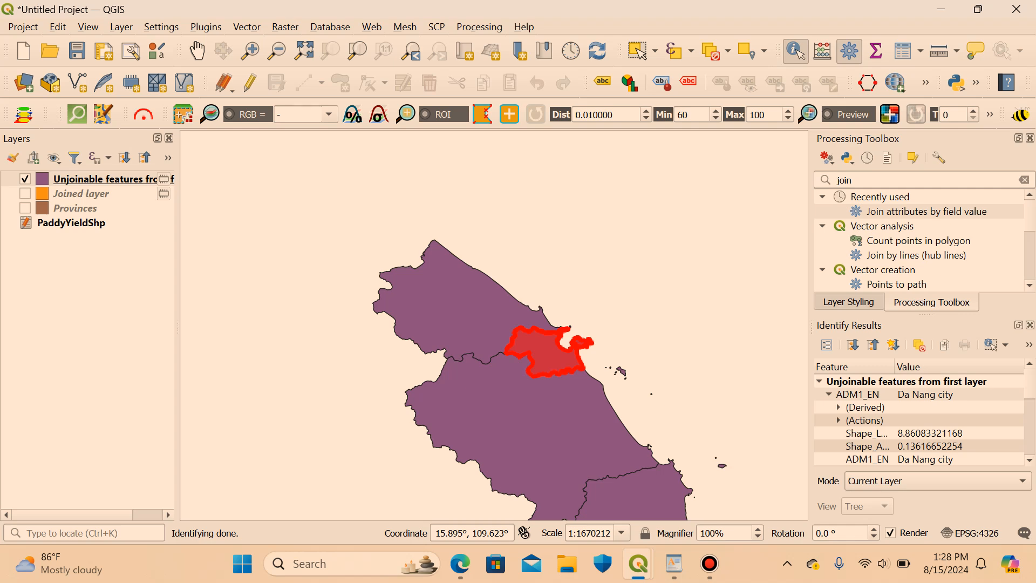
Go back to the attribute tables and filter Provinces to the feature whose ADM1_EN field contains "Da Nang city".
mouse_move(638, 563)
click(480, 486)
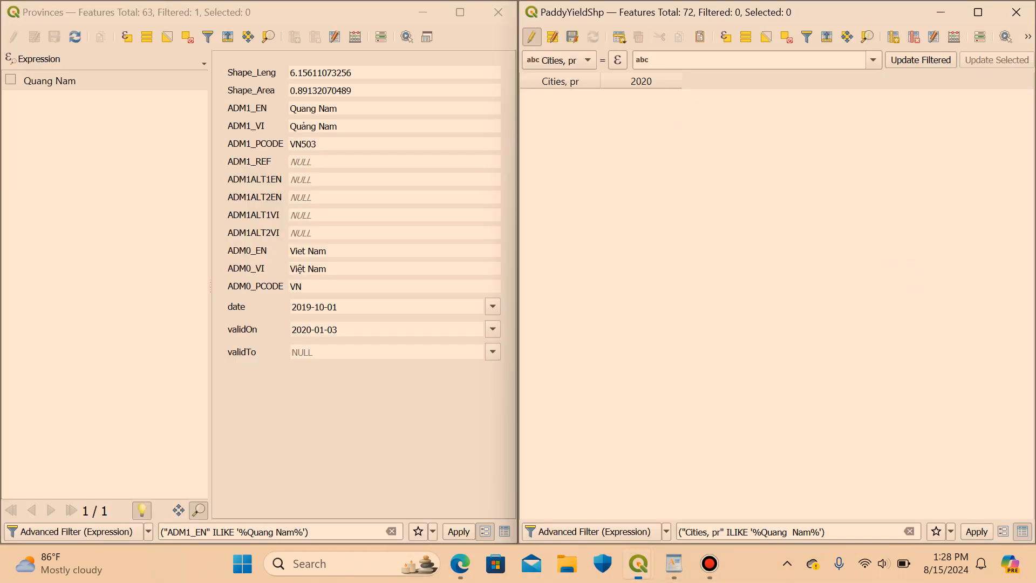
click(207, 36)
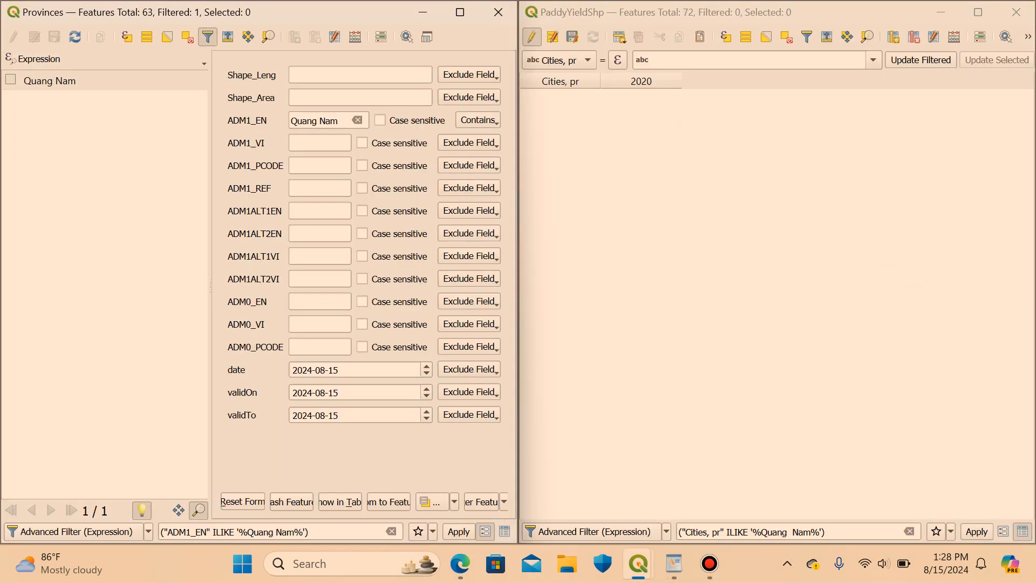
click(357, 121)
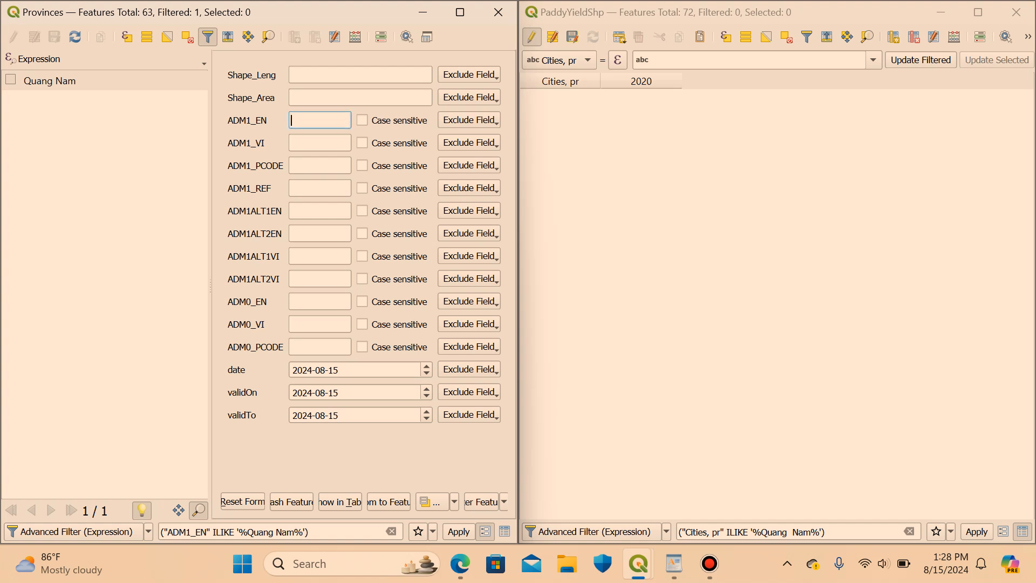
text(Da)
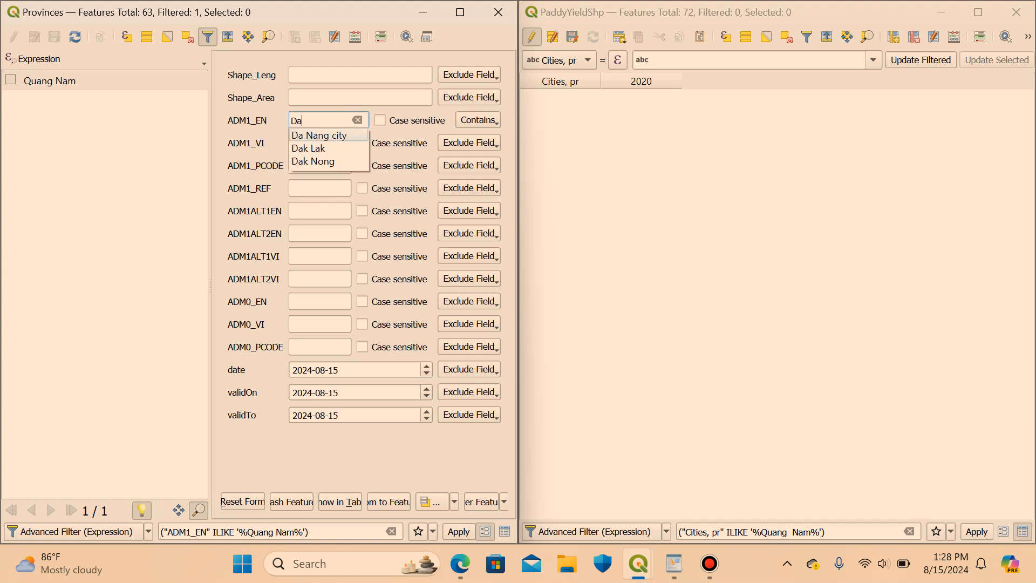
key(Return)
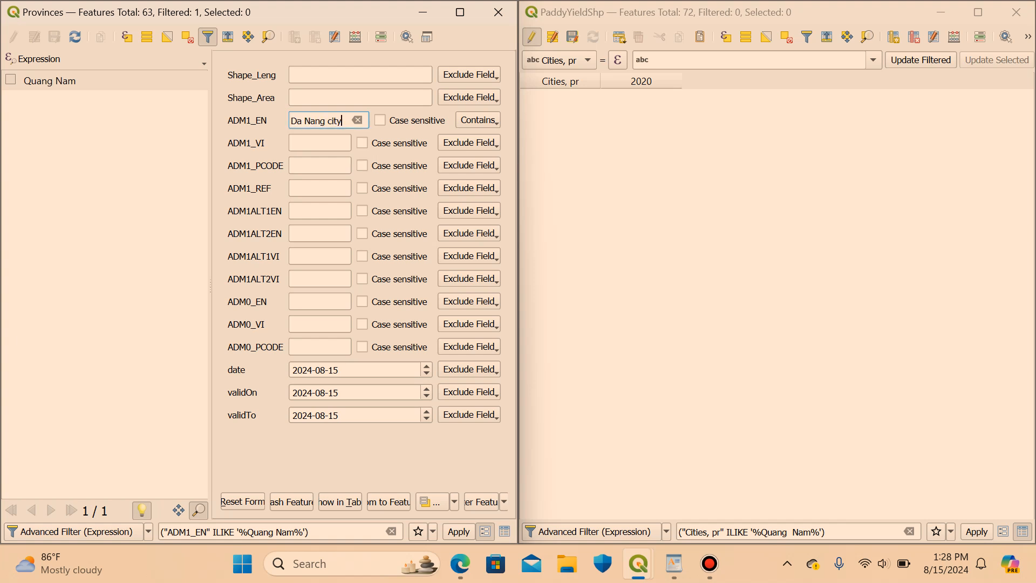
key(Return)
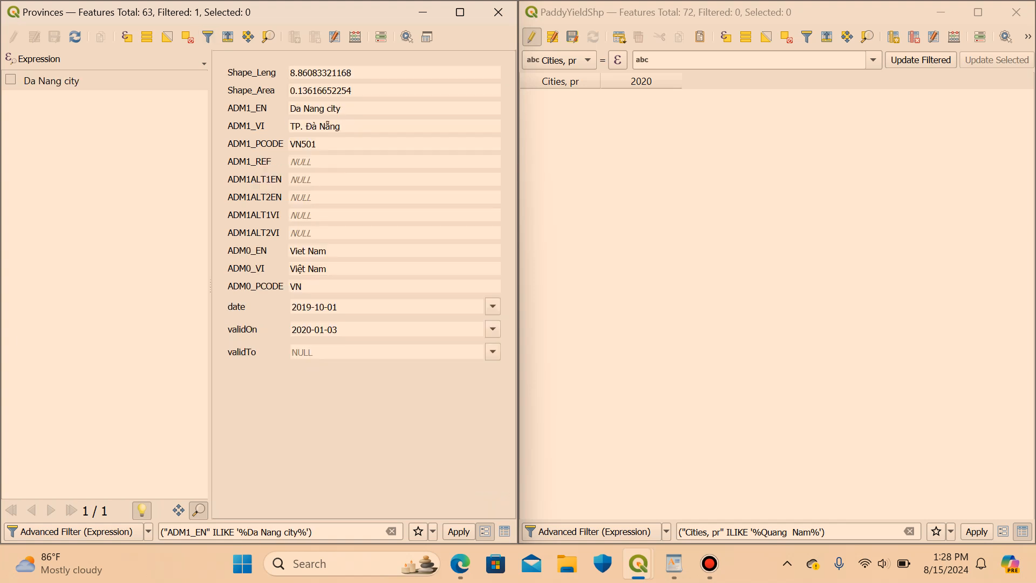
Filter the PaddyYieldShp table to the record whose Cities, pr field contains "Da Nang".
click(807, 37)
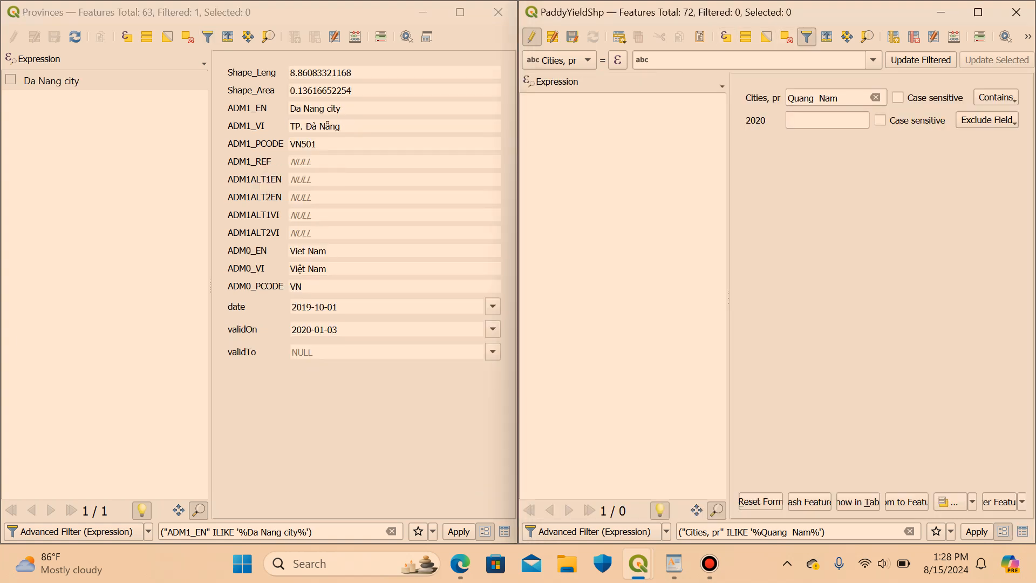
click(875, 98)
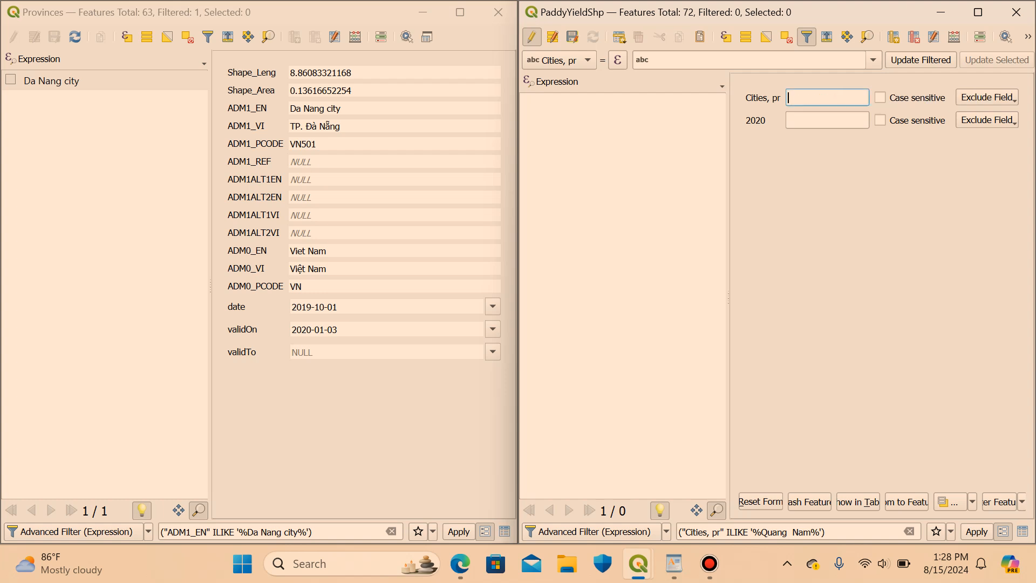
text(Da)
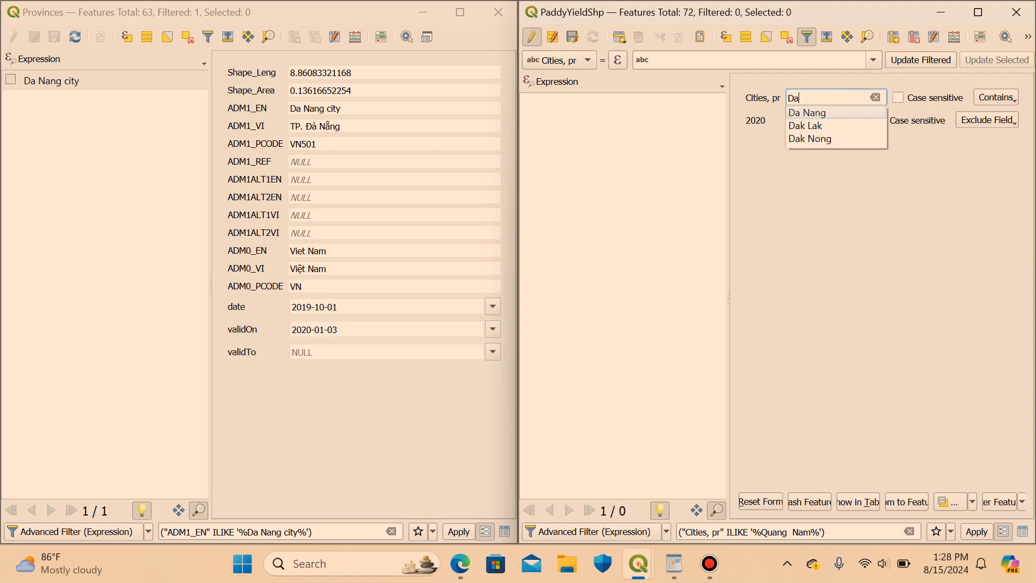
key(Down)
key(Return)
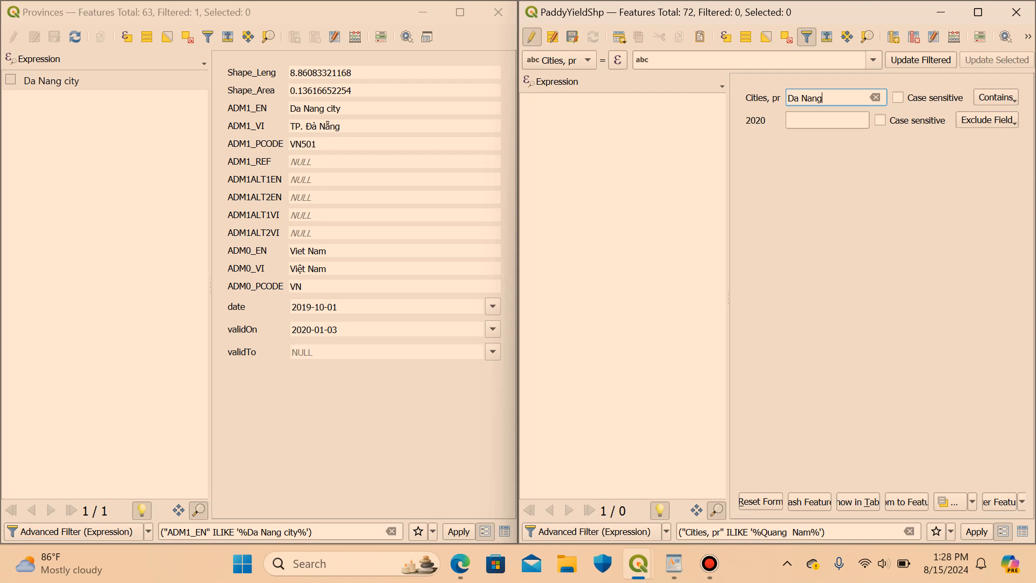
key(Return)
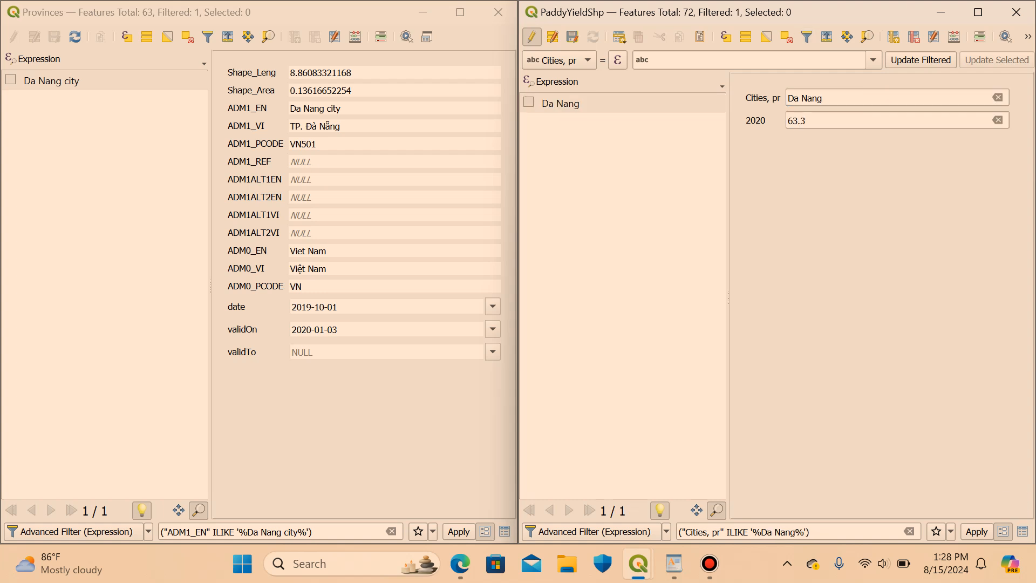
Show the filtered PaddyYieldShp record in table view and change its Cities, pr value to "Da Nang city".
click(1022, 532)
text(Da Nang city)
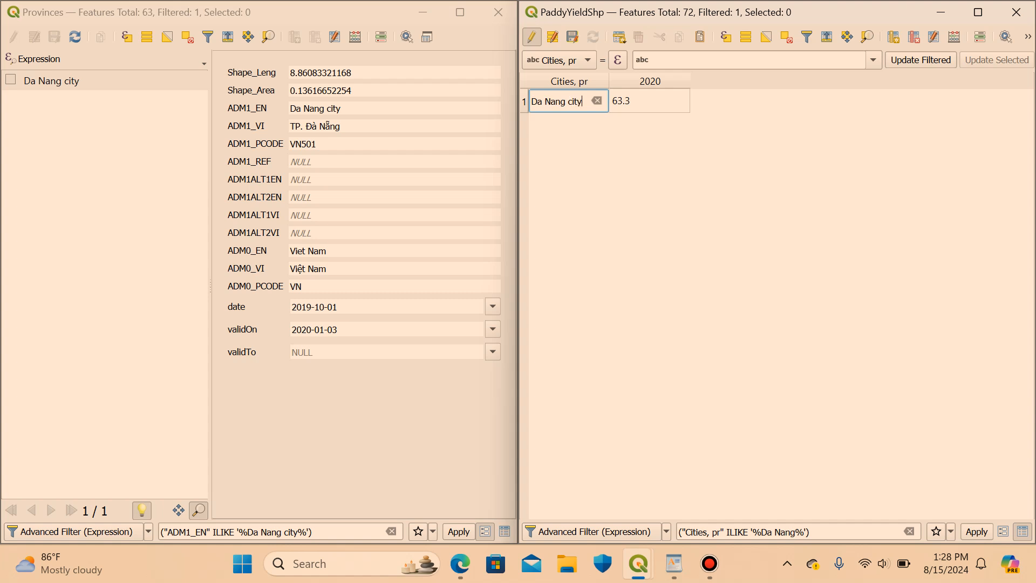
key(Return)
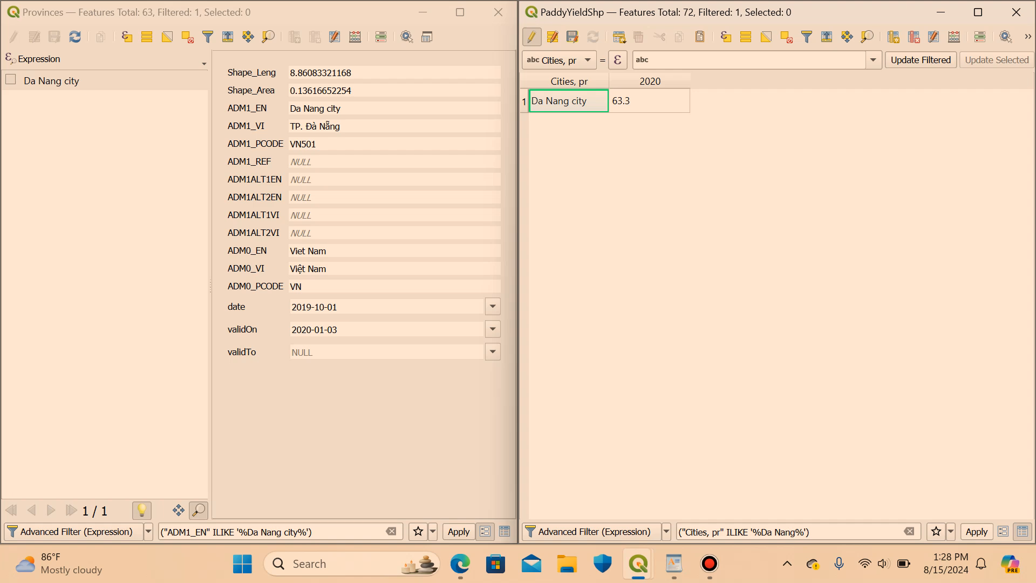
Return to the map and identify the unjoinable polygon directly northwest of Da Nang city.
mouse_move(638, 564)
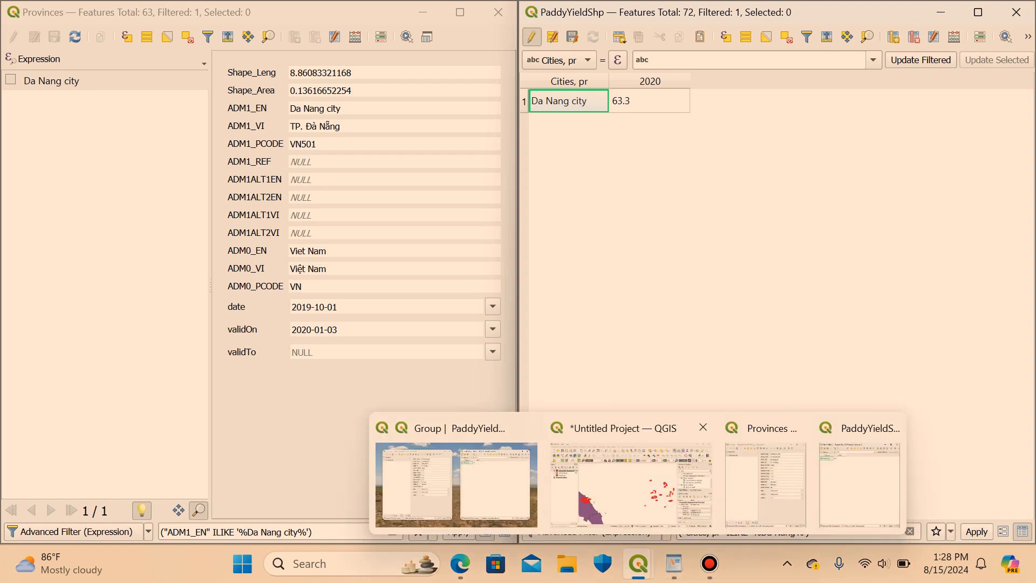
click(613, 484)
scroll(403, 294, down, 1)
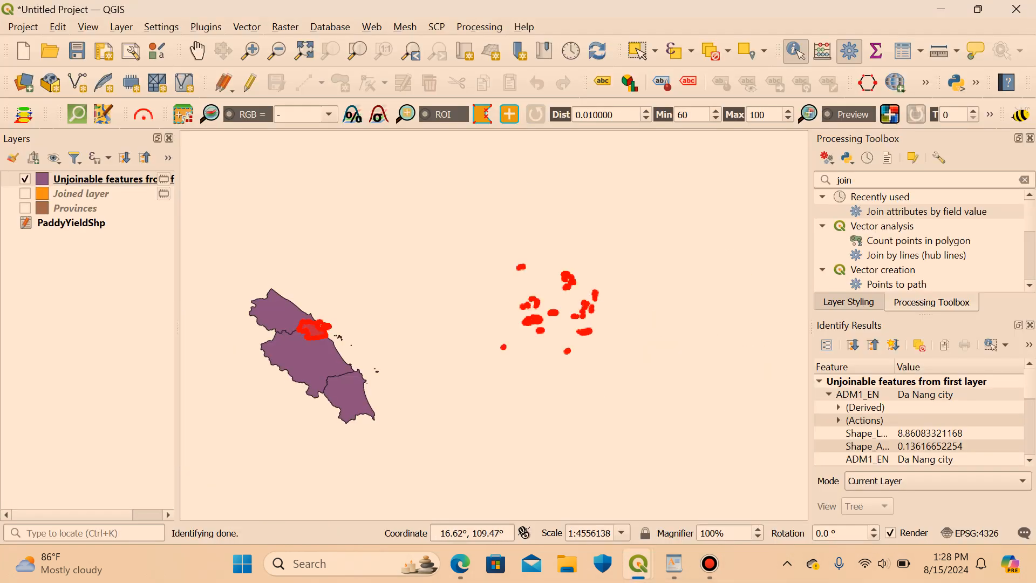
drag(403, 296, 604, 345)
click(477, 359)
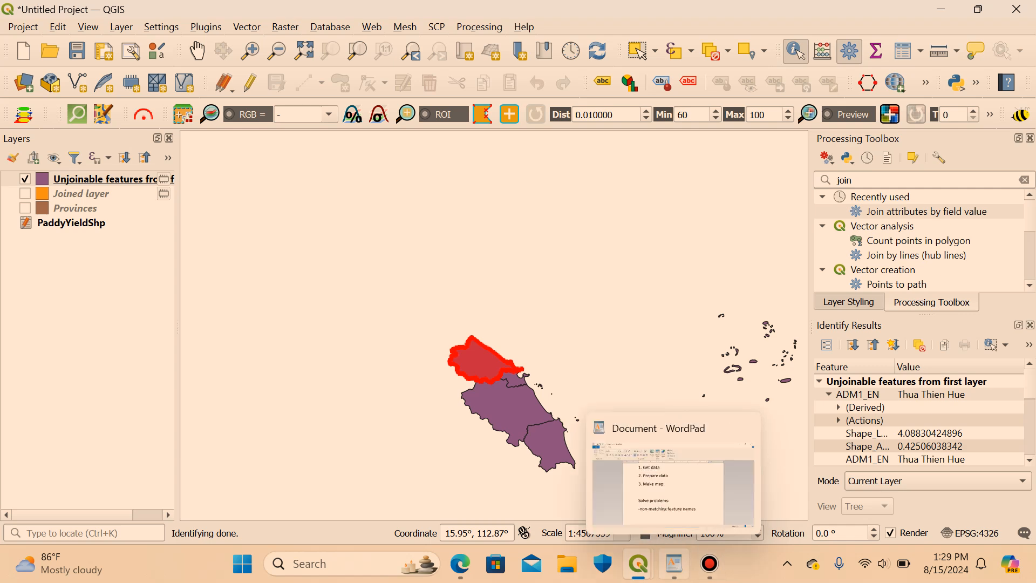
Go back to the attribute tables and filter Provinces to the feature whose ADM1_EN field contains "Thua Thien Hue".
mouse_move(638, 564)
click(457, 475)
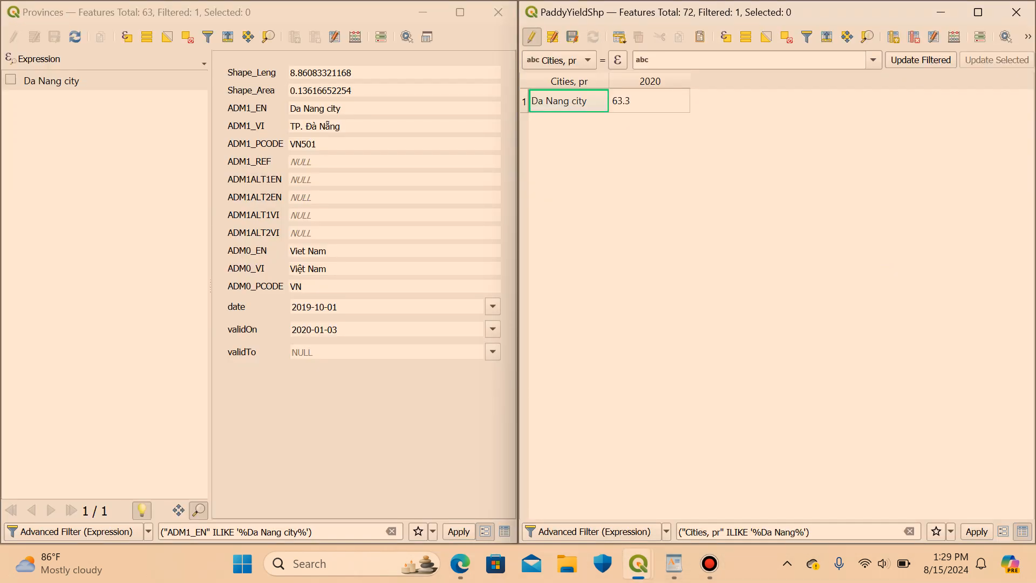
click(208, 37)
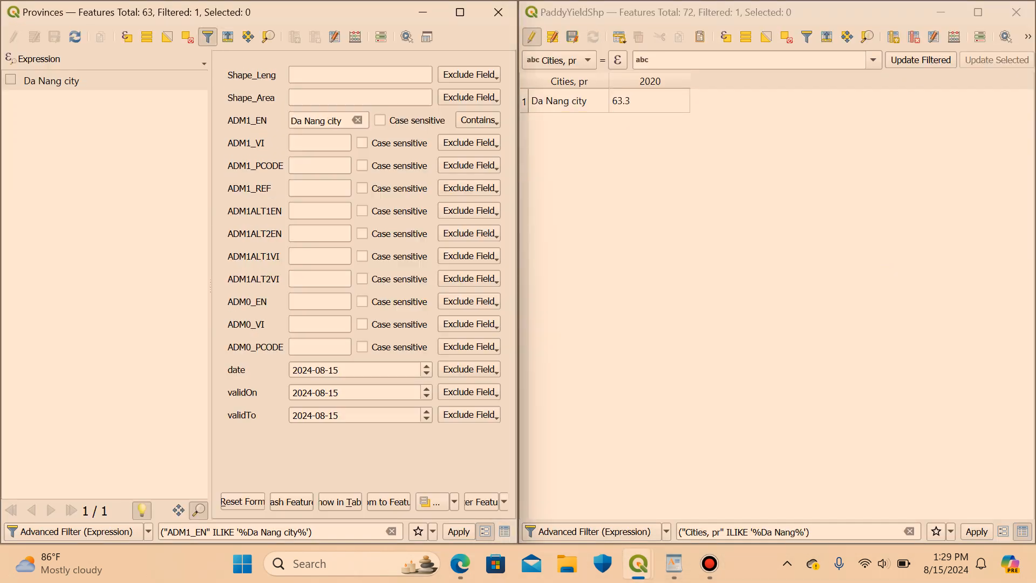
key(ctrl+a)
key(BackSpace)
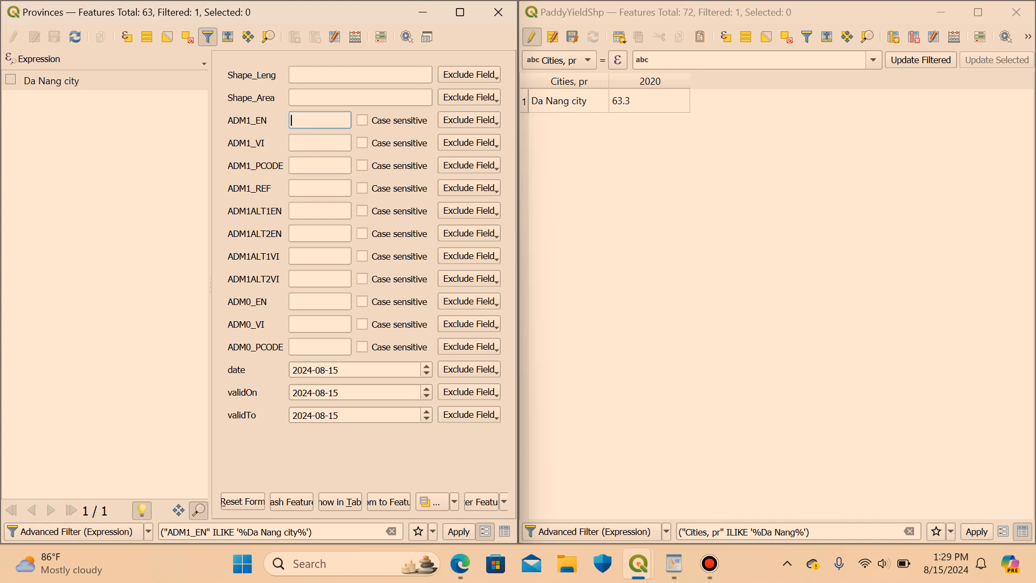
text(thua)
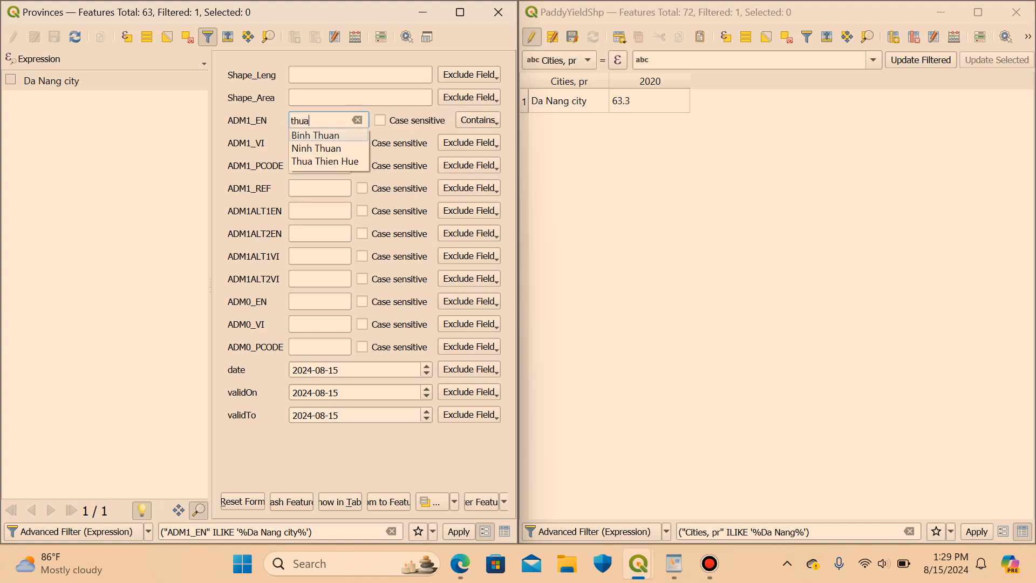
click(325, 161)
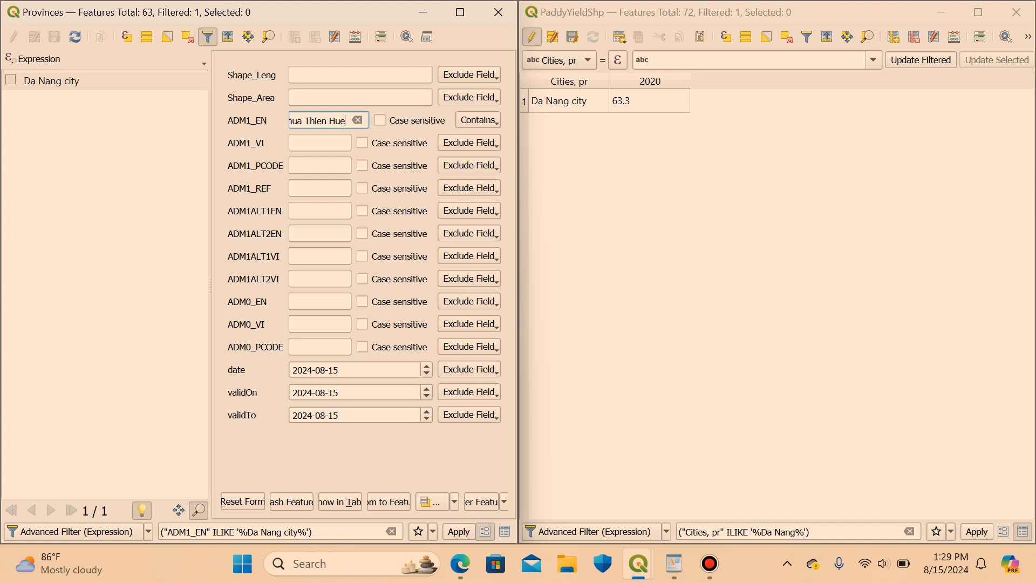
key(Return)
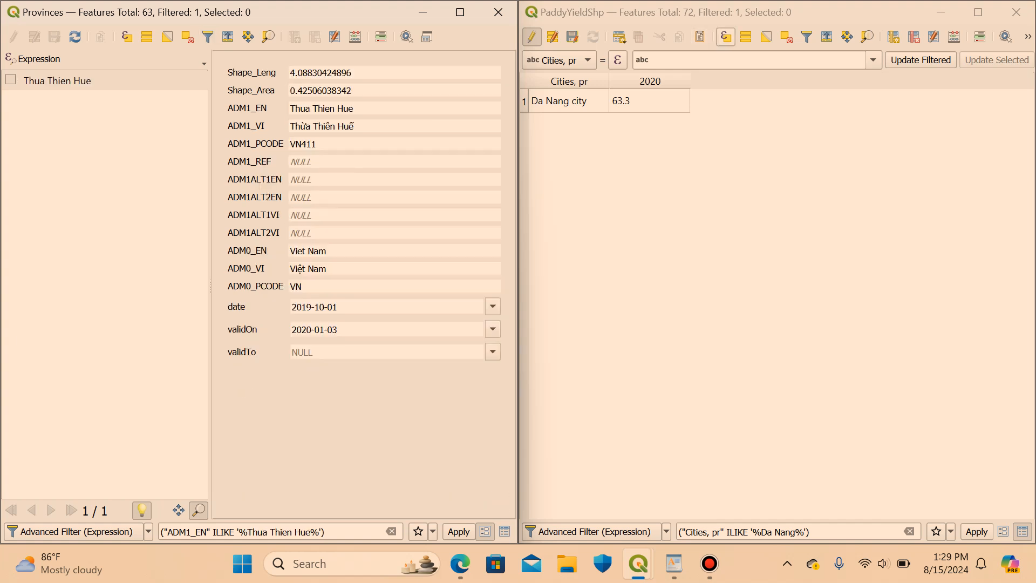
Filter the PaddyYieldShp table by the Cities, pr value "Thua Thien-Hue", spelled with a hyphen.
click(807, 36)
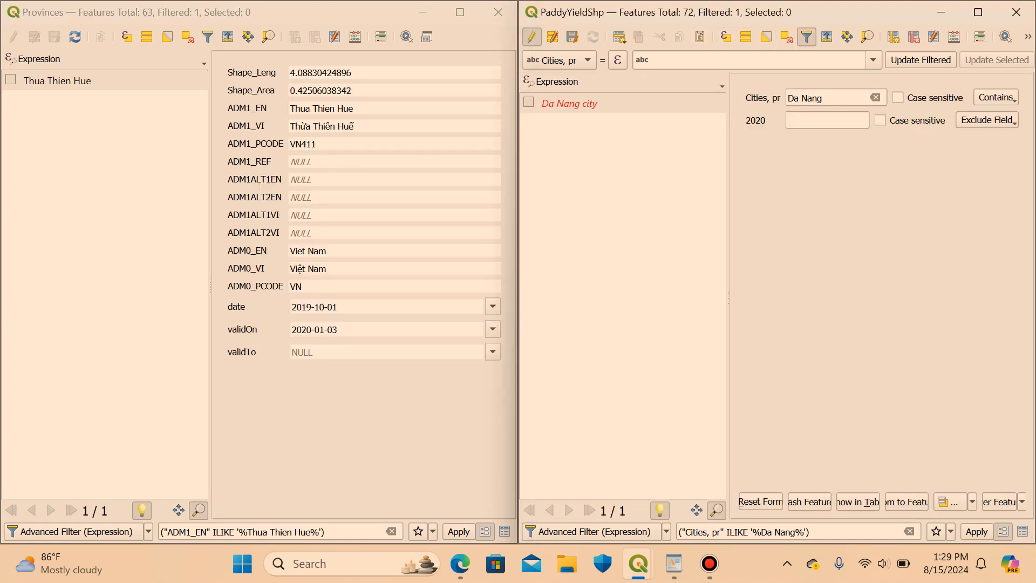
key(ctrl+a)
key(BackSpace)
text(thua)
click(823, 139)
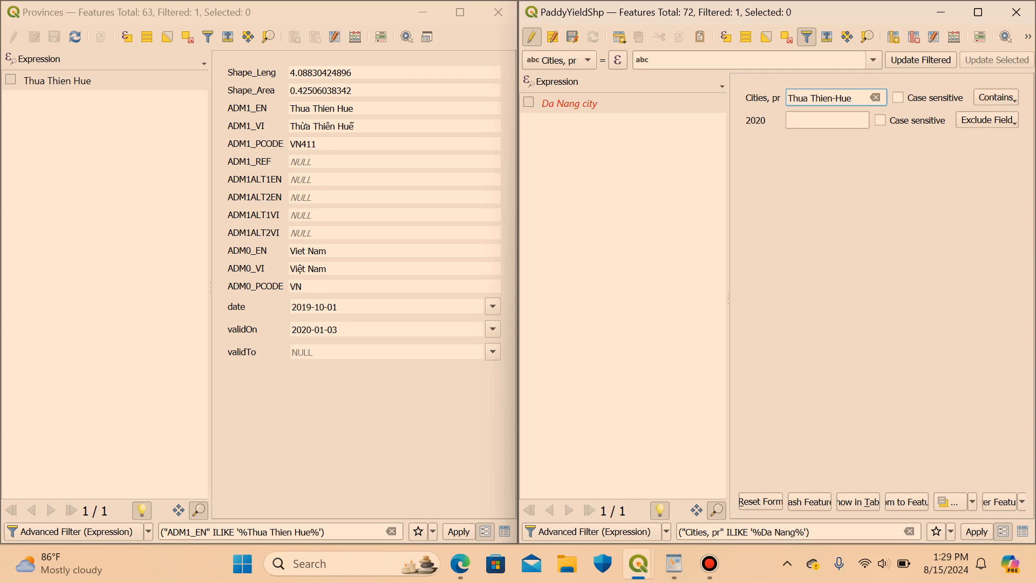
key(Return)
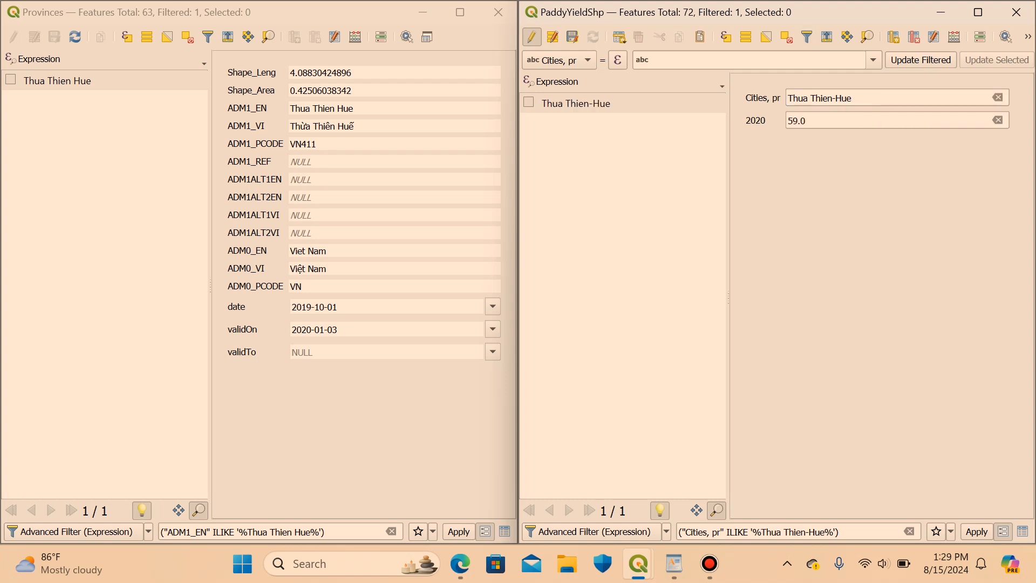
Replace the hyphen in the filtered PaddyYieldShp record's Cities, pr value with a space so it reads "Thua Thien Hue".
click(1023, 532)
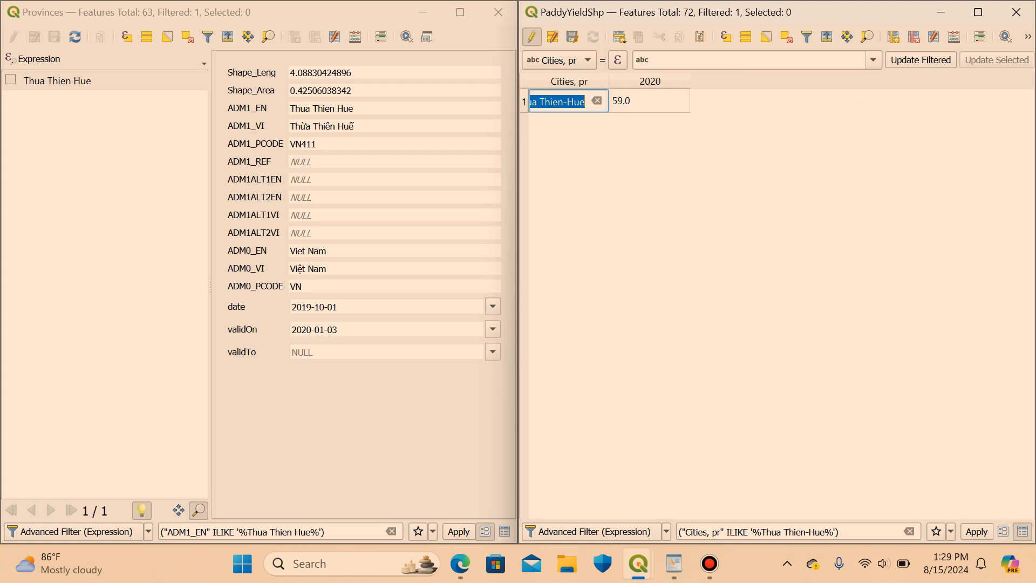
click(567, 102)
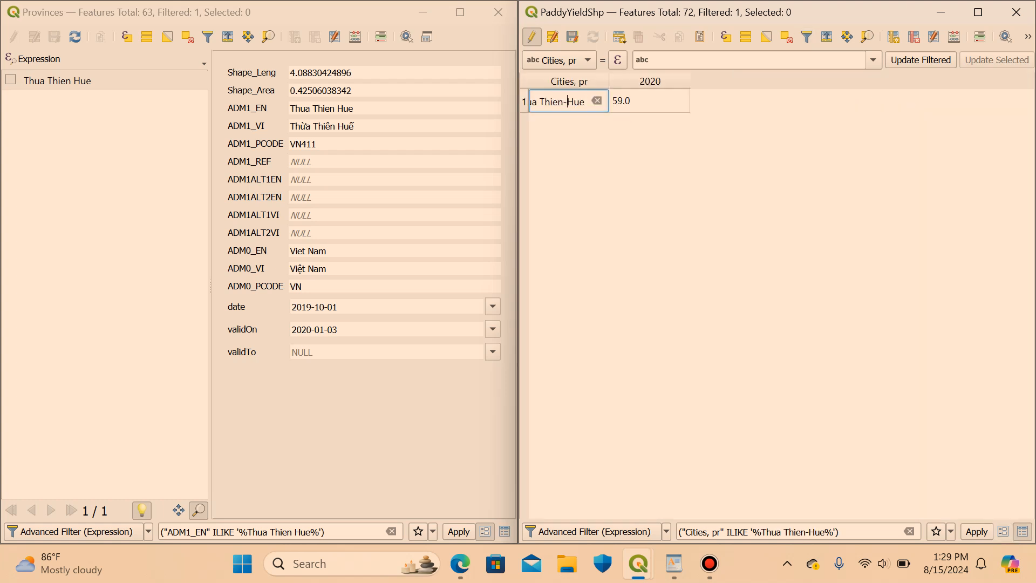
key(BackSpace)
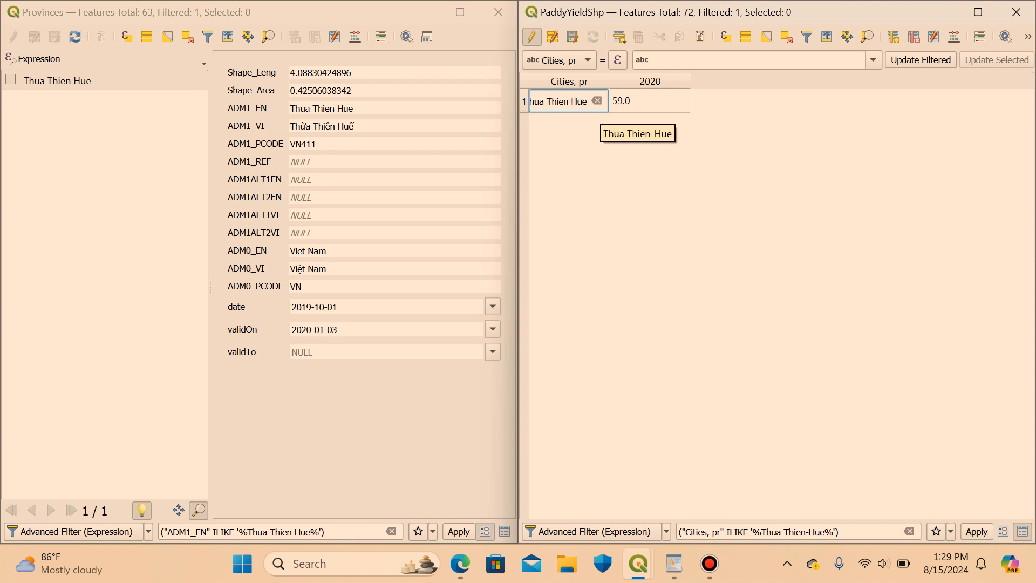
key(Return)
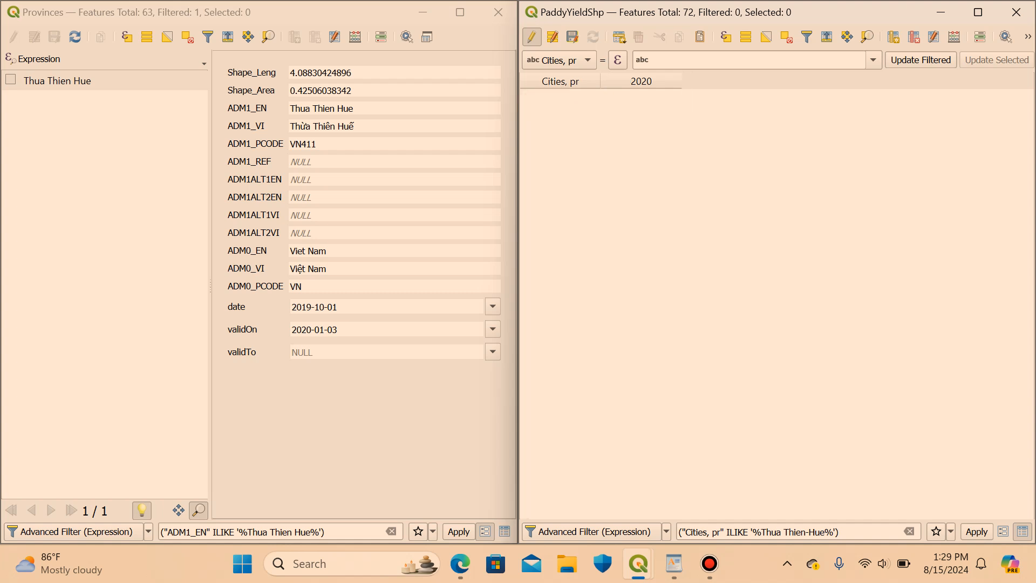
Return to the map and identify the northern unjoinable coastal polygon that has a cluster of islands to its east.
mouse_move(638, 563)
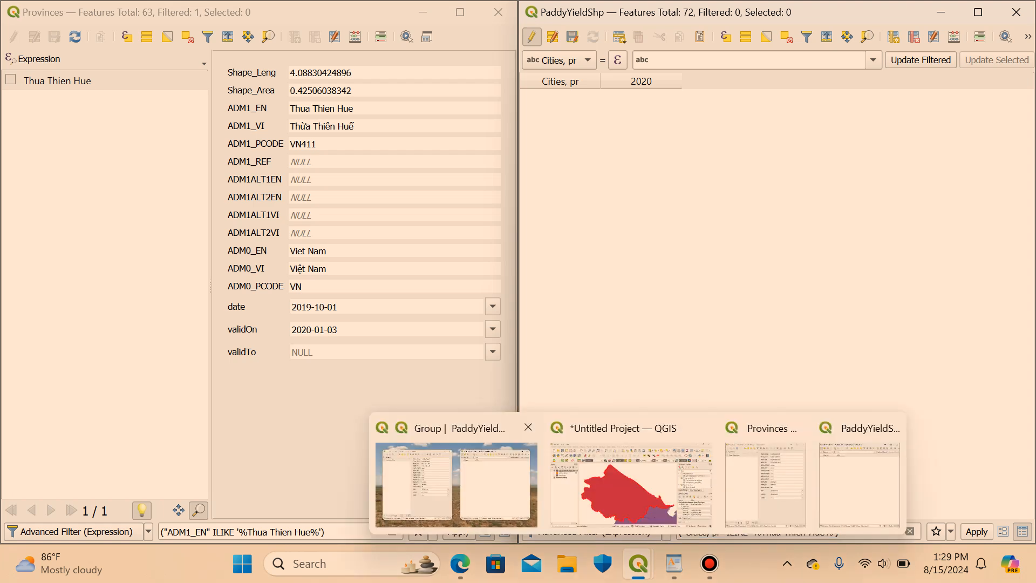
click(631, 483)
scroll(462, 340, down, 3)
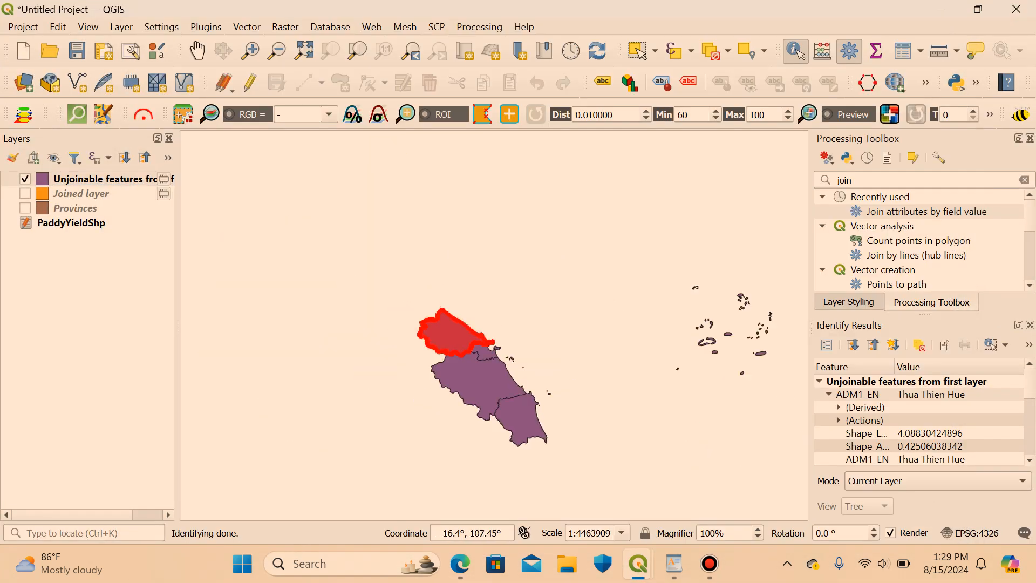
drag(443, 328, 680, 403)
scroll(602, 330, down, 1)
drag(644, 298, 623, 415)
scroll(601, 357, up, 2)
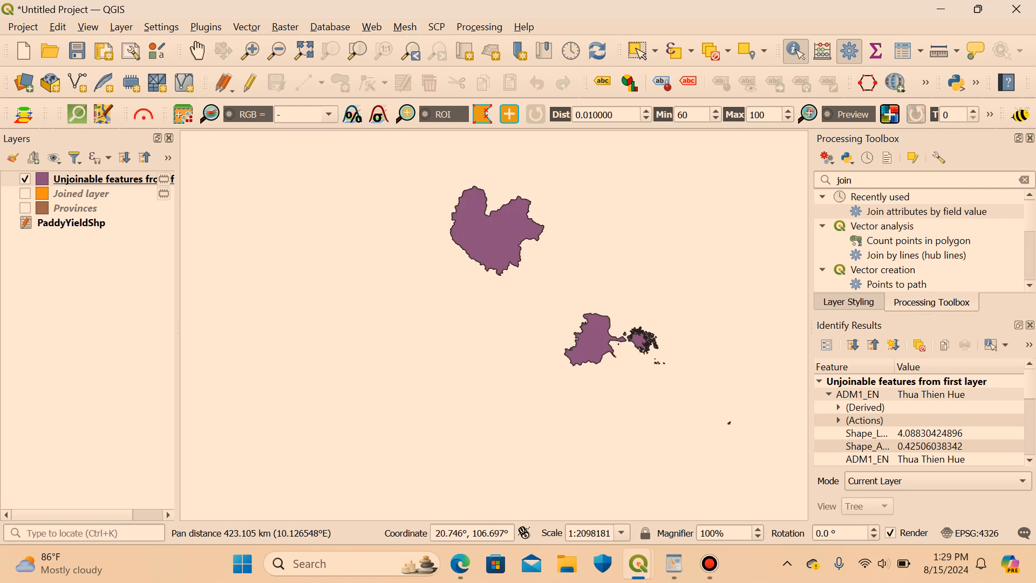
click(601, 357)
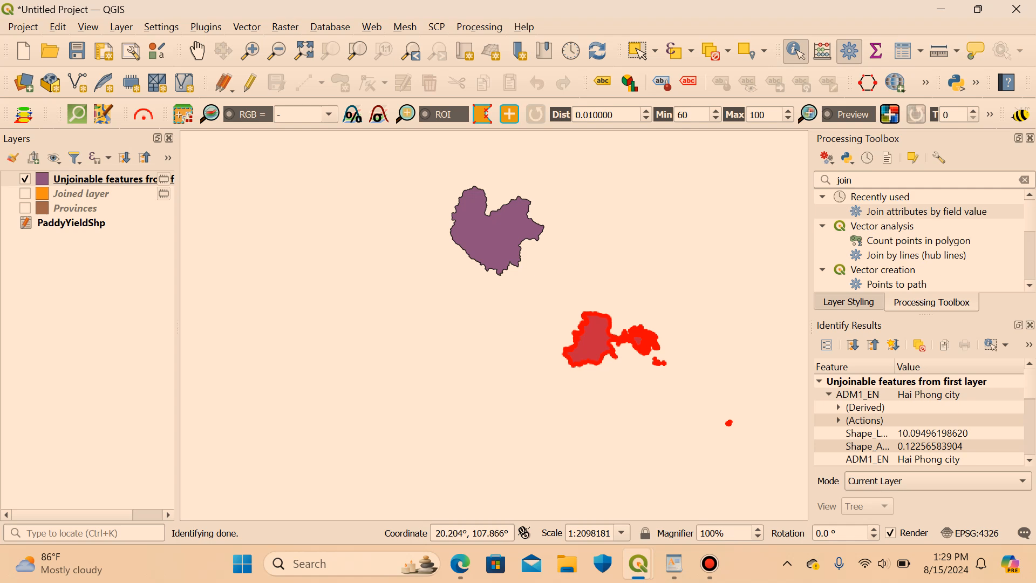
Go back to the attribute tables and filter Provinces to the feature whose ADM1_EN field contains "Hai Phong city".
mouse_move(674, 564)
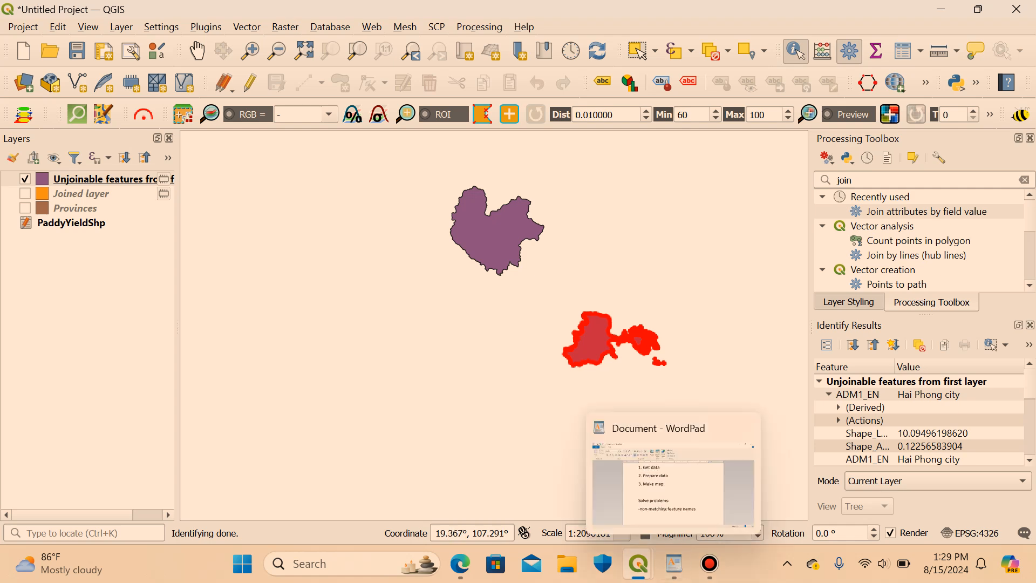
mouse_move(639, 564)
click(464, 475)
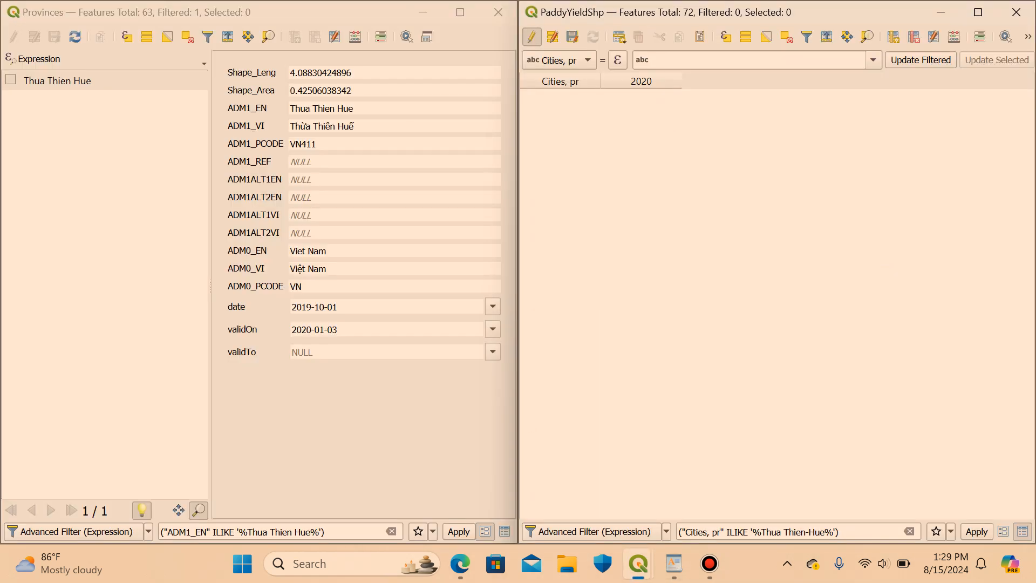
click(207, 37)
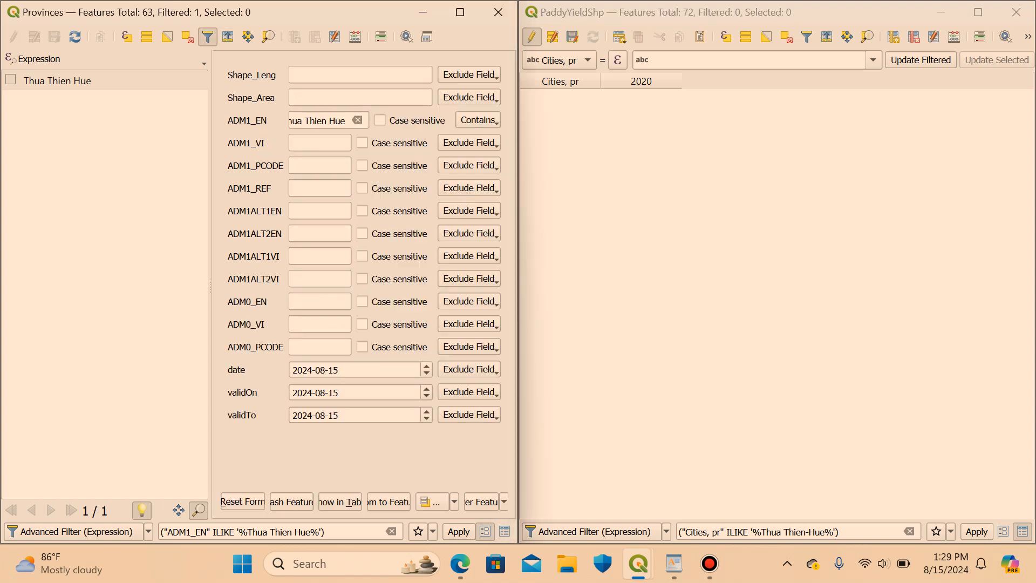
key(ctrl+a)
key(BackSpace)
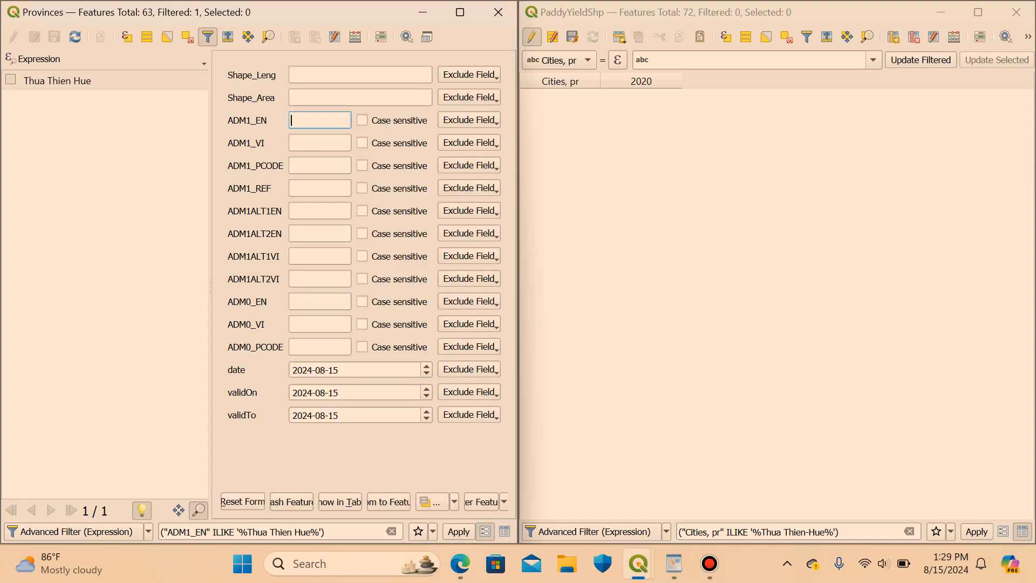
text(Hai)
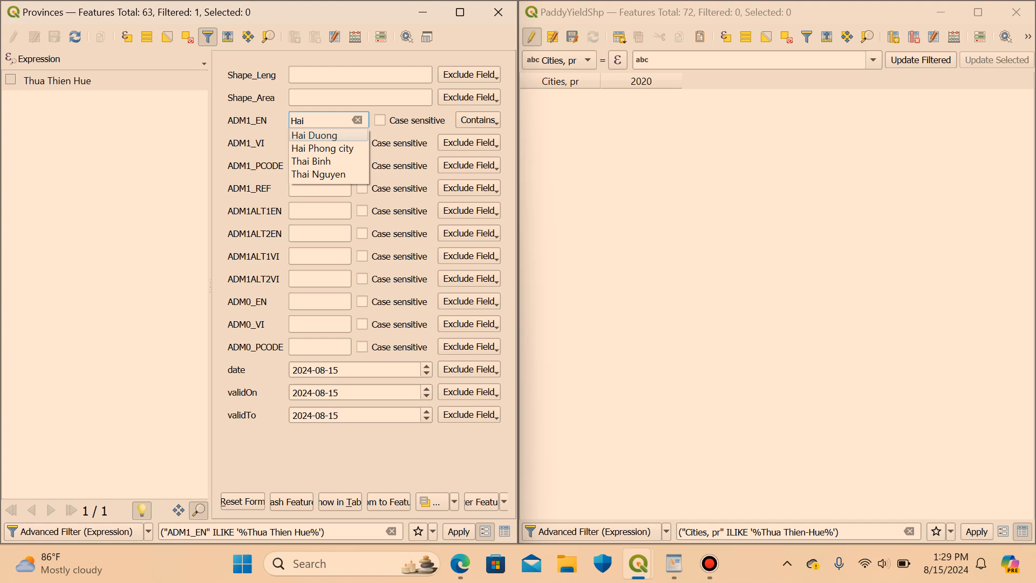
key(Down)
key(Return)
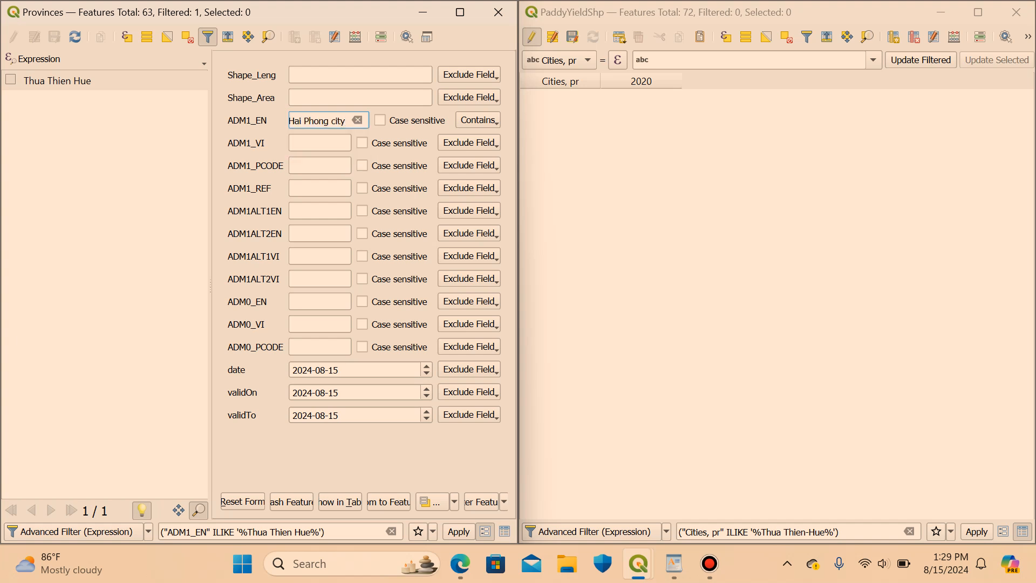
click(481, 502)
Filter the PaddyYieldShp table to the record whose Cities, pr field contains "Hai Phong".
click(807, 36)
click(876, 98)
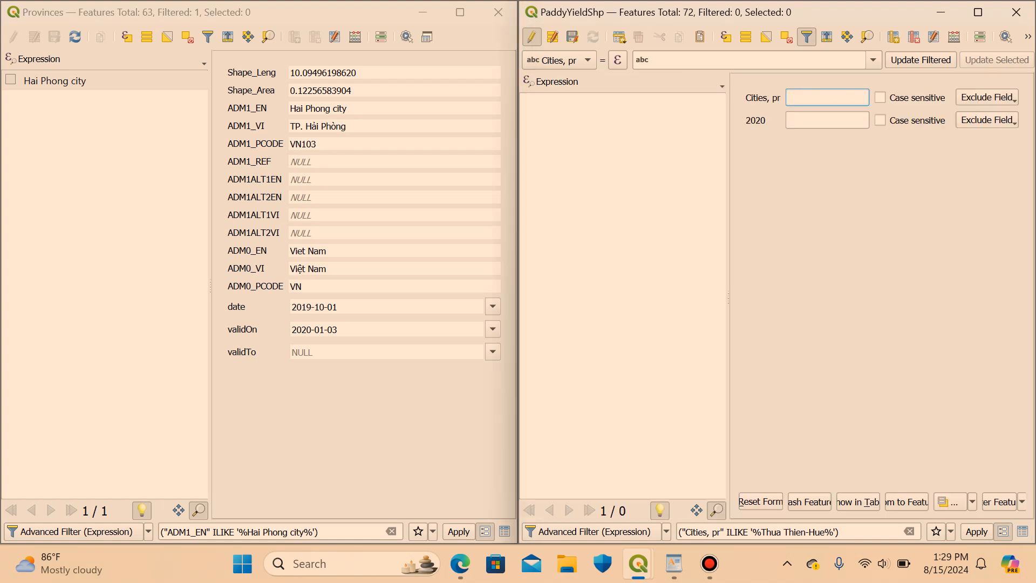
text(Hai)
click(810, 126)
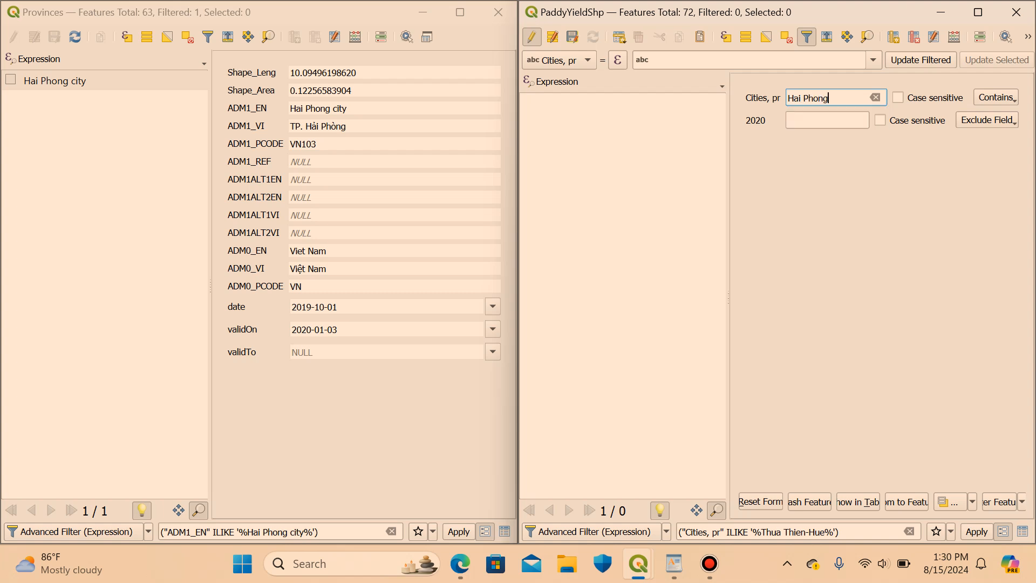
key(Return)
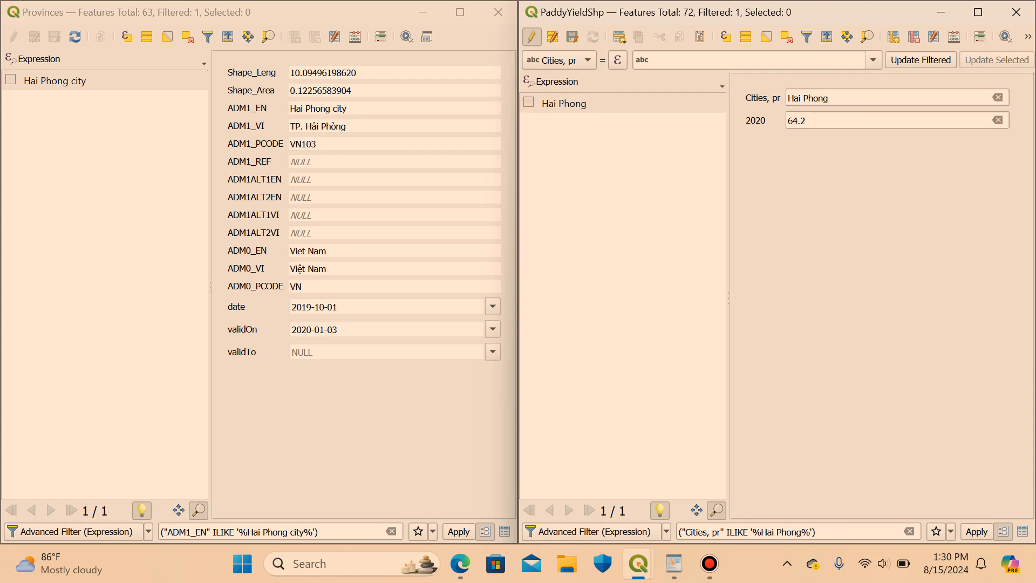
Show the filtered PaddyYieldShp record in table view and change its Cities, pr value to "Hai Phong city".
click(1023, 532)
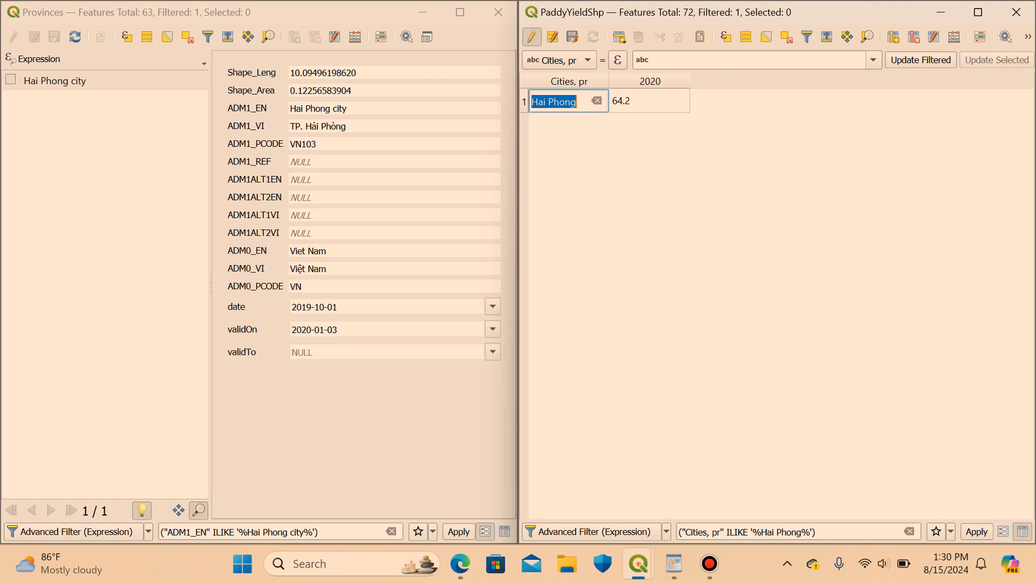
click(577, 101)
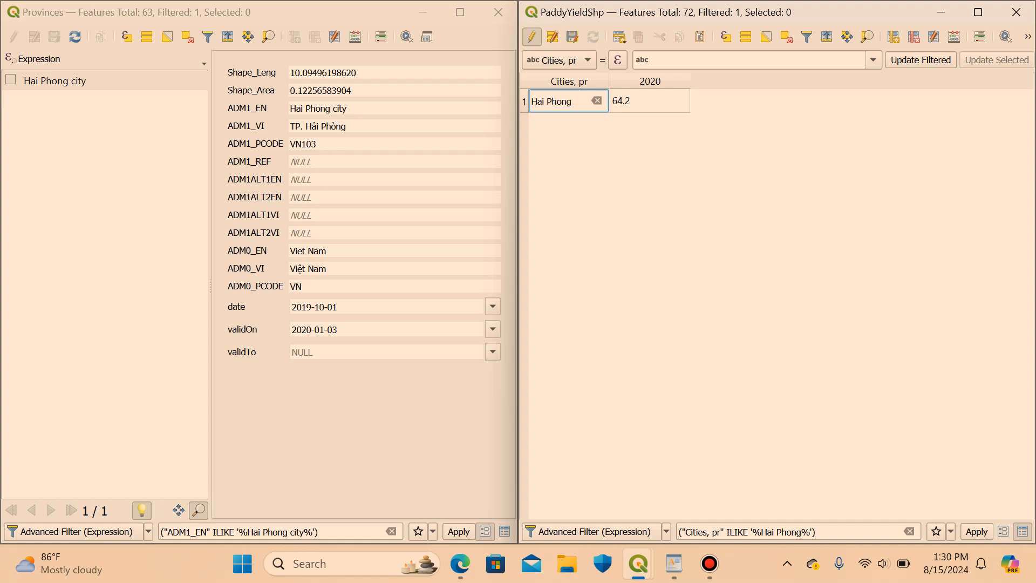
text(city)
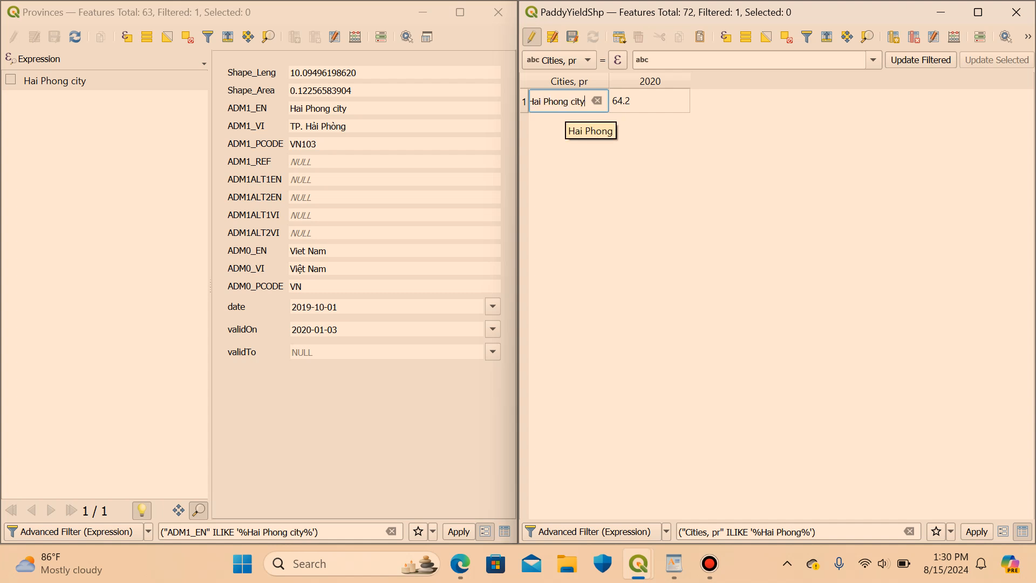
key(Return)
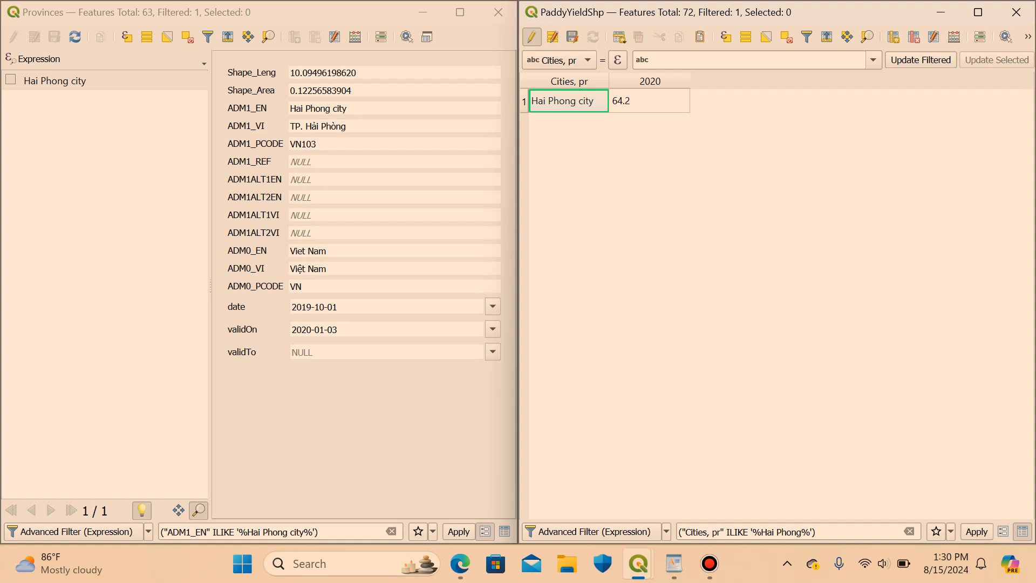
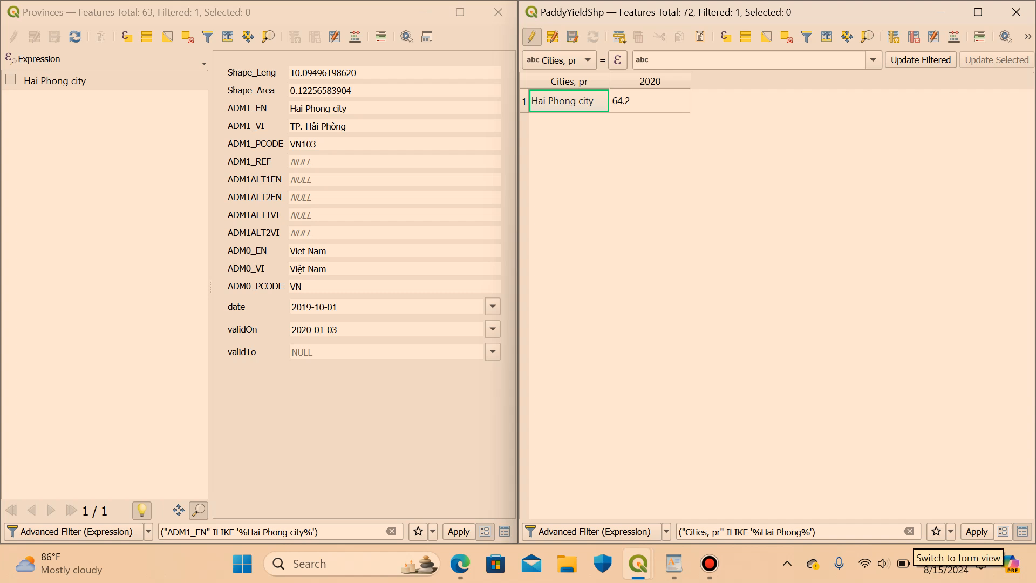
Return to the map and identify the unjoinable inland polygon northwest of Hai Phong city.
click(601, 486)
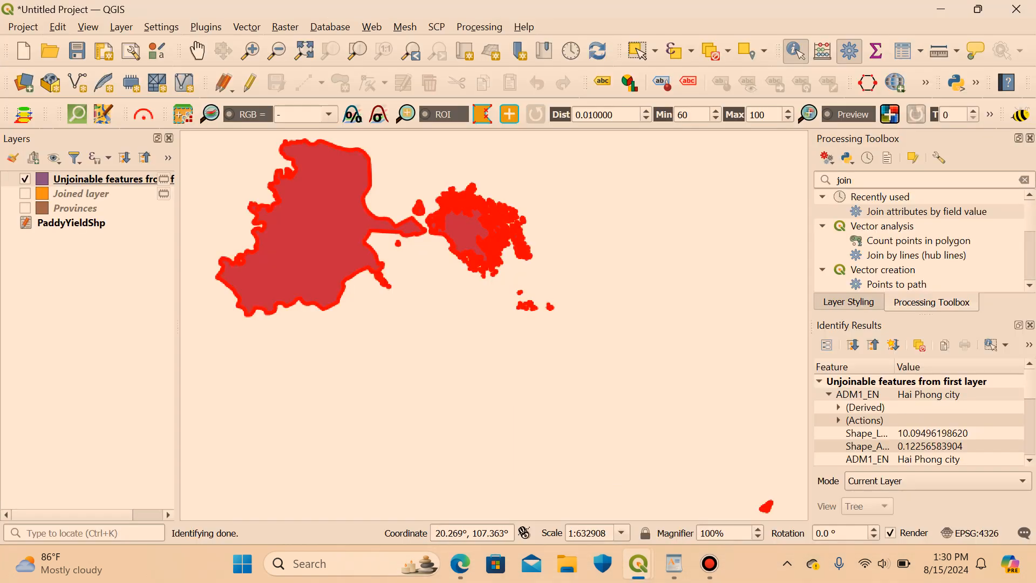
scroll(506, 270, down, 2)
drag(507, 299, 677, 460)
click(570, 334)
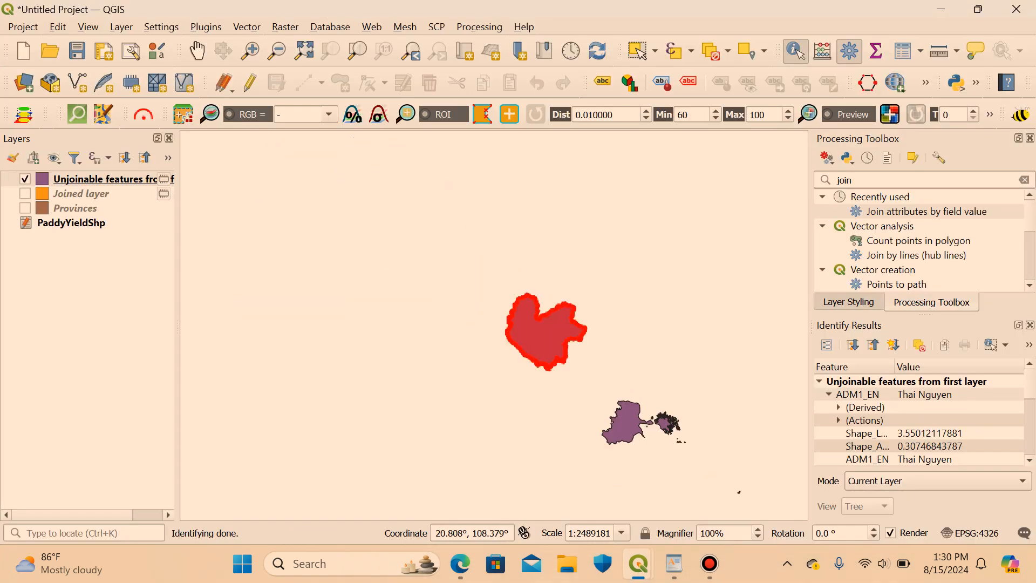
Go back to the attribute tables and filter Provinces to the feature whose ADM1_EN field contains "Thai Nguyen".
mouse_move(639, 563)
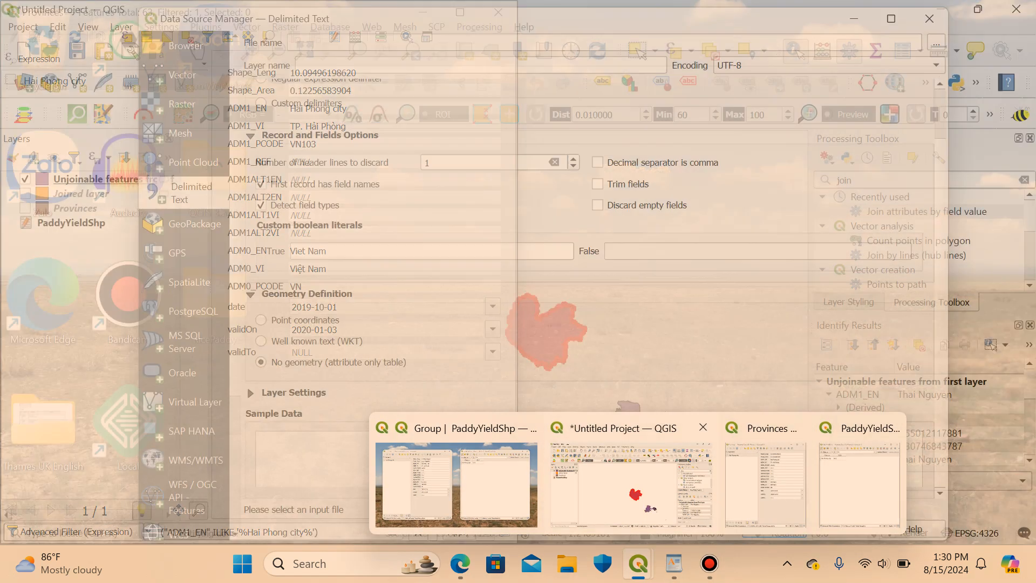
click(432, 477)
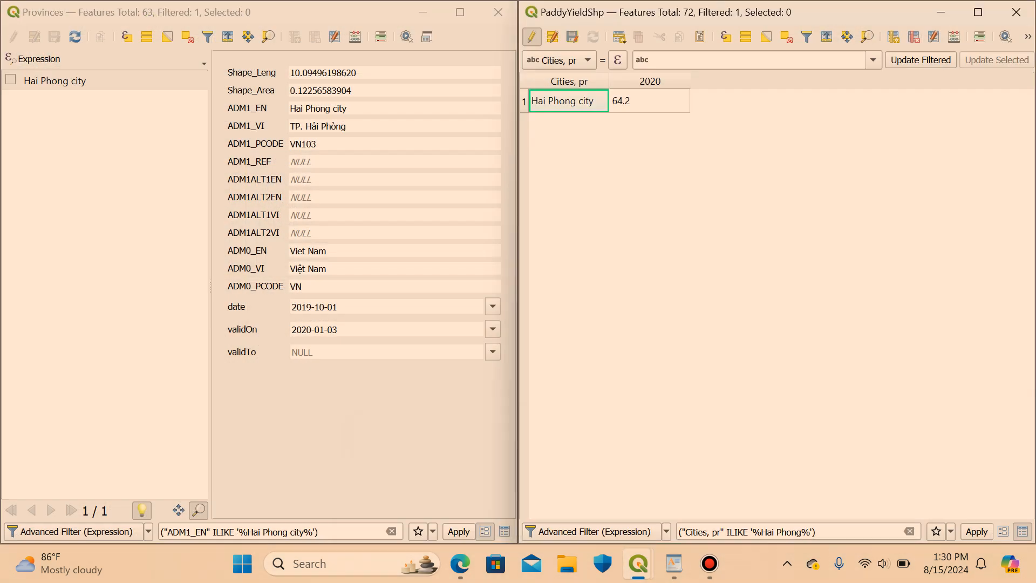
click(207, 37)
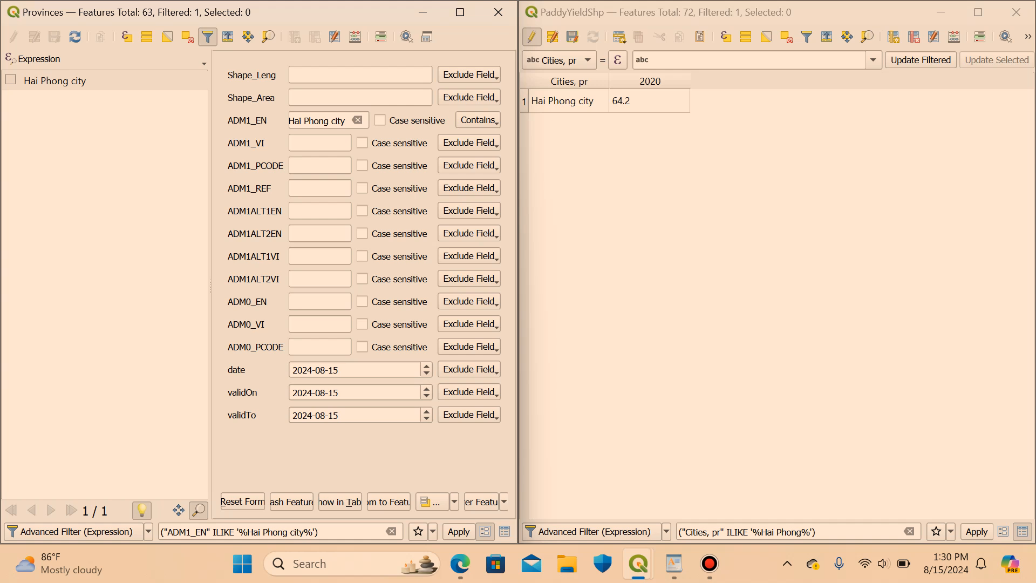
click(357, 120)
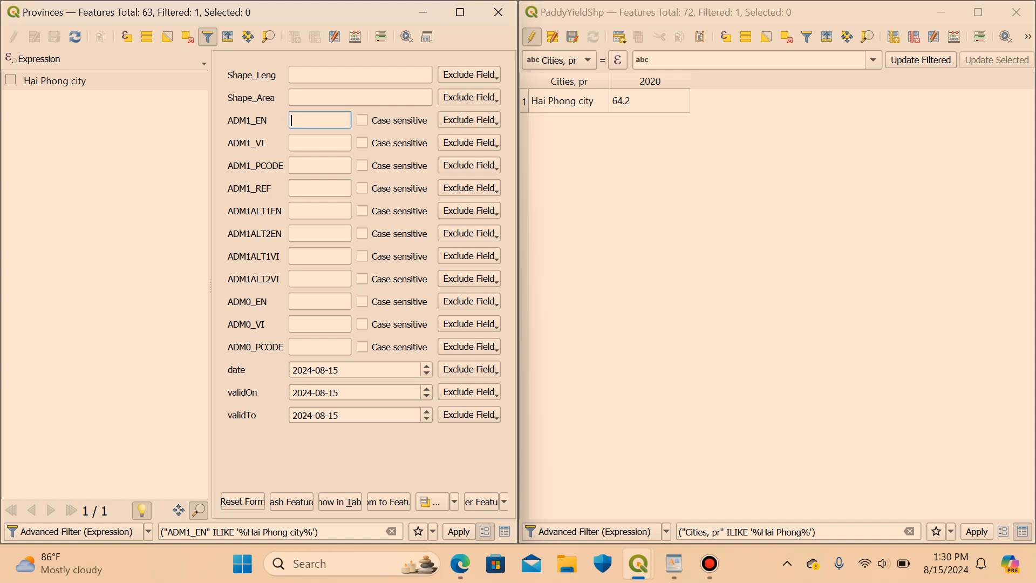
text(thai)
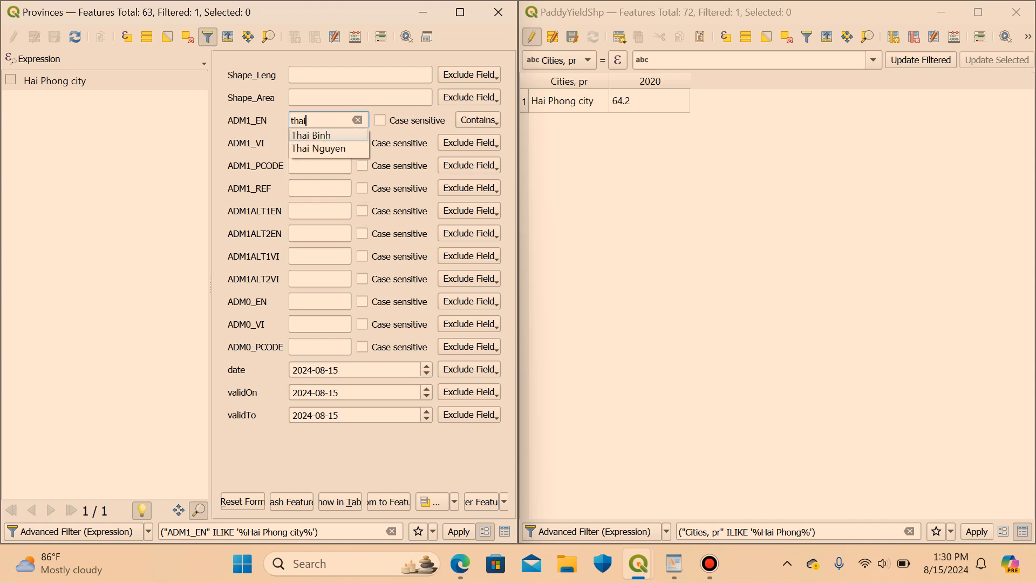
click(319, 148)
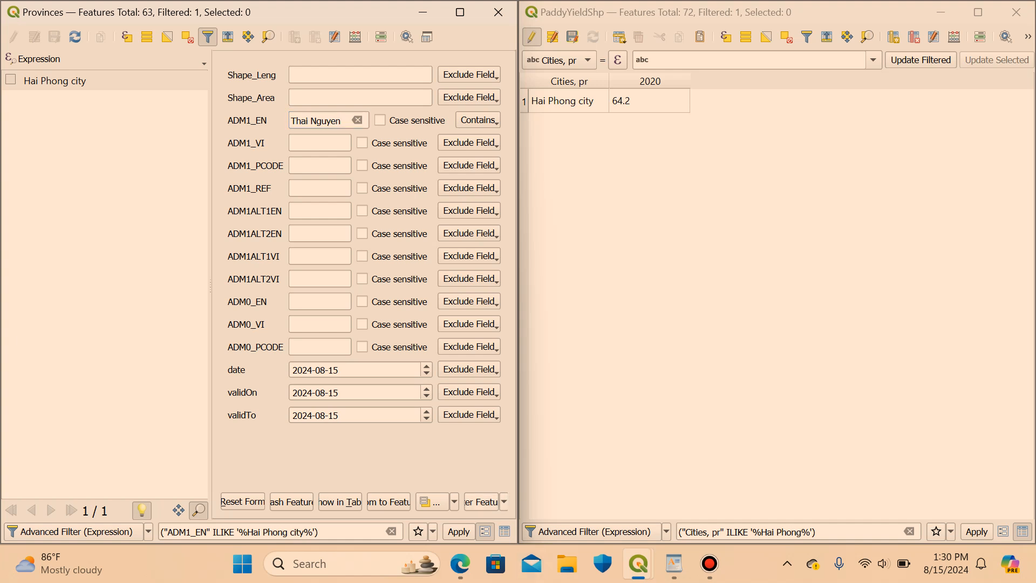
key(Return)
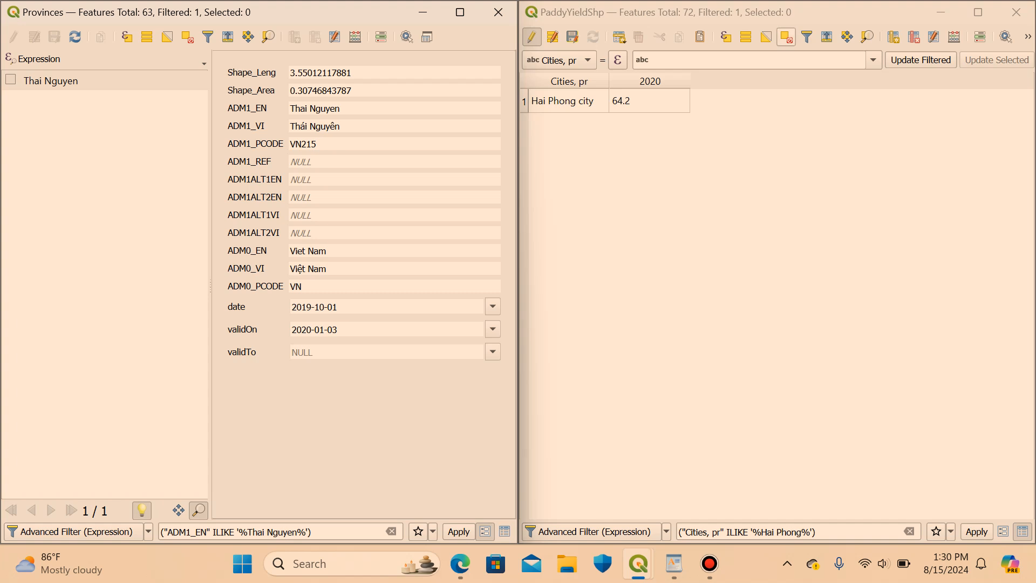
Filter the PaddyYieldShp table by the Cities, pr value "Thai Nguyen", spelled with a double space.
click(806, 36)
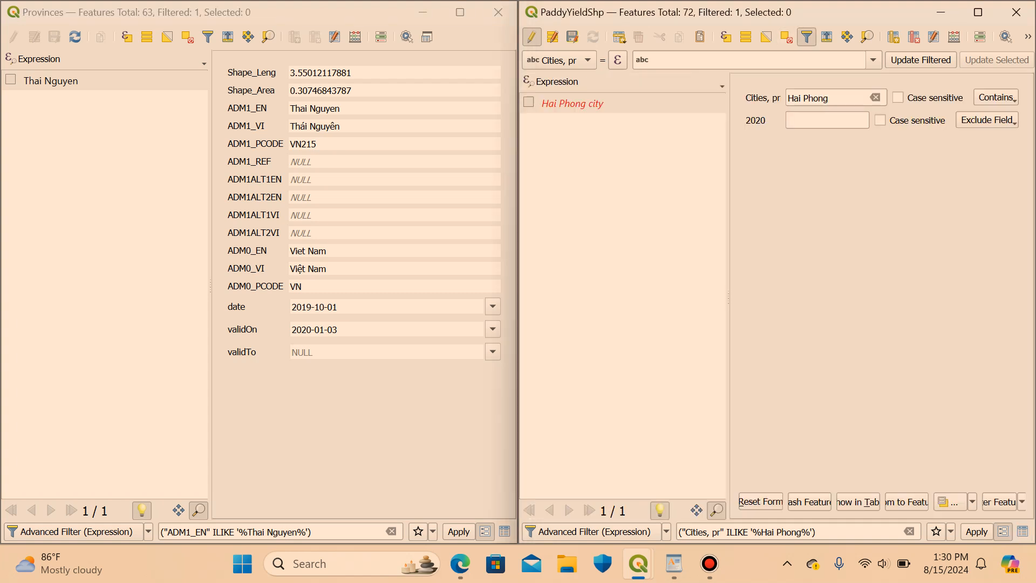
click(876, 98)
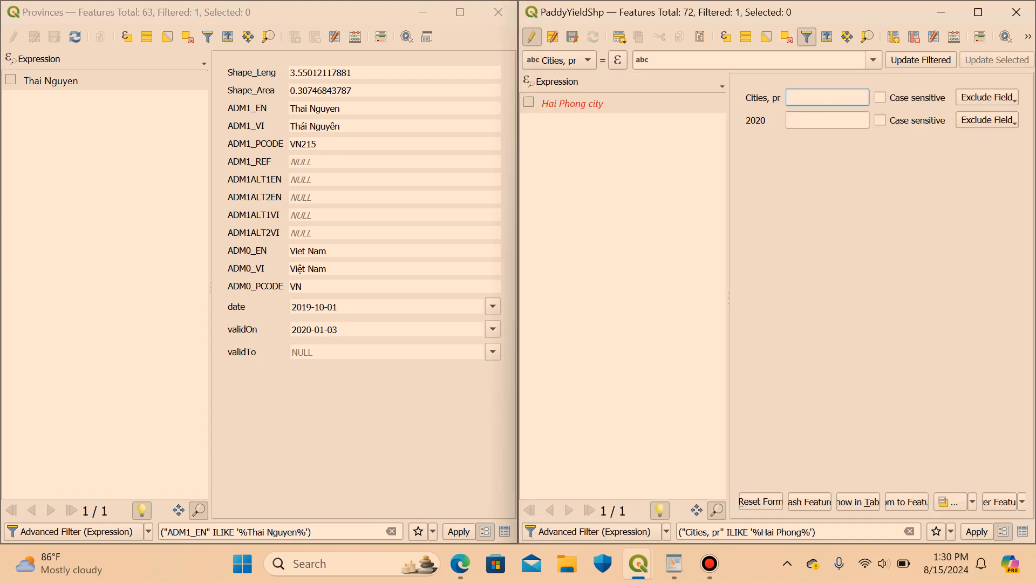
text(Thai)
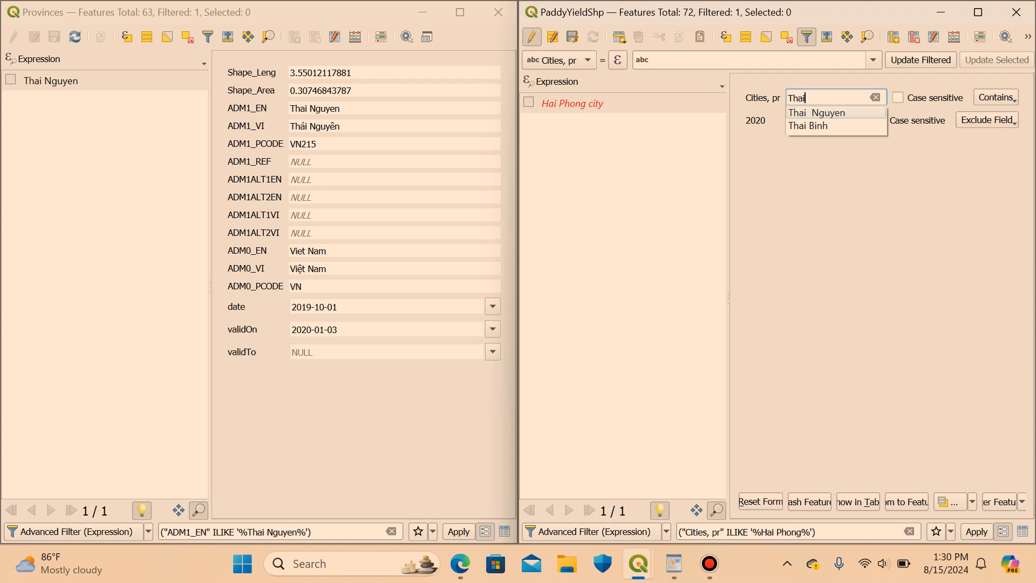
click(817, 112)
key(Return)
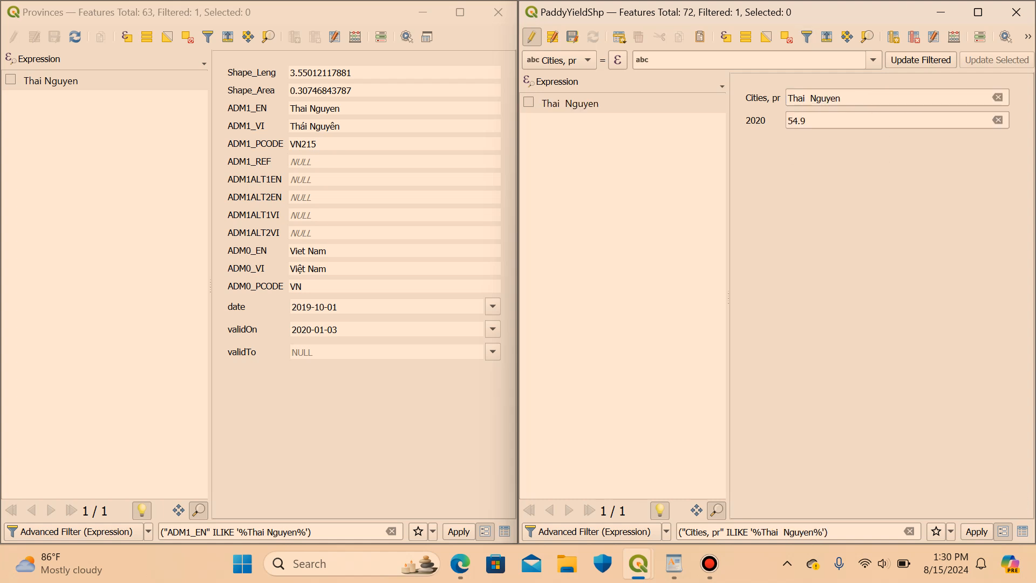
Show the filtered PaddyYieldShp record in table view and remove the extra space so its name reads "Thai Nguyen".
click(1023, 532)
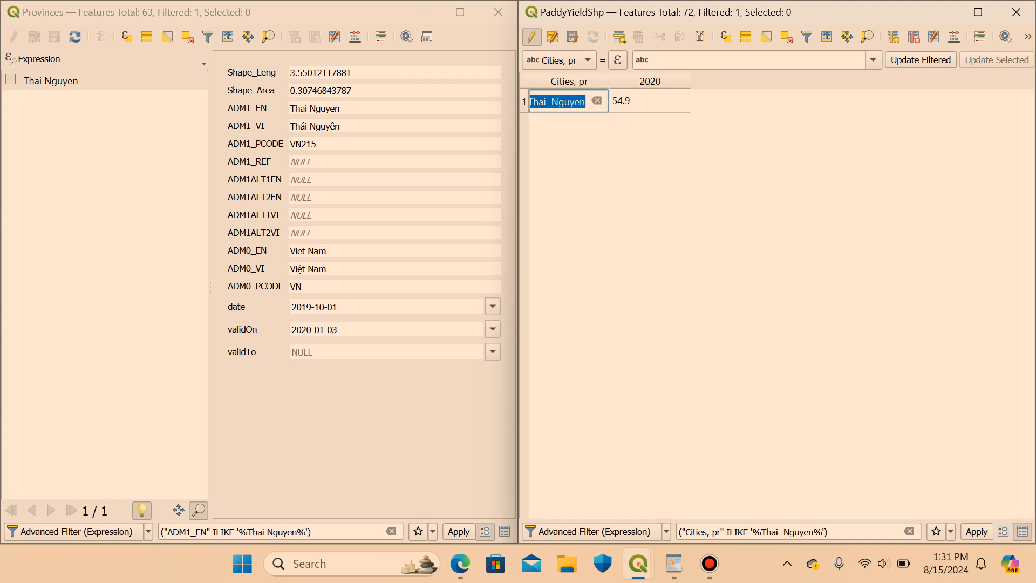
click(551, 101)
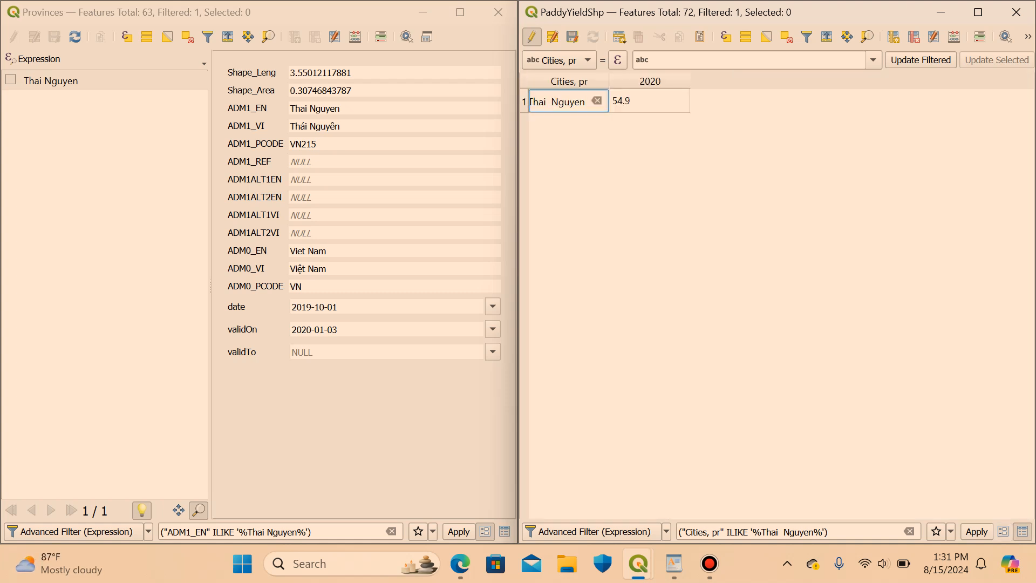
key(BackSpace)
key(Return)
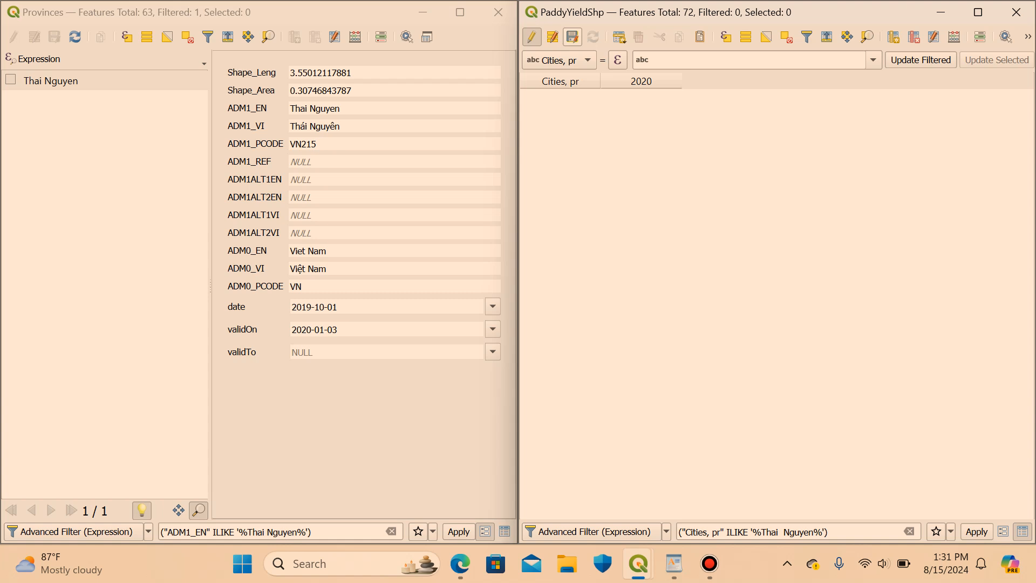
Save the PaddyYieldShp edits and close both the Provinces and PaddyYieldShp attribute tables.
click(572, 36)
click(498, 12)
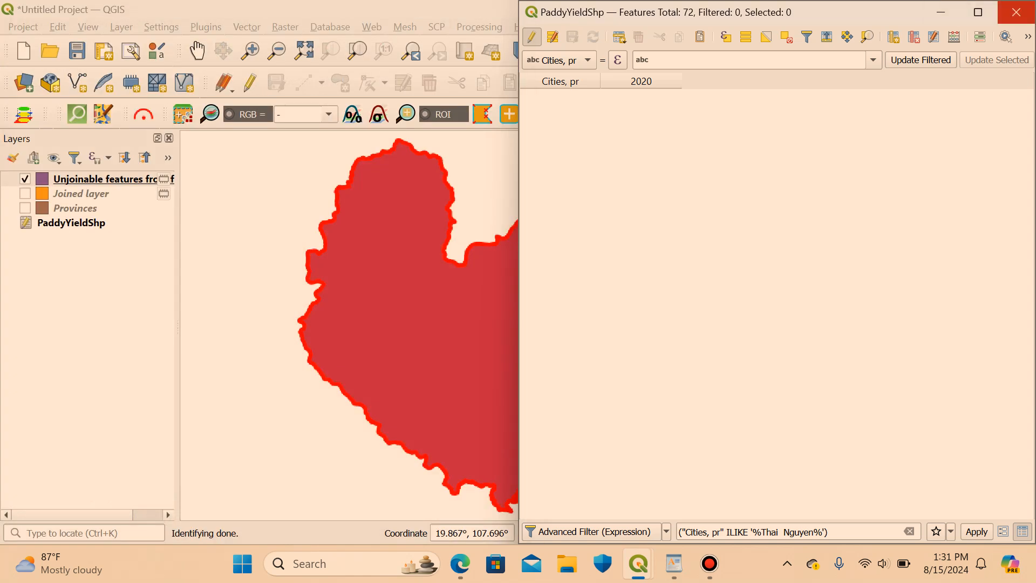
click(1016, 11)
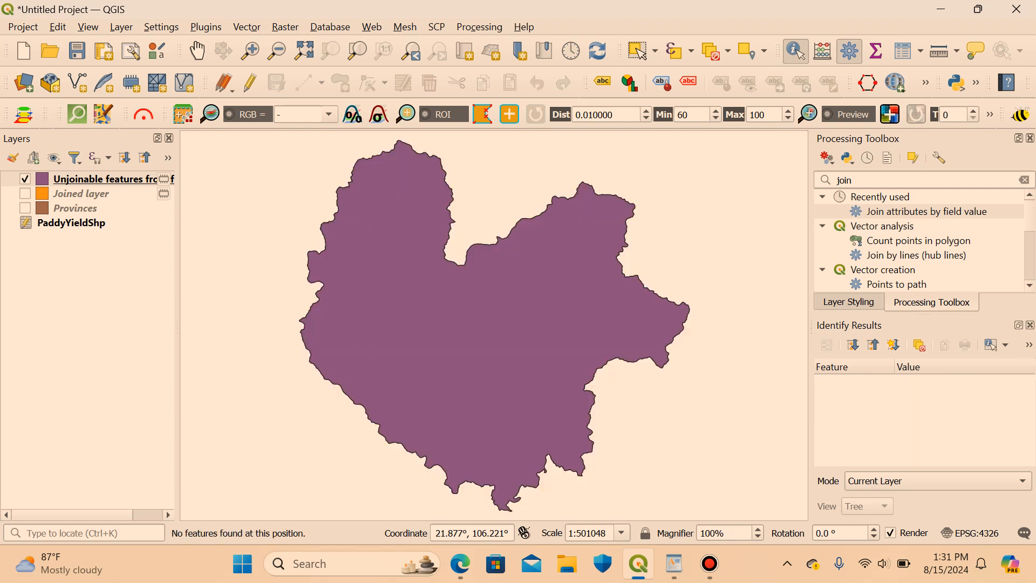
Hide the unjoinable features layer, check the Joined layer briefly, and leave only the Provinces layer visible on the map.
scroll(419, 255, down, 4)
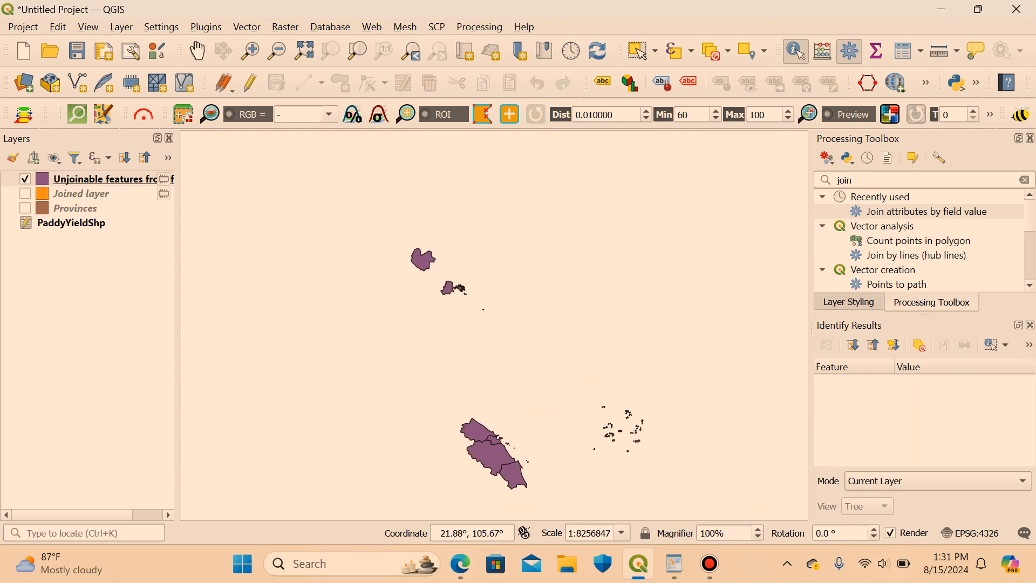
drag(527, 405, 526, 272)
scroll(527, 273, down, 1)
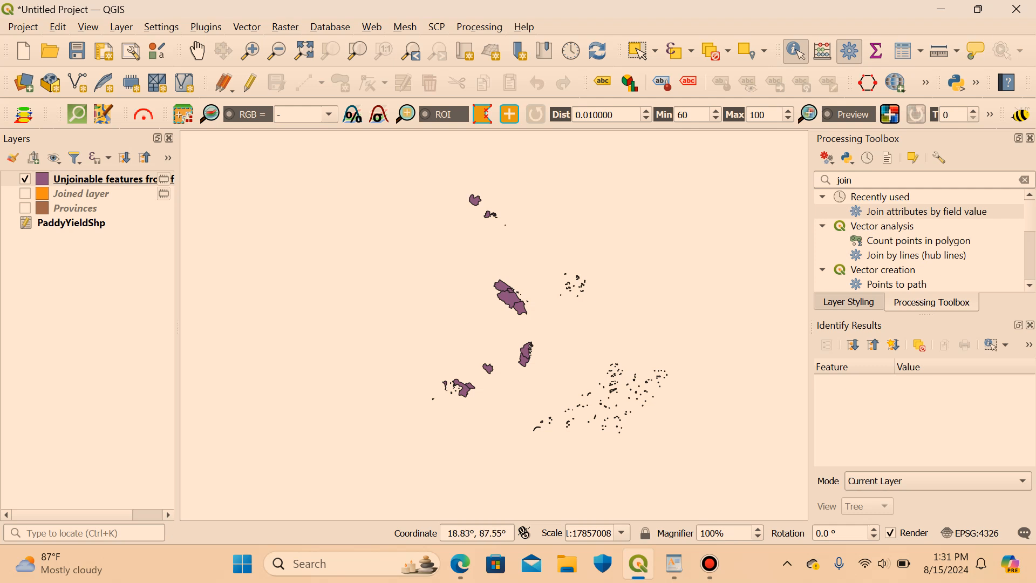
click(25, 179)
click(25, 179)
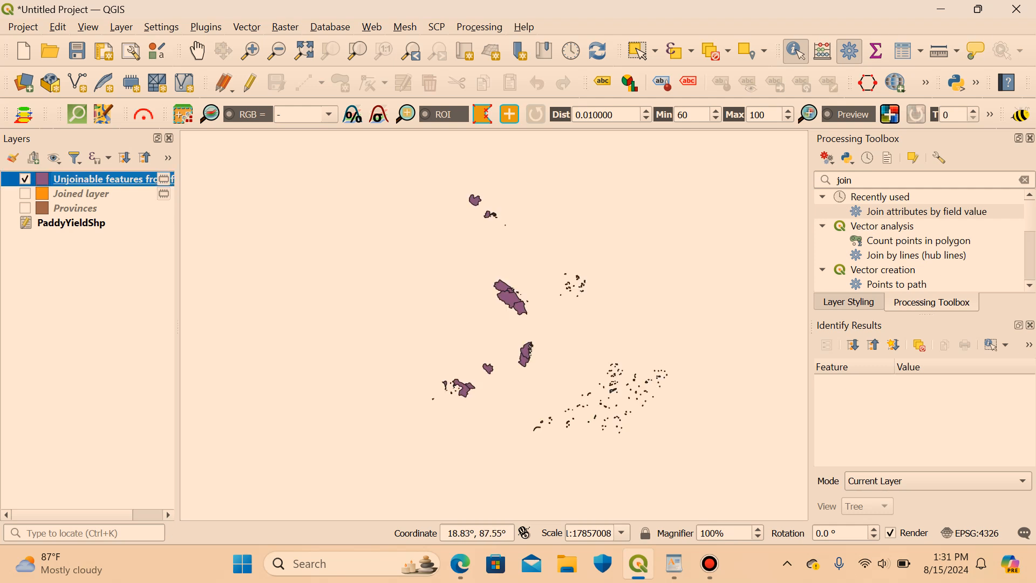
click(25, 179)
click(25, 194)
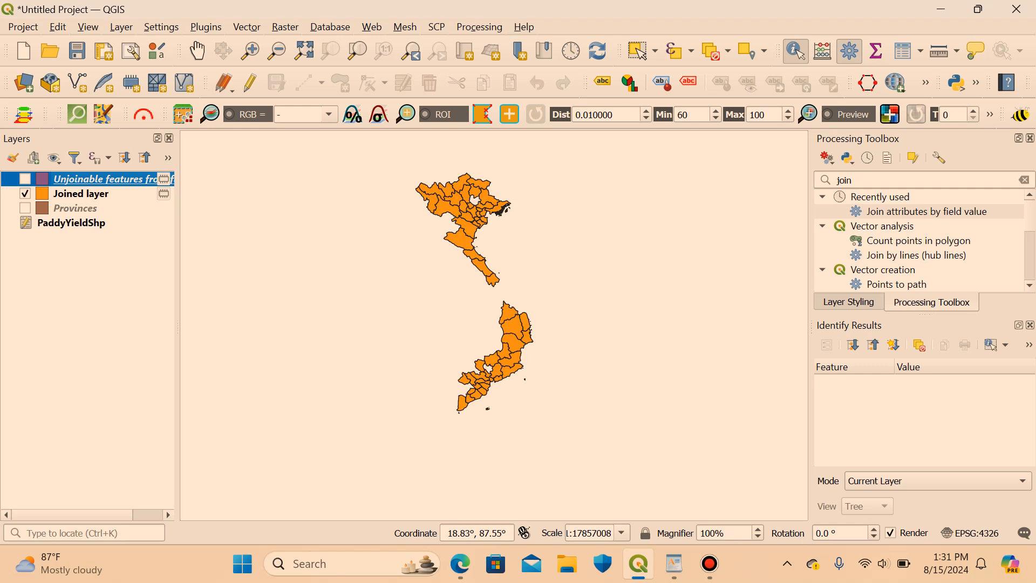
click(24, 194)
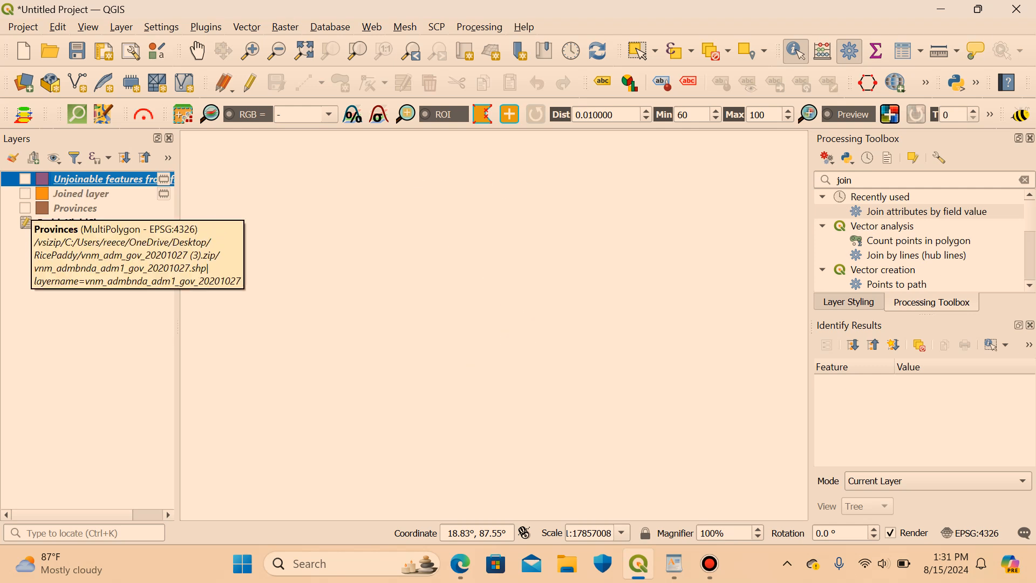
click(25, 208)
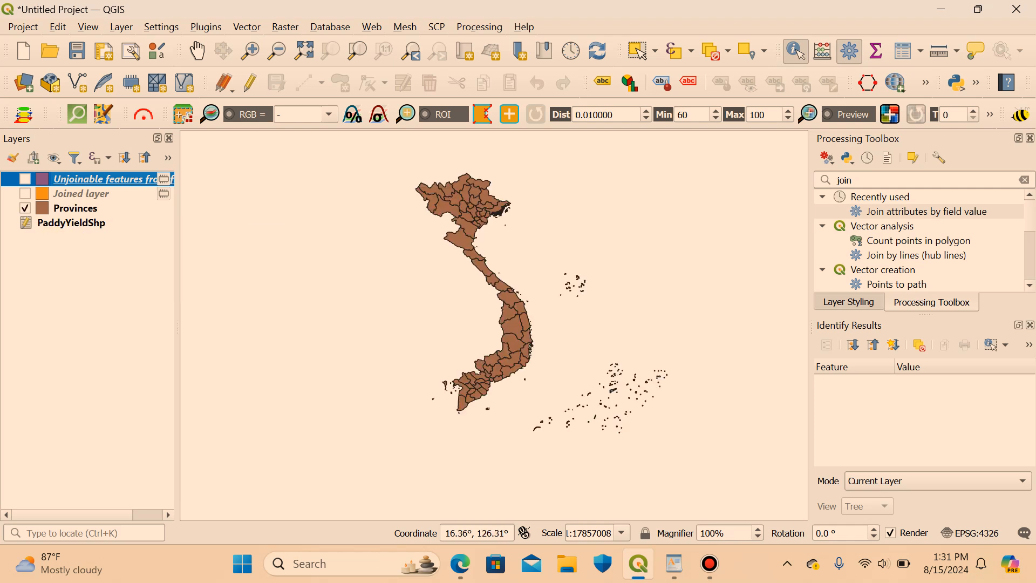
Start Join attributes by field value with Provinces as the input layer and ADM1_EN as its table field.
double_click(926, 211)
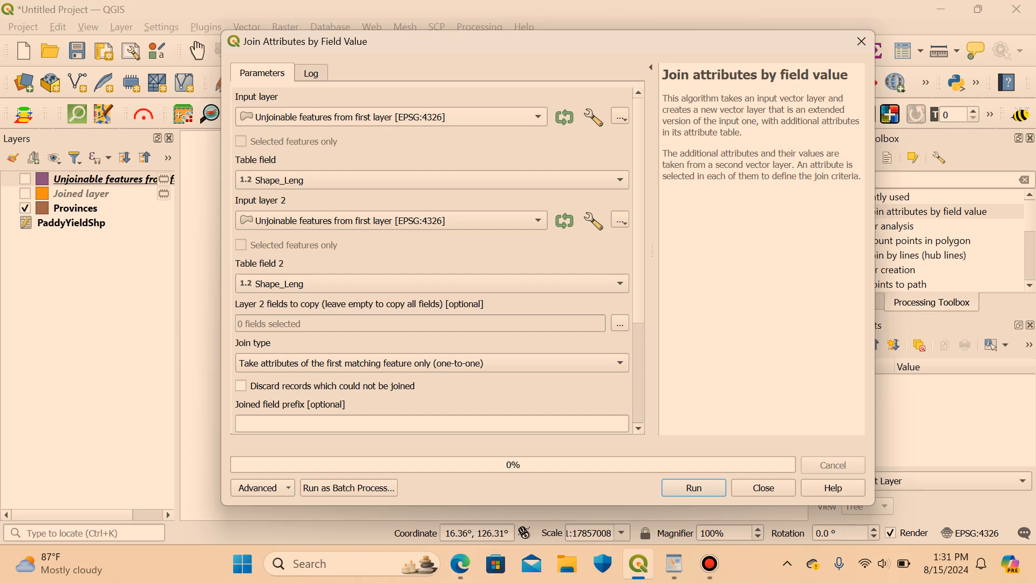
click(391, 117)
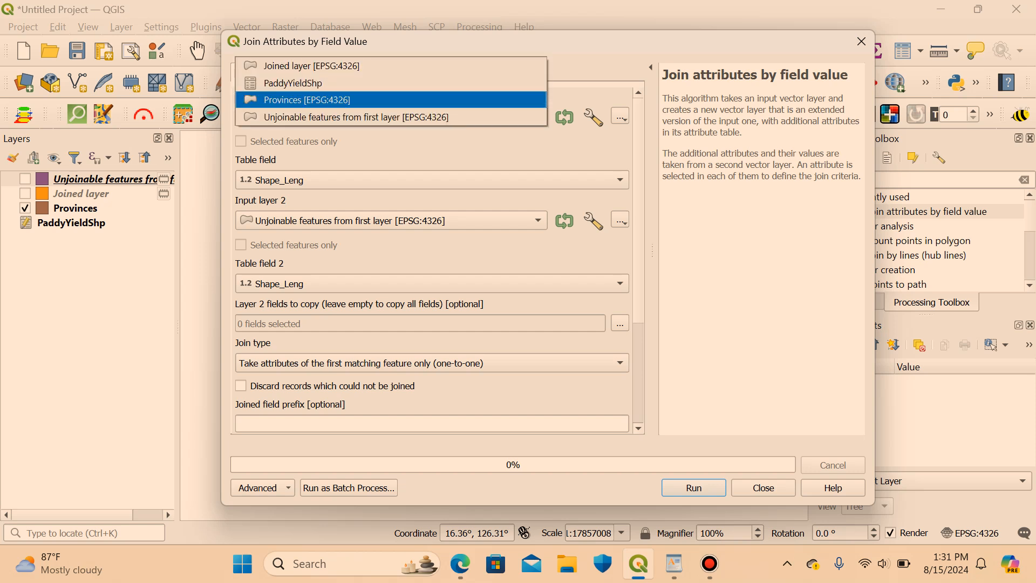
key(Return)
click(432, 180)
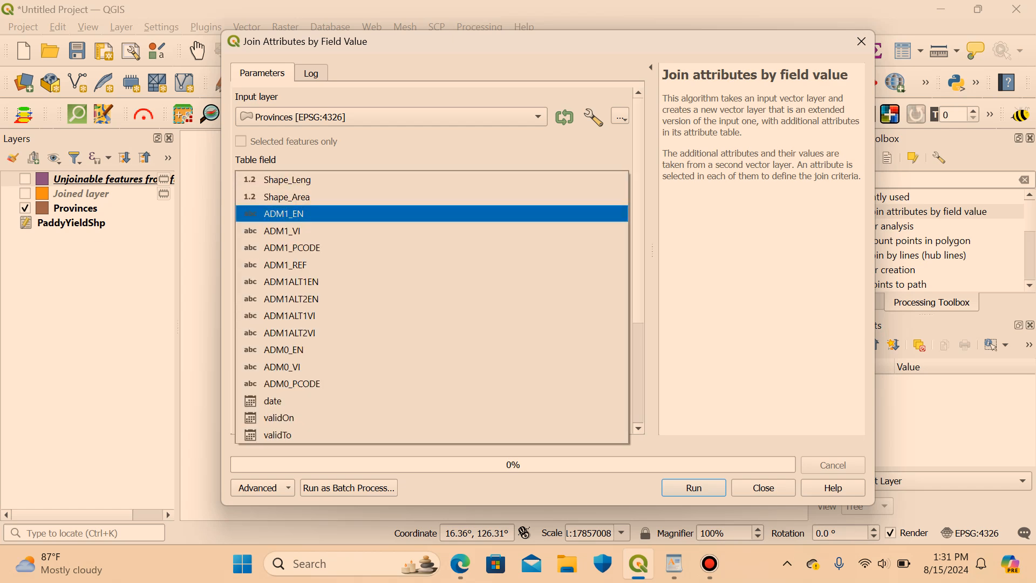
key(Return)
Set the join's second input layer to PaddyYieldShp, matched on its Cities, pr field.
click(392, 221)
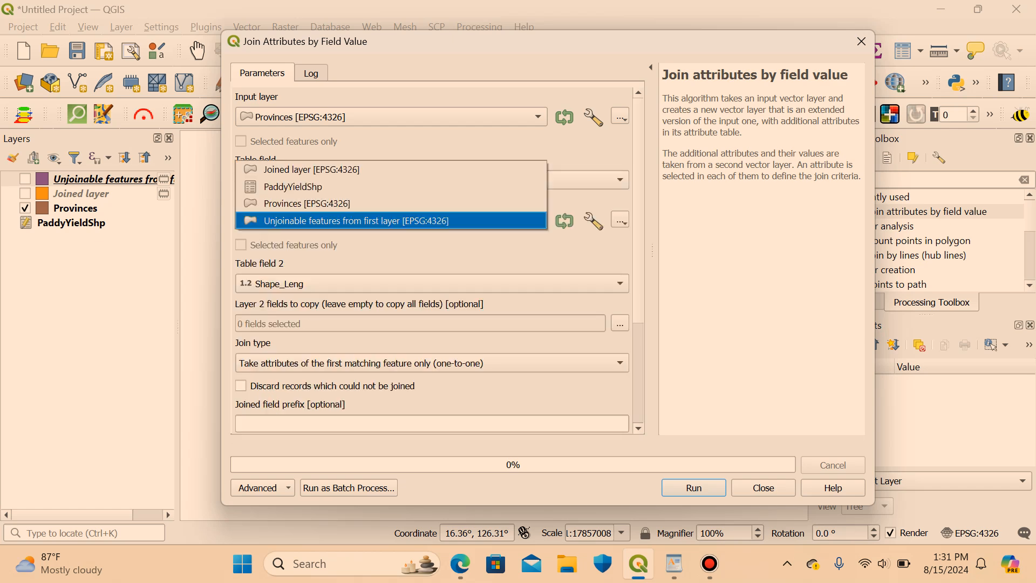
key(Up)
key(Up)
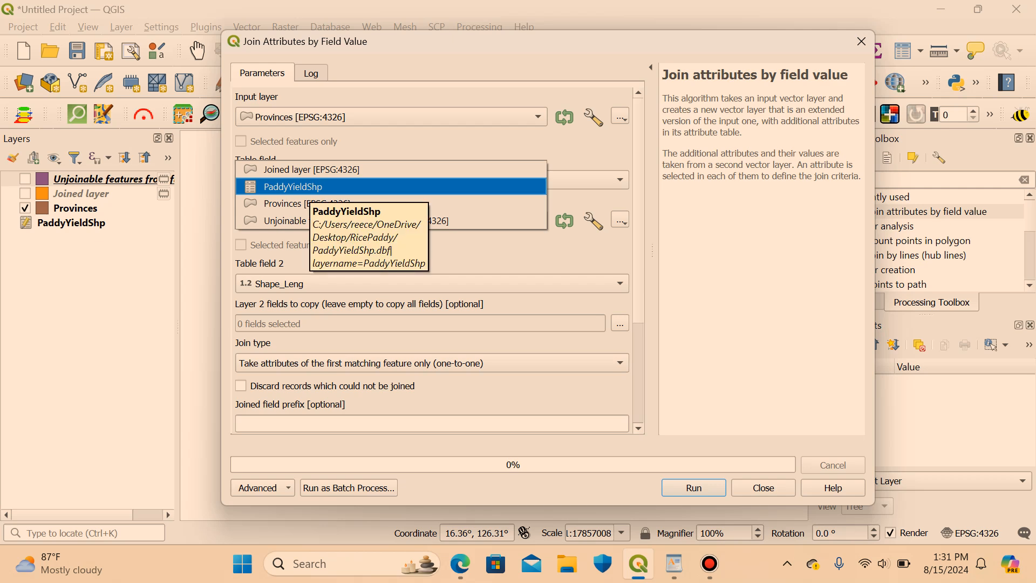
key(Return)
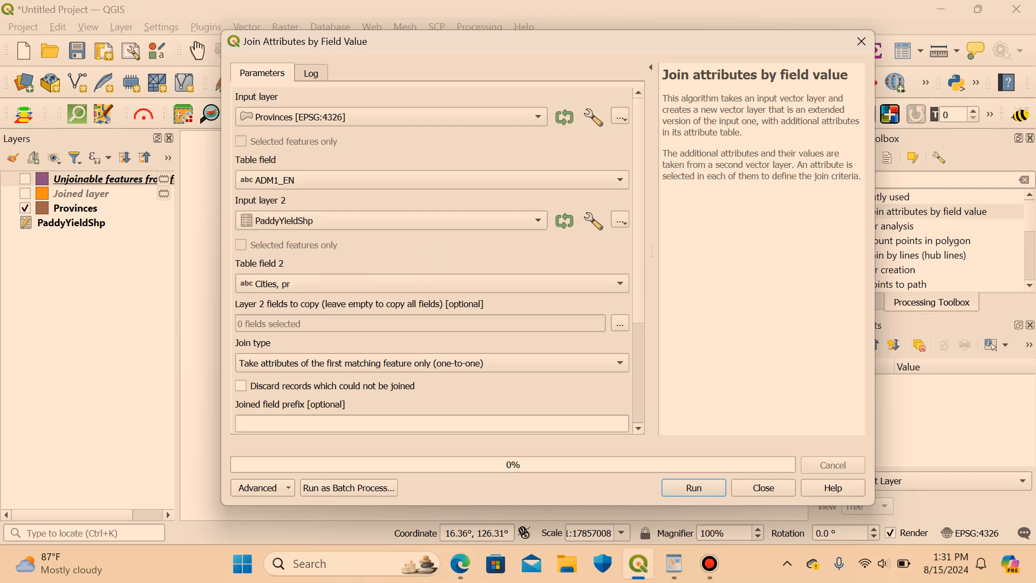
click(432, 283)
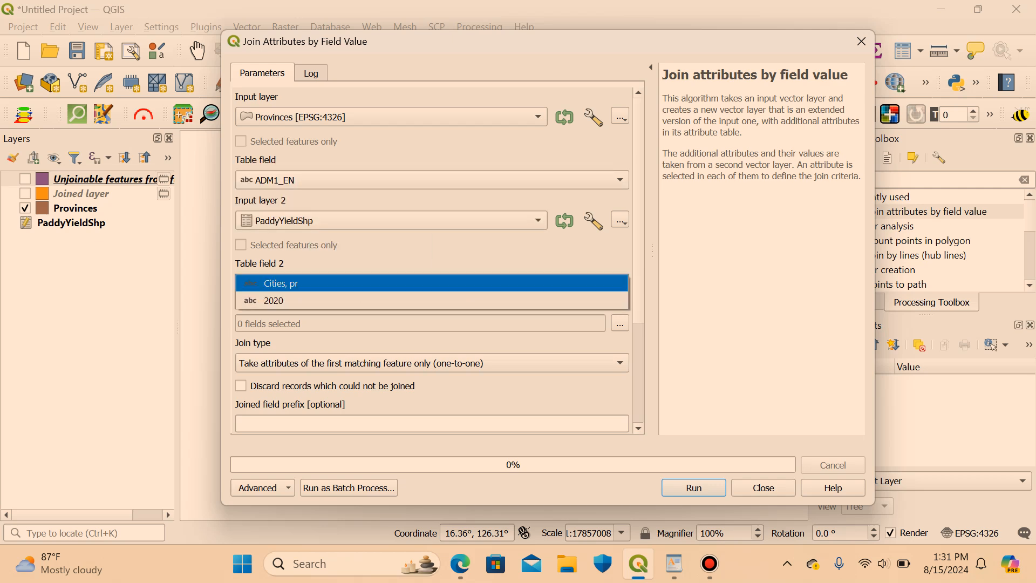
key(Return)
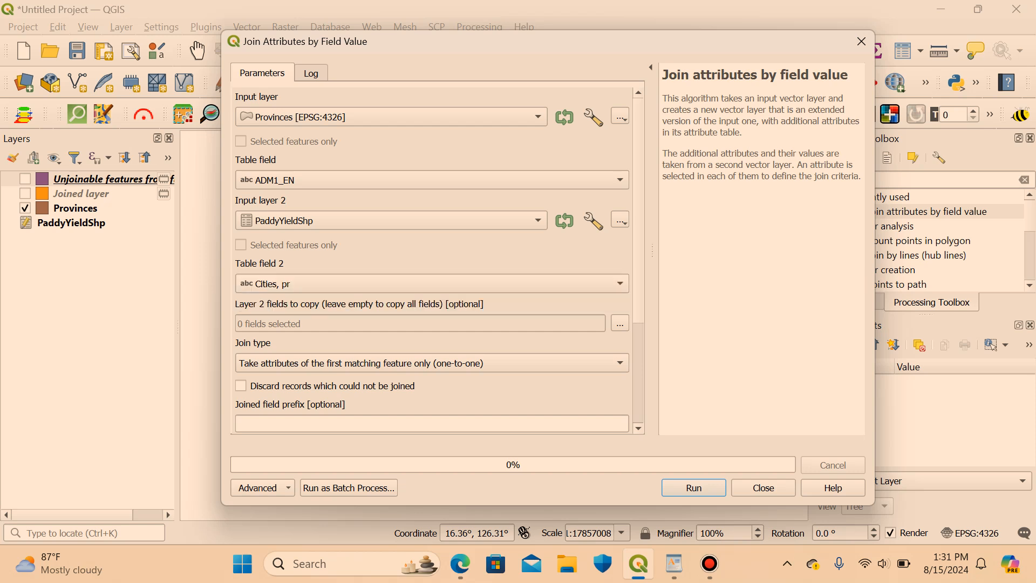
Limit the layer 2 fields copied by the join to 2020.
click(620, 323)
click(247, 135)
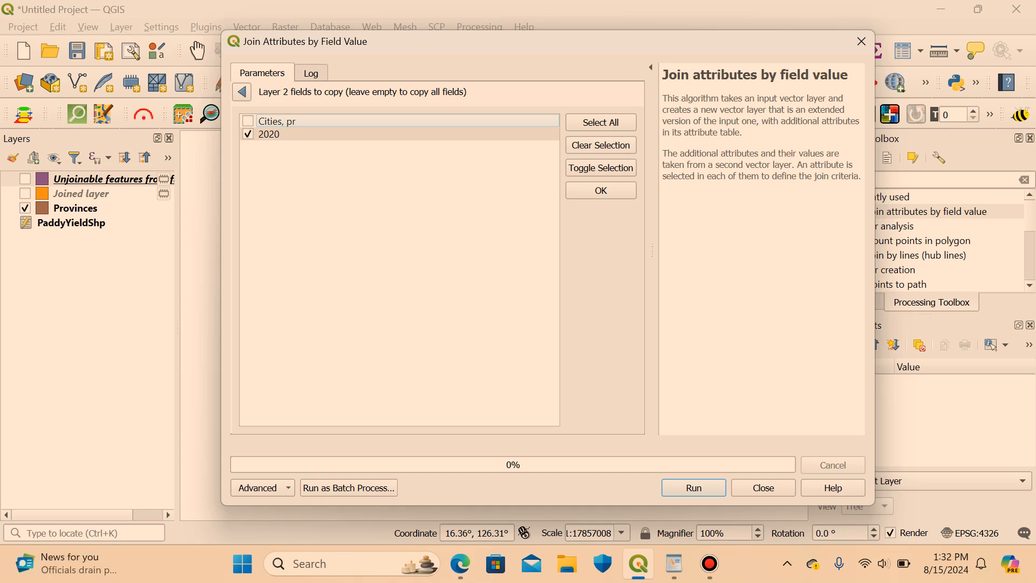
click(601, 190)
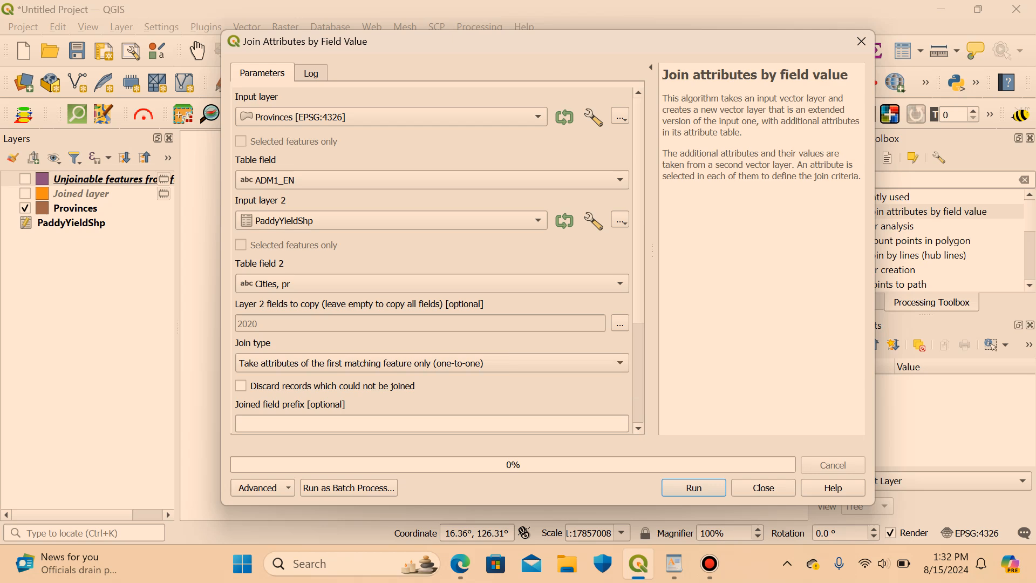
Discard records that cannot be joined, output unjoinable features to a temporary layer, and run the join.
scroll(432, 332, down, 2)
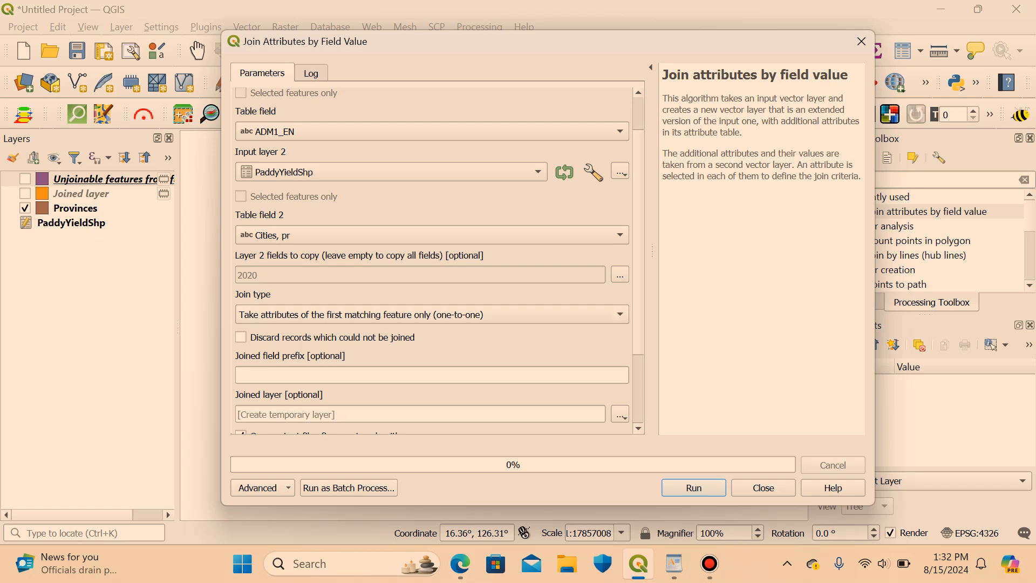
scroll(431, 259, down, 2)
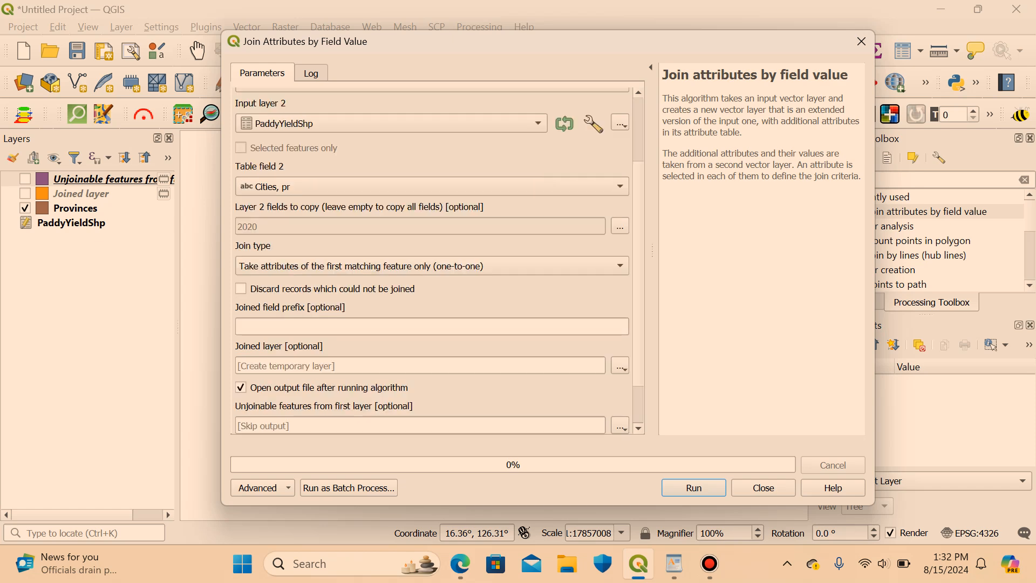
click(241, 289)
click(620, 427)
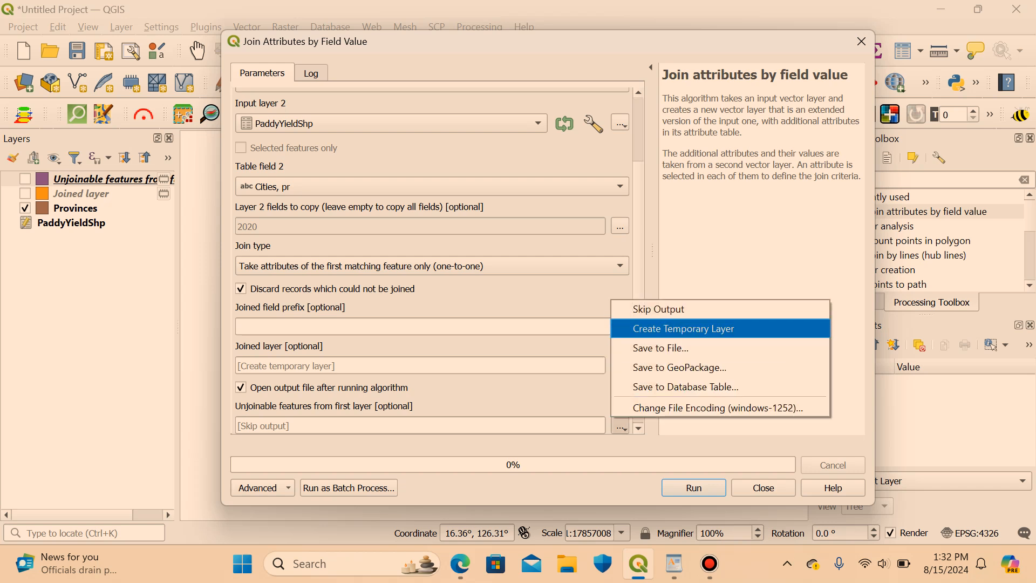
click(684, 329)
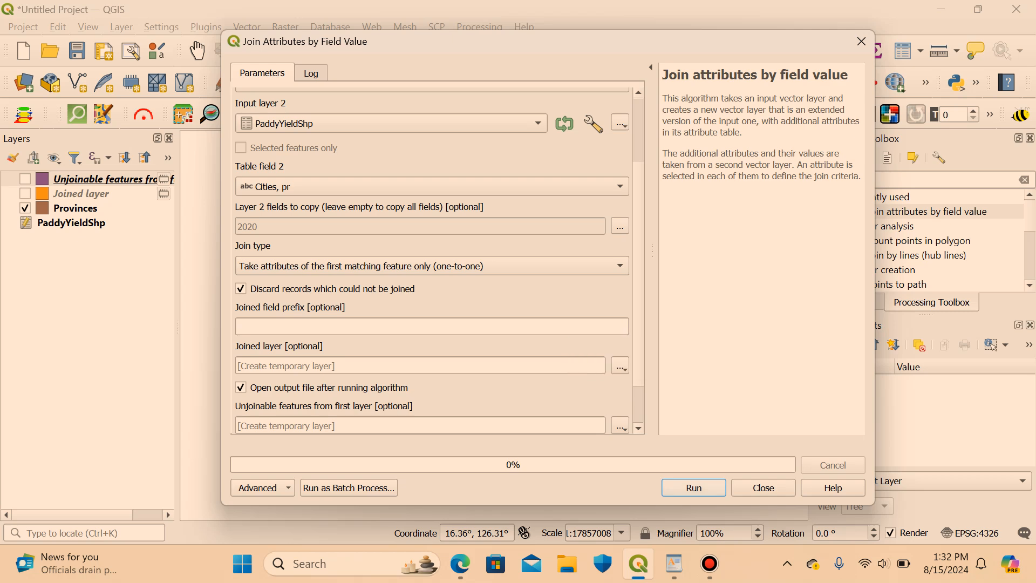
click(693, 488)
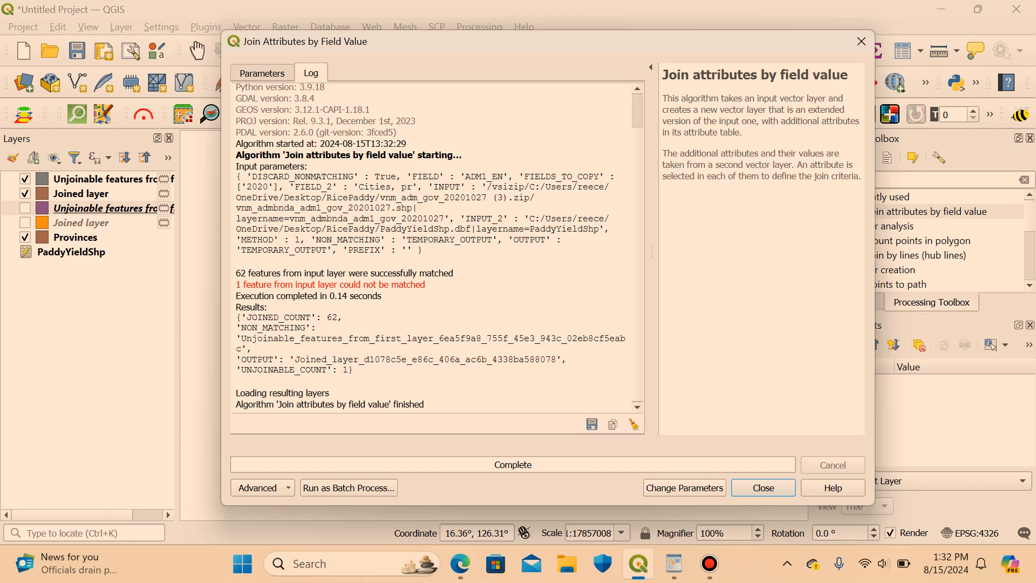
click(764, 488)
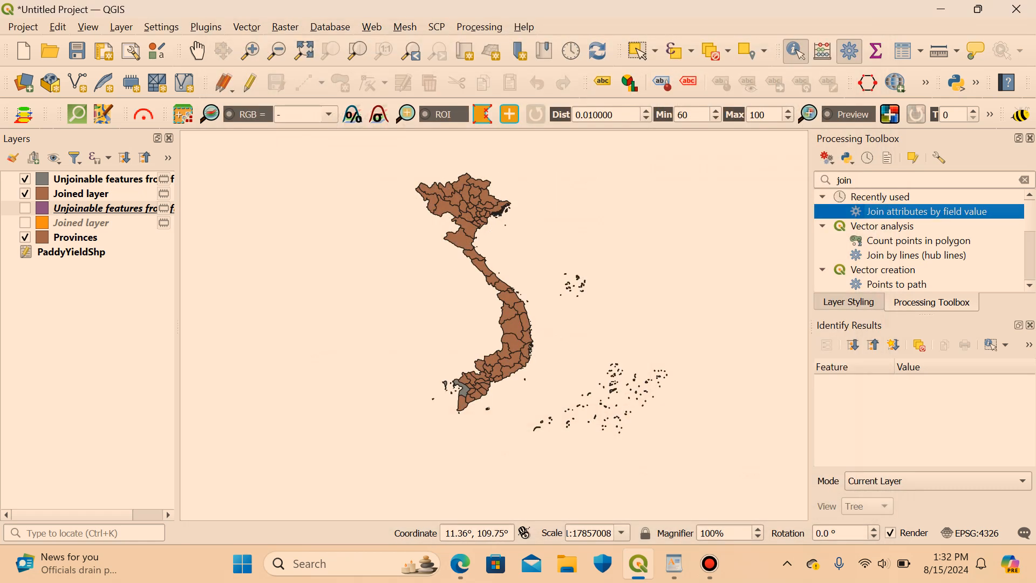
Hide the new Joined layer and Provinces, and identify the remaining unjoinable province on the southwest coast.
scroll(474, 391, up, 2)
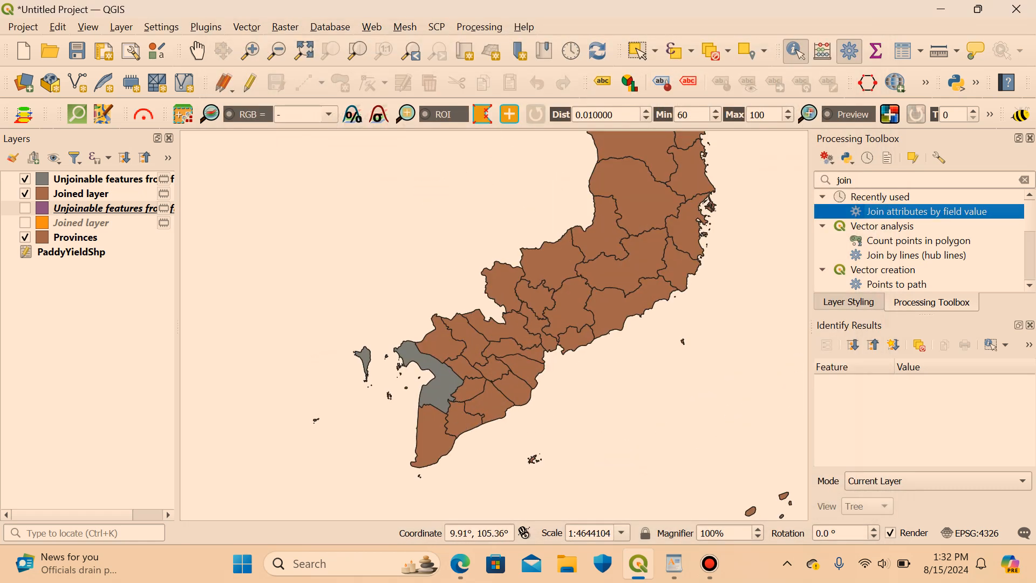
click(24, 193)
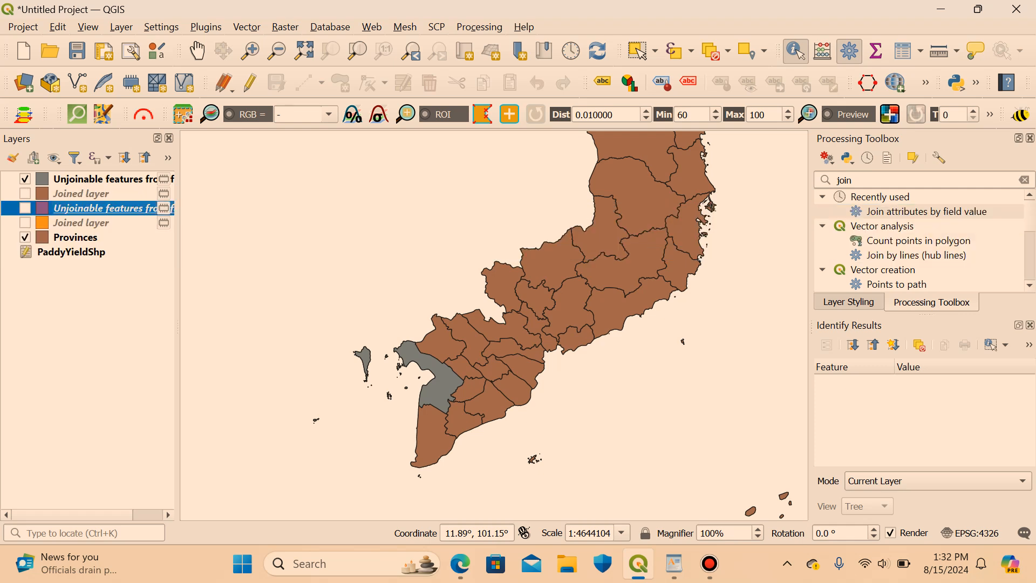
click(25, 237)
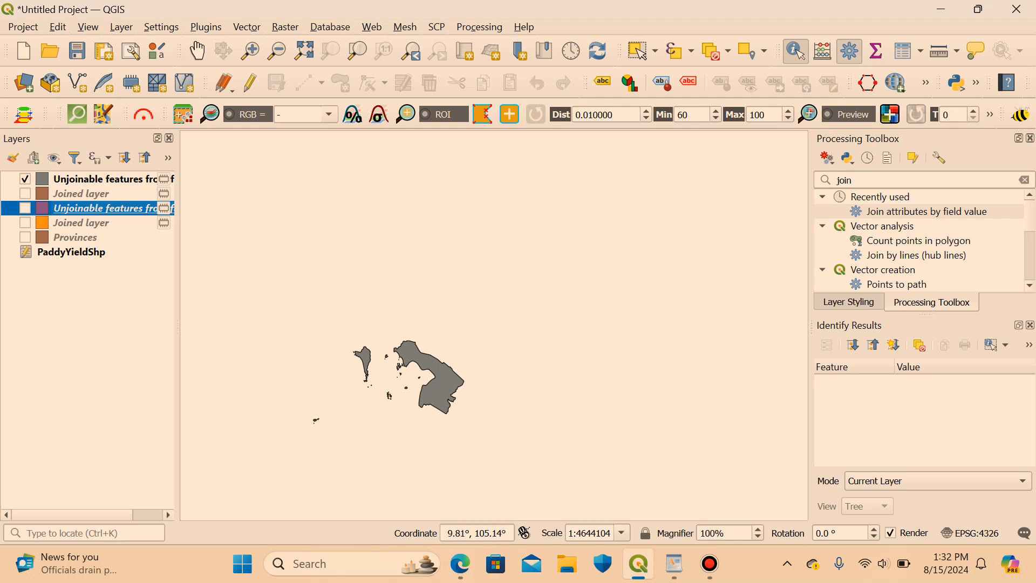
click(439, 388)
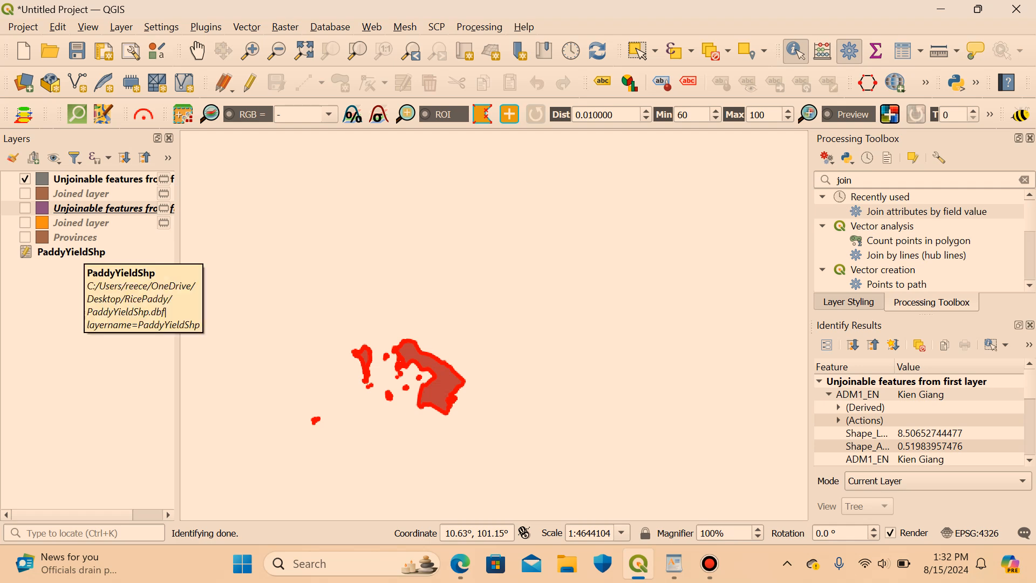
Open the PaddyYieldShp and Provinces attribute tables and arrange them side by side.
mouse_move(638, 564)
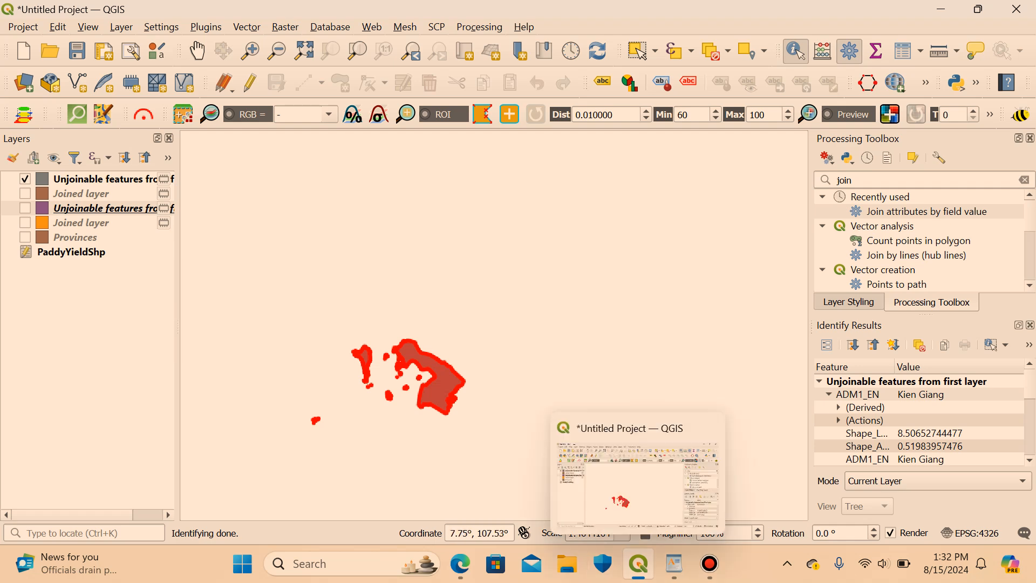
right_click(76, 251)
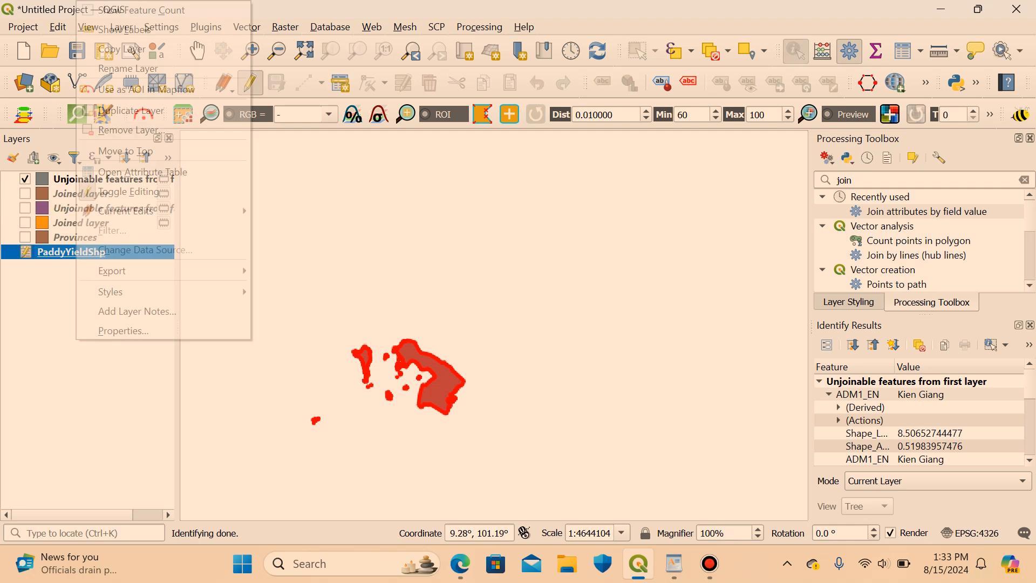
click(143, 171)
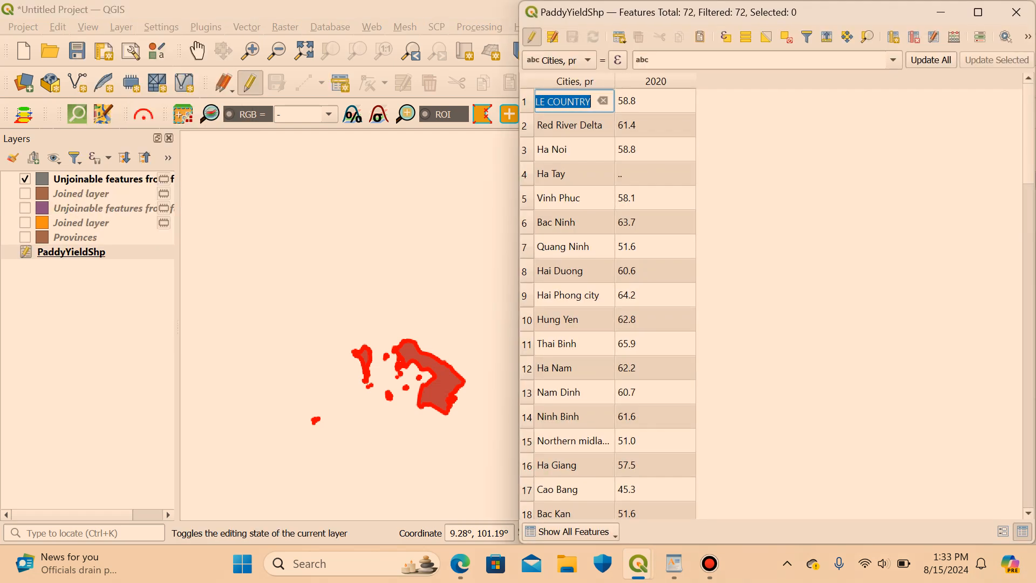
right_click(86, 237)
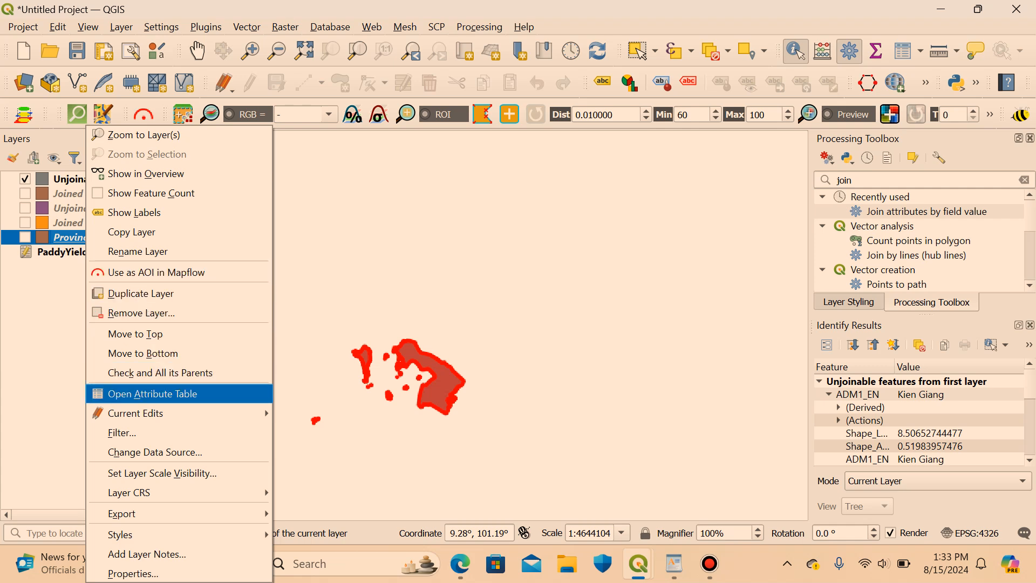
click(152, 393)
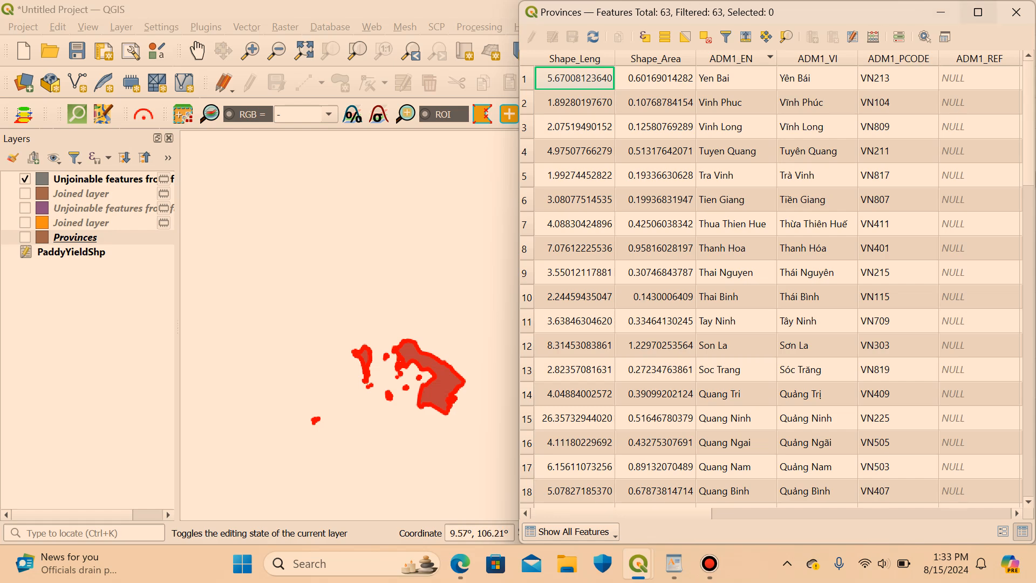
mouse_move(978, 12)
click(875, 123)
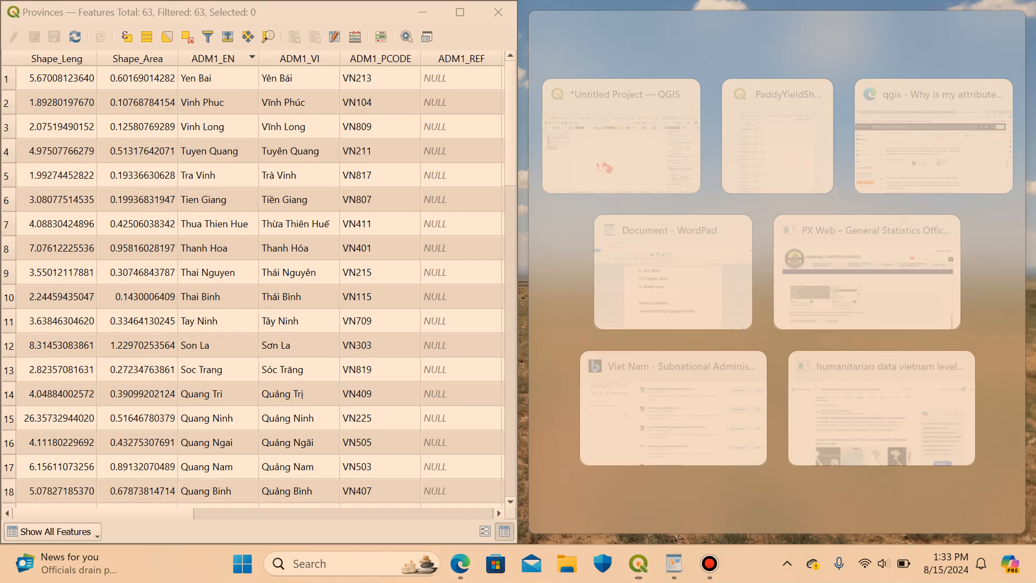
click(777, 146)
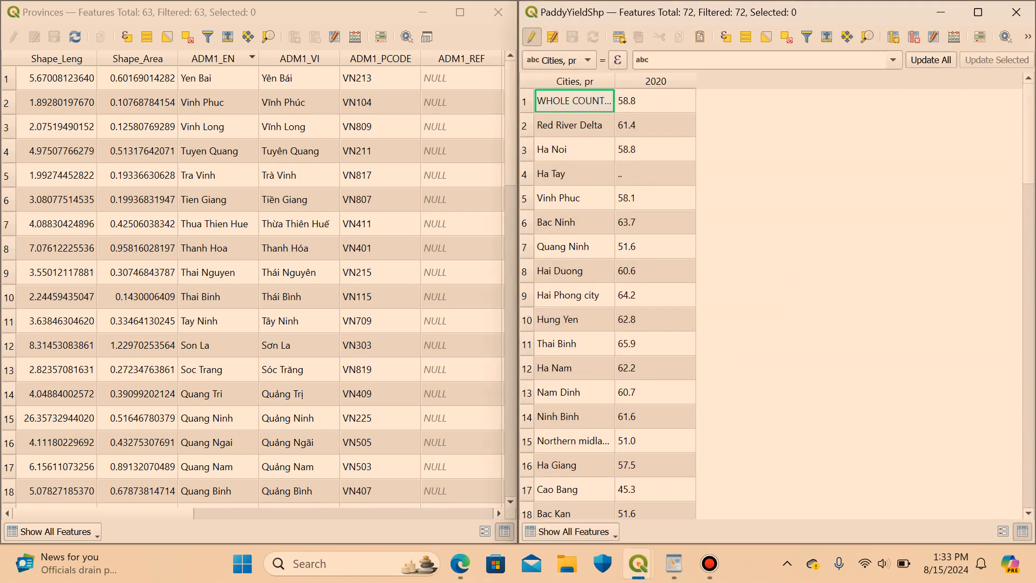
Filter the Provinces table by the ADM1_EN value "Kien Giang".
click(207, 36)
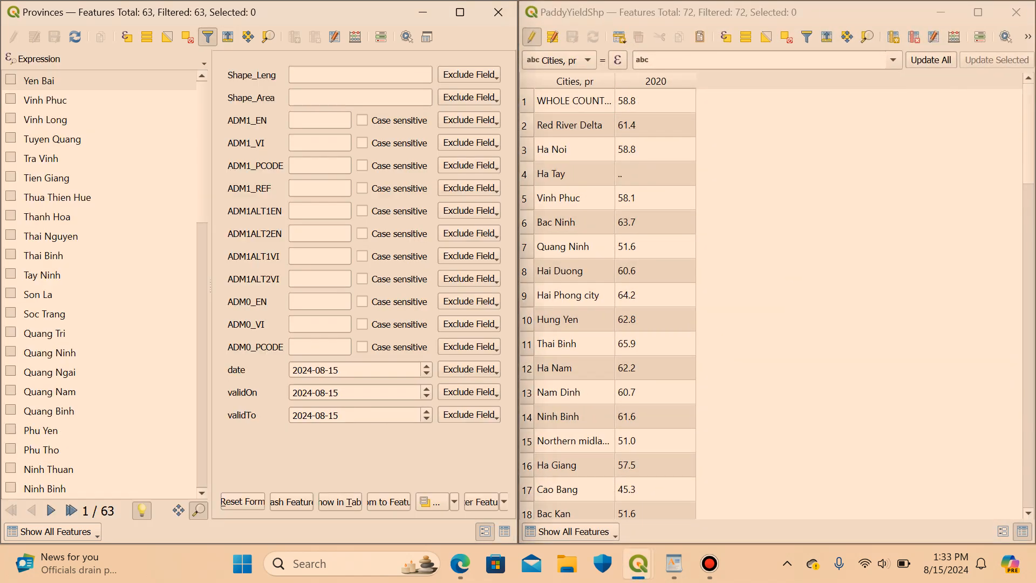
click(319, 120)
text(kien)
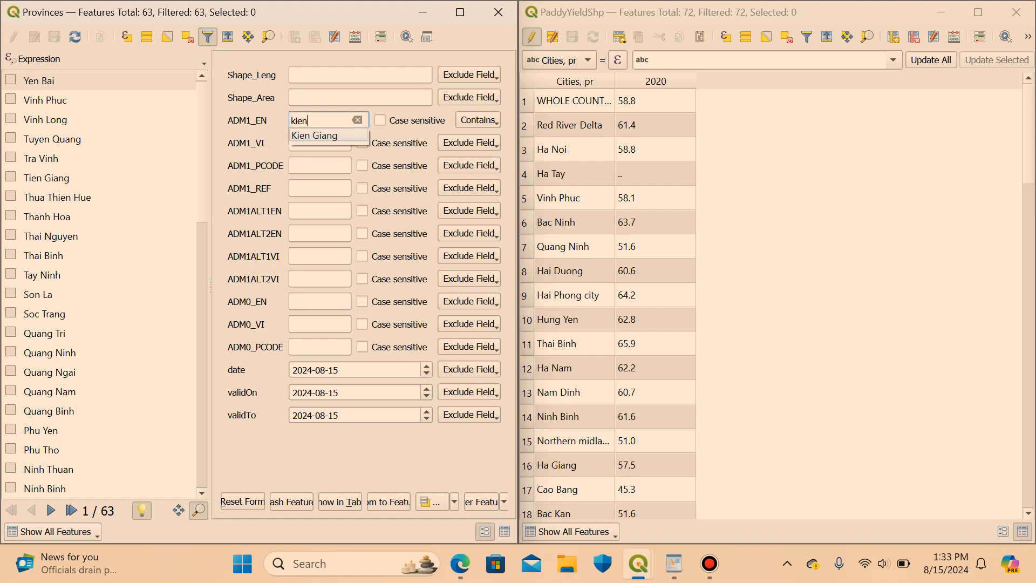
key(Down)
key(Return)
key(Return)
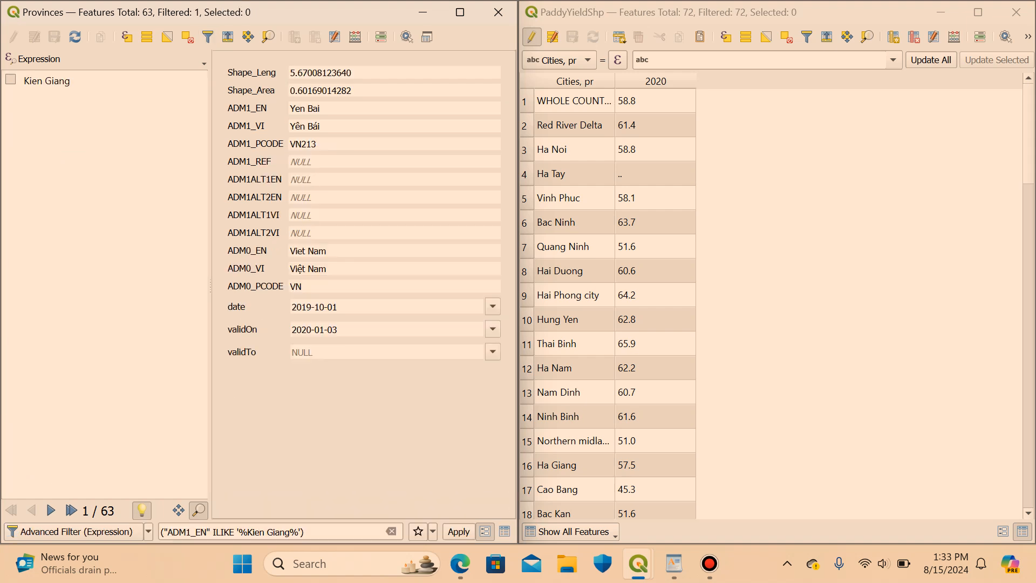
Search the Cities, pr values of PaddyYieldShp for "kien" using the form filter.
click(807, 36)
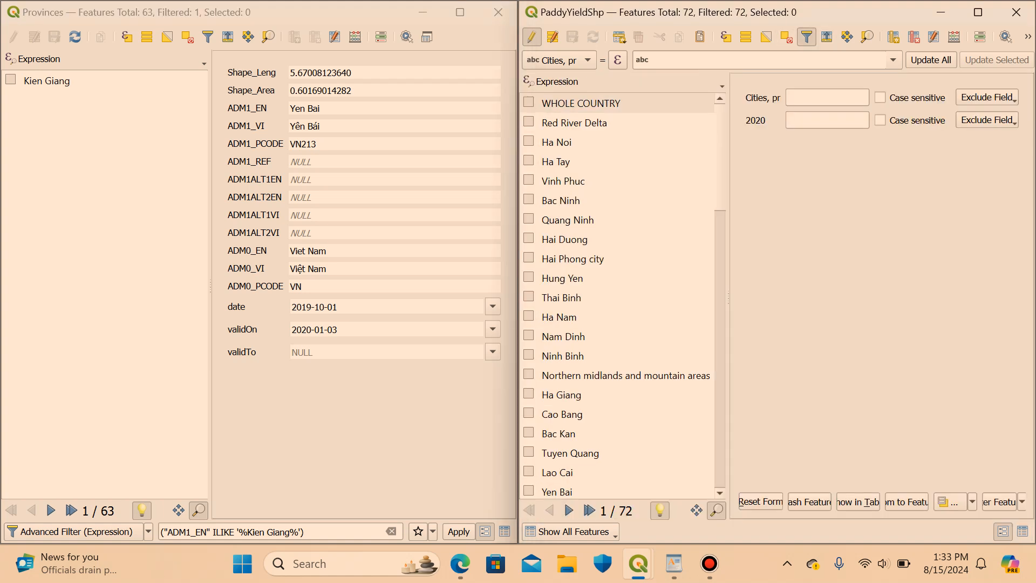
click(827, 97)
text(kien)
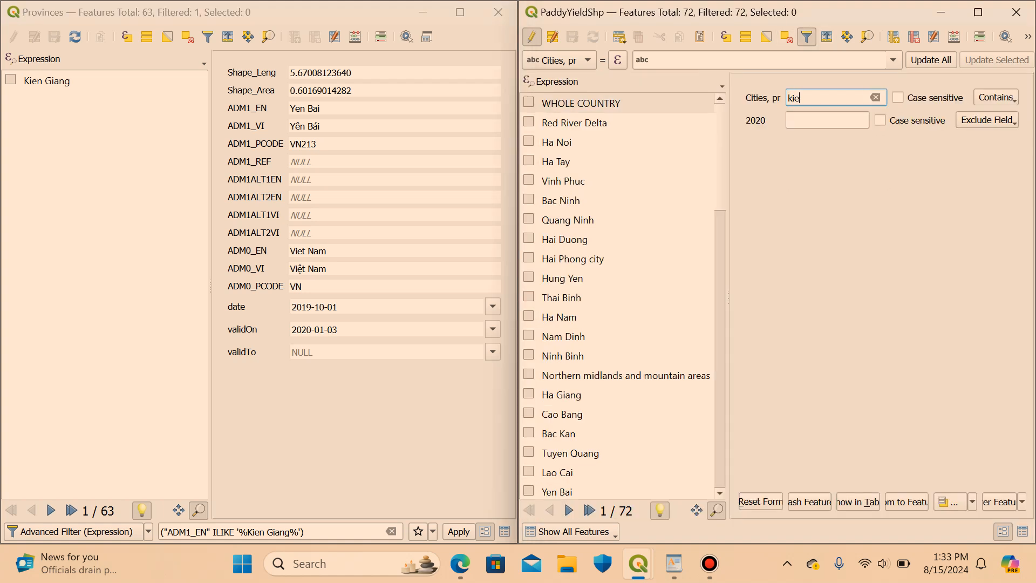
key(BackSpace)
key(BackSpace)
key(BackSpace)
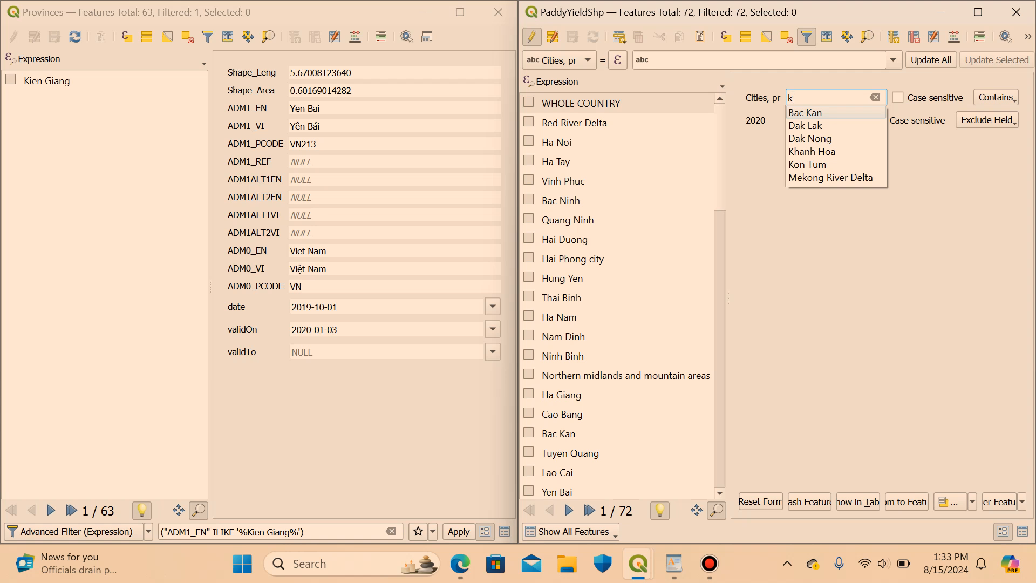
key(Escape)
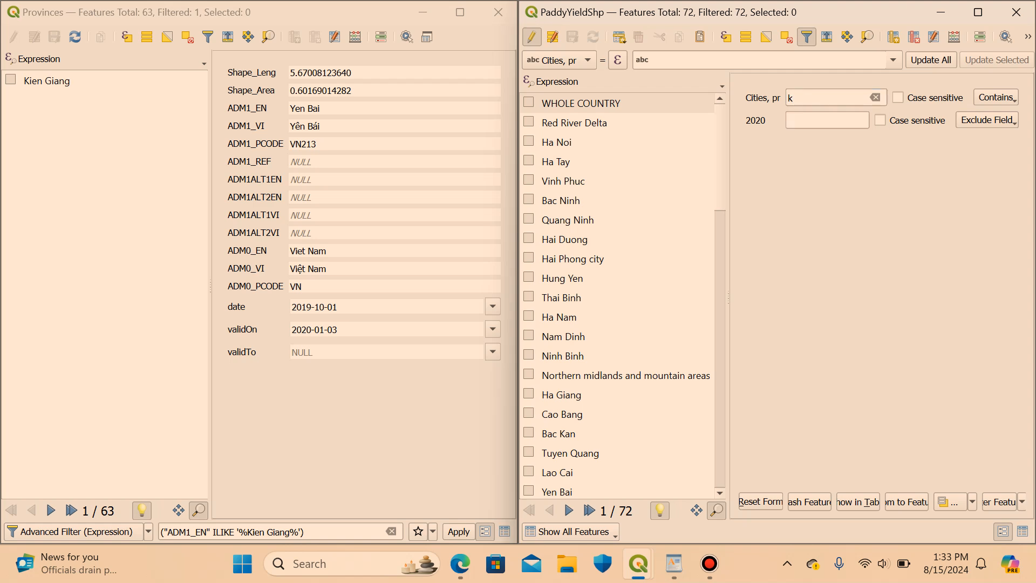
Look through the PaddyYieldShp records around An Giang for the Kien Giang entry, in the form list and the table view.
scroll(620, 297, down, 5)
scroll(620, 297, down, 10)
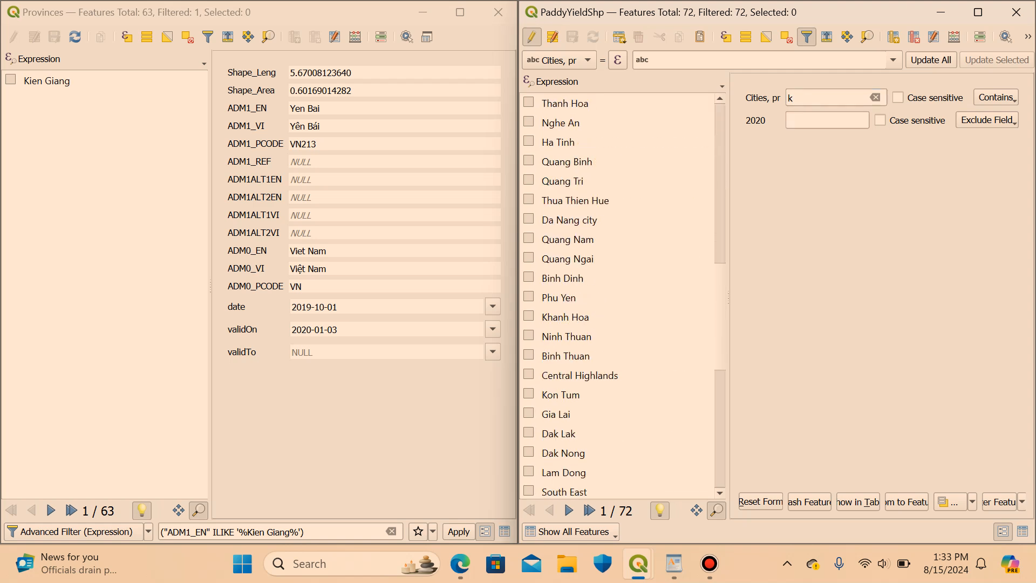
scroll(620, 297, down, 1)
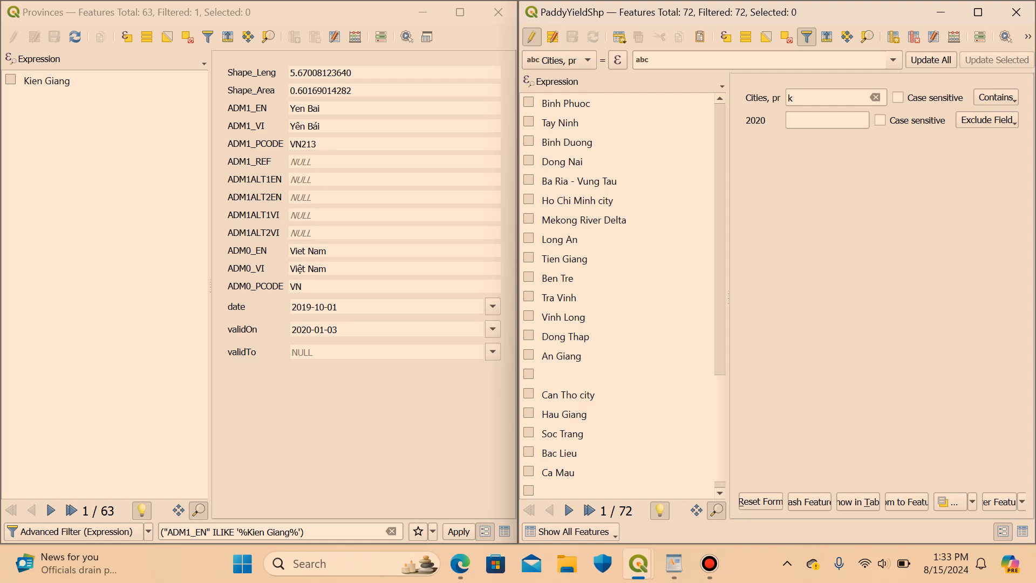
click(572, 375)
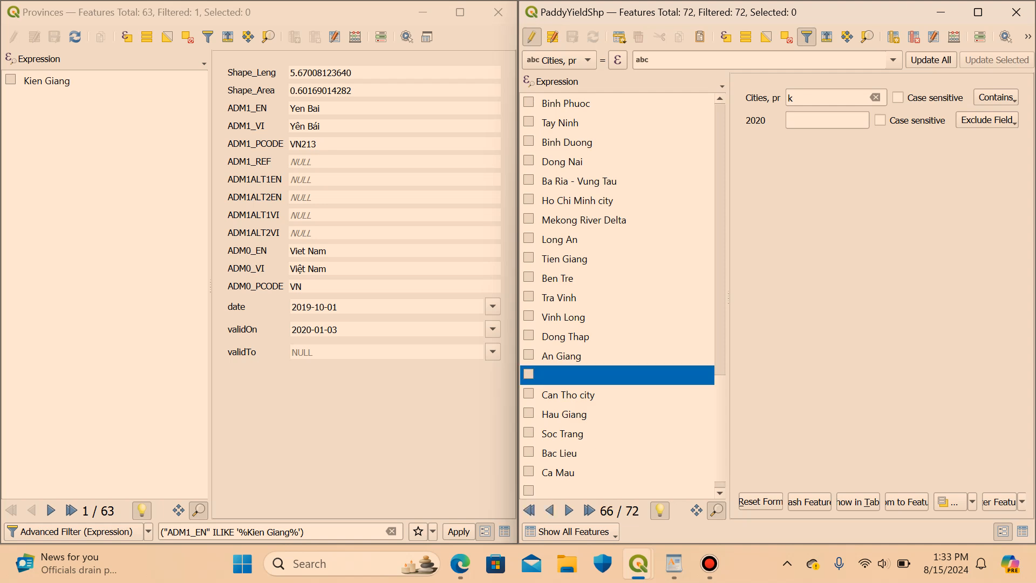
click(1023, 532)
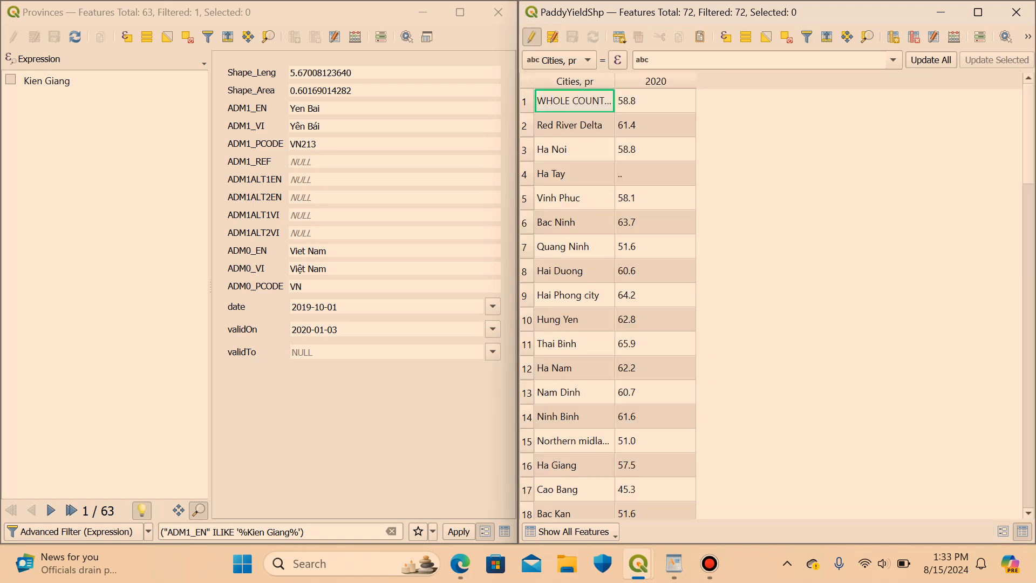
scroll(615, 302, down, 18)
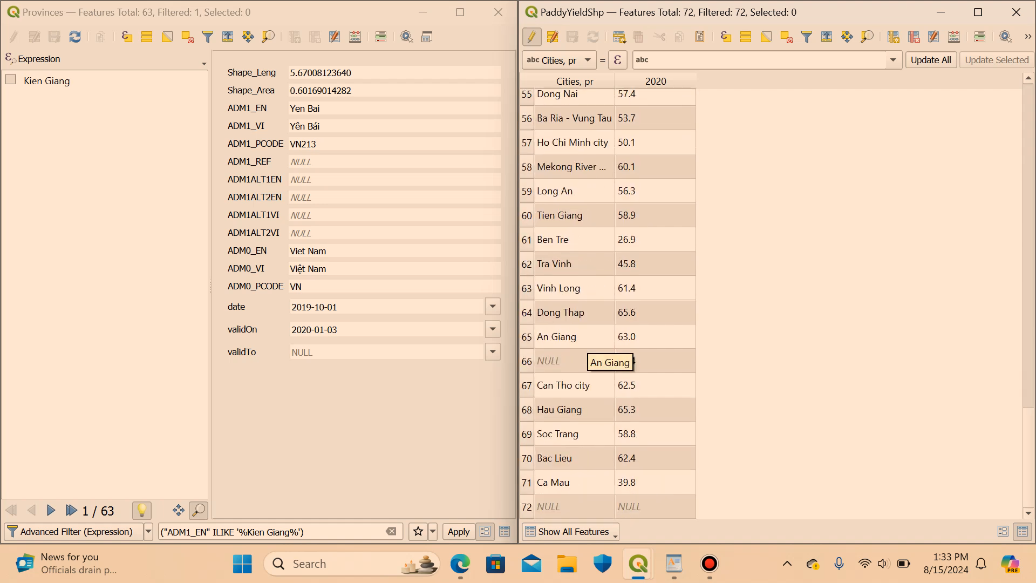
double_click(572, 360)
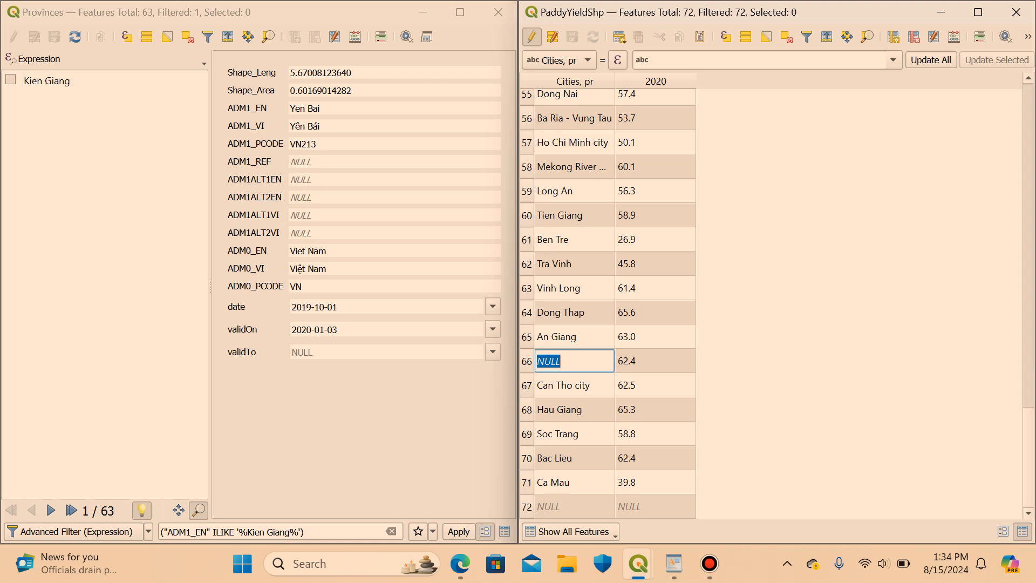
key(Tab)
key(Escape)
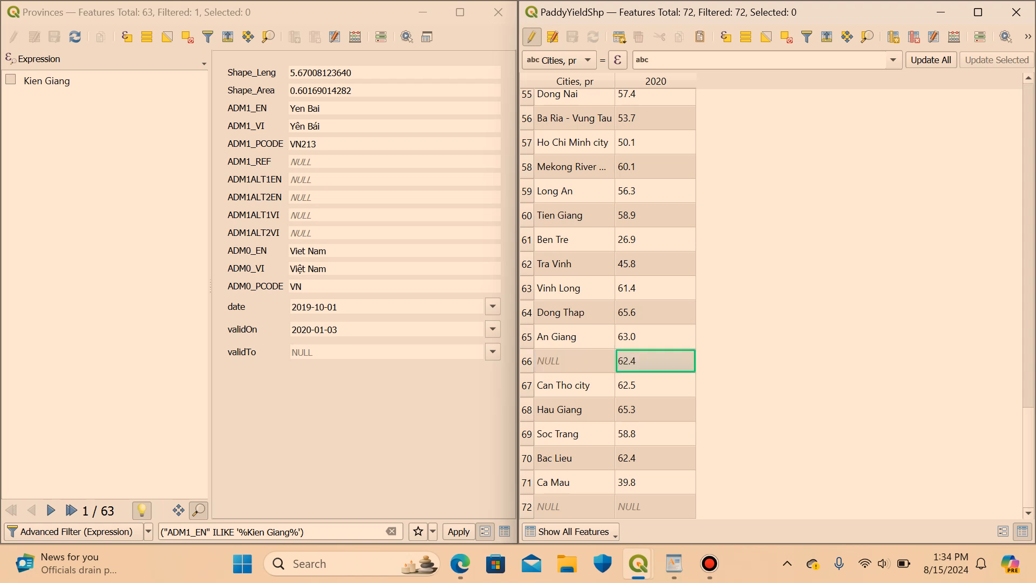
click(532, 36)
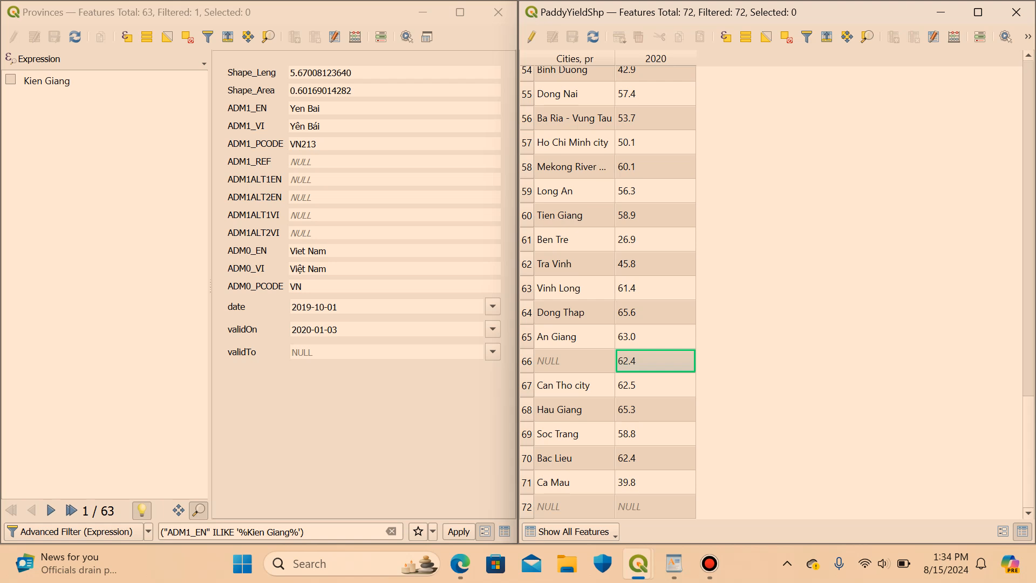
Enter "Kien Giang" as the Cities, pr value of the unnamed row 66 in PaddyYieldShp, save the edit and end editing.
click(527, 361)
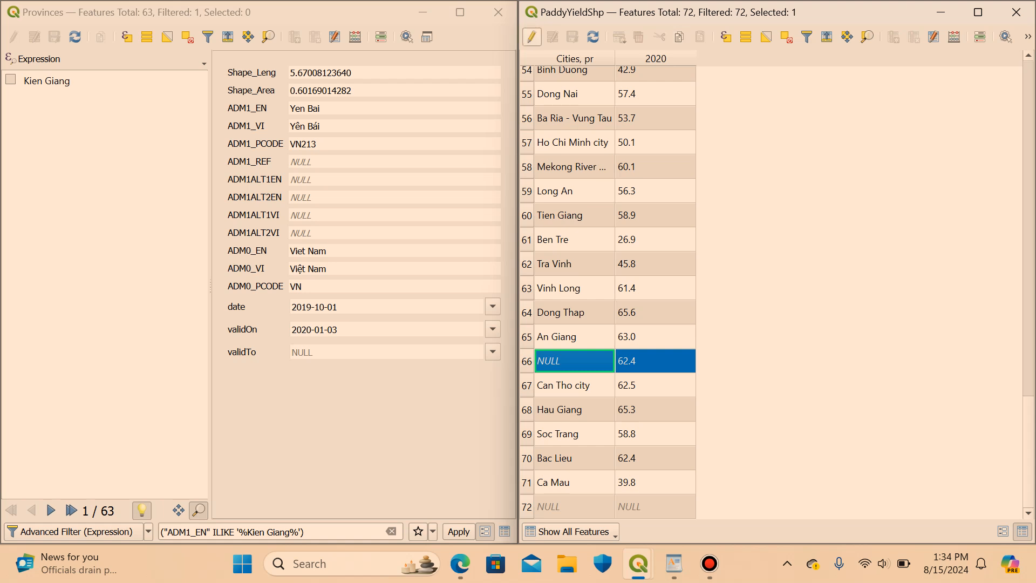
click(532, 37)
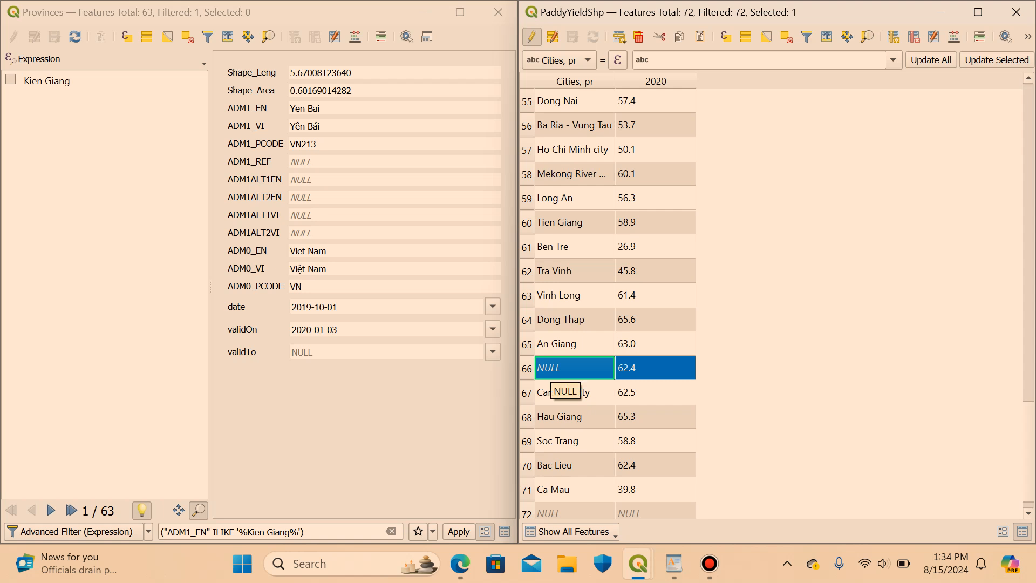
double_click(550, 371)
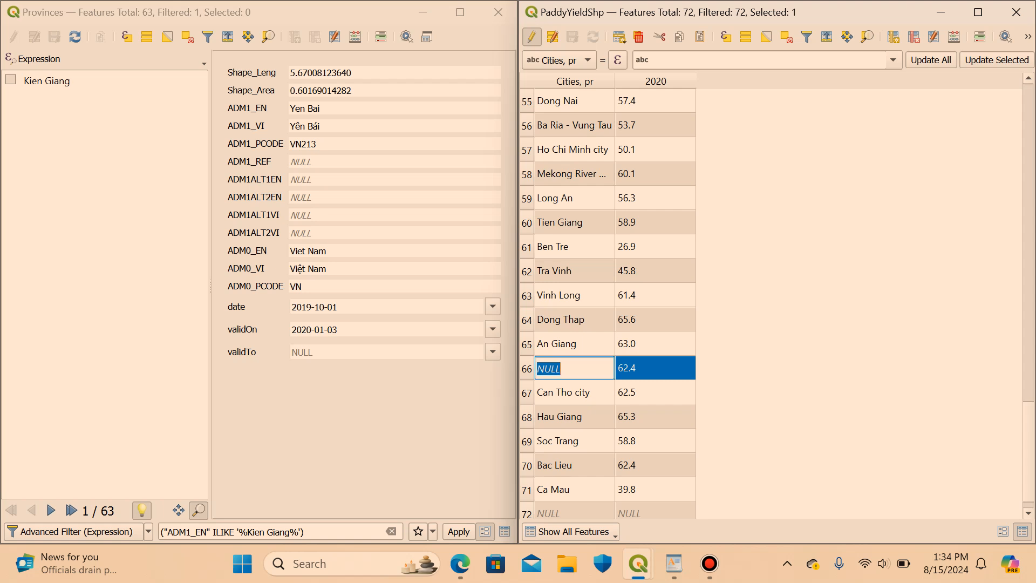
text(Kien Giang)
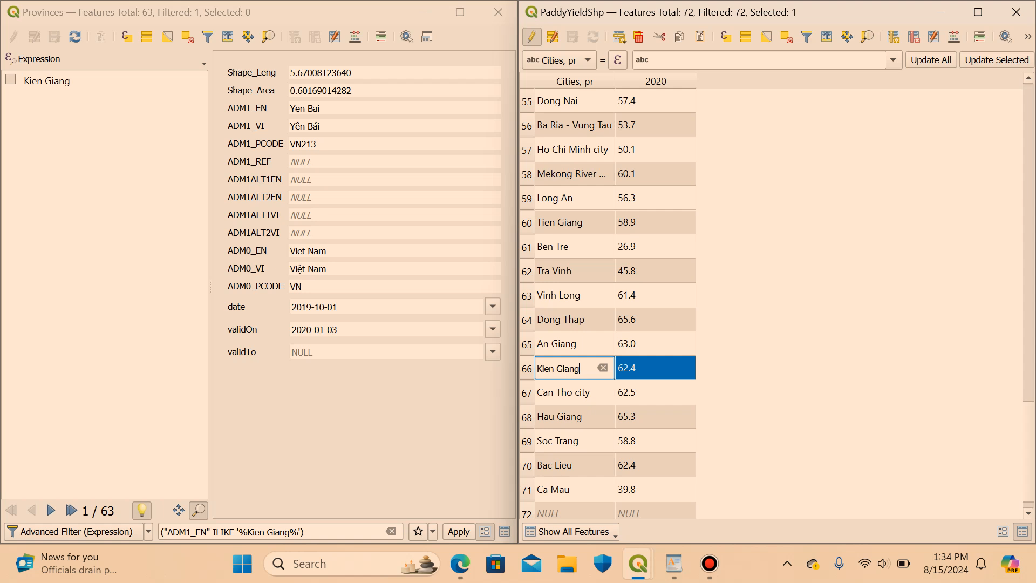
key(Return)
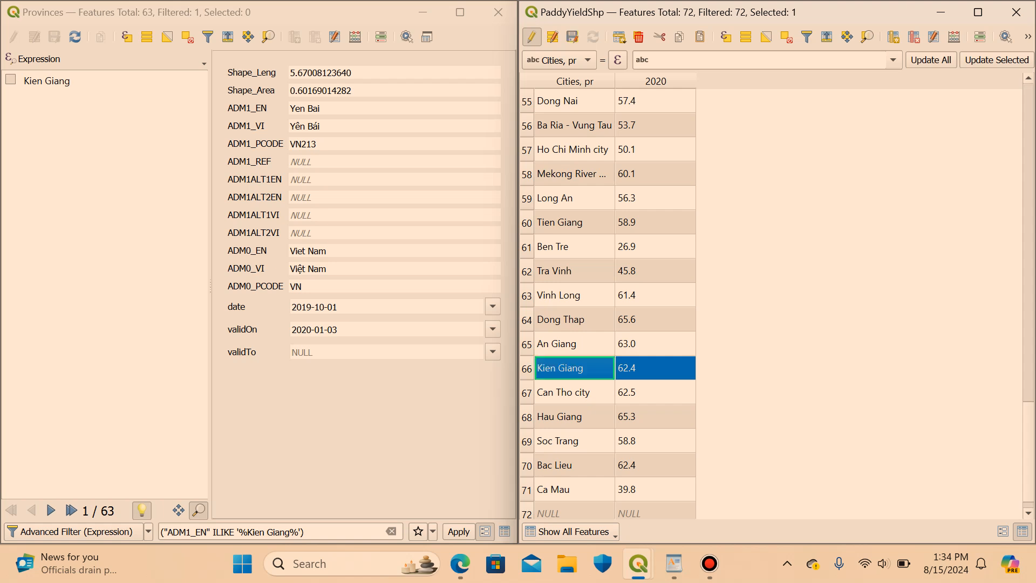
key(ctrl+s)
key(ctrl+e)
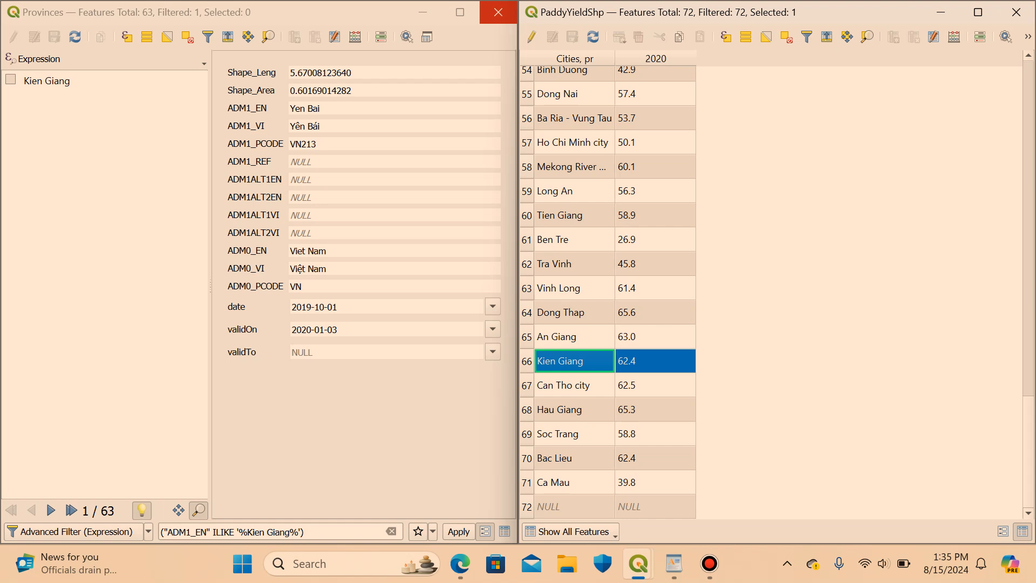
Close the Provinces and PaddyYieldShp attribute tables and clear the identified feature highlights from the map.
click(498, 12)
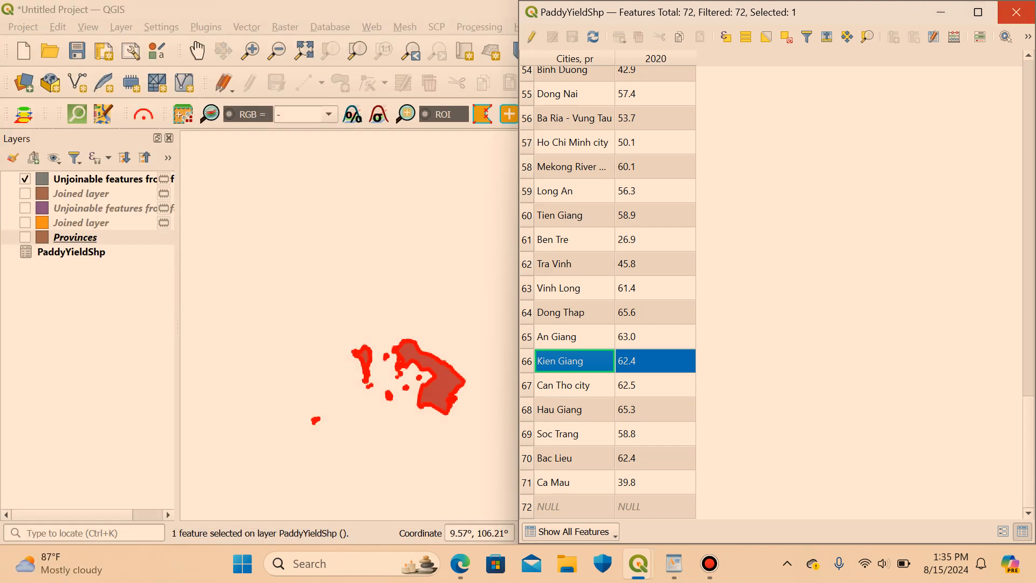
click(1016, 12)
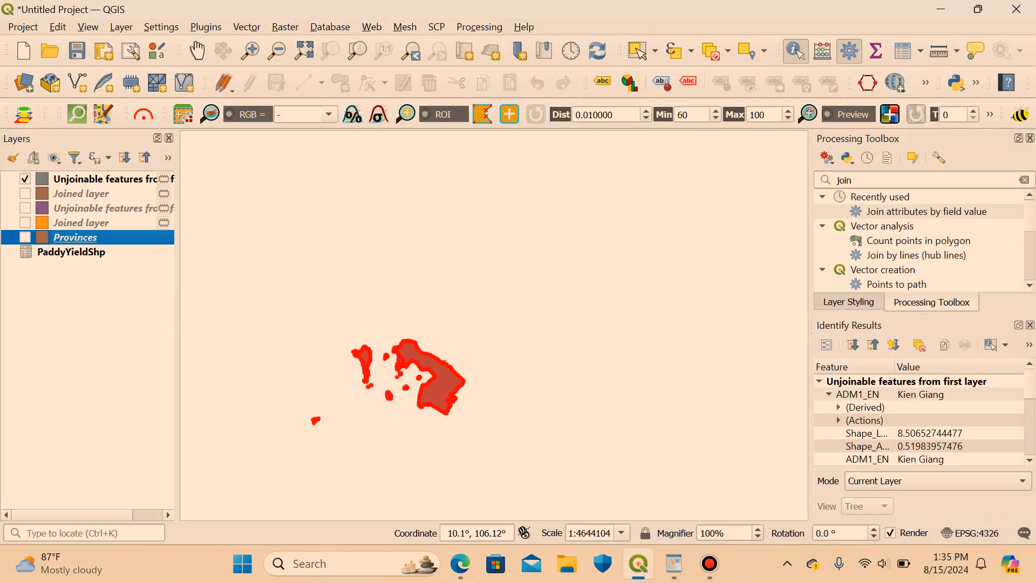
click(509, 371)
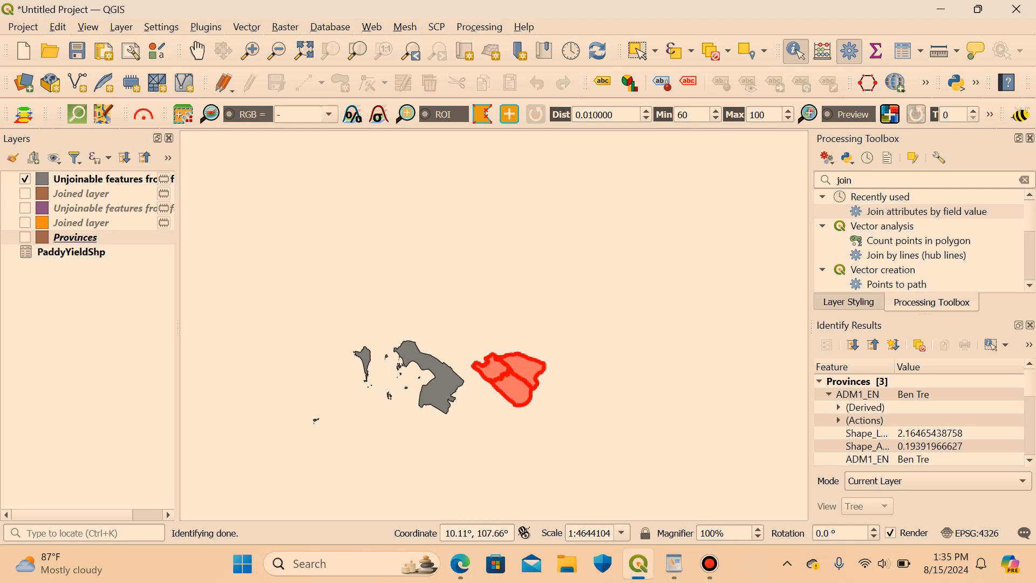
click(603, 367)
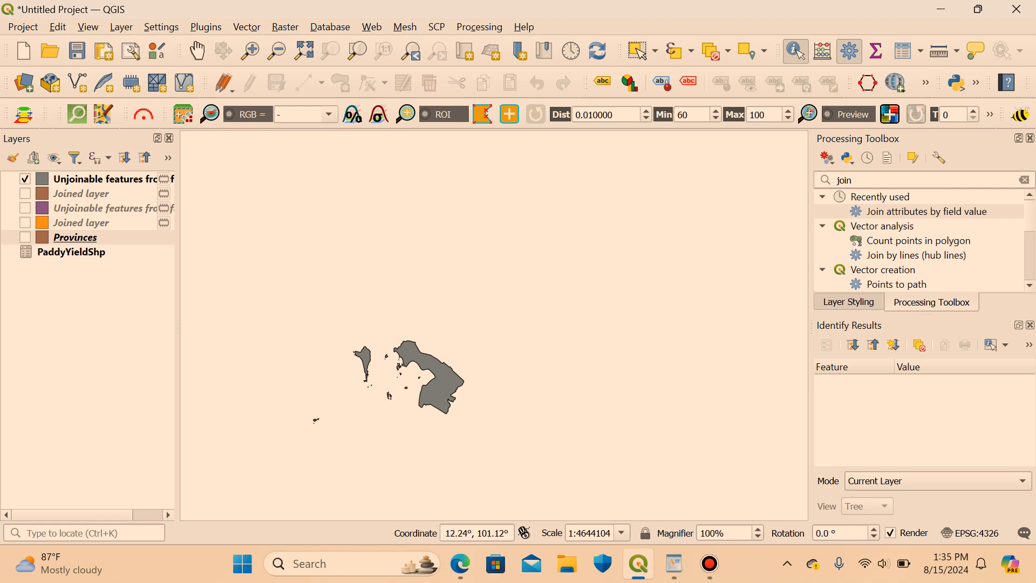
Remove the two Joined layers and the two Unjoinable features layers from the project.
click(81, 223)
ctrl+click(102, 209)
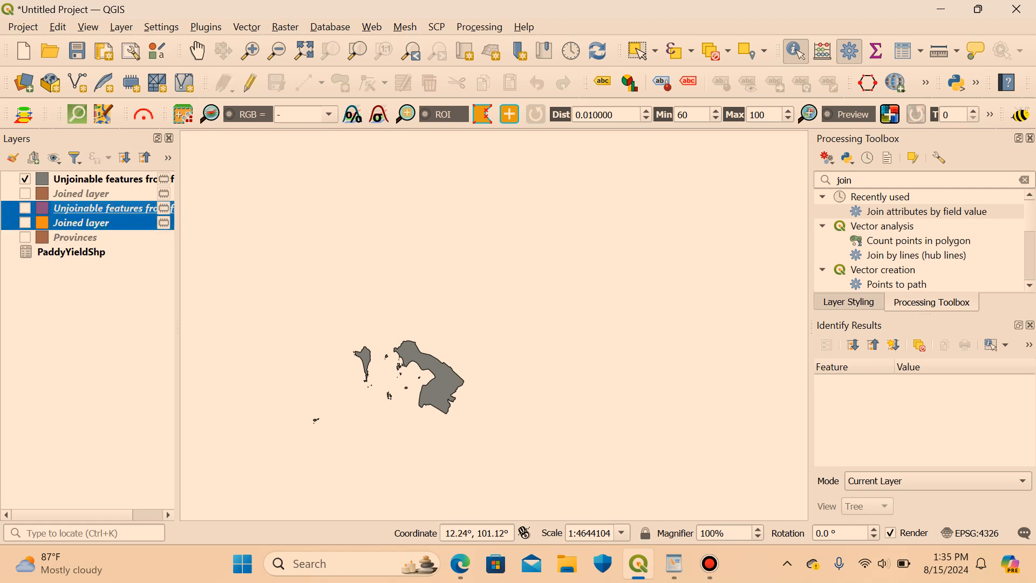
ctrl+click(81, 194)
ctrl+click(102, 179)
right_click(100, 180)
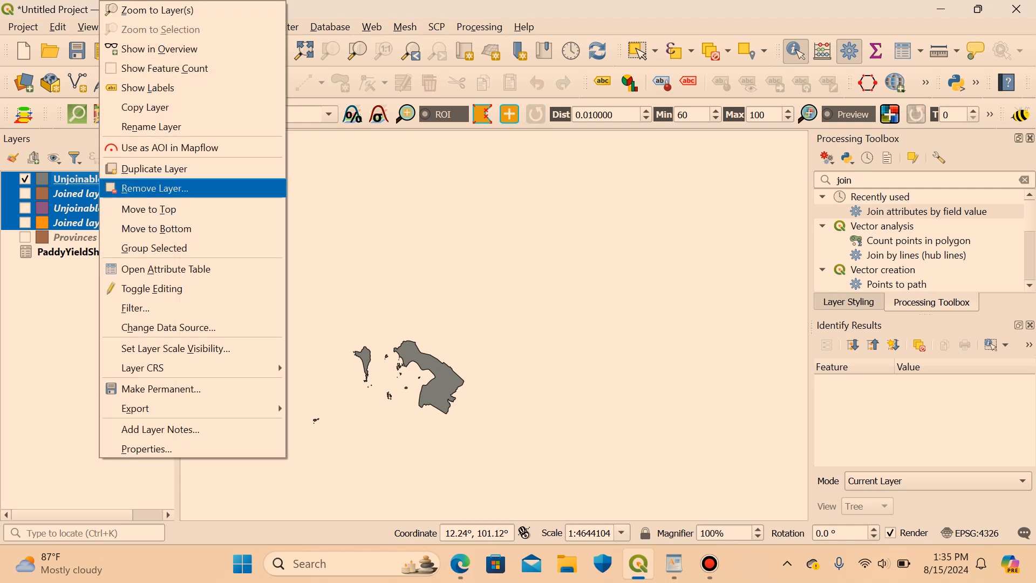
click(155, 188)
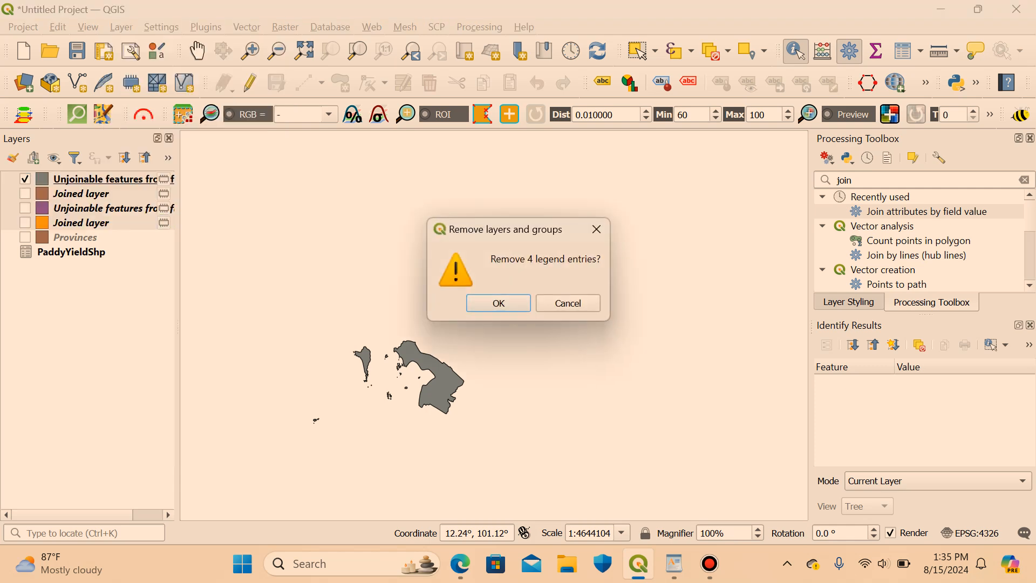
key(Return)
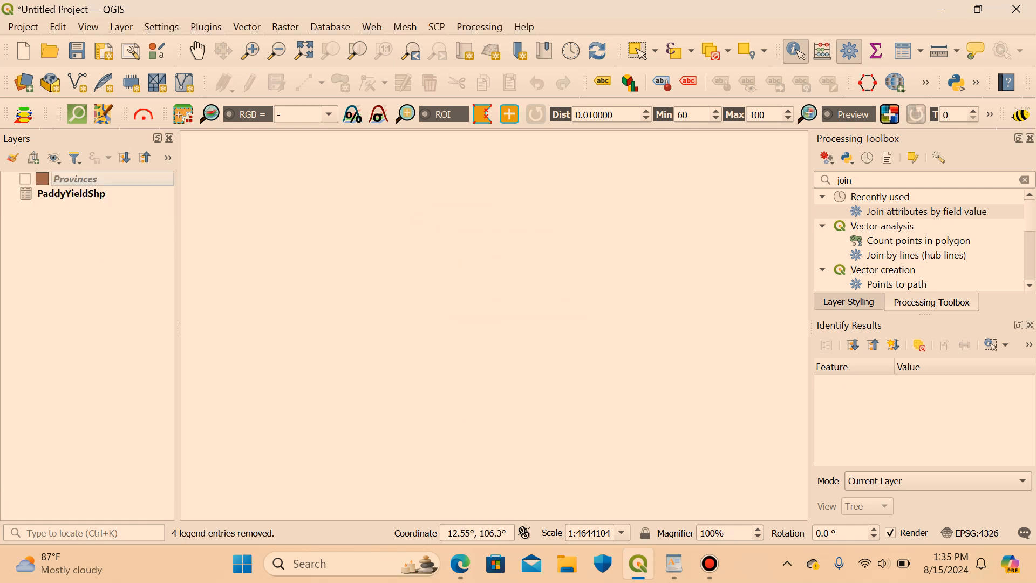
Set up Join attributes by field value from Provinces on ADM1_EN to PaddyYieldShp on Cities, pr.
double_click(927, 211)
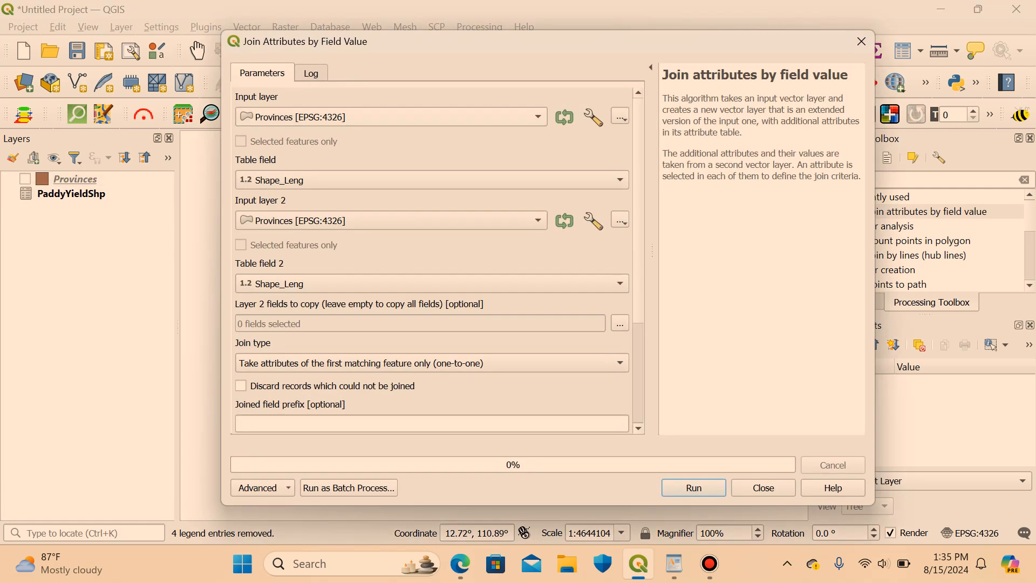
click(391, 117)
click(391, 117)
click(432, 180)
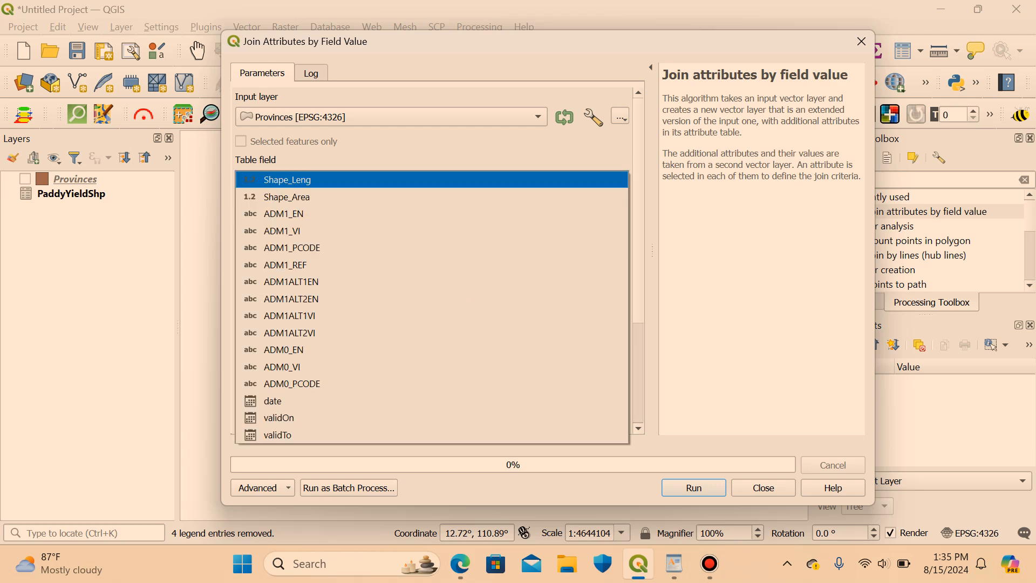
click(378, 214)
click(391, 220)
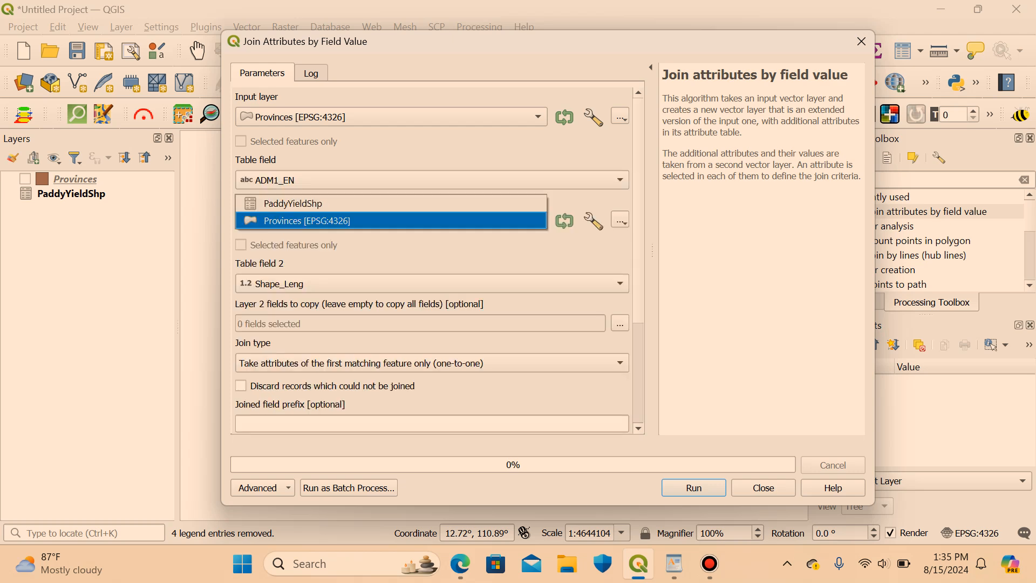
click(345, 201)
click(432, 284)
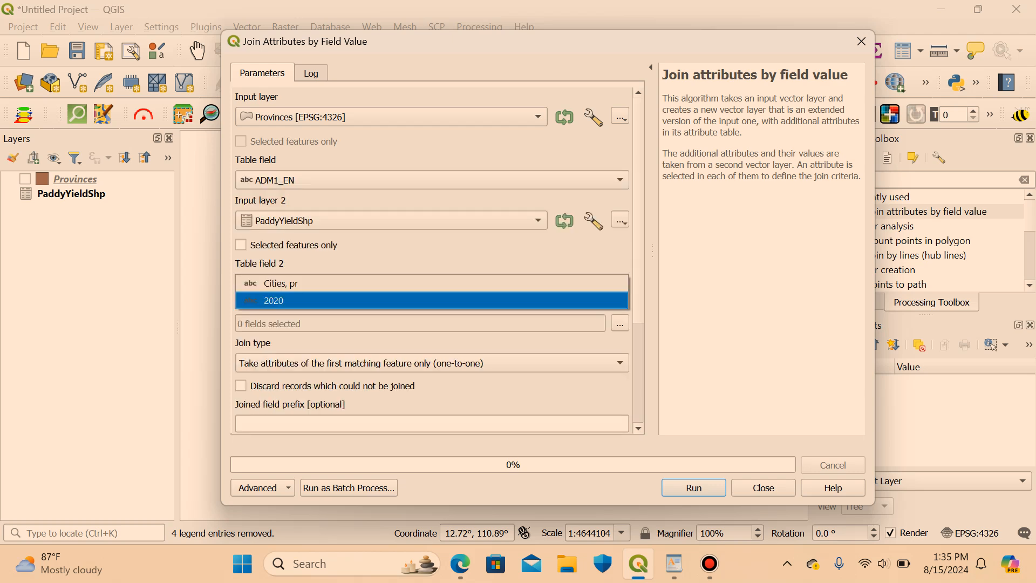
click(432, 283)
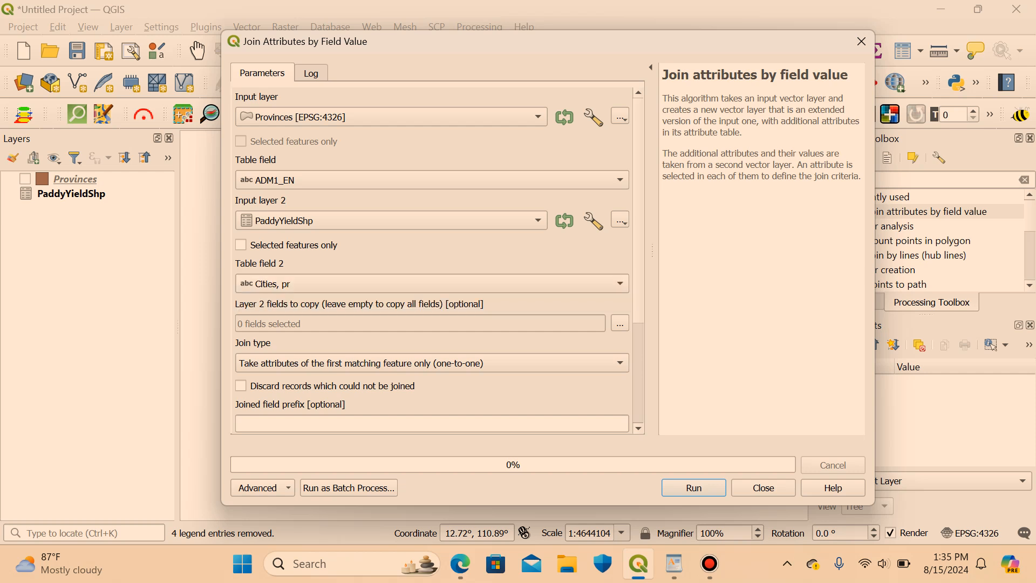
Choose only the 2020 field of PaddyYieldShp as the field to copy in the join.
click(619, 323)
click(269, 135)
click(248, 135)
click(601, 123)
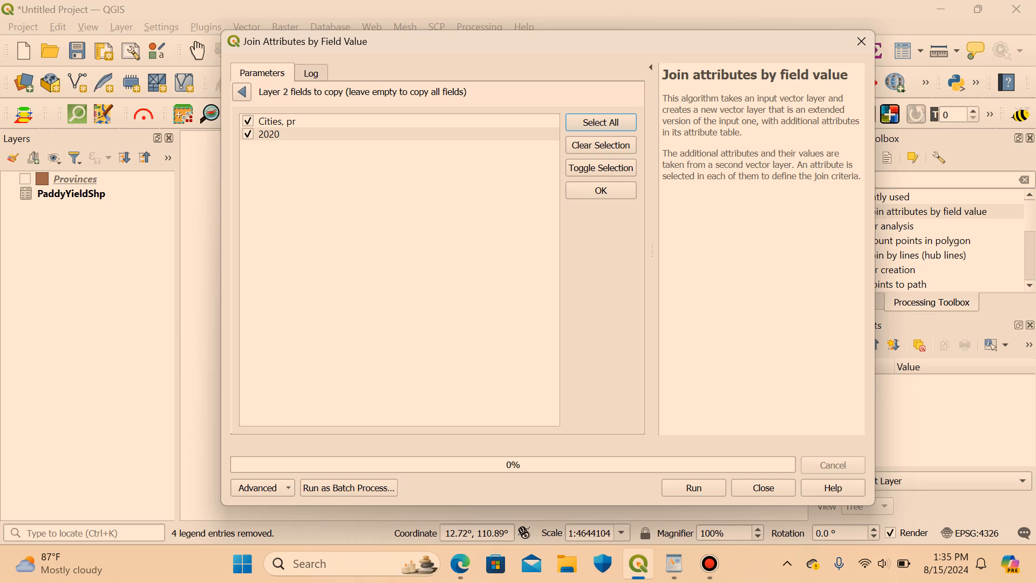
click(601, 145)
click(248, 135)
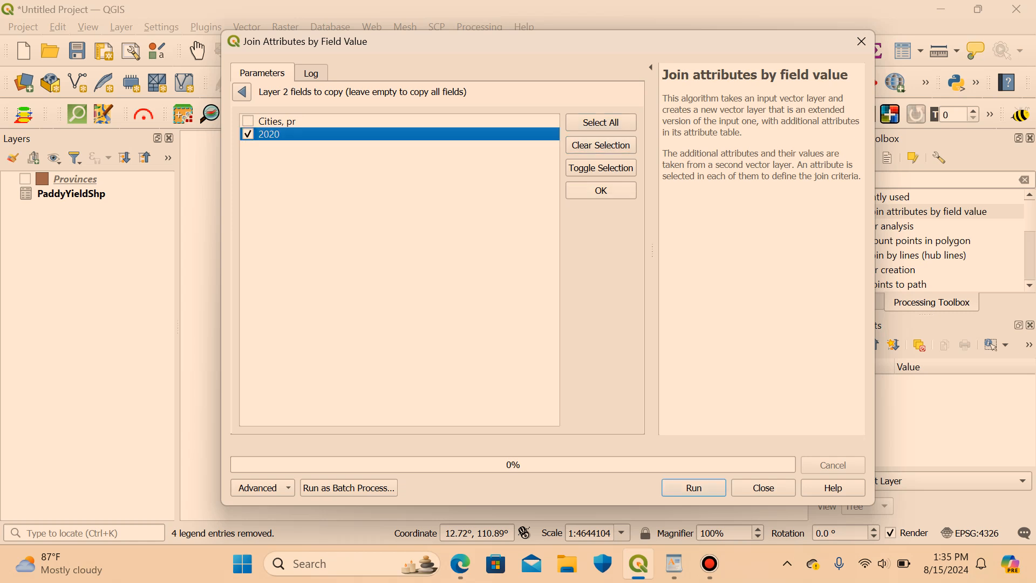
click(601, 191)
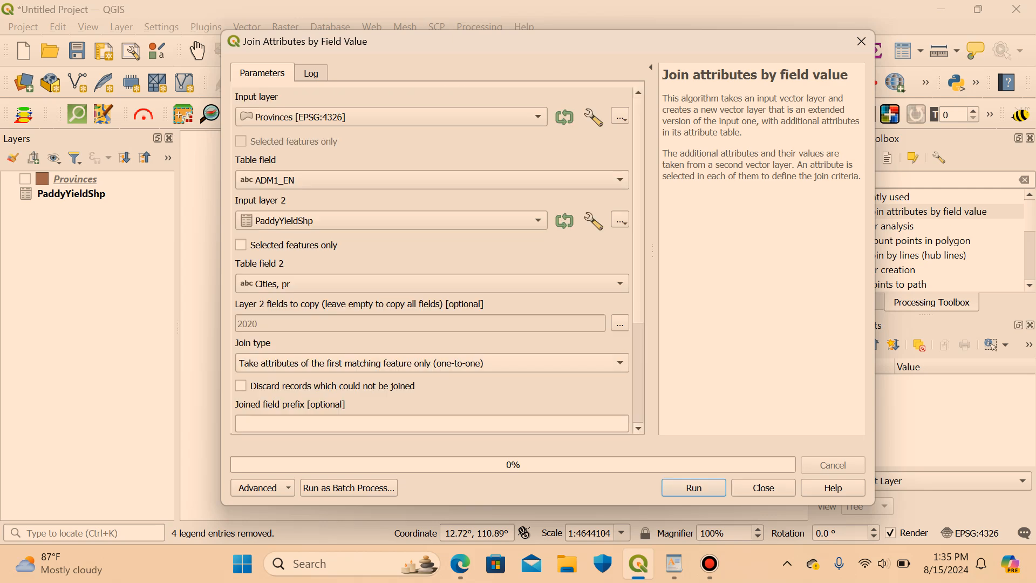
Discard records that could not be joined, output unjoinable features to a temporary layer, and run the join.
scroll(432, 259, down, 3)
click(241, 289)
scroll(431, 259, down, 2)
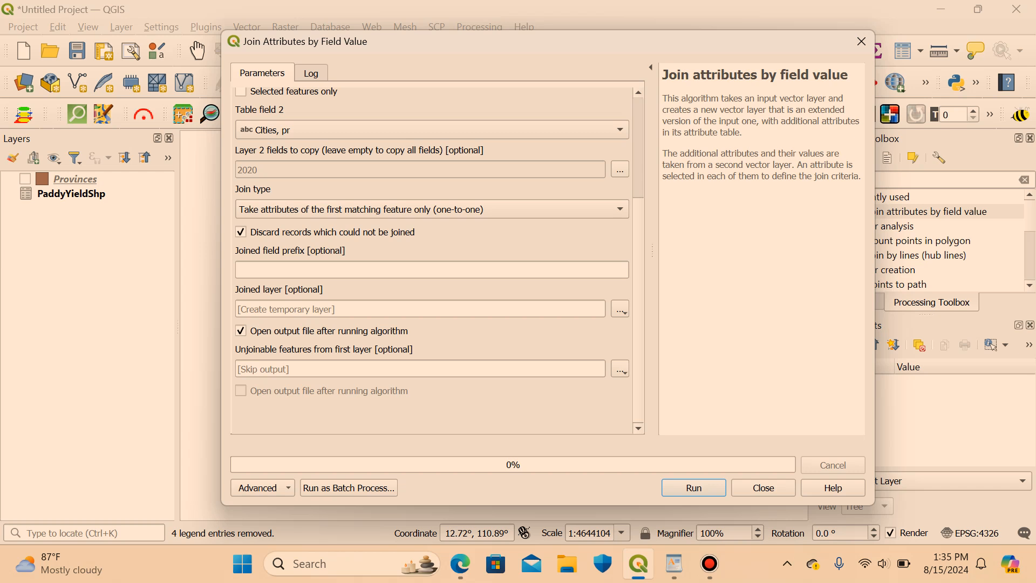
click(621, 369)
click(683, 406)
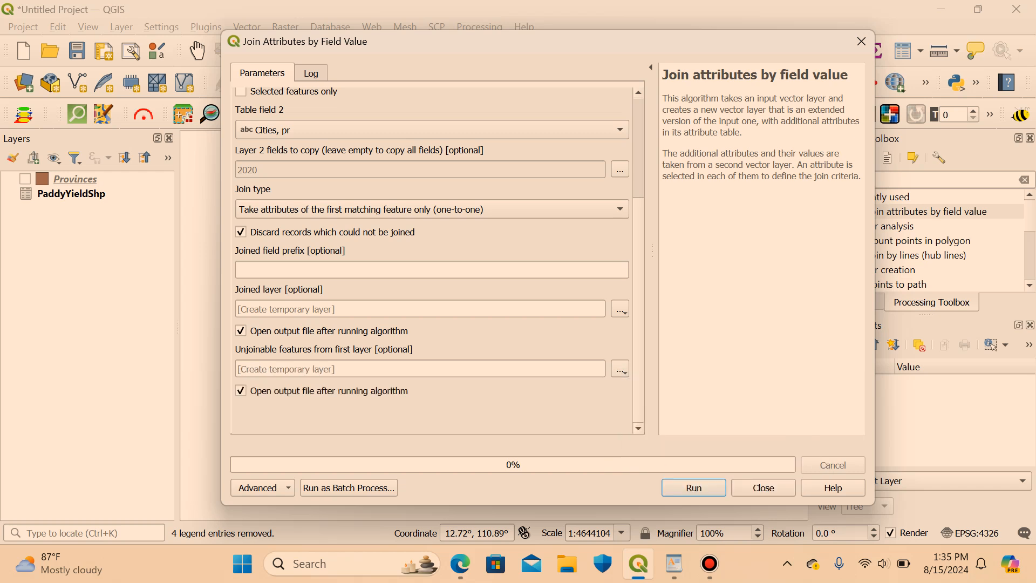
key(Return)
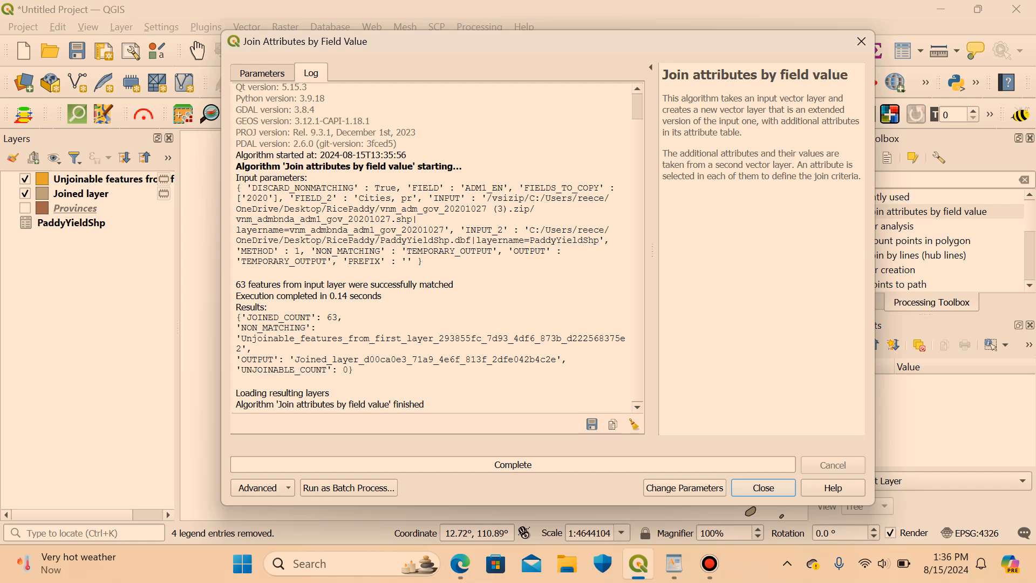
click(763, 488)
Toggle the Unjoinable features and Joined layers on the map to check for provinces left without a match.
scroll(402, 323, down, 1)
drag(499, 308, 509, 410)
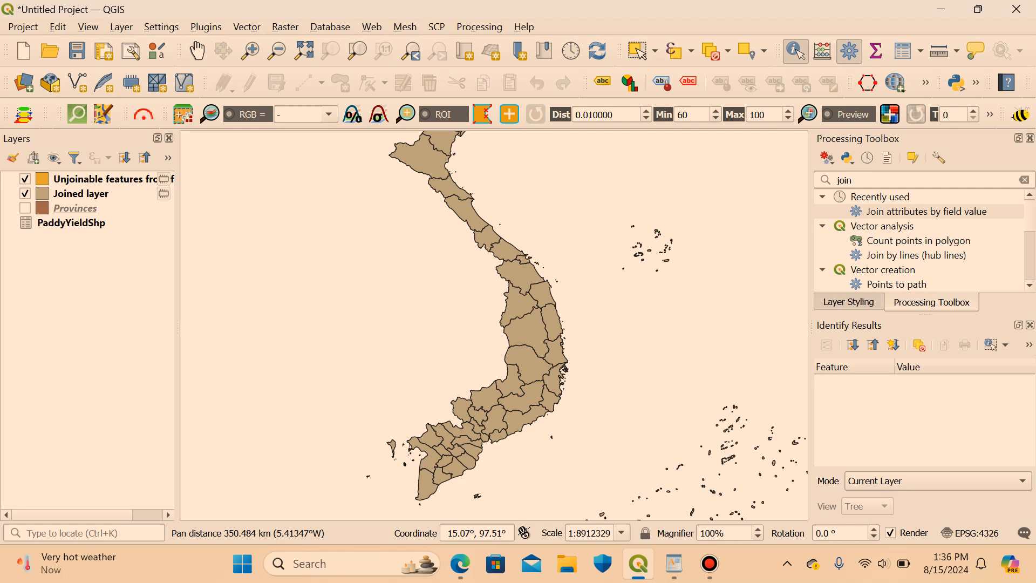
click(25, 179)
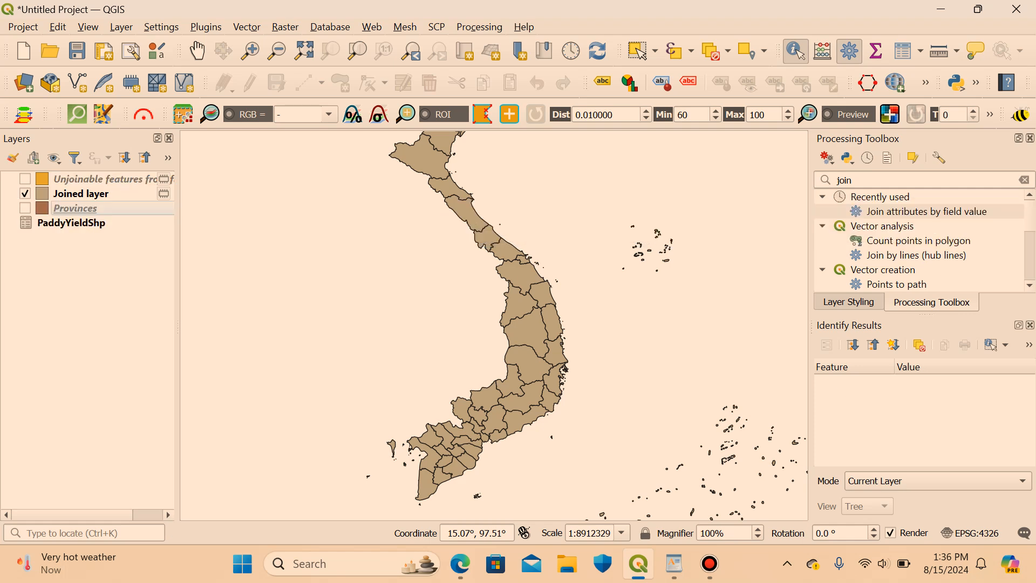
click(25, 179)
click(25, 193)
scroll(485, 278, down, 2)
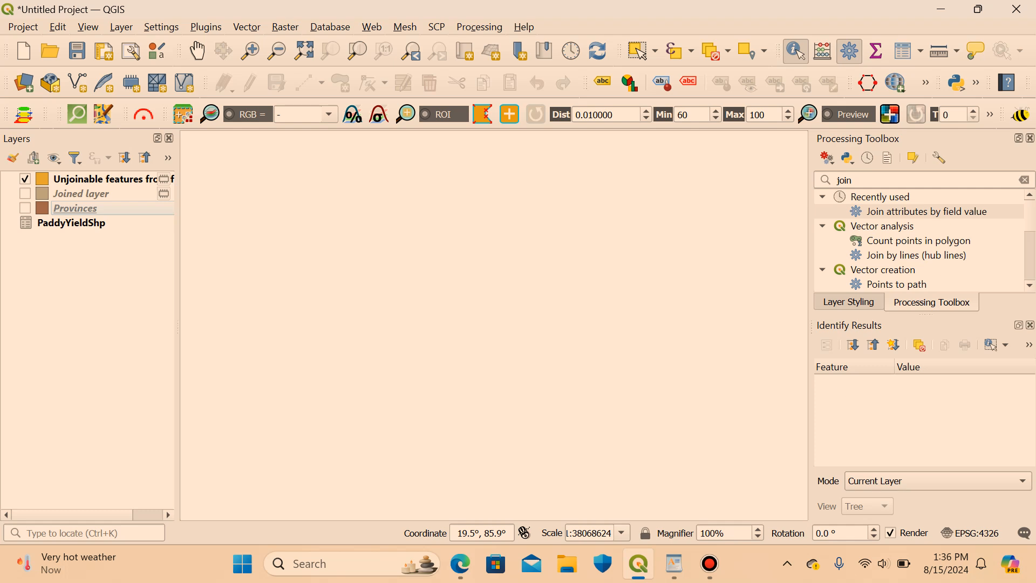
click(25, 178)
click(24, 178)
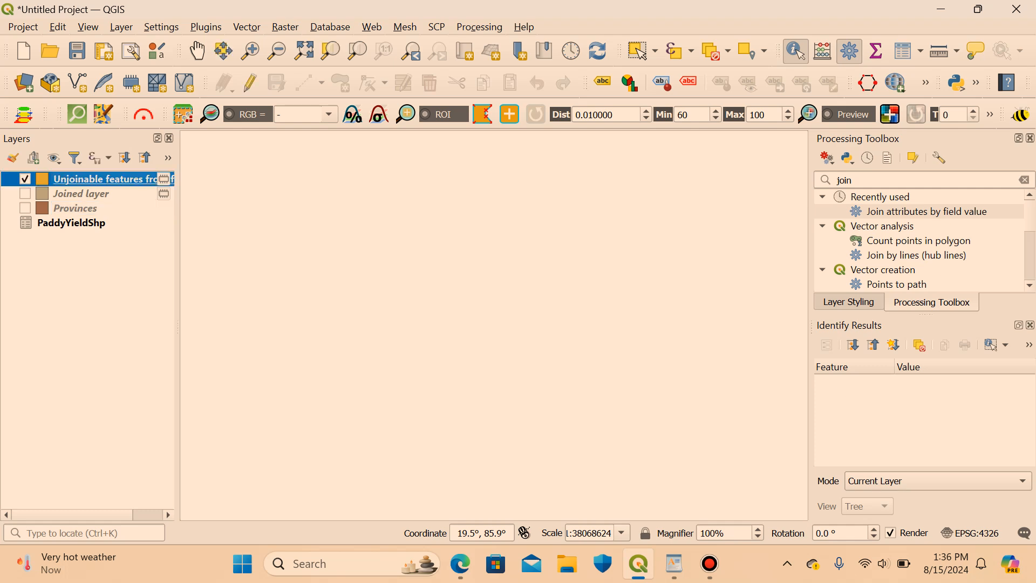
Remove the Unjoinable features layer from the project and make the Joined layer visible on the map.
right_click(68, 179)
click(102, 188)
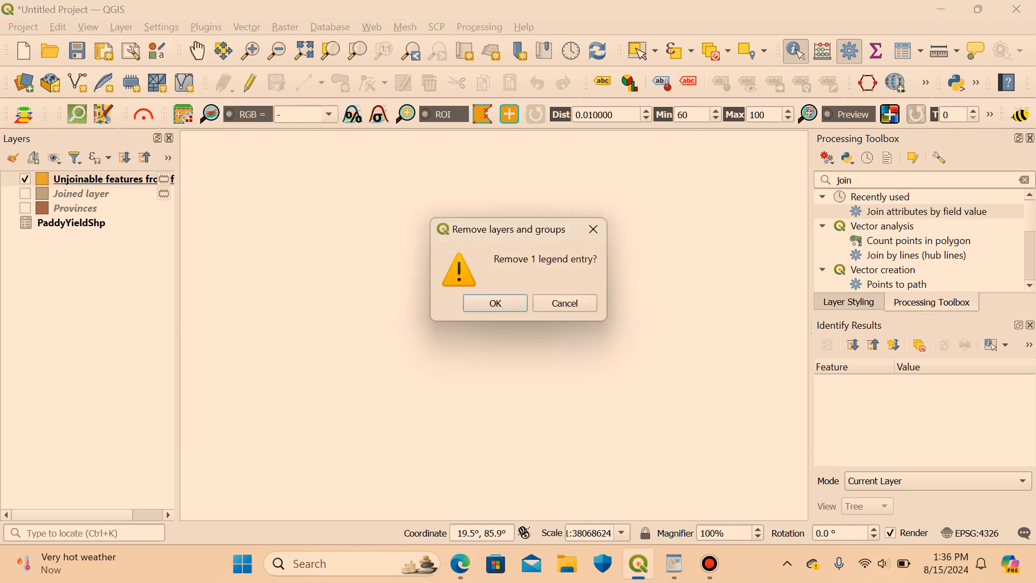
key(Return)
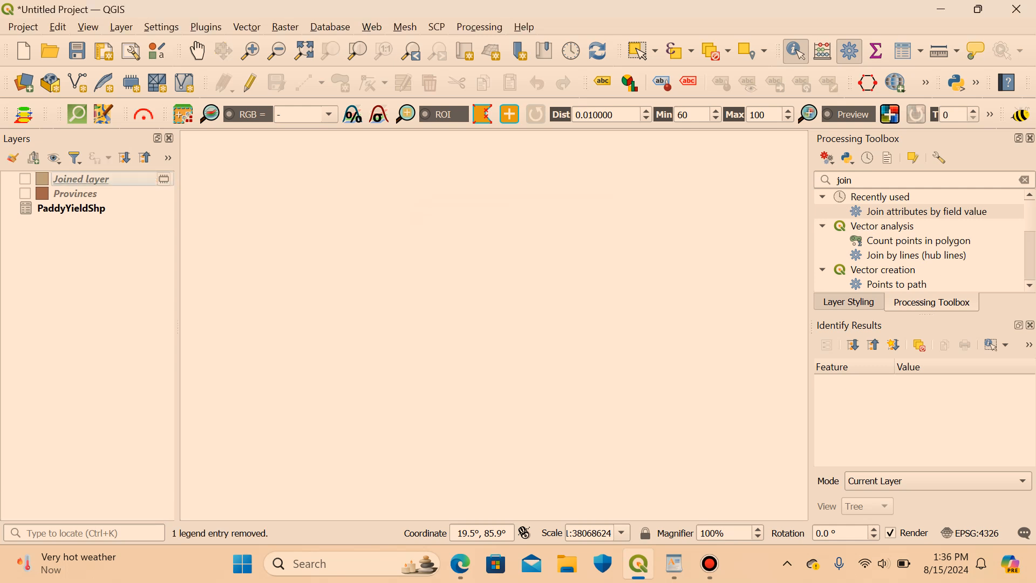
click(25, 178)
scroll(337, 287, up, 1)
drag(360, 287, 458, 346)
Examine the Joined layer's attribute table from the province names across to the 2020 column.
right_click(86, 179)
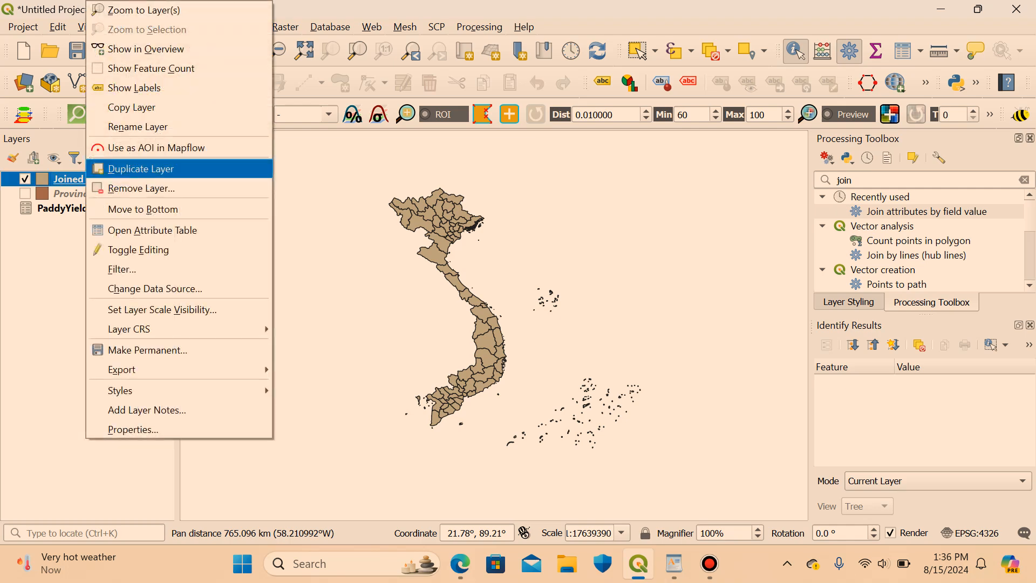
click(153, 230)
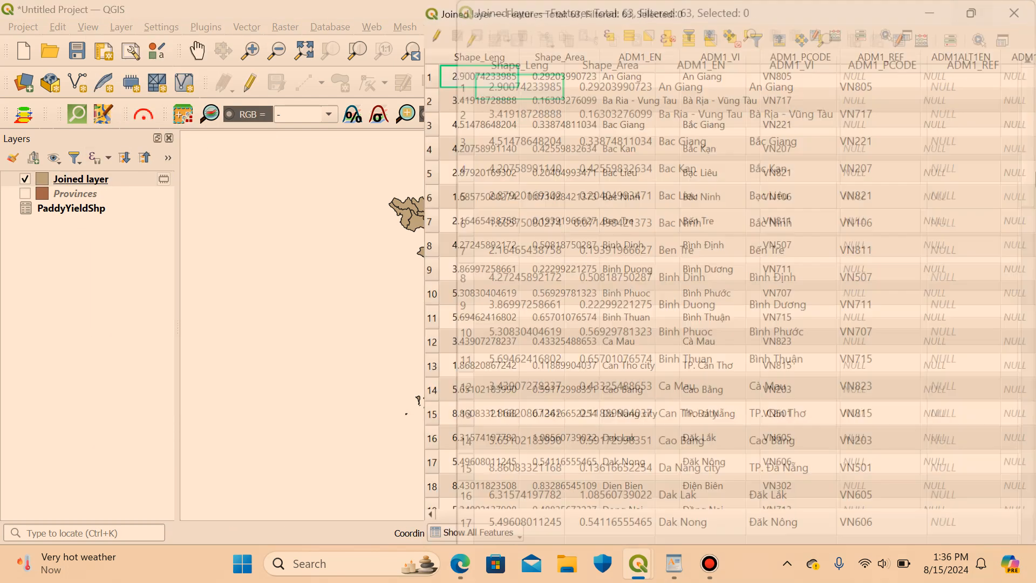
click(978, 12)
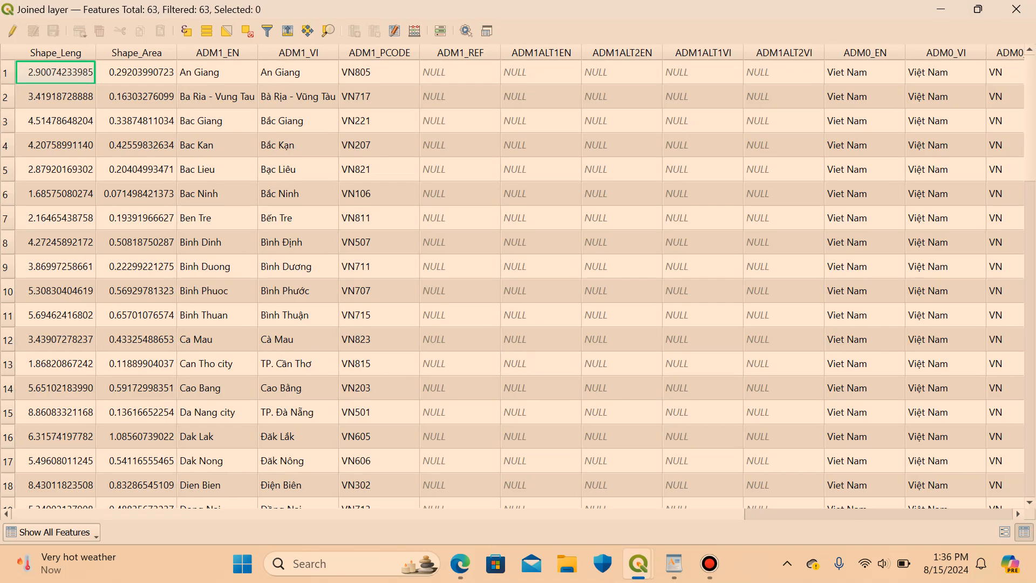
scroll(518, 281, right, 8)
scroll(518, 280, right, 1)
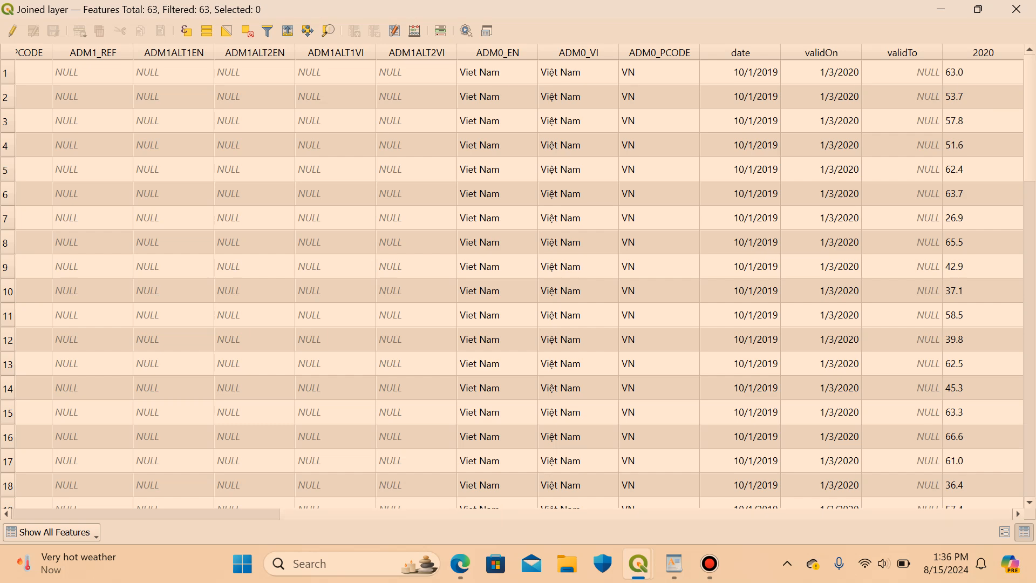
scroll(520, 282, left, 2)
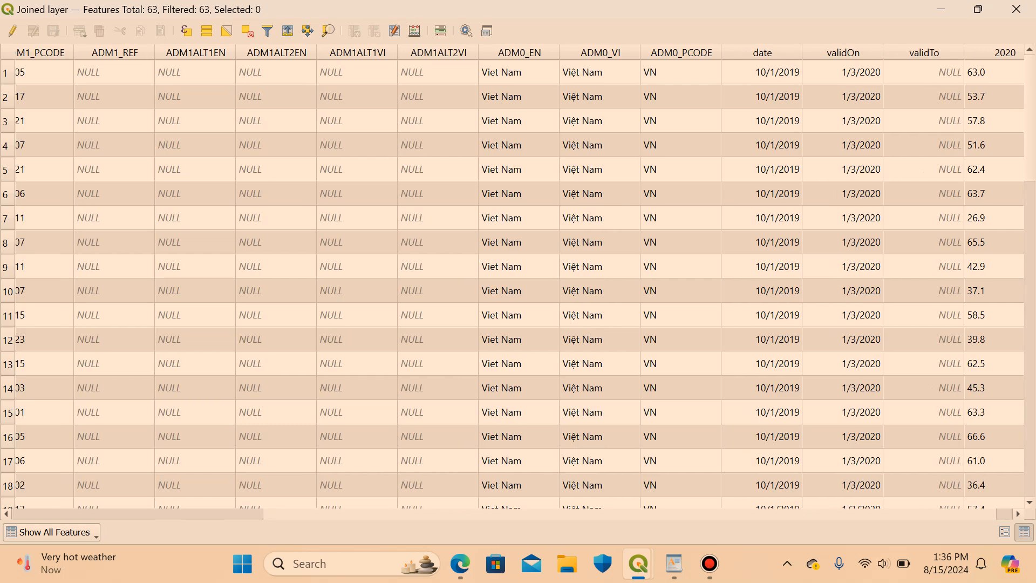
scroll(520, 282, left, 10)
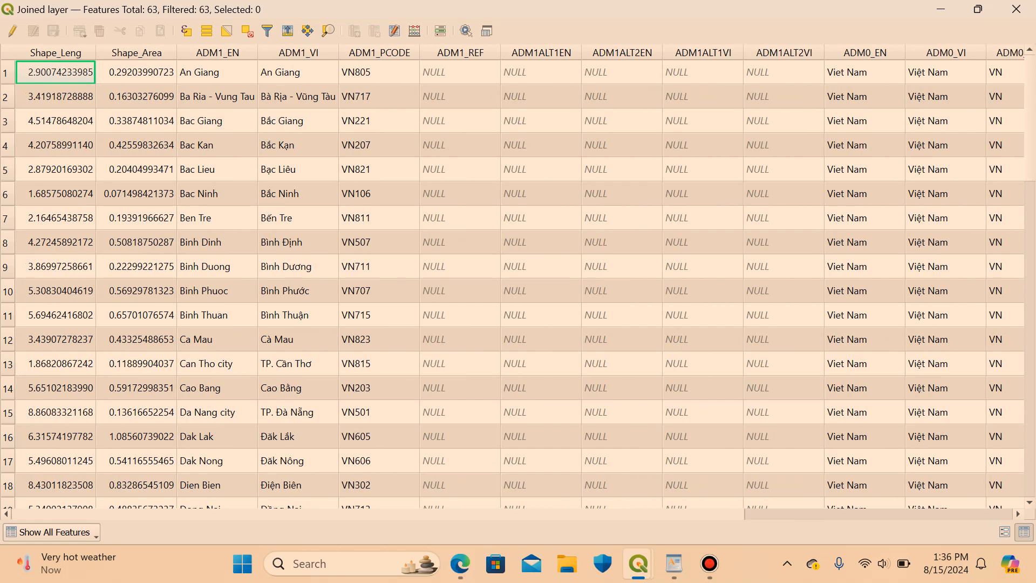
scroll(519, 282, right, 5)
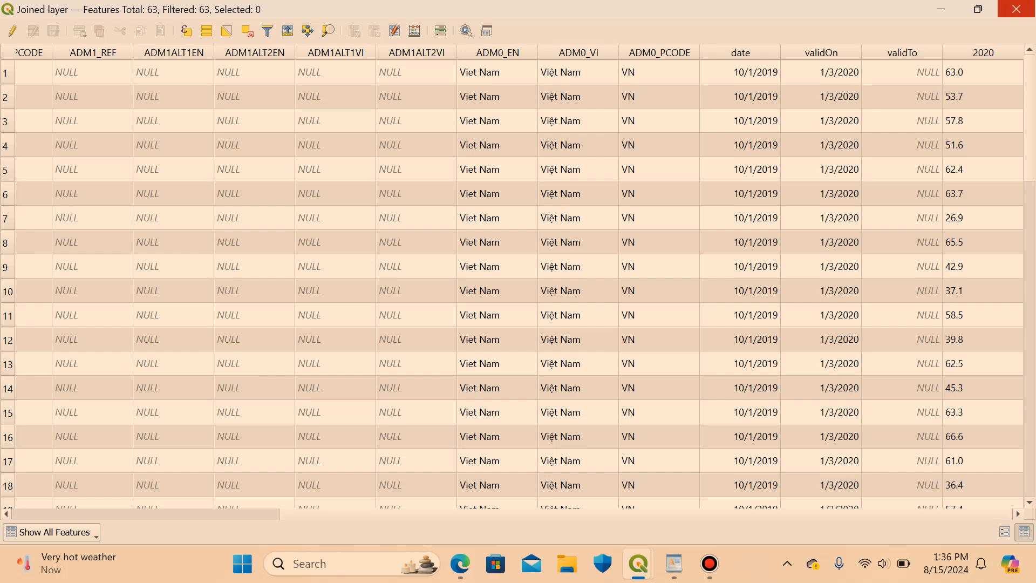
click(1016, 9)
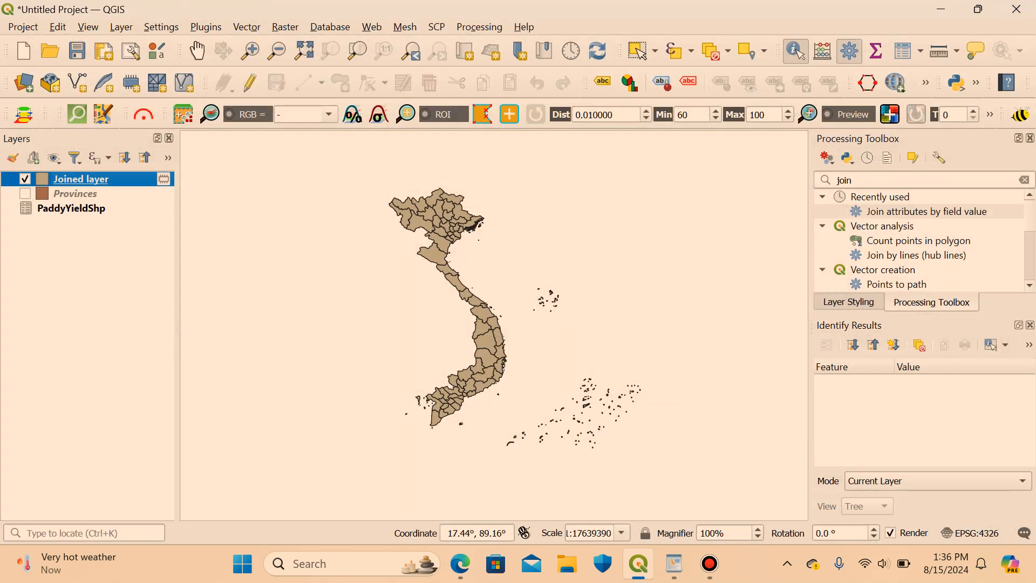
Check Bac Giang's 2020 yield in the PaddyYieldShp attribute table against the joined data.
right_click(60, 208)
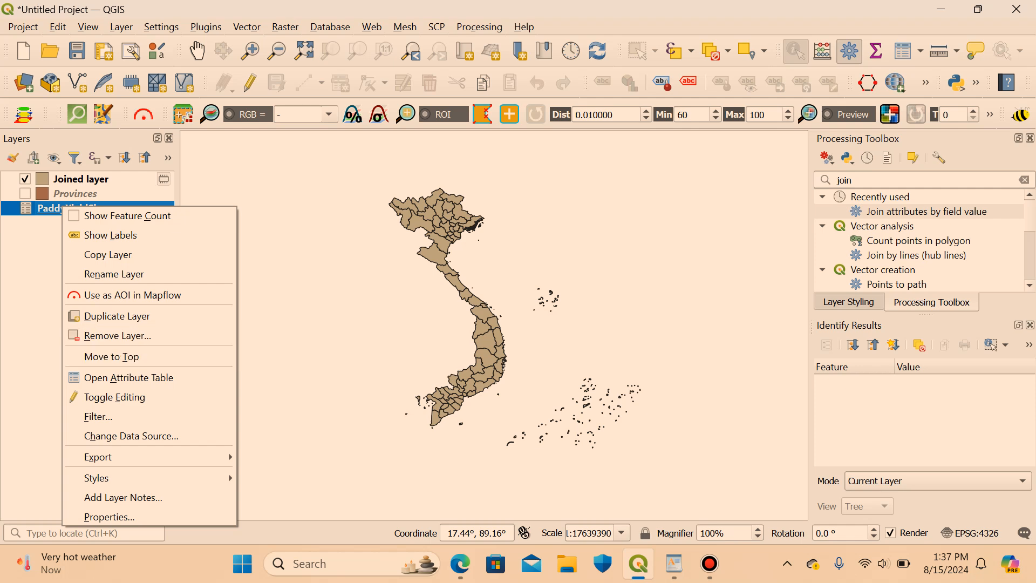
click(128, 378)
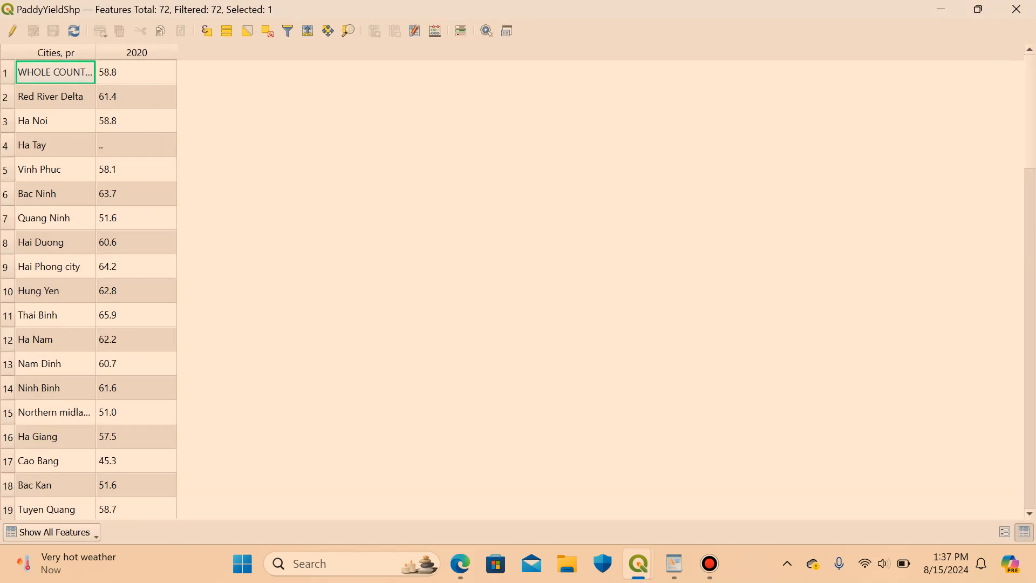
scroll(95, 289, down, 6)
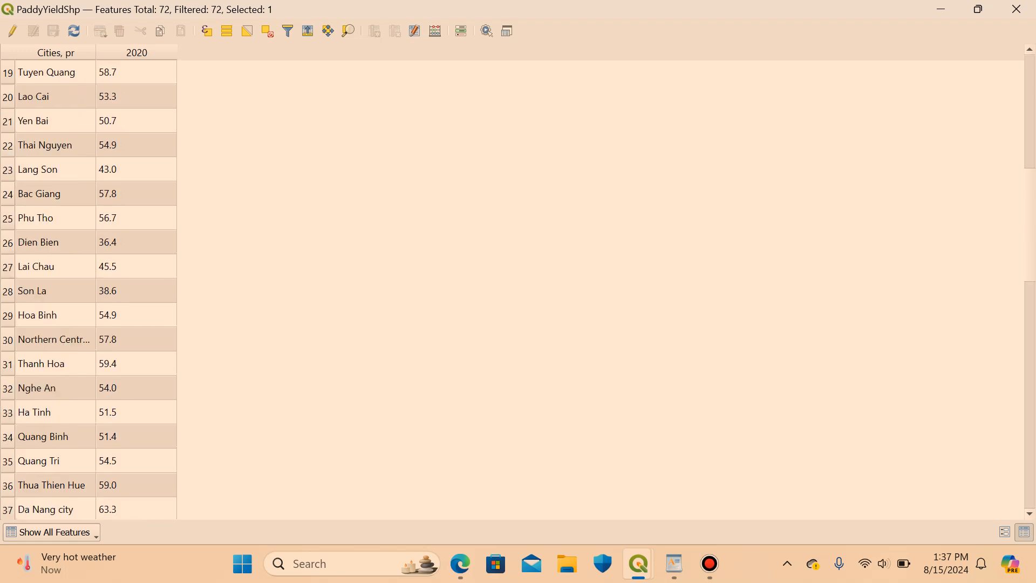
click(136, 193)
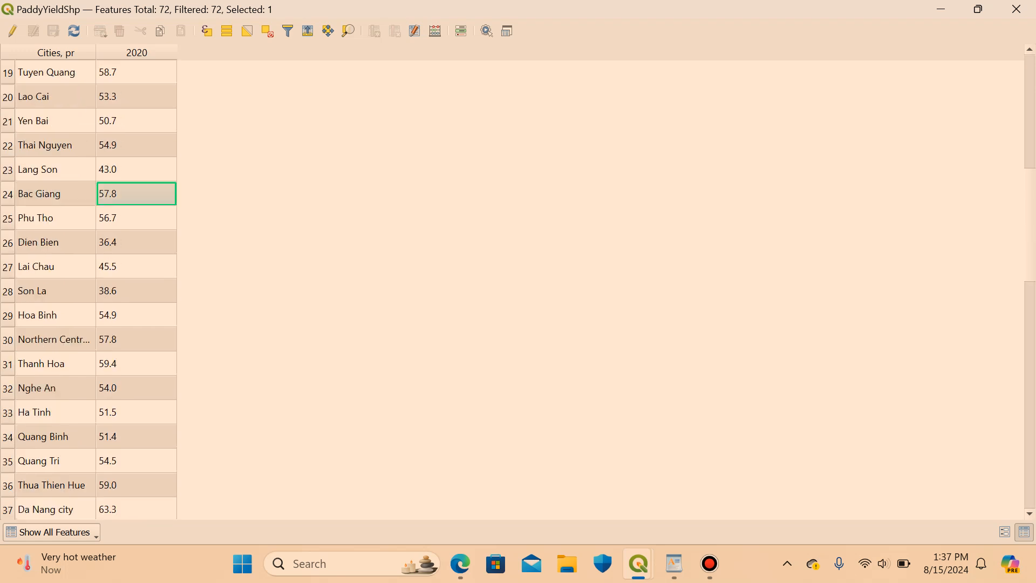
click(1016, 9)
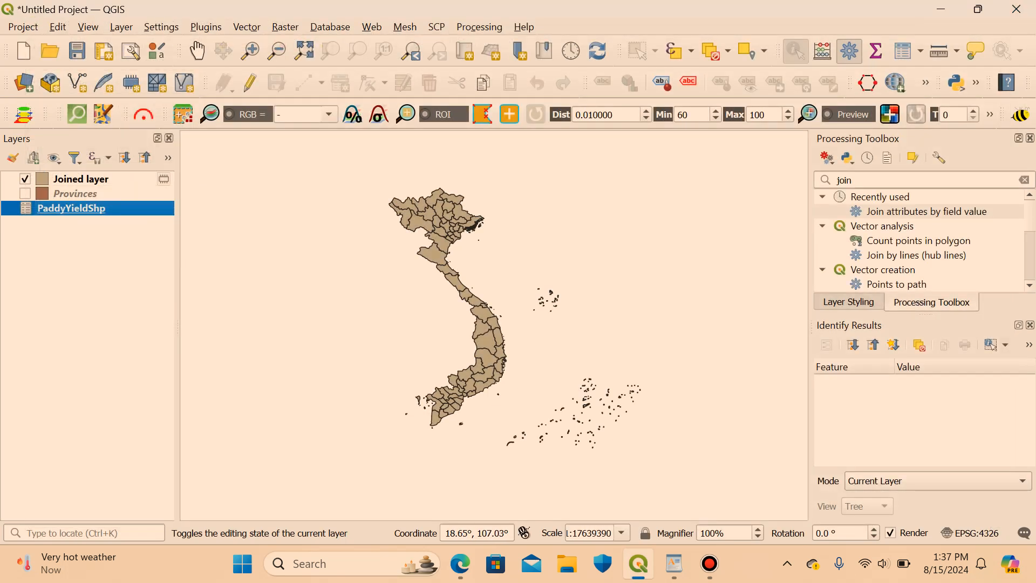
Switch to the WordPad notes and highlight Get data, Prepare data and the non-matching feature names entry.
click(674, 563)
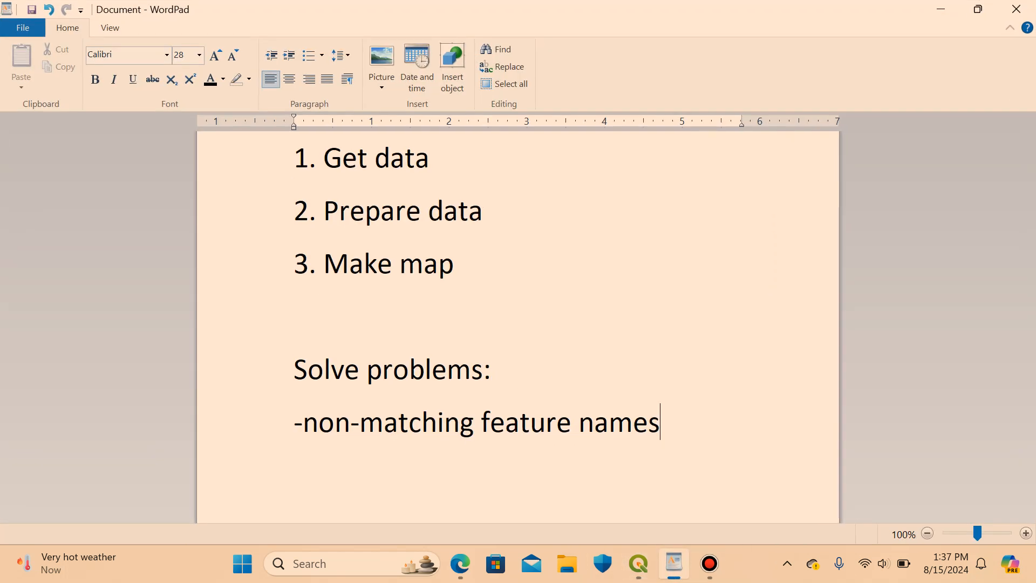
drag(429, 158, 324, 158)
drag(483, 211, 324, 211)
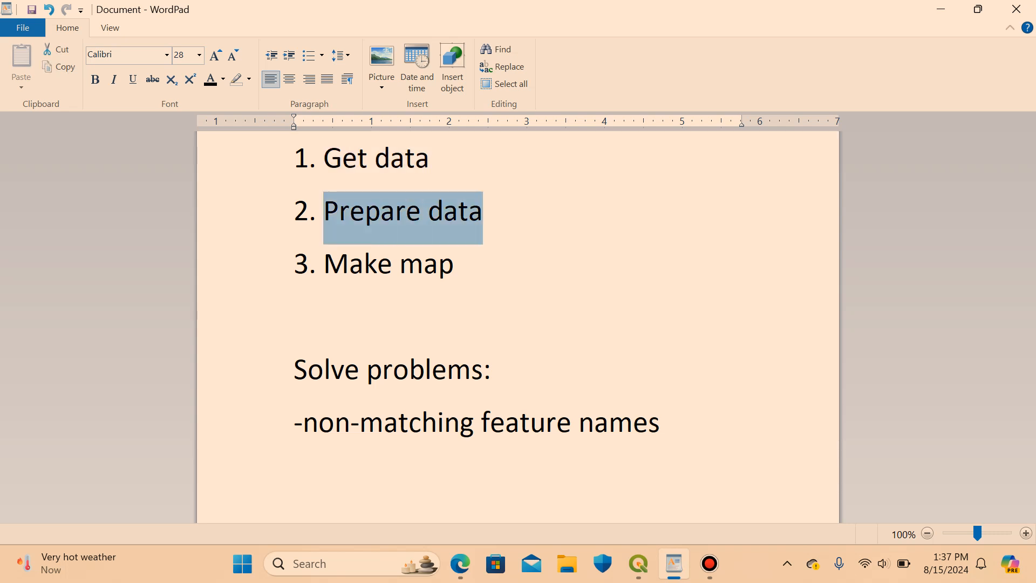
drag(303, 422, 659, 423)
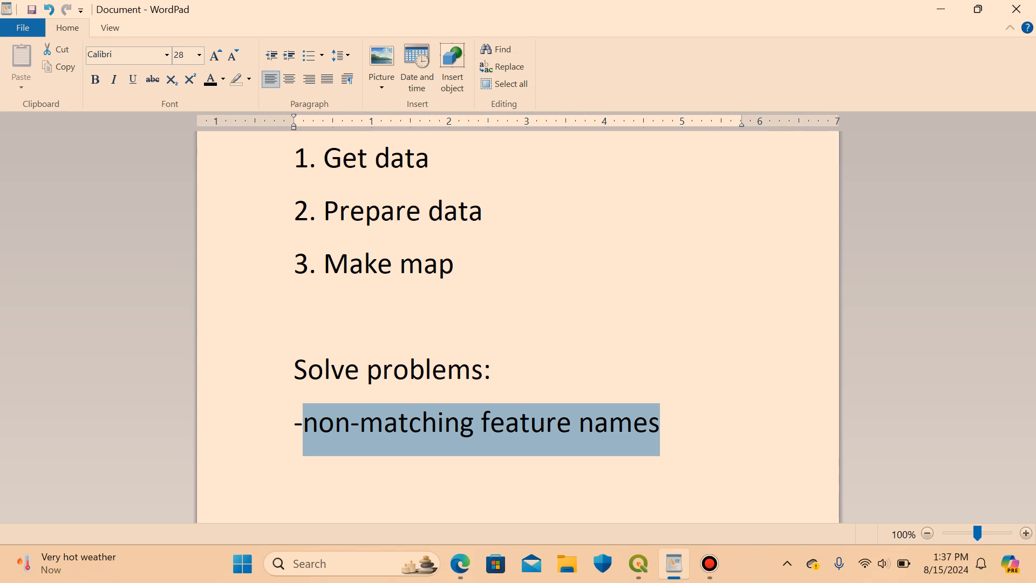
Add the line "-non-editable csv file" under the non-matching feature names entry in the Solve problems list.
click(660, 423)
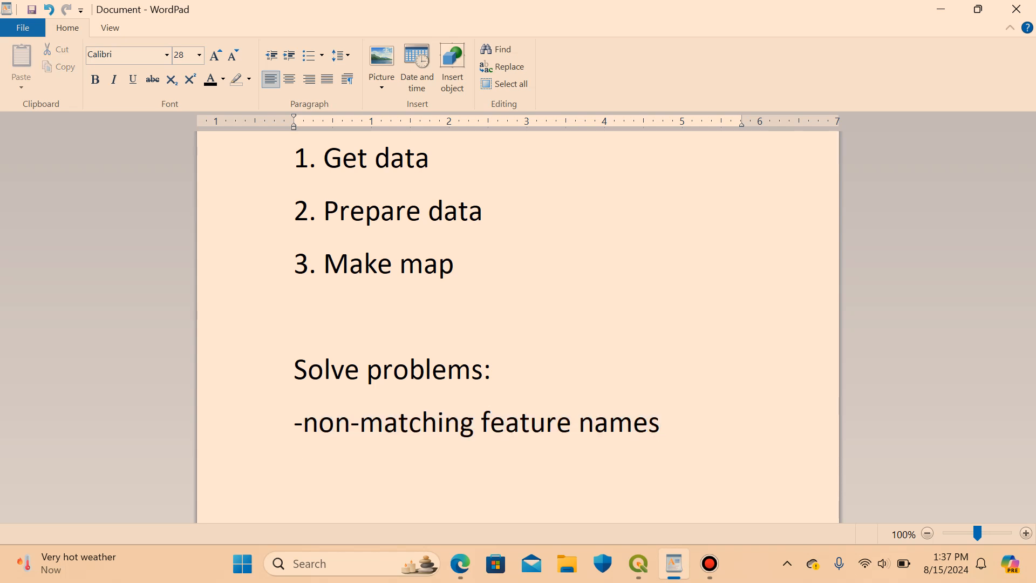
key(Return)
text(-non-ed)
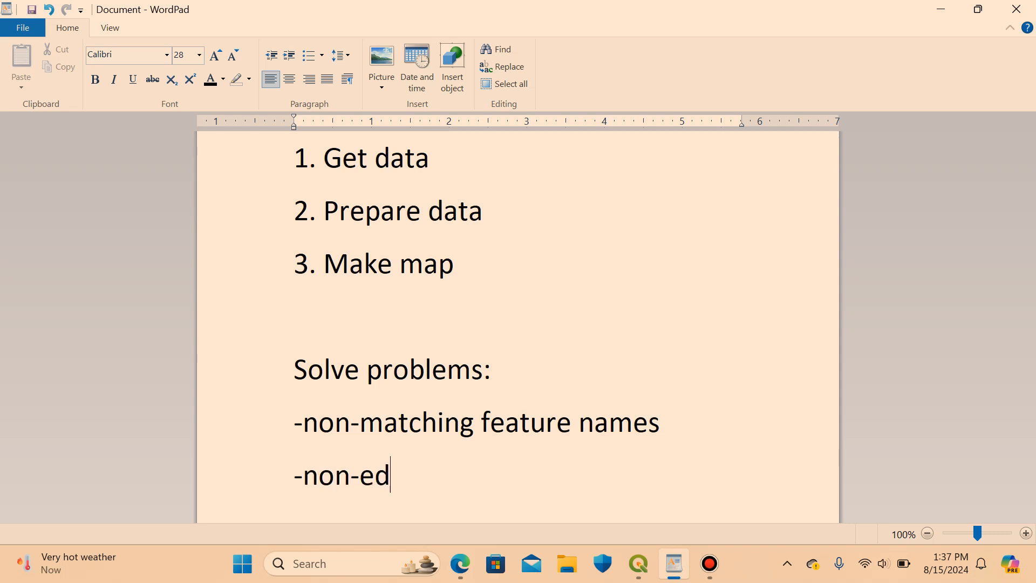
text(itable c)
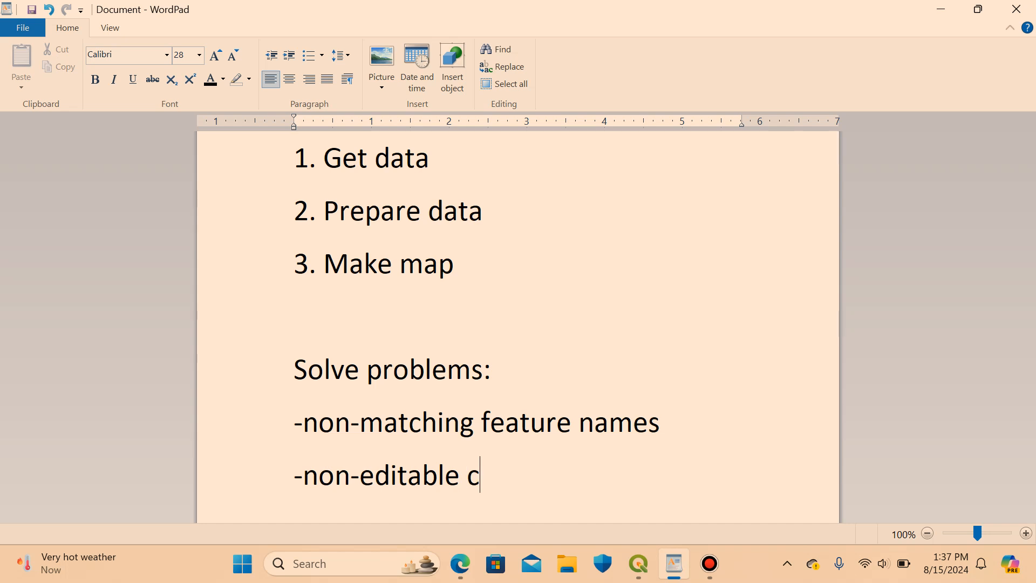
text(sv file)
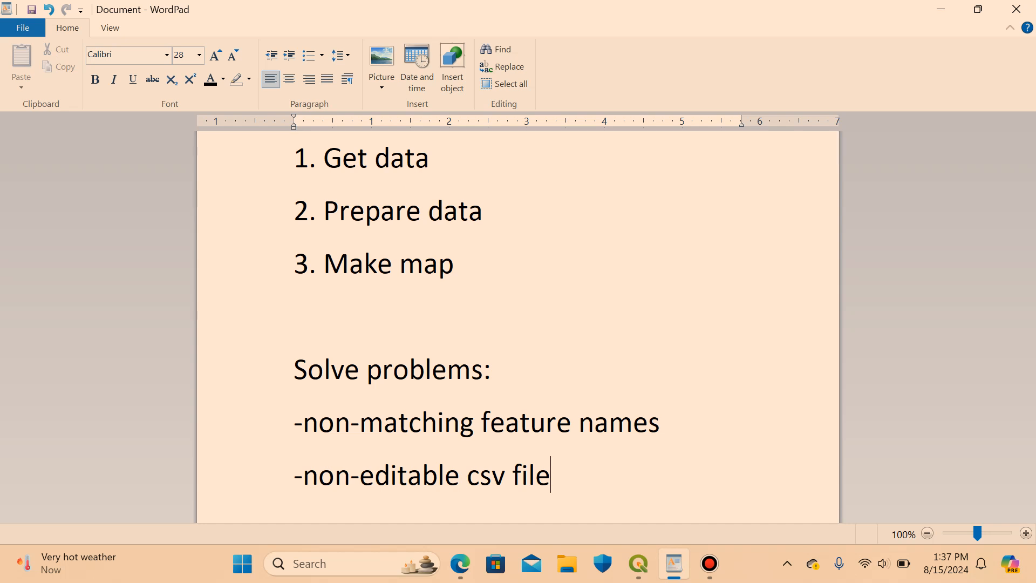
drag(551, 476, 296, 429)
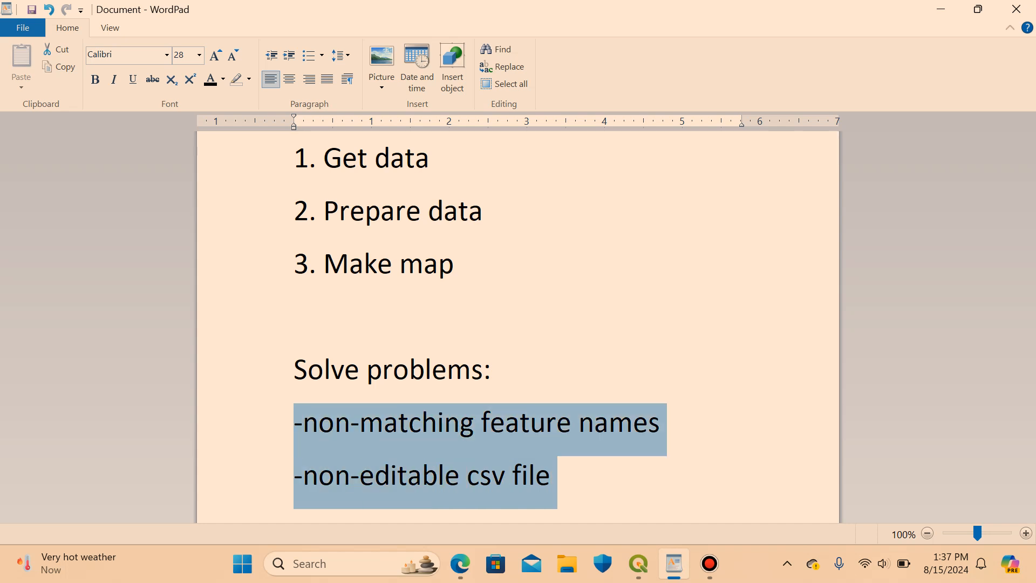
click(552, 476)
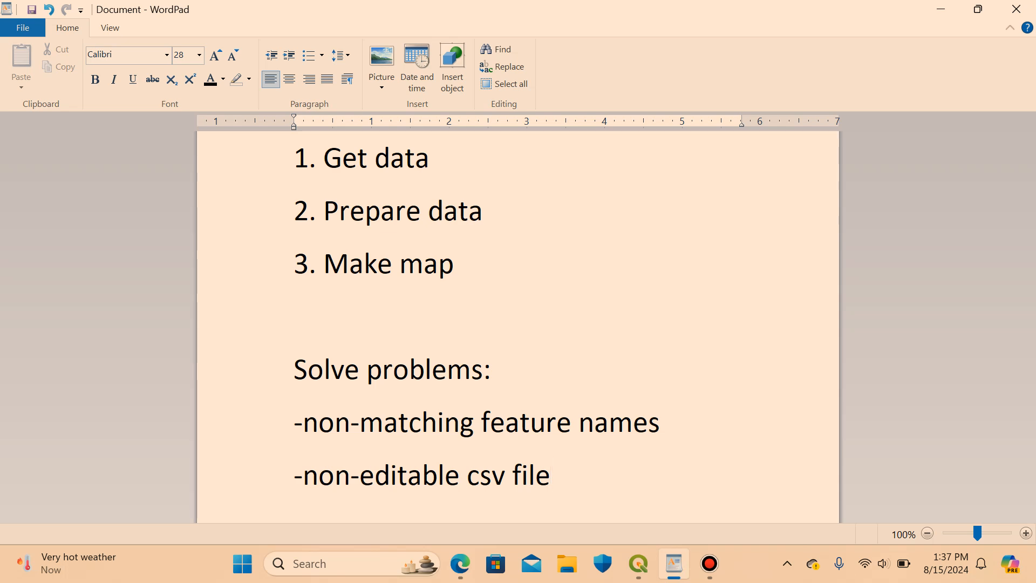
Highlight the Make map entry in the WordPad notes and return to the Joined layer map in QGIS.
click(939, 10)
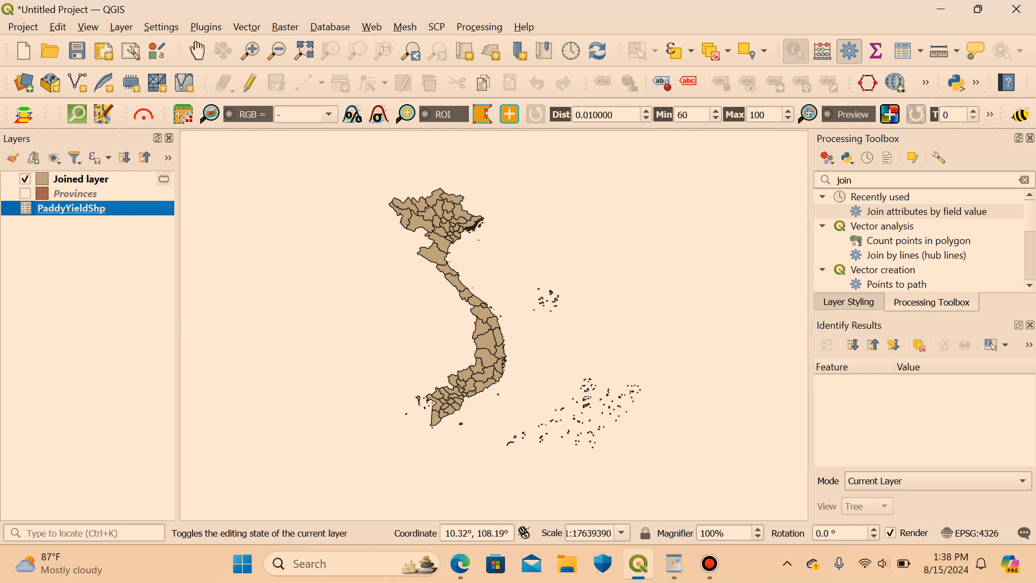
click(674, 564)
drag(455, 267, 325, 268)
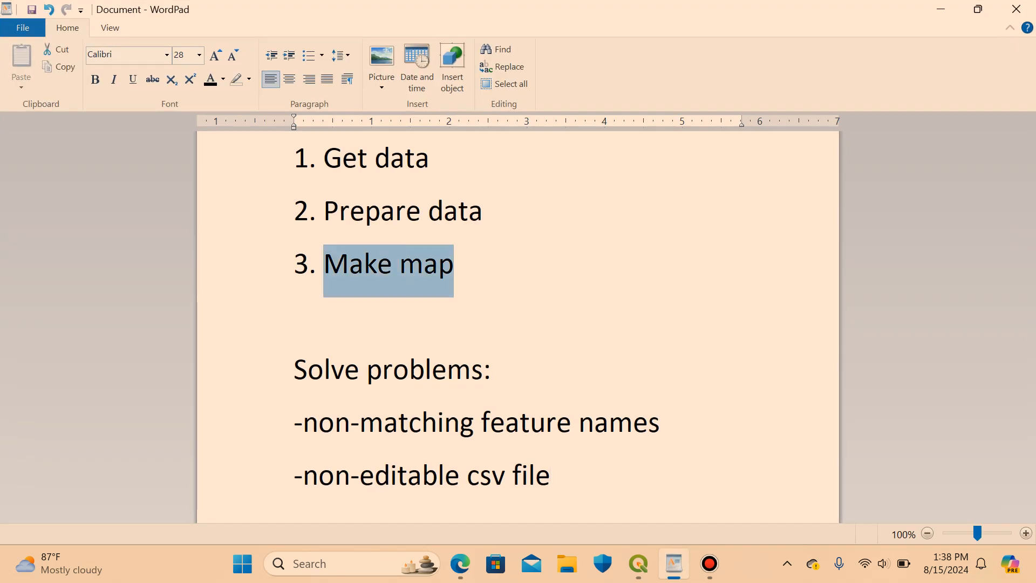
click(941, 10)
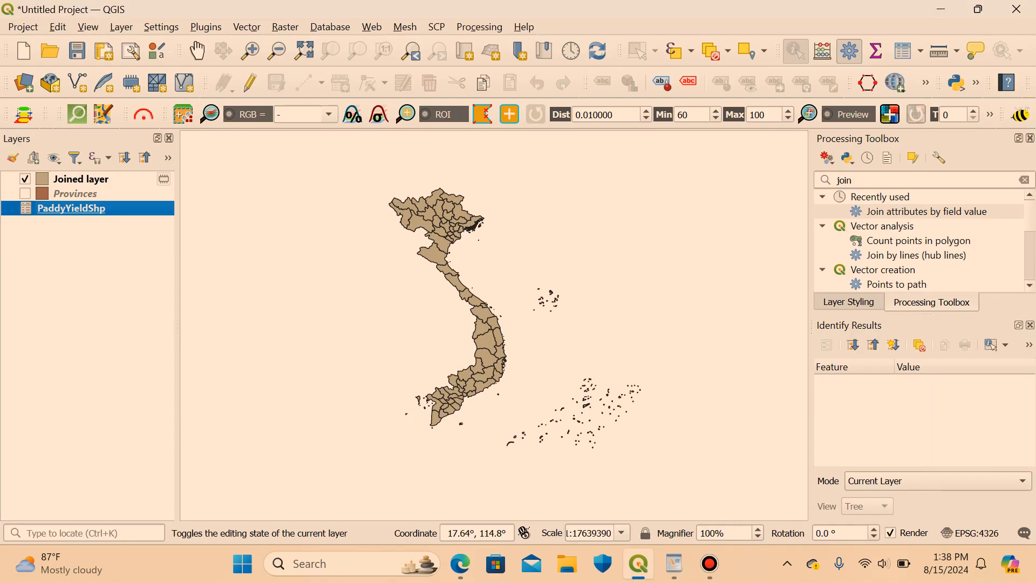
scroll(421, 264, up, 1)
scroll(421, 265, down, 1)
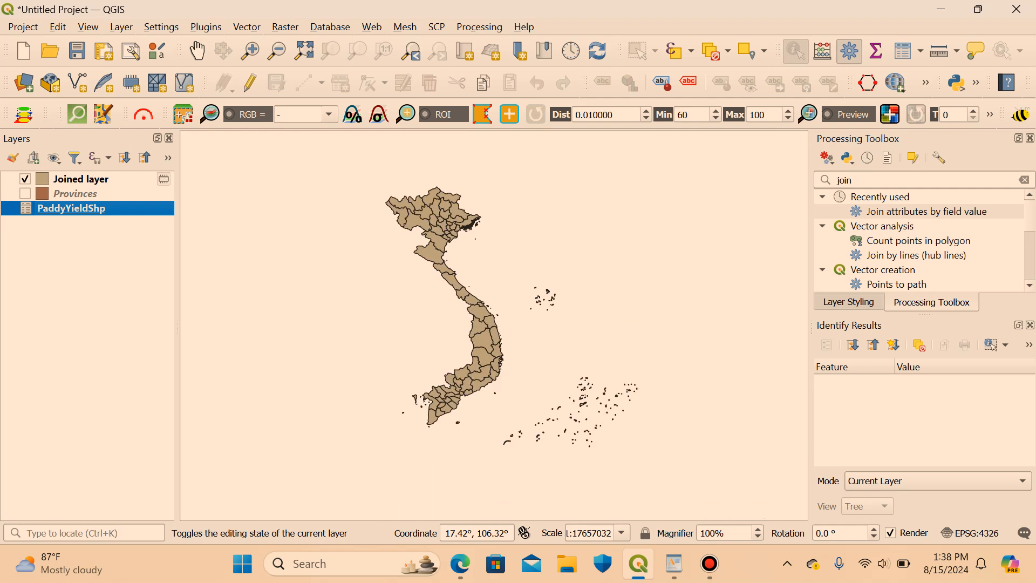
Try graduated symbology on the Joined layer and check which fields are offered as its value.
right_click(40, 209)
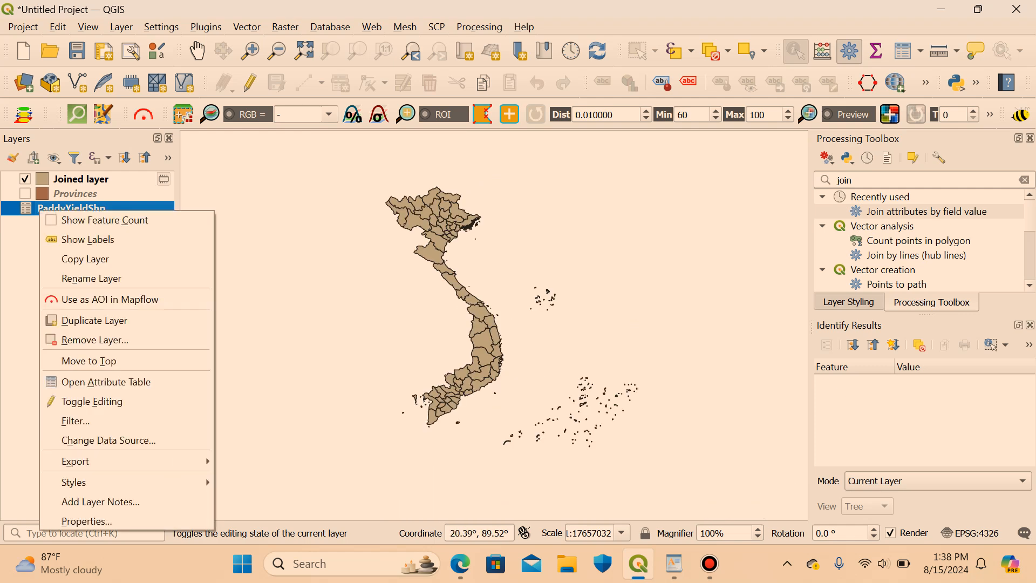
click(21, 351)
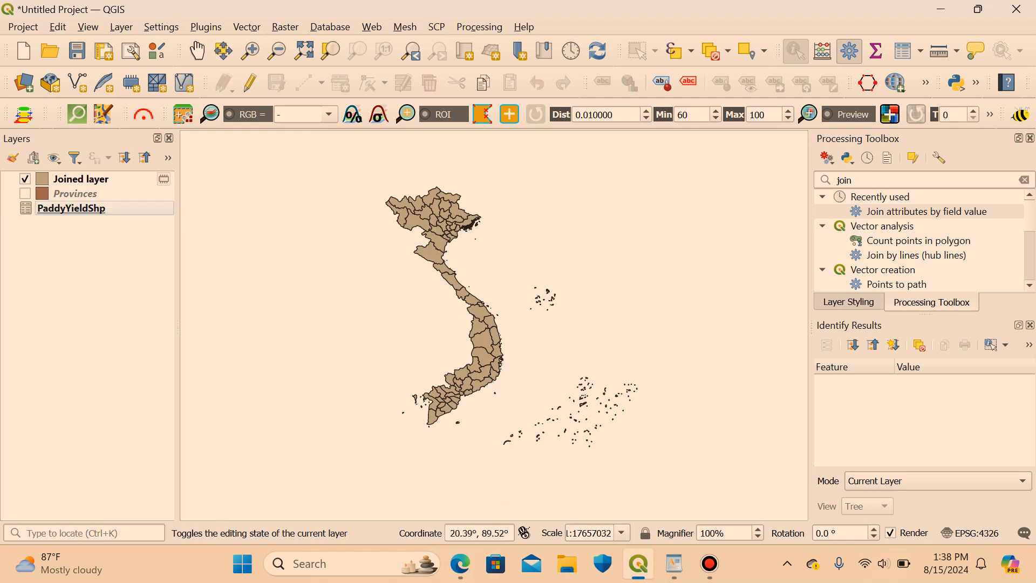
right_click(81, 178)
click(140, 429)
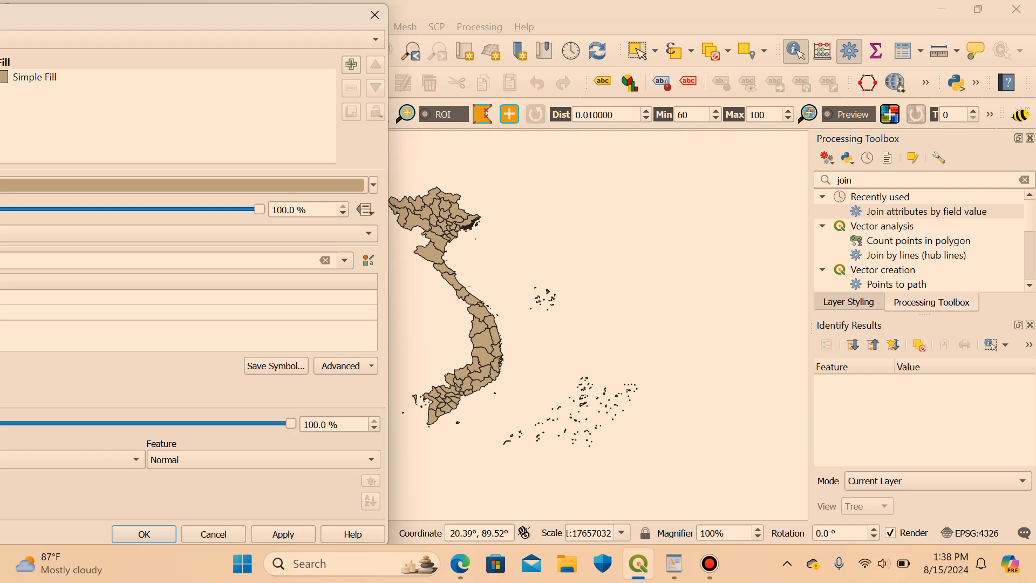
drag(178, 15, 774, 14)
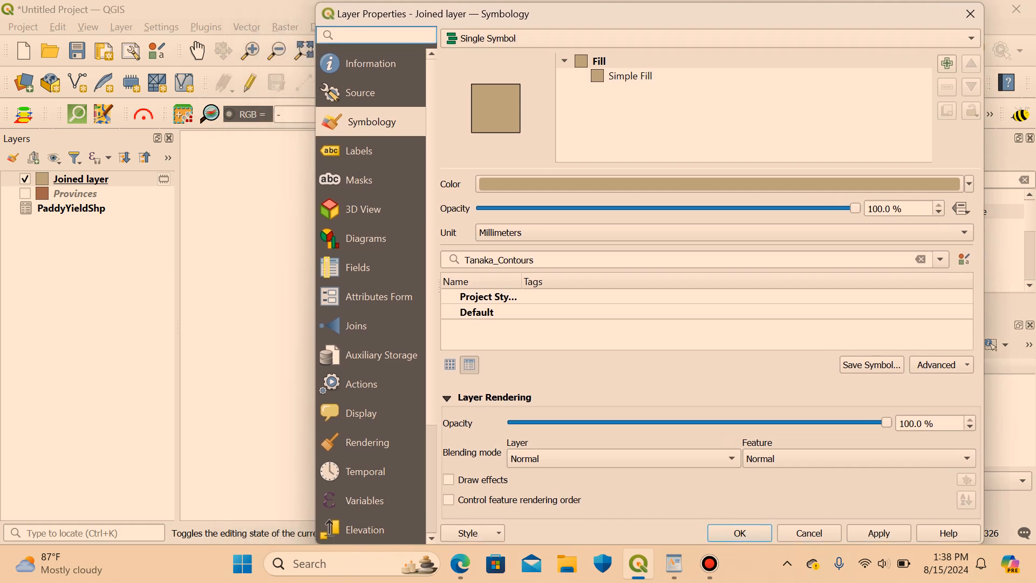
click(710, 39)
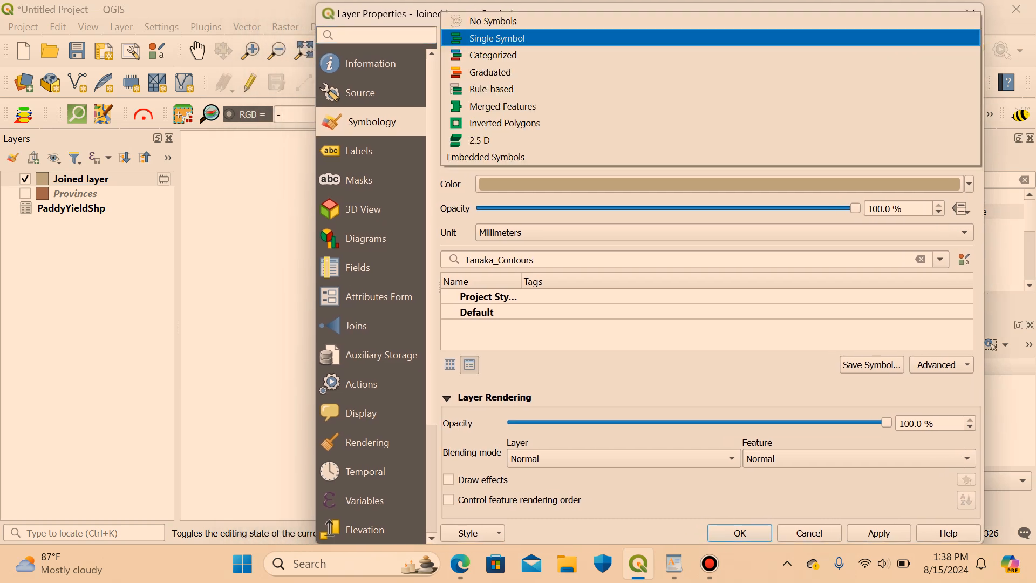
click(490, 73)
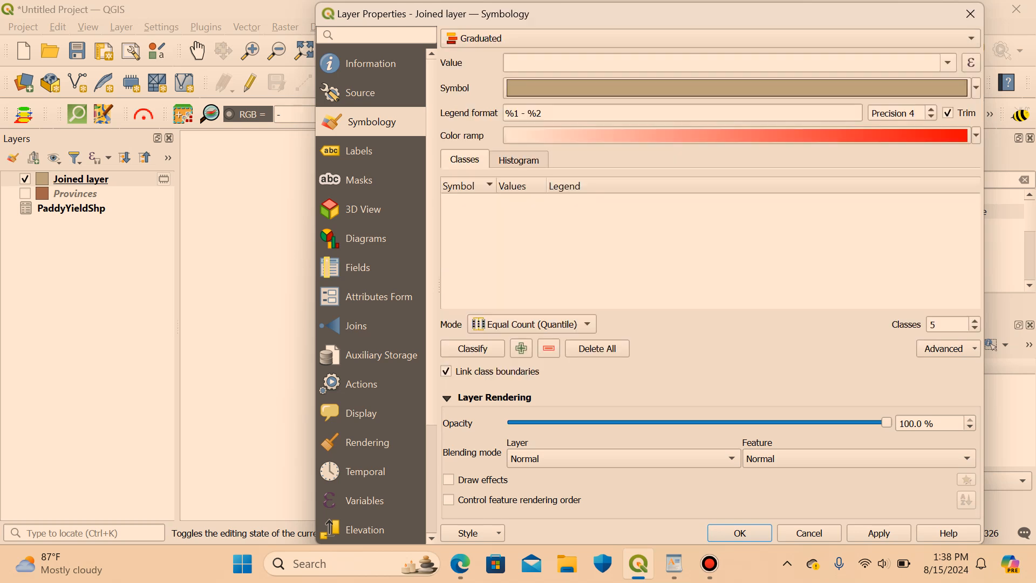
click(948, 64)
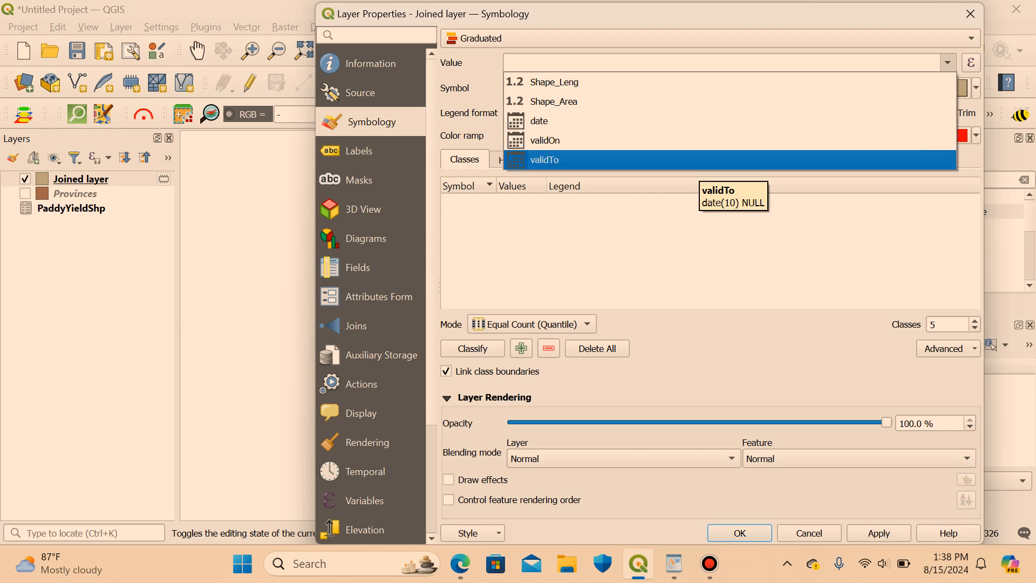
key(Escape)
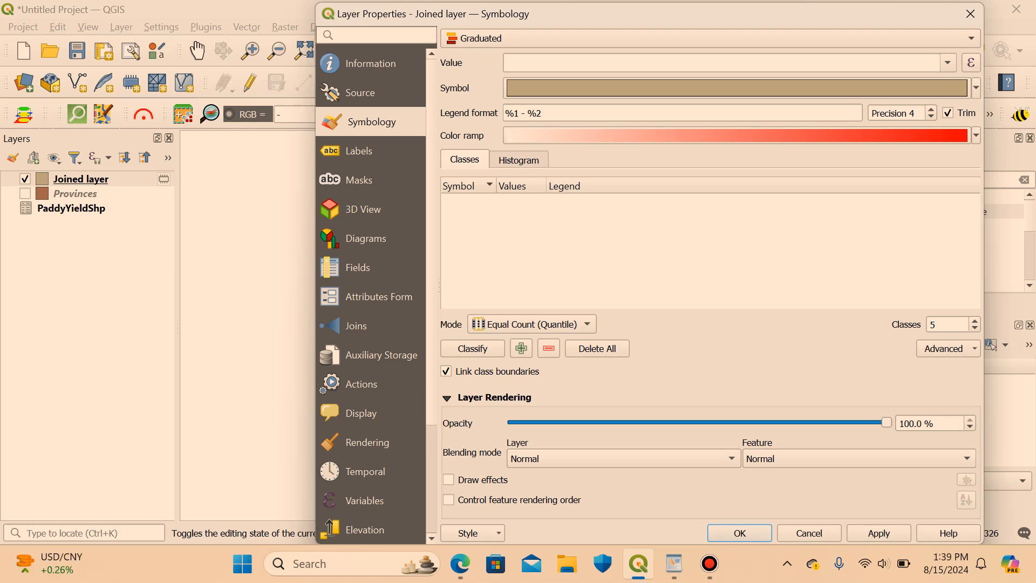
Try categorized symbology on the Joined layer, look for the 2020 field among its values, and close the properties without applying.
click(711, 39)
key(Up)
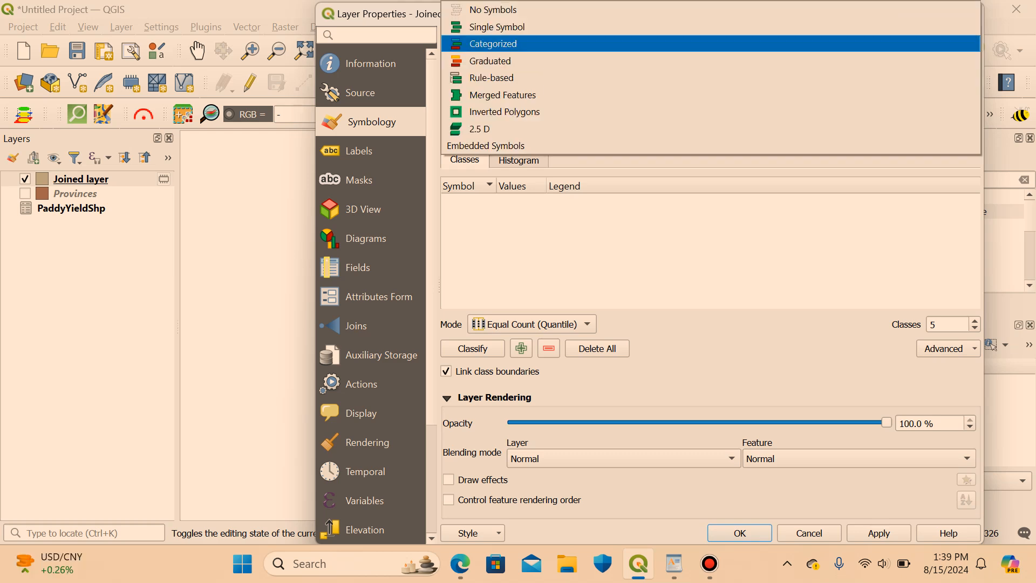
key(Return)
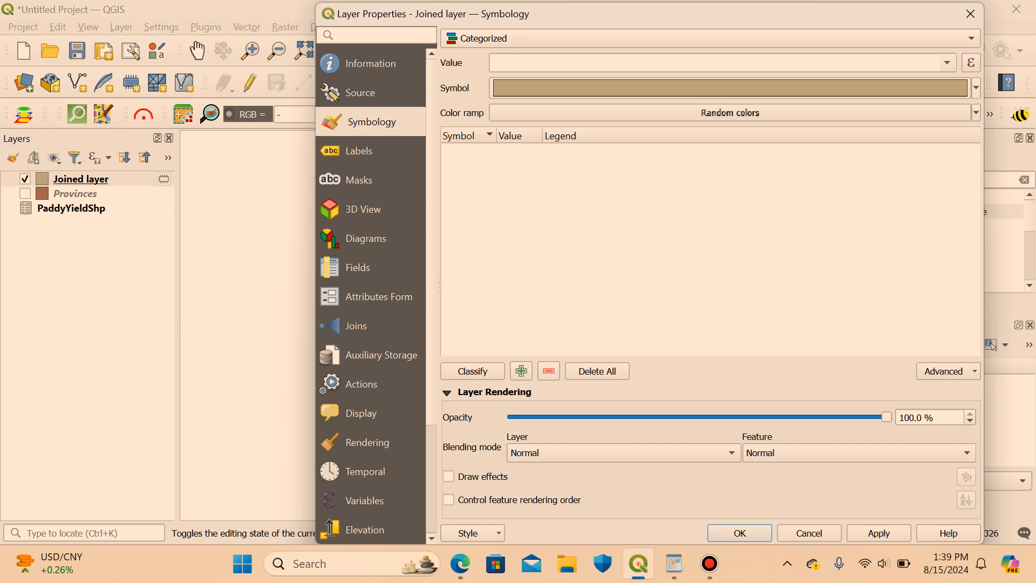
click(947, 63)
scroll(718, 179, down, 3)
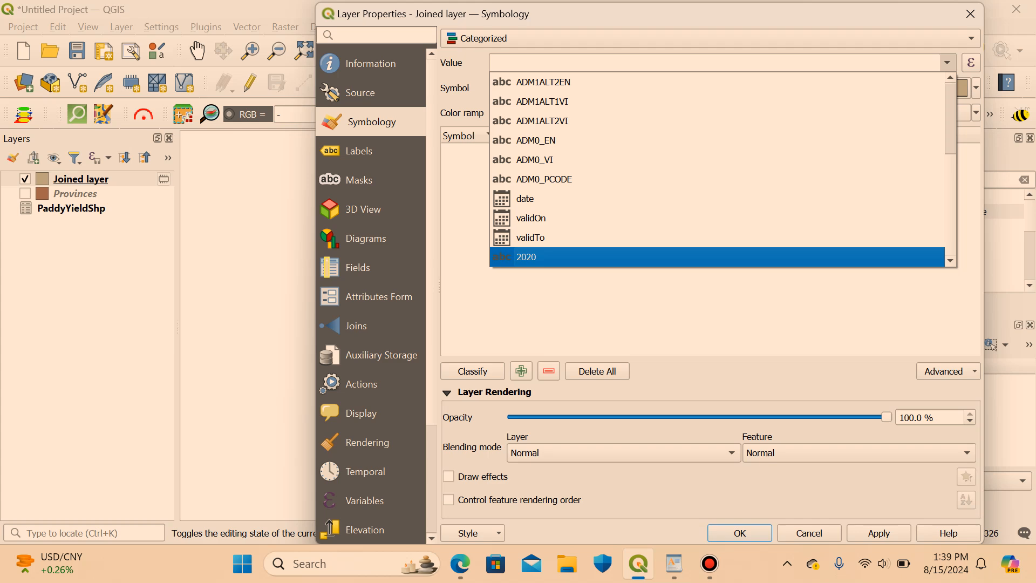
key(Up)
key(Up)
key(Up)
key(Up)
key(Up)
key(Up)
key(Up)
key(Up)
key(Up)
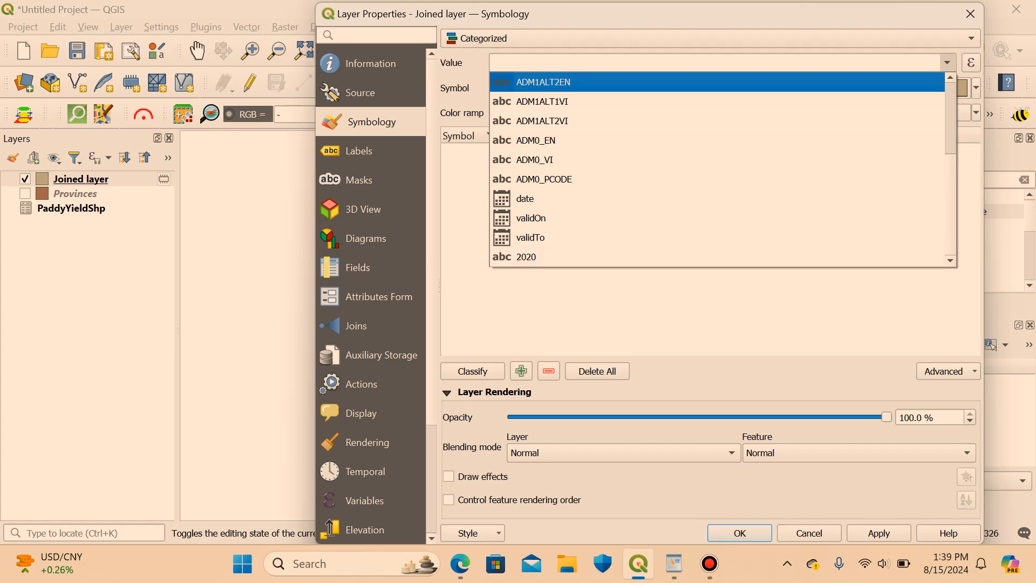
click(971, 14)
click(970, 14)
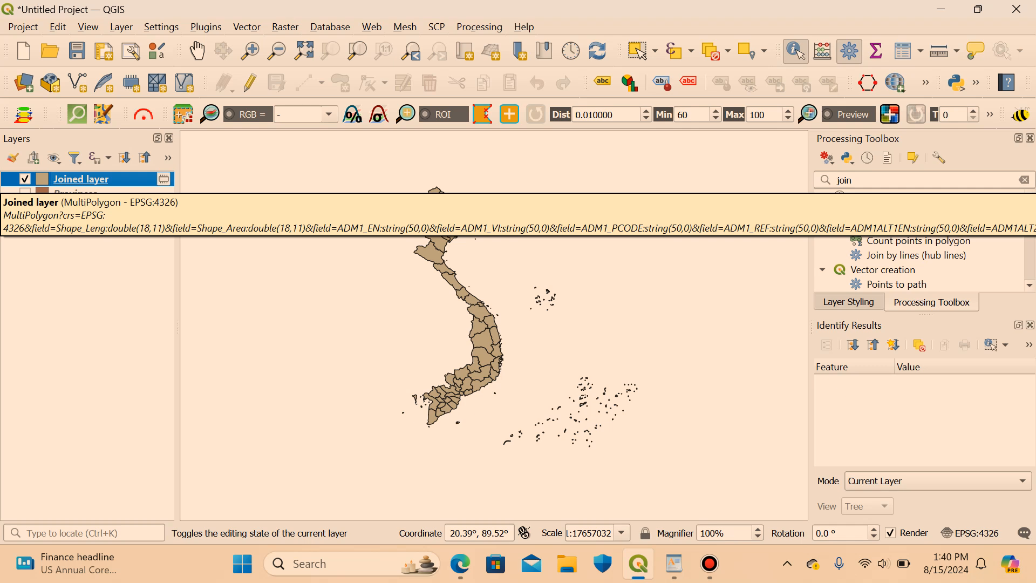
mouse_move(518, 2)
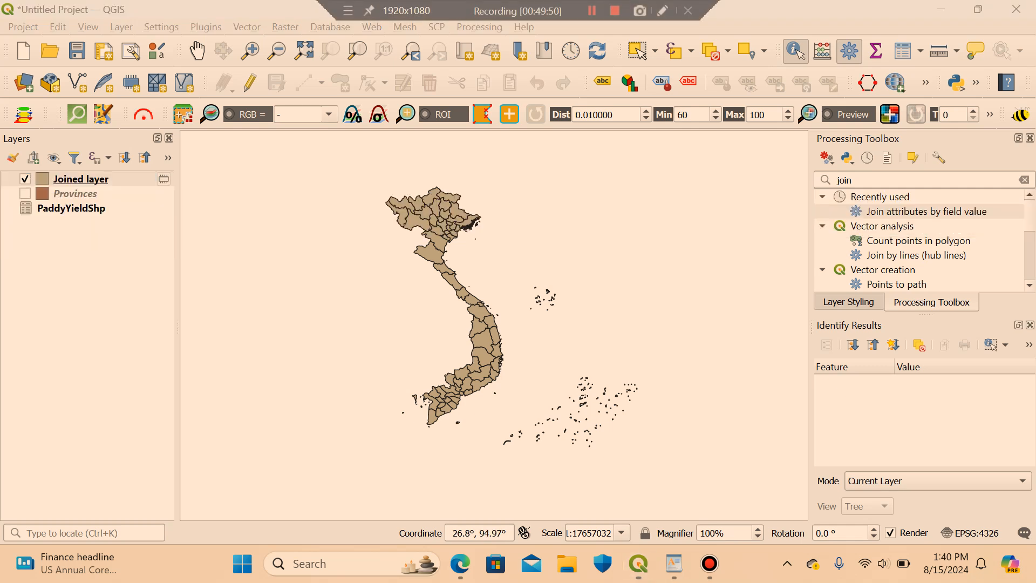
click(591, 11)
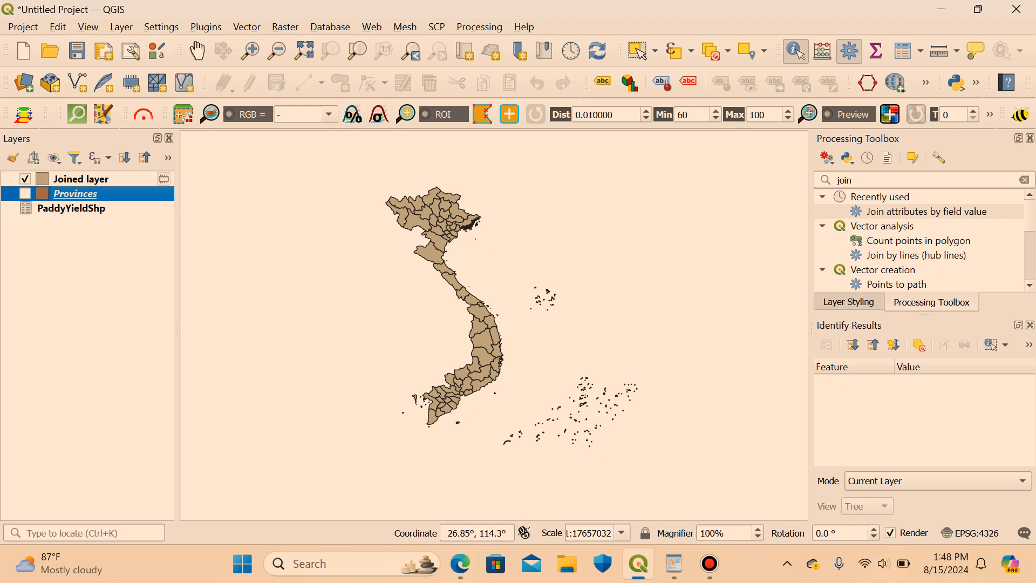
Open the Joined layer's attribute table and examine how the values in the 2020 column are stored.
mouse_move(589, 3)
right_click(70, 178)
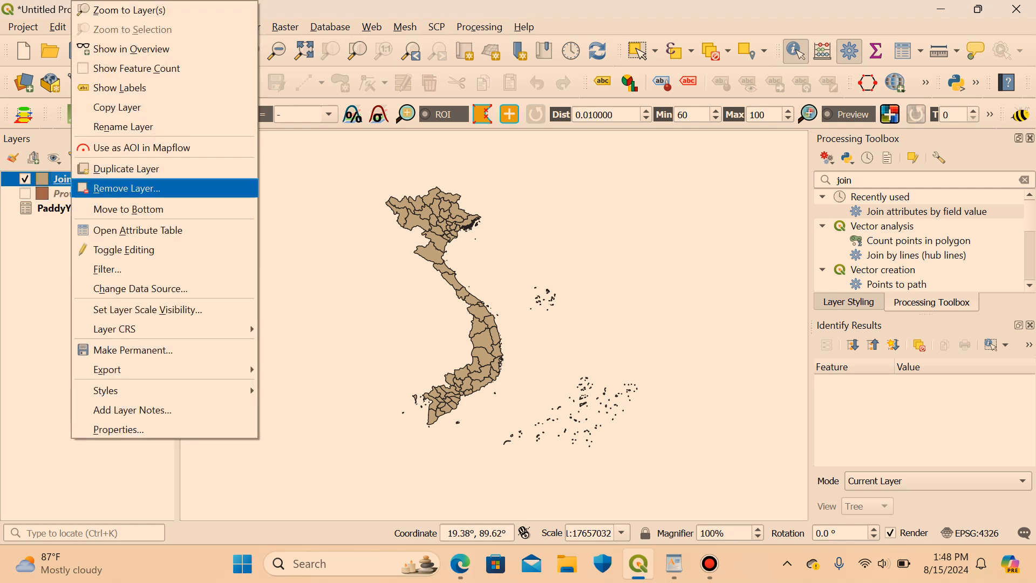
click(108, 230)
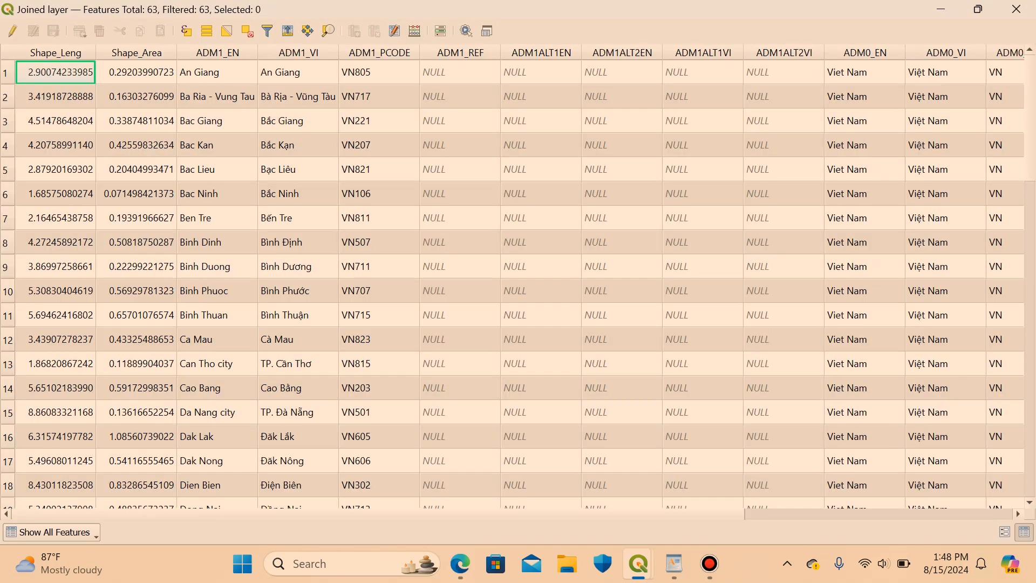
scroll(518, 284, right, 6)
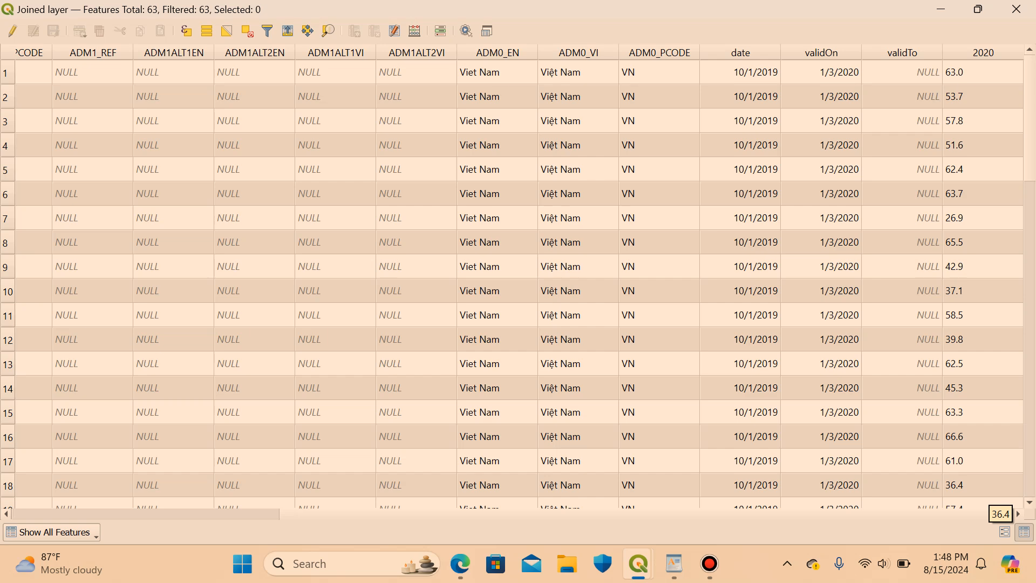
click(983, 72)
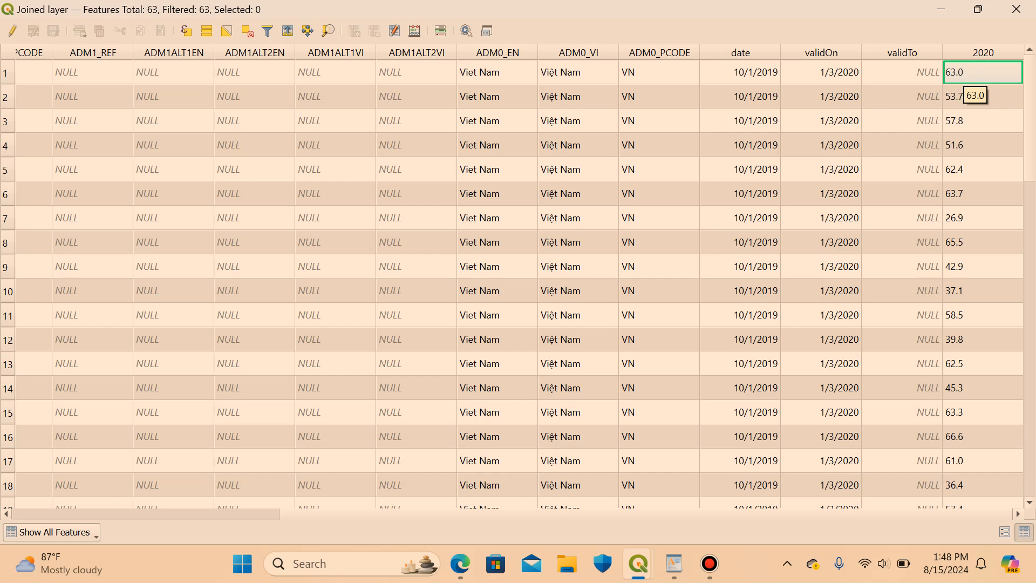
click(978, 9)
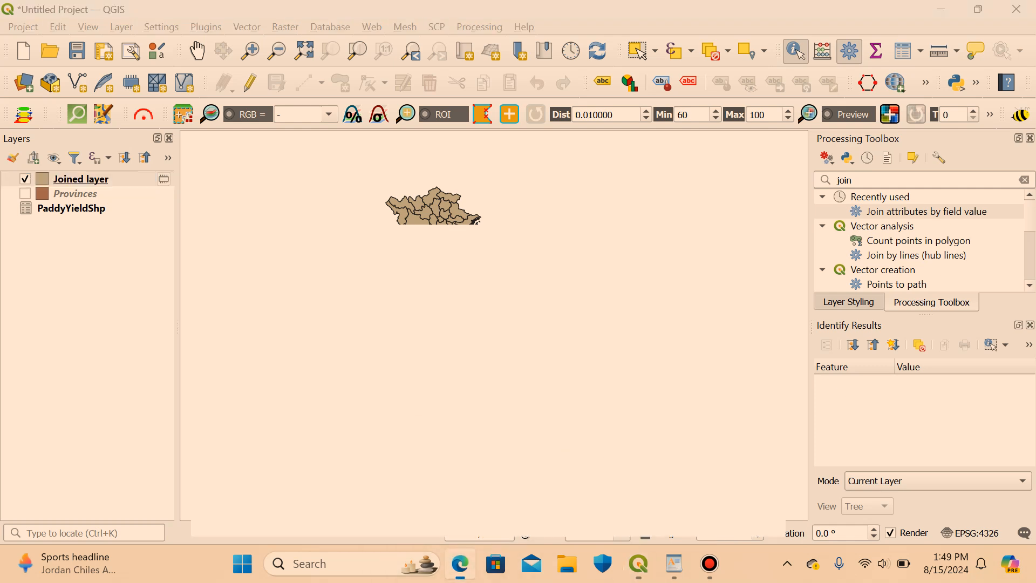
Switch to Edge and search the web for "qgis how to convert string to number".
click(460, 563)
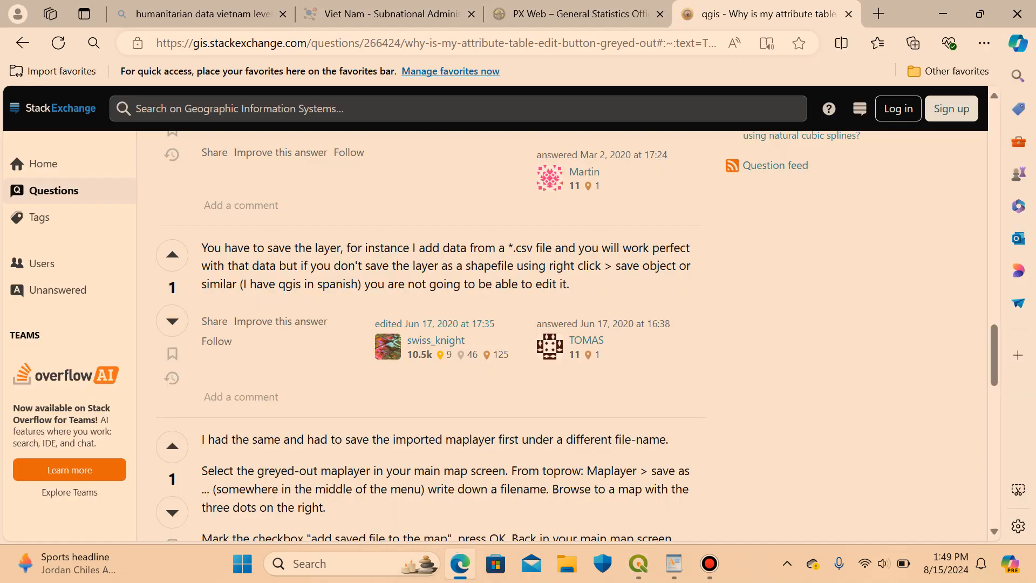
key(ctrl+l)
text(q)
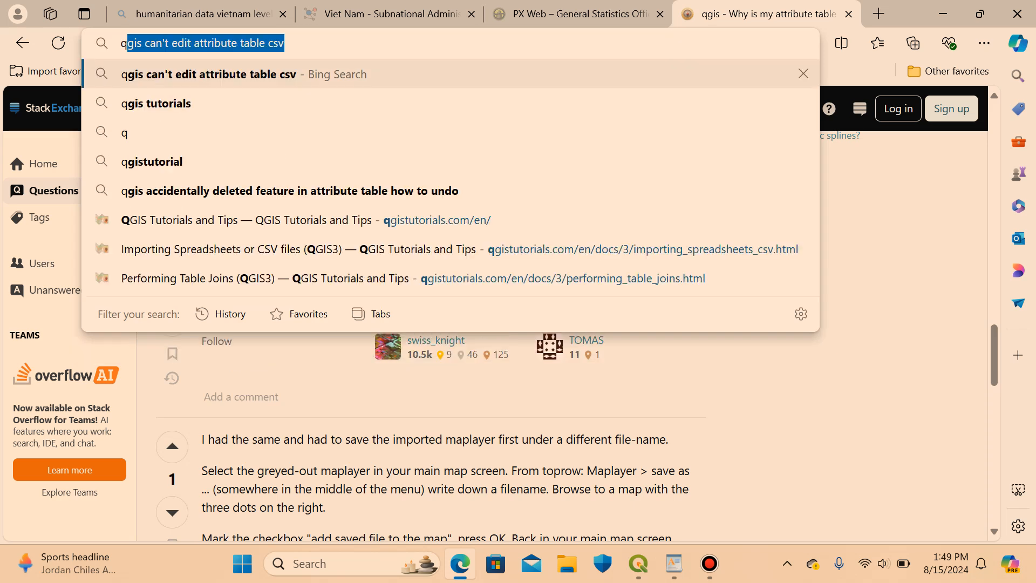
text(gis how to )
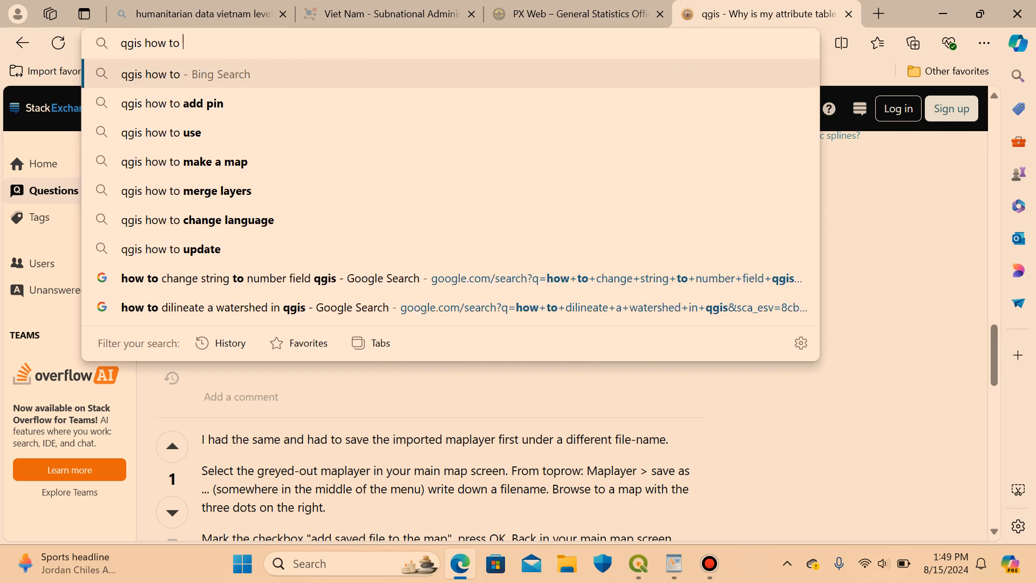
text(conve)
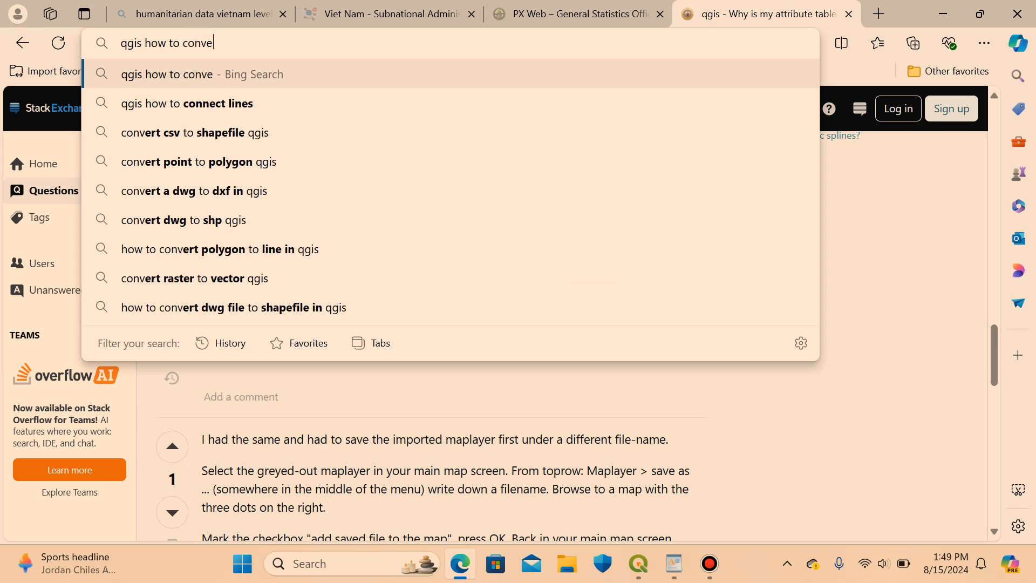
text(rt string )
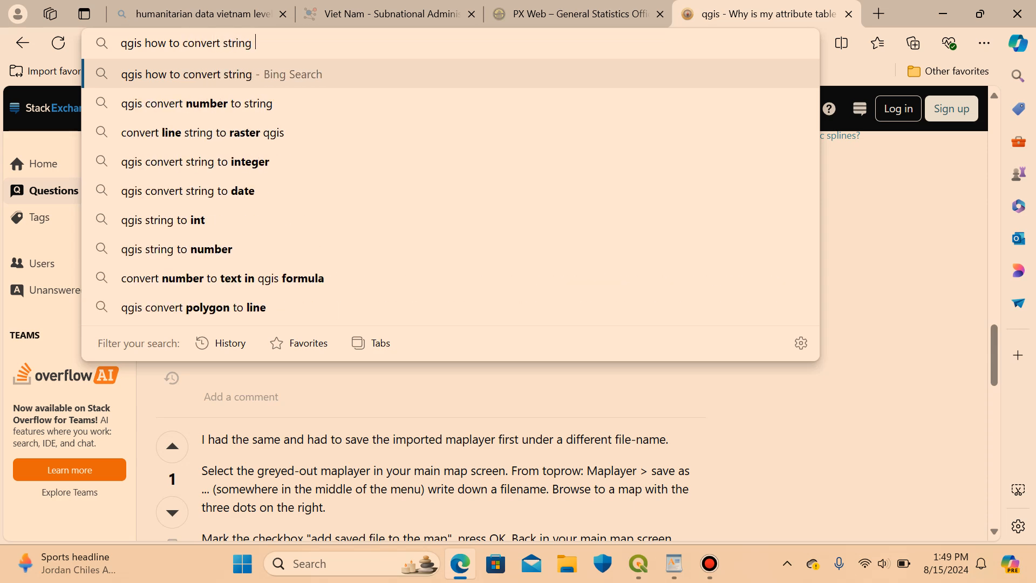
text(to number)
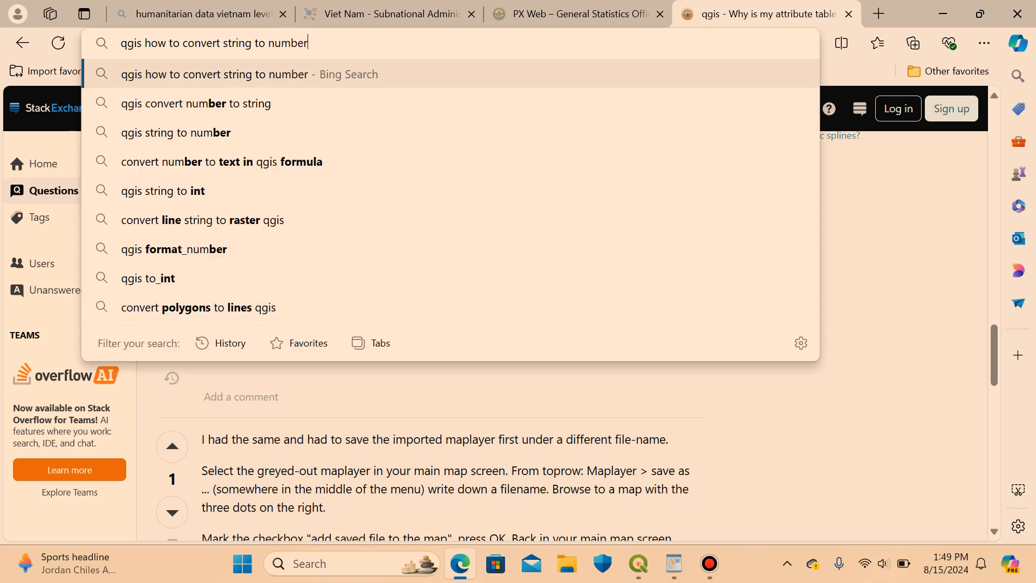
key(Return)
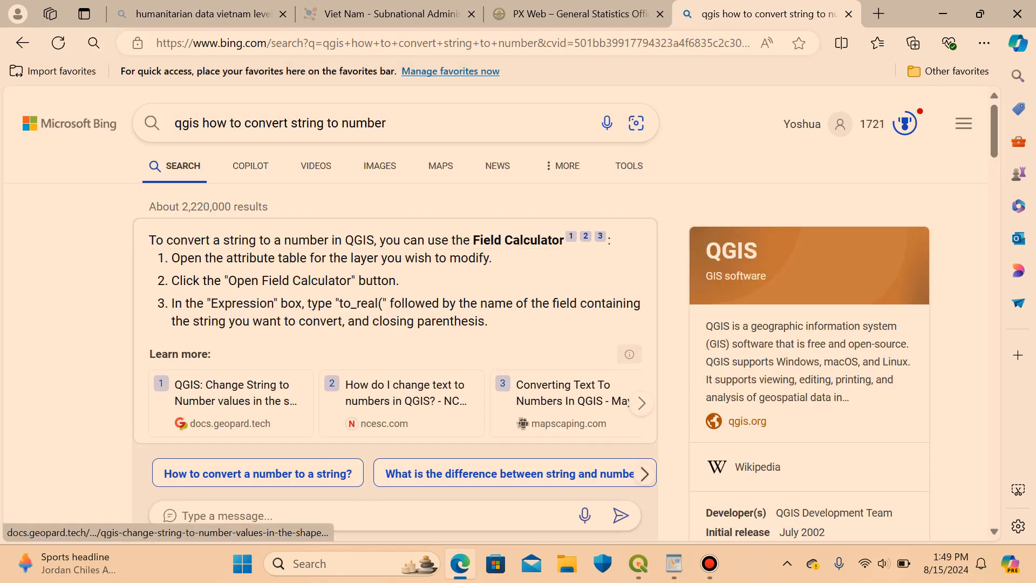
Open the Stack Exchange result "Convert String to Integer in QGIS tables" and read its answer on the conversion functions.
scroll(232, 400, down, 1)
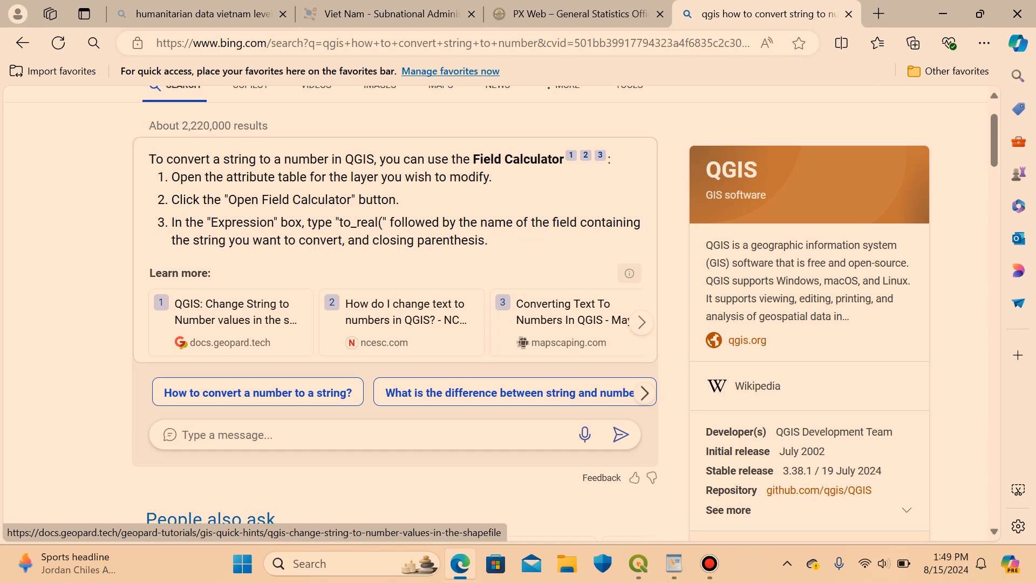
scroll(232, 470, down, 10)
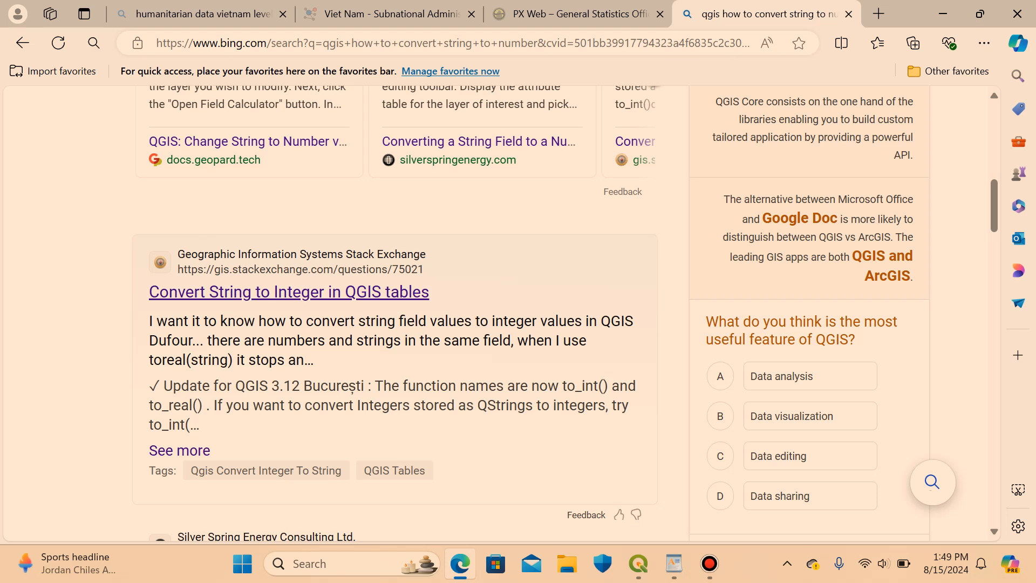
click(300, 292)
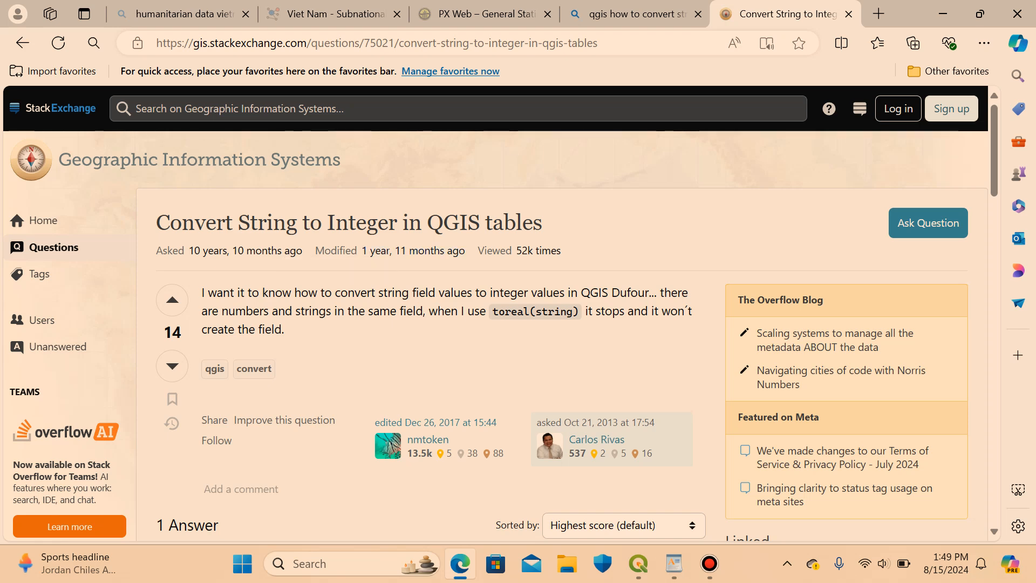
scroll(562, 335, down, 1)
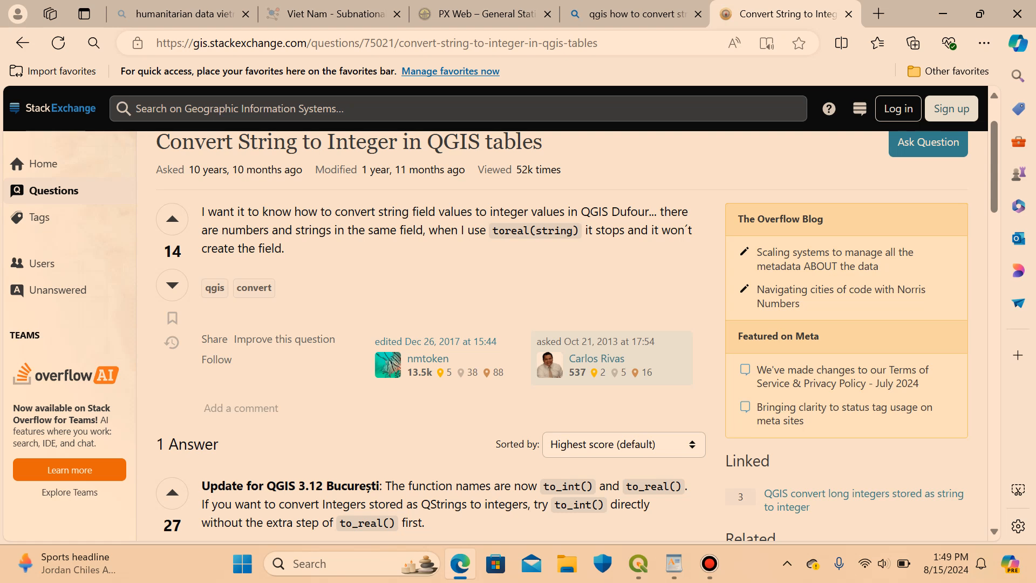
scroll(577, 330, down, 4)
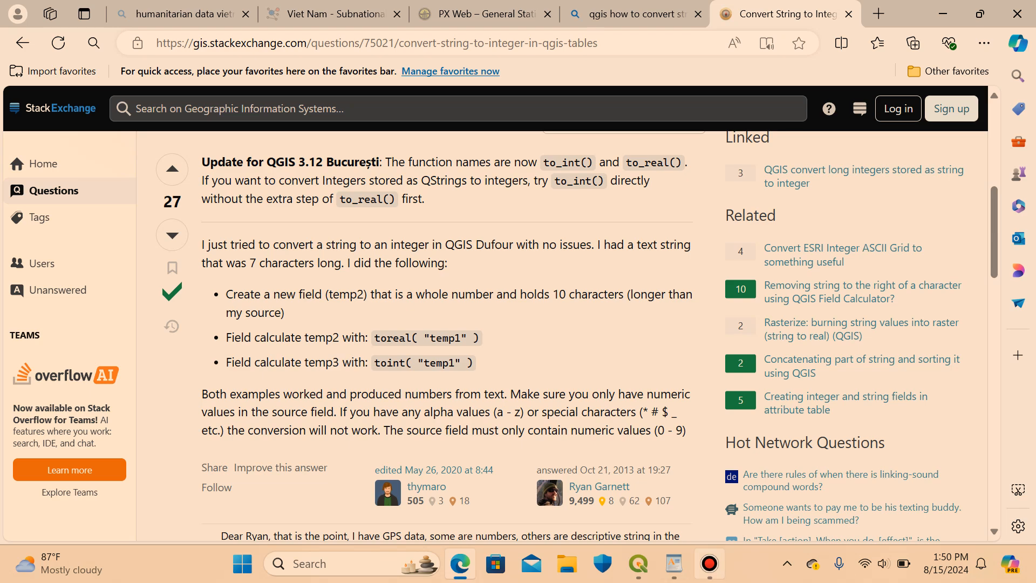
Return to QGIS, dismiss the data source manager, and bring back the Joined layer's attribute table.
mouse_move(639, 563)
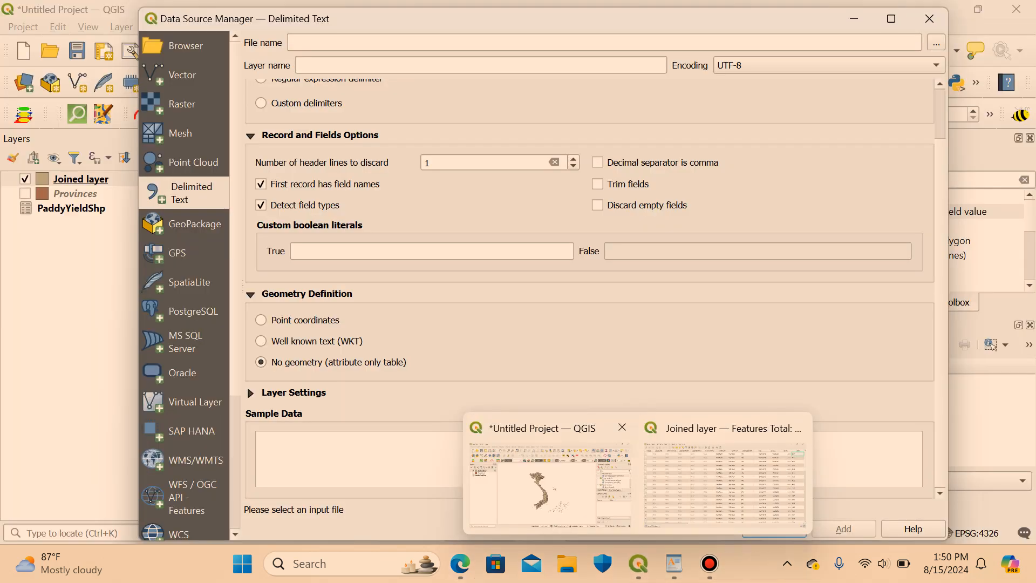
click(551, 484)
click(774, 528)
click(638, 563)
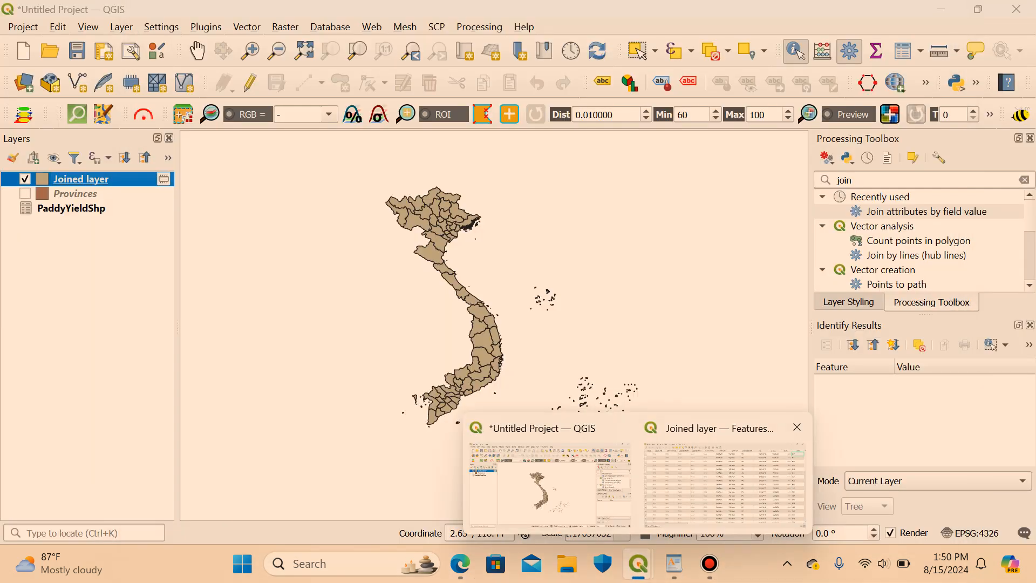
click(724, 483)
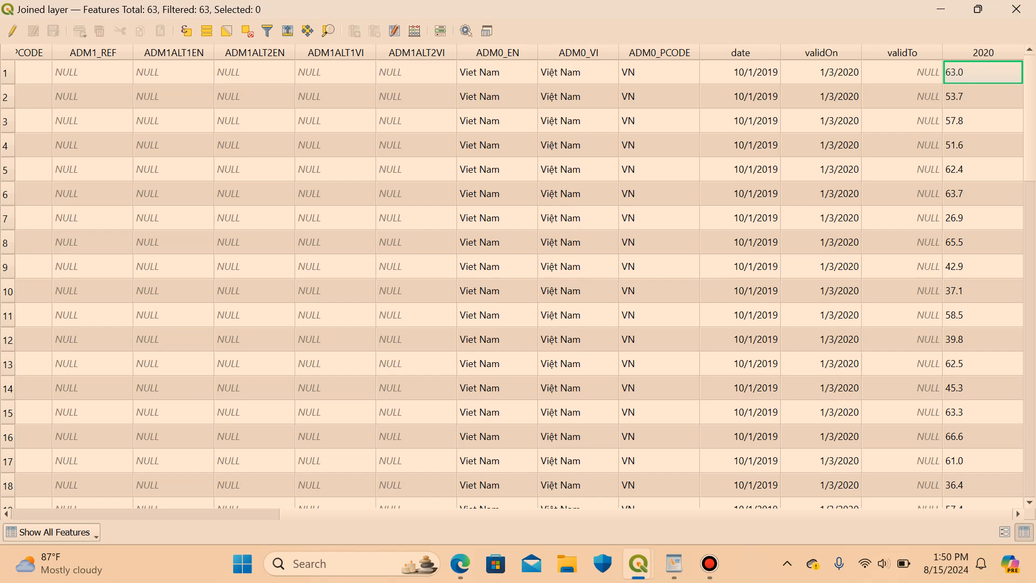
Set up a new decimal number (real) field named Yield with precision 1 in the Joined layer's Field Calculator.
click(414, 31)
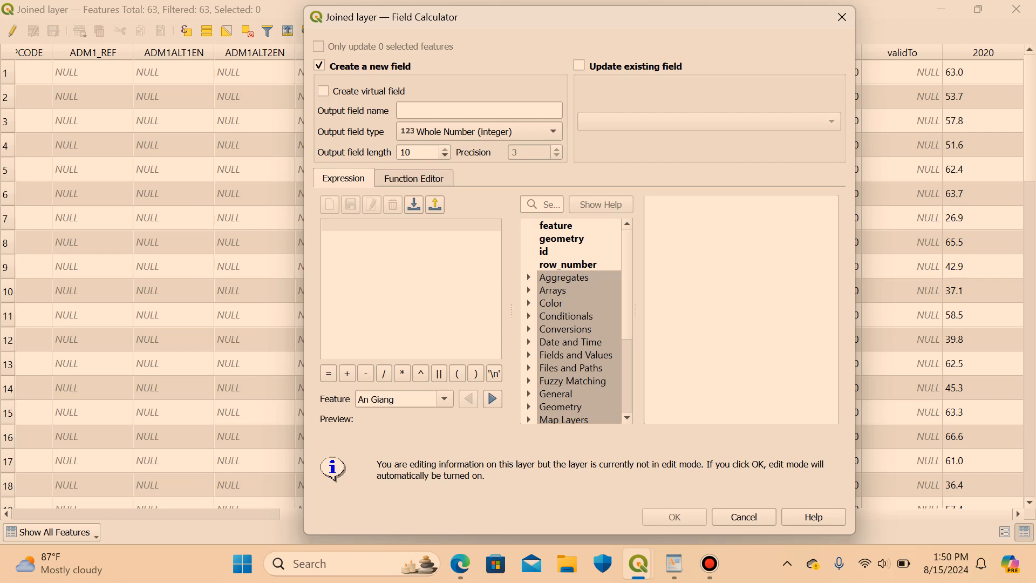
click(479, 111)
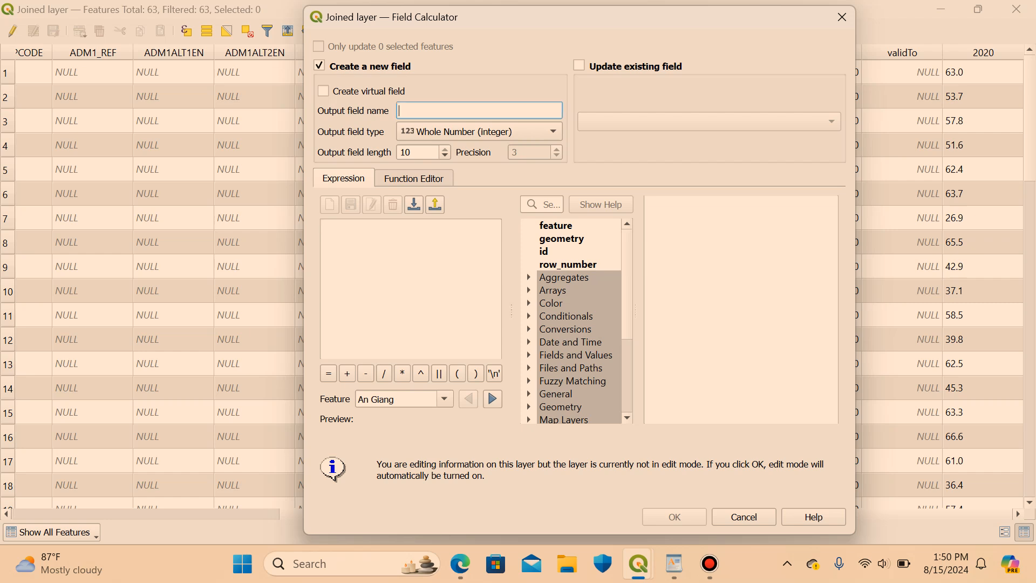
text(Yield)
click(479, 132)
key(Down)
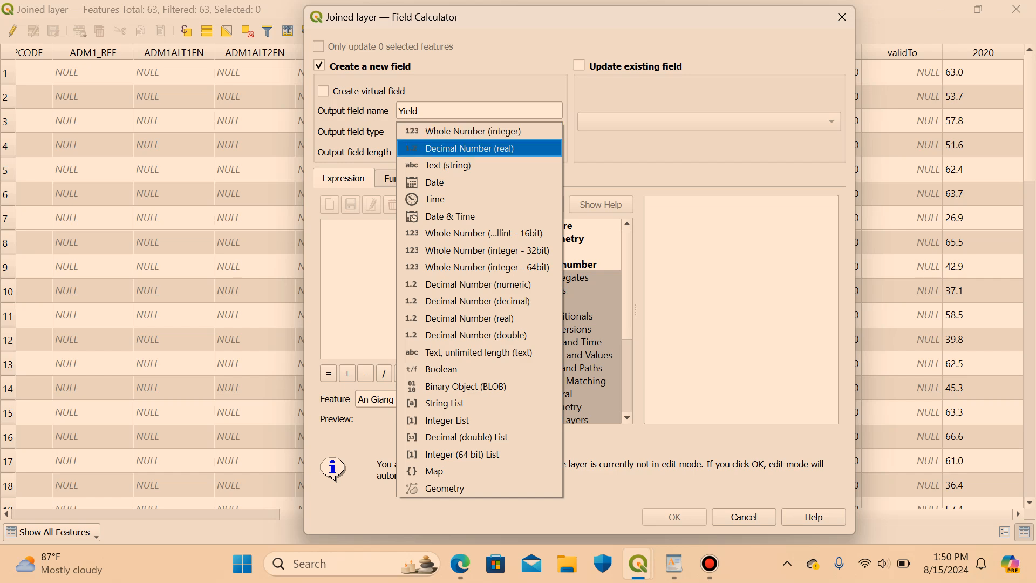
key(Return)
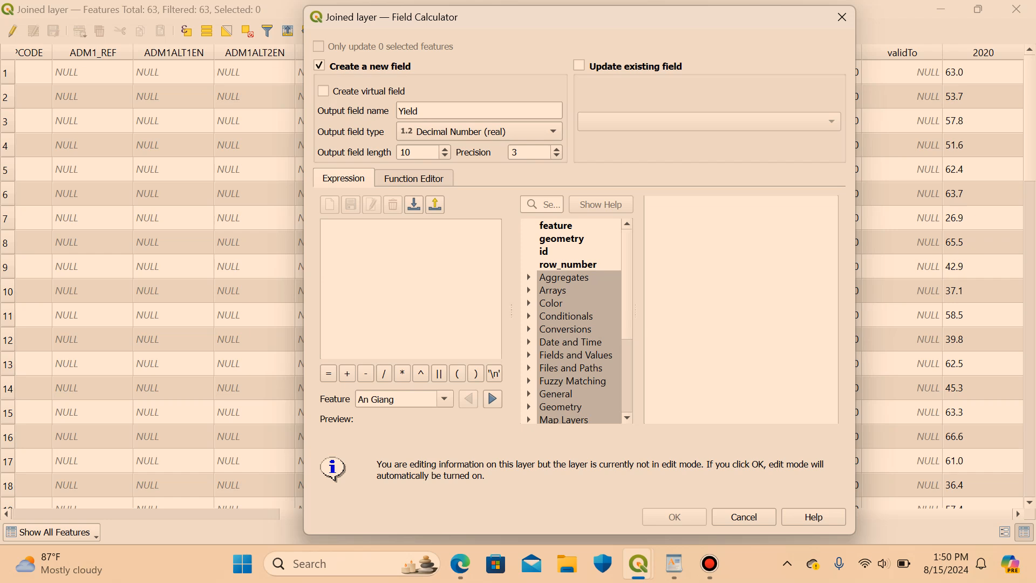
click(556, 156)
click(556, 156)
click(519, 152)
click(356, 226)
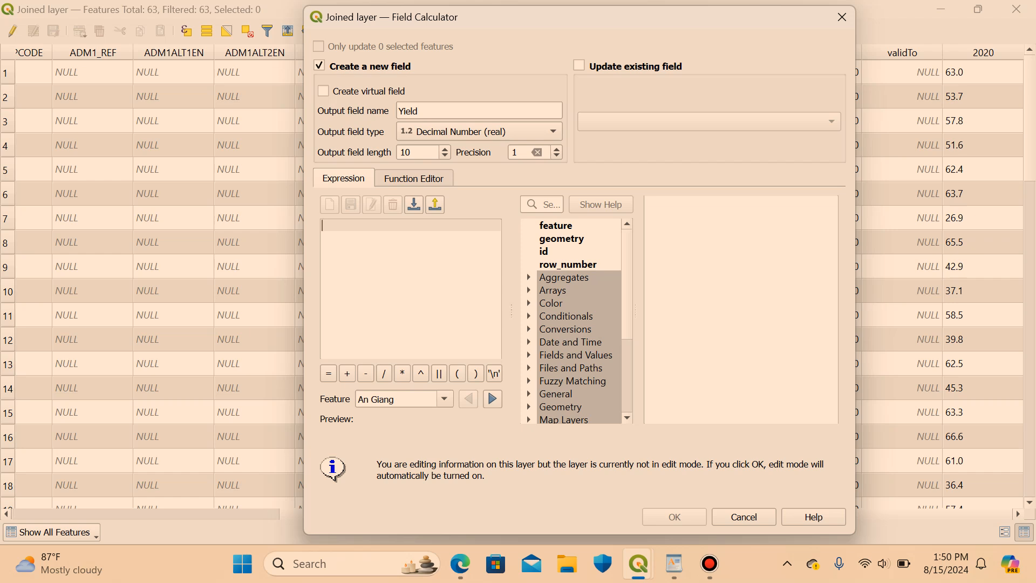
text(to)
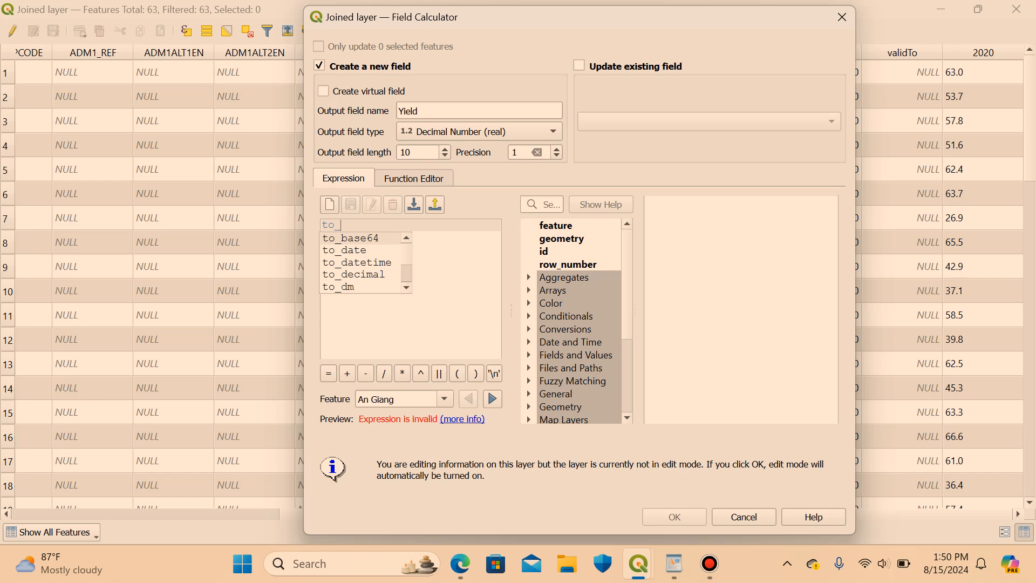
text(_real)
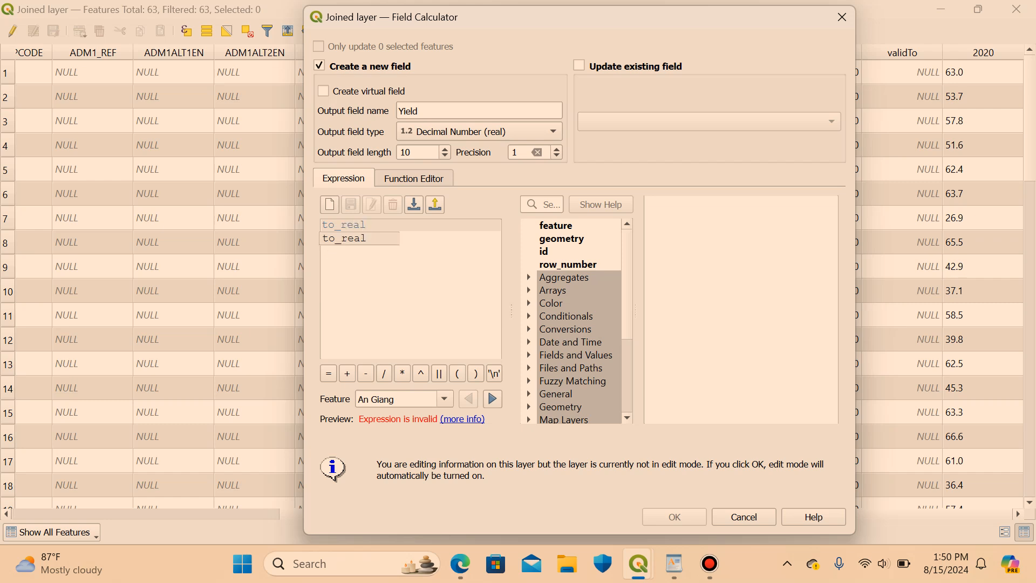
key(Return)
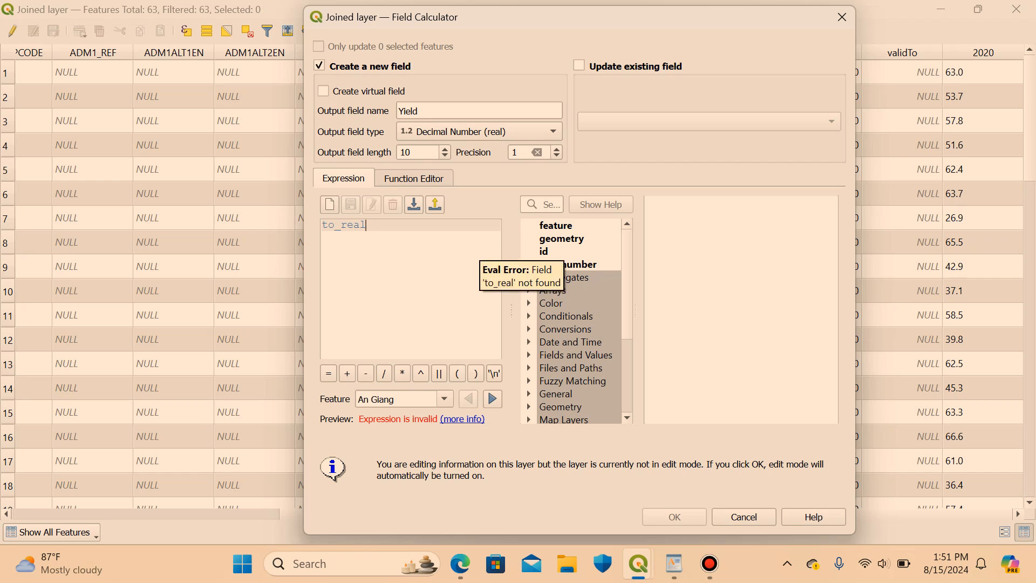
key(BackSpace)
key(BackSpace)
key(BackSpace)
key(BackSpace)
key(BackSpace)
key(BackSpace)
key(BackSpace)
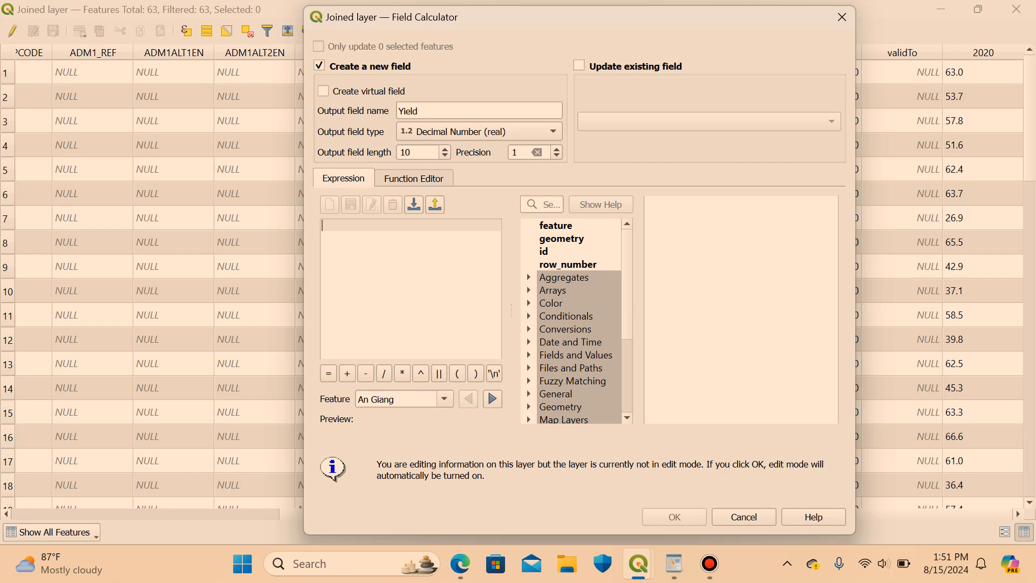
Search the expression functions for to_real and insert it into the Yield field's expression.
click(544, 205)
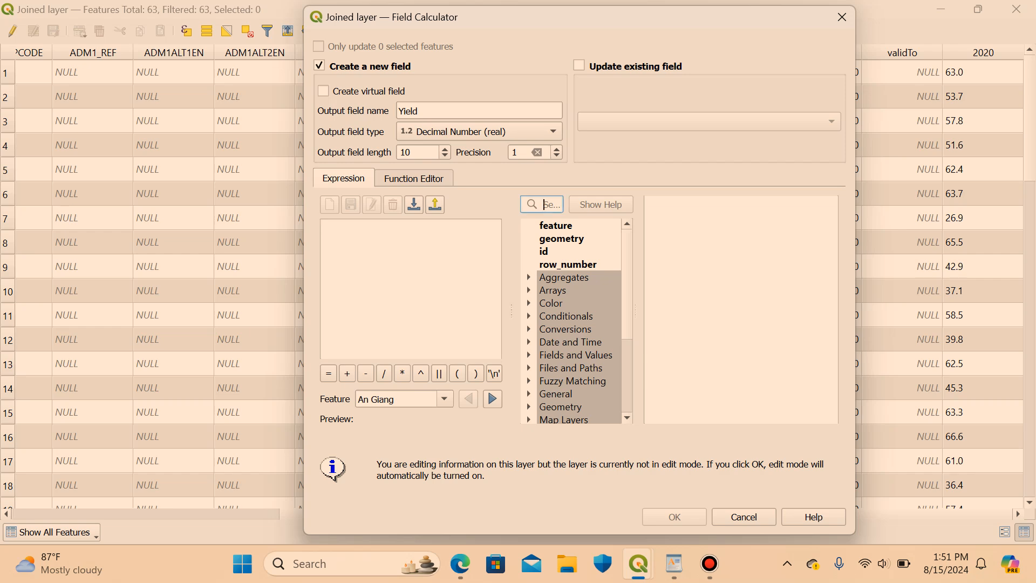
text(to)
text(_re)
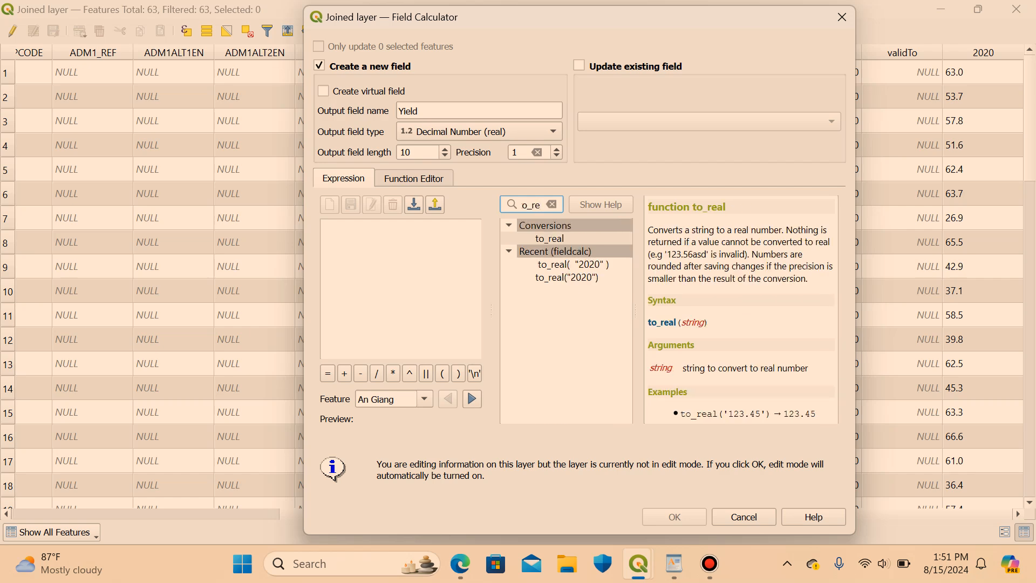
double_click(550, 239)
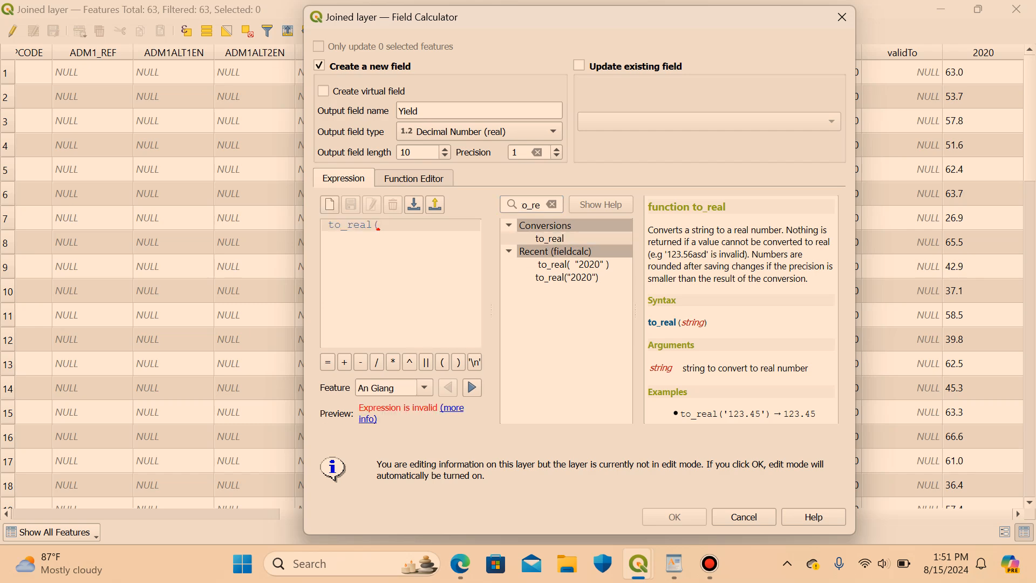
click(551, 205)
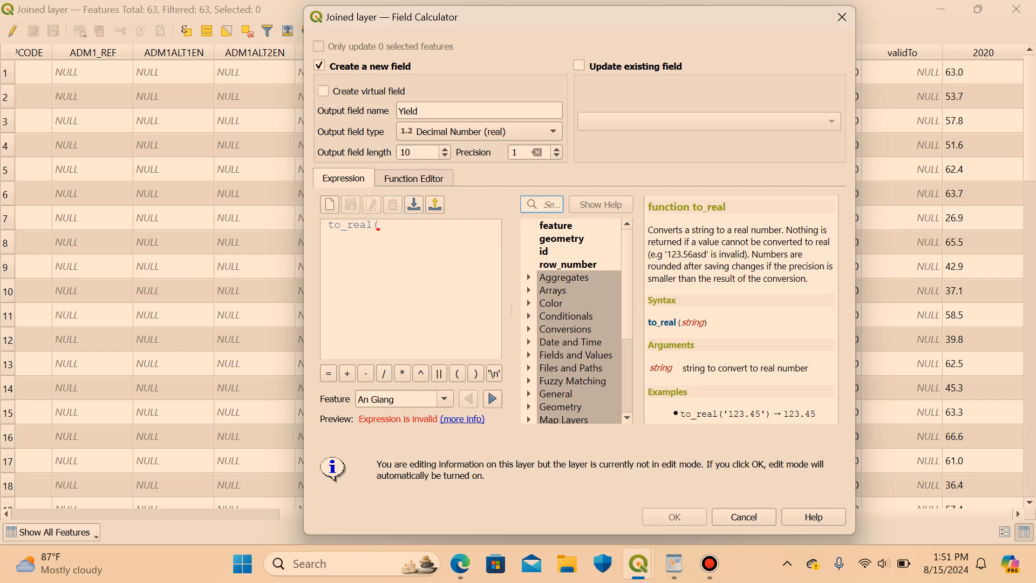
Complete the expression as to_real("2020") using the 2020 field and calculate the new Yield field.
click(529, 355)
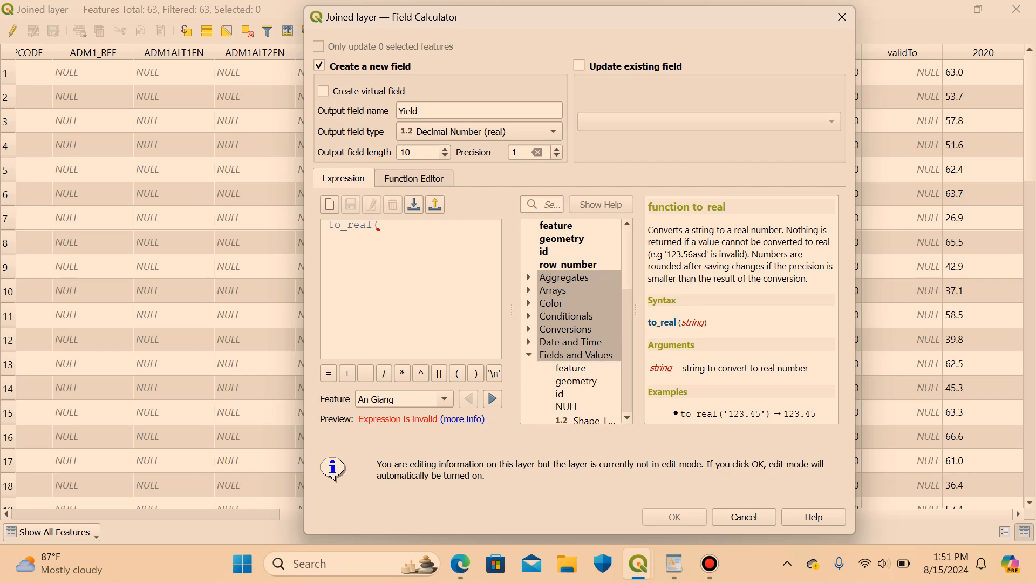
scroll(561, 355, down, 4)
scroll(572, 322, down, 4)
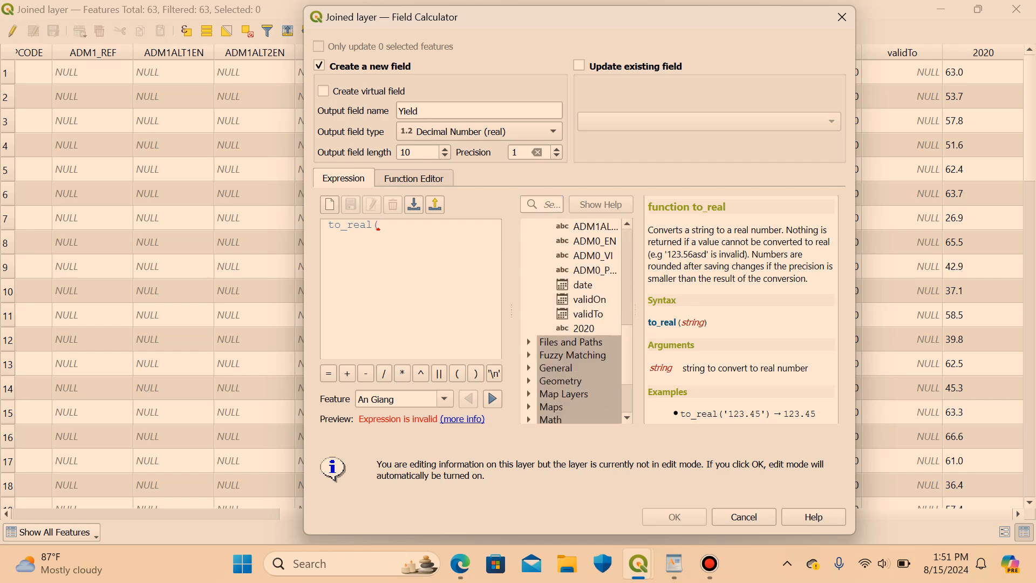
double_click(584, 328)
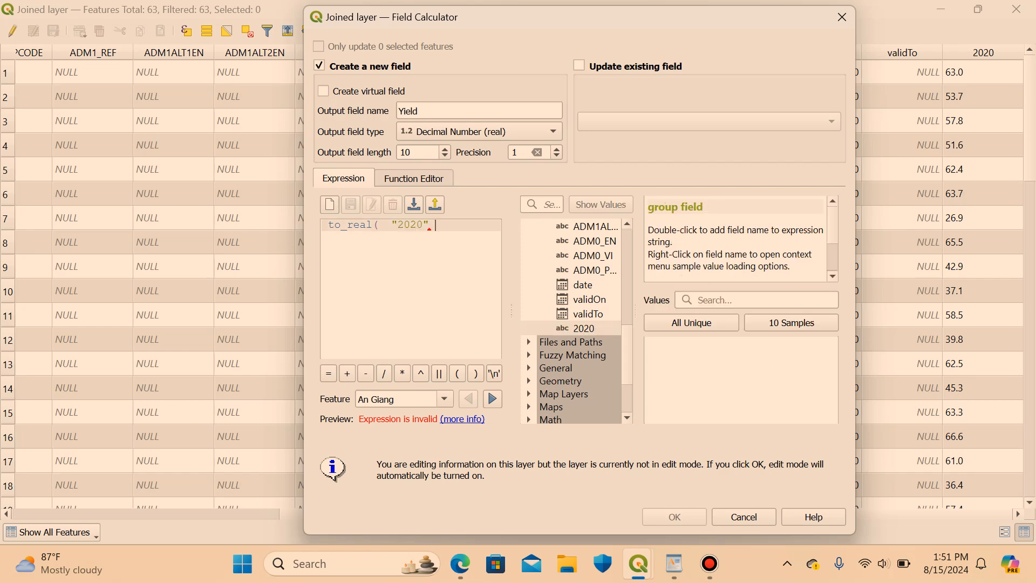
text())
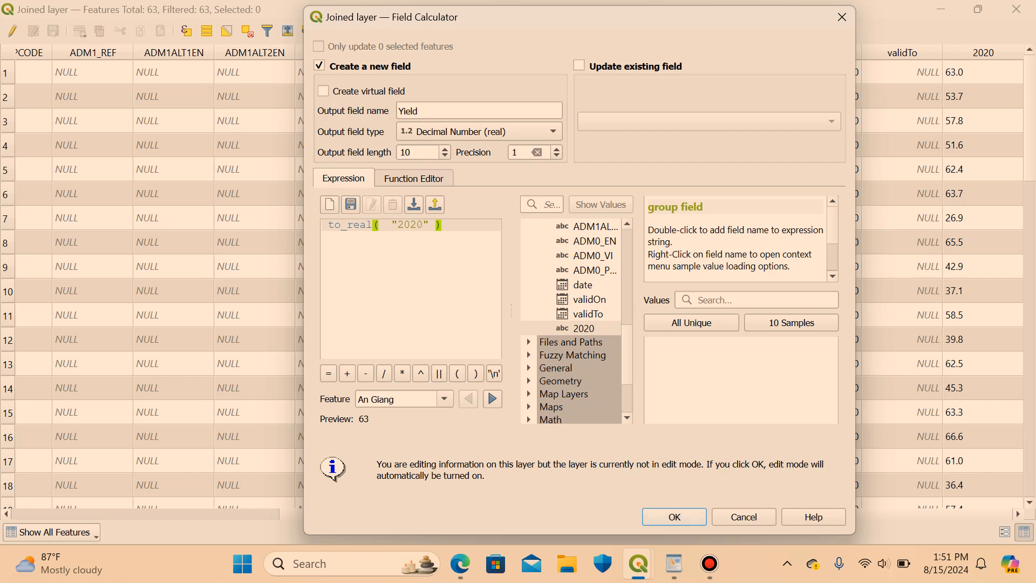
key(Return)
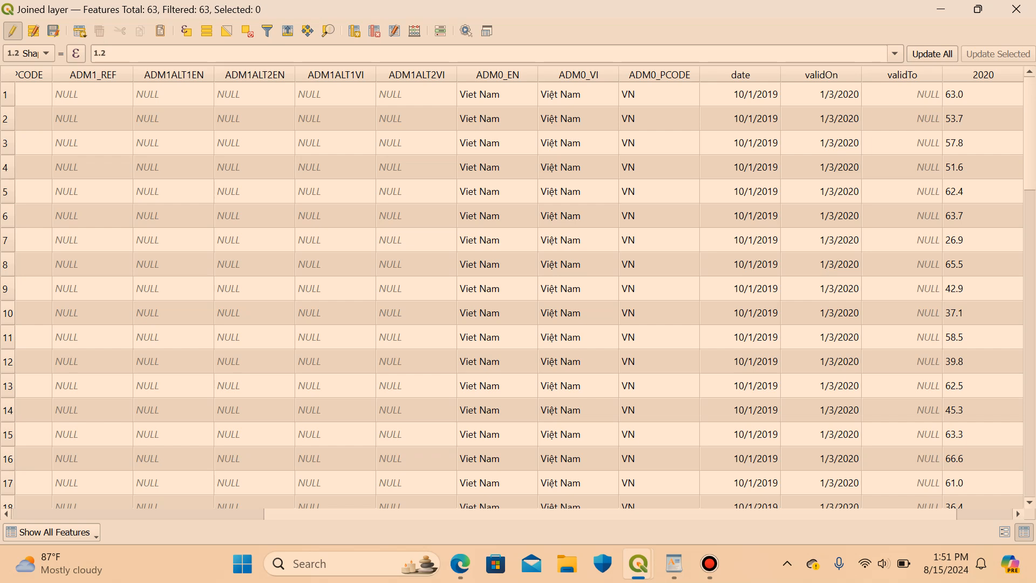
Check the new Yield column, stop editing with the Joined layer's changes saved, and close the attribute table.
scroll(518, 294, right, 3)
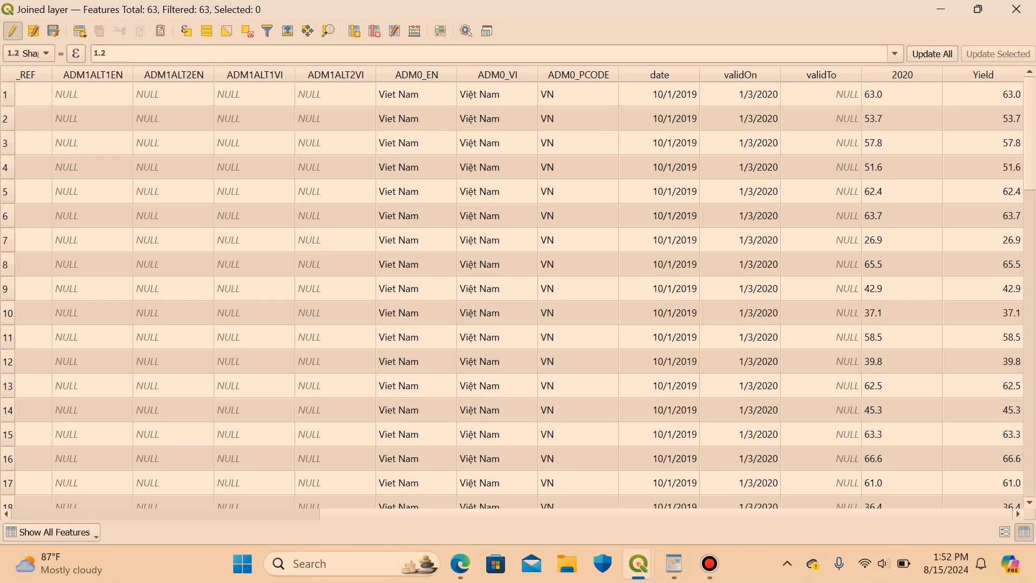
click(983, 289)
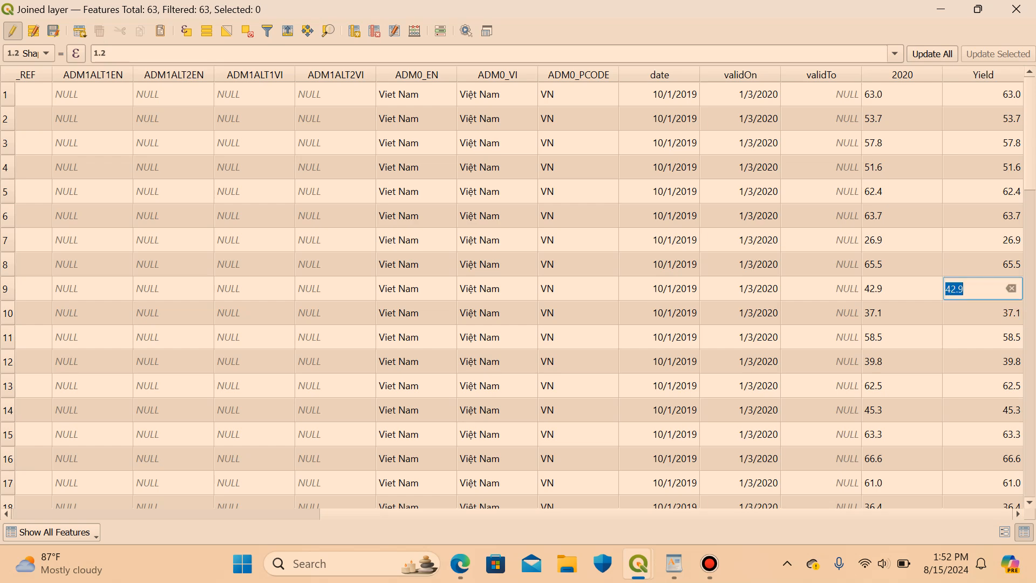
click(13, 31)
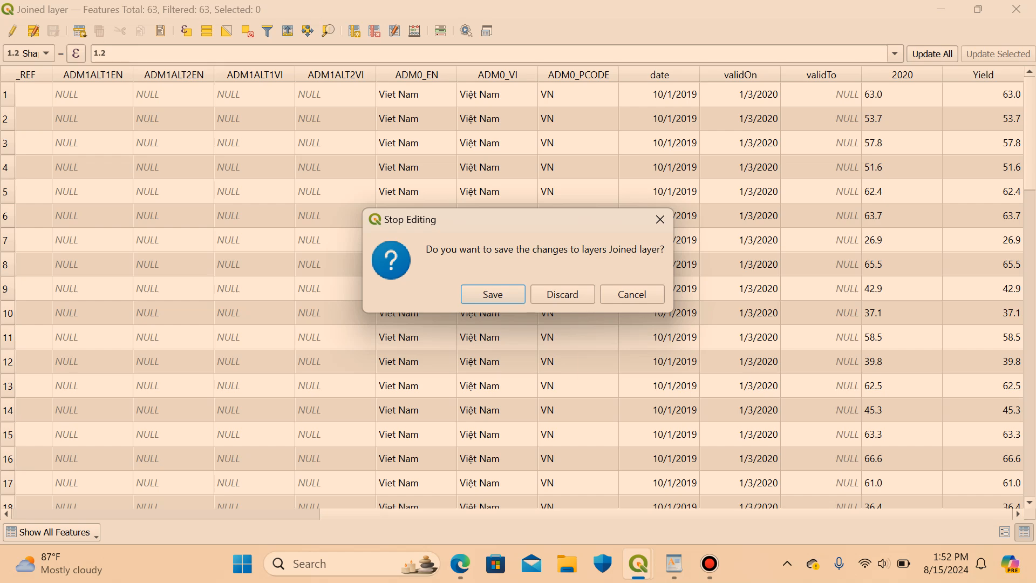
key(Return)
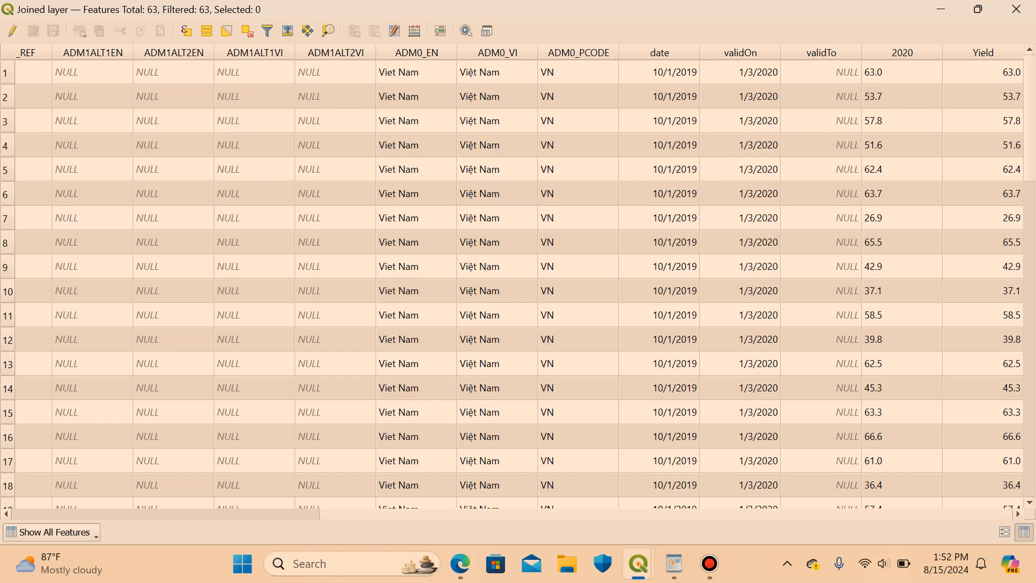
scroll(519, 283, left, 8)
scroll(518, 283, right, 8)
click(1016, 8)
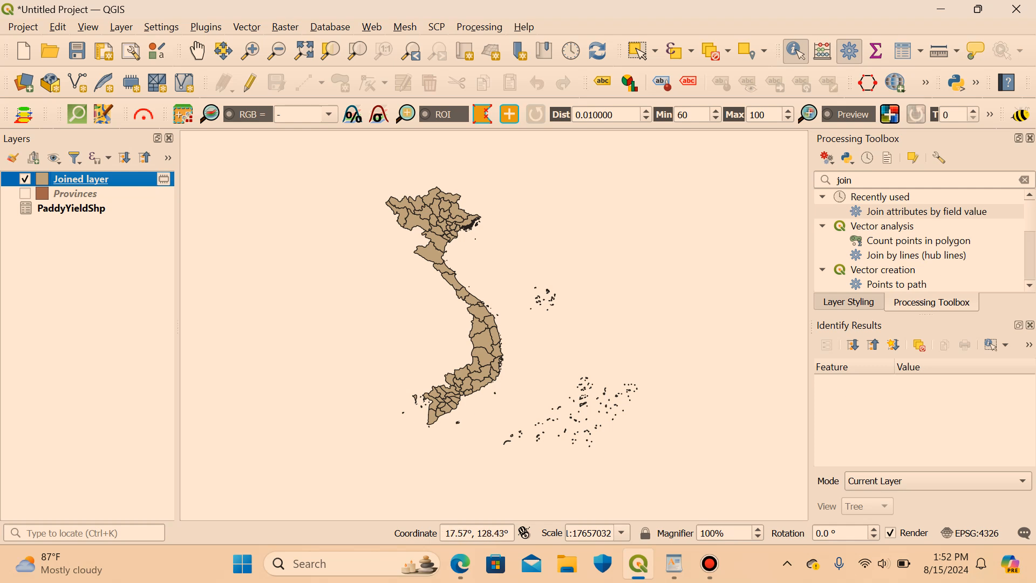
Set the Joined layer's symbology to Graduated, based on the Yield field.
right_click(65, 179)
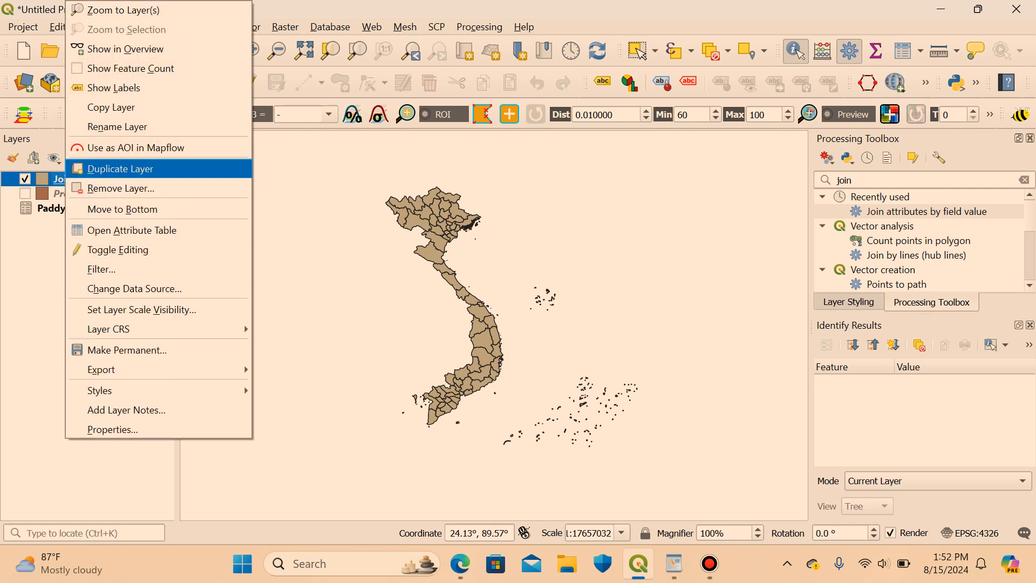
click(108, 429)
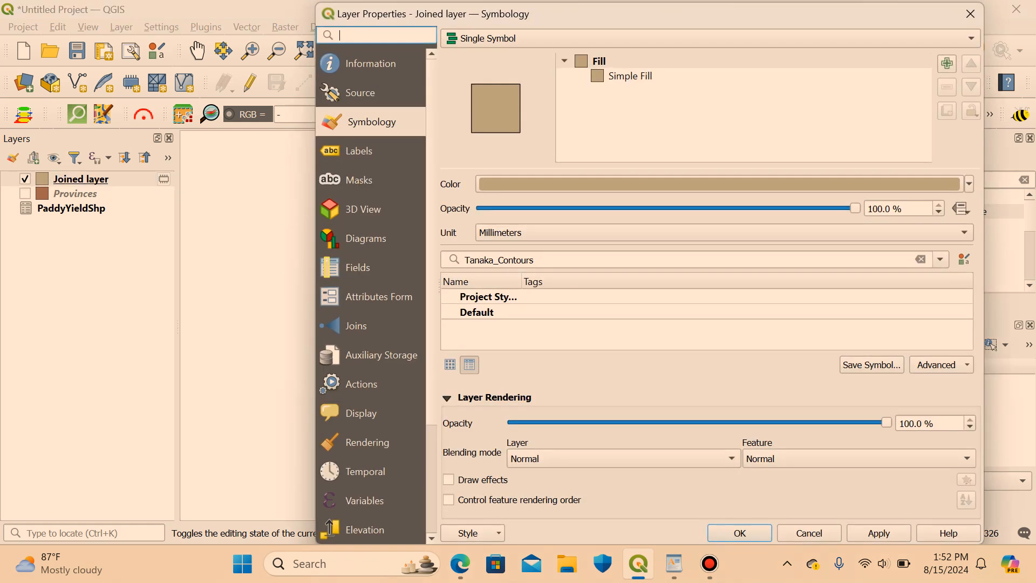
click(710, 38)
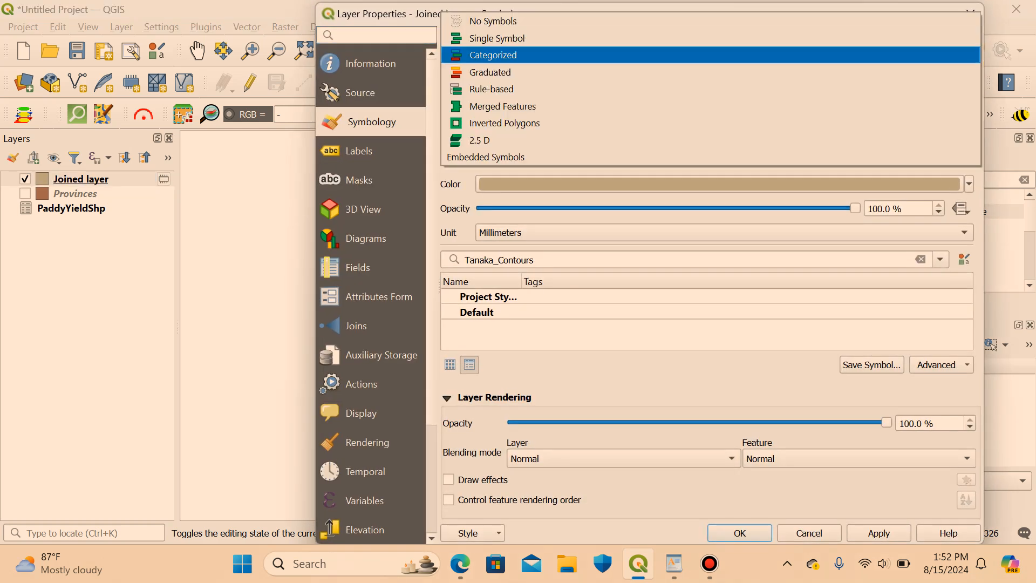
click(493, 72)
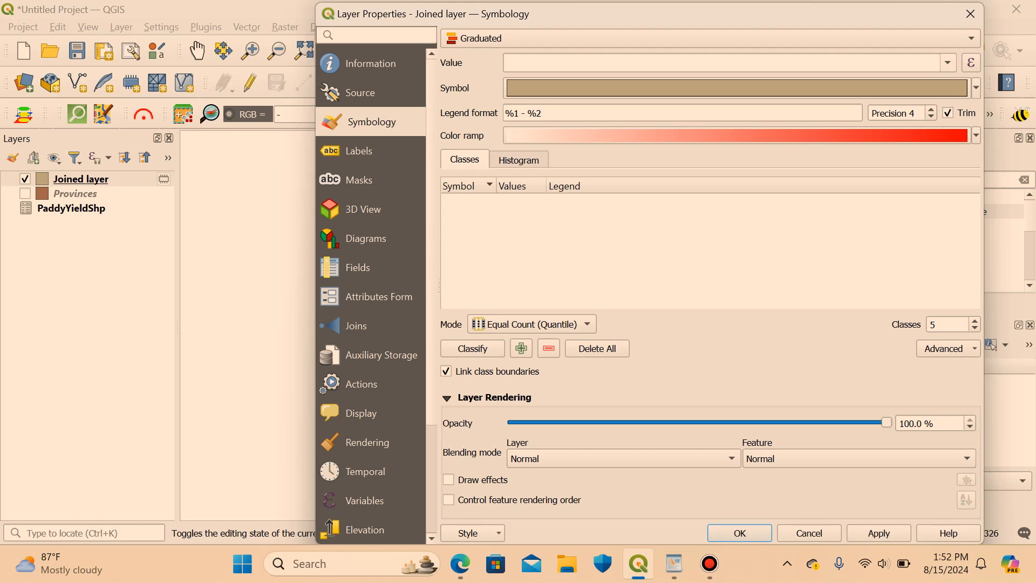
click(948, 63)
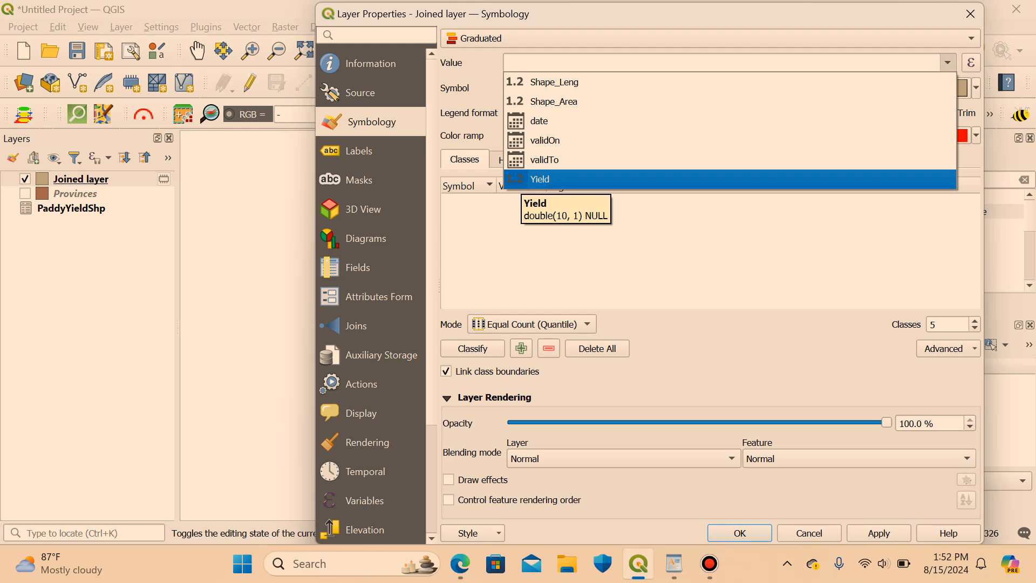
click(537, 179)
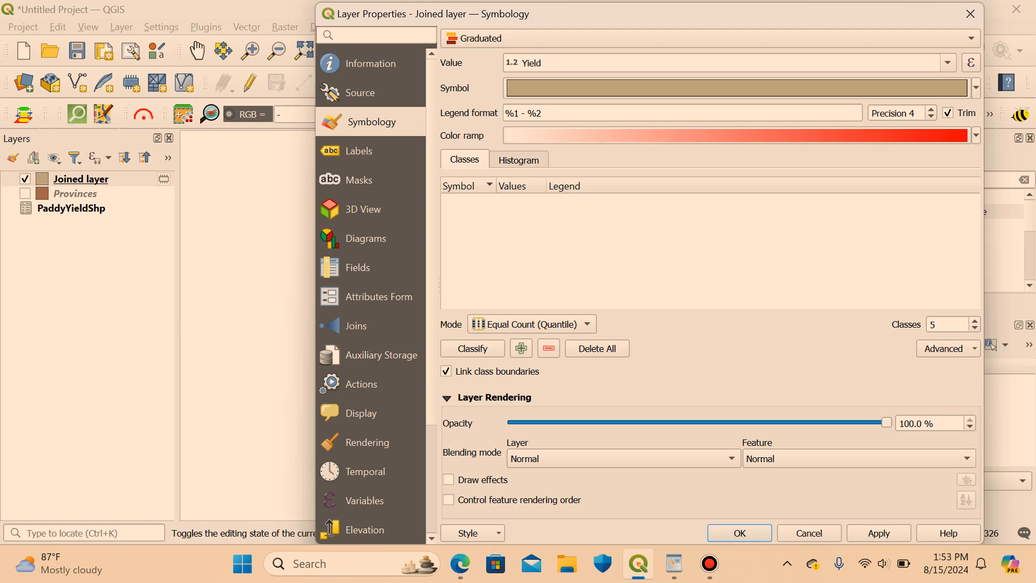
Choose the Greens color ramp and classify the yields into 7 classes.
click(976, 135)
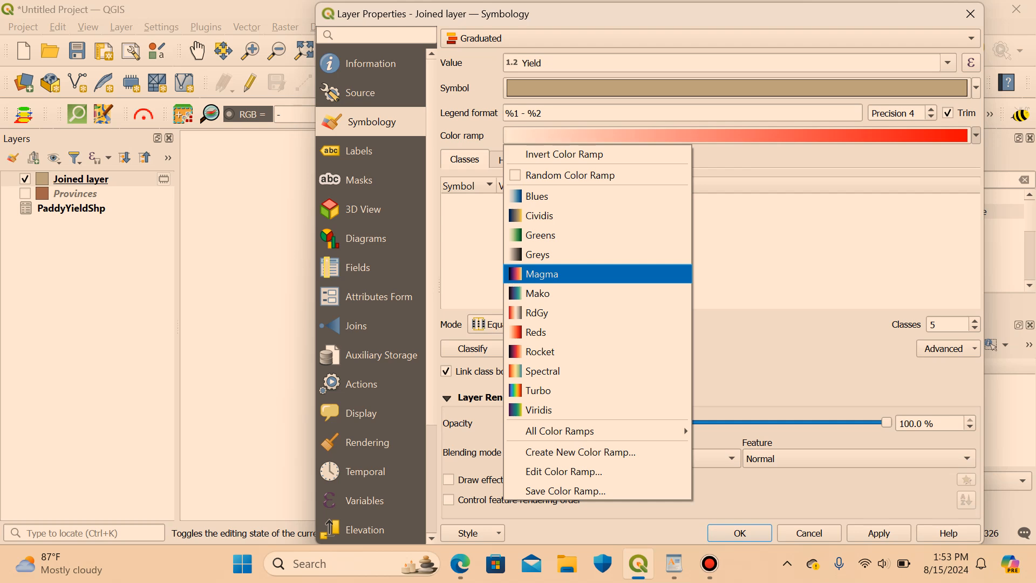
click(541, 235)
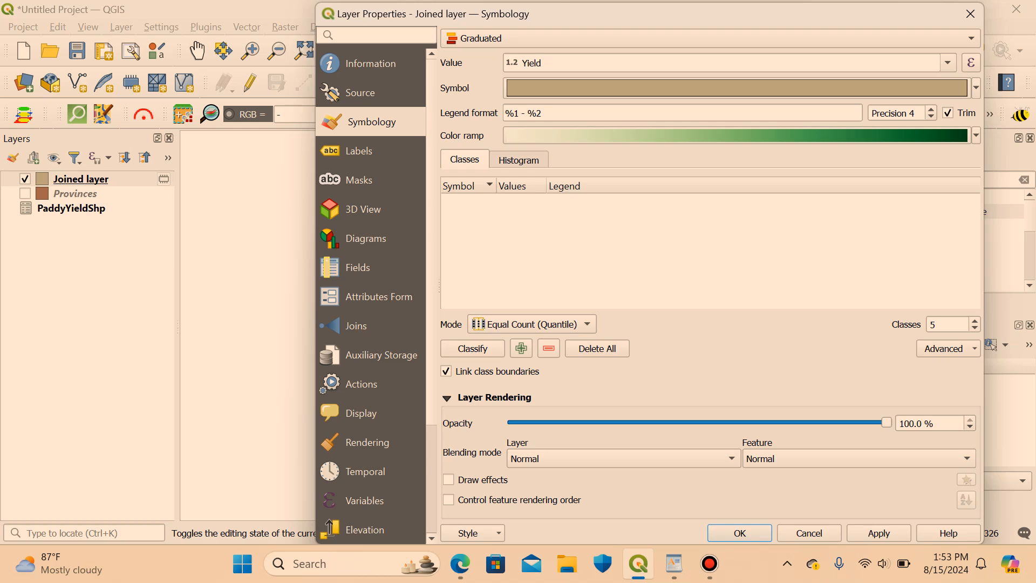
click(975, 321)
click(975, 321)
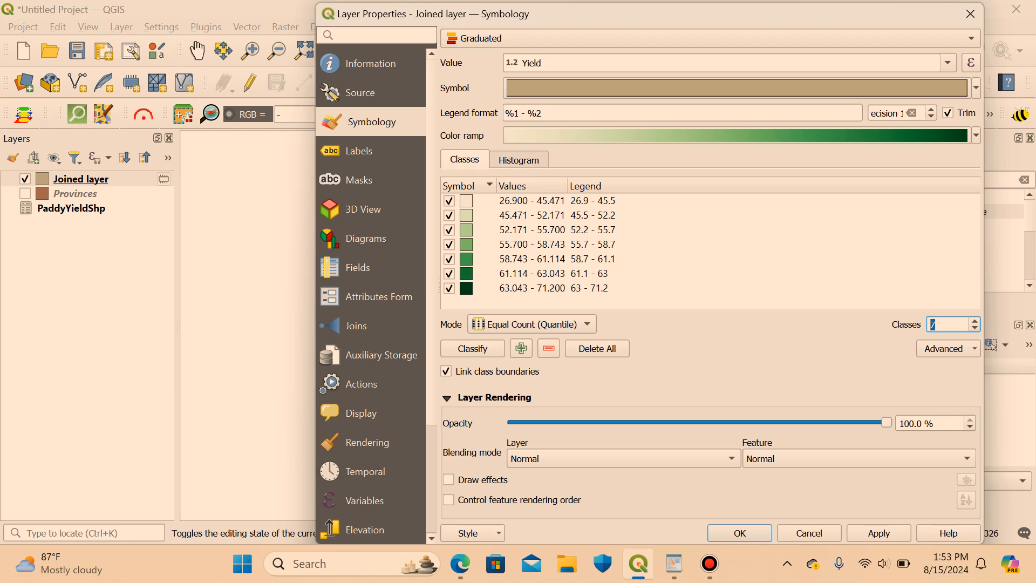
Try the yield classification with 3 classes and return the class count to 7.
key(Tab)
key(shift+Tab)
key(Down)
key(Down)
key(Down)
key(Down)
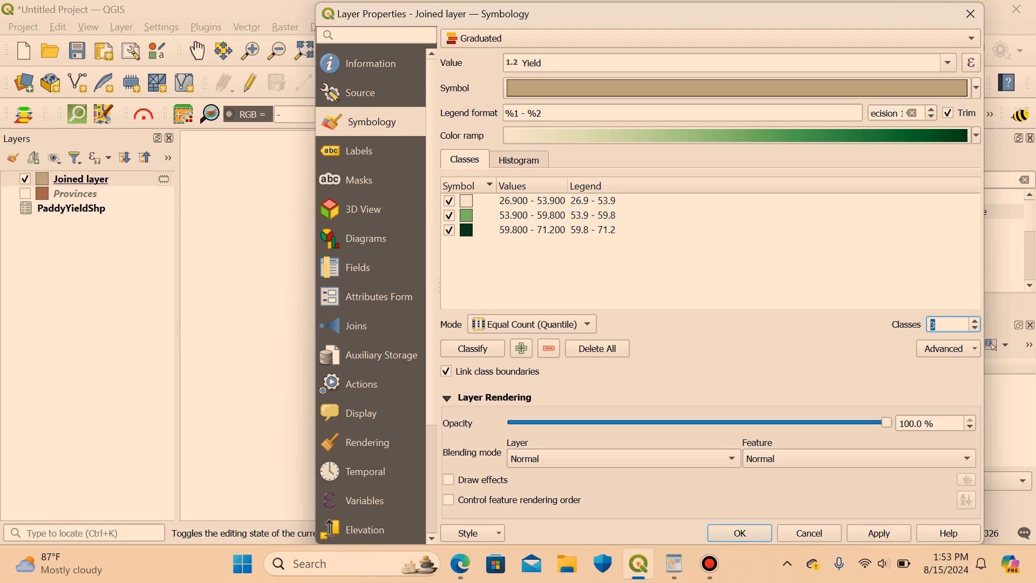
key(Up)
key(Up)
key(Up)
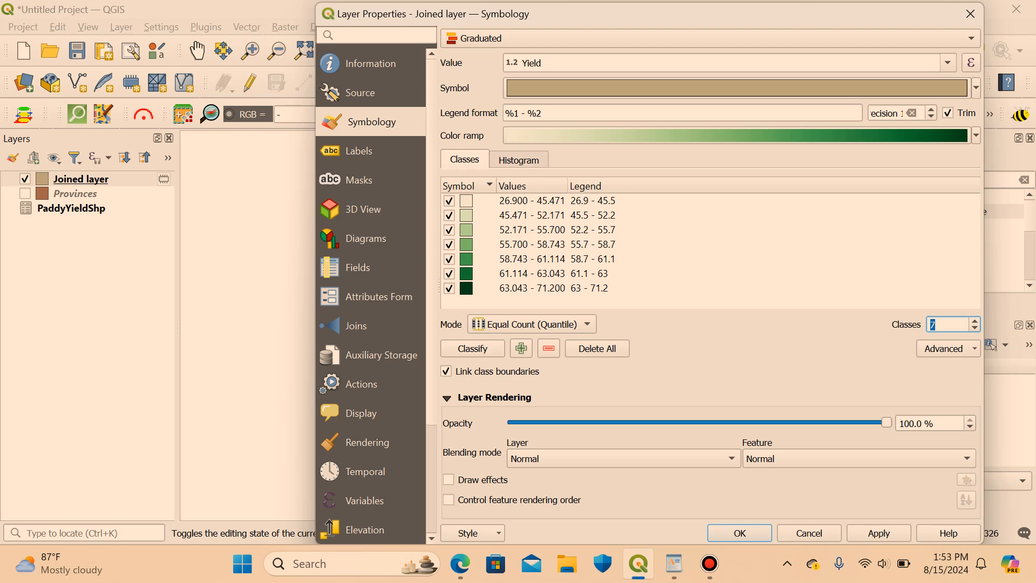
Reclassify the Joined layer's yields into 7 classes, apply the graduated green symbology to the map and close the layer properties.
click(473, 348)
drag(702, 19, 68, 17)
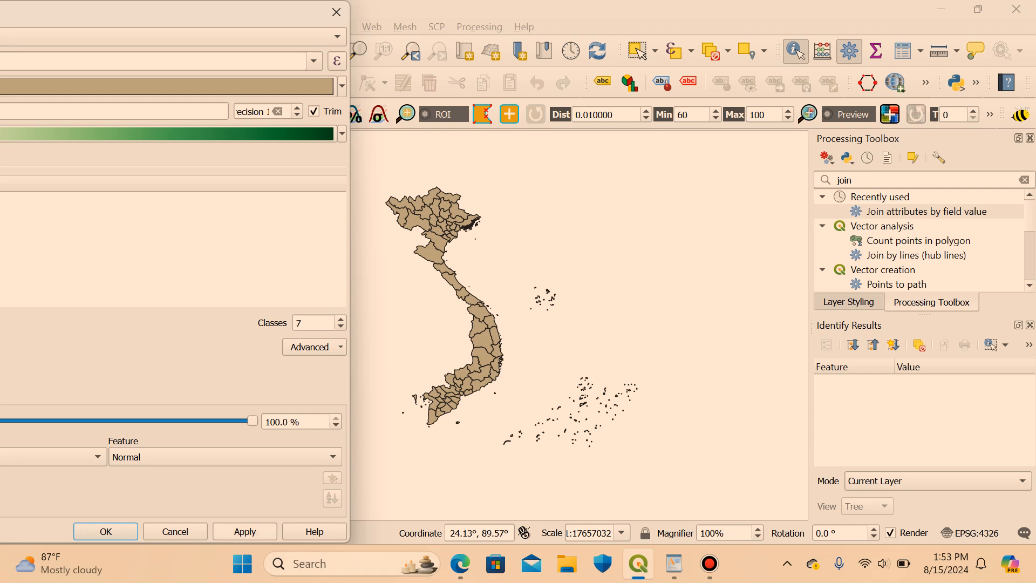
click(244, 531)
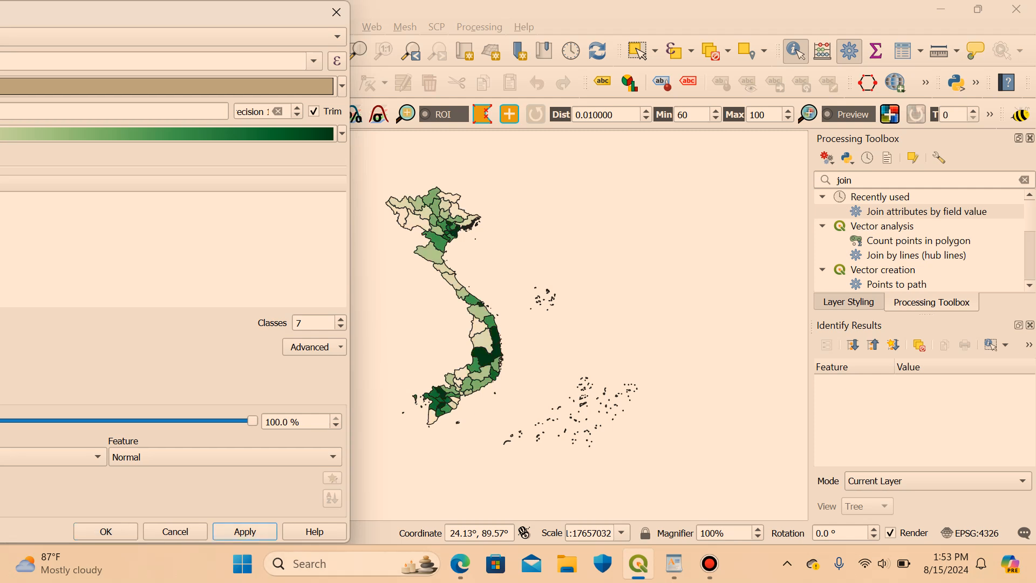
click(106, 531)
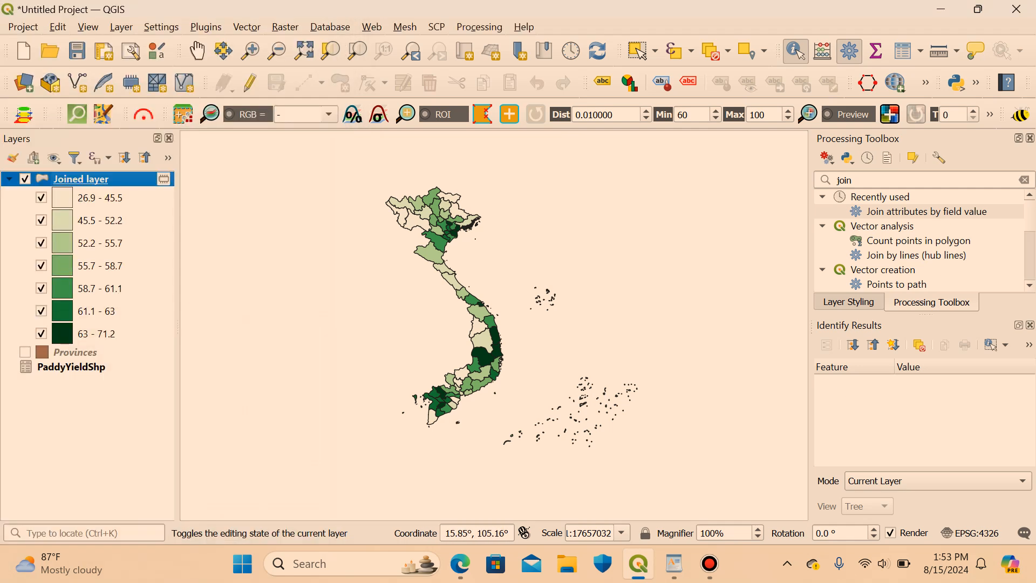
drag(435, 309, 499, 308)
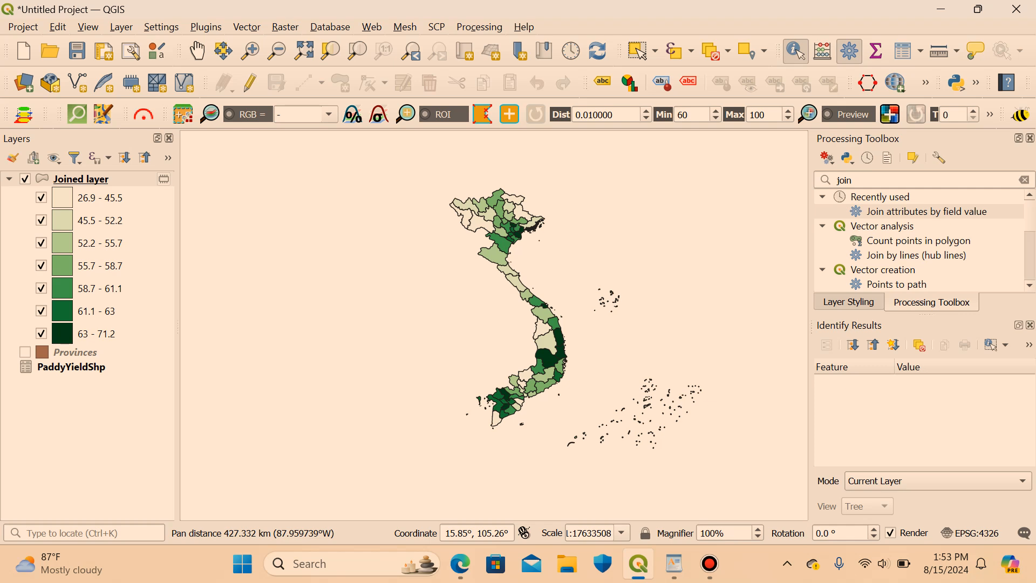
scroll(486, 302, up, 1)
scroll(485, 303, down, 1)
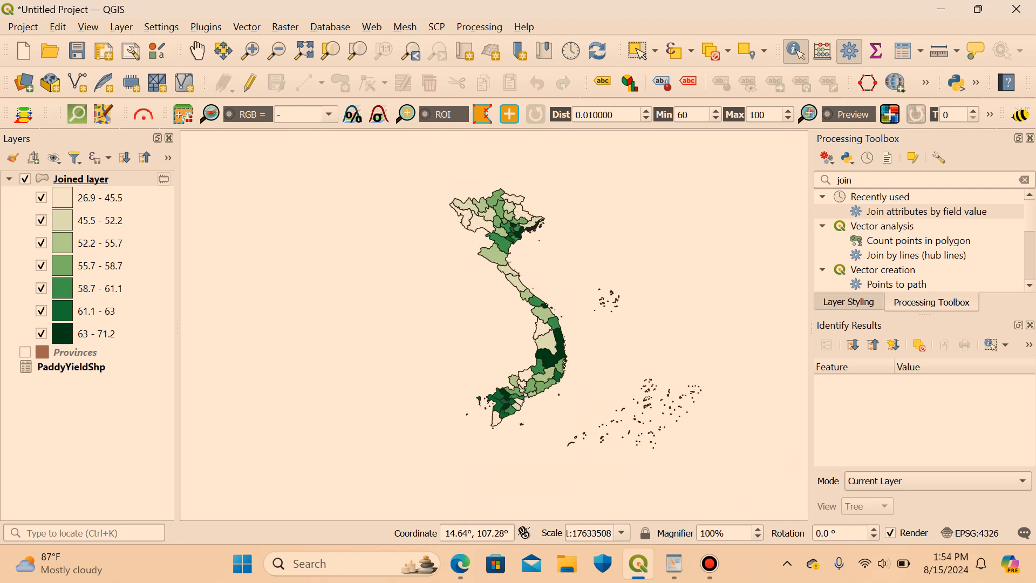
scroll(532, 328, up, 1)
scroll(536, 334, down, 1)
Save the temporary Joined layer permanently as an ESRI Shapefile named PaddyYield in the RicePaddy folder.
click(164, 179)
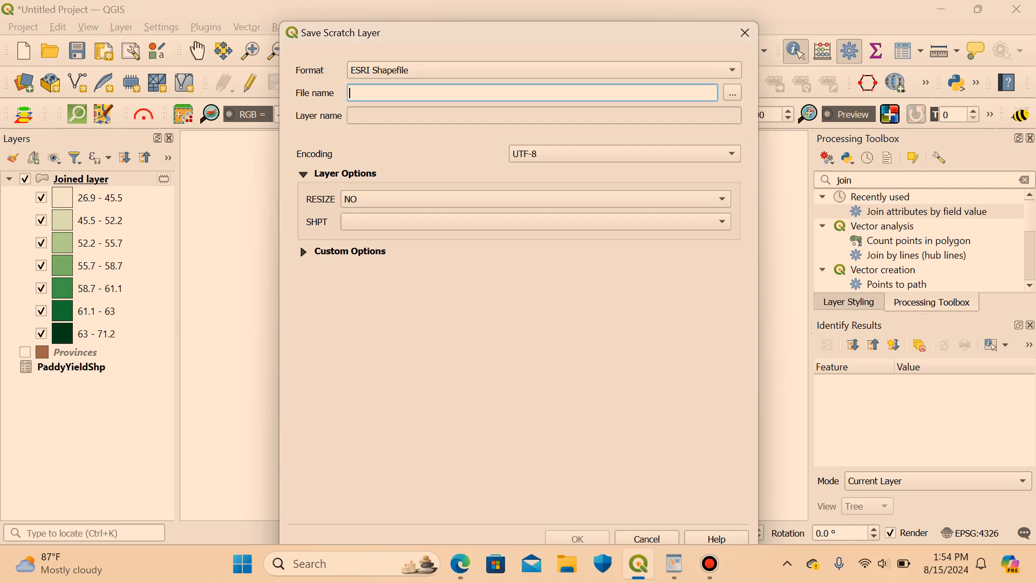
click(733, 93)
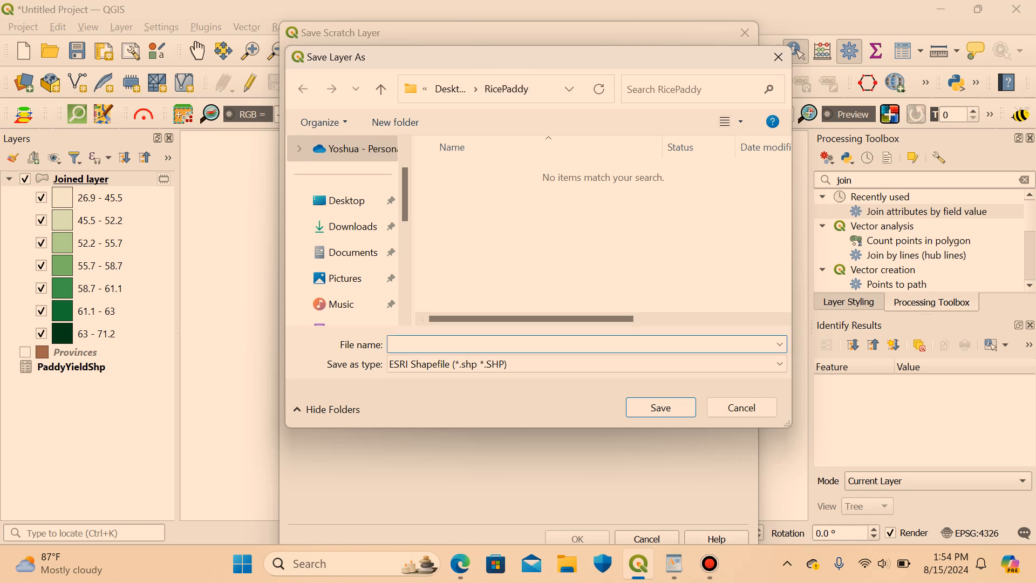
text(Join)
key(BackSpace)
key(BackSpace)
key(BackSpace)
key(BackSpace)
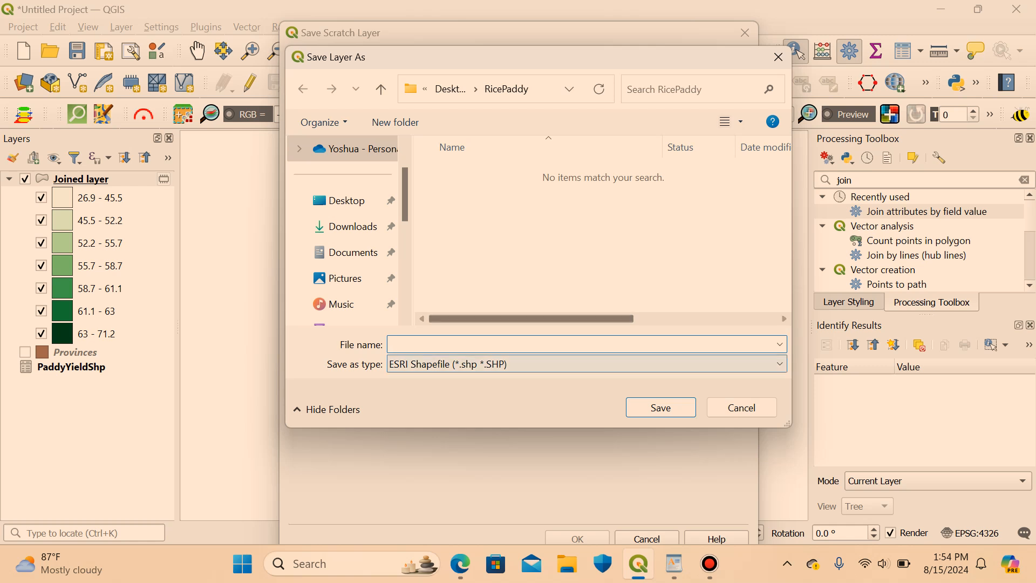
text(Padd)
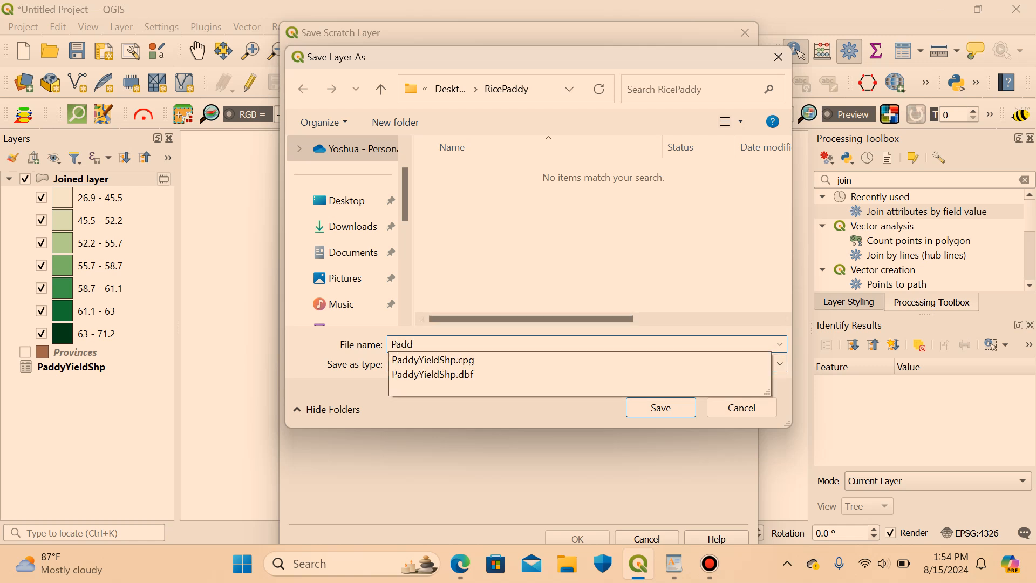
text(yYield)
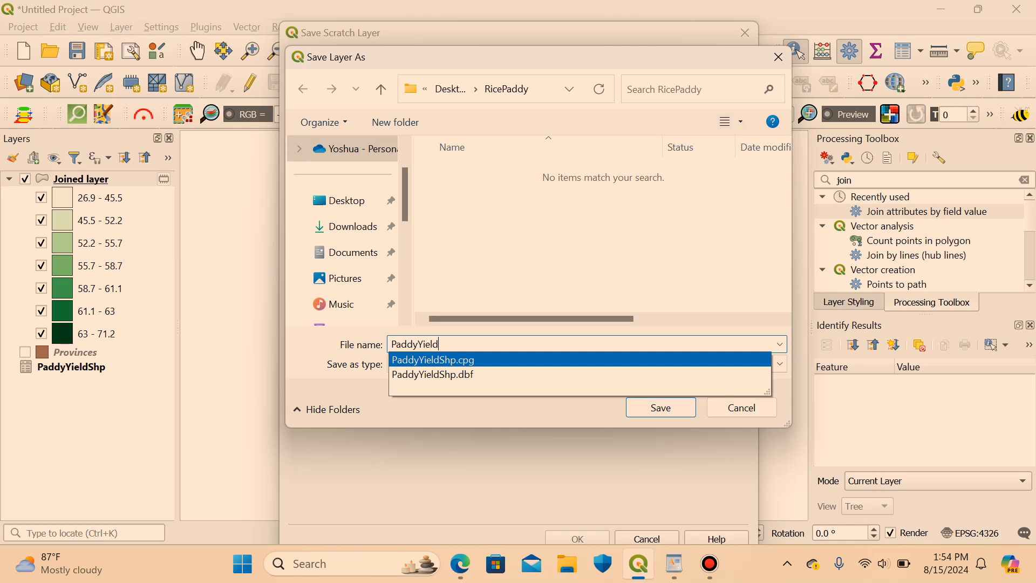
click(659, 408)
click(660, 409)
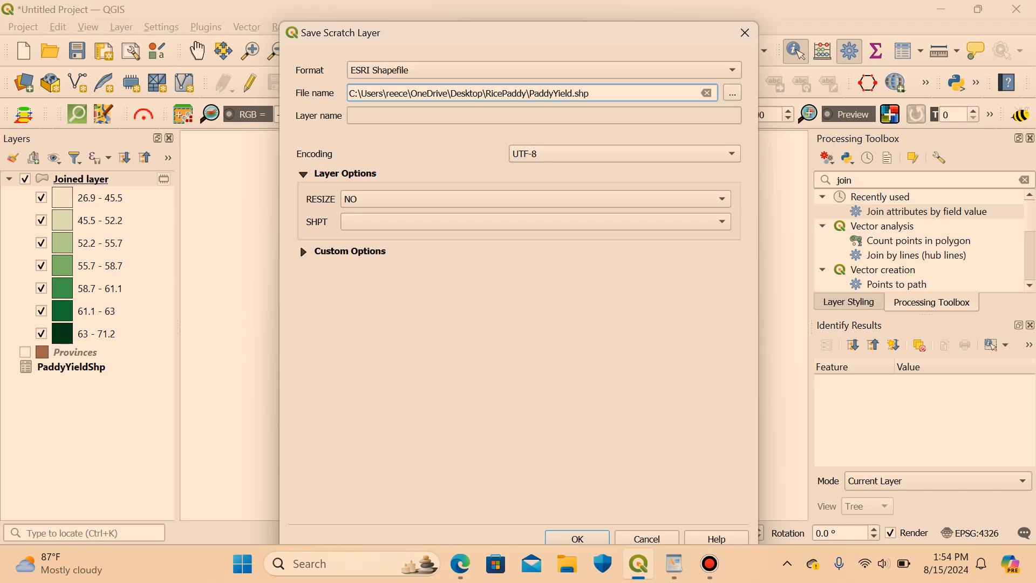
click(578, 539)
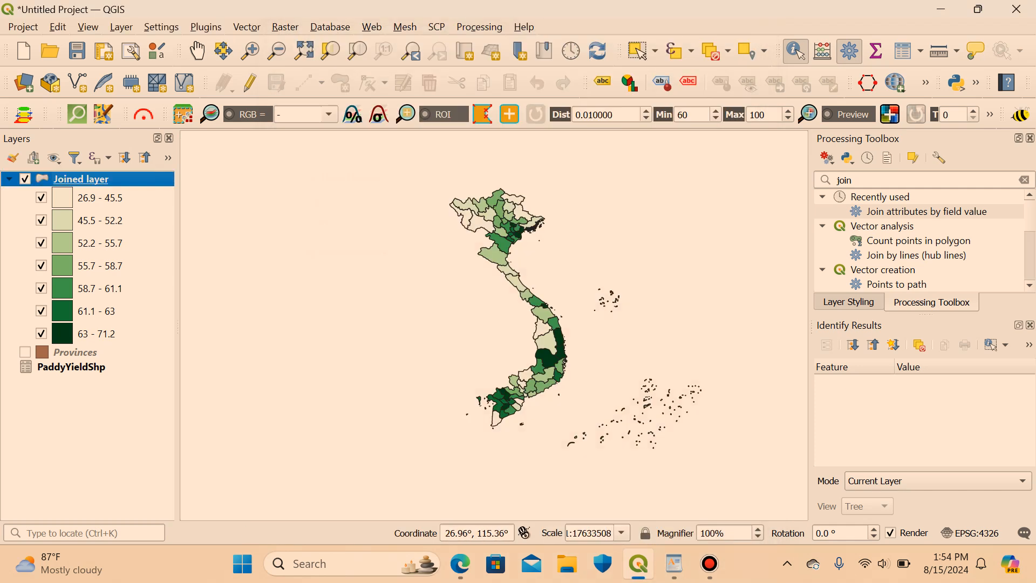
Save the project as RicePaddyYield2020 in the RicePaddy folder on the Desktop.
click(23, 26)
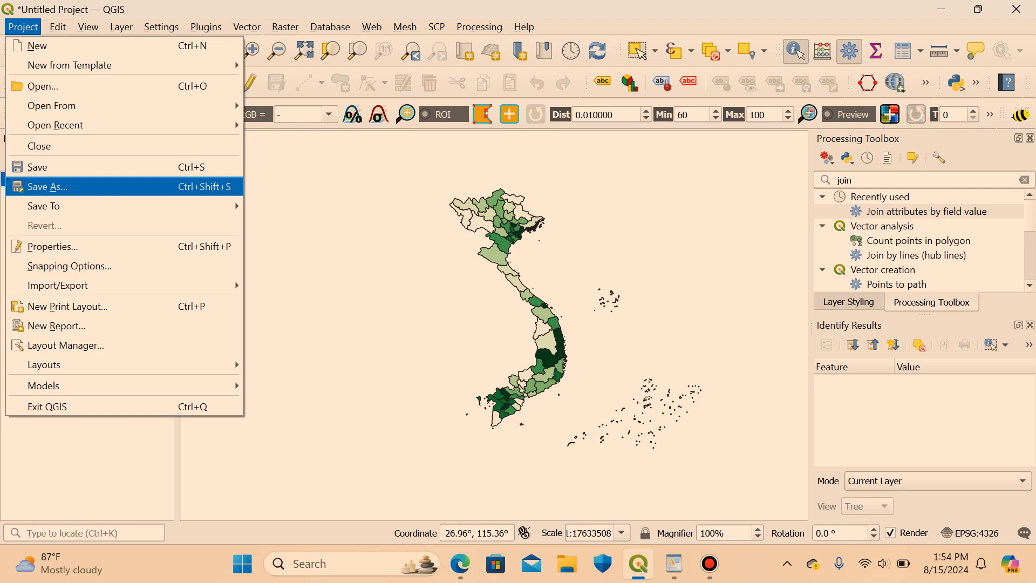
click(48, 187)
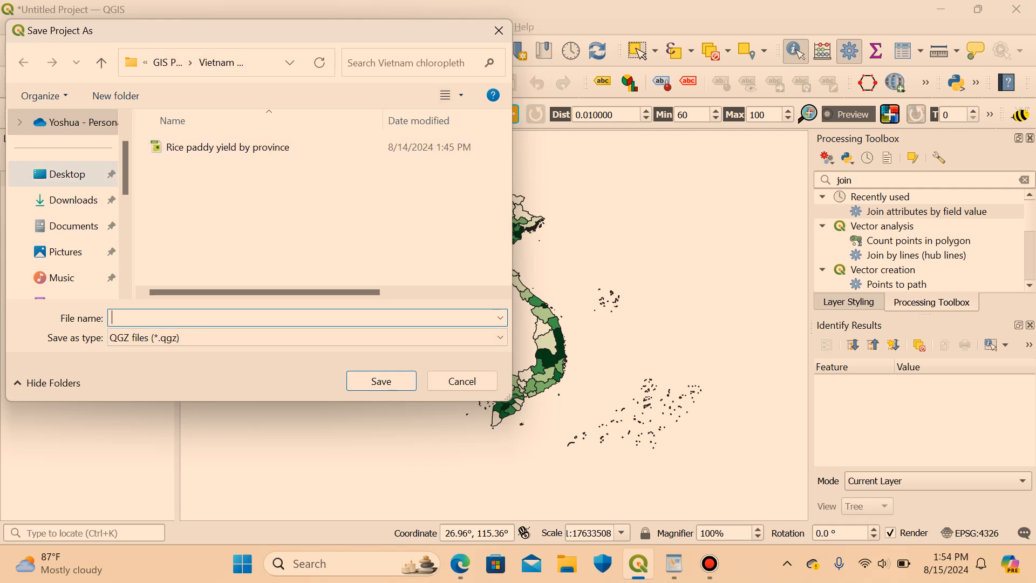
click(65, 174)
double_click(187, 148)
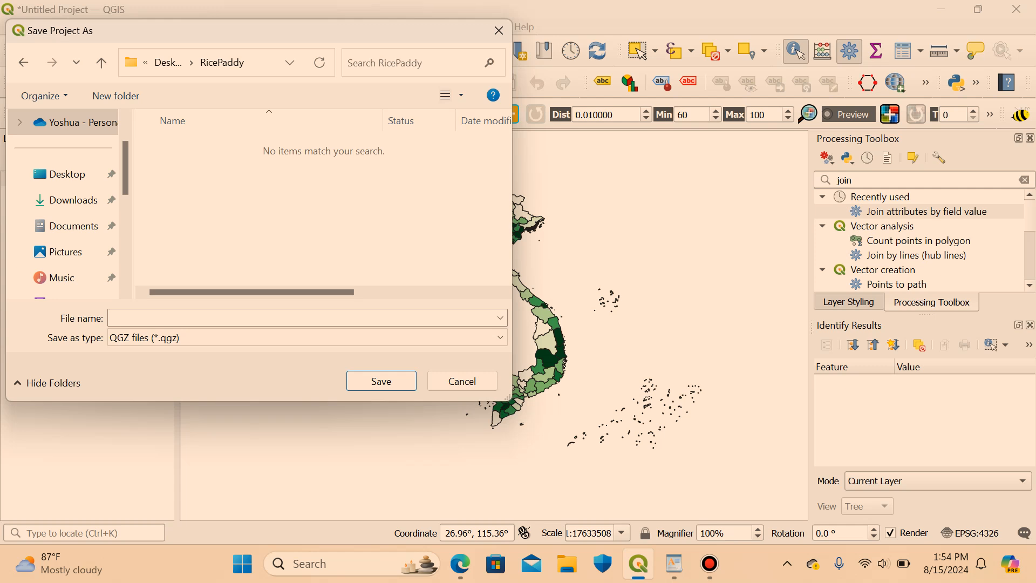
text(RicePaddyYield)
text(2020)
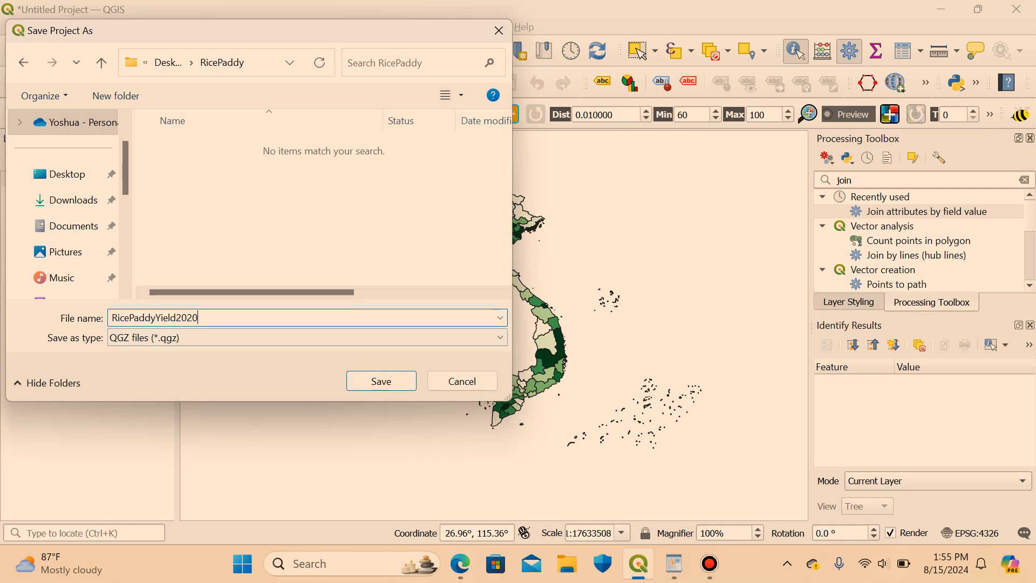
key(Return)
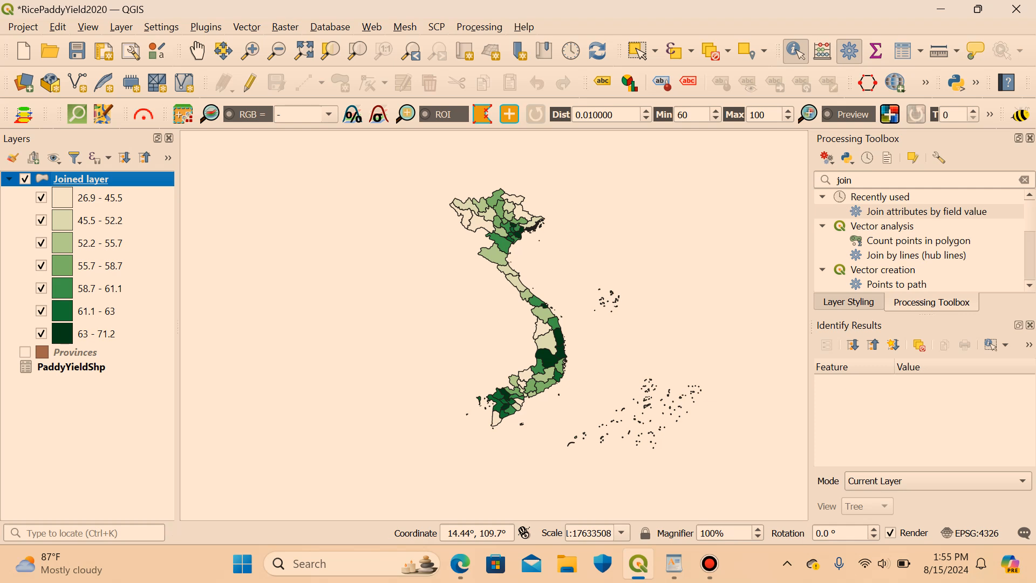
Examine the yield classes of Vietnam's northern provinces on the map.
scroll(575, 332, up, 1)
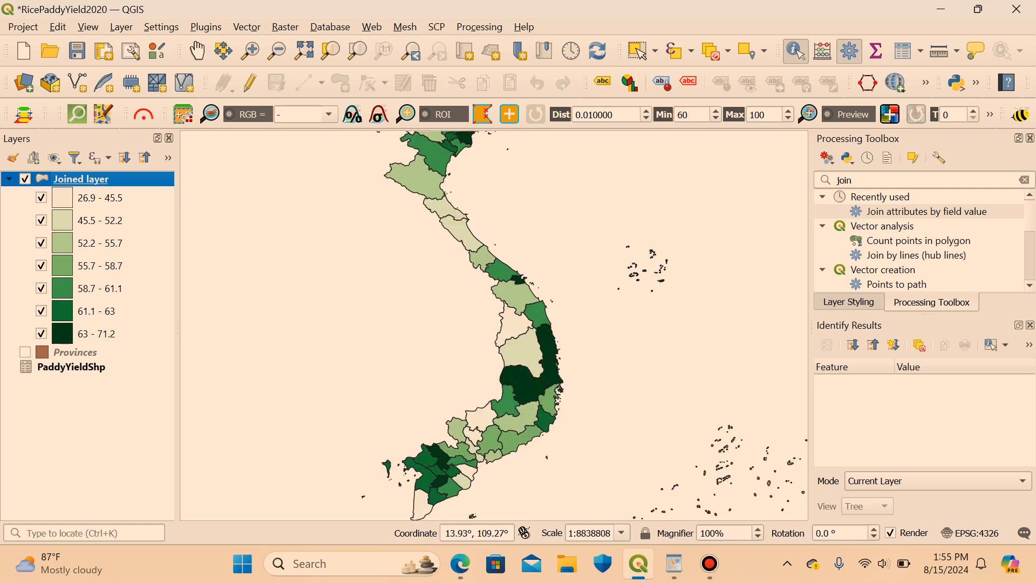
scroll(553, 340, down, 1)
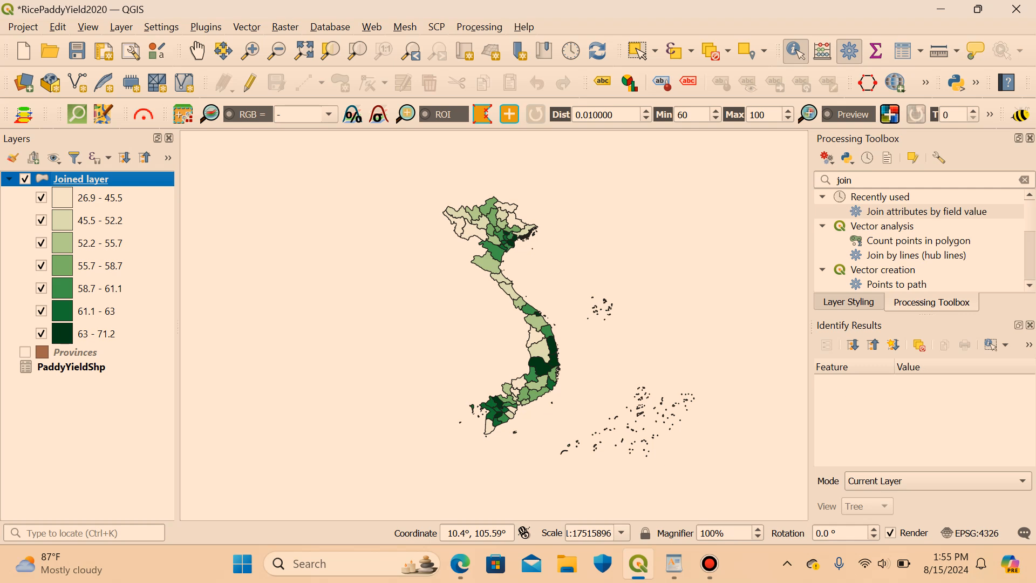
scroll(520, 340, up, 1)
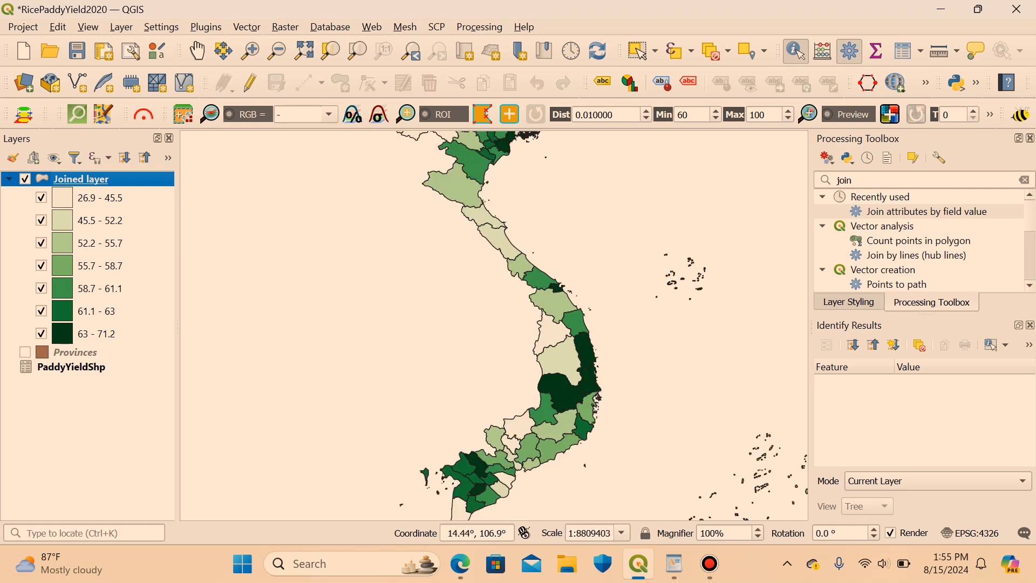
drag(542, 270, 544, 381)
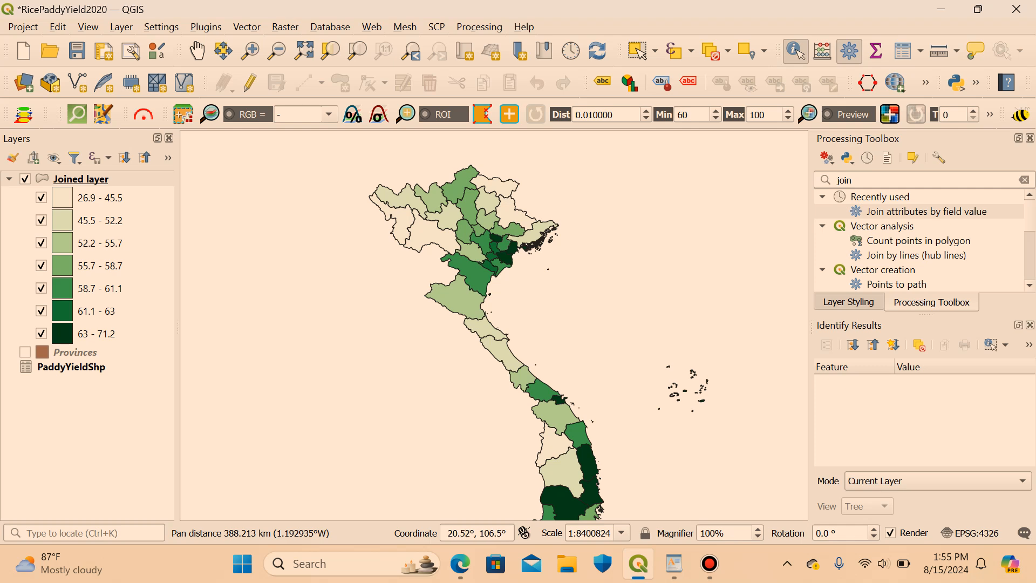
scroll(505, 259, up, 2)
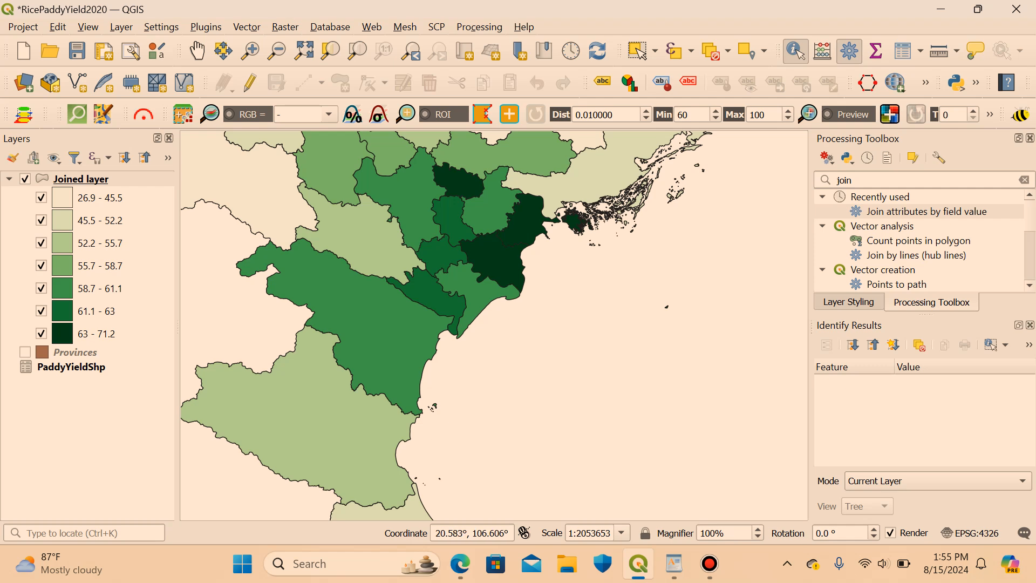
scroll(504, 259, down, 2)
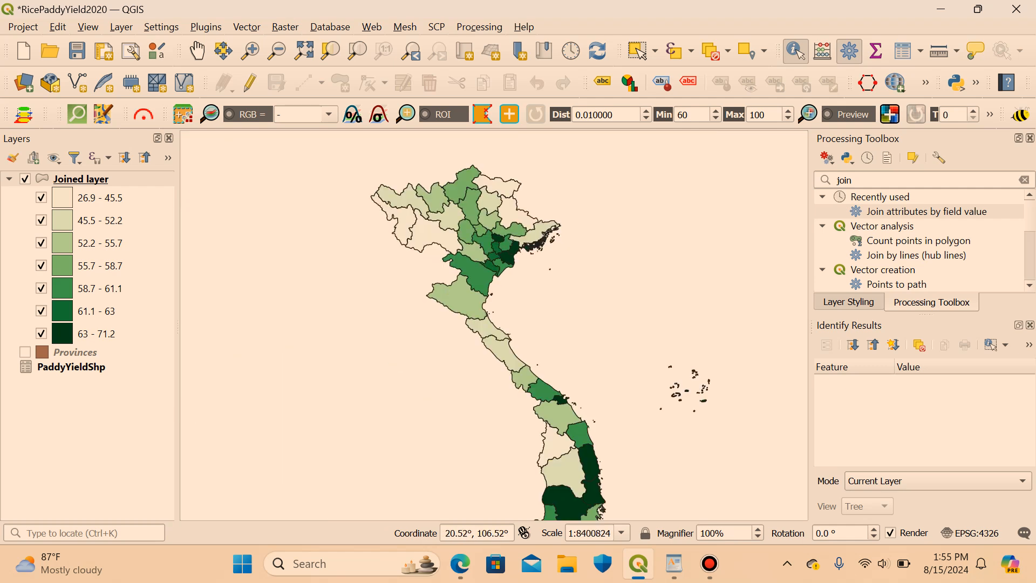
drag(633, 430, 633, 432)
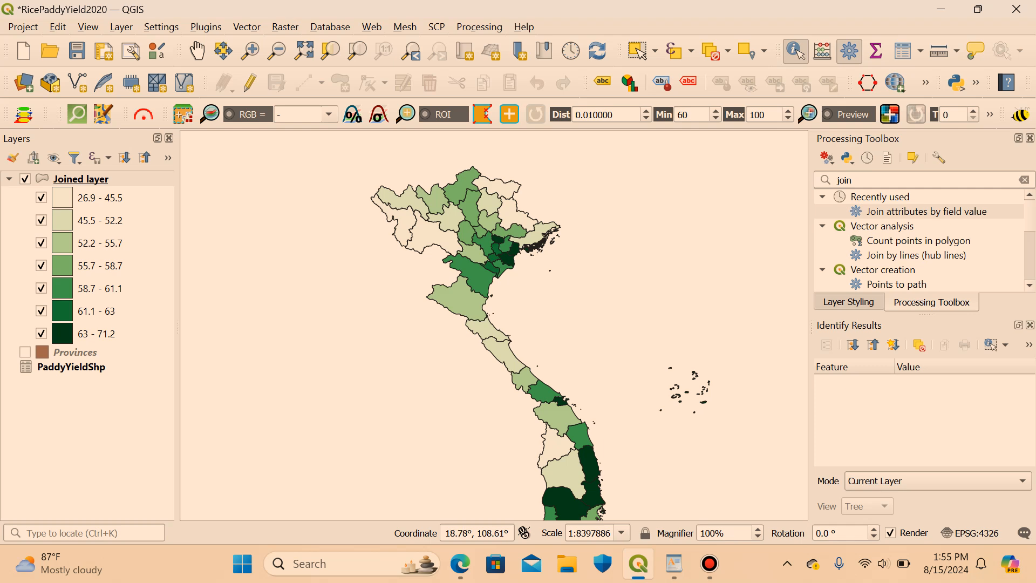
Examine the yield classes of the southern and central provinces and compare them with the rest of the country.
scroll(593, 340, down, 1)
drag(616, 362, 642, 206)
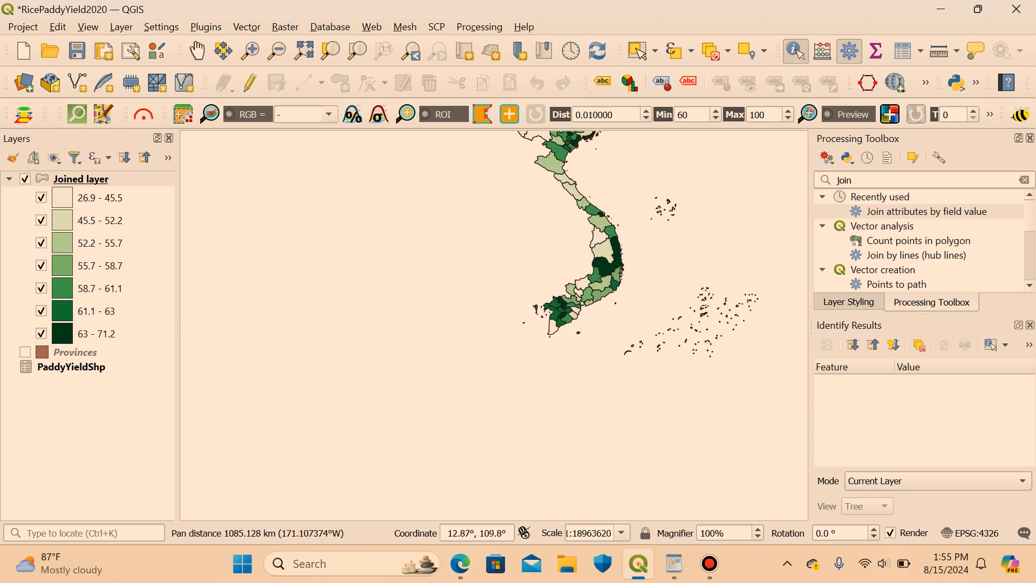
scroll(626, 267, up, 1)
scroll(493, 345, up, 1)
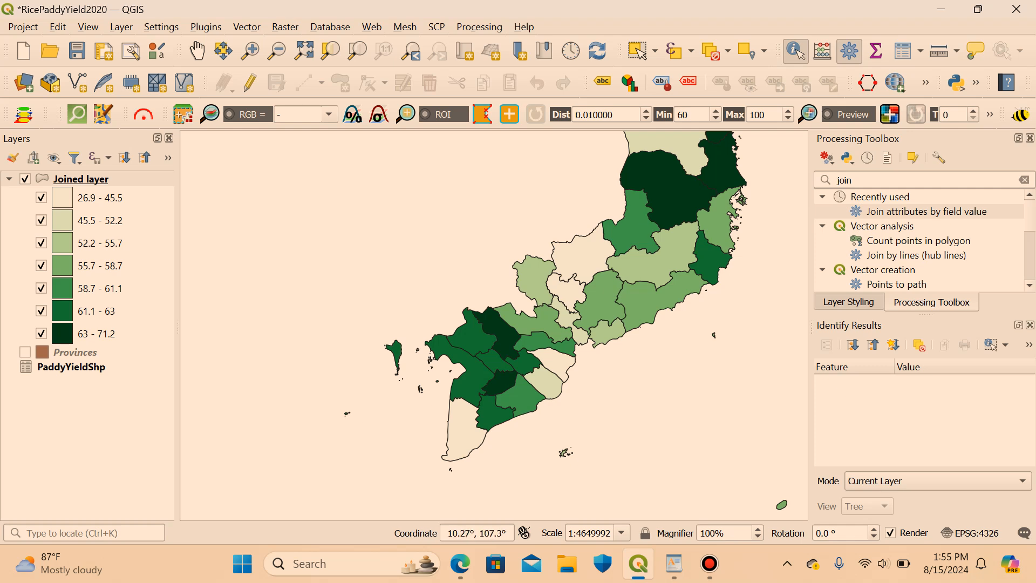
drag(738, 264, 597, 441)
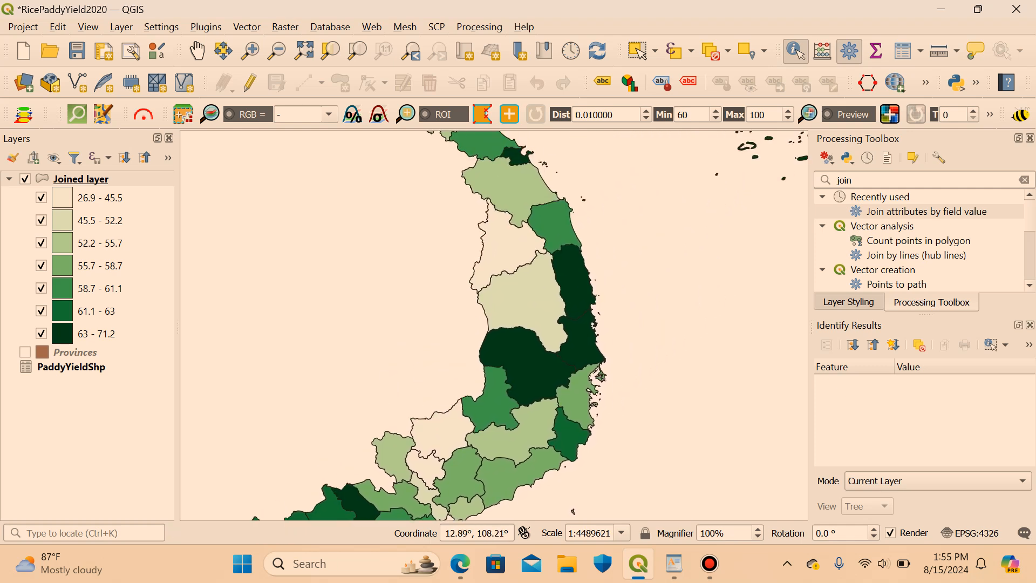
scroll(604, 310, down, 2)
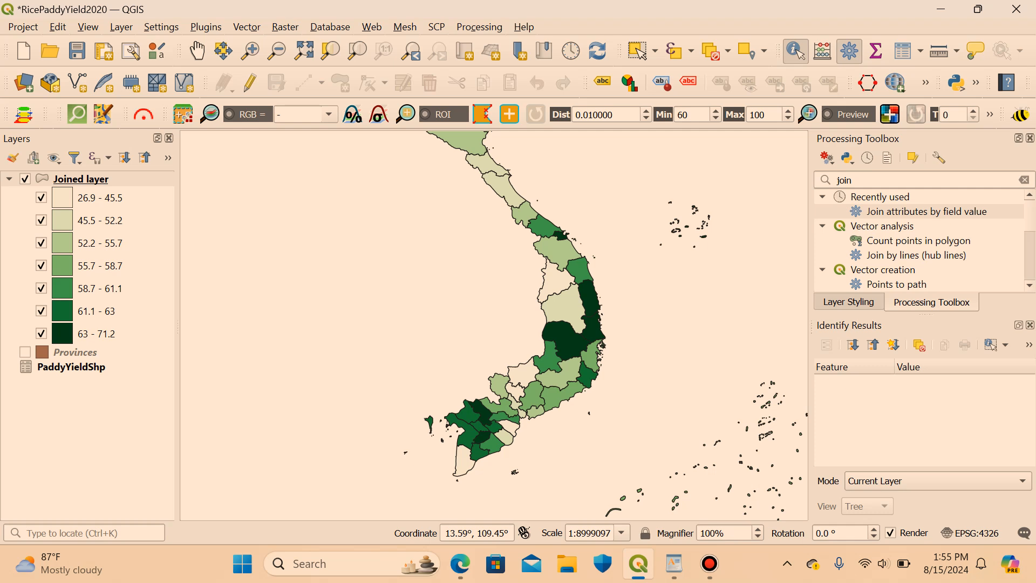
drag(589, 256, 521, 315)
scroll(562, 318, up, 1)
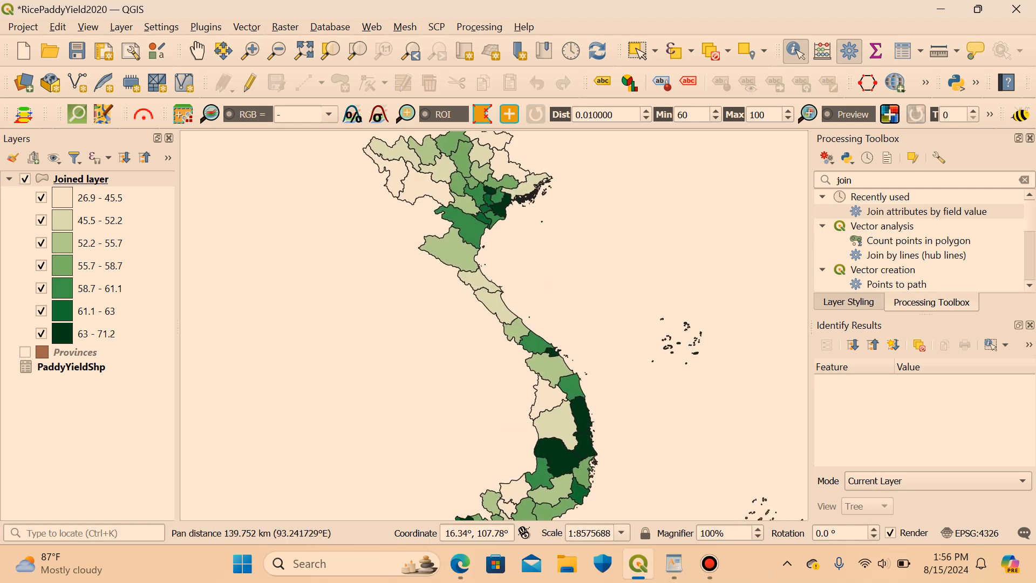
scroll(586, 354, down, 1)
scroll(587, 351, up, 1)
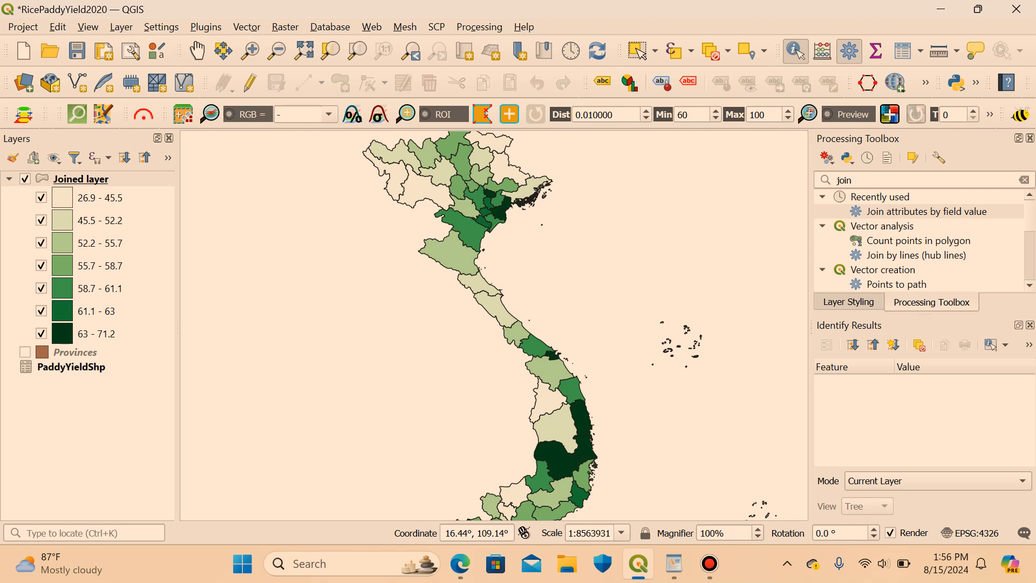
mouse_move(602, 5)
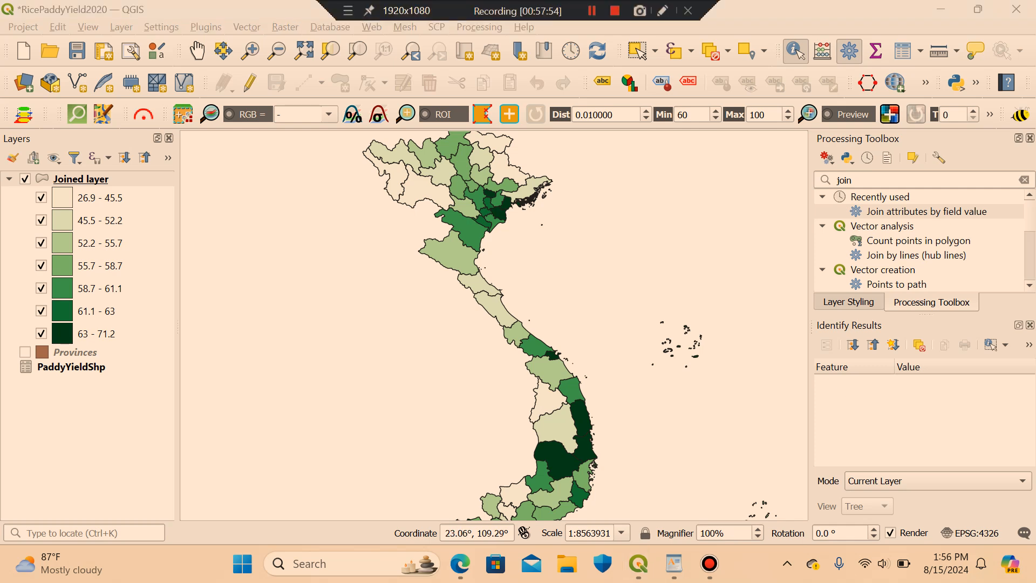